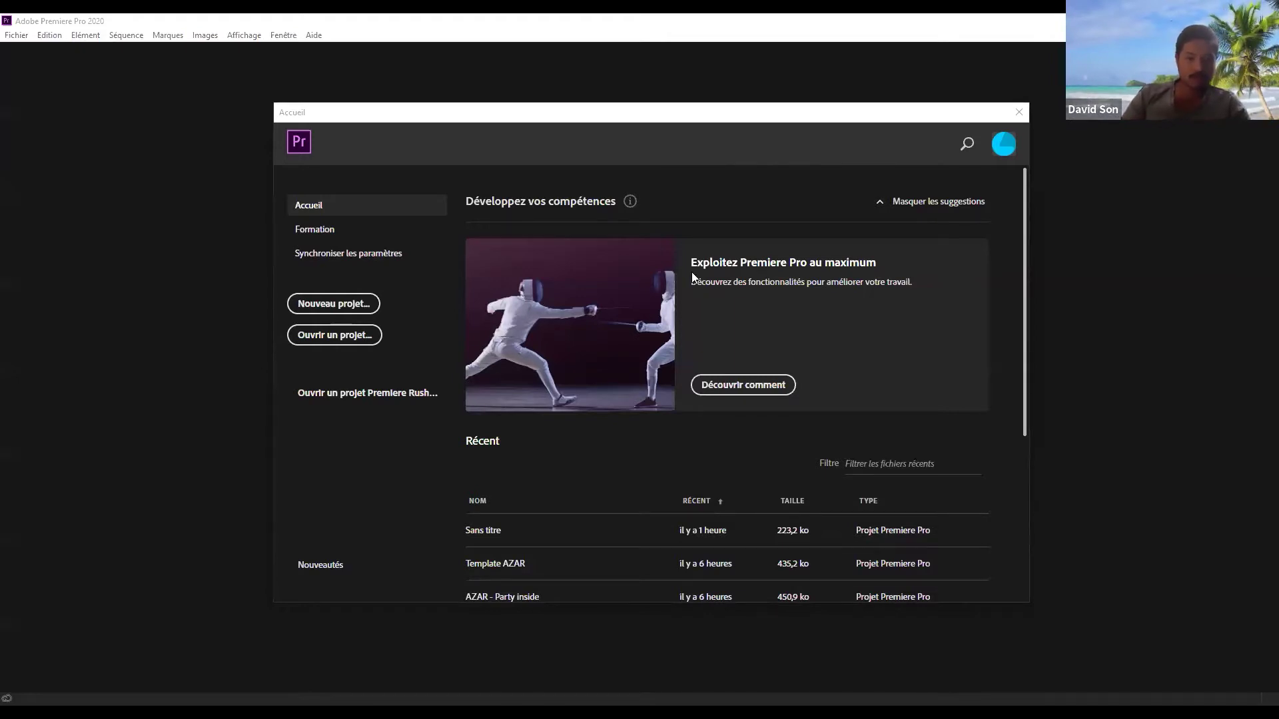
- Start a new project and review its renderer options, scratch disks and ingest settings
{"action": "left_click", "coordinate": [332, 304]}
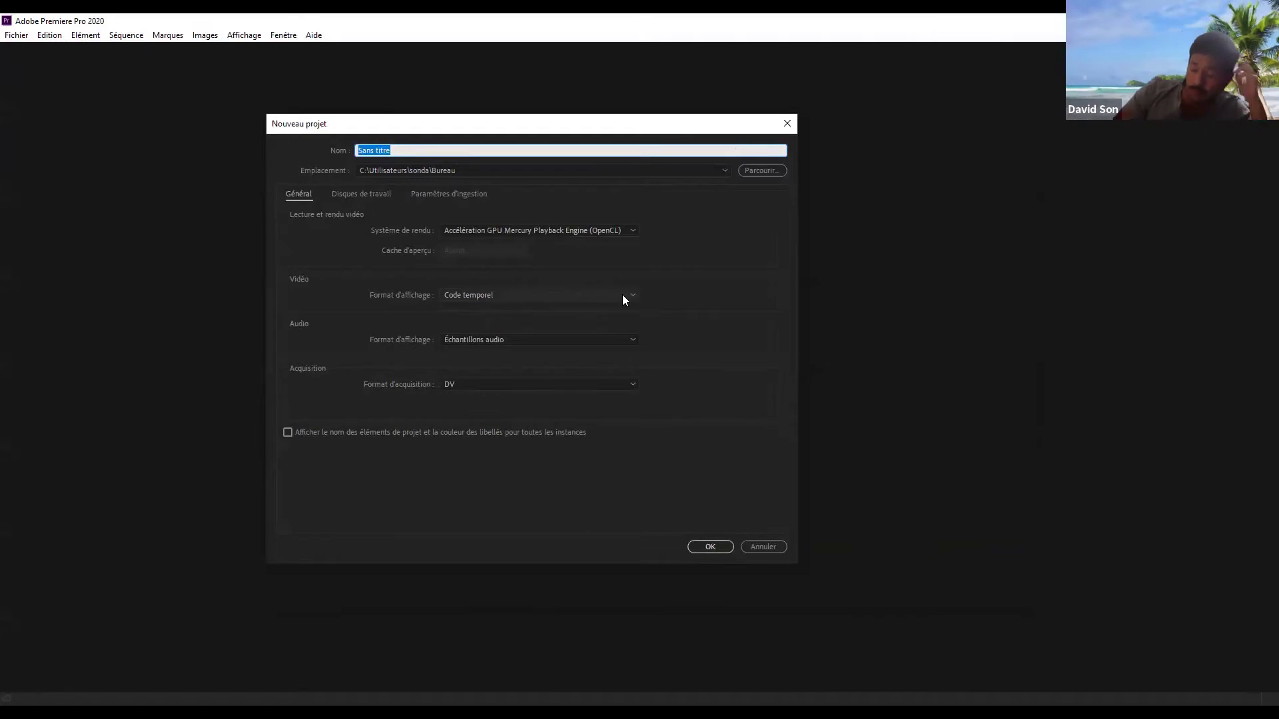
{"action": "left_click", "coordinate": [611, 230]}
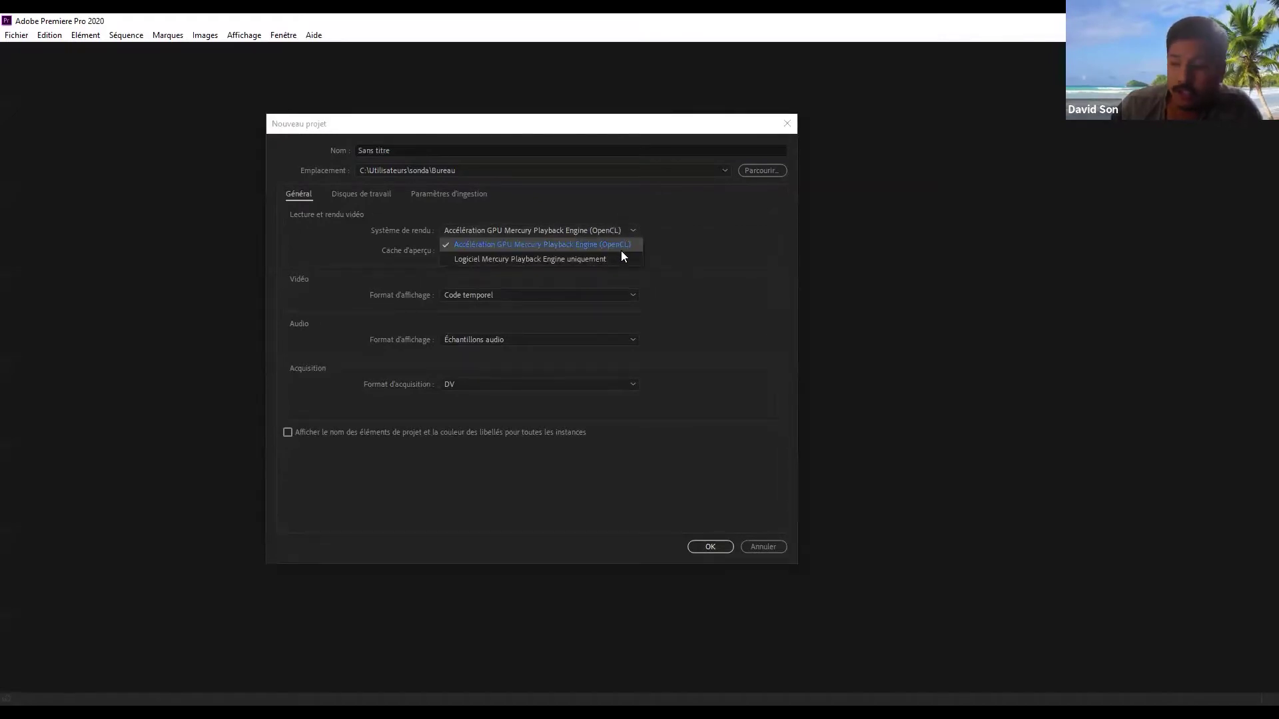
{"action": "left_click", "coordinate": [664, 241]}
{"action": "left_click", "coordinate": [385, 194]}
{"action": "left_click", "coordinate": [427, 193]}
{"action": "left_click", "coordinate": [383, 194]}
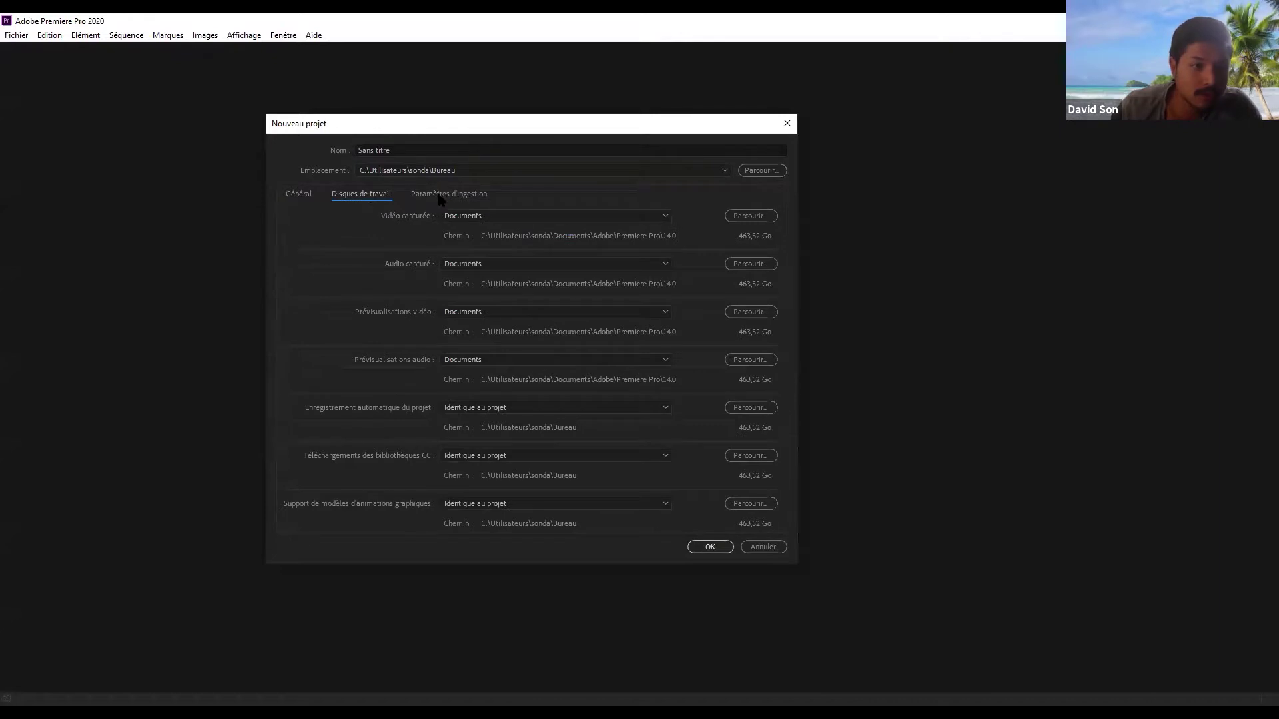
{"action": "left_click", "coordinate": [440, 194]}
{"action": "left_click", "coordinate": [293, 194]}
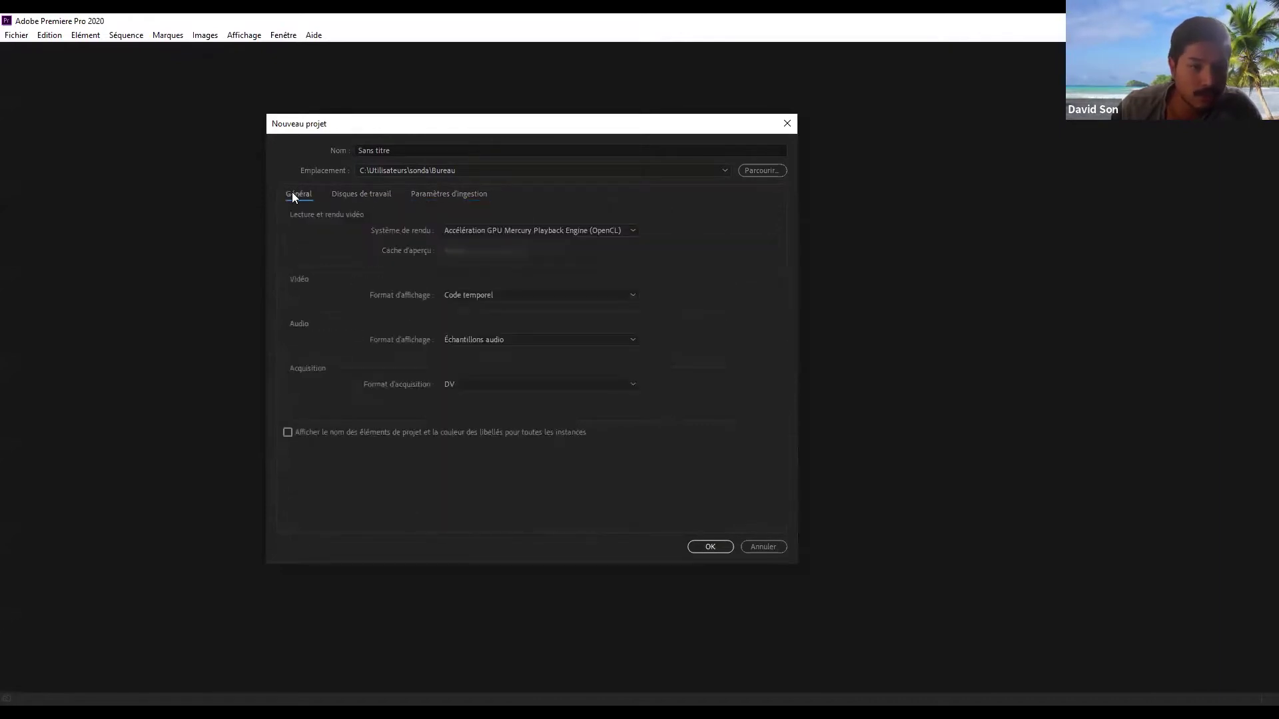
- Set the new project's location to the Bureau folder
{"action": "left_click", "coordinate": [767, 170]}
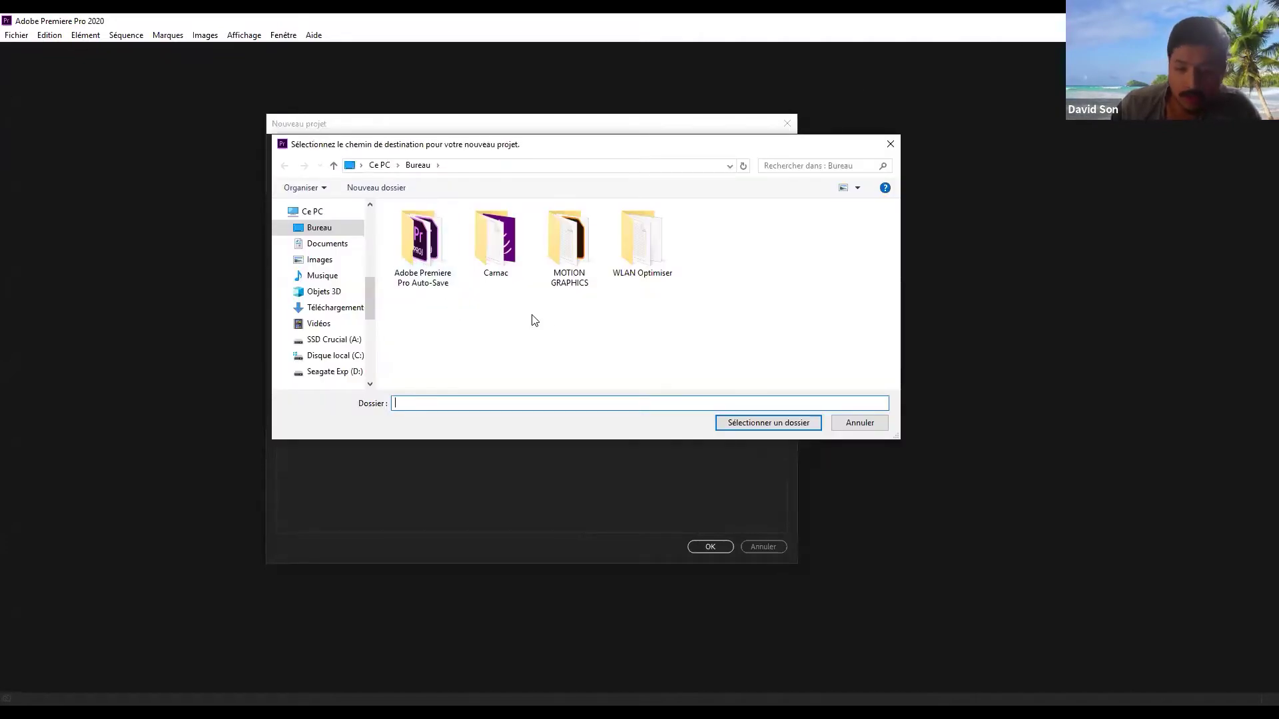
{"action": "left_click", "coordinate": [324, 229]}
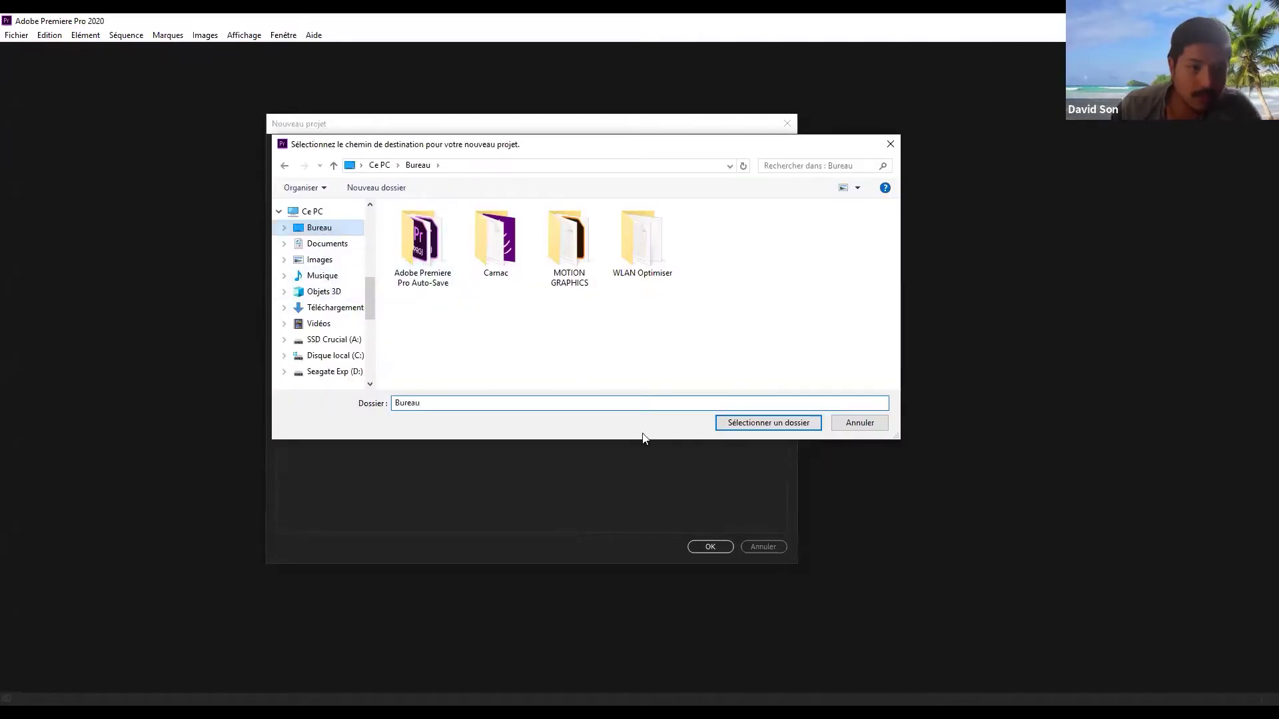
{"action": "left_click", "coordinate": [744, 425]}
- Try to create the project under the name "Webinar 09/04"
{"action": "key", "text": "ctrl+a"}
{"action": "type", "text": "Webinar "}
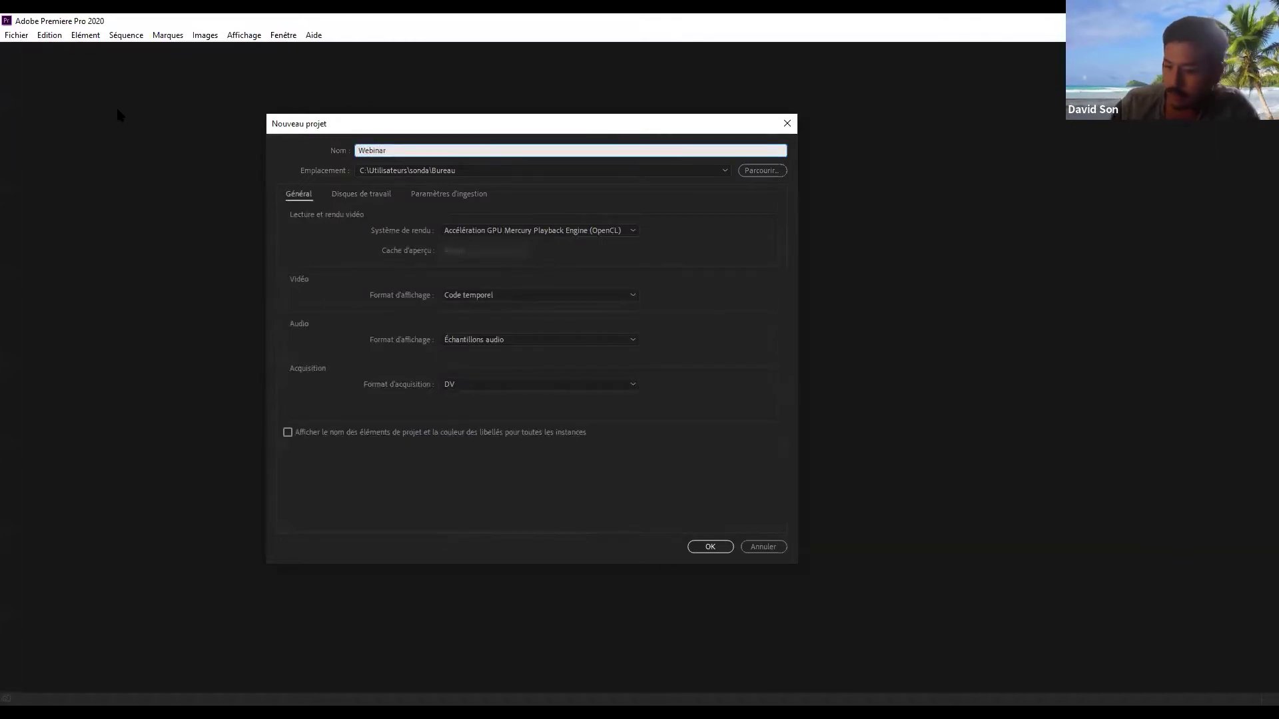
{"action": "type", "text": "09/04"}
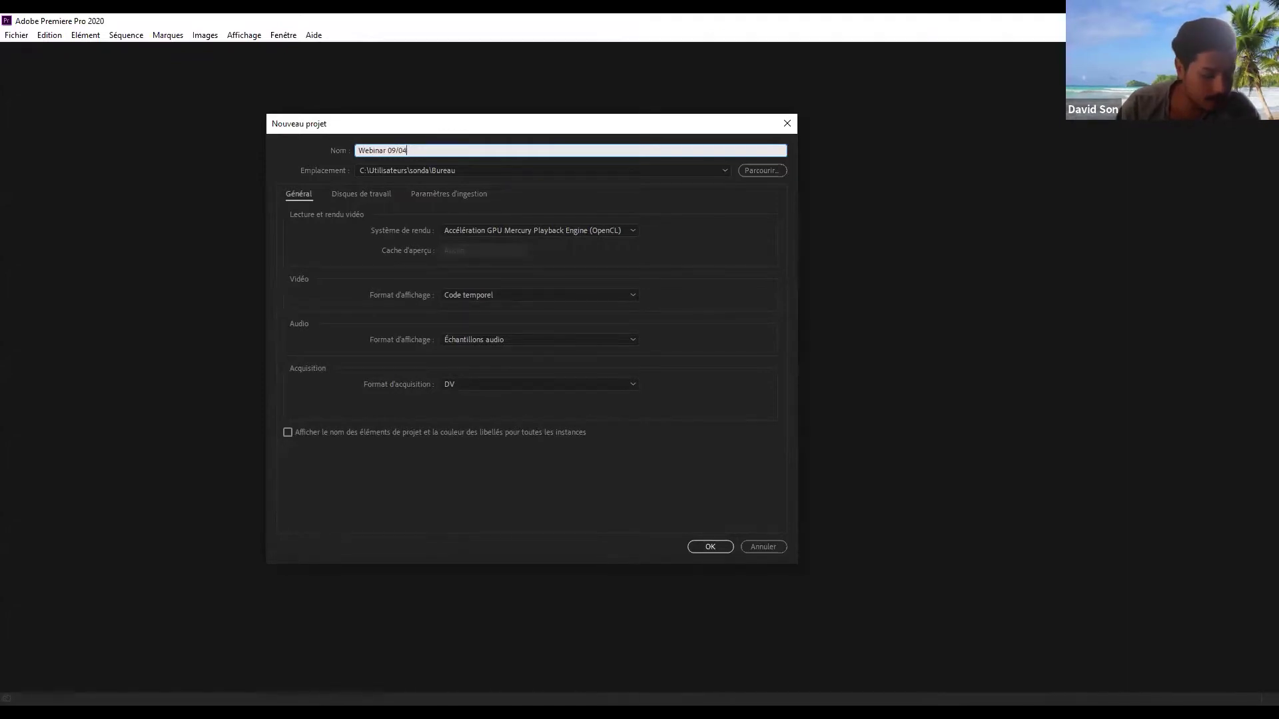
{"action": "key", "text": "Return"}
{"action": "left_click", "coordinate": [610, 364]}
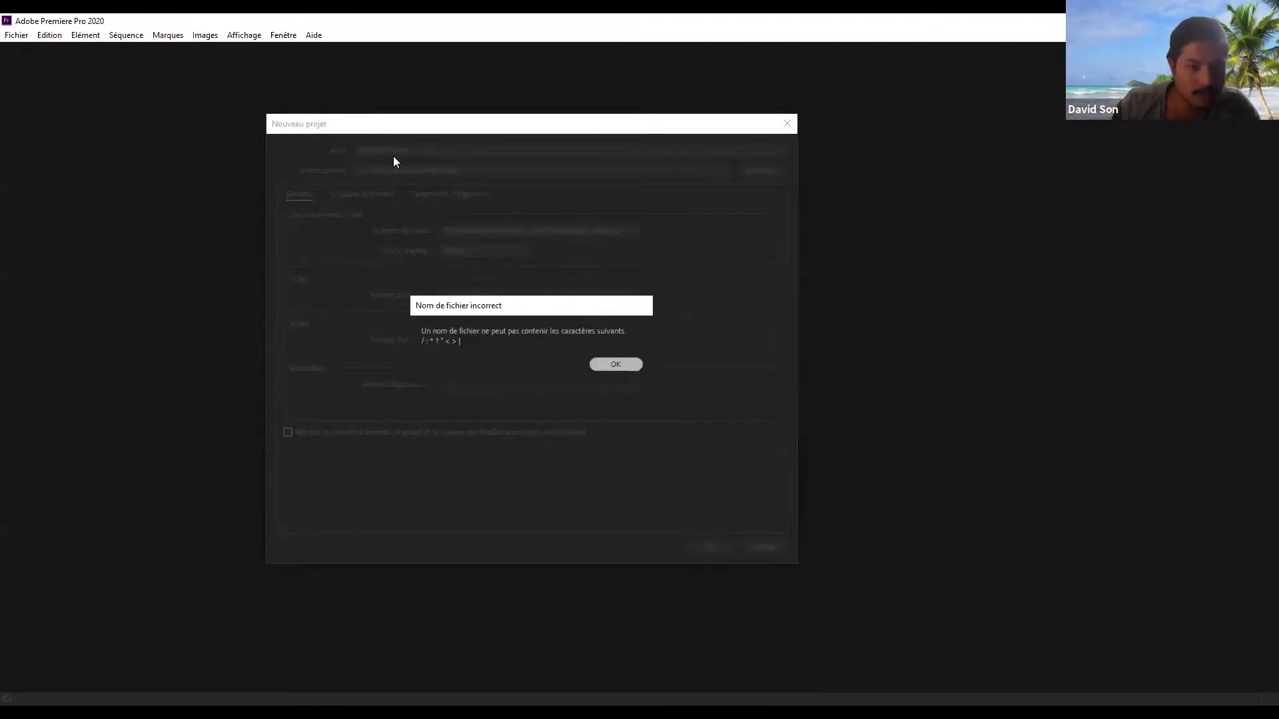
- Correct the project name to "Webinar 0904" and create the project
{"action": "key", "text": "Left"}
{"action": "key", "text": "Left"}
{"action": "key", "text": "BackSpace"}
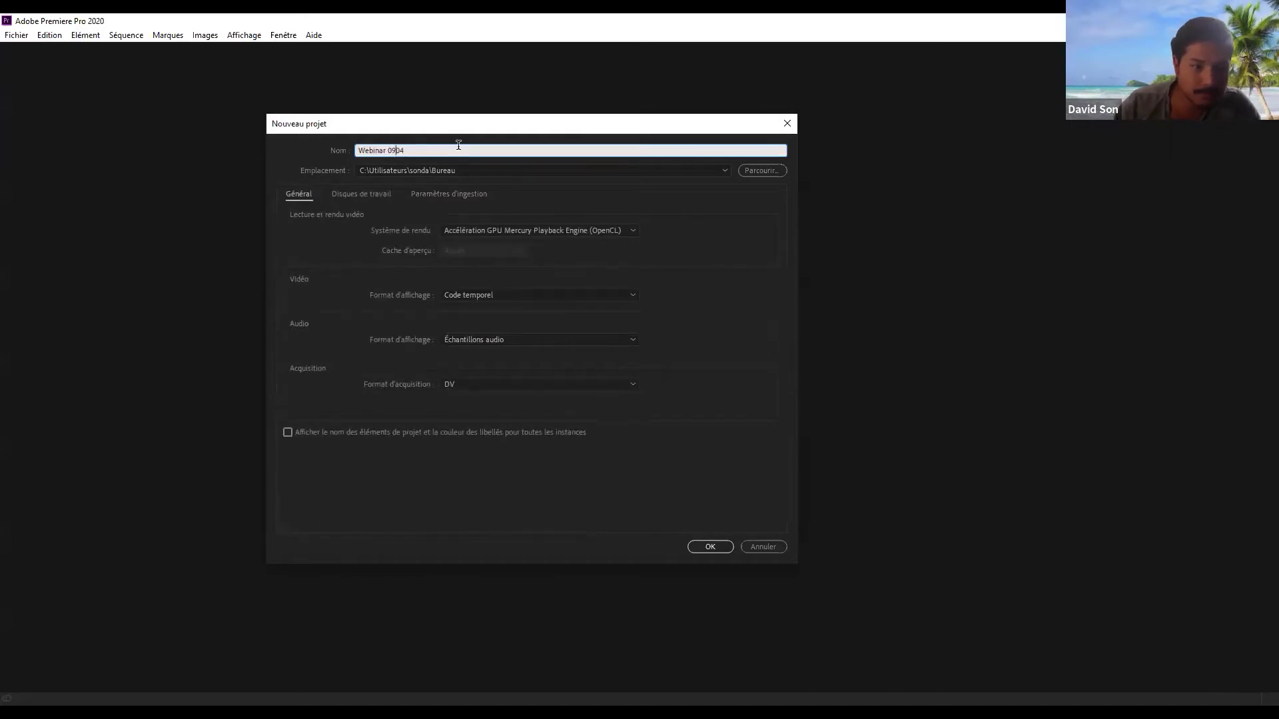
{"action": "key", "text": "Return"}
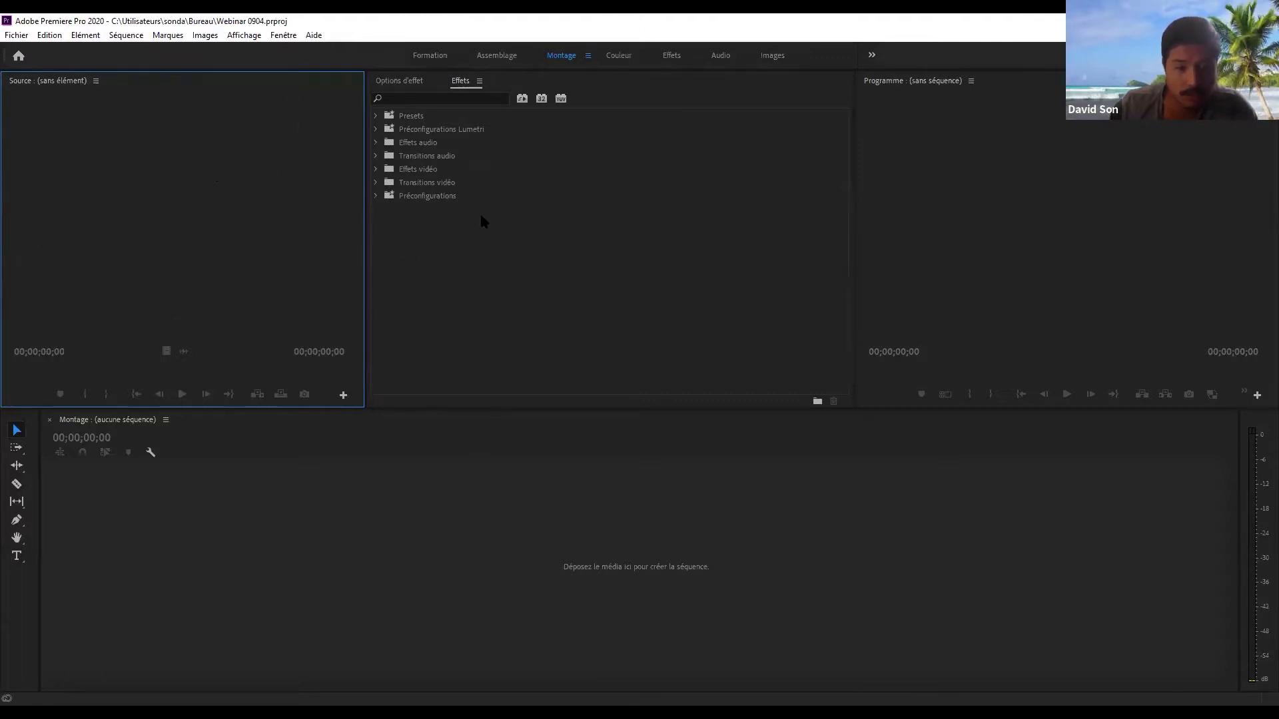
- Show the effect options in place of the effects list and widen the Programme monitor
{"action": "left_click", "coordinate": [457, 82]}
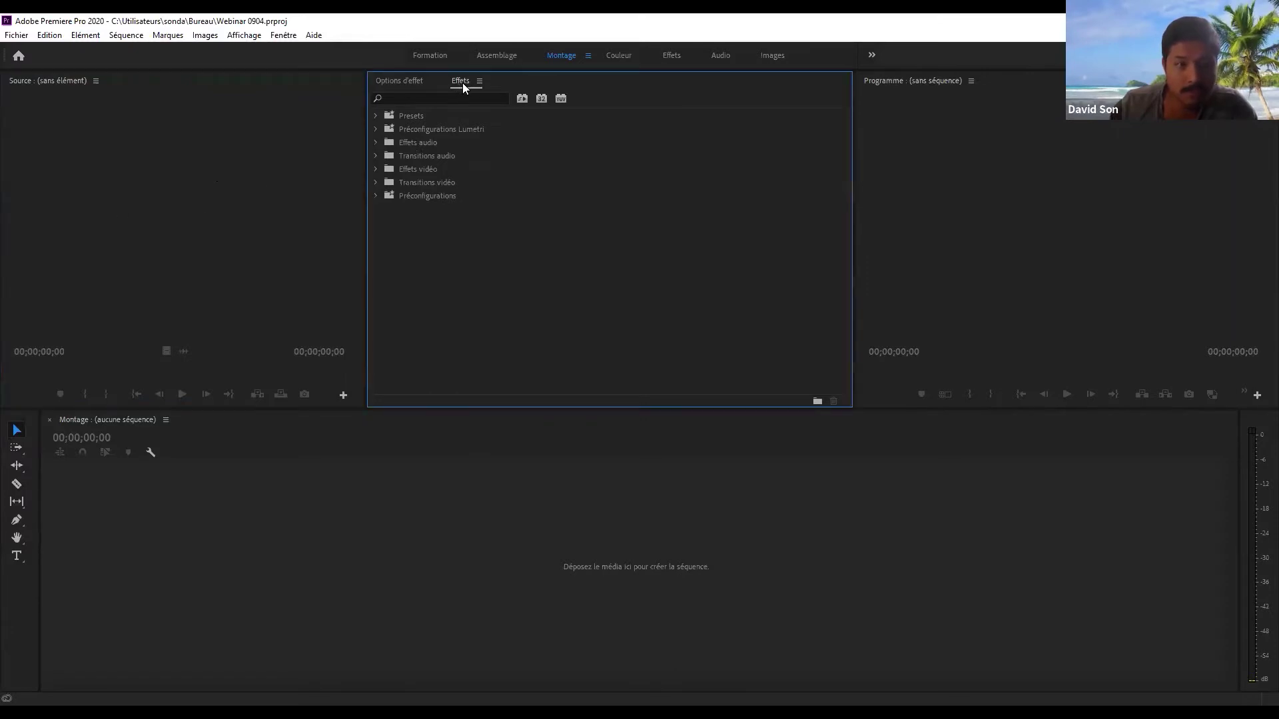
{"action": "left_click", "coordinate": [408, 80]}
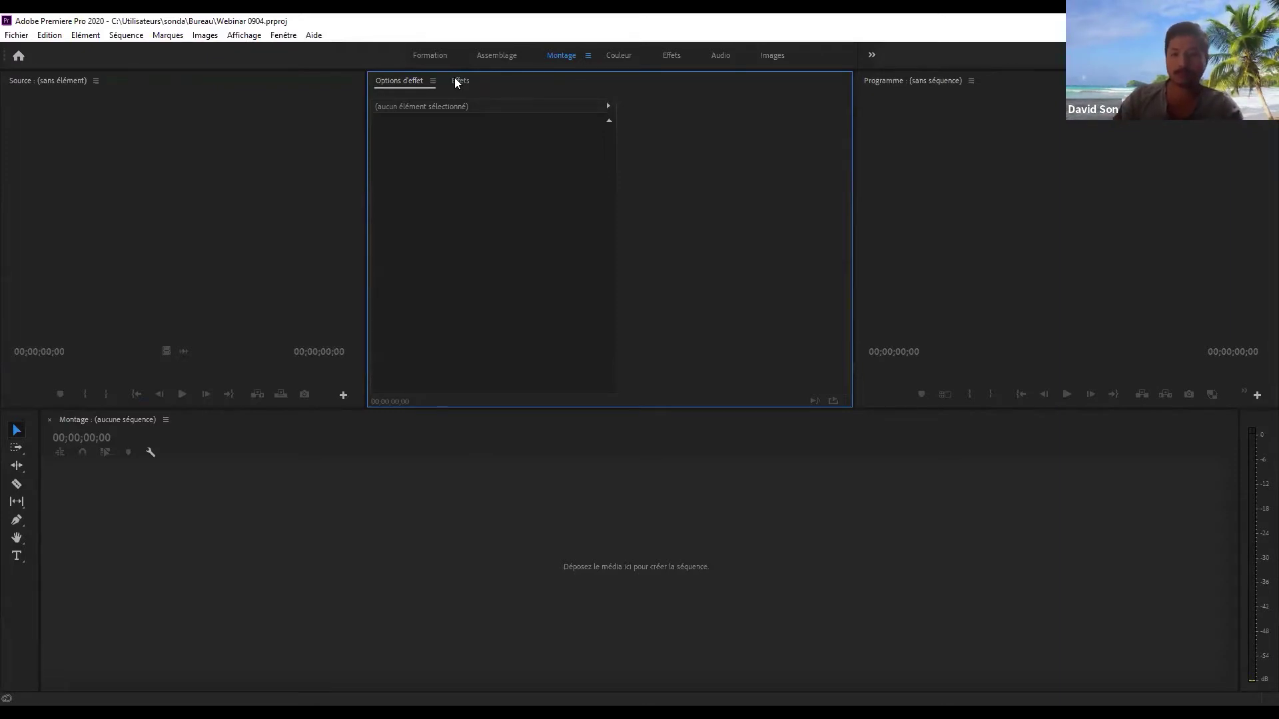
{"action": "left_click", "coordinate": [1001, 121]}
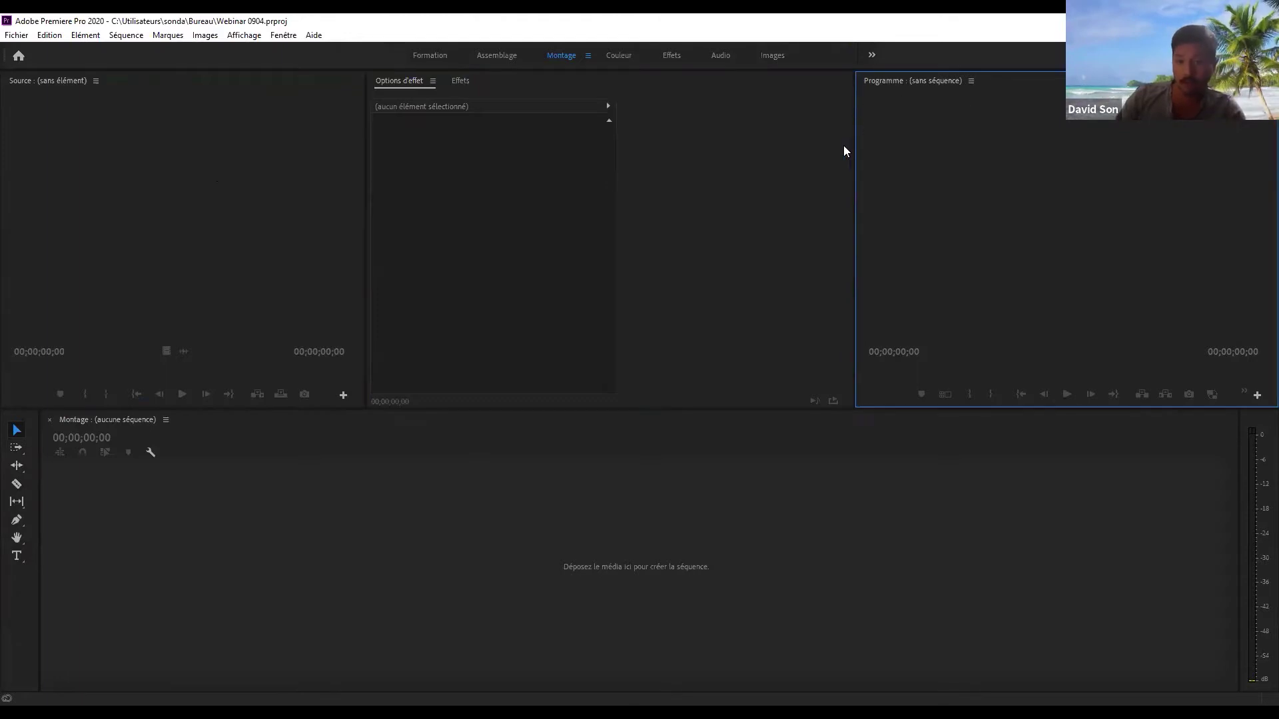
{"action": "left_click_drag", "start_coordinate": [855, 149], "coordinate": [771, 151]}
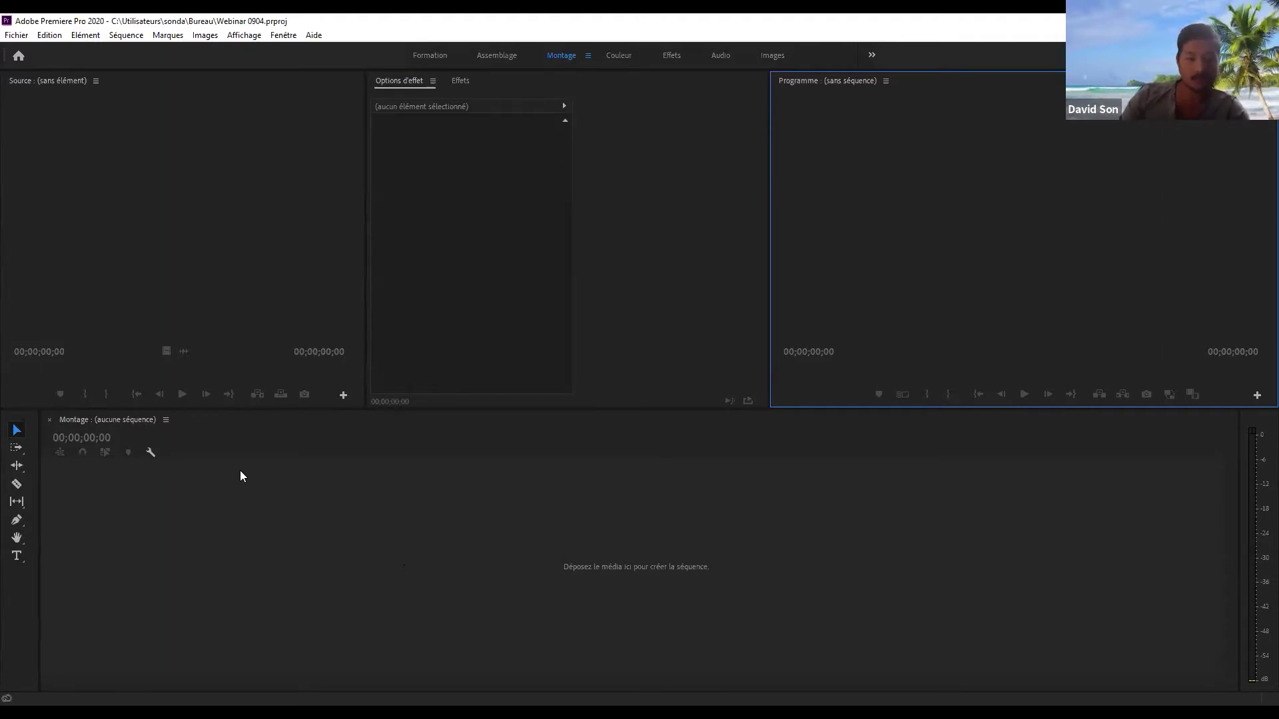
- Review the additional workspaces and the Assemblage layout, ending in the Montage workspace
{"action": "left_click", "coordinate": [239, 329]}
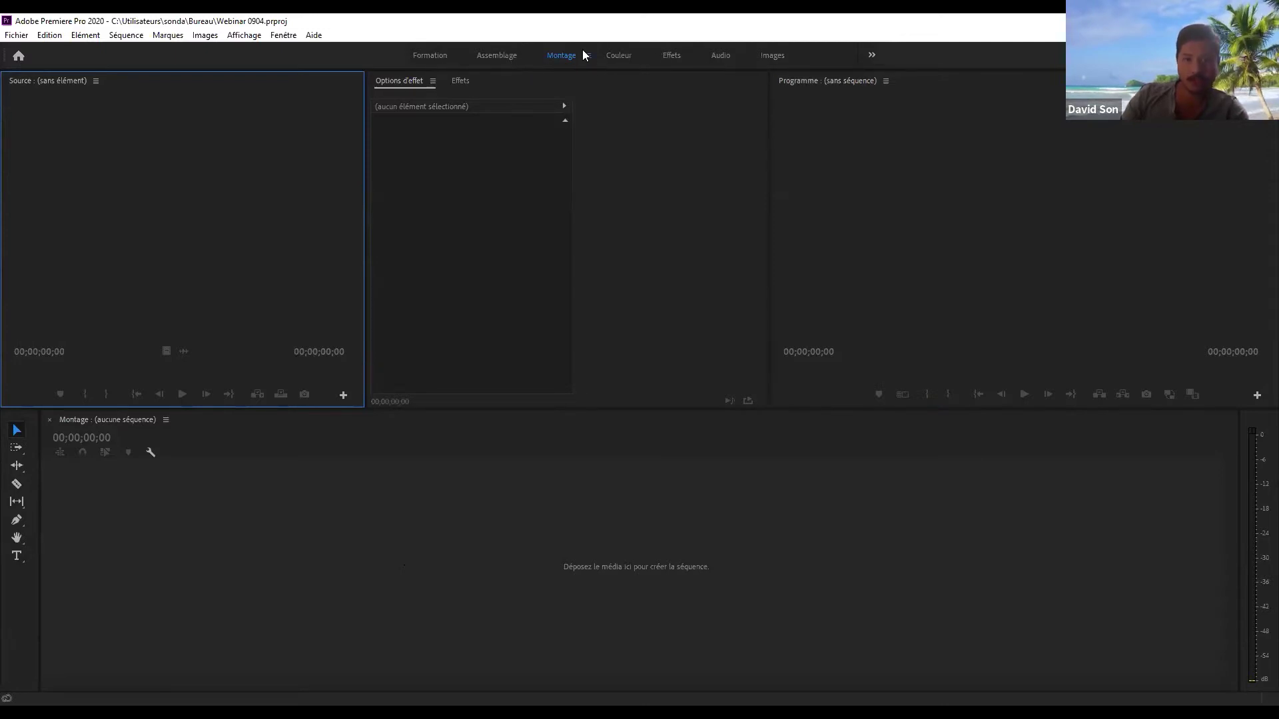
{"action": "left_click", "coordinate": [872, 56]}
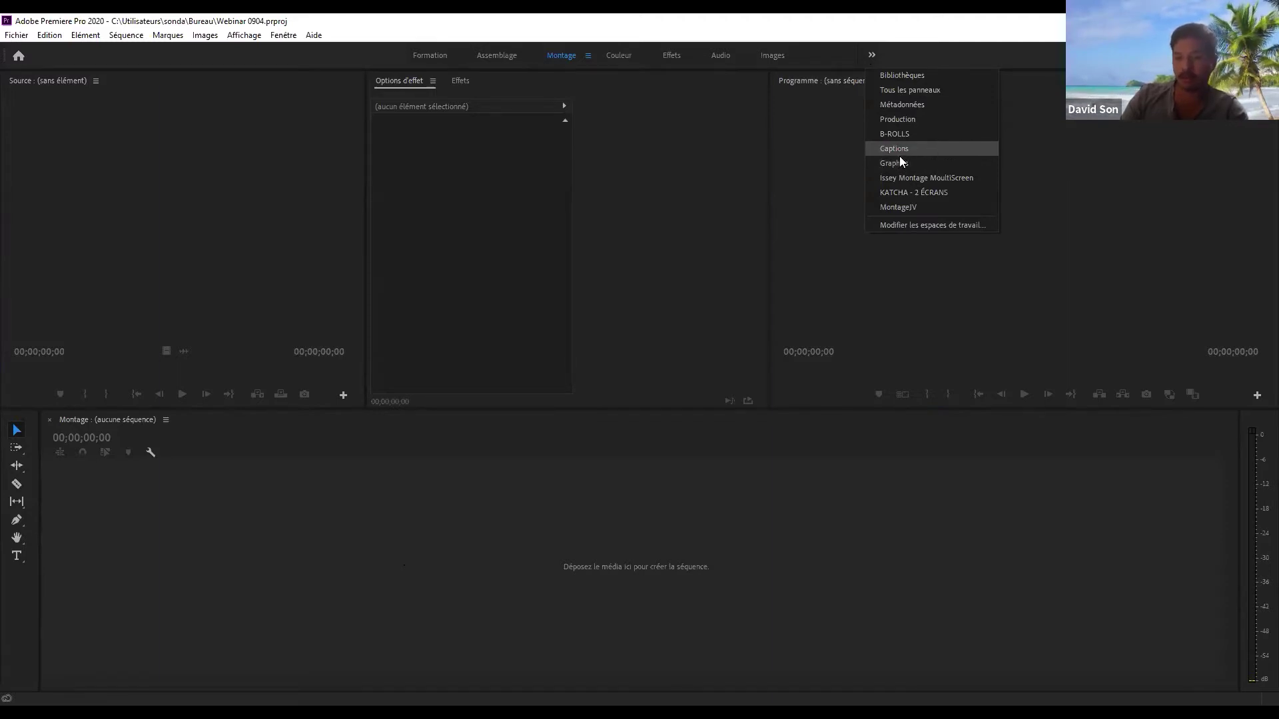
{"action": "left_click", "coordinate": [493, 67]}
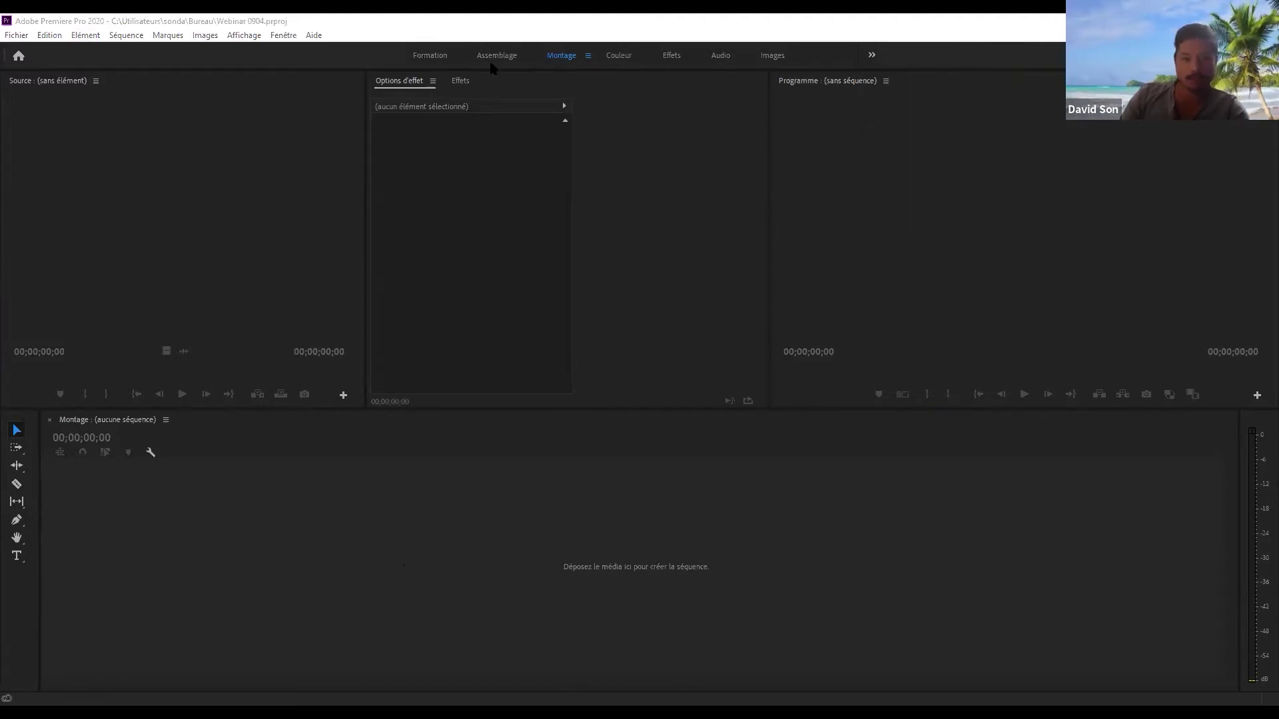
{"action": "left_click", "coordinate": [518, 59]}
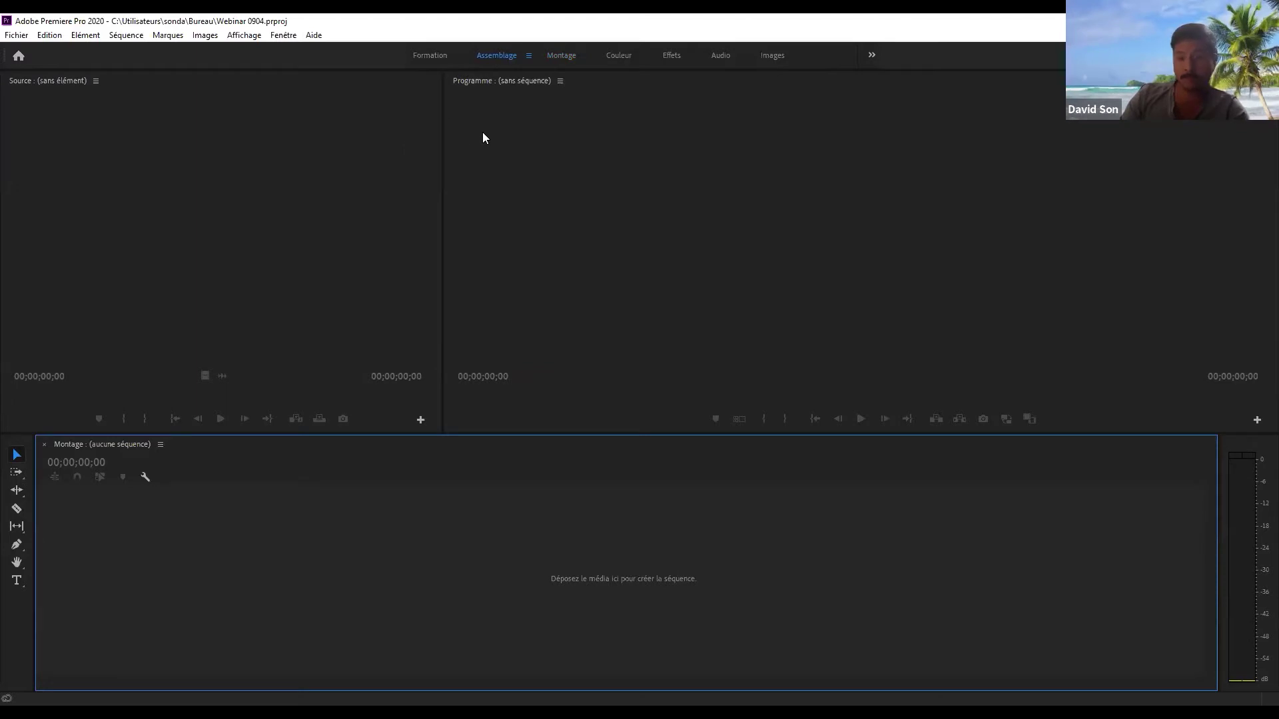
{"action": "left_click", "coordinate": [562, 57]}
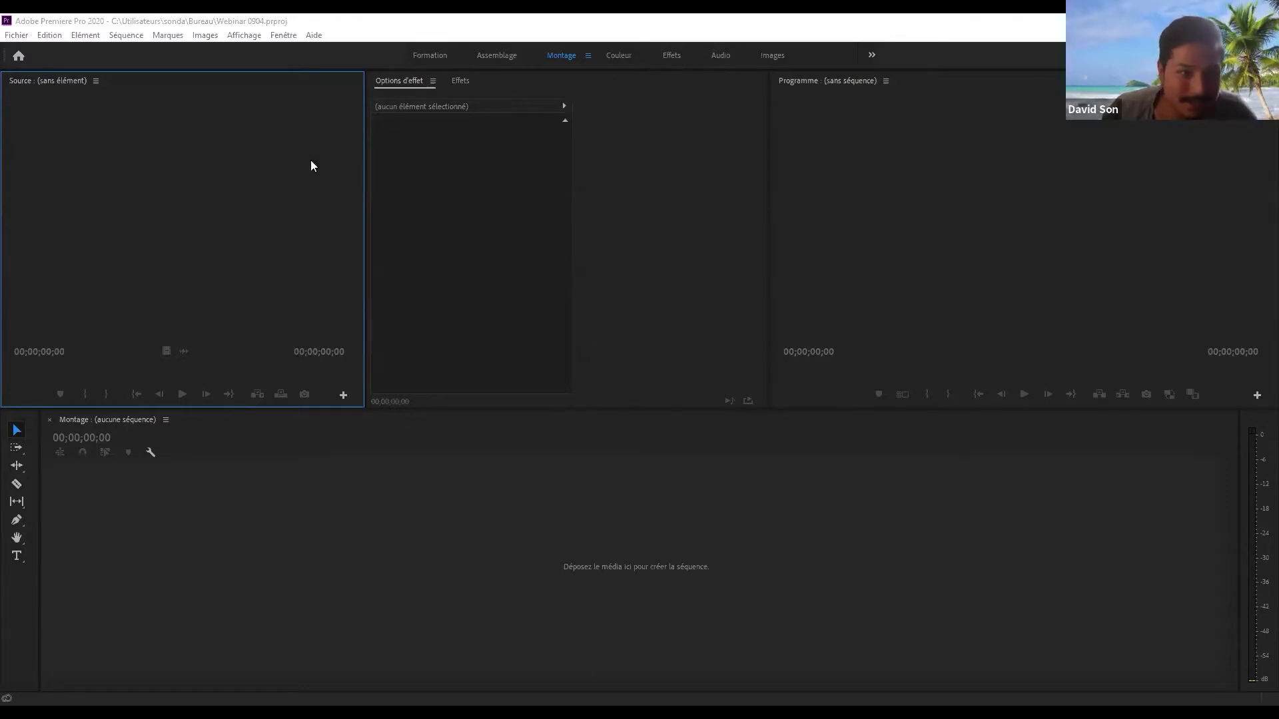
- Dock the Projet panel as a full-height column along the workspace's left edge and rebalance the Source and Montage panel widths
{"action": "left_click", "coordinate": [244, 35]}
{"action": "mouse_move", "coordinate": [283, 35]}
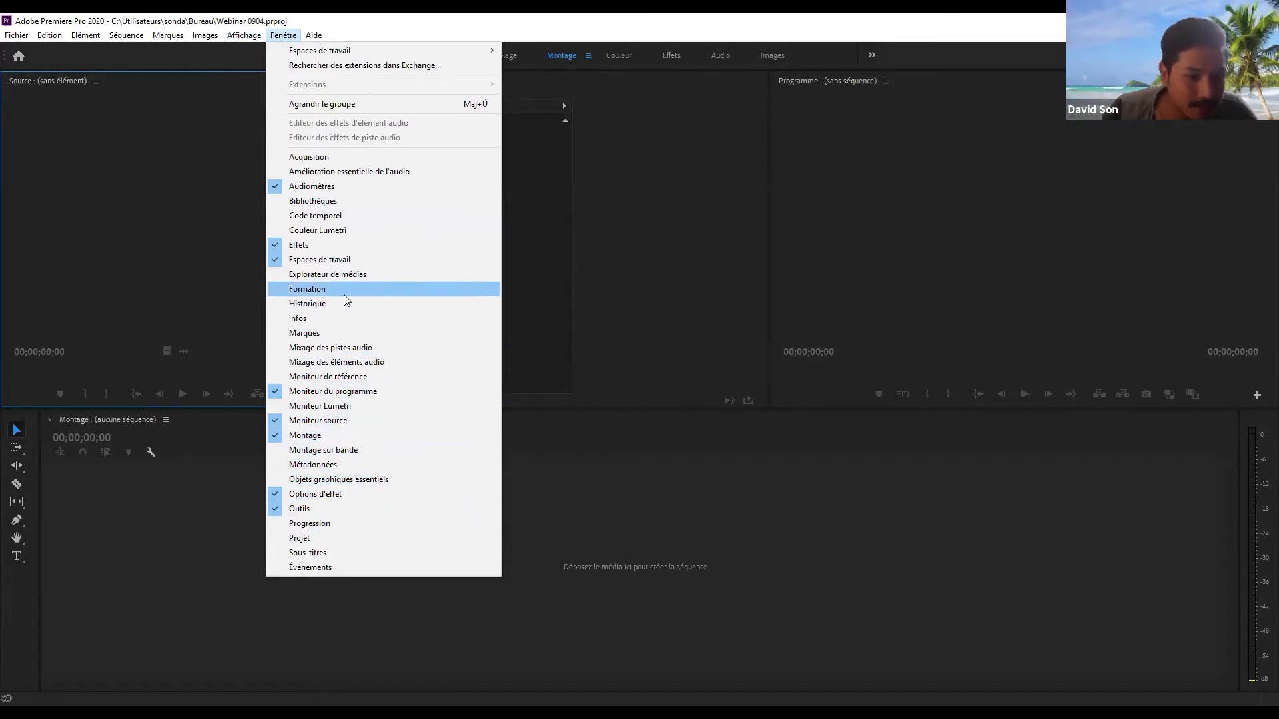
{"action": "left_click", "coordinate": [334, 538]}
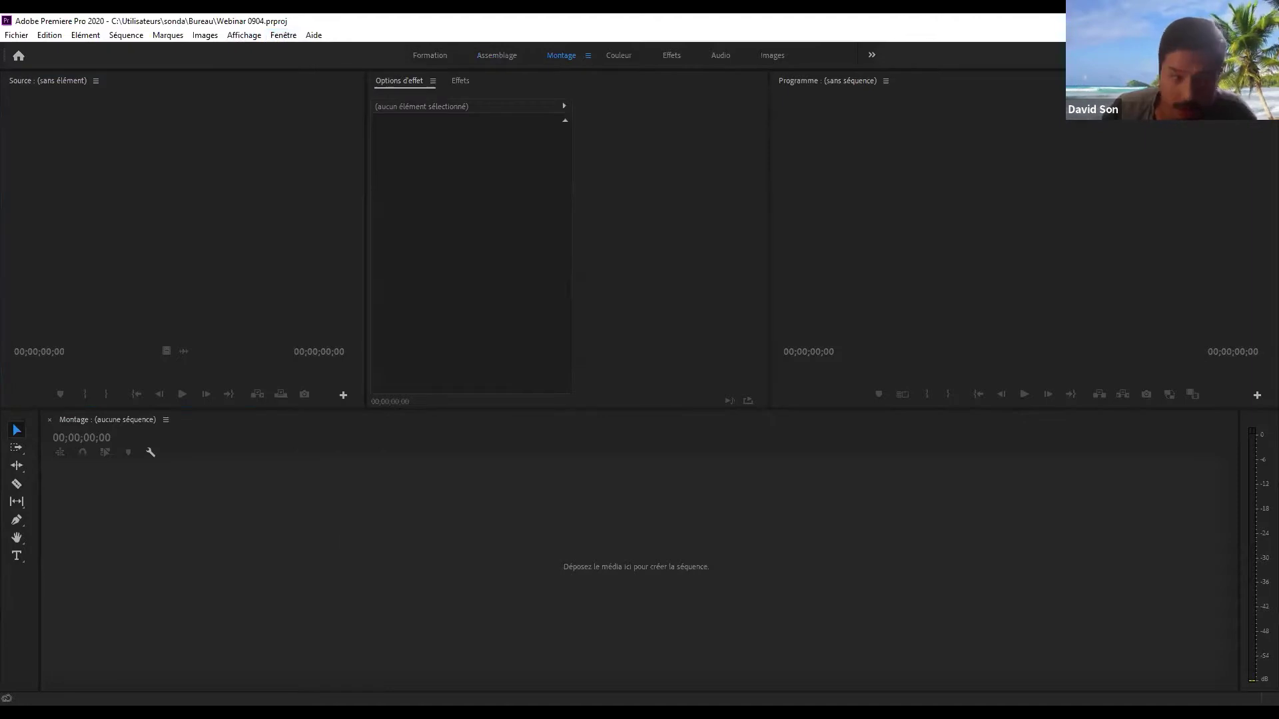
{"action": "left_click_drag", "start_coordinate": [20, 149], "coordinate": [4, 192]}
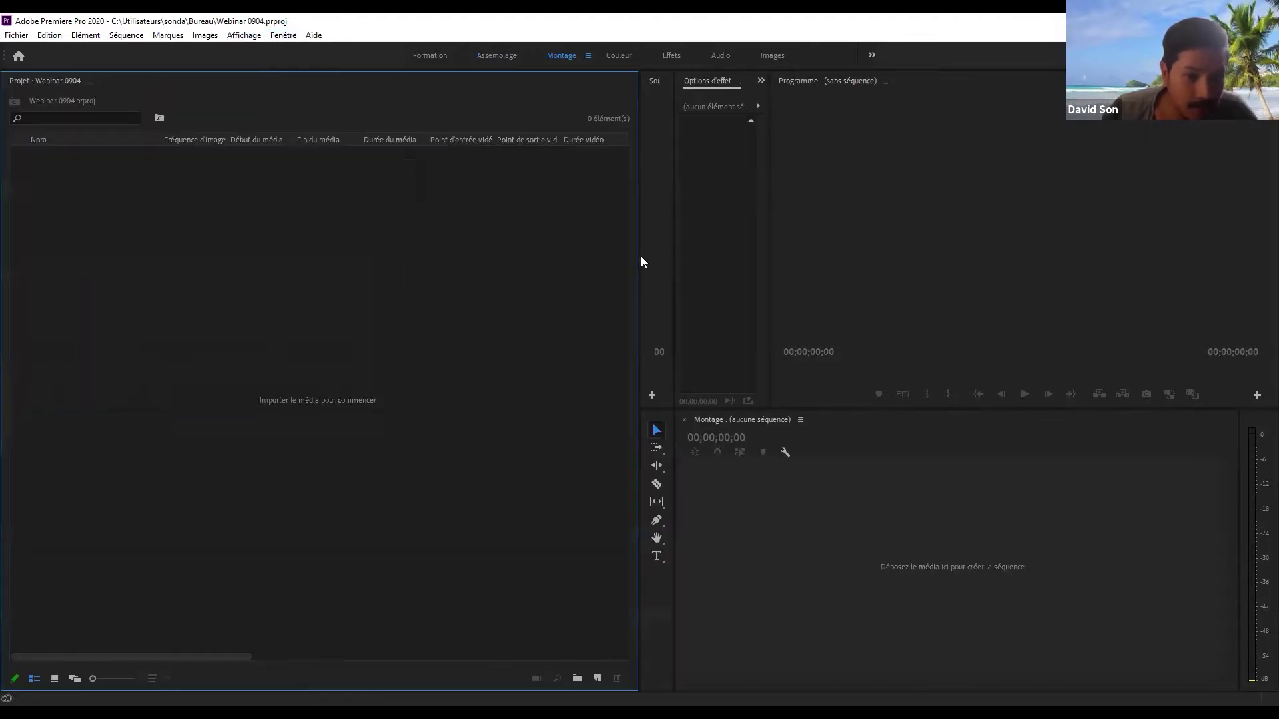
{"action": "left_click_drag", "start_coordinate": [673, 299], "coordinate": [546, 313]}
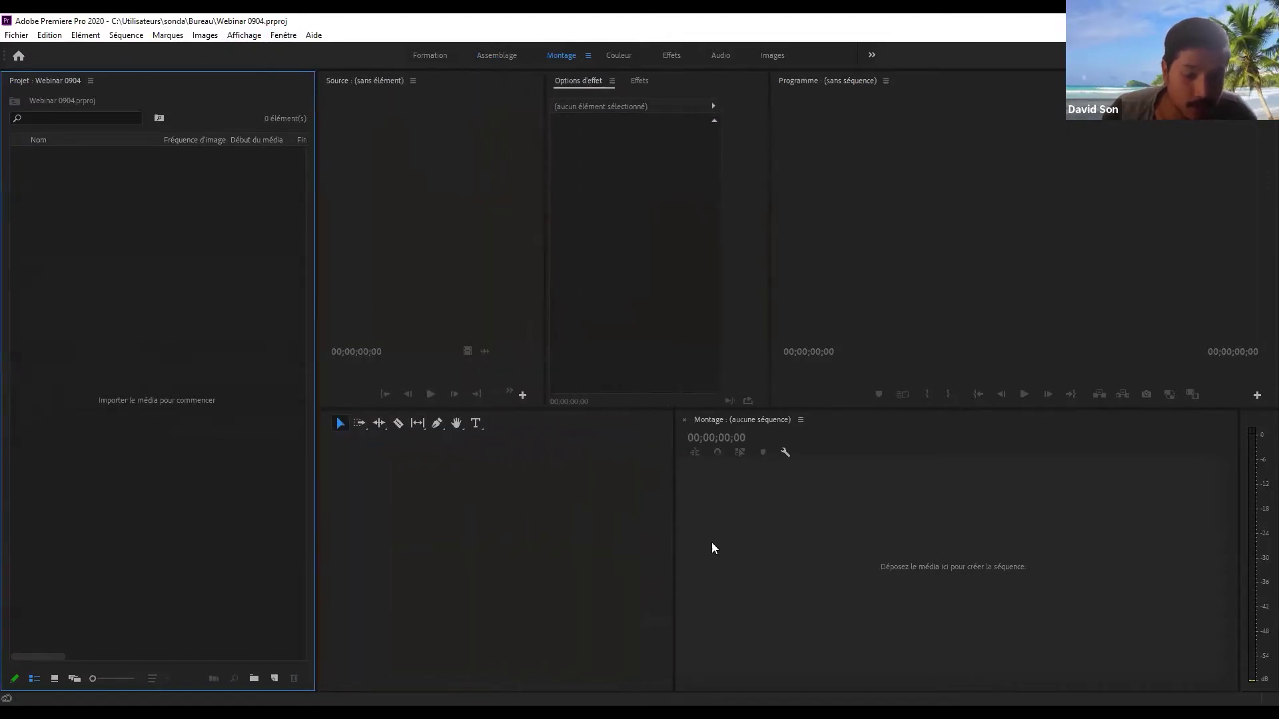
{"action": "left_click_drag", "start_coordinate": [673, 531], "coordinate": [339, 556]}
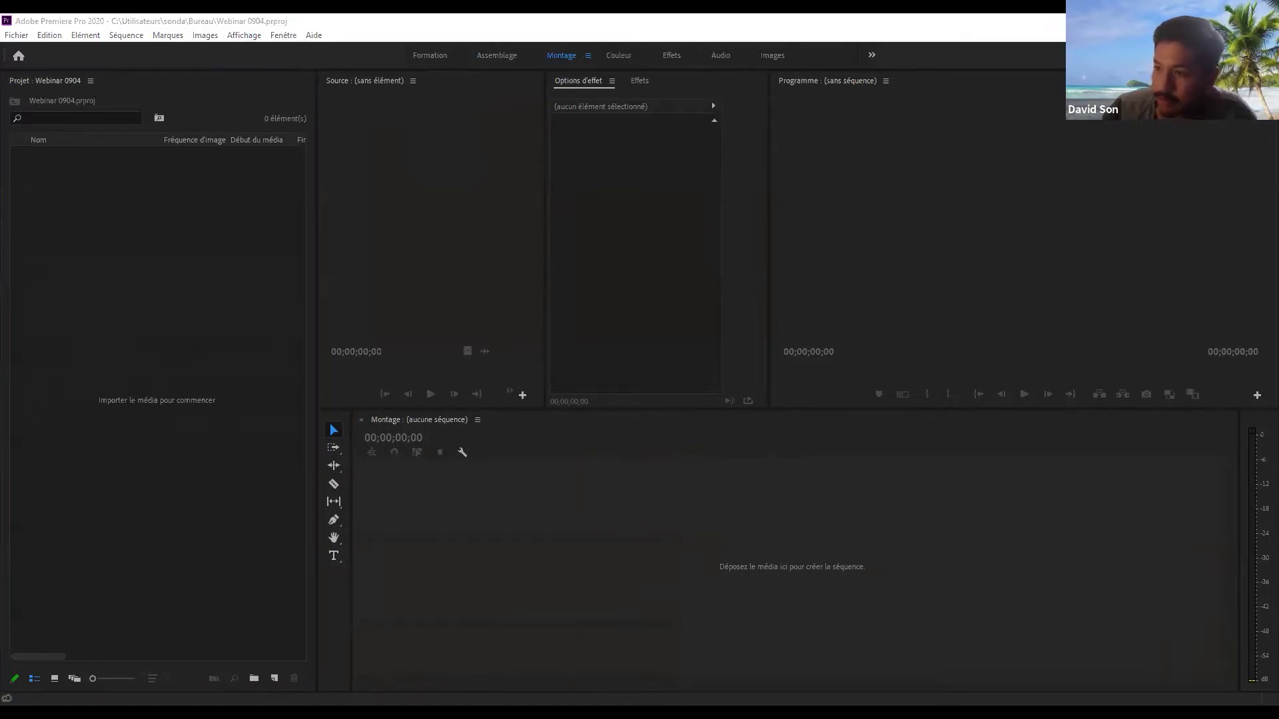
- Import the "_Proxy.mp4" video clips into the project
{"action": "right_click", "coordinate": [97, 223]}
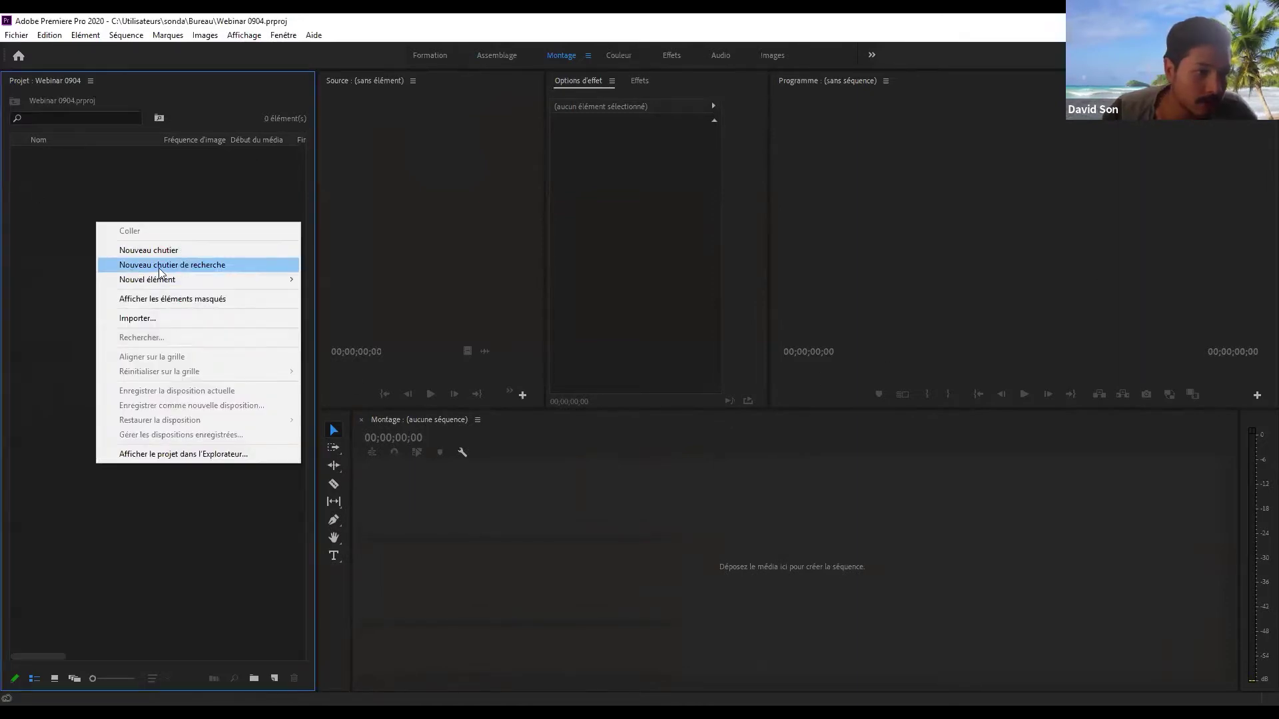
{"action": "left_click", "coordinate": [175, 318]}
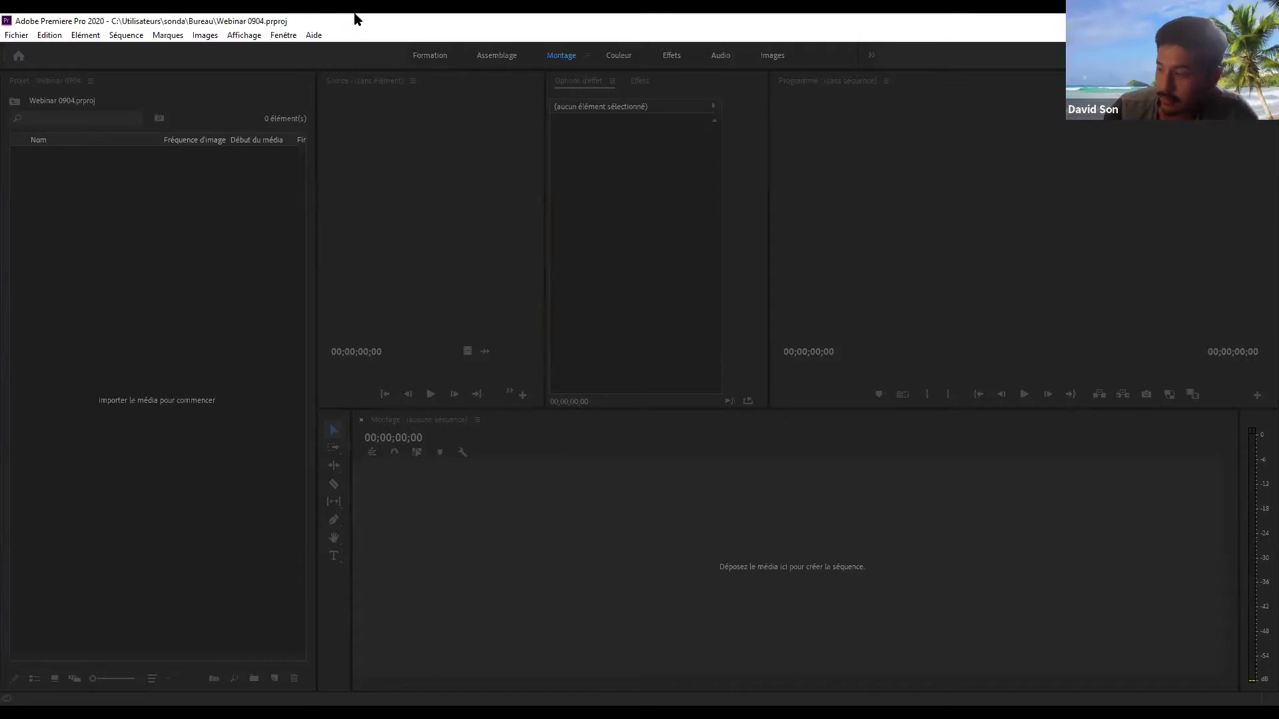
{"action": "left_click", "coordinate": [212, 252]}
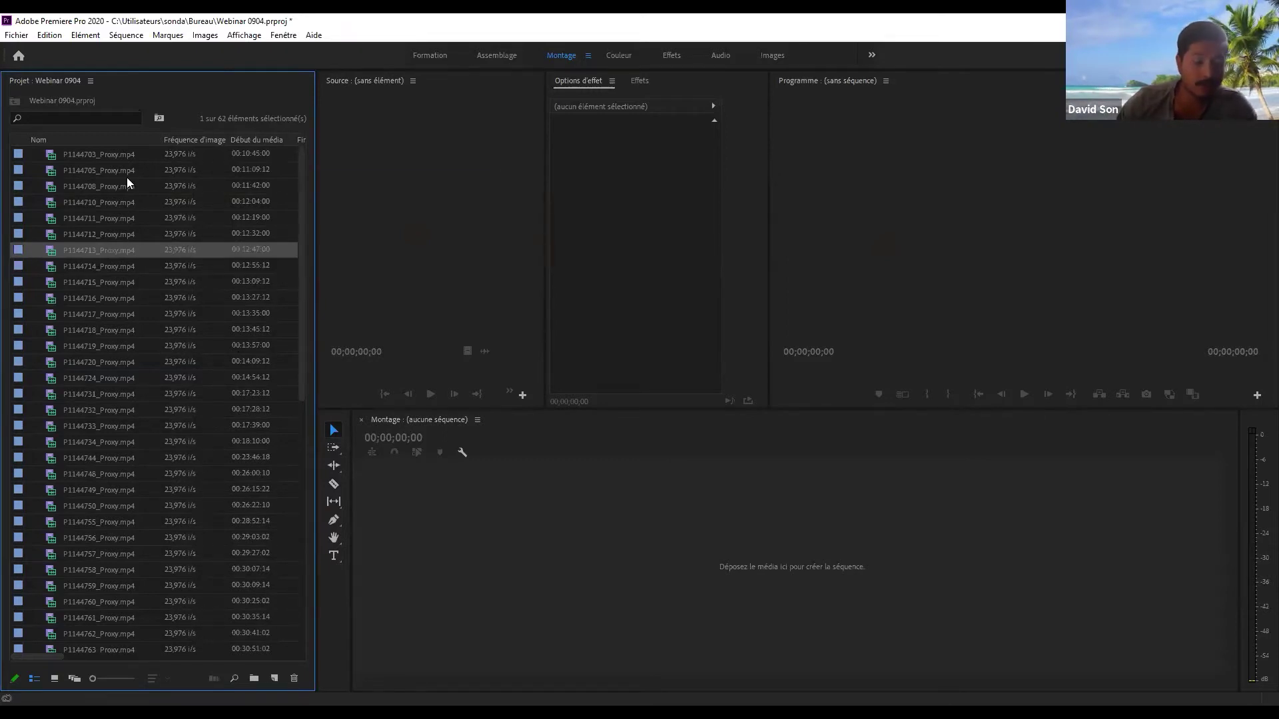
- Load the clip P1144711_Proxy.mp4 into the Source monitor and widen that monitor
{"action": "double_click", "coordinate": [106, 214]}
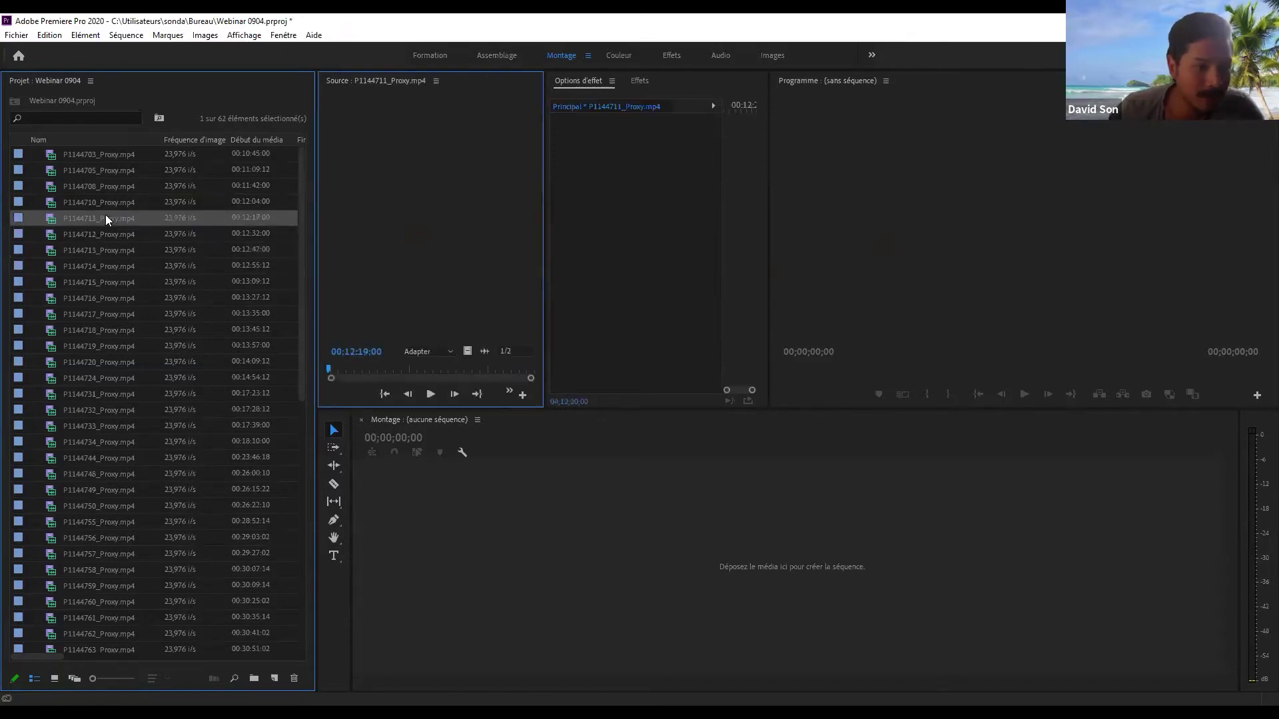
{"action": "left_click_drag", "start_coordinate": [549, 301], "coordinate": [660, 297]}
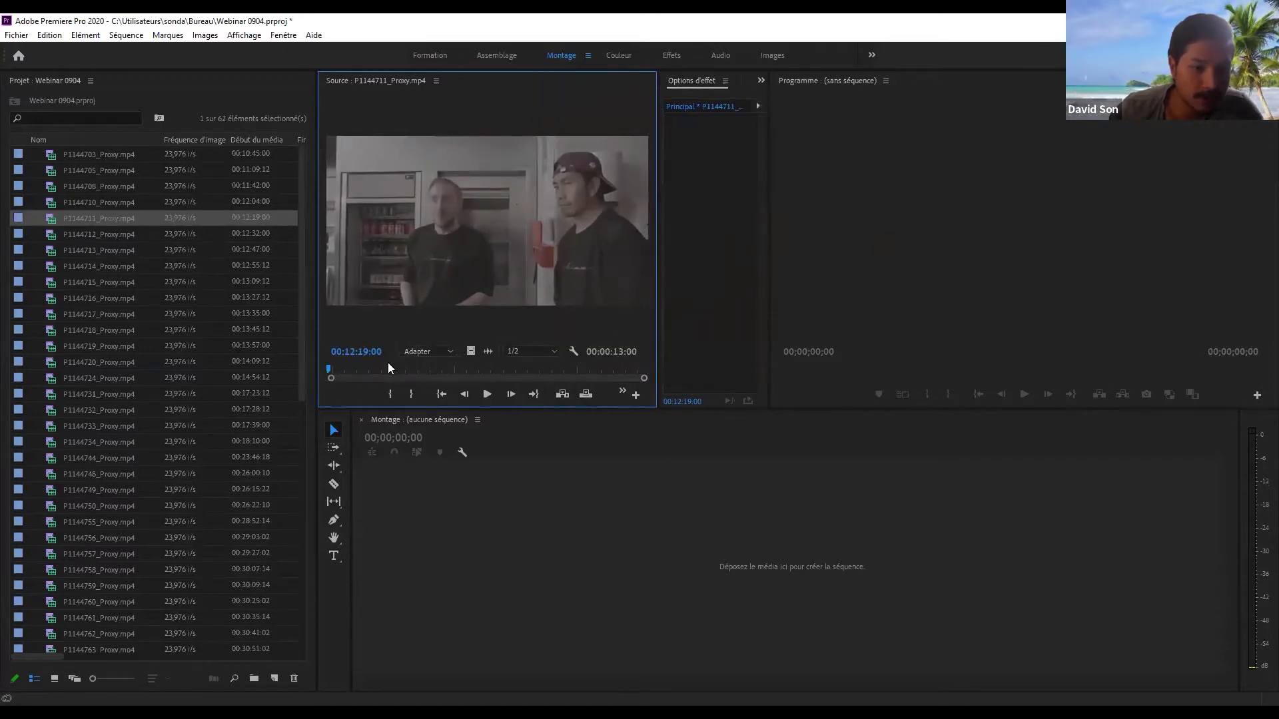
- Mark the source clip's in point at 00:12:20:02 and its out point at 00:12:25:14
{"action": "mouse_move", "coordinate": [342, 369]}
{"action": "left_mouse_down"}
{"action": "mouse_move", "coordinate": [568, 361]}
{"action": "mouse_move", "coordinate": [354, 371]}
{"action": "left_mouse_up"}
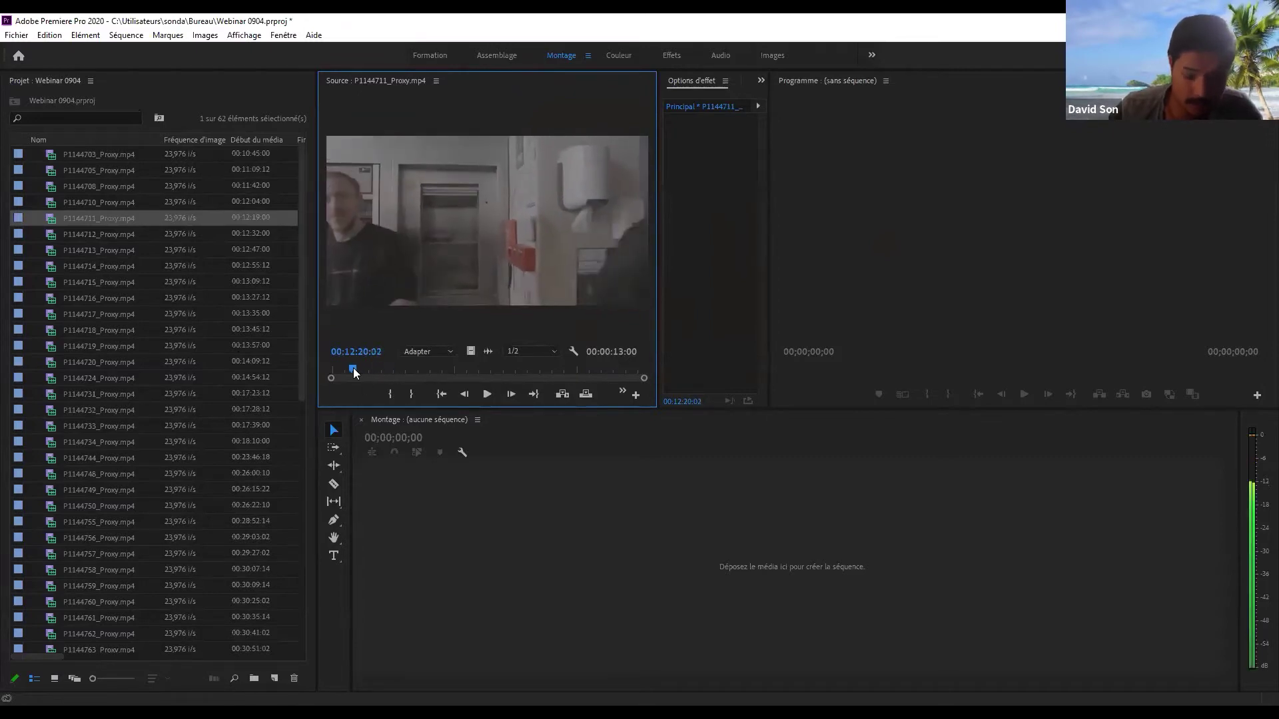
{"action": "key", "text": "i"}
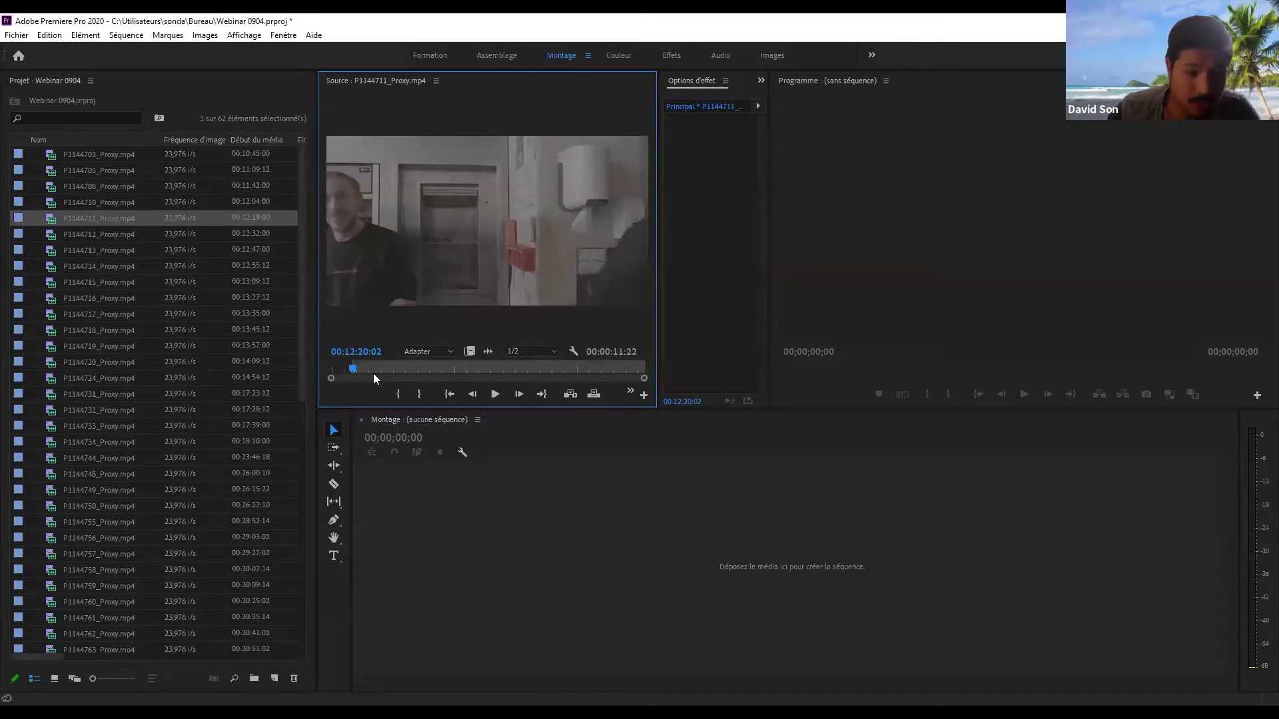
{"action": "left_click_drag", "start_coordinate": [355, 367], "coordinate": [489, 375]}
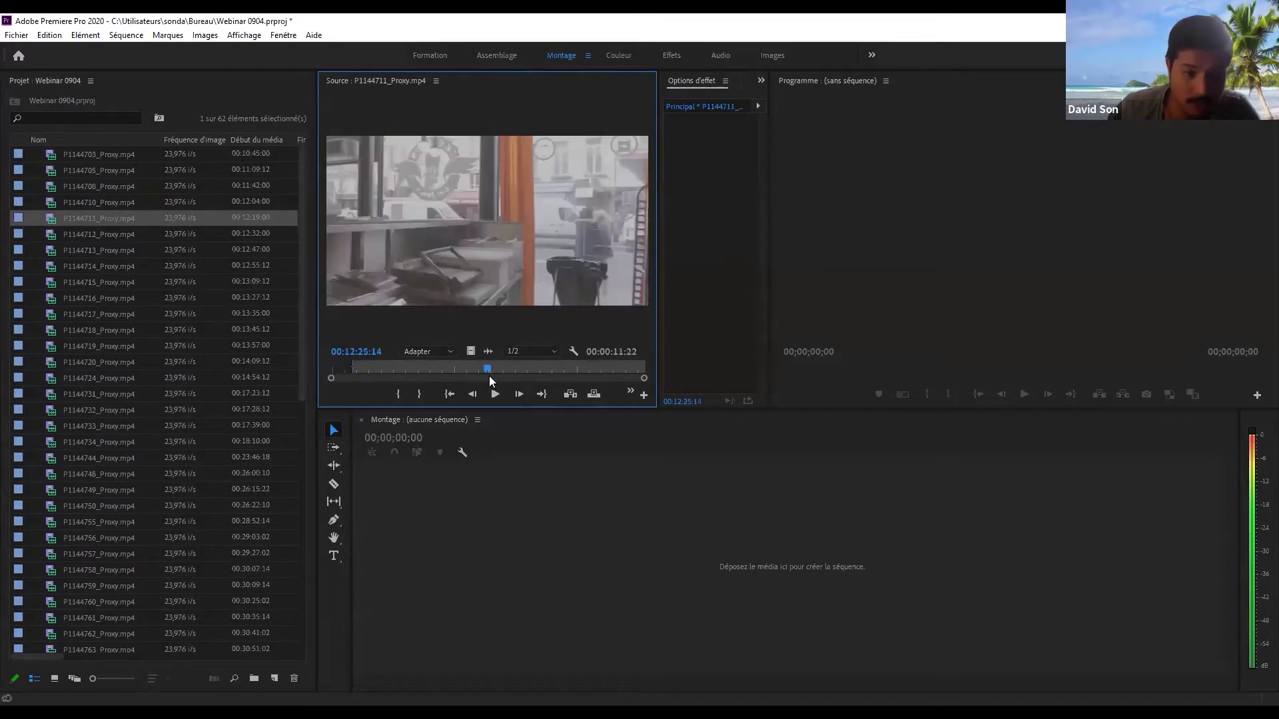
{"action": "key", "text": "o"}
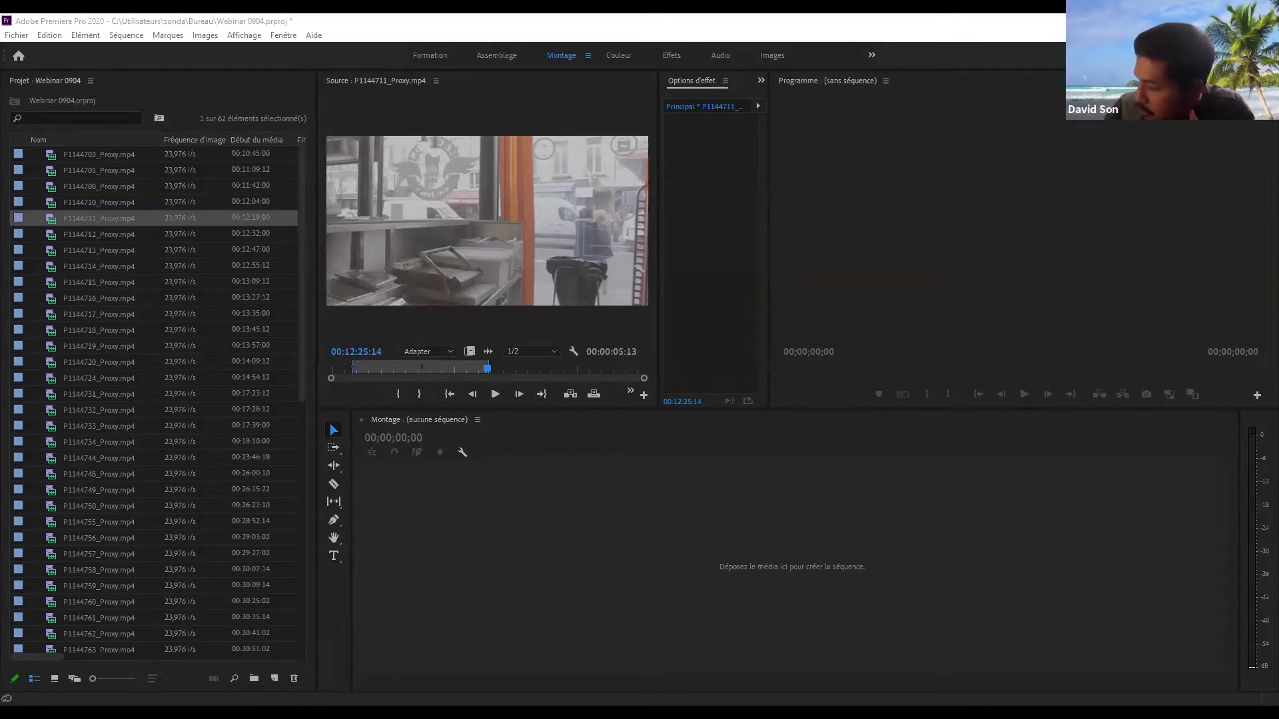
{"action": "left_click_drag", "start_coordinate": [484, 373], "coordinate": [413, 381]}
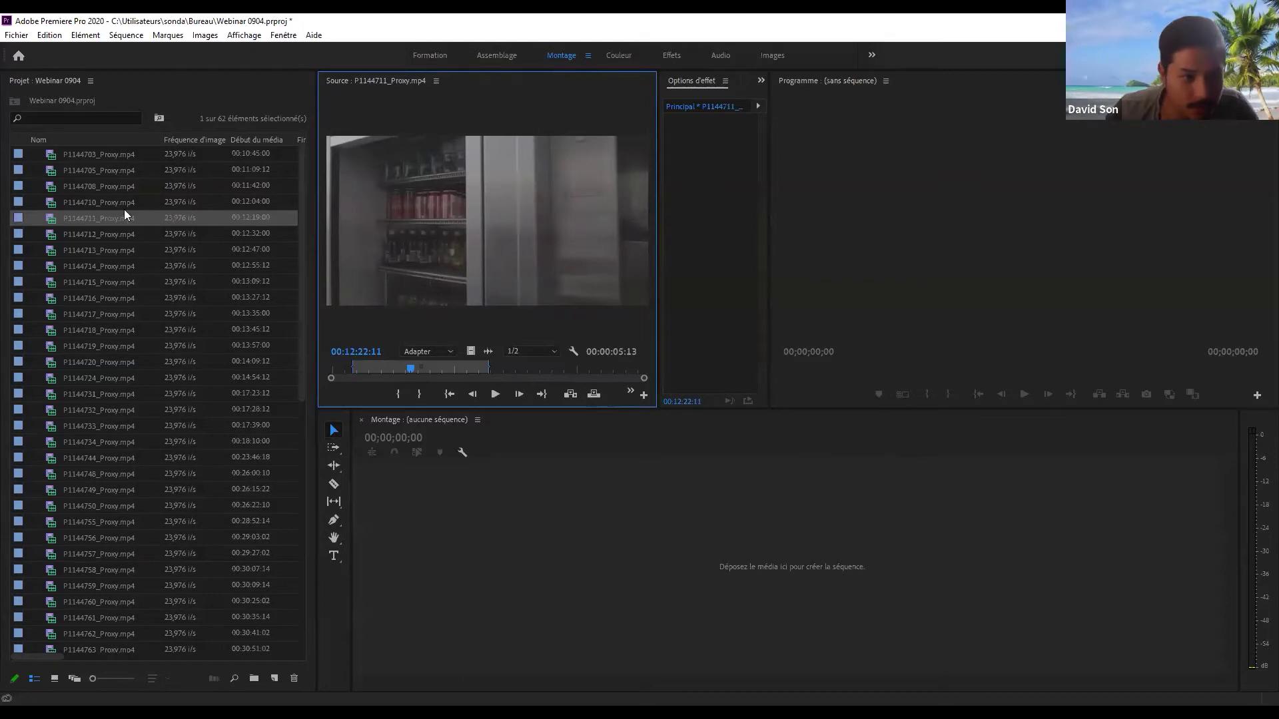
{"action": "left_click", "coordinate": [79, 222]}
{"action": "key", "text": "Escape"}
{"action": "left_click", "coordinate": [91, 153]}
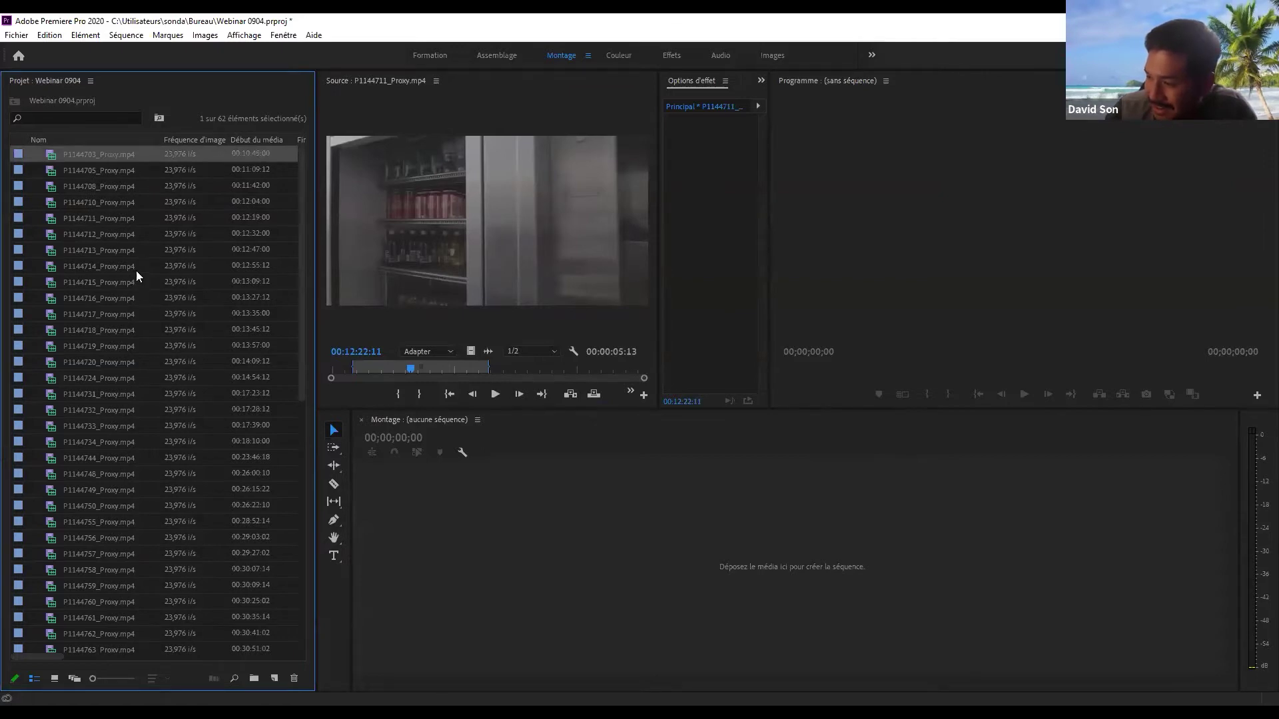
{"action": "scroll", "coordinate": [136, 271], "scroll_direction": "down", "scroll_amount": 6}
{"action": "scroll", "coordinate": [159, 287], "scroll_direction": "down", "scroll_amount": 1}
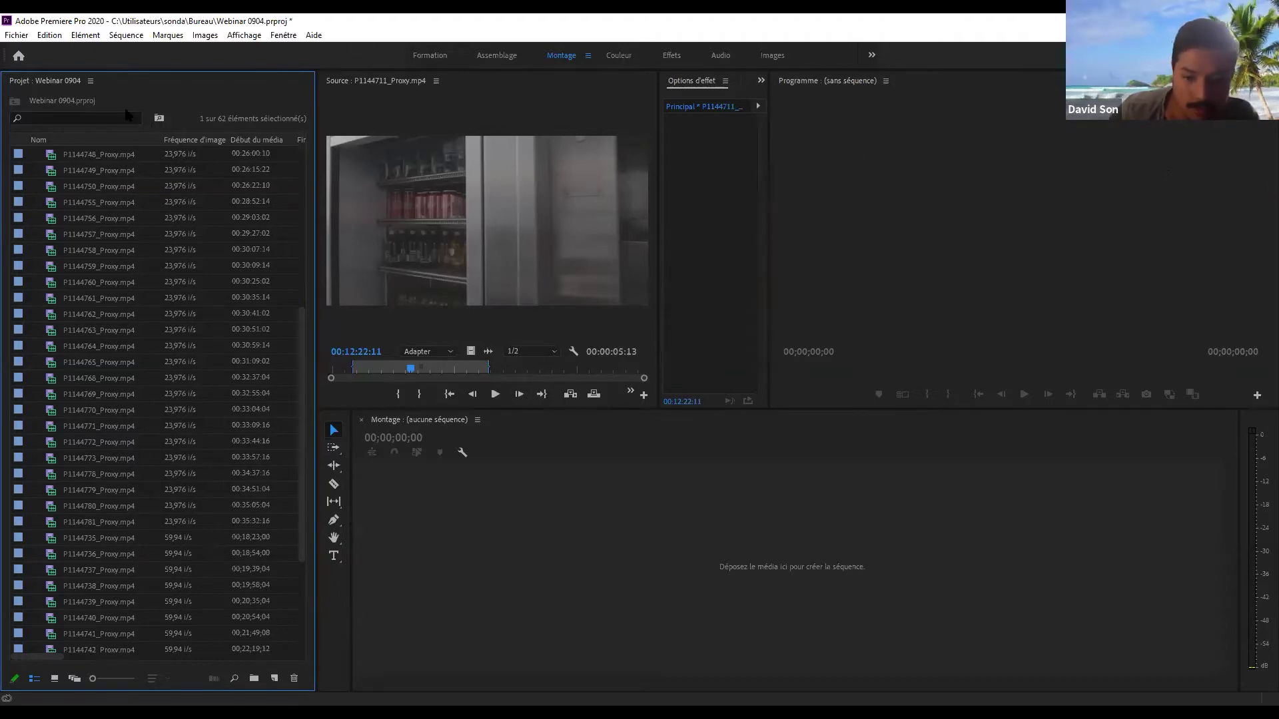
{"action": "scroll", "coordinate": [142, 250], "scroll_direction": "up", "scroll_amount": 3}
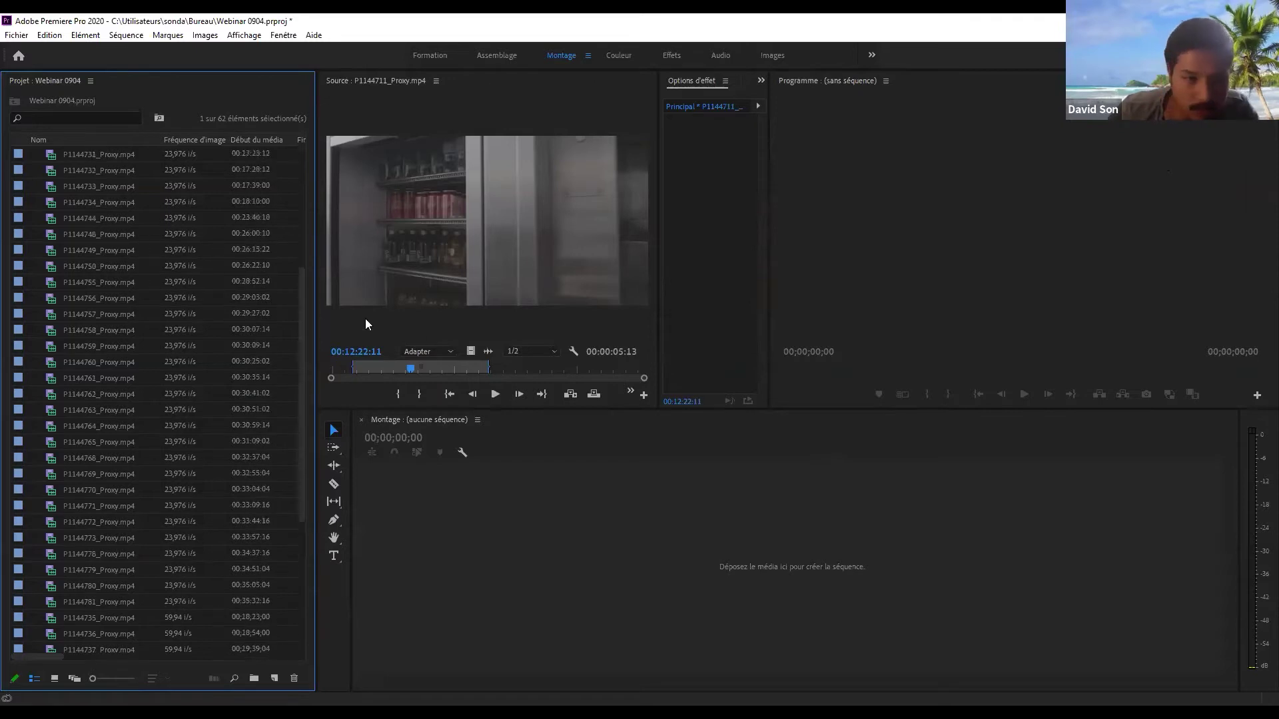
- Create a sequence from only the video of the marked P1144711_Proxy.mp4 range and scrub through it in the timeline
{"action": "left_click", "coordinate": [470, 351]}
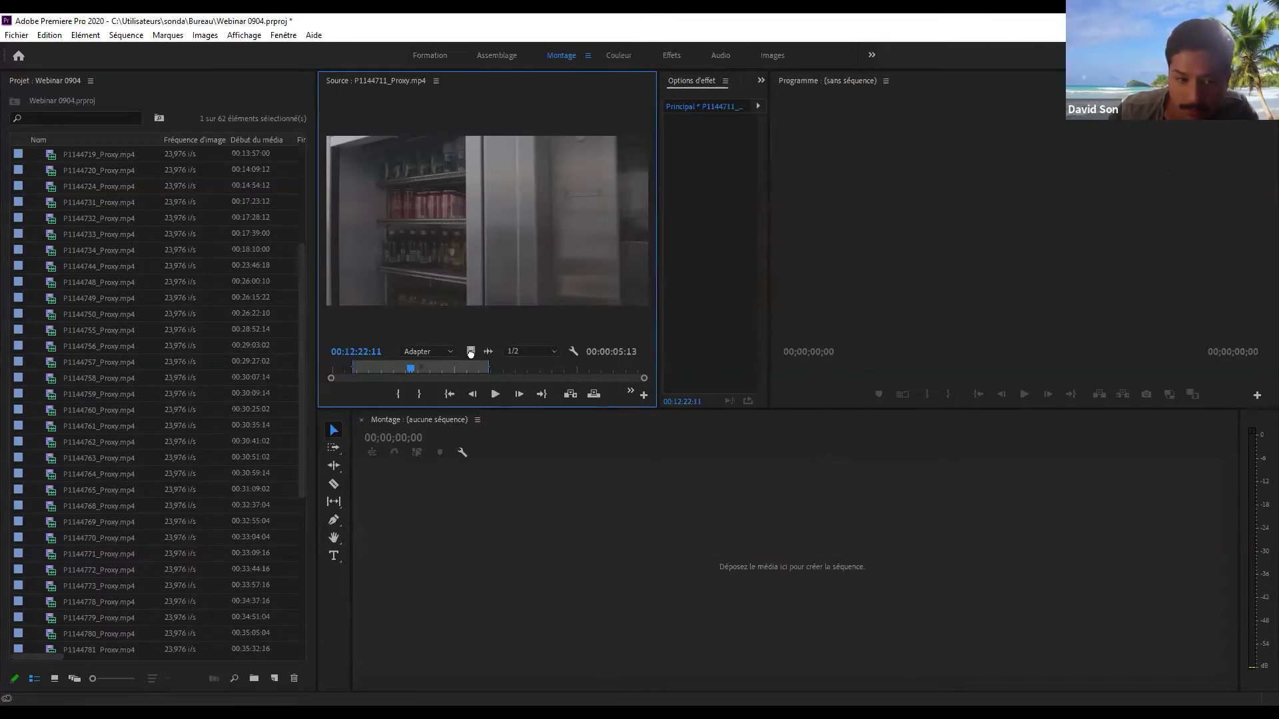
{"action": "left_click_drag", "start_coordinate": [471, 352], "coordinate": [476, 545]}
{"action": "left_click", "coordinate": [542, 444]}
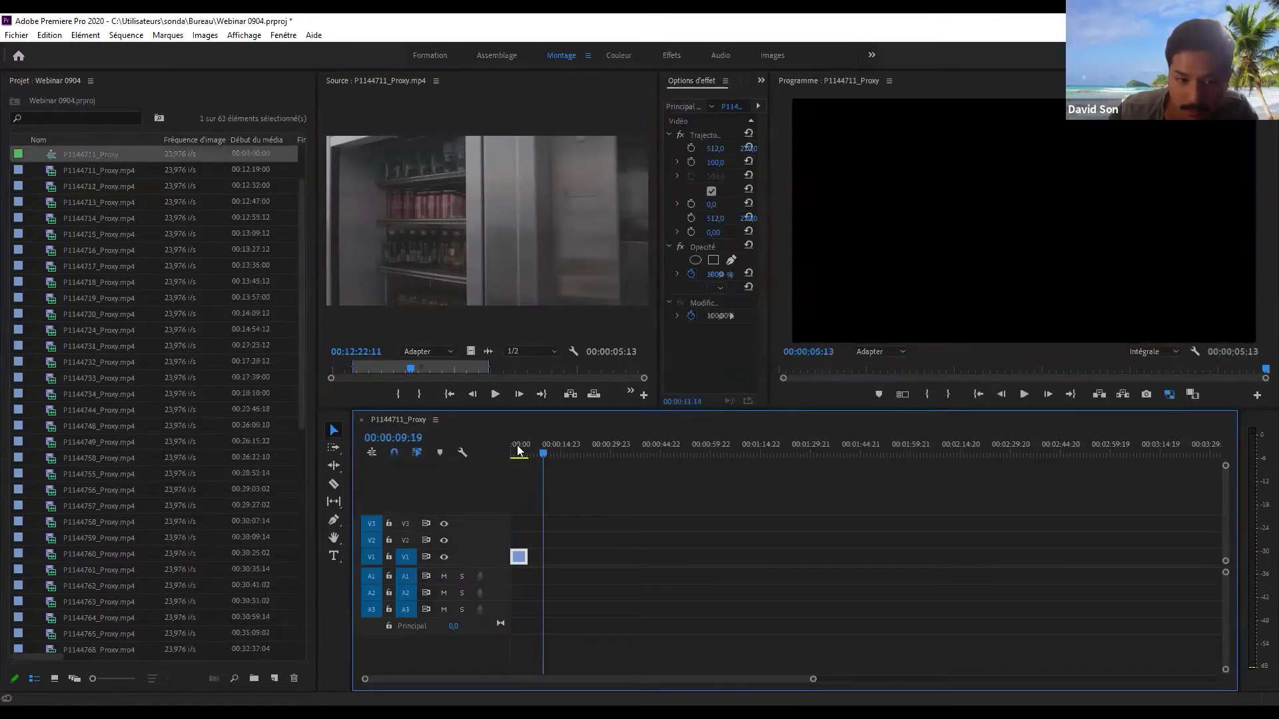
{"action": "left_click", "coordinate": [516, 445]}
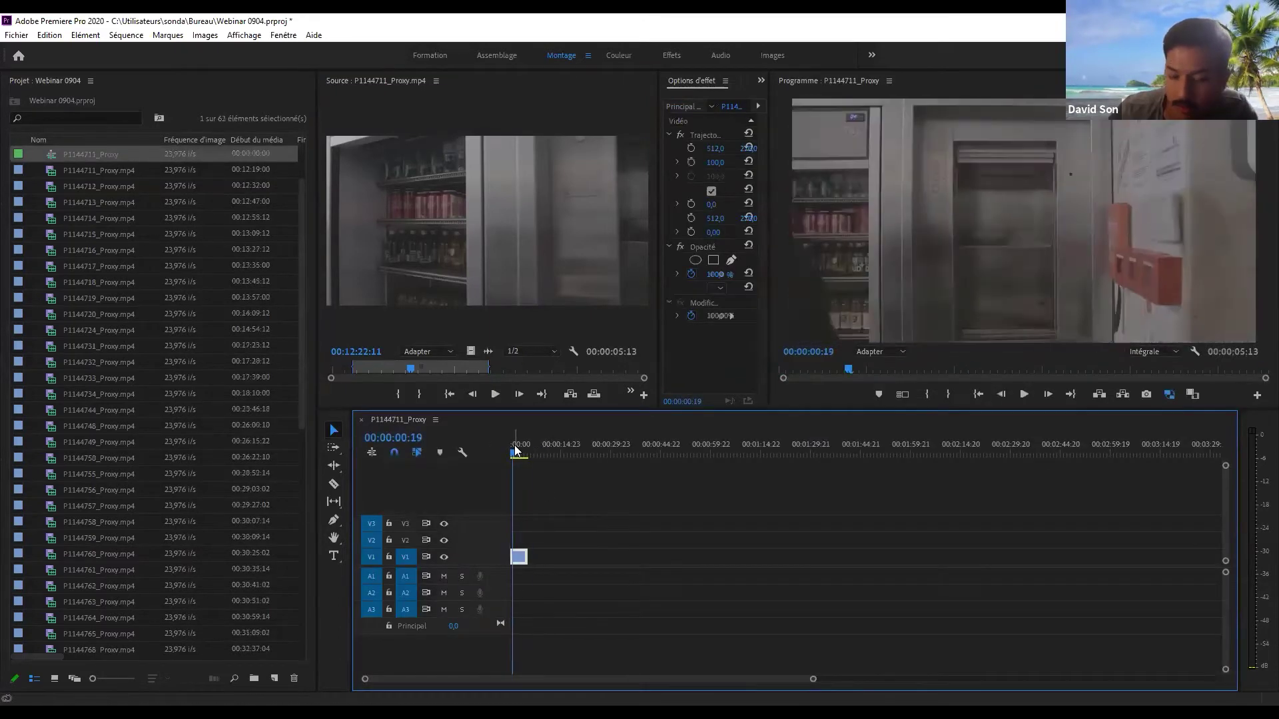
{"action": "left_click", "coordinate": [571, 509]}
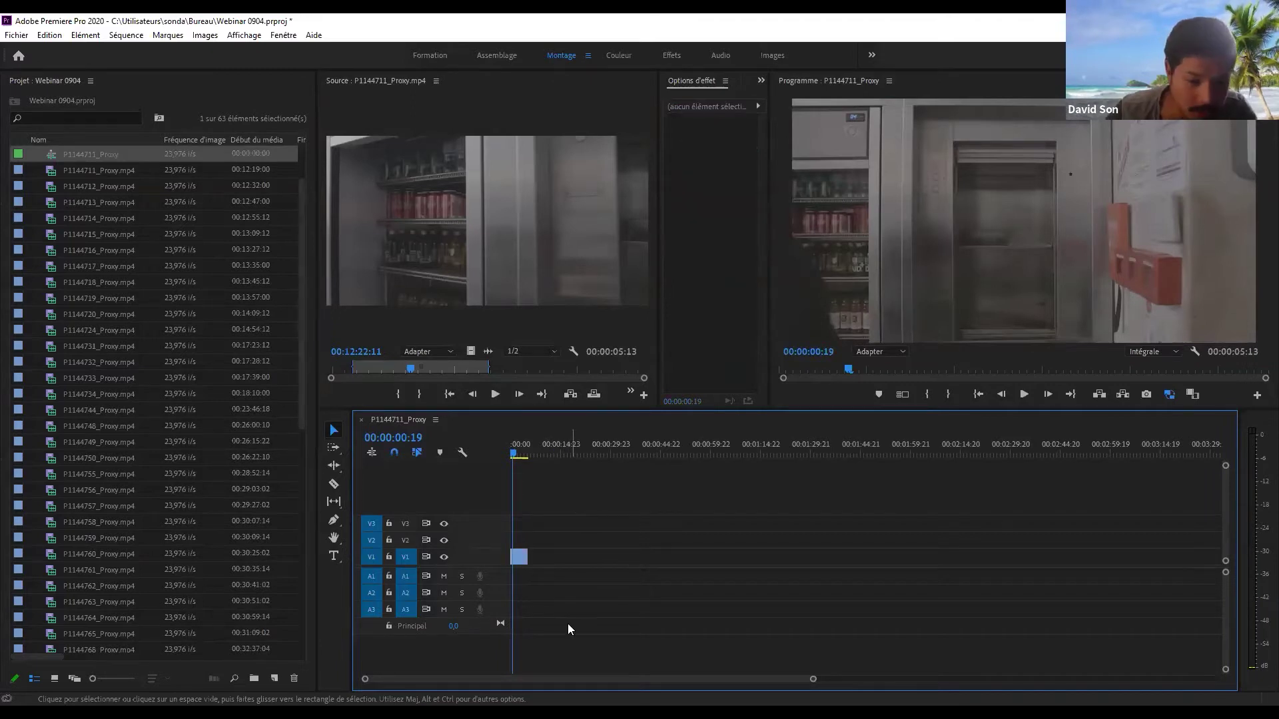
{"action": "key", "text": "equal"}
{"action": "key", "text": "equal"}
{"action": "mouse_move", "coordinate": [542, 451]}
{"action": "left_mouse_down"}
{"action": "mouse_move", "coordinate": [566, 451]}
{"action": "mouse_move", "coordinate": [543, 451]}
{"action": "left_mouse_up"}
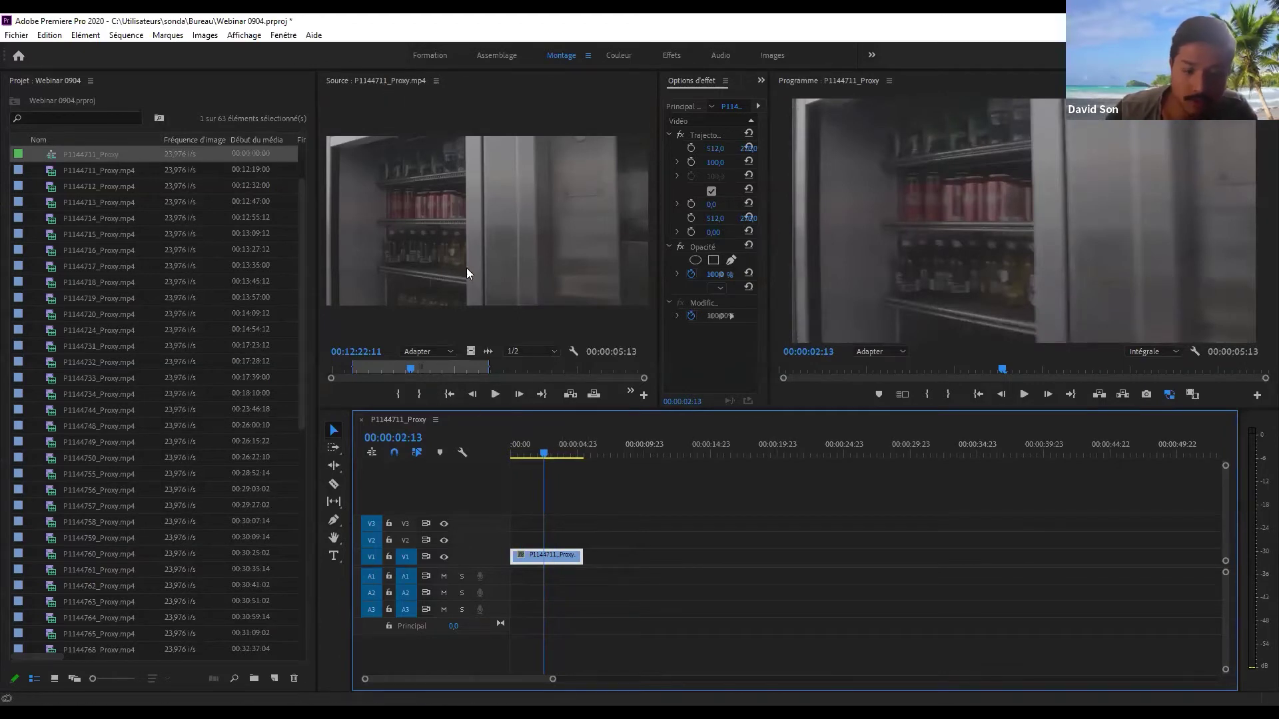
- Remove the clip from the timeline and delete the P1144711_Proxy sequence from the project
{"action": "left_click_drag", "start_coordinate": [645, 523], "coordinate": [501, 624]}
{"action": "key", "text": "Delete"}
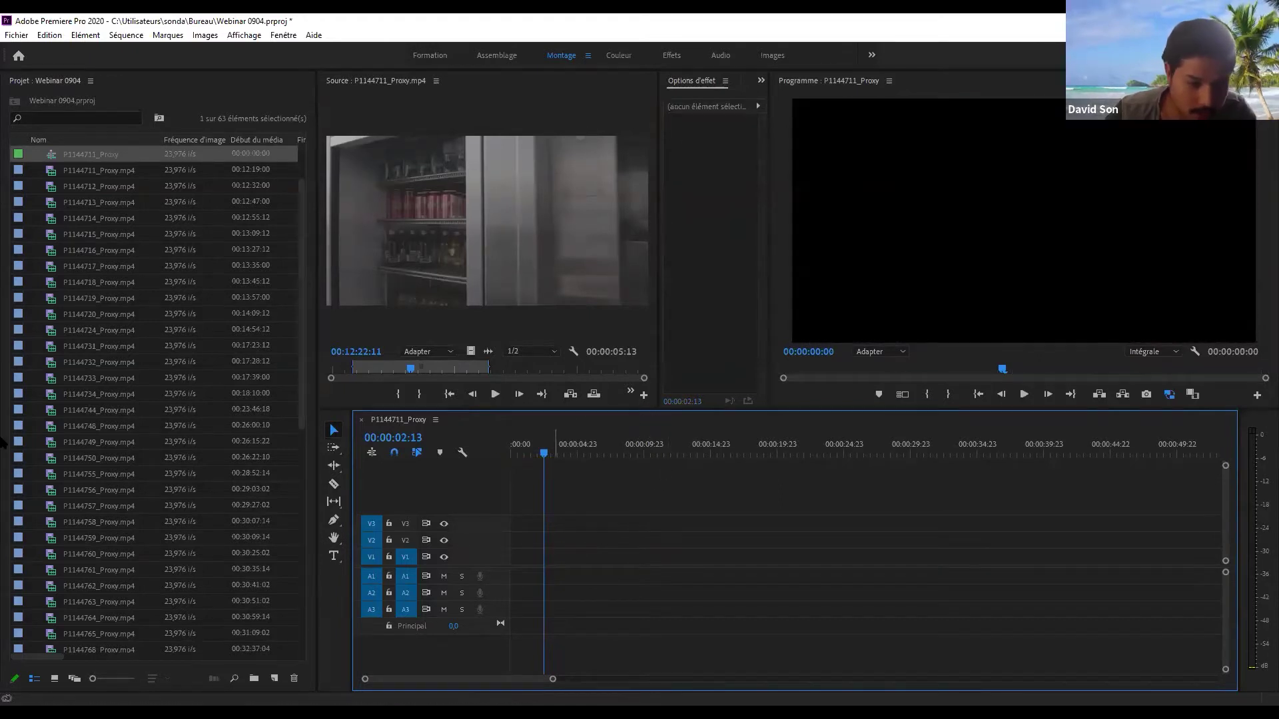
{"action": "left_click", "coordinate": [101, 155]}
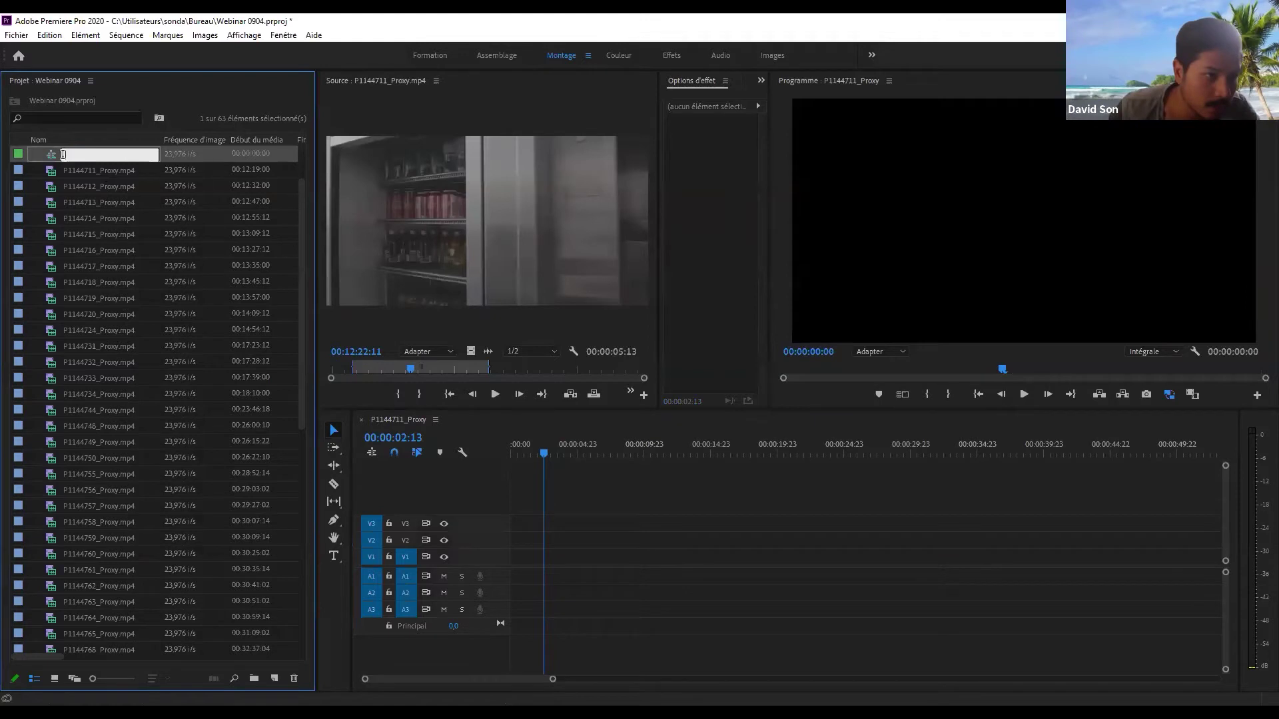
{"action": "key", "text": "Return"}
{"action": "key", "text": "Delete"}
- Create a sequence from all listed clips from P1144711_Proxy.mp4 through P1144767_Proxy.mp4
{"action": "scroll", "coordinate": [153, 466], "scroll_direction": "down", "scroll_amount": 5}
{"action": "scroll", "coordinate": [139, 541], "scroll_direction": "down", "scroll_amount": 3}
{"action": "left_click", "coordinate": [92, 633], "text": "shift"}
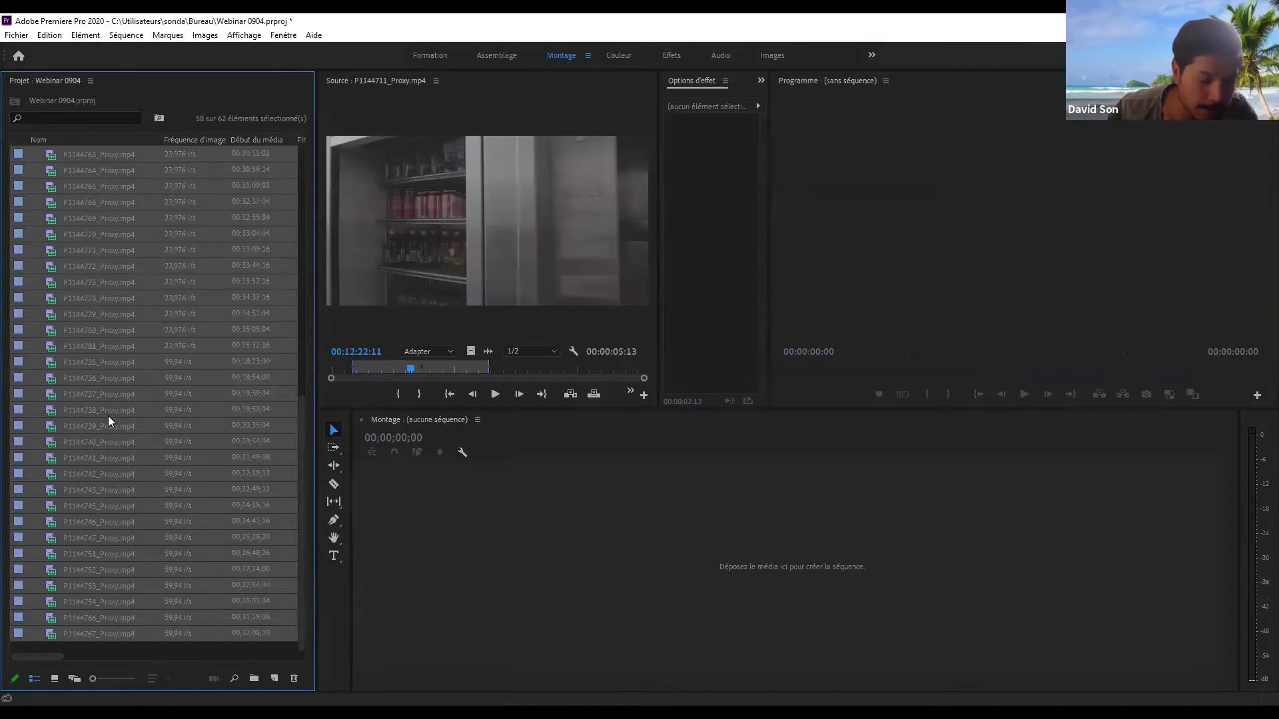
{"action": "left_click_drag", "start_coordinate": [110, 415], "coordinate": [579, 454]}
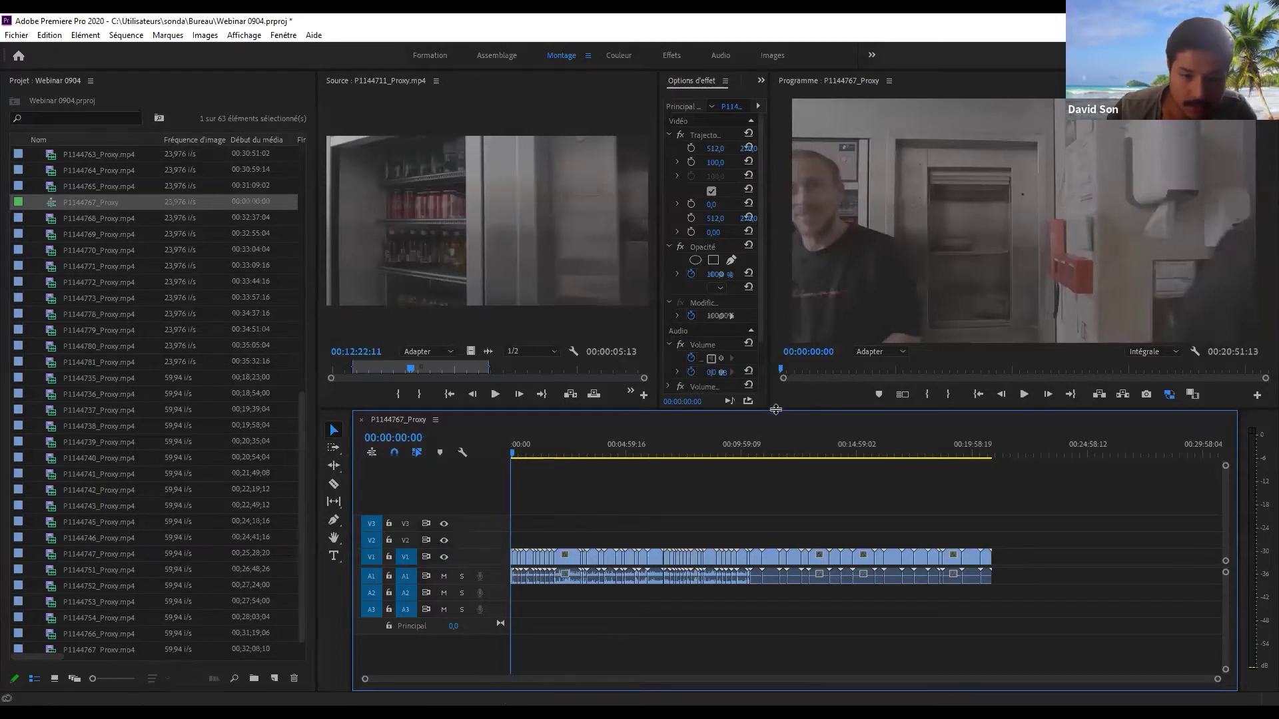
- Mute audio track A1 and move the playhead to 00:00:05:08, near the end of the first clip
{"action": "left_click_drag", "start_coordinate": [774, 408], "coordinate": [771, 324]}
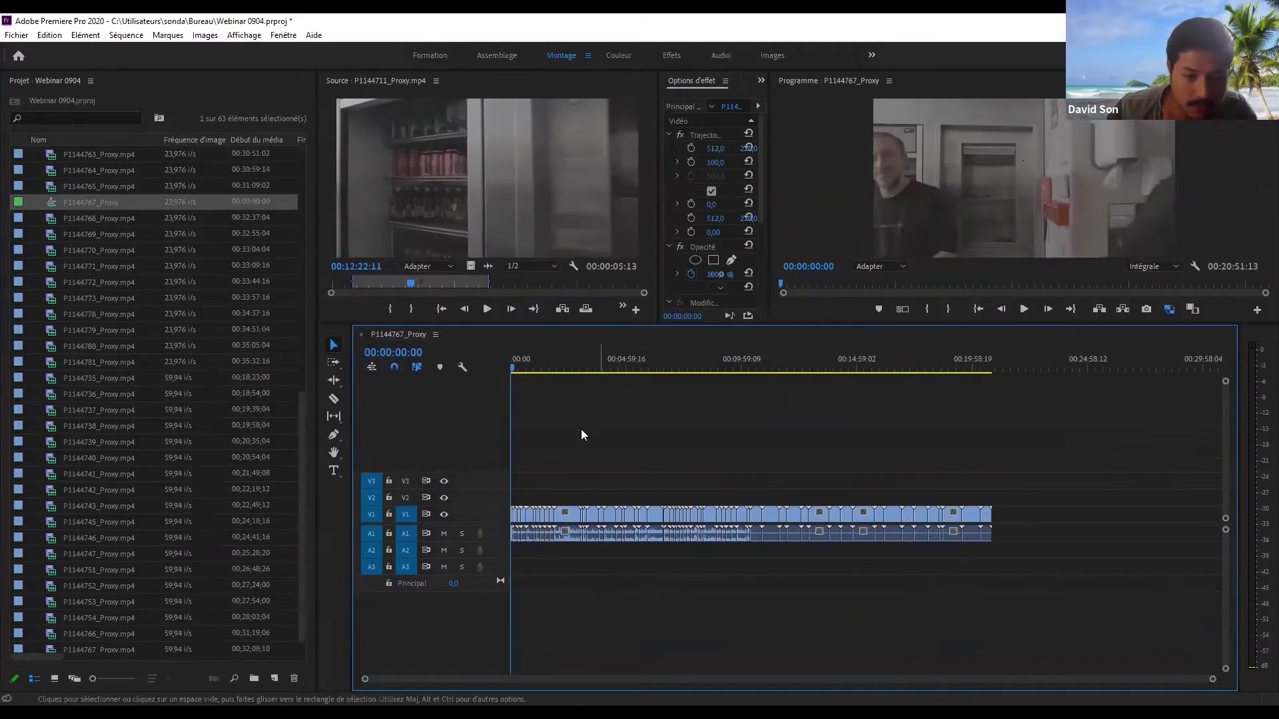
{"action": "key", "text": "equal"}
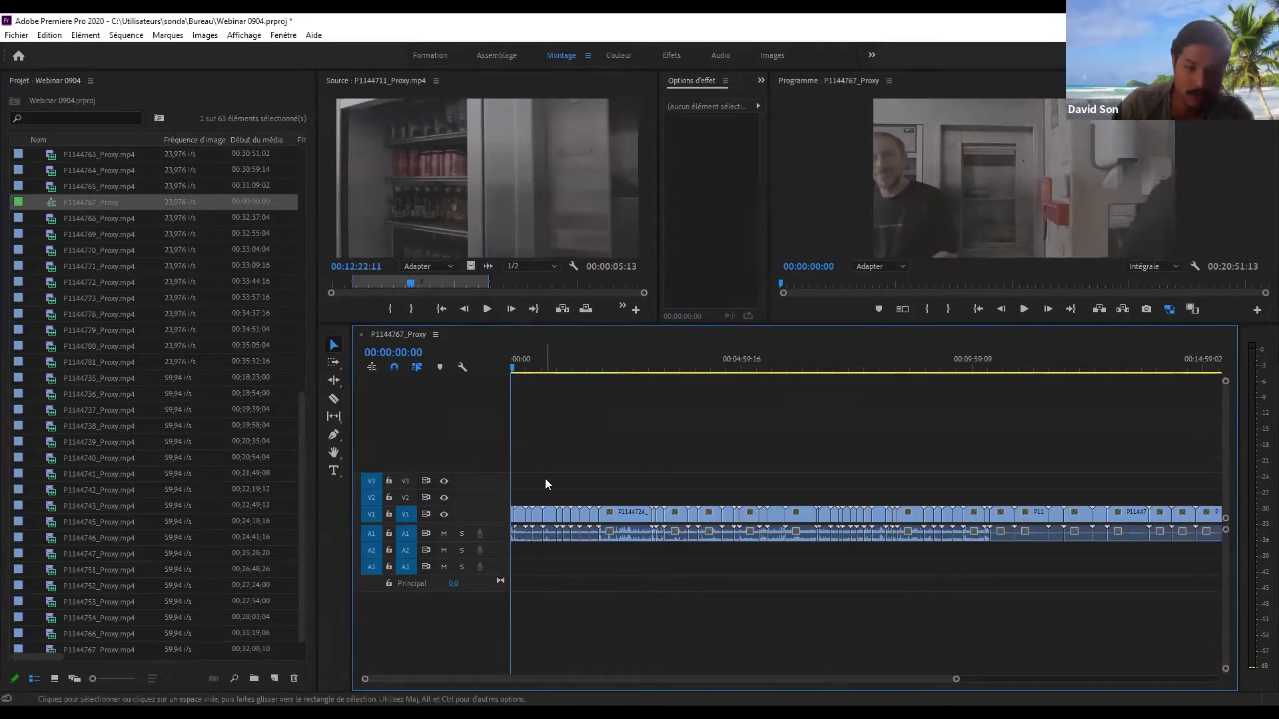
{"action": "key", "text": "="}
{"action": "key", "text": "="}
{"action": "key", "text": "="}
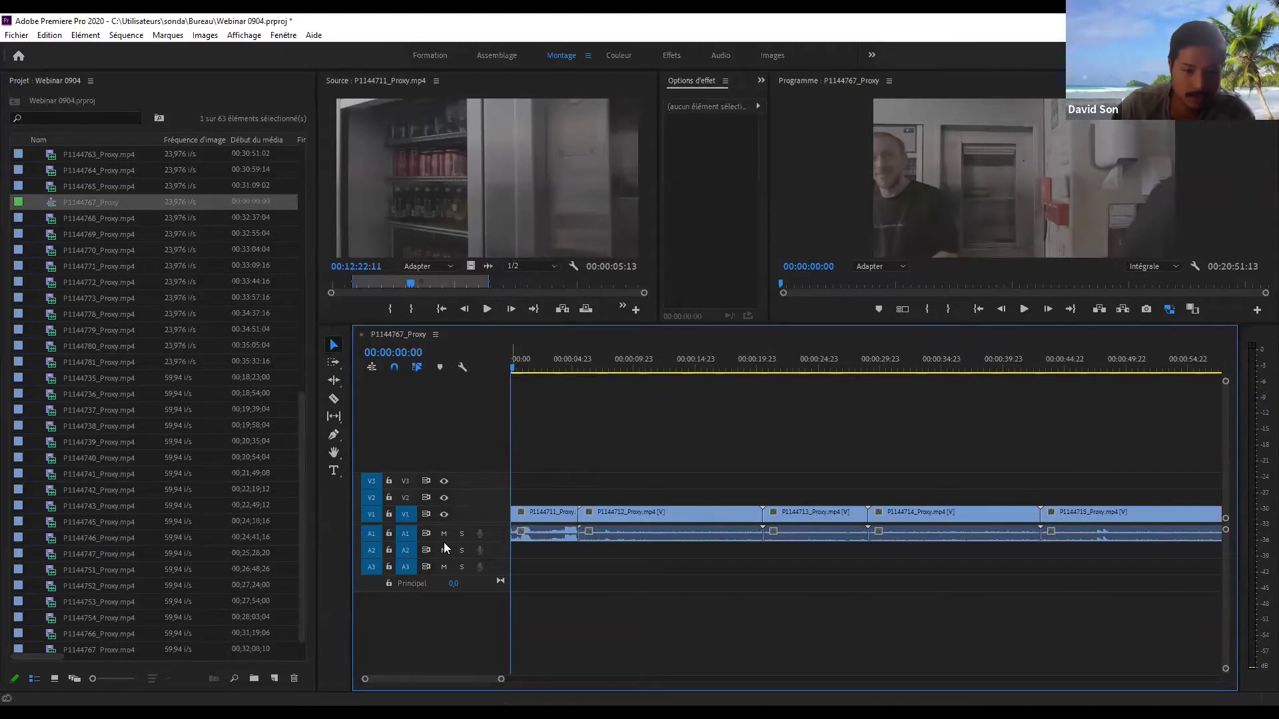
{"action": "left_click", "coordinate": [444, 534]}
{"action": "left_click", "coordinate": [553, 365]}
{"action": "mouse_move", "coordinate": [563, 366]}
{"action": "left_mouse_down"}
{"action": "mouse_move", "coordinate": [617, 366]}
{"action": "mouse_move", "coordinate": [562, 366]}
{"action": "mouse_move", "coordinate": [576, 366]}
{"action": "left_mouse_up"}
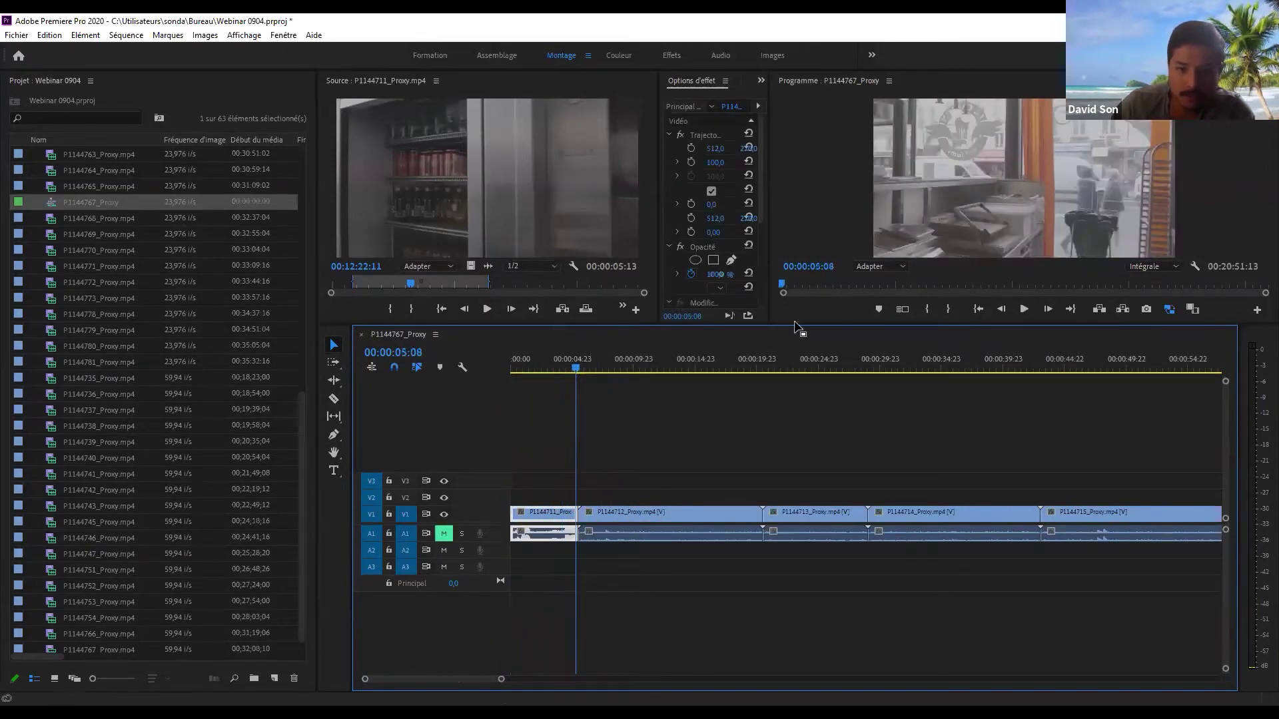
- Close the Source monitor and resize the neighbouring panels so the Programme monitor takes most of the area above the timeline
{"action": "left_click_drag", "start_coordinate": [794, 325], "coordinate": [794, 414]}
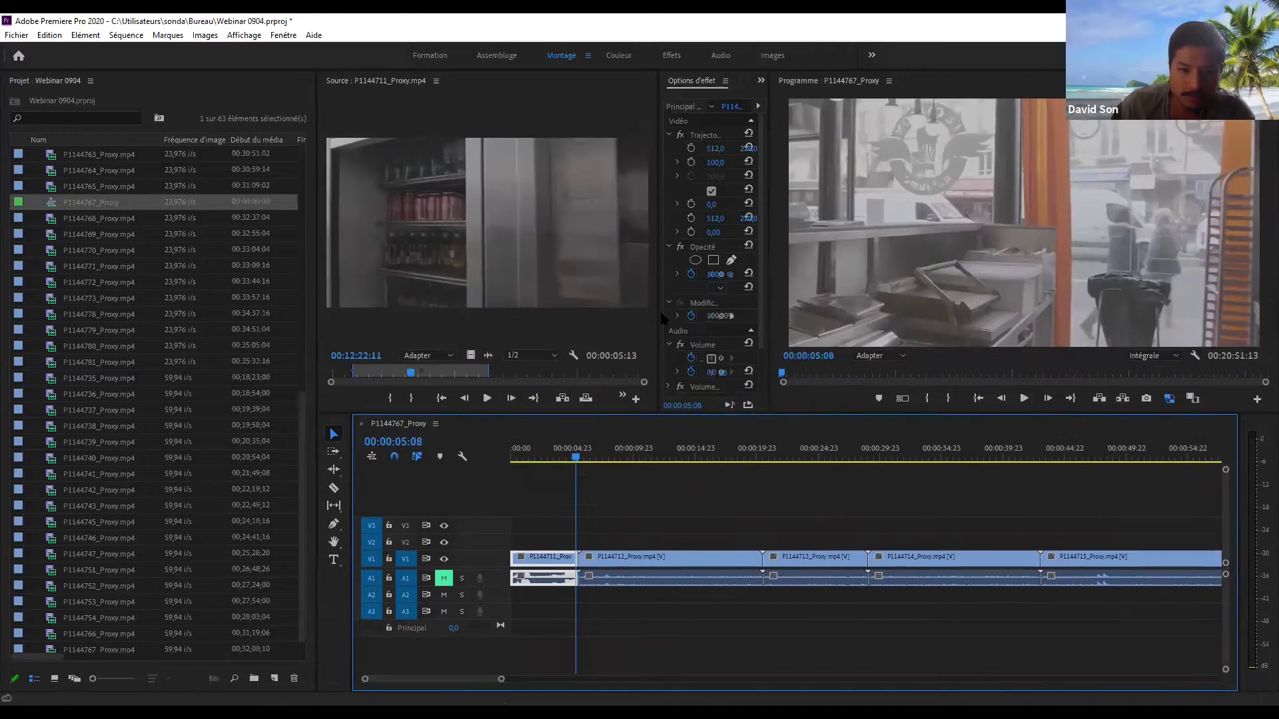
{"action": "left_click_drag", "start_coordinate": [662, 319], "coordinate": [609, 319]}
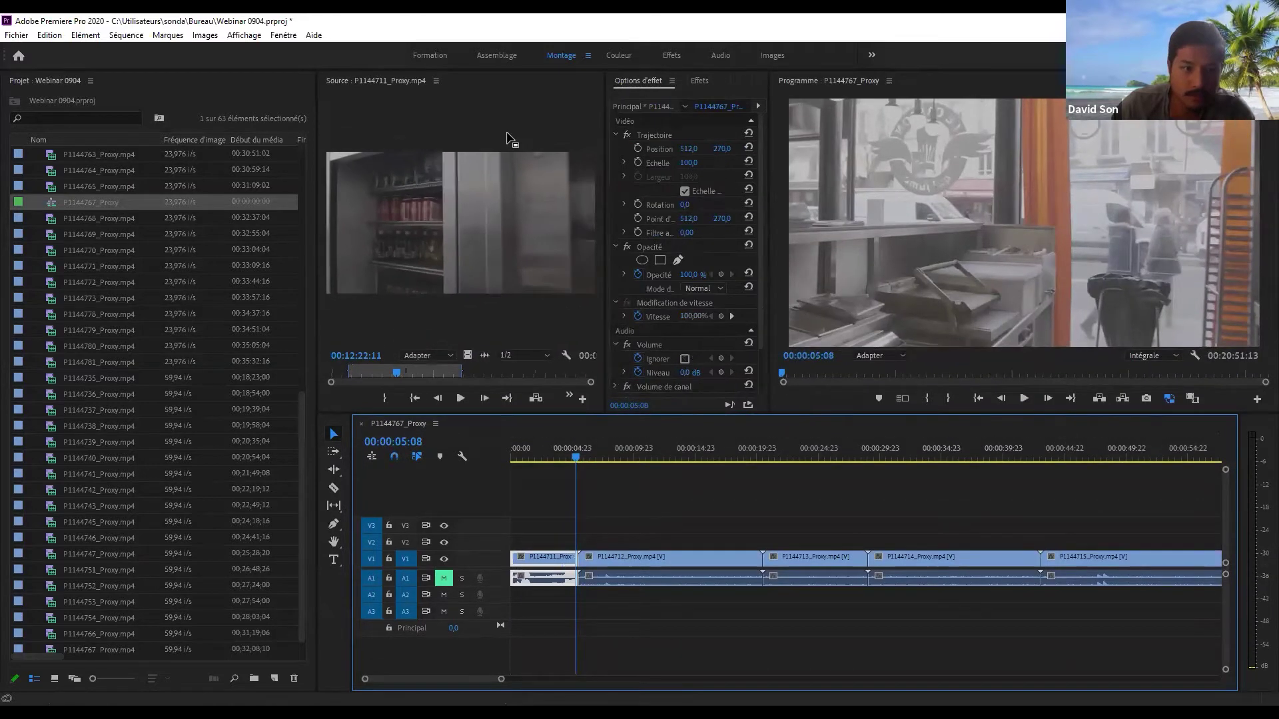
{"action": "right_click", "coordinate": [397, 78]}
{"action": "left_click", "coordinate": [427, 88]}
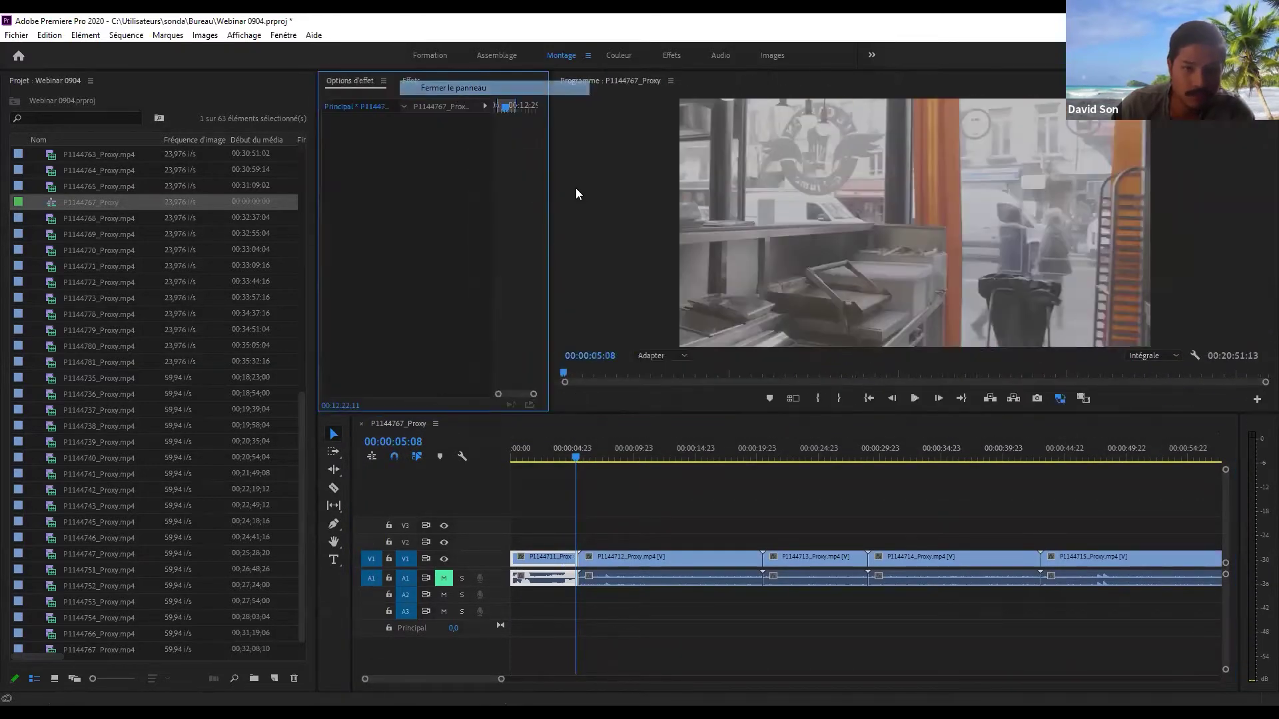
{"action": "left_click_drag", "start_coordinate": [552, 211], "coordinate": [528, 212]}
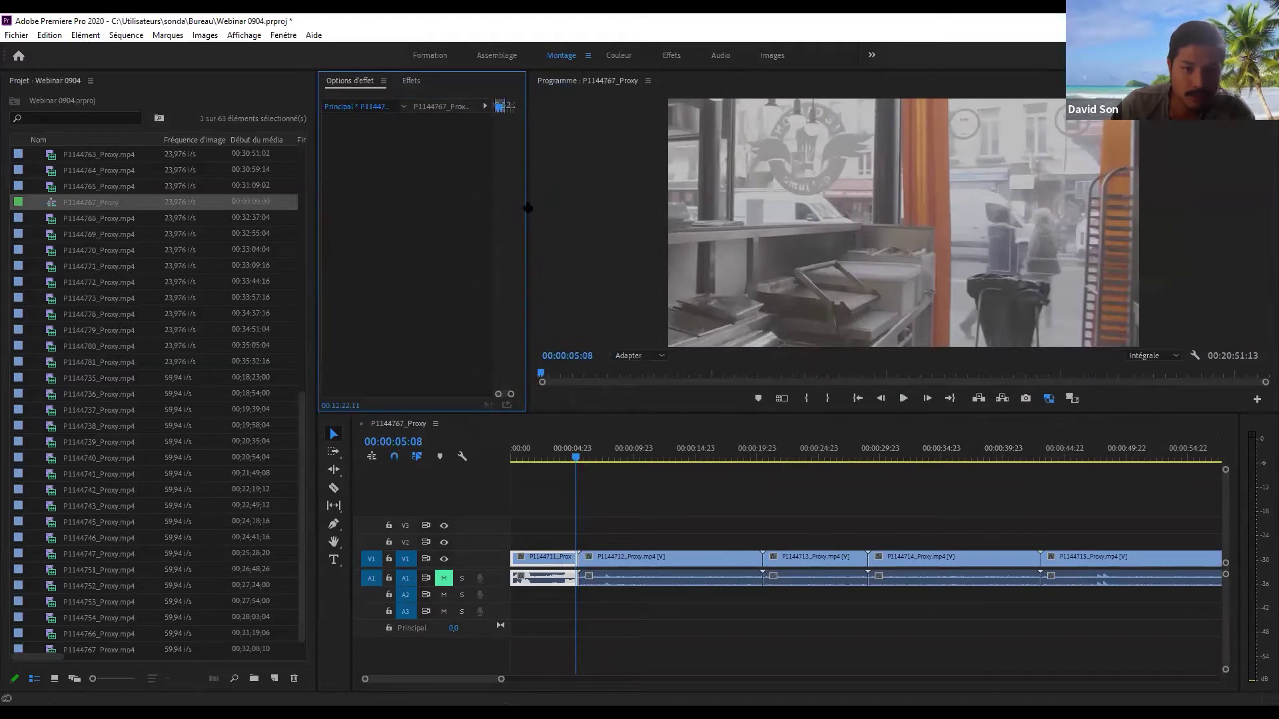
- Return the playhead to the start of the sequence at 00:00:00:00
{"action": "left_click", "coordinate": [627, 539]}
{"action": "key", "text": "minus"}
{"action": "key", "text": "minus"}
{"action": "key", "text": "minus"}
{"action": "left_click_drag", "start_coordinate": [520, 456], "coordinate": [502, 483]}
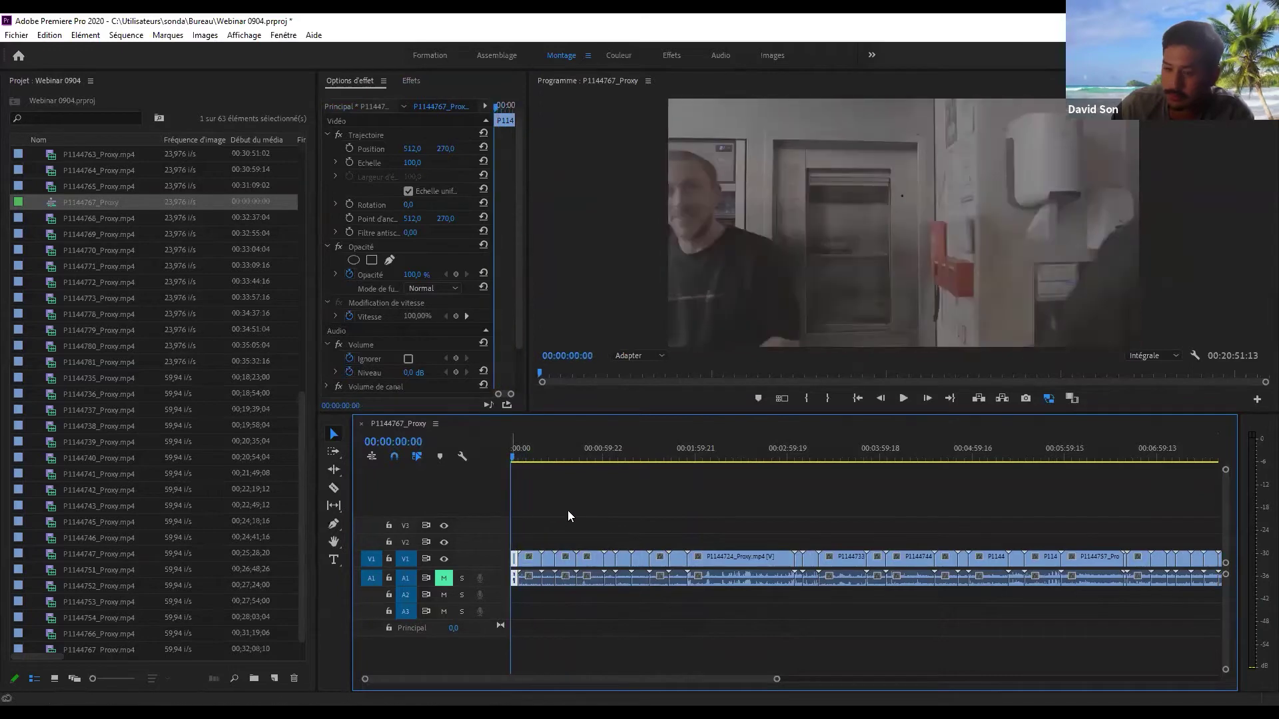
- Magnify the timeline around the first clip, P1144711_Proxy.mp4, and leave all clips deselected
{"action": "left_click", "coordinate": [606, 517]}
{"action": "key", "text": "equal"}
{"action": "key", "text": "equal"}
{"action": "key", "text": "equal"}
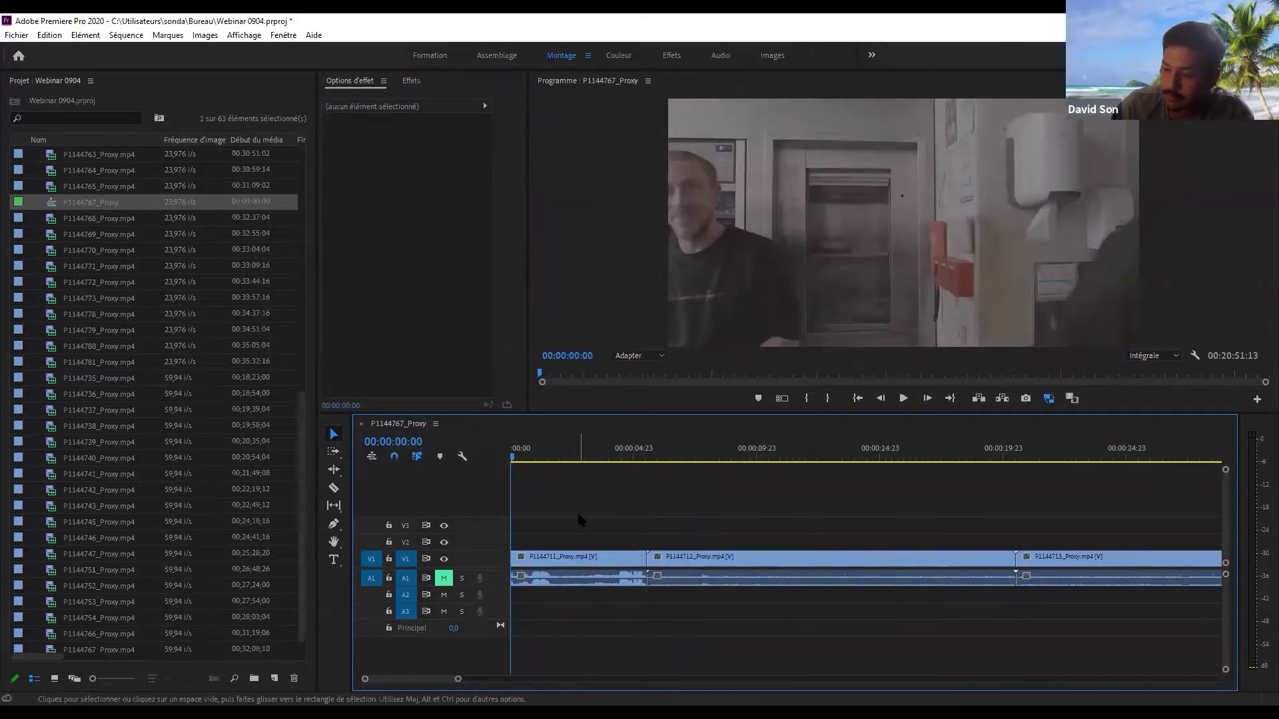
{"action": "key", "text": "equal"}
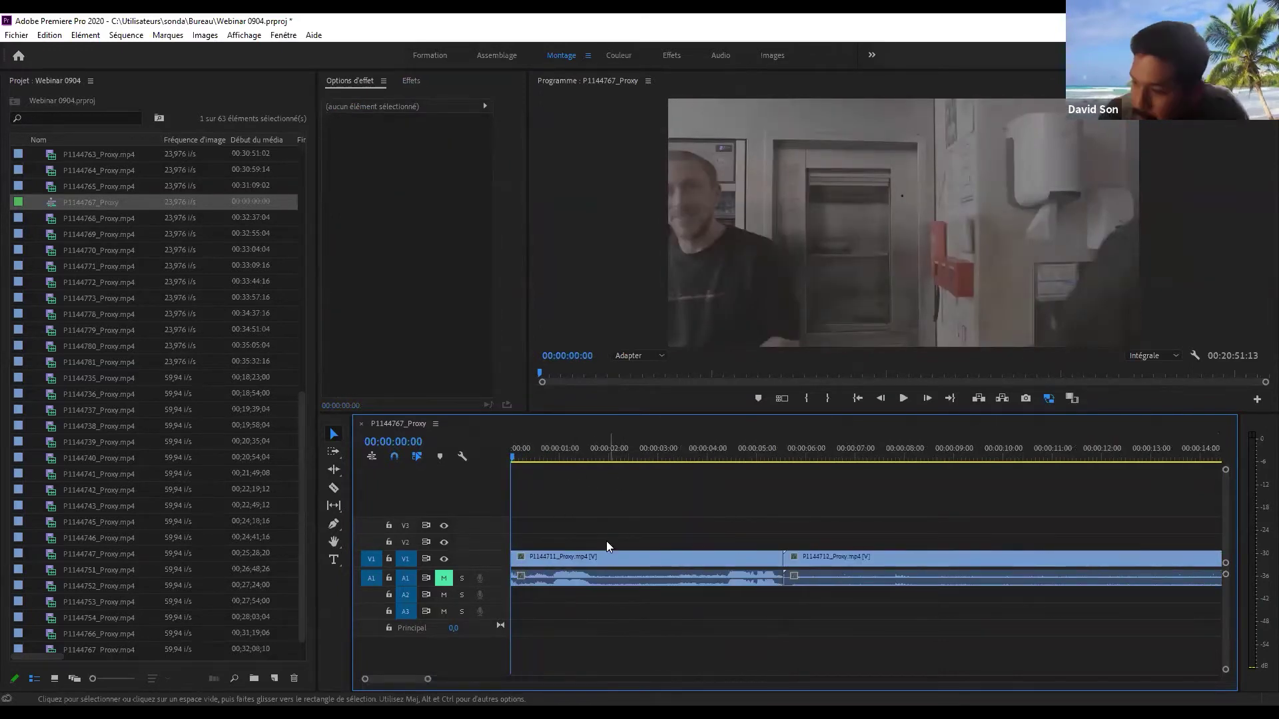
{"action": "key", "text": "equal"}
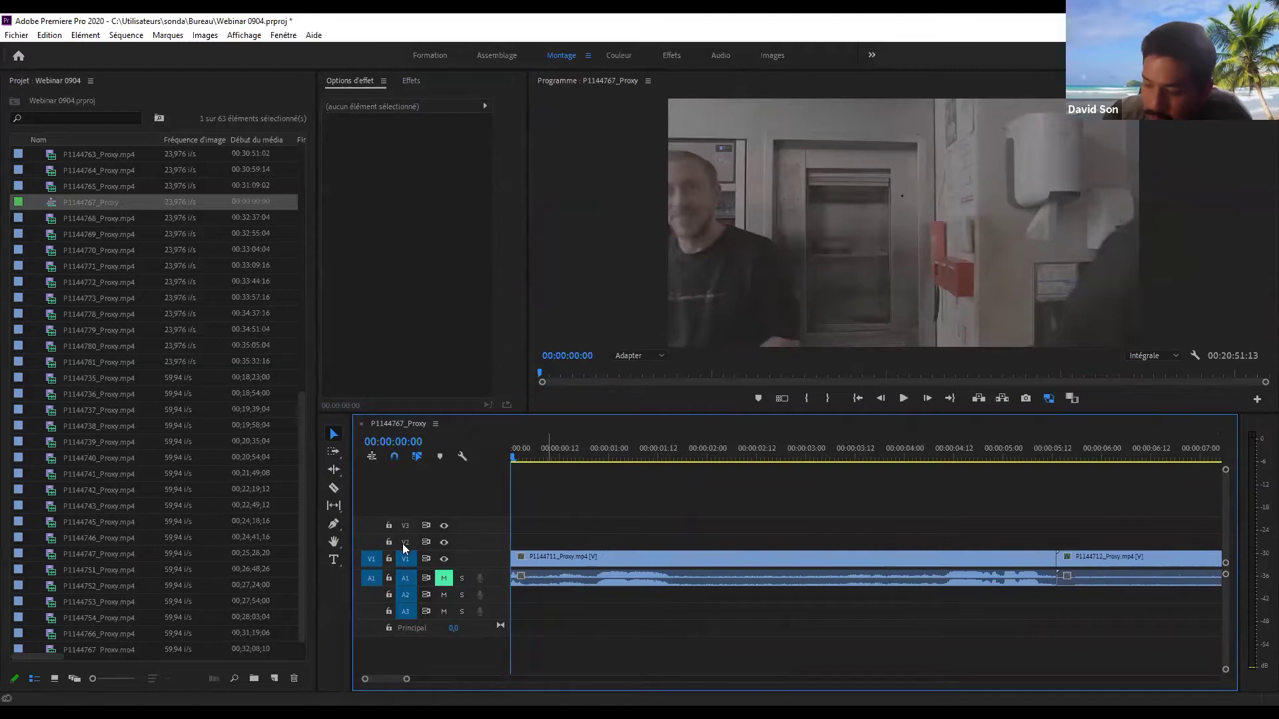
{"action": "key", "text": "equal"}
{"action": "key", "text": "ctrl+a"}
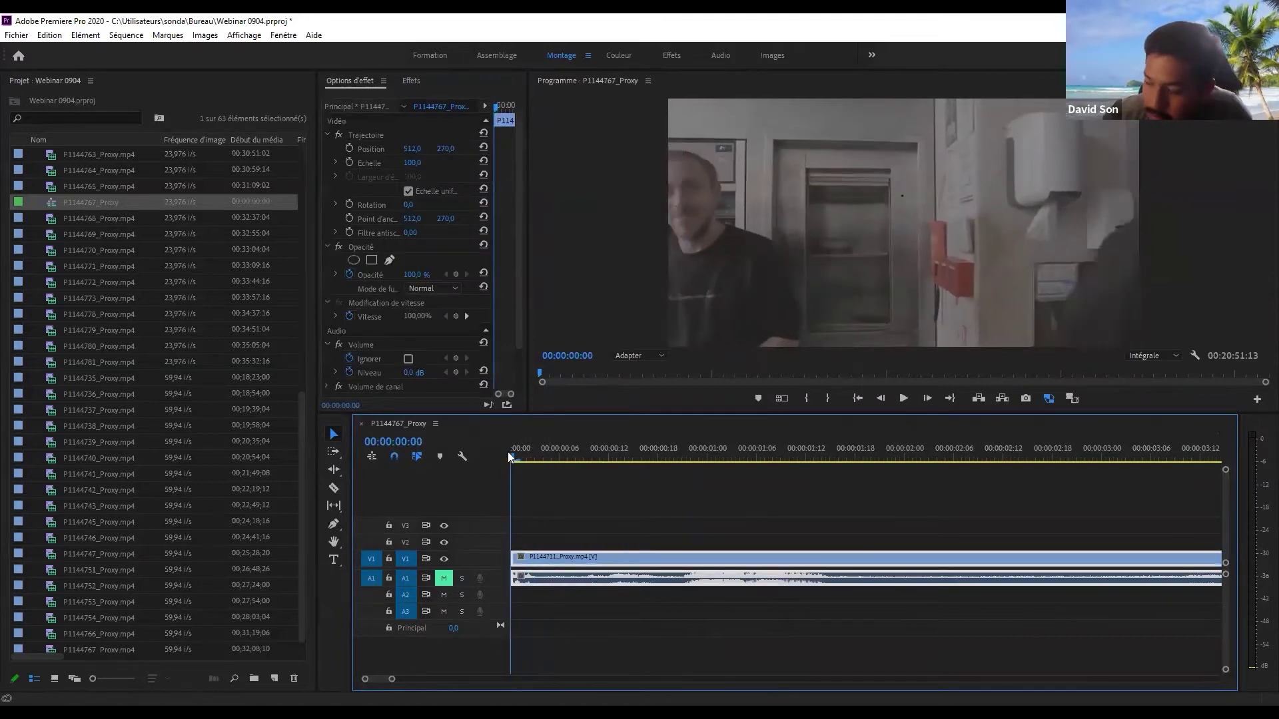
{"action": "left_click", "coordinate": [625, 485]}
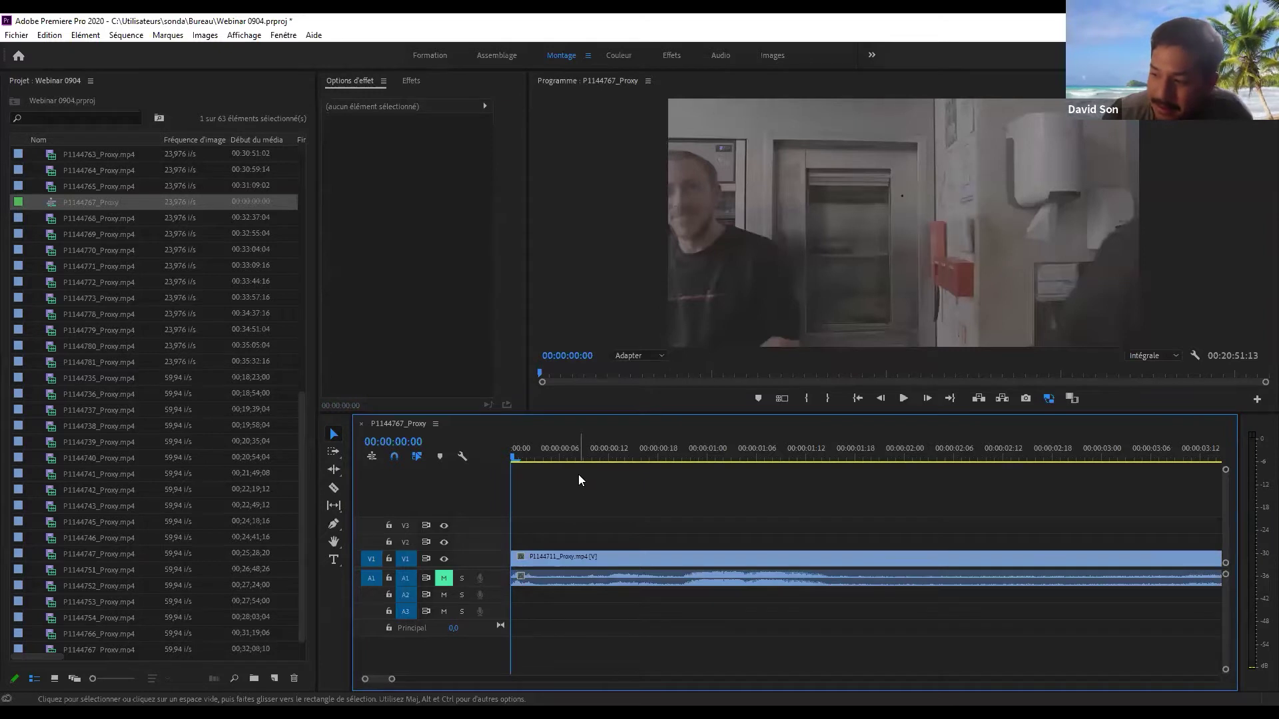
- Zoom the timeline out to show the entire sequence from its first clip to its last
{"action": "key", "text": "minus"}
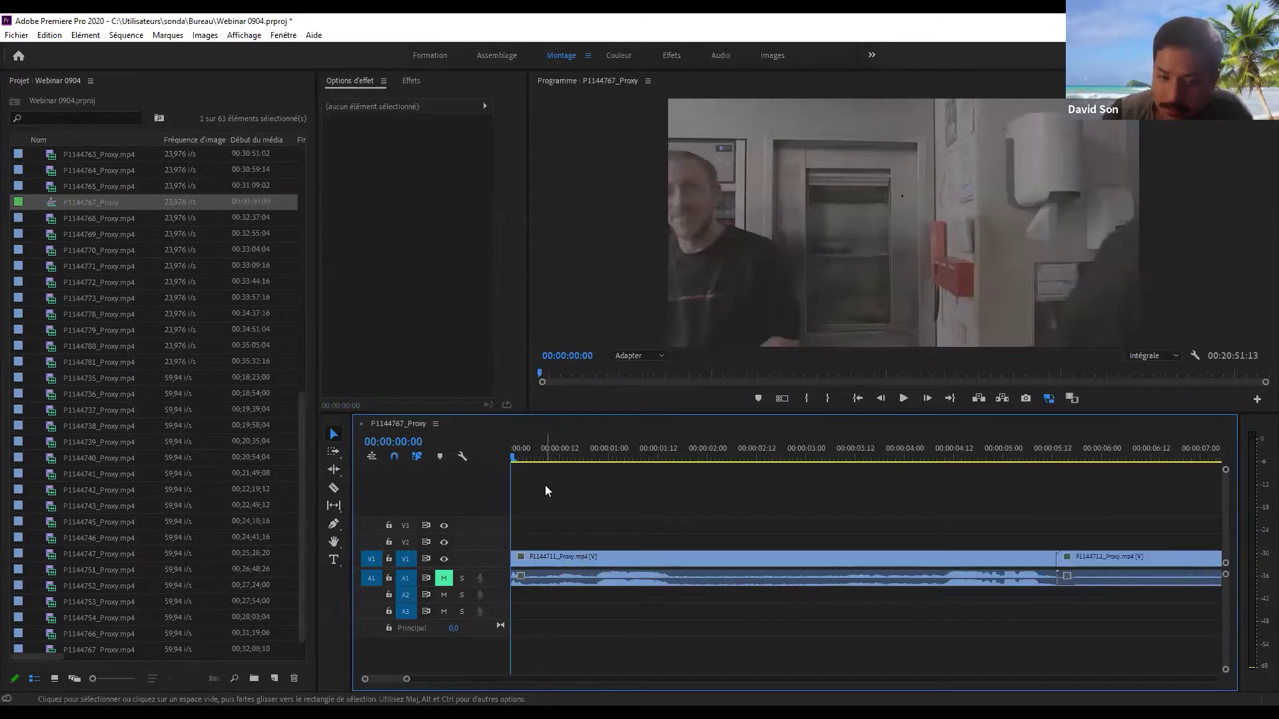
{"action": "key", "text": "minus"}
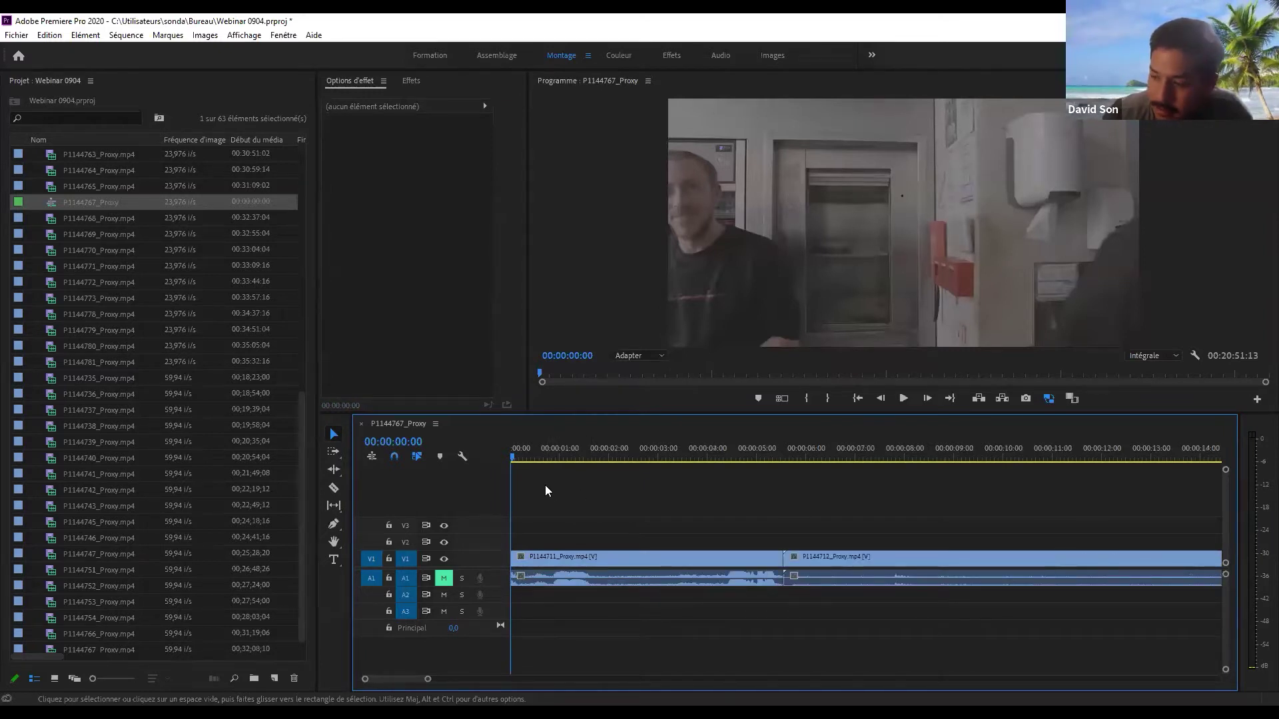
{"action": "key", "text": "equal"}
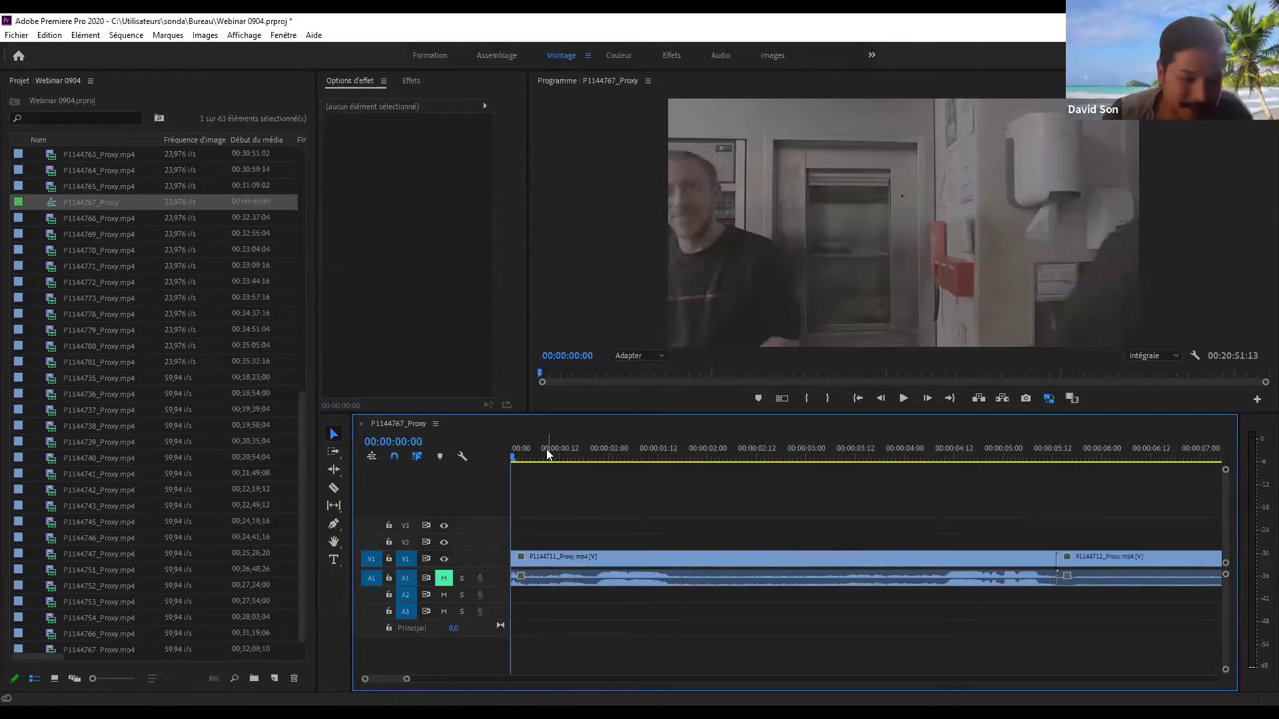
{"action": "key", "text": "minus"}
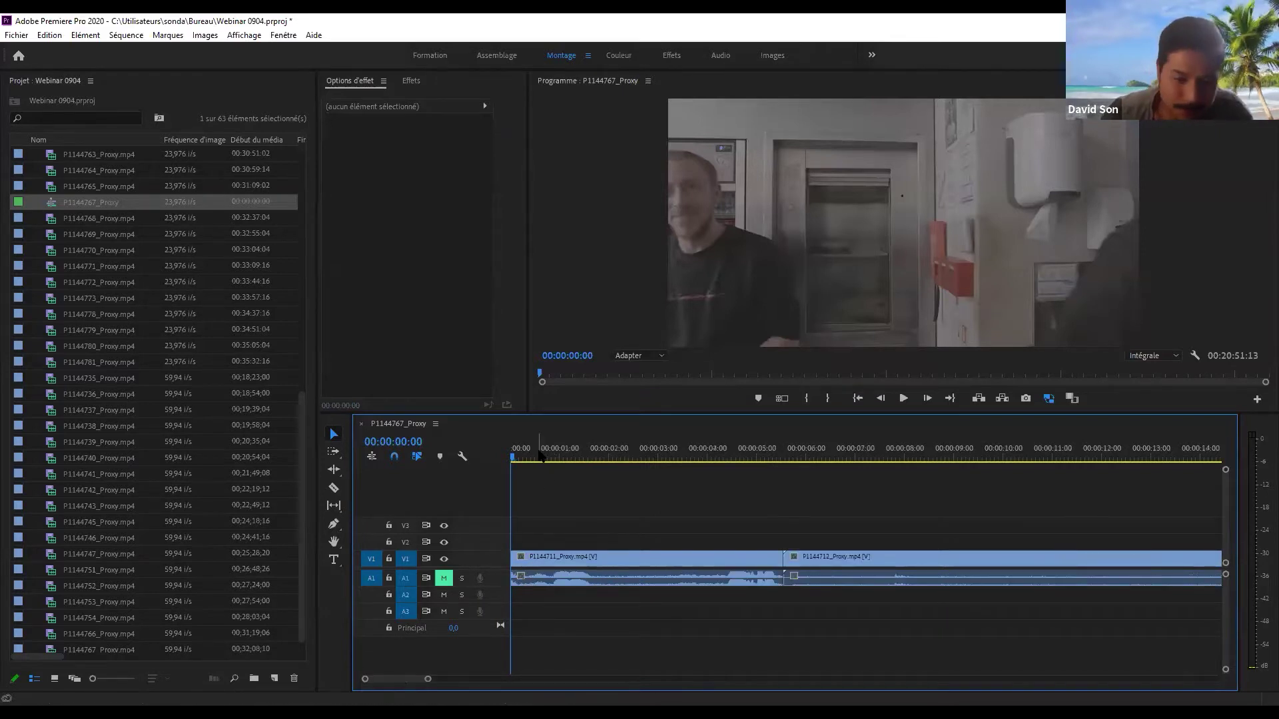
{"action": "key", "text": "minus"}
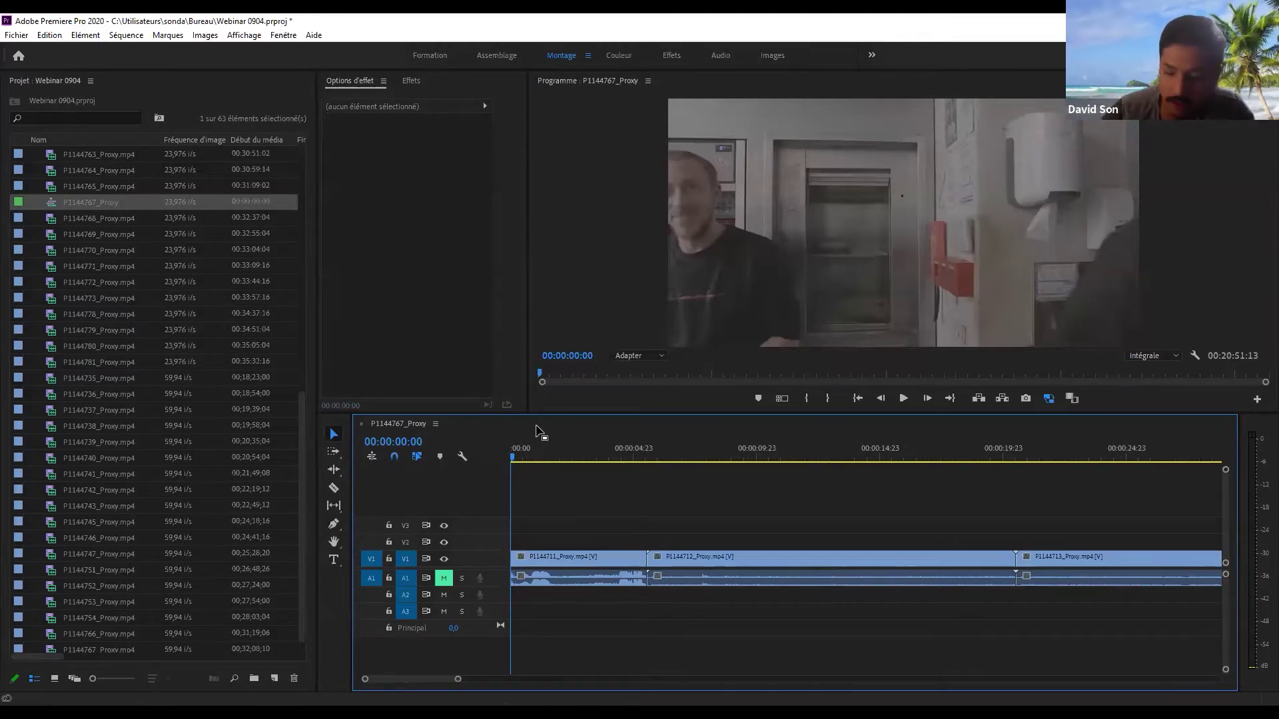
{"action": "key", "text": "minus"}
{"action": "key", "text": "minus"}
{"action": "key", "text": "minus"}
{"action": "key", "text": "minus"}
{"action": "key", "text": "minus"}
{"action": "key", "text": "minus"}
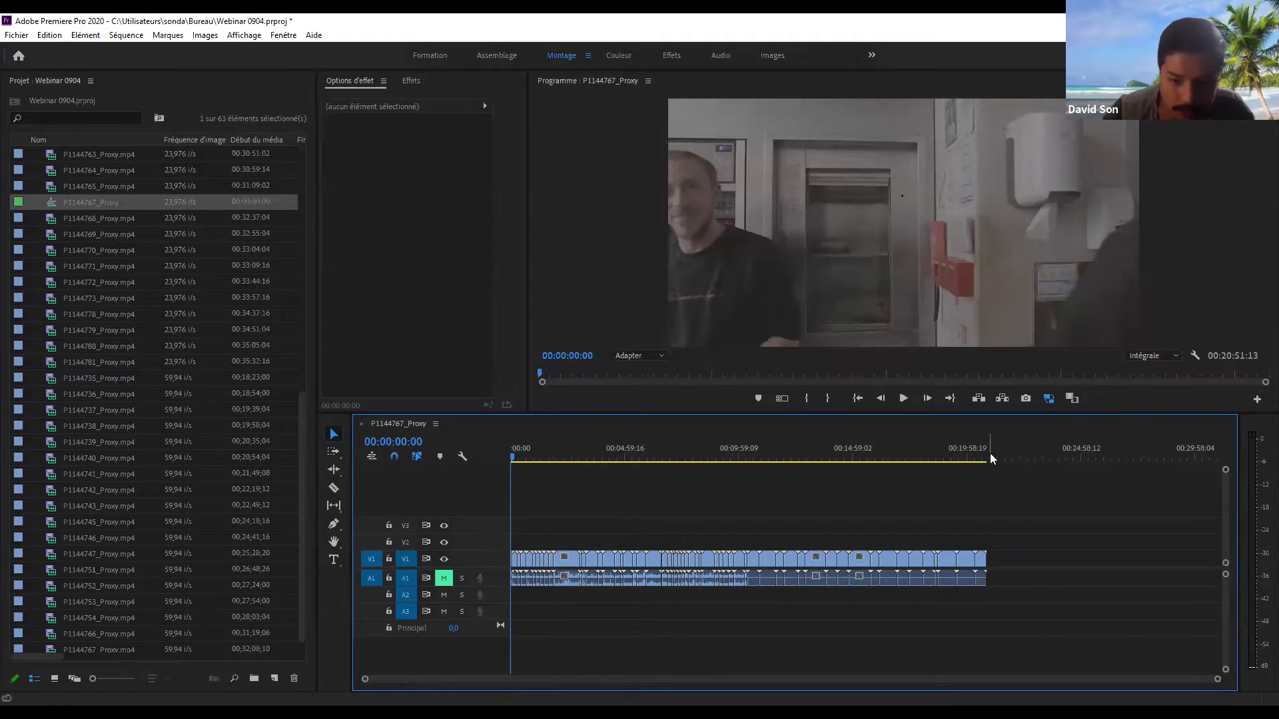
- Examine the opening clips of the sequence at different timeline zoom levels
{"action": "key", "text": "equal"}
{"action": "key", "text": "equal"}
{"action": "key", "text": "equal"}
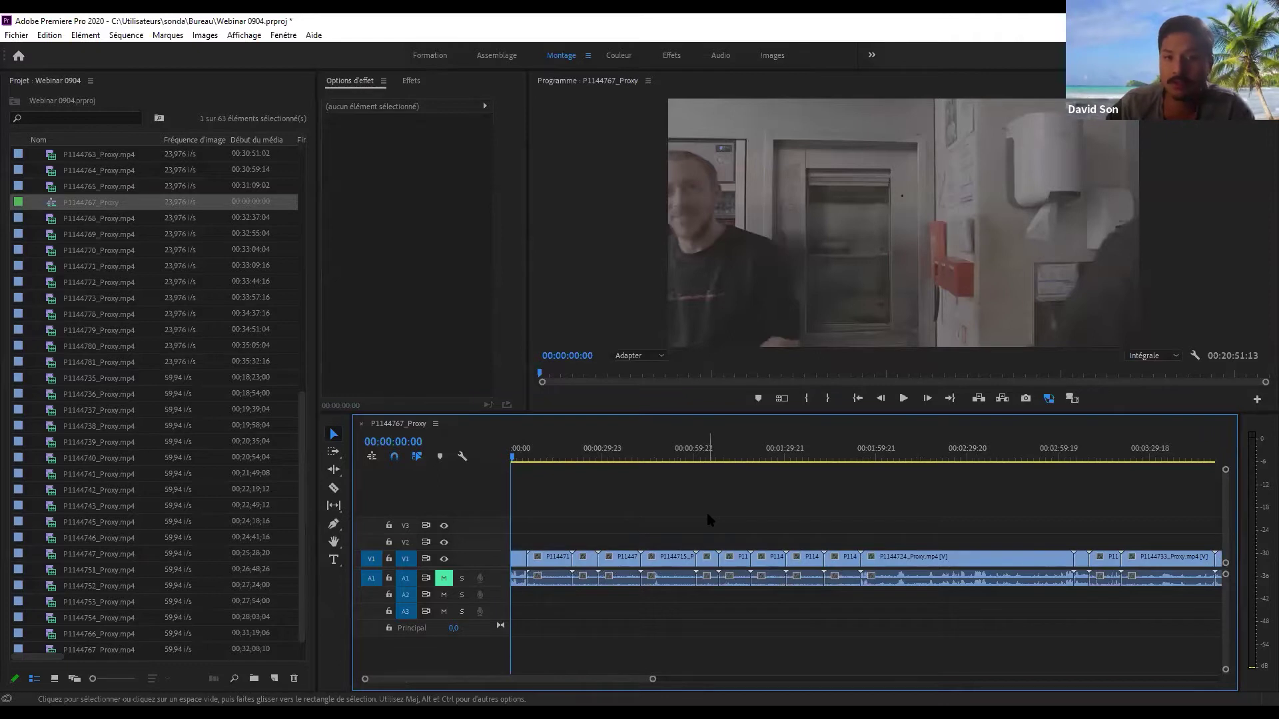
{"action": "scroll", "coordinate": [570, 550], "scroll_direction": "up", "scroll_amount": 5}
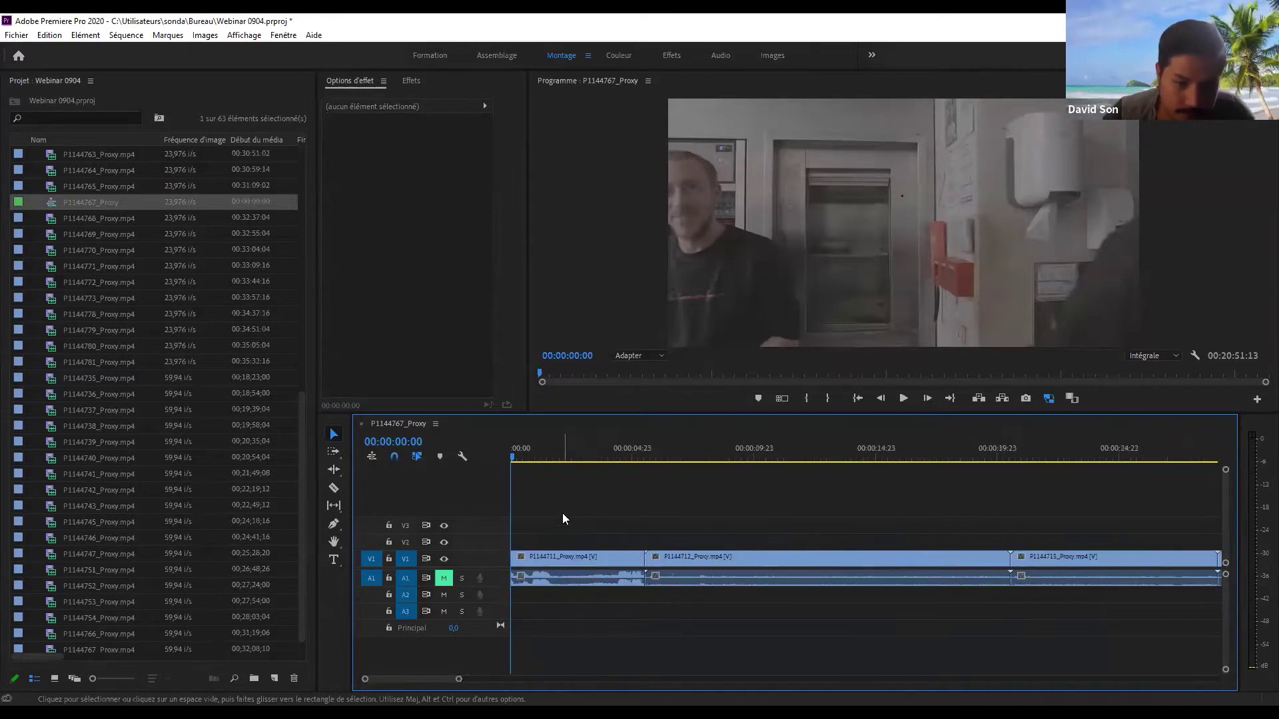
{"action": "scroll", "coordinate": [550, 469], "scroll_direction": "down", "scroll_amount": 2}
{"action": "scroll", "coordinate": [120, 231], "scroll_direction": "up", "scroll_amount": 5}
{"action": "scroll", "coordinate": [120, 231], "scroll_direction": "up", "scroll_amount": 6}
{"action": "scroll", "coordinate": [658, 557], "scroll_direction": "down", "scroll_amount": 2}
{"action": "scroll", "coordinate": [637, 547], "scroll_direction": "down", "scroll_amount": 3}
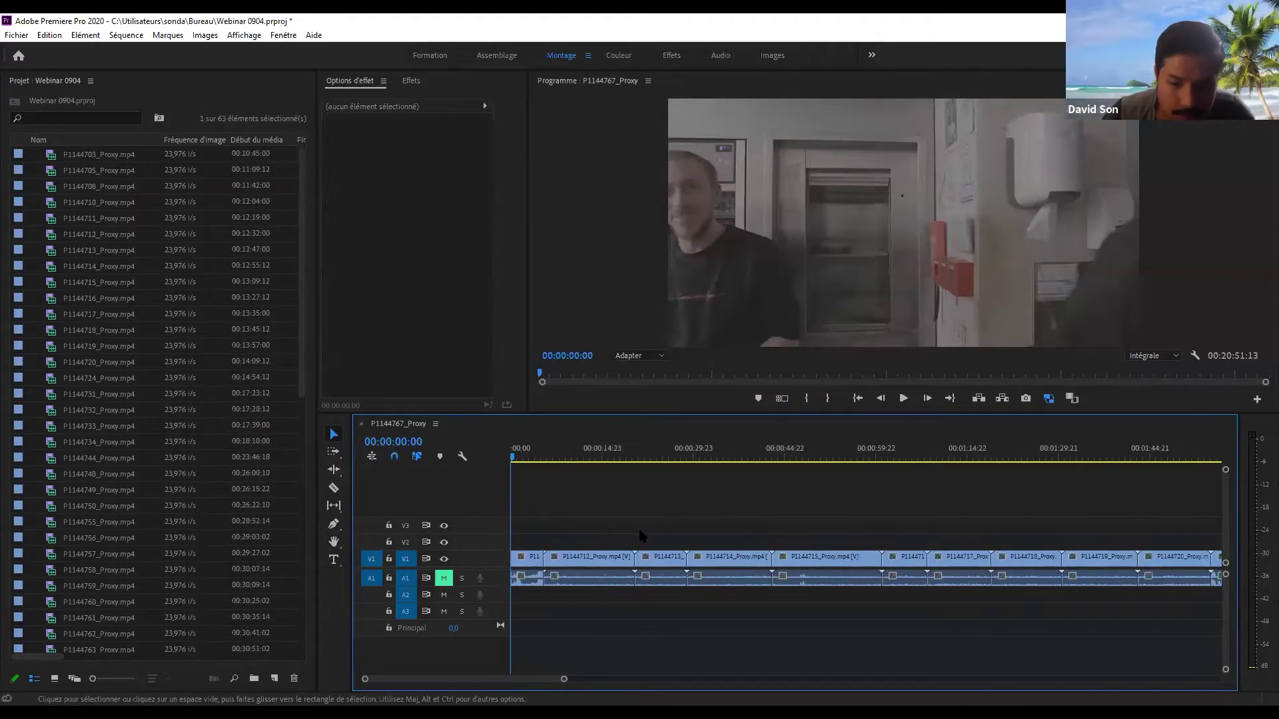
- Remove all clips from the P1144767_Proxy sequence's timeline
{"action": "scroll", "coordinate": [700, 525], "scroll_direction": "up", "scroll_amount": 3}
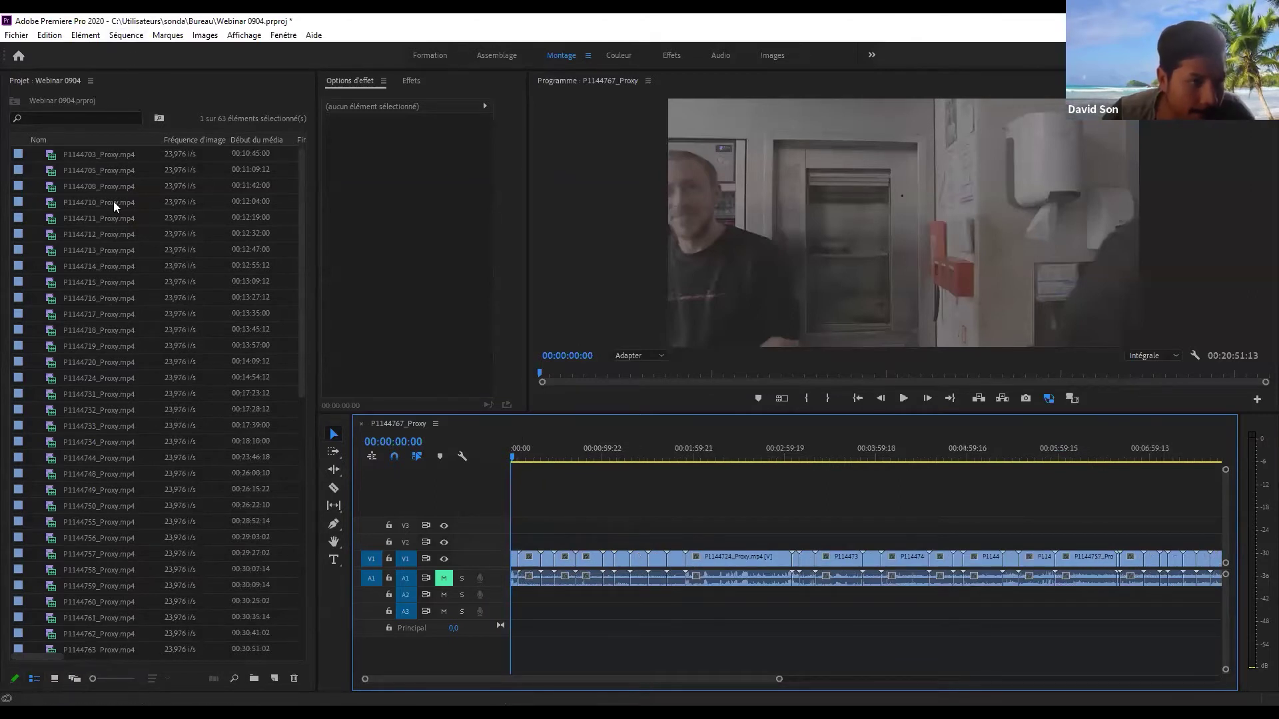
{"action": "scroll", "coordinate": [776, 479], "scroll_direction": "down", "scroll_amount": 3}
{"action": "left_click_drag", "start_coordinate": [1033, 504], "coordinate": [577, 514]}
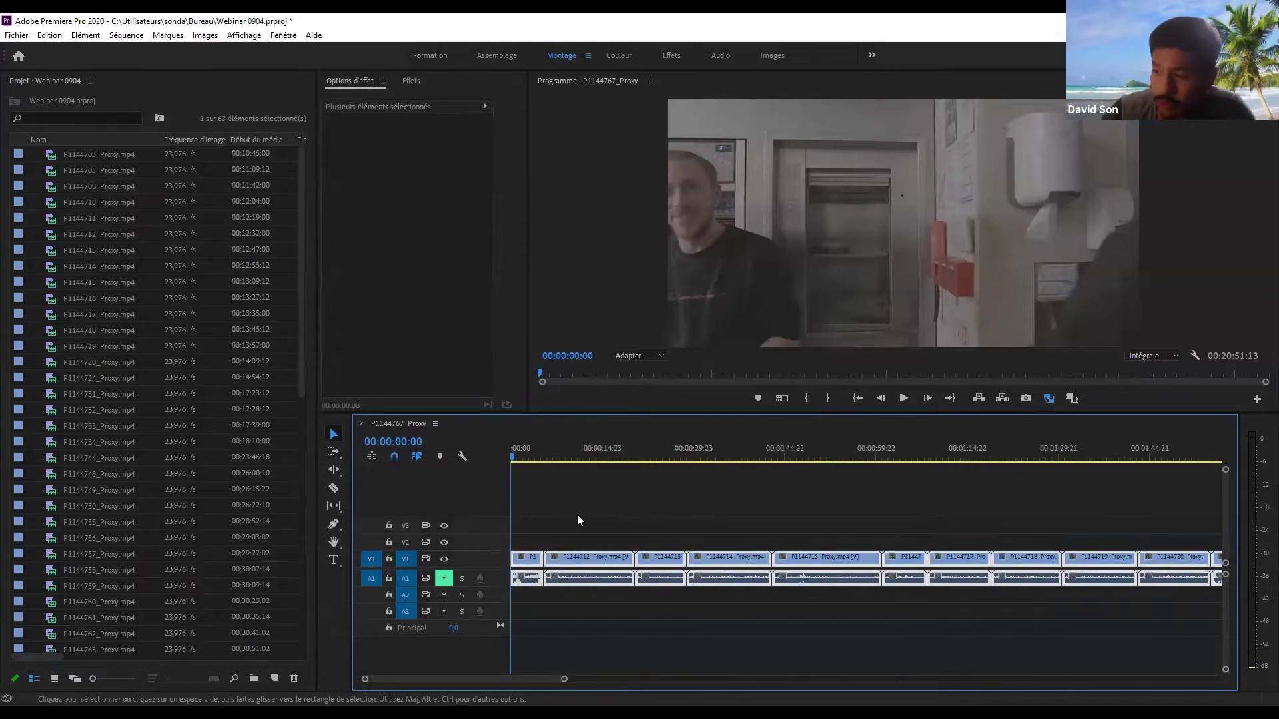
{"action": "key", "text": "Delete"}
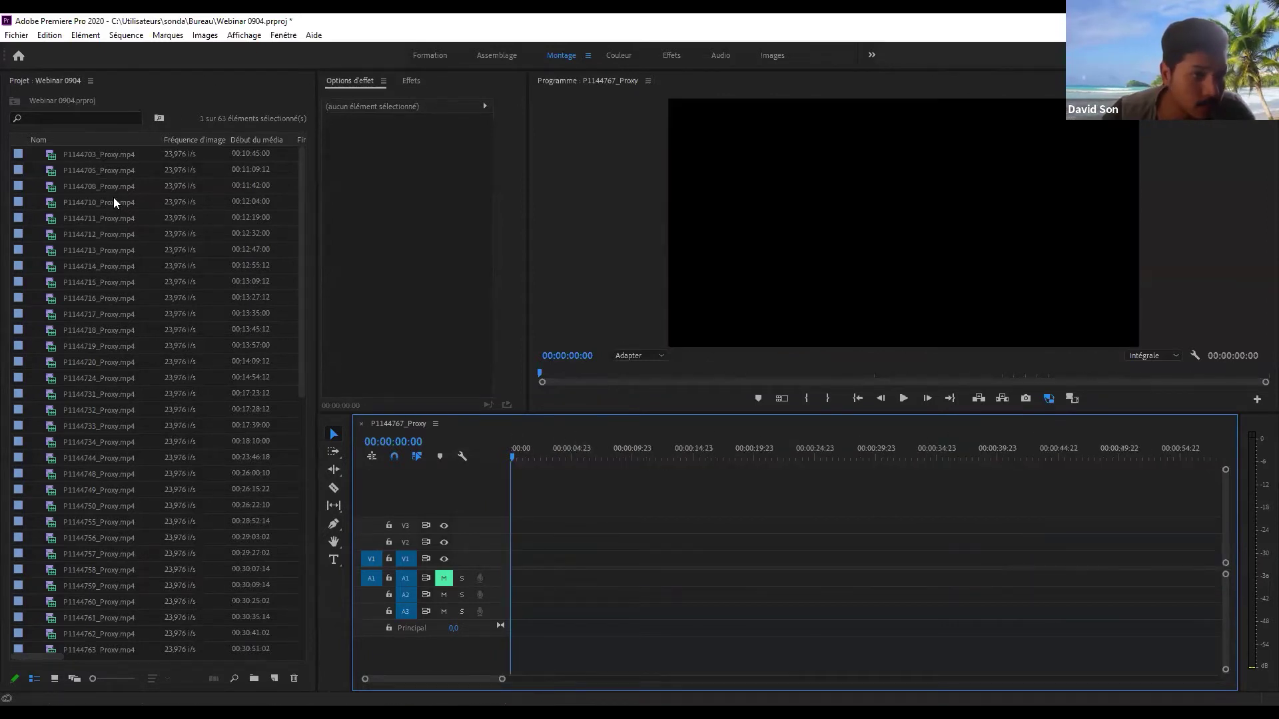
- Sort the project items by name in ascending order and delete the emptied P1144767_Proxy sequence
{"action": "left_click", "coordinate": [73, 140]}
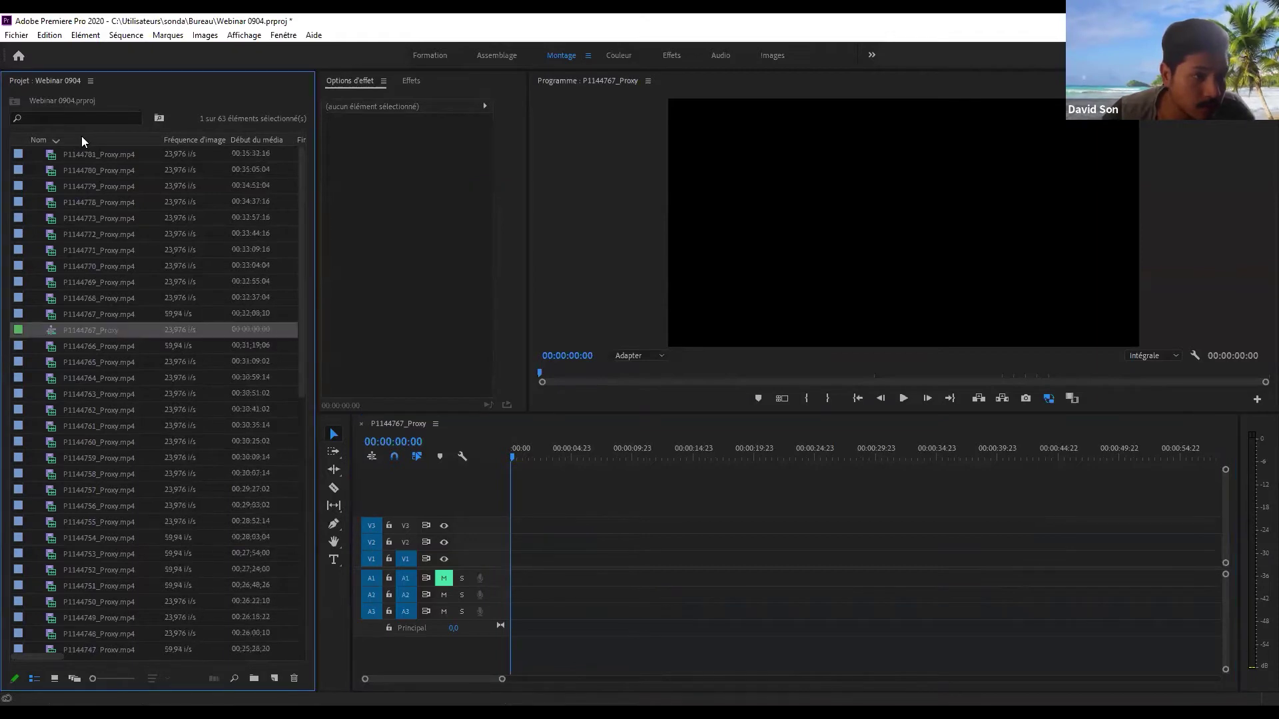
{"action": "scroll", "coordinate": [107, 182], "scroll_direction": "down", "scroll_amount": 10}
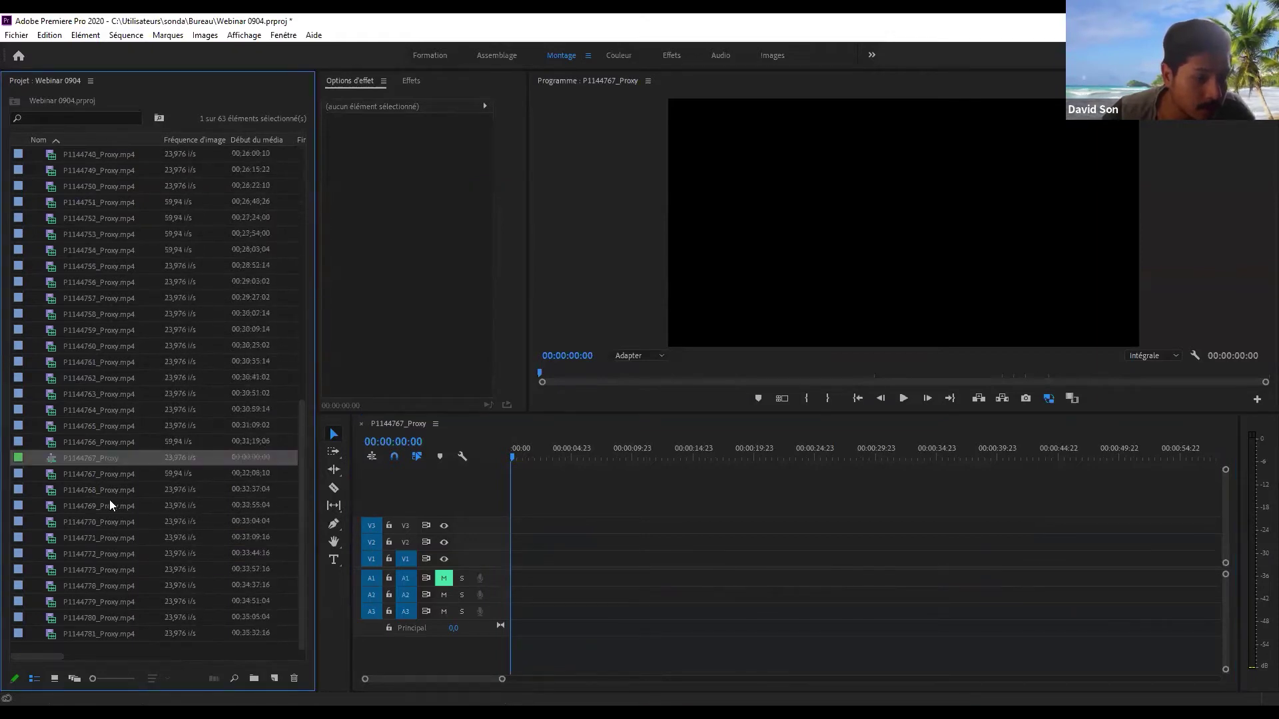
{"action": "left_click", "coordinate": [100, 461]}
{"action": "left_click", "coordinate": [45, 458]}
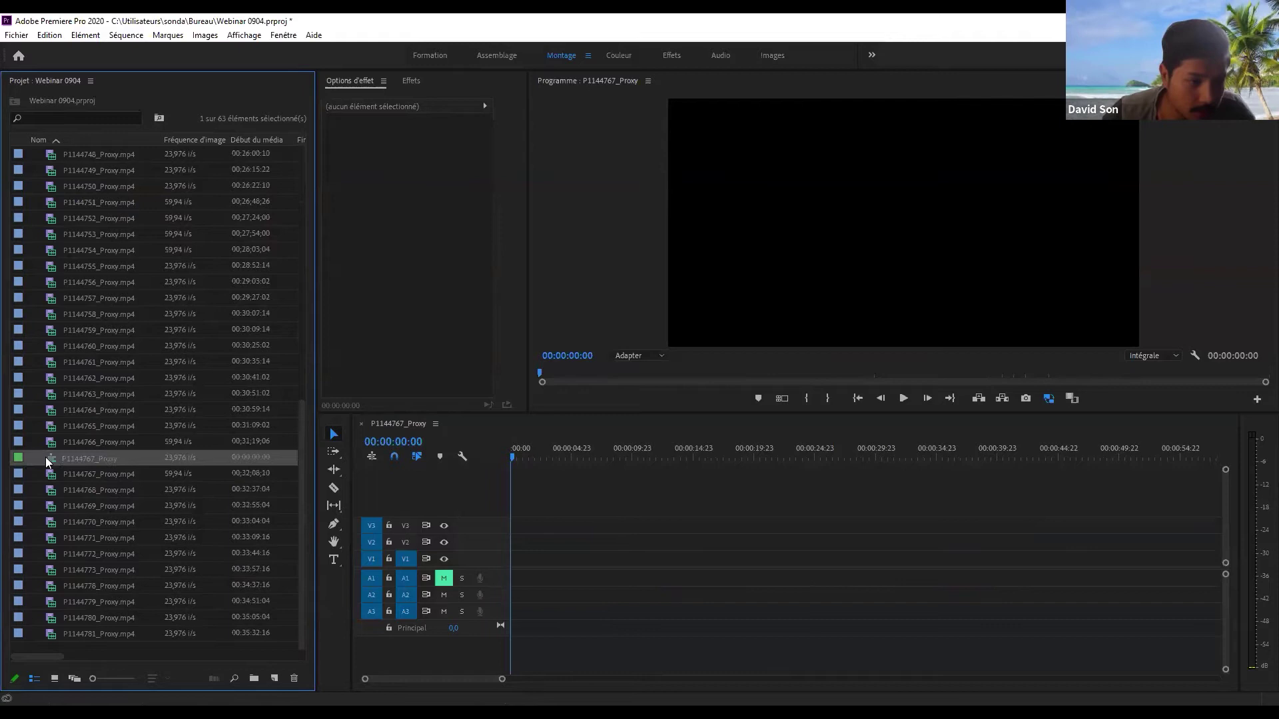
{"action": "key", "text": "Delete"}
- Select all the proxy clips in the project and create a new sequence from them in the empty timeline
{"action": "scroll", "coordinate": [78, 290], "scroll_direction": "up", "scroll_amount": 8}
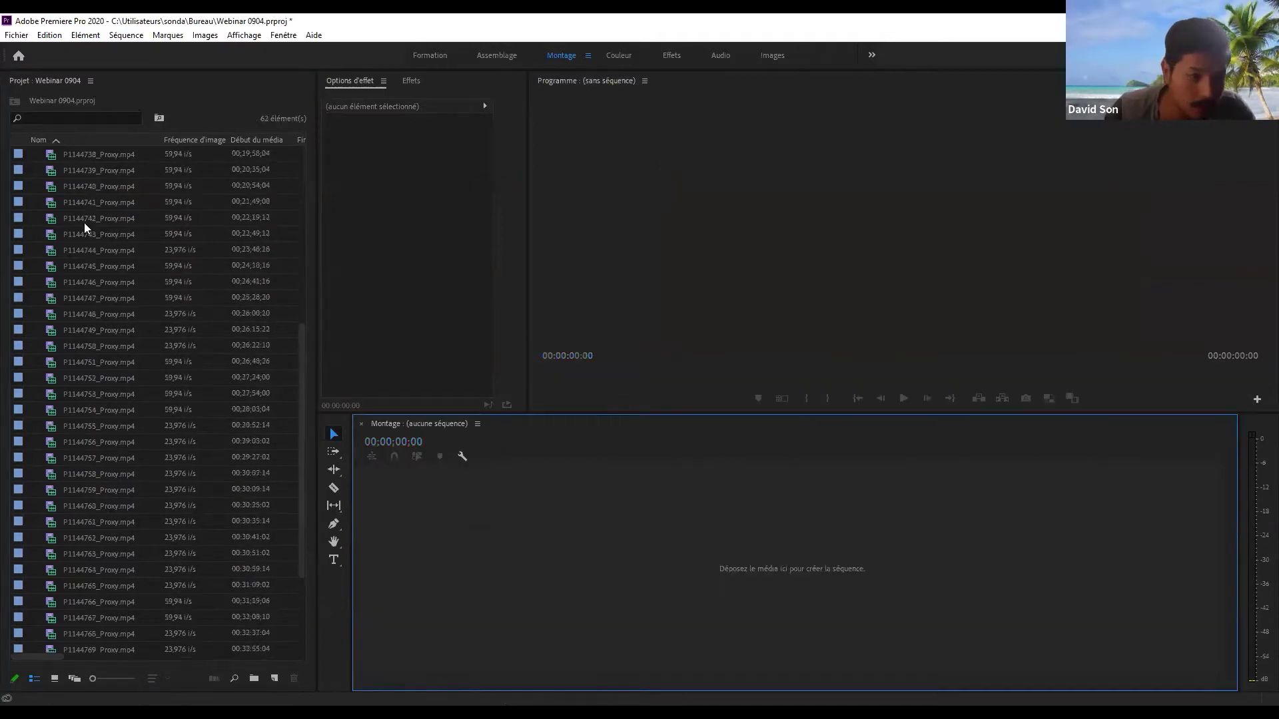
{"action": "scroll", "coordinate": [113, 158], "scroll_direction": "up", "scroll_amount": 3}
{"action": "left_click", "coordinate": [87, 156]}
{"action": "scroll", "coordinate": [133, 329], "scroll_direction": "down", "scroll_amount": 12}
{"action": "key", "text": "ctrl+a"}
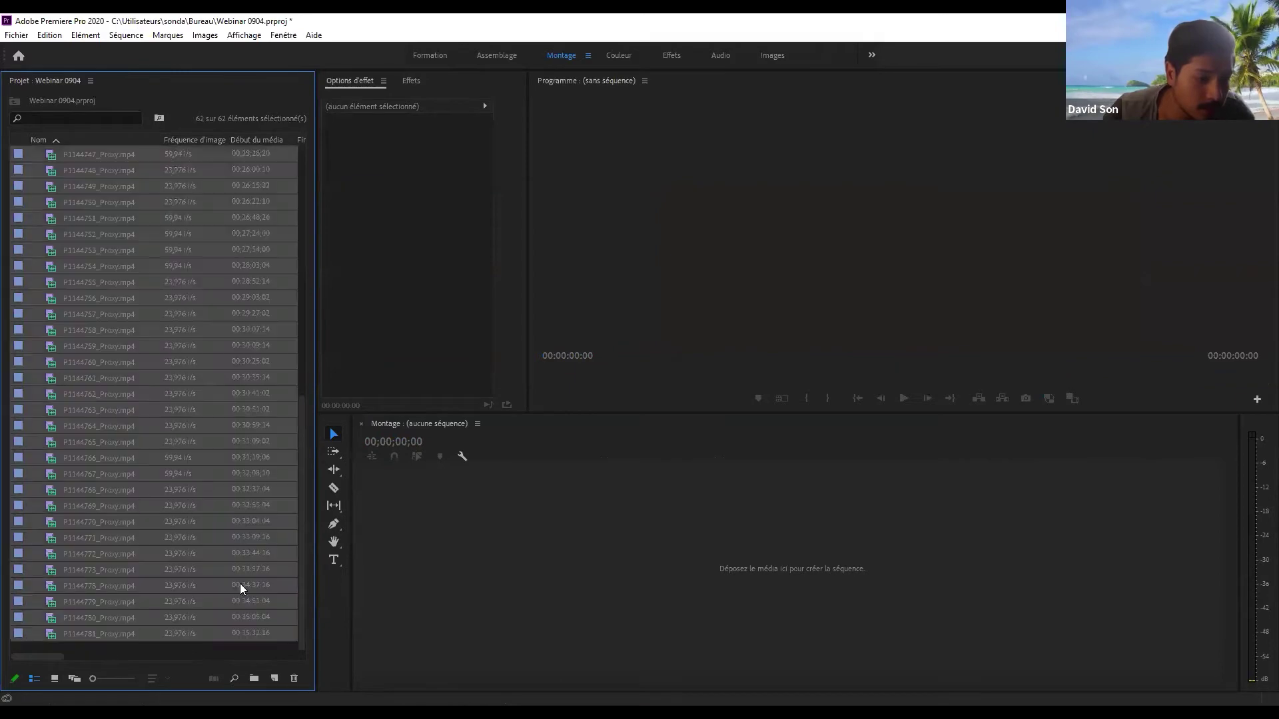
{"action": "left_click_drag", "start_coordinate": [102, 395], "coordinate": [648, 476]}
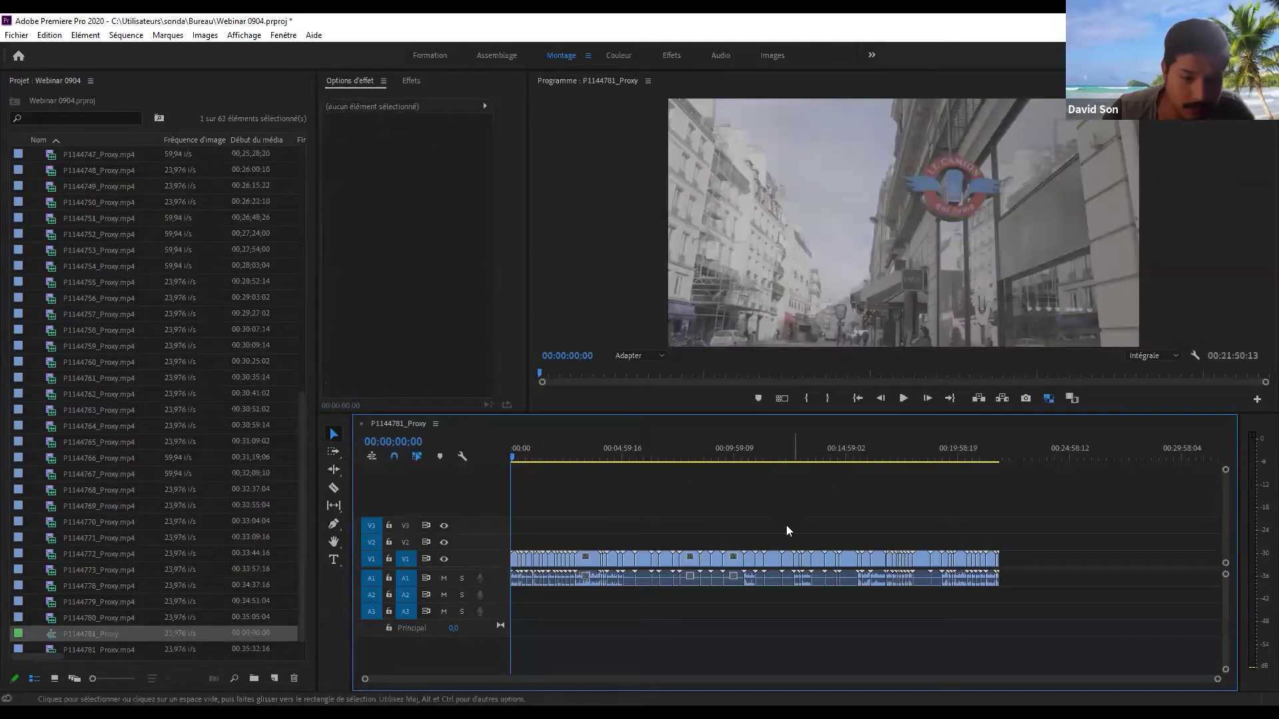
- Scrub through the opening of the new sequence and return the playhead to 00:00:00:00
{"action": "key", "text": "equal"}
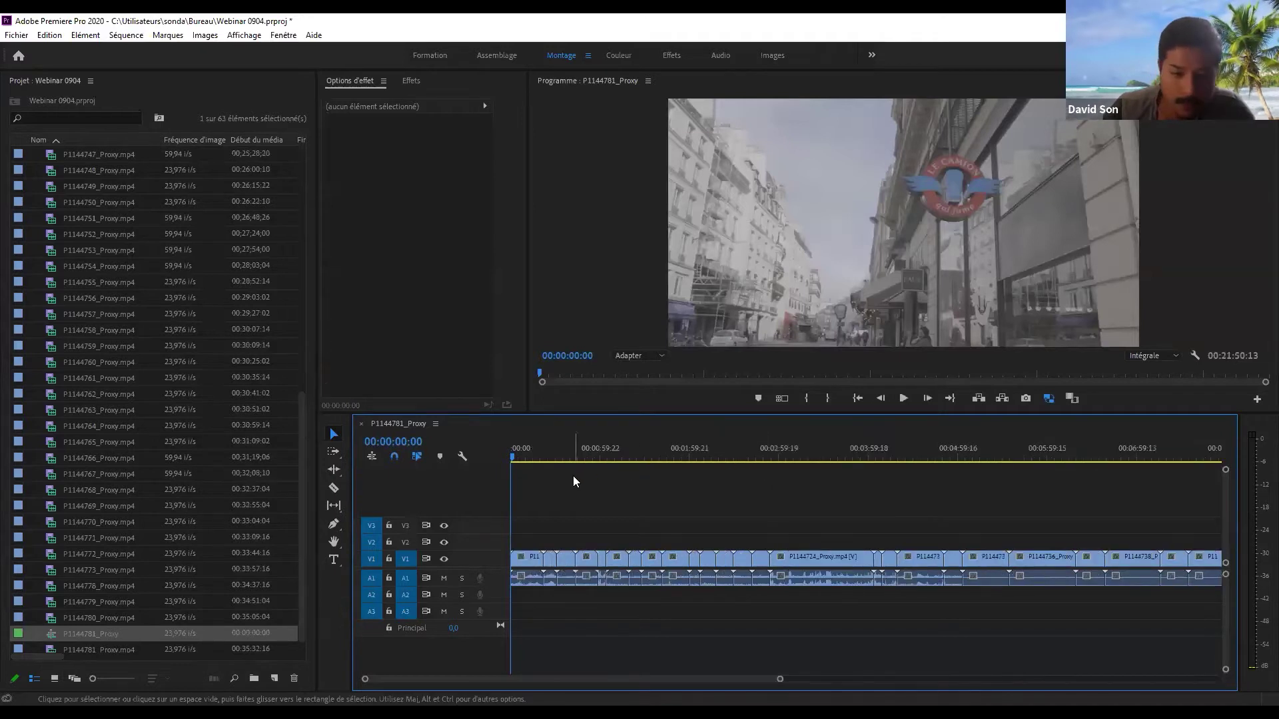
{"action": "key", "text": "minus"}
{"action": "key", "text": "minus"}
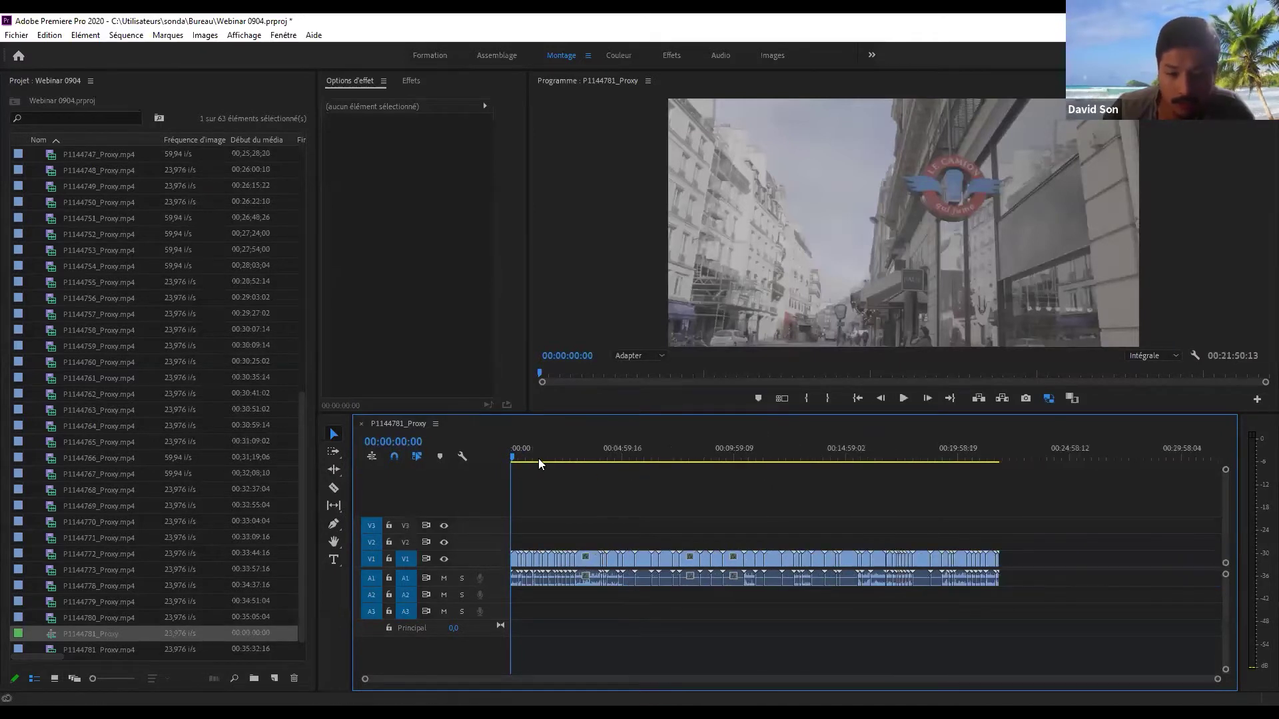
{"action": "key", "text": "equal"}
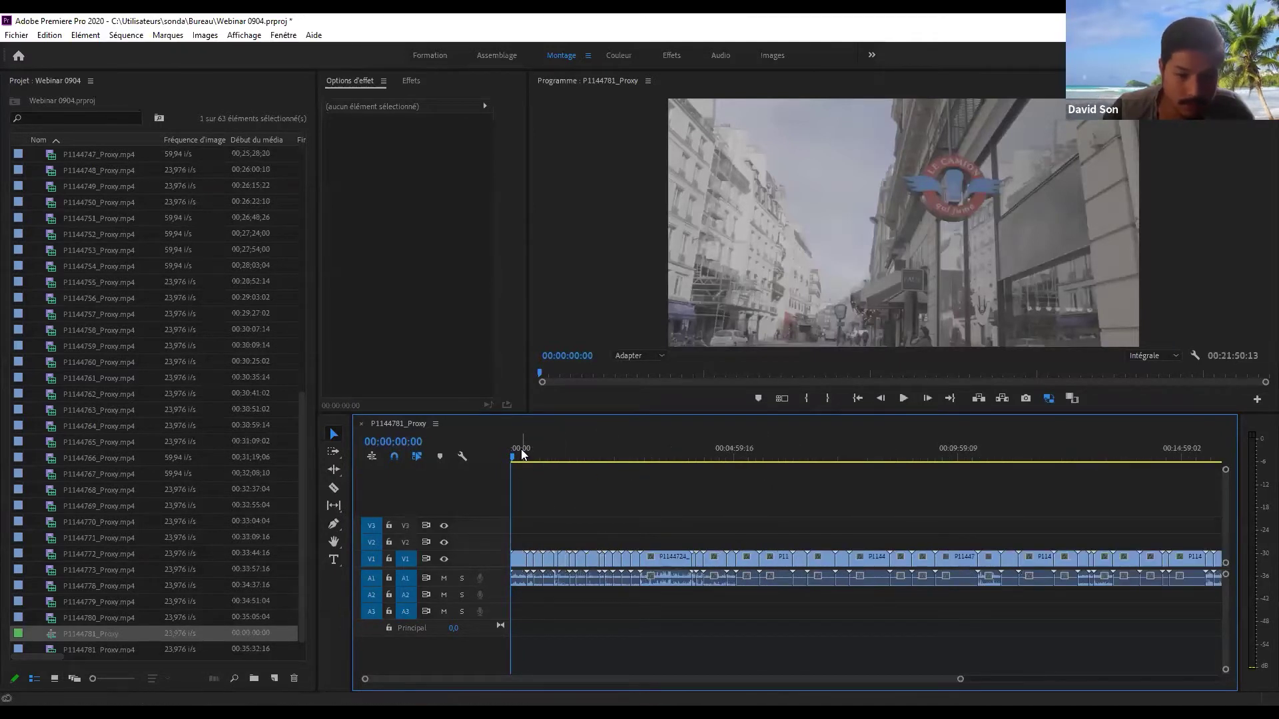
{"action": "left_click", "coordinate": [544, 456]}
{"action": "left_click_drag", "start_coordinate": [566, 455], "coordinate": [453, 487]}
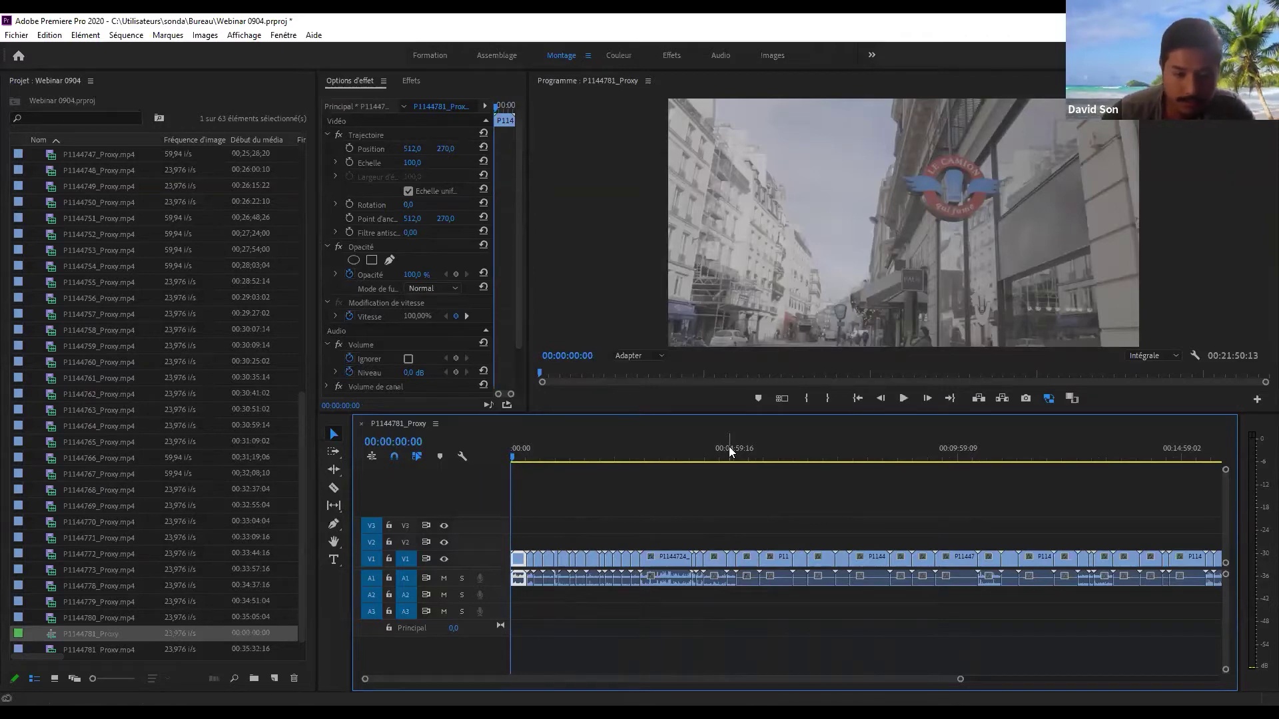
- Magnify the timeline around the opening clips, from P1144703_Proxy.mp4 to P1144715_Proxy.mp4, and leave all clips deselected
{"action": "left_click", "coordinate": [676, 513]}
{"action": "key", "text": "equal"}
{"action": "key", "text": "equal"}
{"action": "key", "text": "equal"}
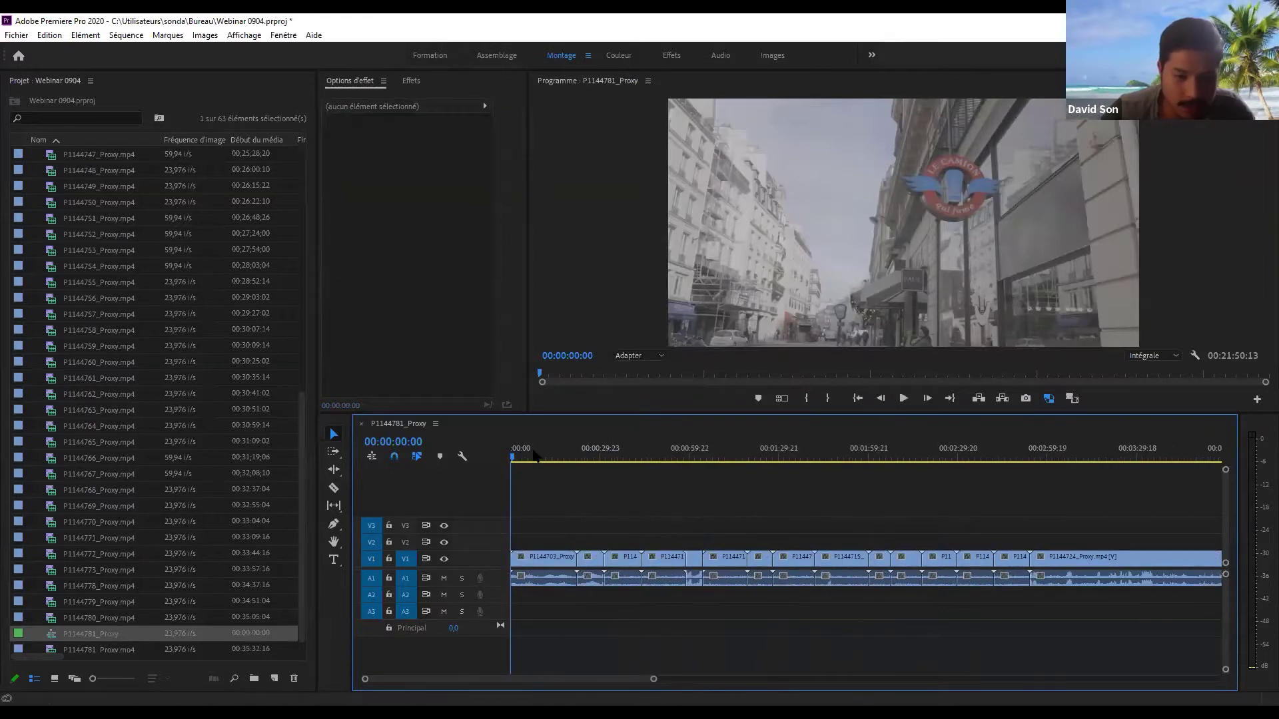
{"action": "key", "text": "d"}
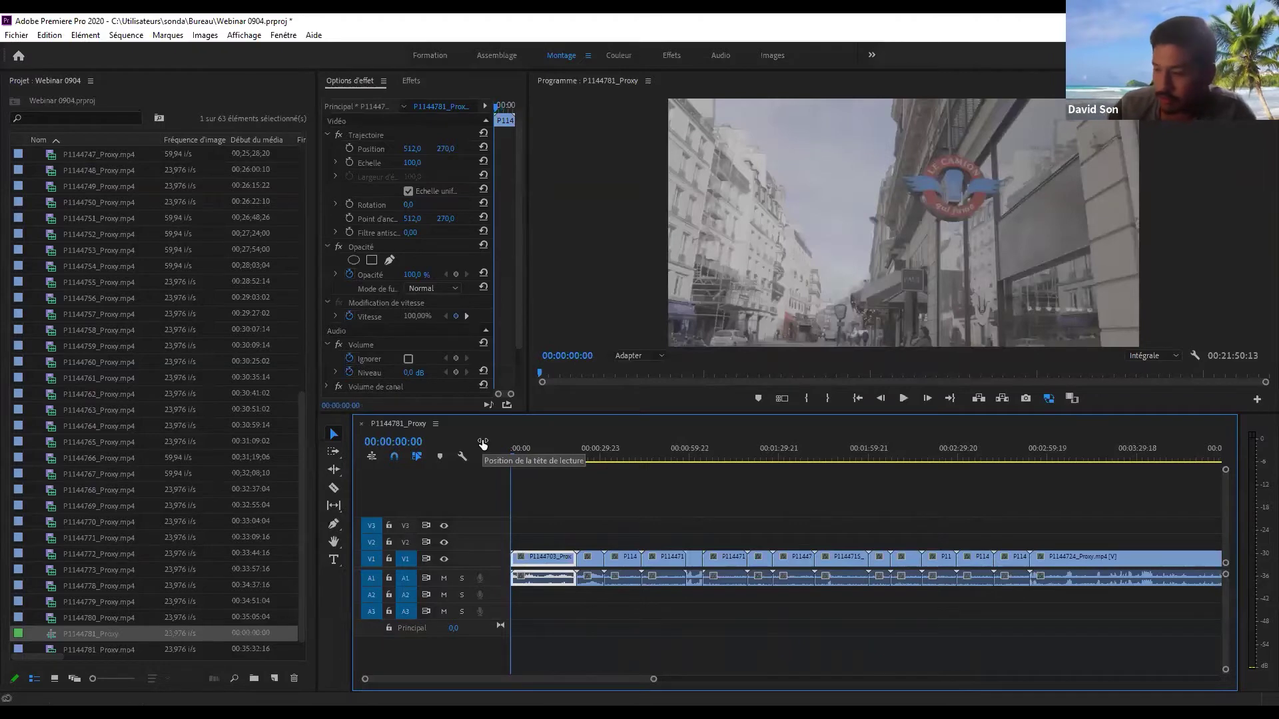
{"action": "left_click", "coordinate": [560, 507]}
{"action": "key", "text": "equal"}
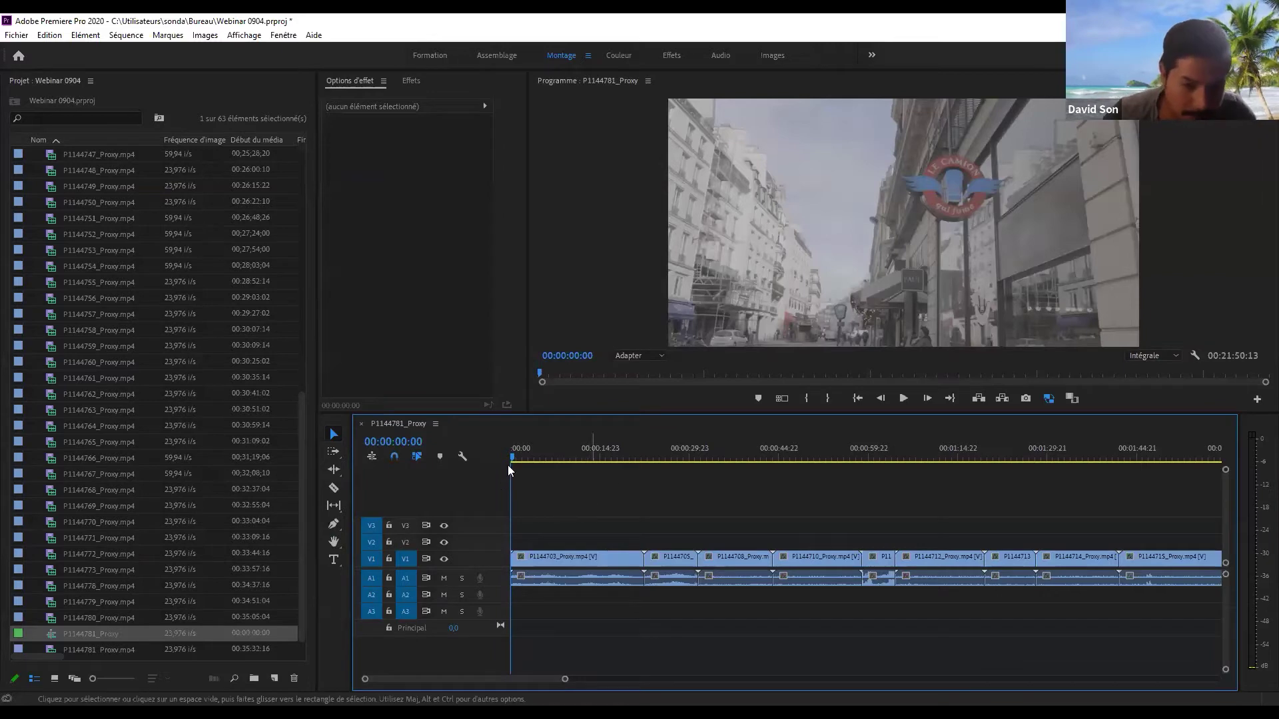
- Mute audio track A1 and place the playhead within the first clip at 00:00:11:17
{"action": "left_click", "coordinate": [567, 559]}
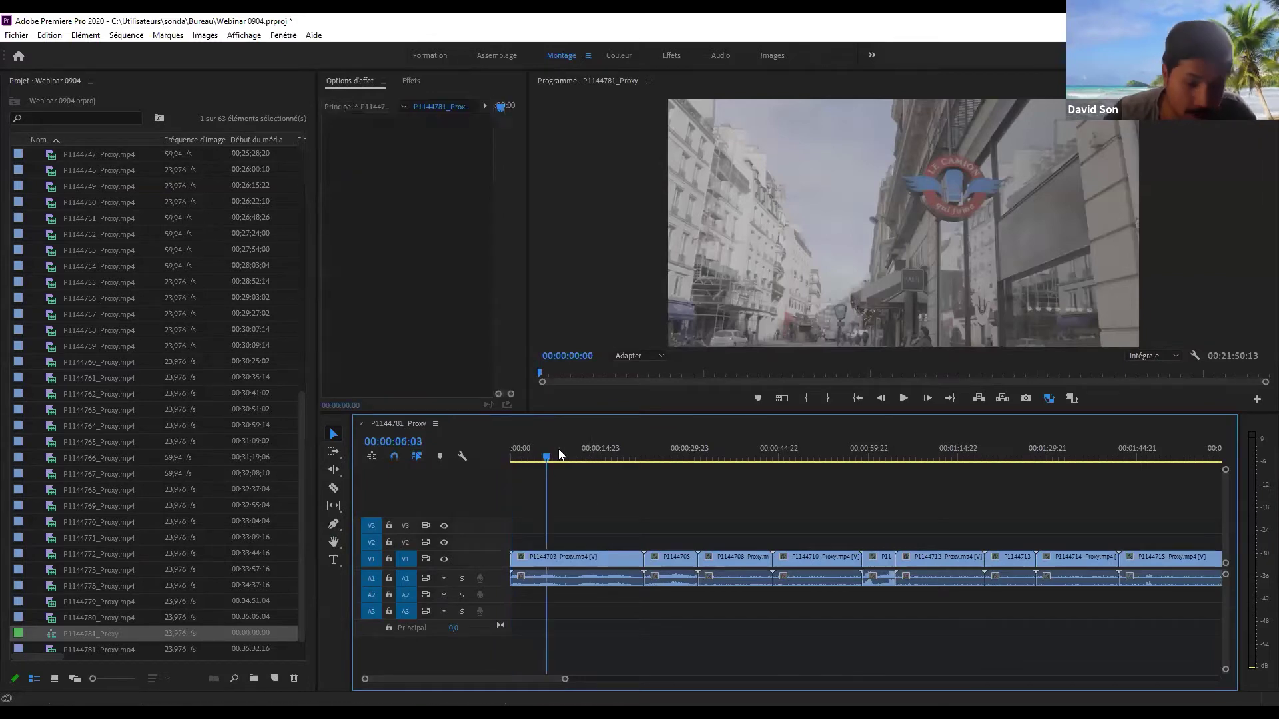
{"action": "left_click", "coordinate": [444, 579]}
{"action": "left_click", "coordinate": [646, 466]}
{"action": "key", "text": "minus"}
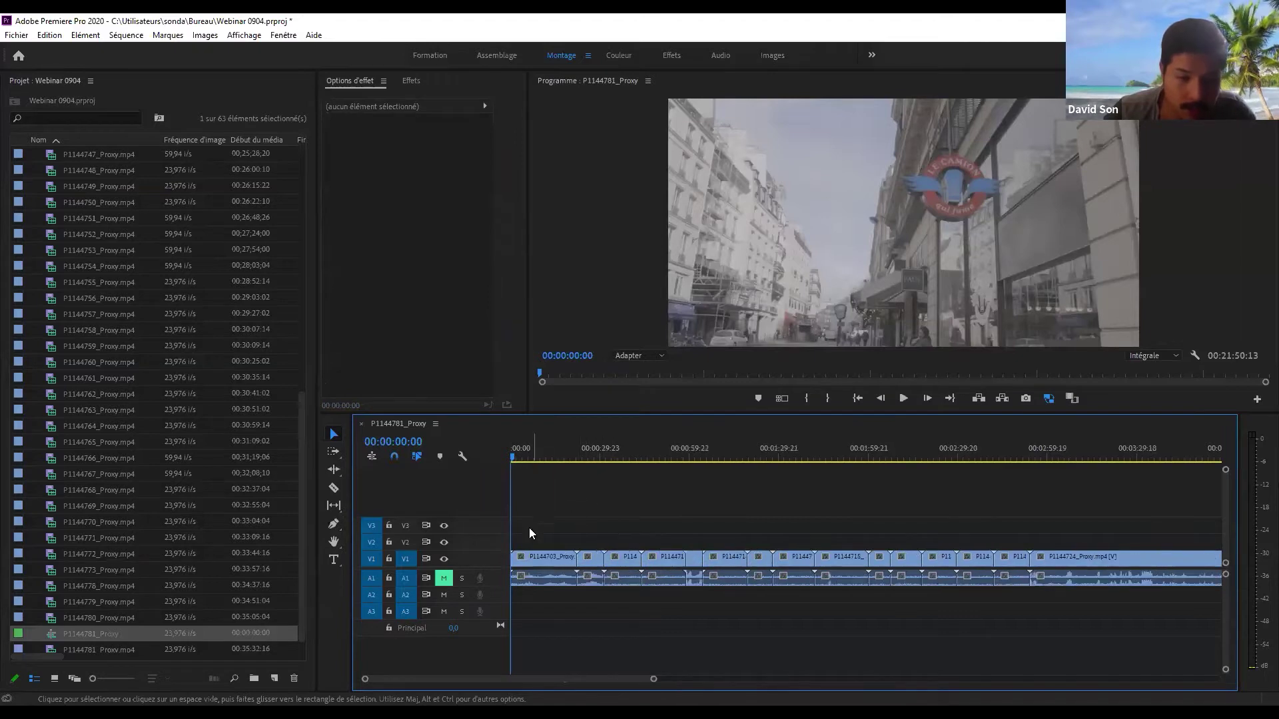
{"action": "key", "text": "equal"}
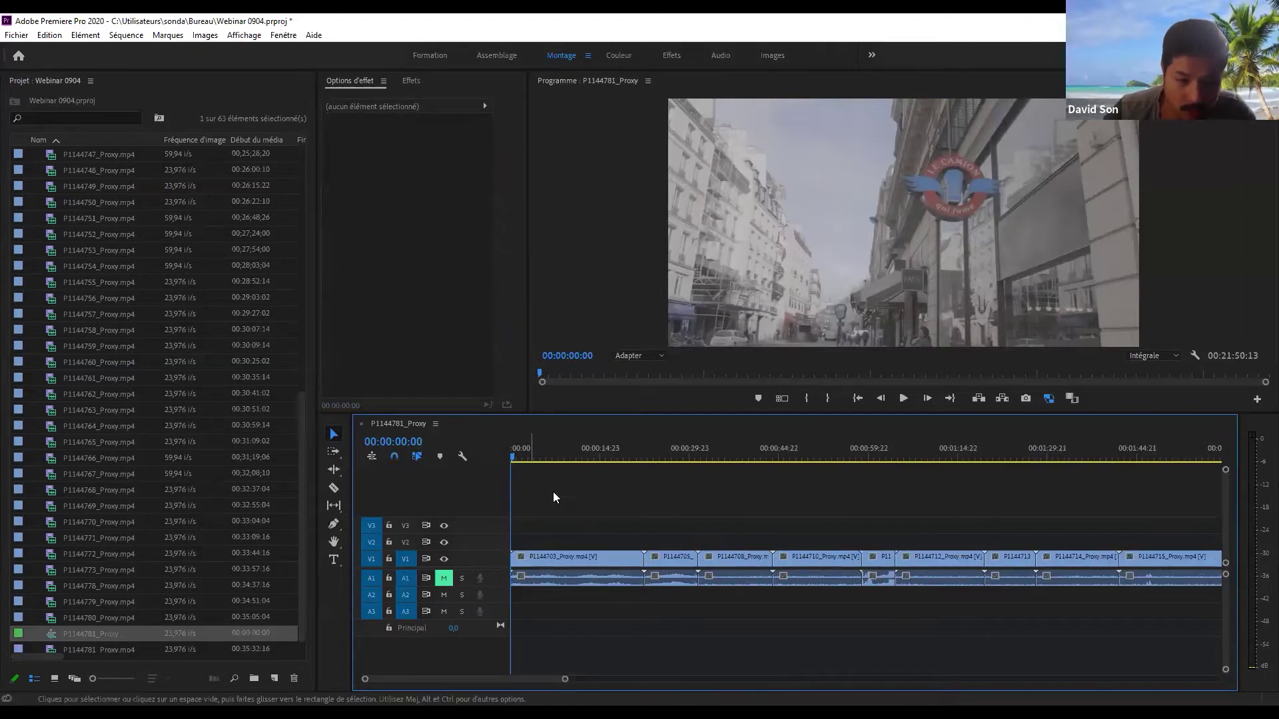
{"action": "left_click", "coordinate": [580, 460]}
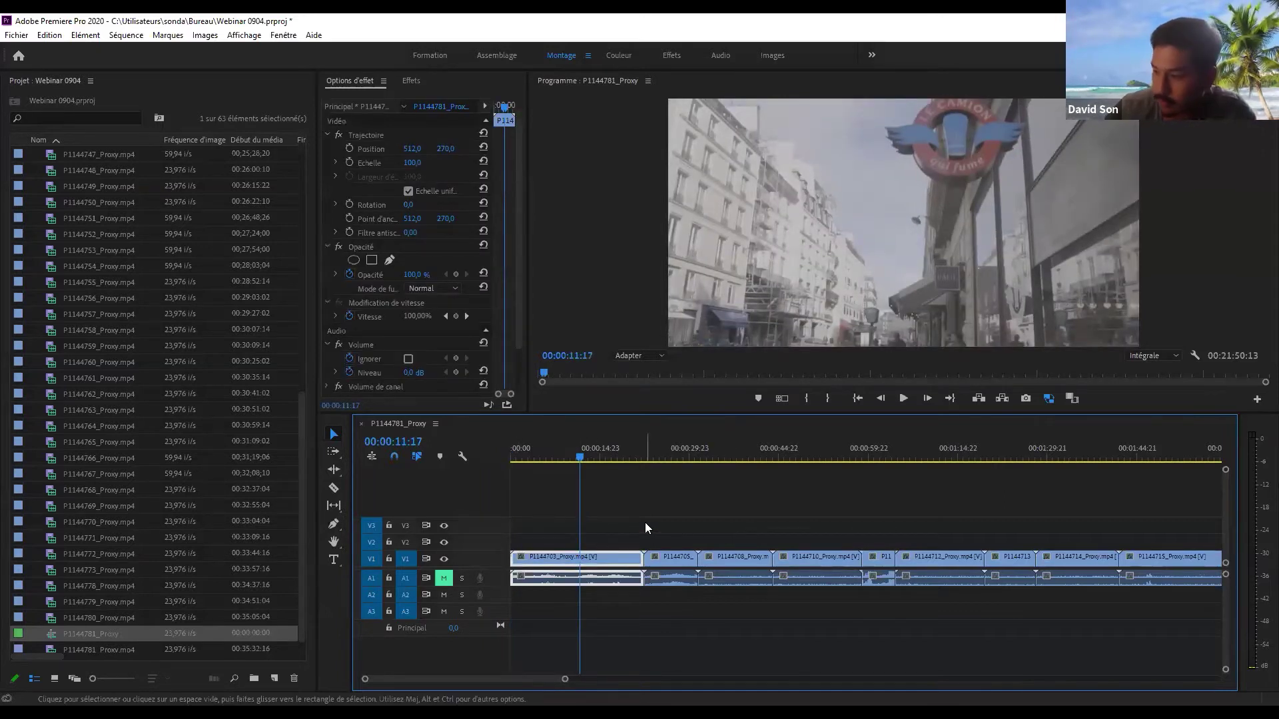
- Raise the clip P1144705_Proxy.mp4 to tracks V2 and A2, and mute audio tracks A2 and A3
{"action": "left_click", "coordinate": [662, 553]}
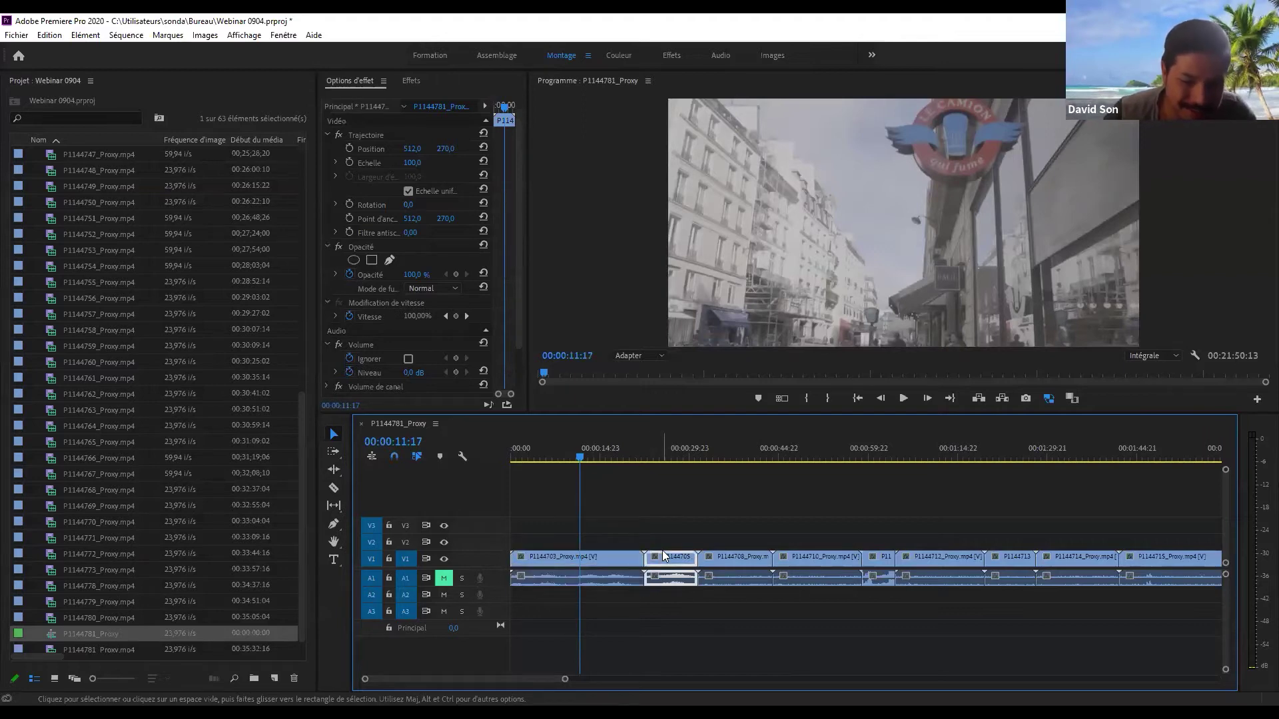
{"action": "key", "text": "alt+Up"}
{"action": "left_click", "coordinate": [444, 611]}
- Move the playhead to 00:00:09:20 and shift P1144705_Proxy.mp4 on V2 to start there, above the first clip
{"action": "left_click_drag", "start_coordinate": [578, 449], "coordinate": [569, 451]}
{"action": "left_click", "coordinate": [615, 491]}
{"action": "key", "text": "="}
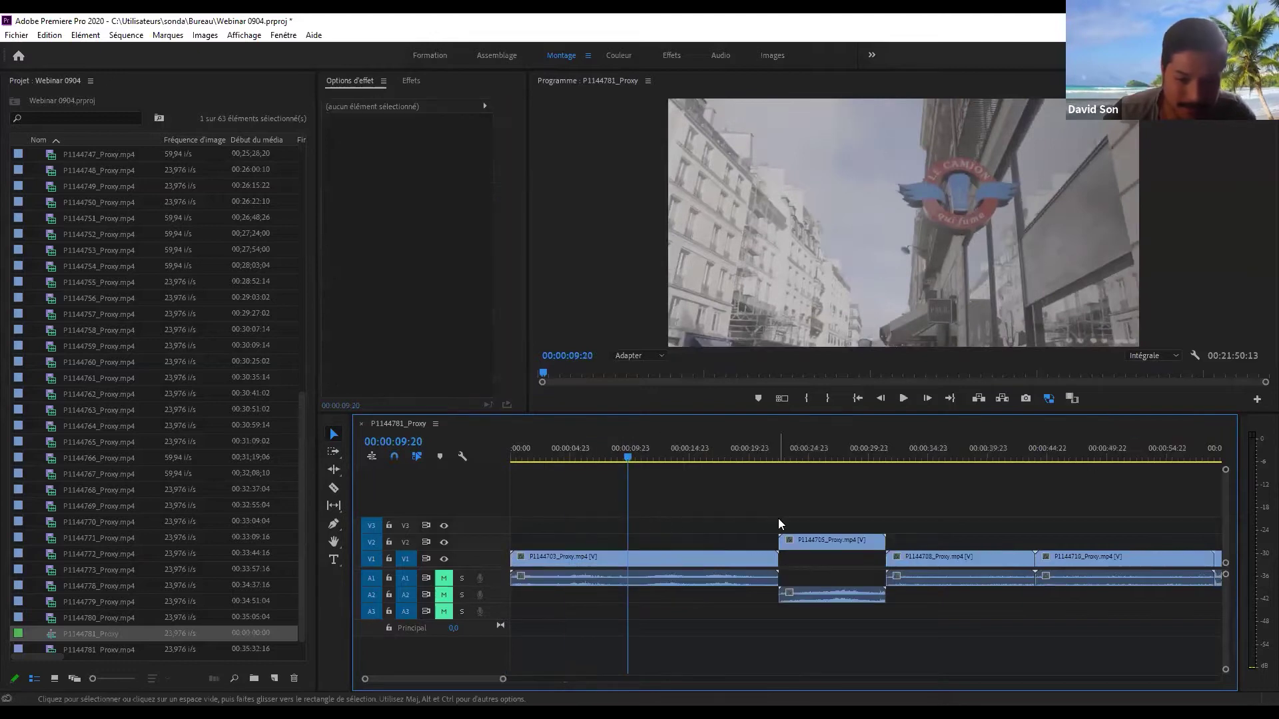
{"action": "left_click", "coordinate": [804, 541]}
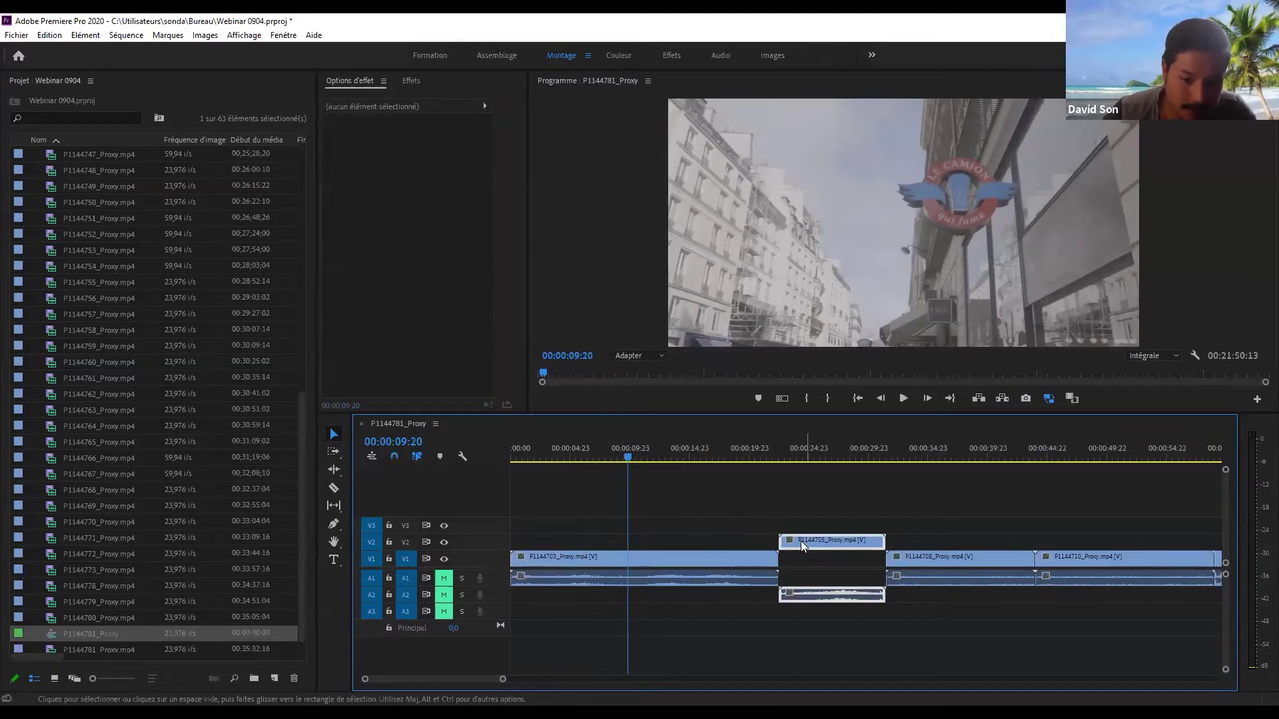
{"action": "left_click_drag", "start_coordinate": [800, 541], "coordinate": [658, 544]}
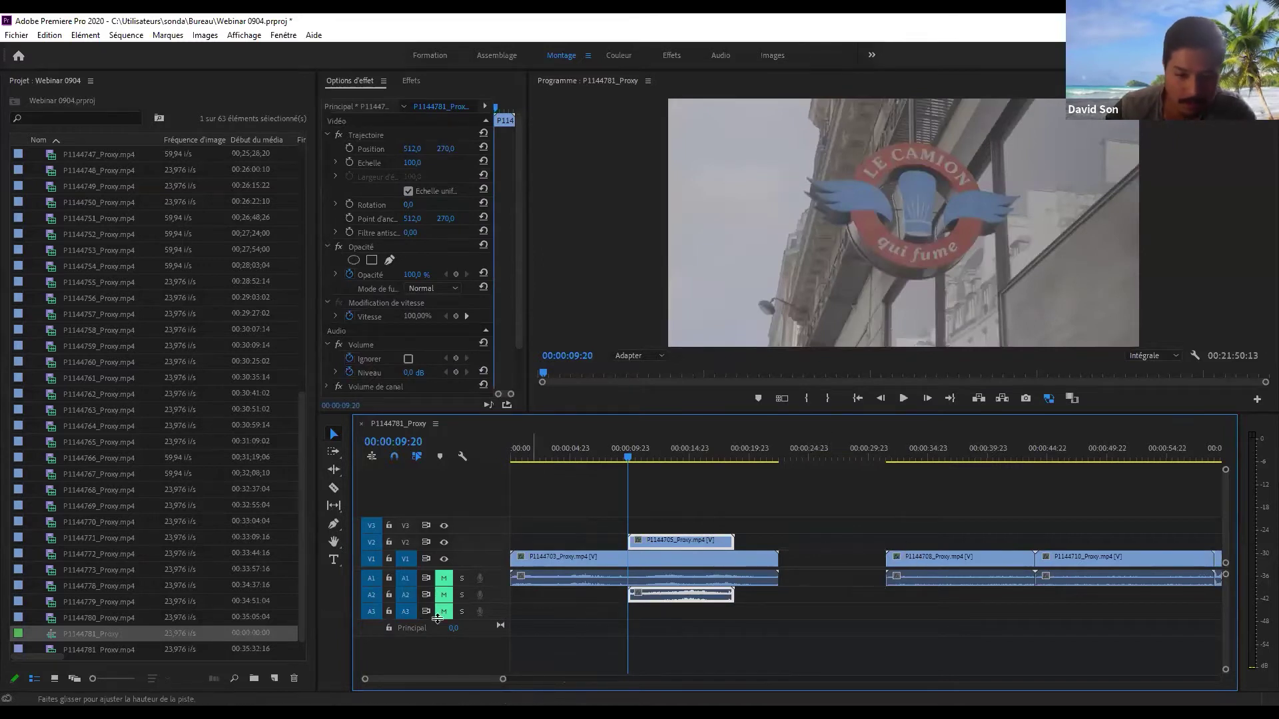
- Move P1144708_Proxy.mp4 to tracks V3 and A3 so that it overlaps the second half of P1144705_Proxy.mp4
{"action": "left_click", "coordinate": [903, 554]}
{"action": "left_click_drag", "start_coordinate": [930, 545], "coordinate": [917, 583]}
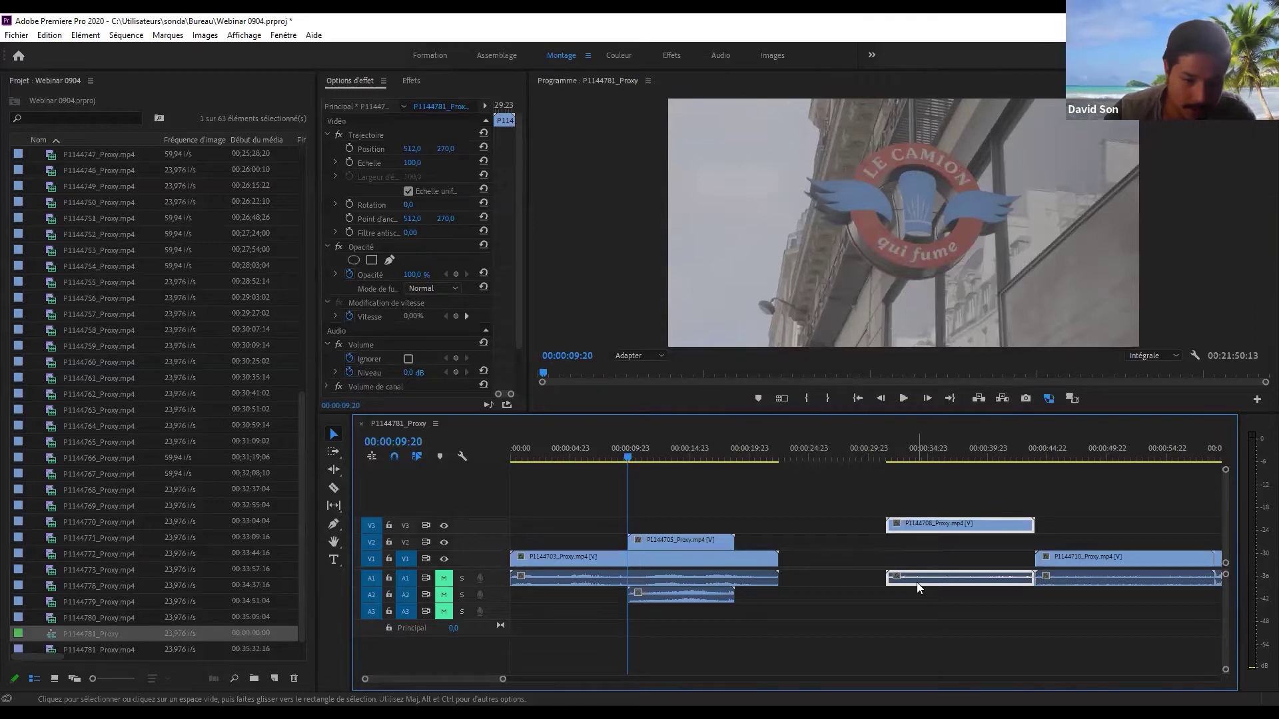
{"action": "left_click_drag", "start_coordinate": [916, 583], "coordinate": [705, 611]}
- Play the stacked clips from 00:00:06:19 to check which track is shown, then place the playhead at 00:00:08:02
{"action": "left_click", "coordinate": [604, 453]}
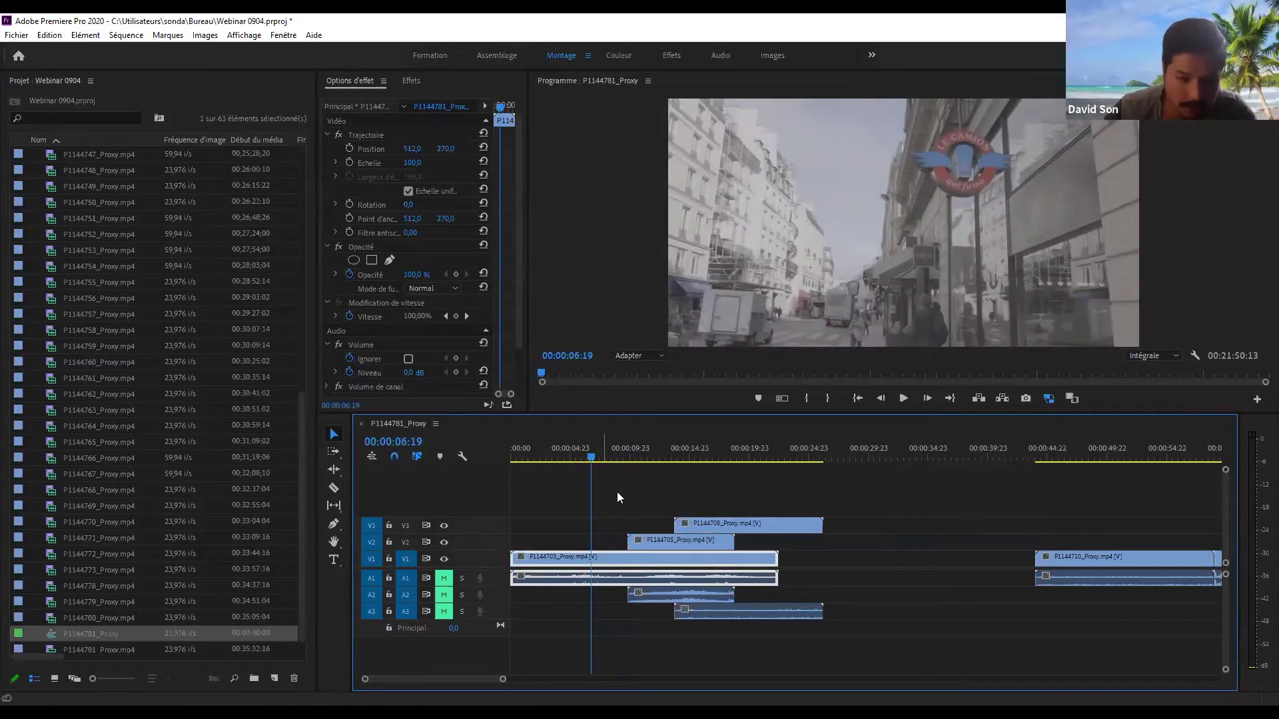
{"action": "left_click", "coordinate": [629, 513]}
{"action": "key", "text": "space"}
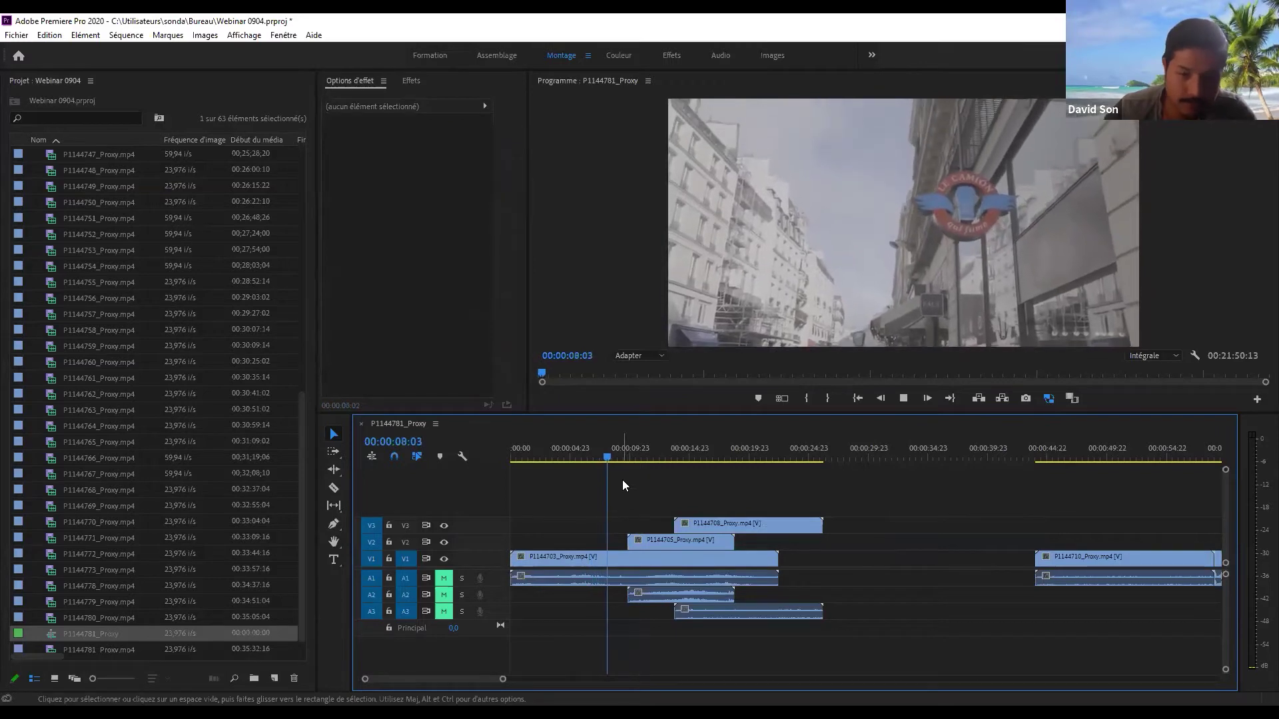
{"action": "key", "text": "space"}
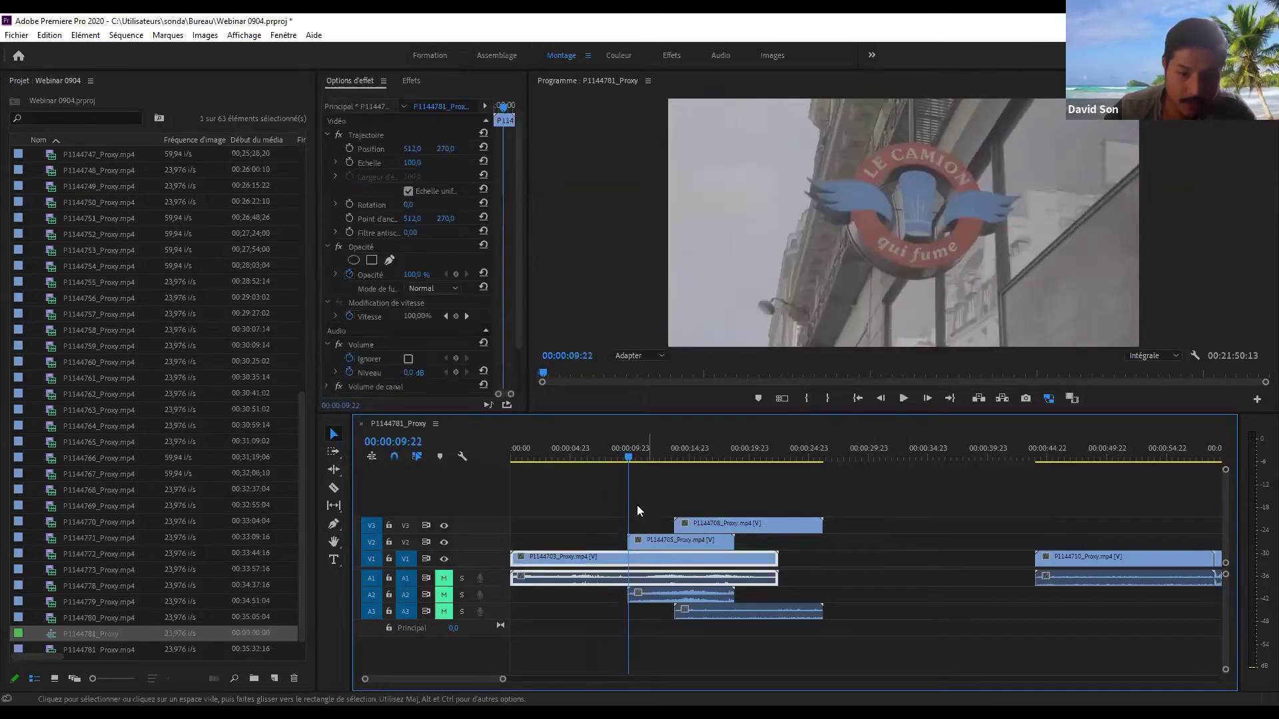
{"action": "left_click", "coordinate": [638, 542]}
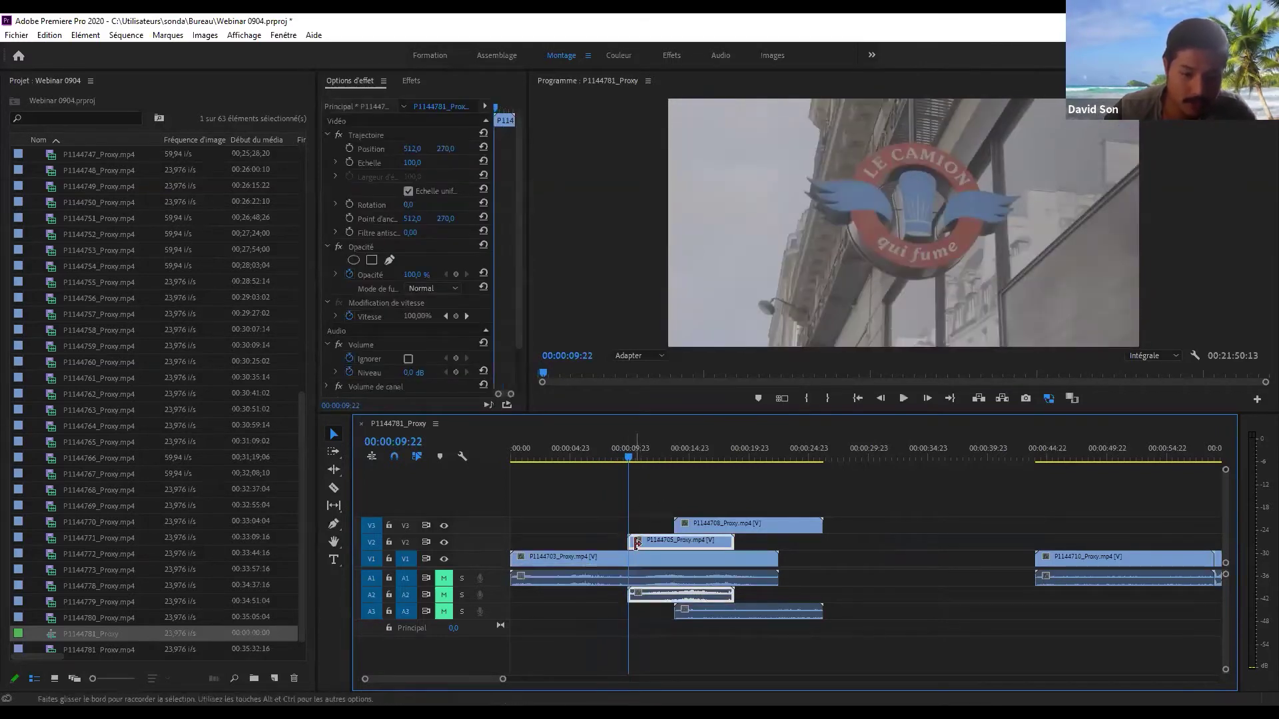
{"action": "key", "text": "space"}
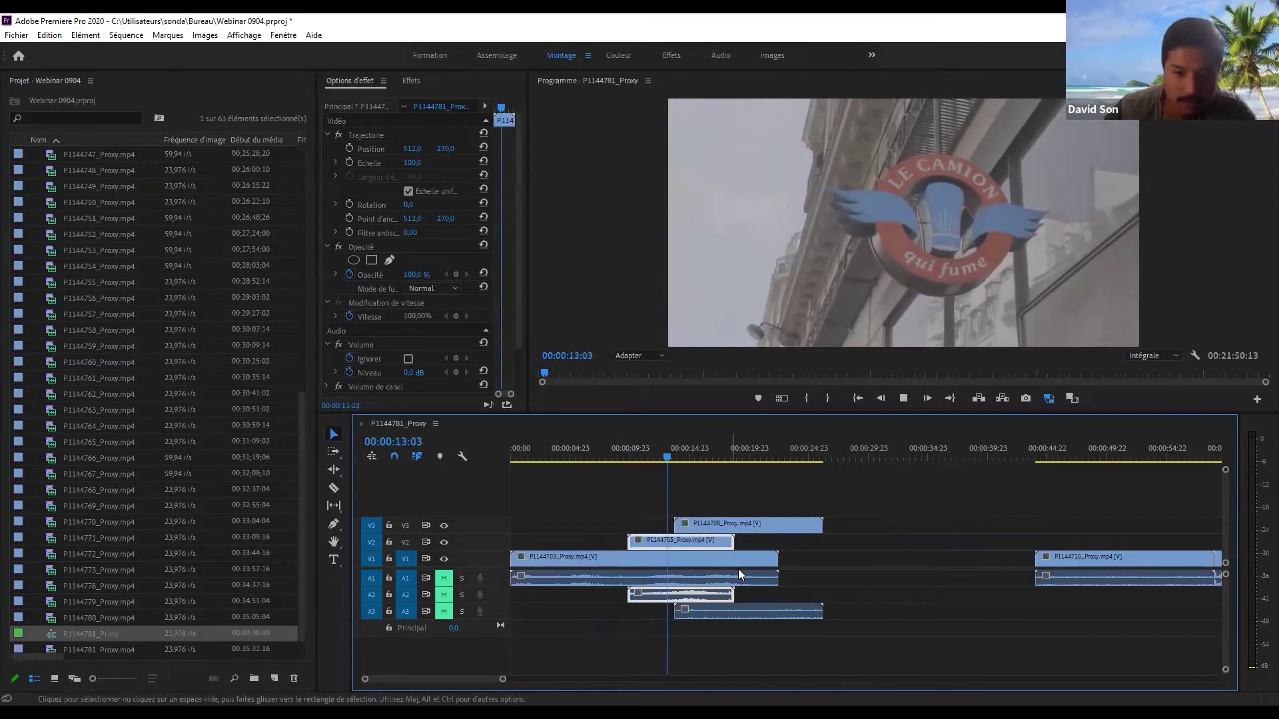
{"action": "key", "text": "space"}
{"action": "left_click", "coordinate": [606, 456]}
{"action": "left_click", "coordinate": [755, 489]}
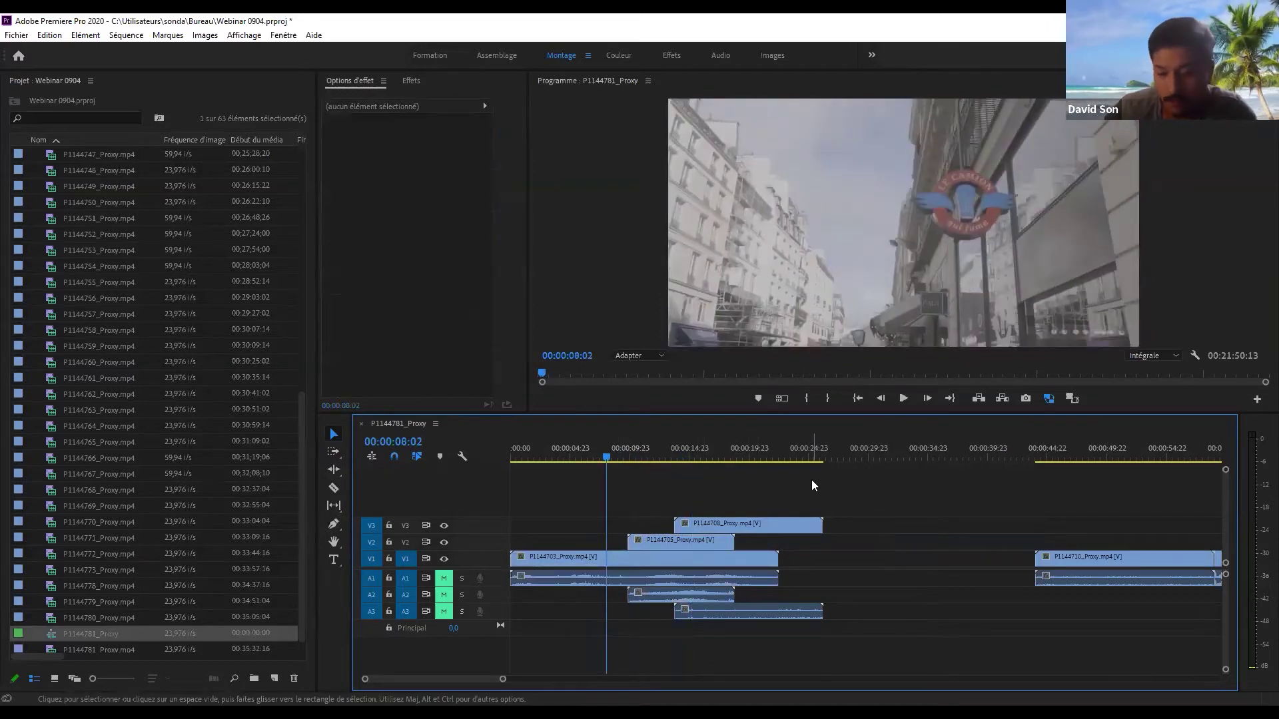
- Undo the moves of P1144708_Proxy.mp4 and P1144705_Proxy.mp4 to the upper tracks
{"action": "key", "text": "ctrl+z"}
{"action": "key", "text": "ctrl+z"}
{"action": "key", "text": "ctrl+z"}
{"action": "key", "text": "ctrl+z"}
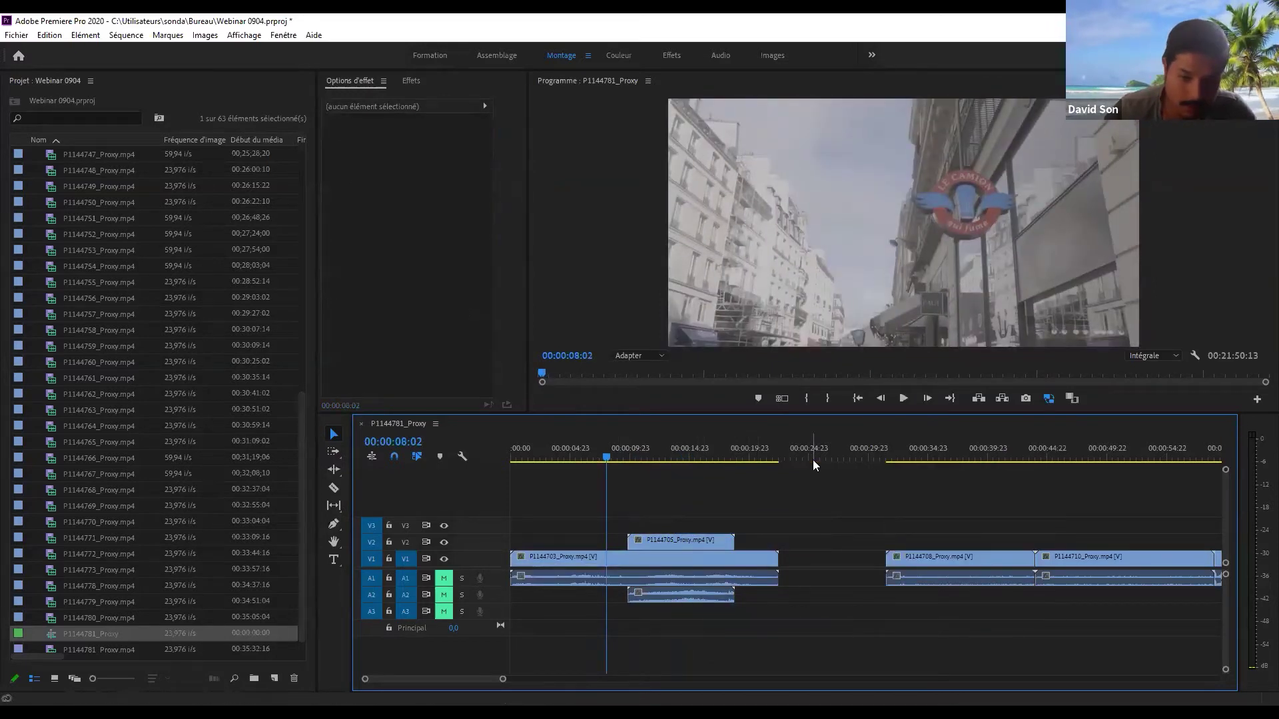
{"action": "key", "text": "ctrl+z"}
{"action": "key", "text": "ctrl+z"}
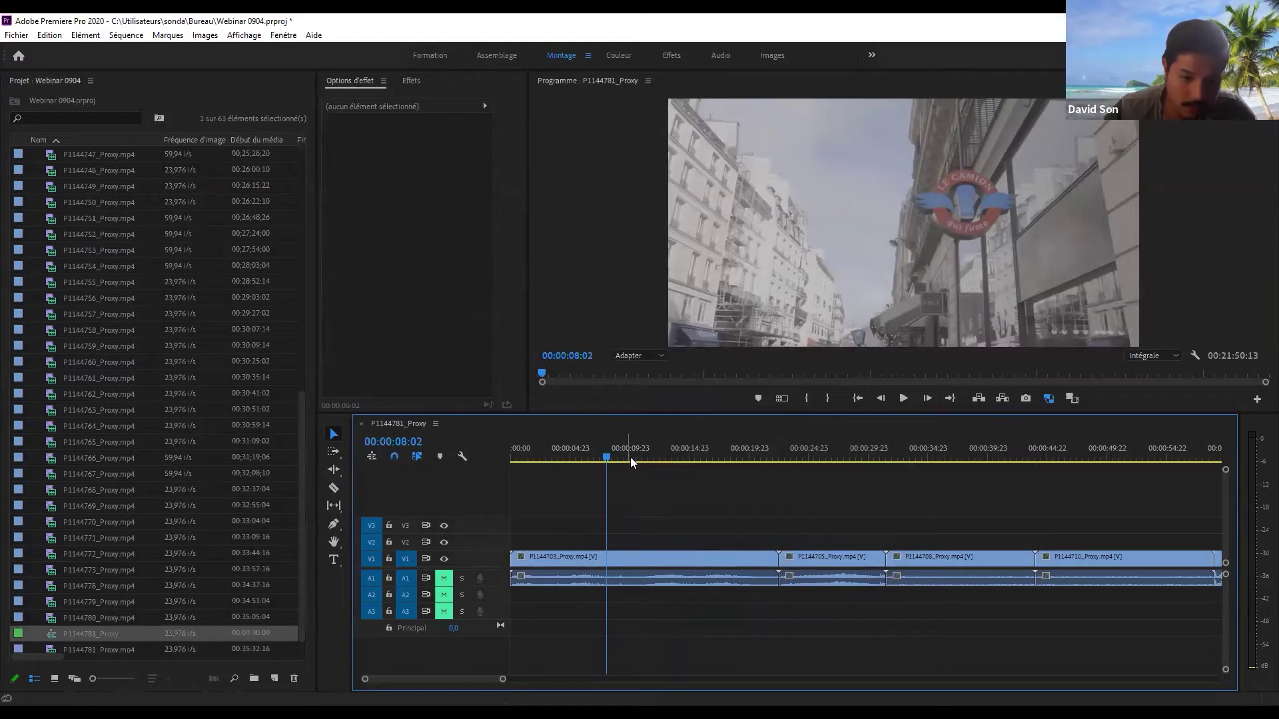
- Place the playhead at 00:00:03:04 and lock video track V1, leaving all clips deselected
{"action": "left_click", "coordinate": [548, 456]}
{"action": "left_click", "coordinate": [533, 559]}
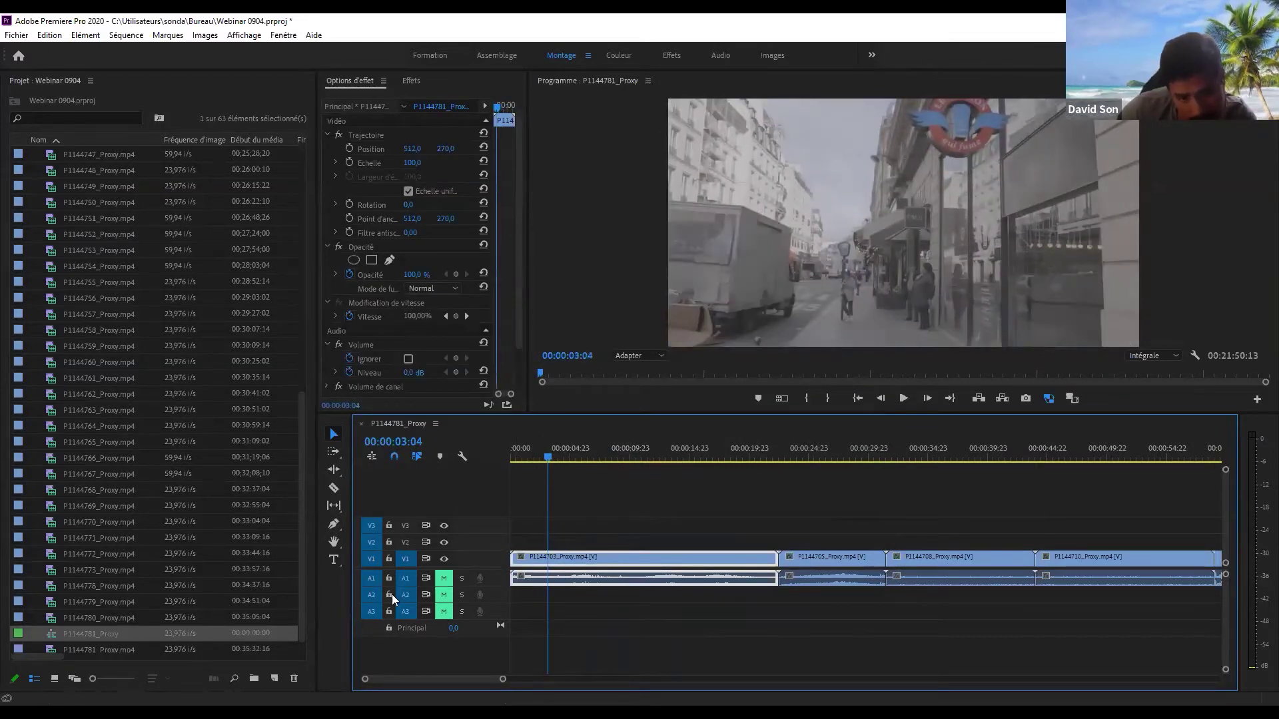
{"action": "left_click", "coordinate": [389, 560]}
{"action": "left_click_drag", "start_coordinate": [766, 506], "coordinate": [716, 513]}
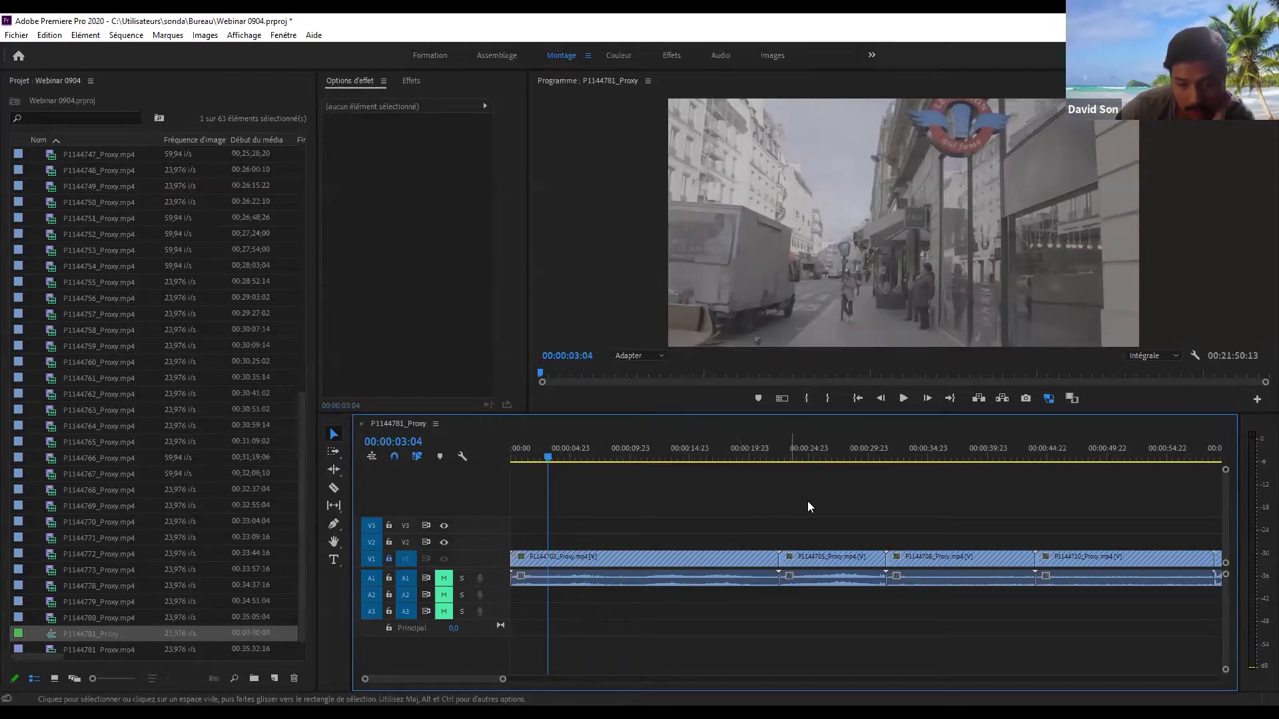
- Unlock video track V1, then turn its visibility off and back on
{"action": "left_click", "coordinate": [388, 558]}
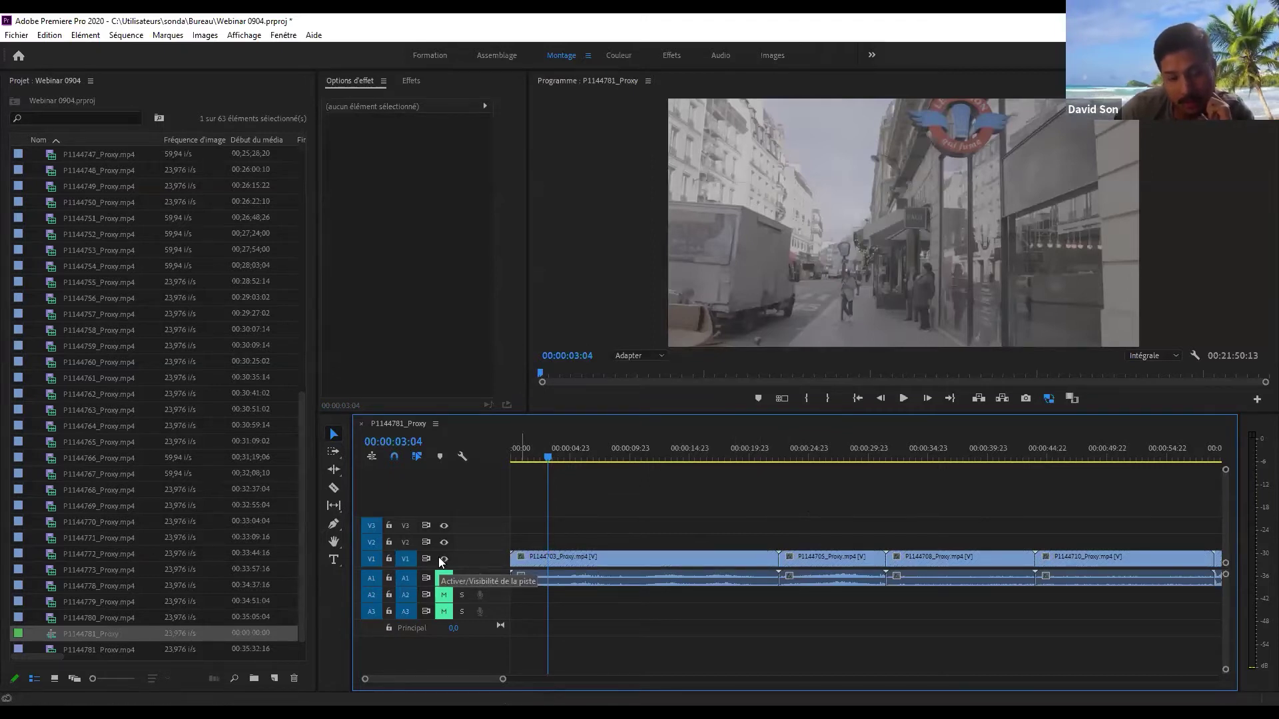
{"action": "left_click", "coordinate": [443, 560]}
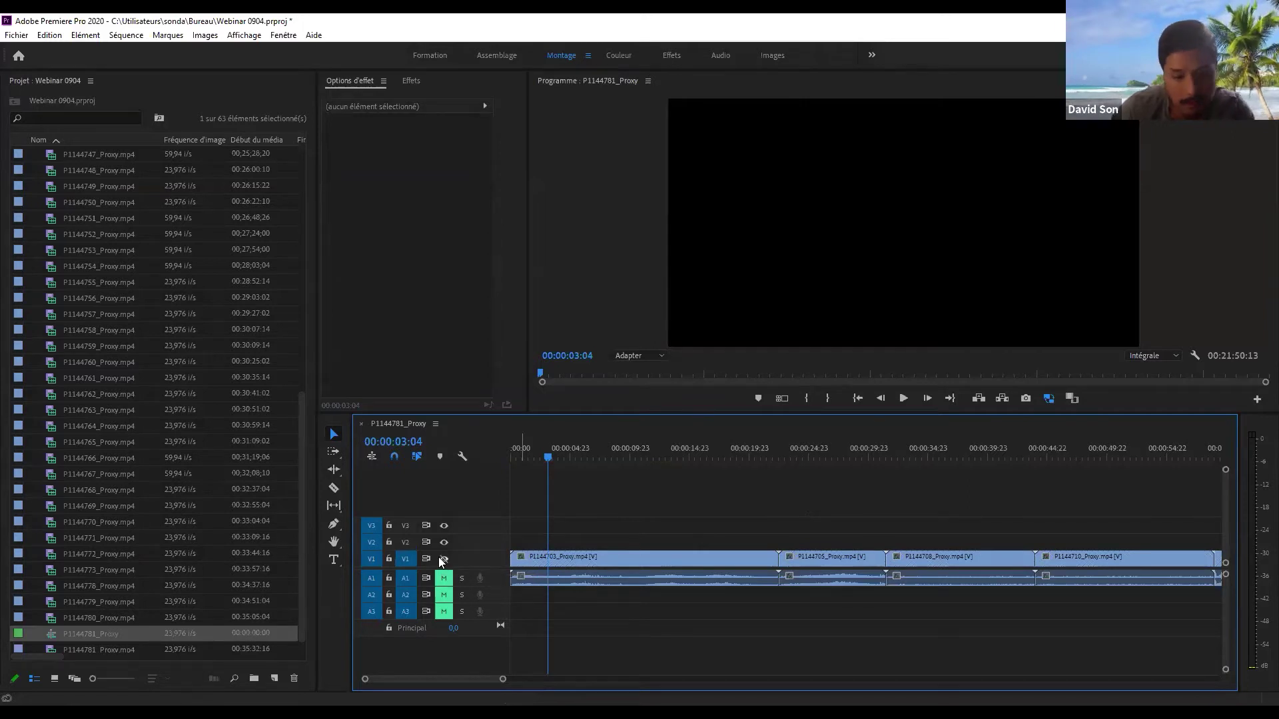
{"action": "left_click", "coordinate": [441, 558]}
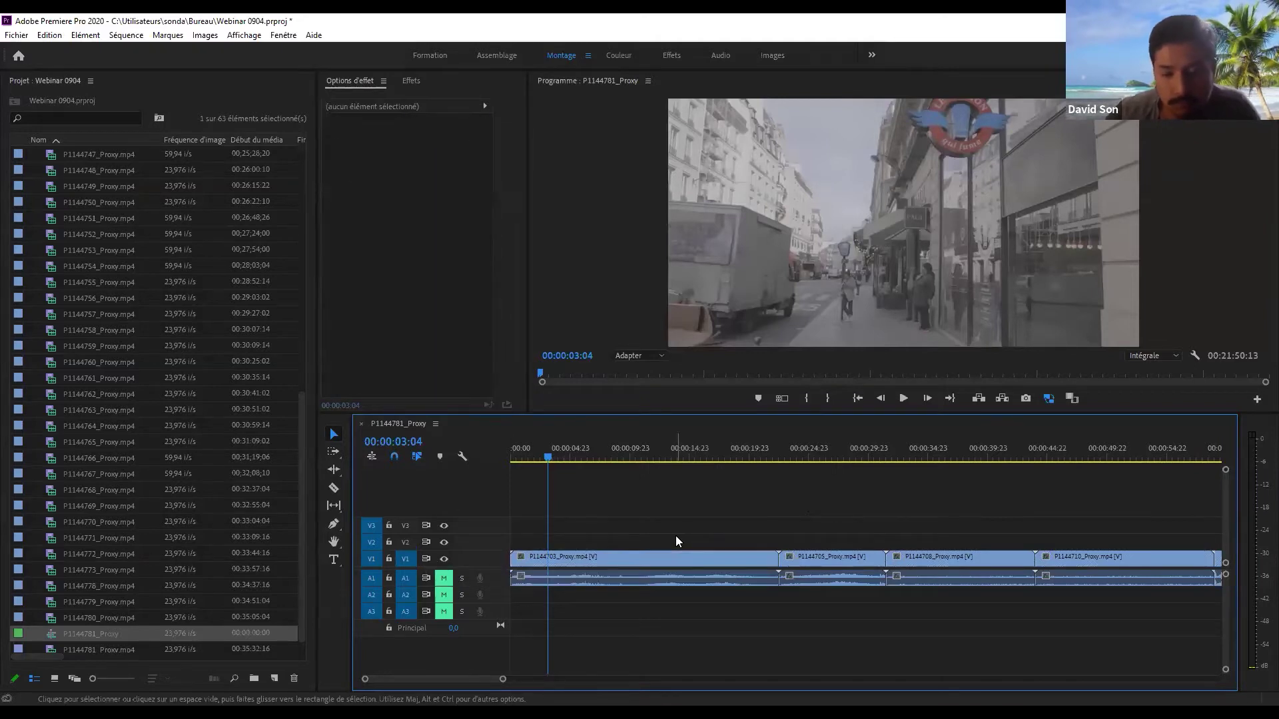
- Look over the row of clips at several timeline scales, with P1144703_Proxy.mp4 selected
{"action": "key", "text": "minus"}
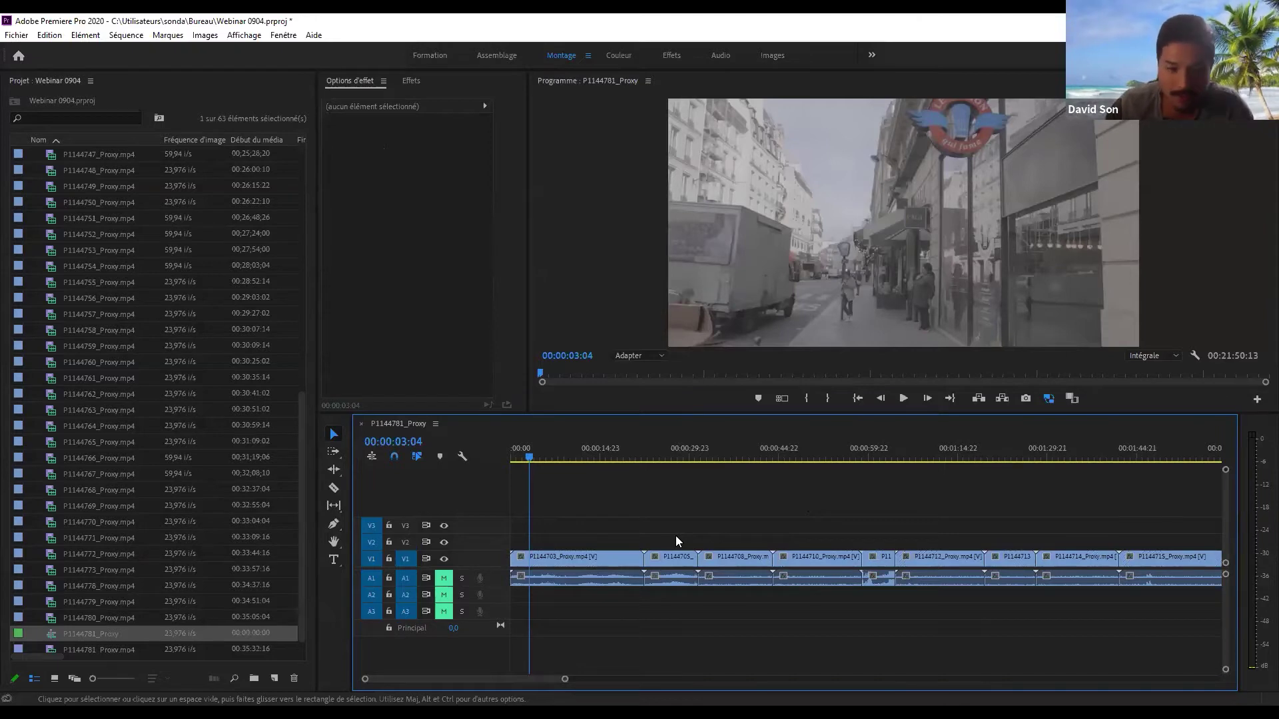
{"action": "key", "text": "minus"}
{"action": "key", "text": "minus"}
{"action": "key", "text": "minus"}
{"action": "key", "text": "minus"}
{"action": "key", "text": "equal"}
{"action": "key", "text": "equal"}
{"action": "key", "text": "equal"}
{"action": "key", "text": "equal"}
{"action": "key", "text": "equal"}
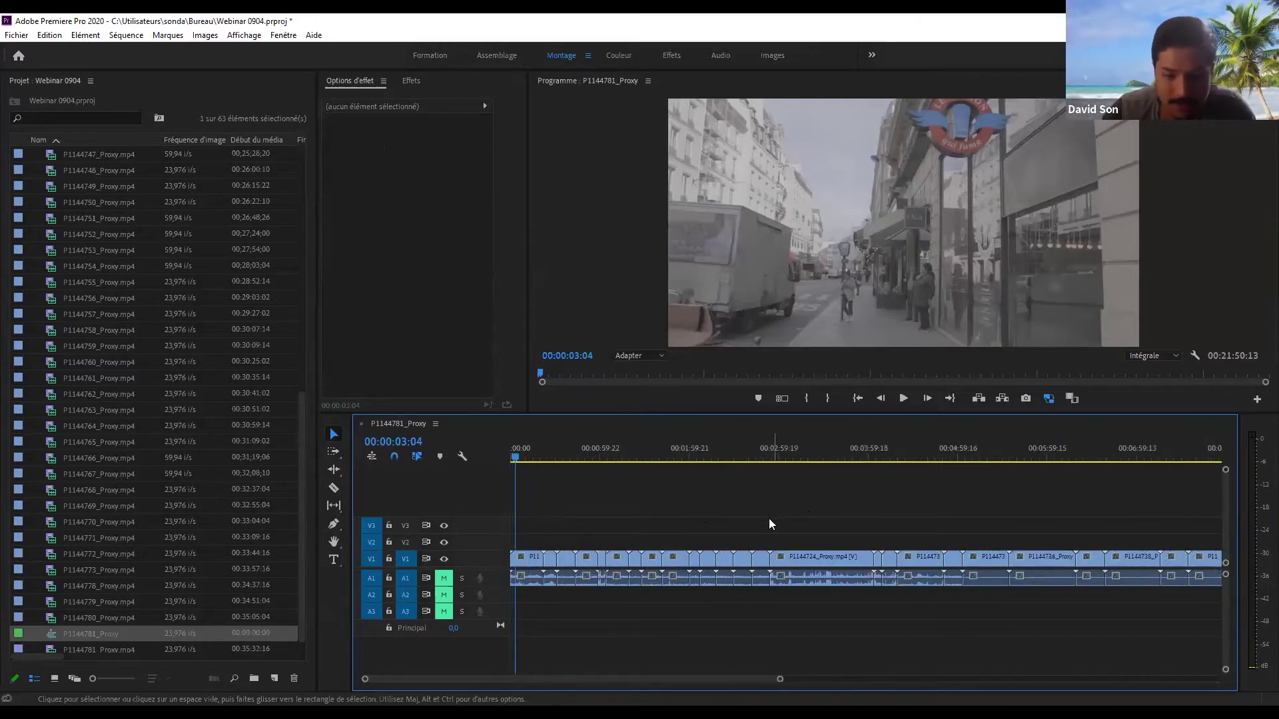
{"action": "left_click", "coordinate": [585, 566]}
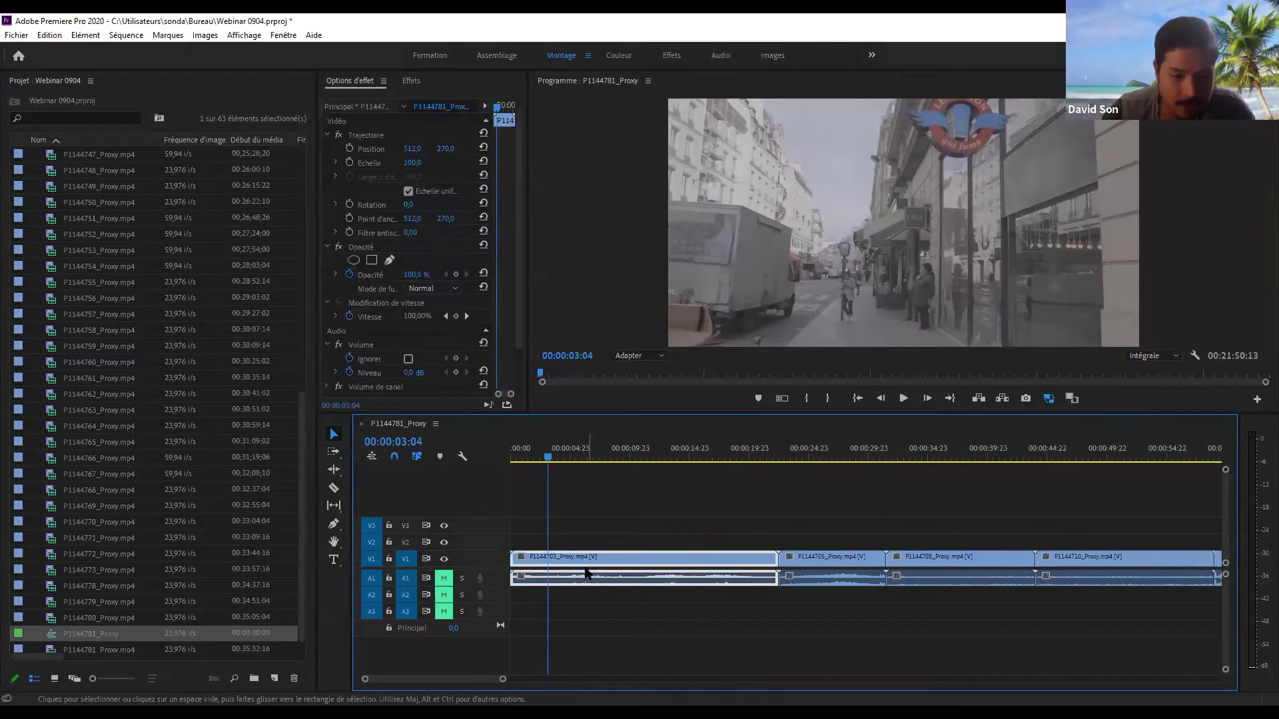
{"action": "key", "text": "minus"}
{"action": "key", "text": "minus"}
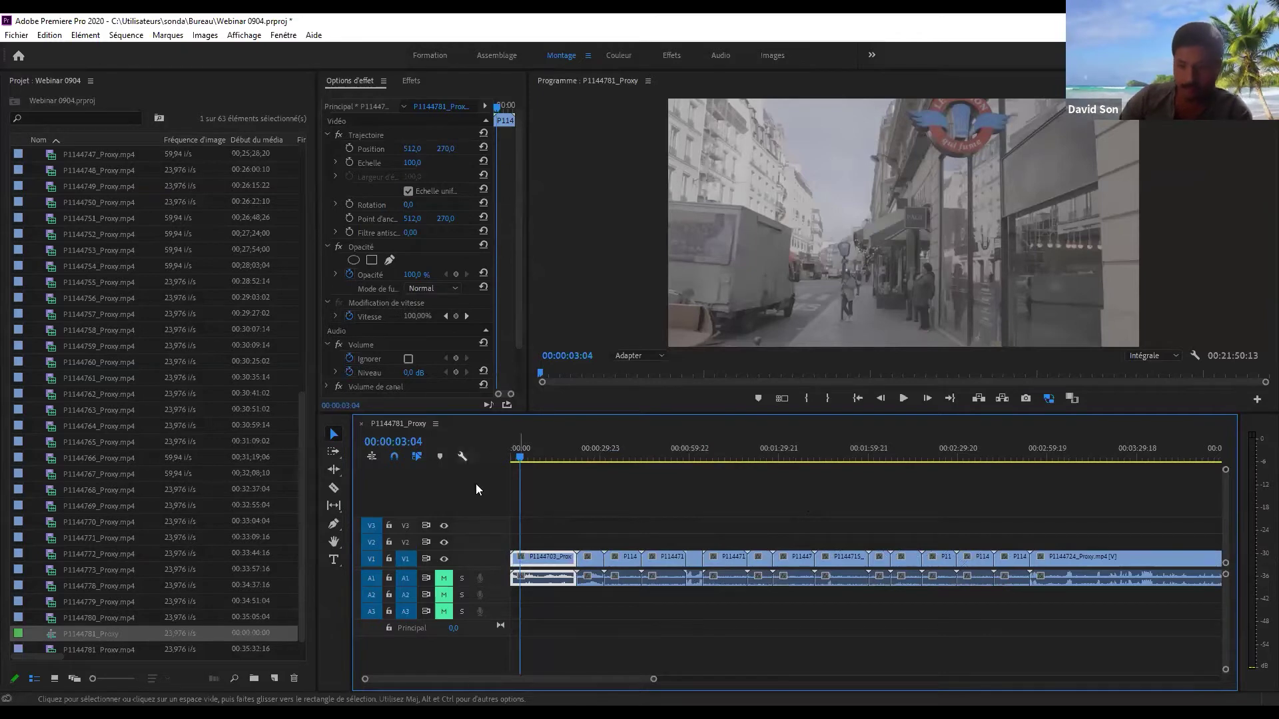
- Place the playhead on the cut at the start of P1144705_Proxy.mp4, at 00:00:22:12, and deselect all clips
{"action": "left_click_drag", "start_coordinate": [529, 457], "coordinate": [588, 447]}
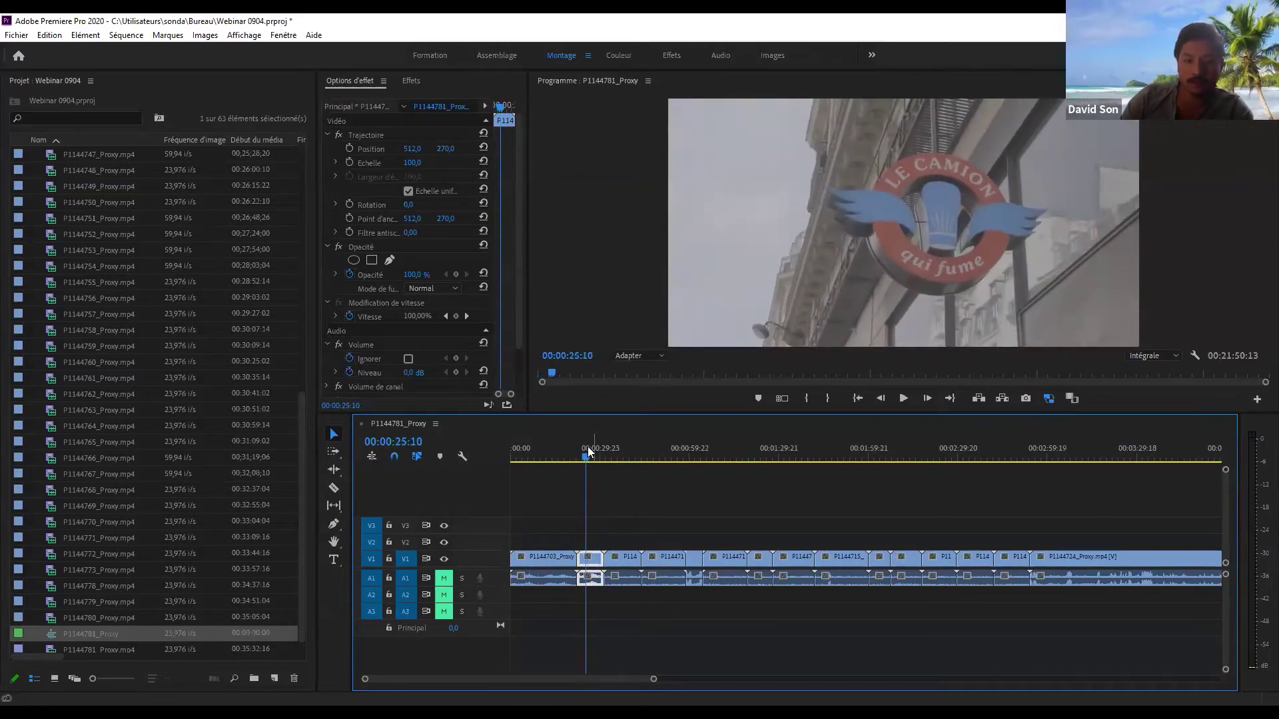
{"action": "key", "text": "="}
{"action": "key", "text": "Up"}
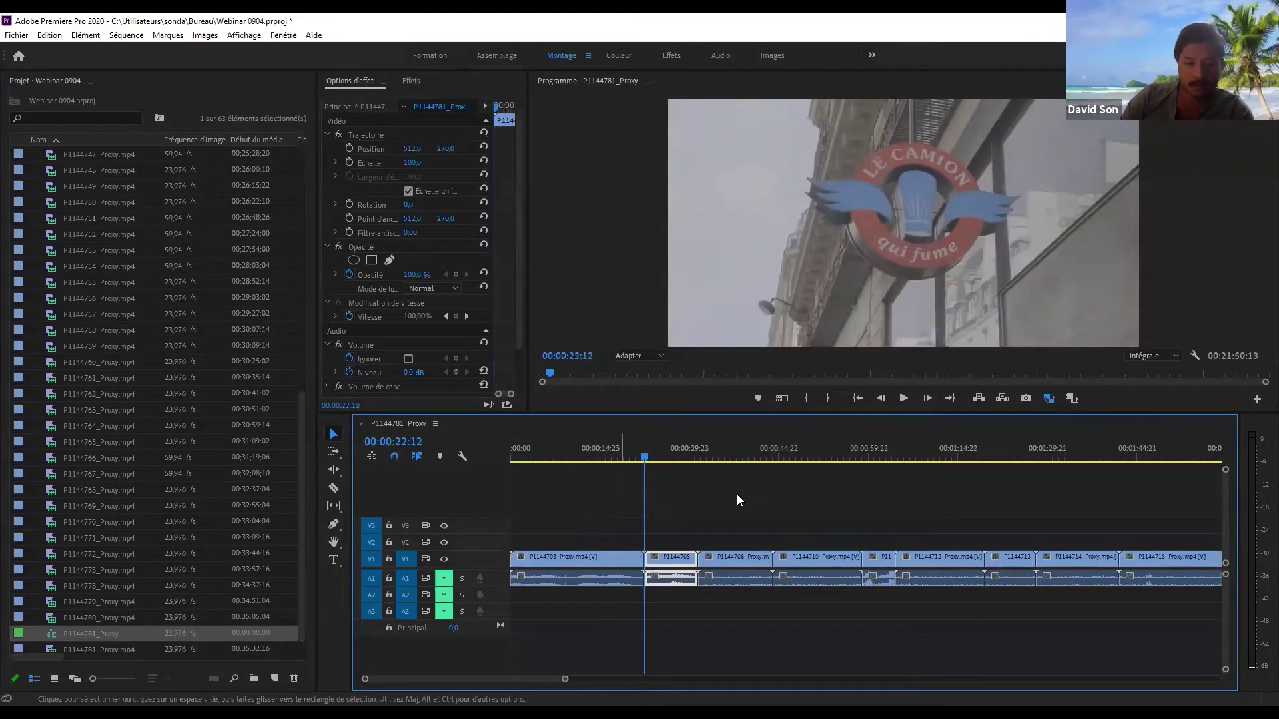
{"action": "left_click", "coordinate": [691, 470]}
{"action": "key", "text": "="}
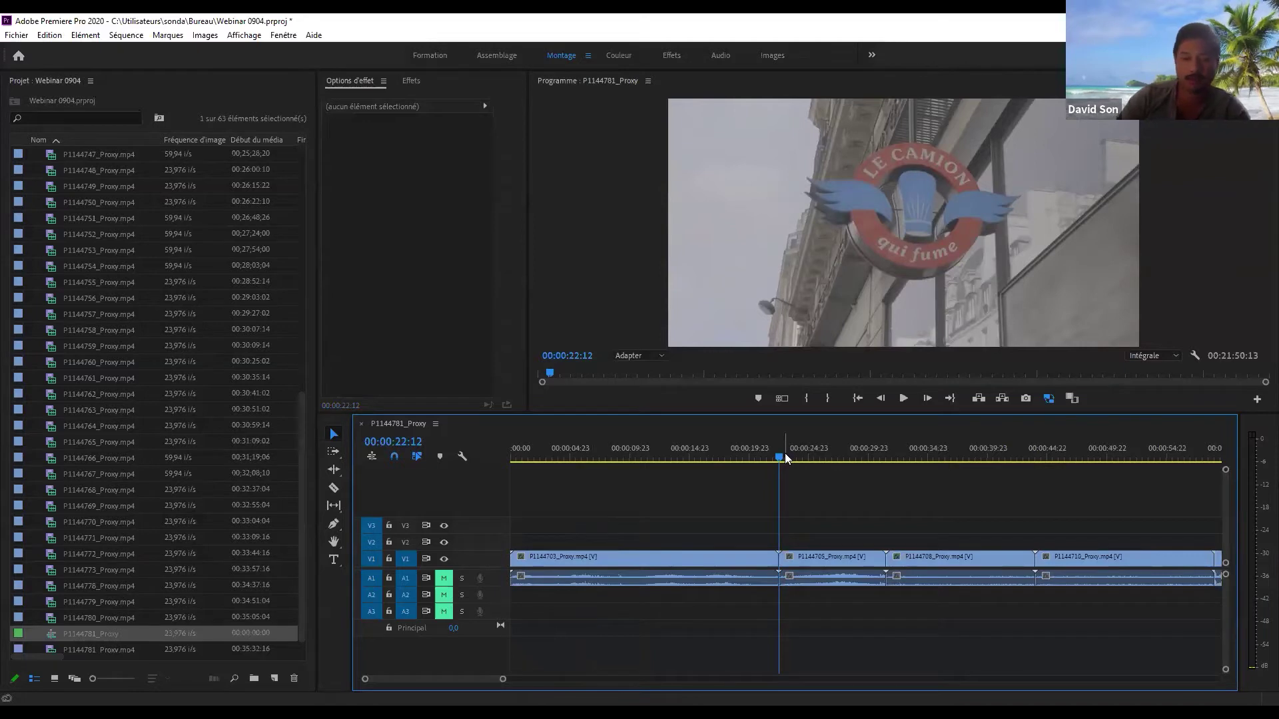
- Try a ripple trim of the start of P1144703_Proxy.mp4 up to 00:00:06:07, then undo it
{"action": "left_click_drag", "start_coordinate": [787, 453], "coordinate": [589, 482]}
{"action": "left_click", "coordinate": [589, 483]}
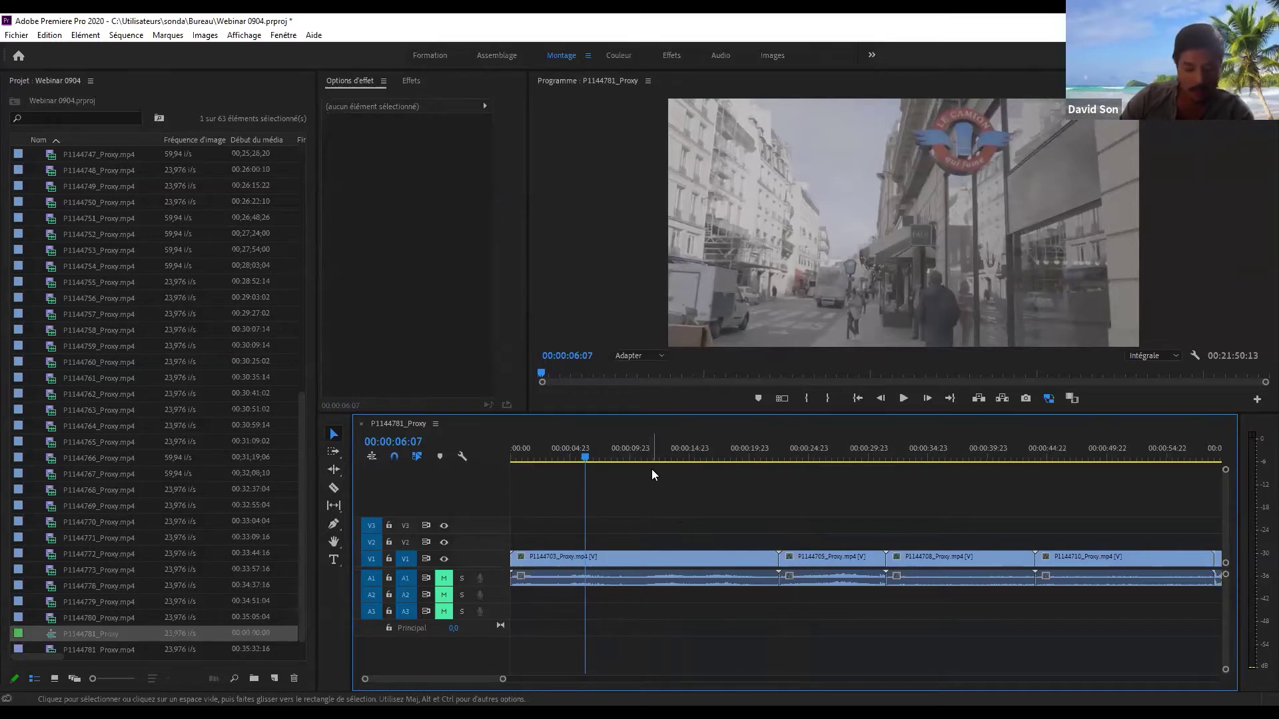
{"action": "left_click", "coordinate": [643, 557]}
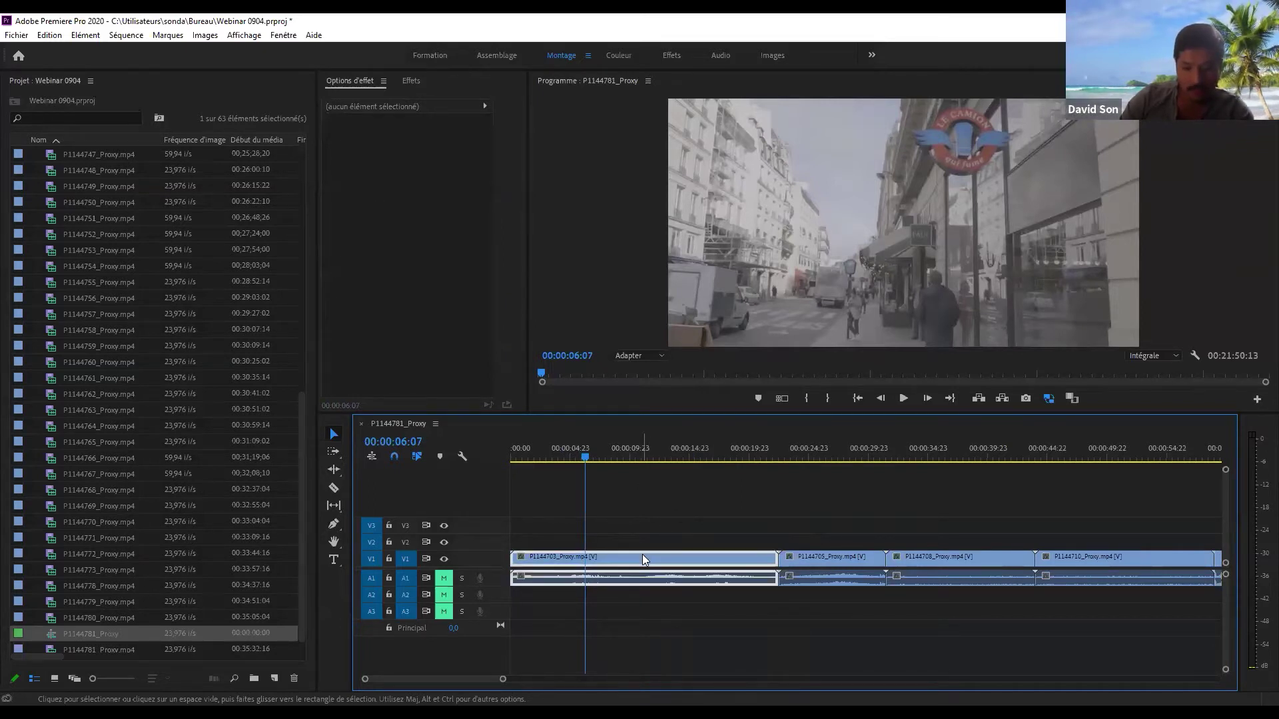
{"action": "key", "text": "q"}
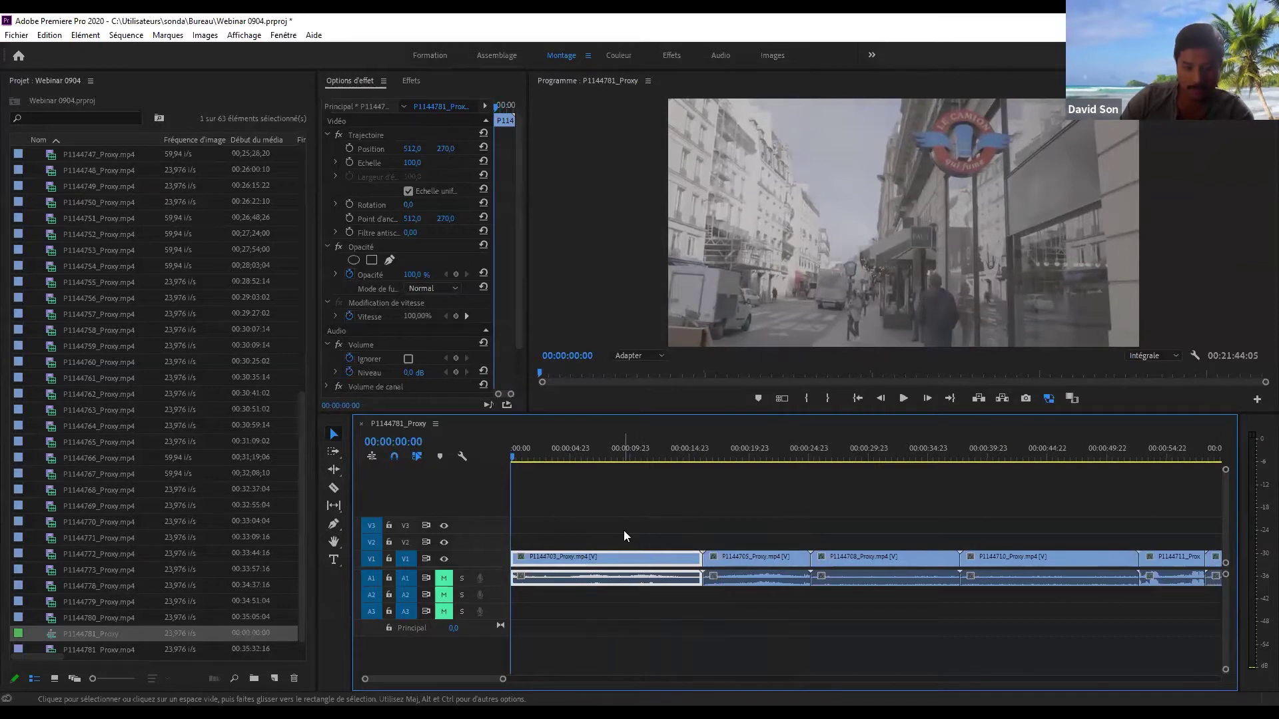
{"action": "key", "text": "ctrl+z"}
- Ripple-trim the start of P1144703_Proxy.mp4 up to 00:00:07:10, closing the gap
{"action": "left_click", "coordinate": [579, 455]}
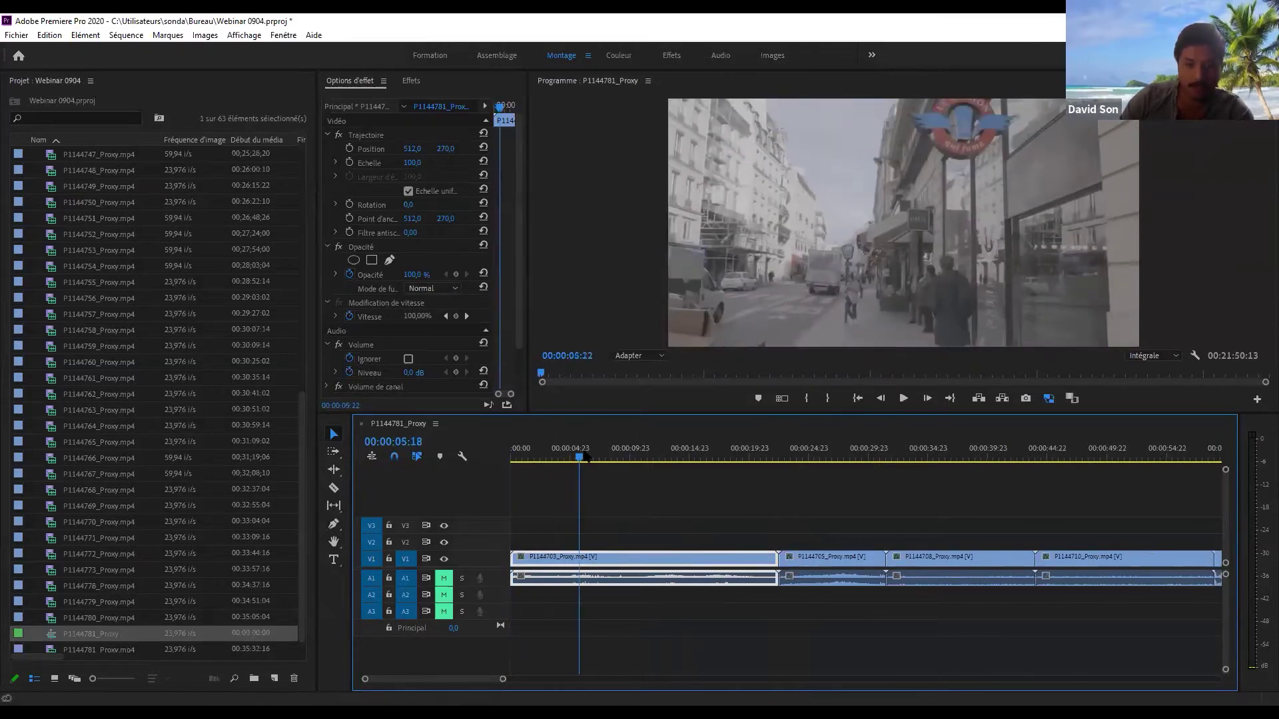
{"action": "left_click_drag", "start_coordinate": [588, 452], "coordinate": [601, 450]}
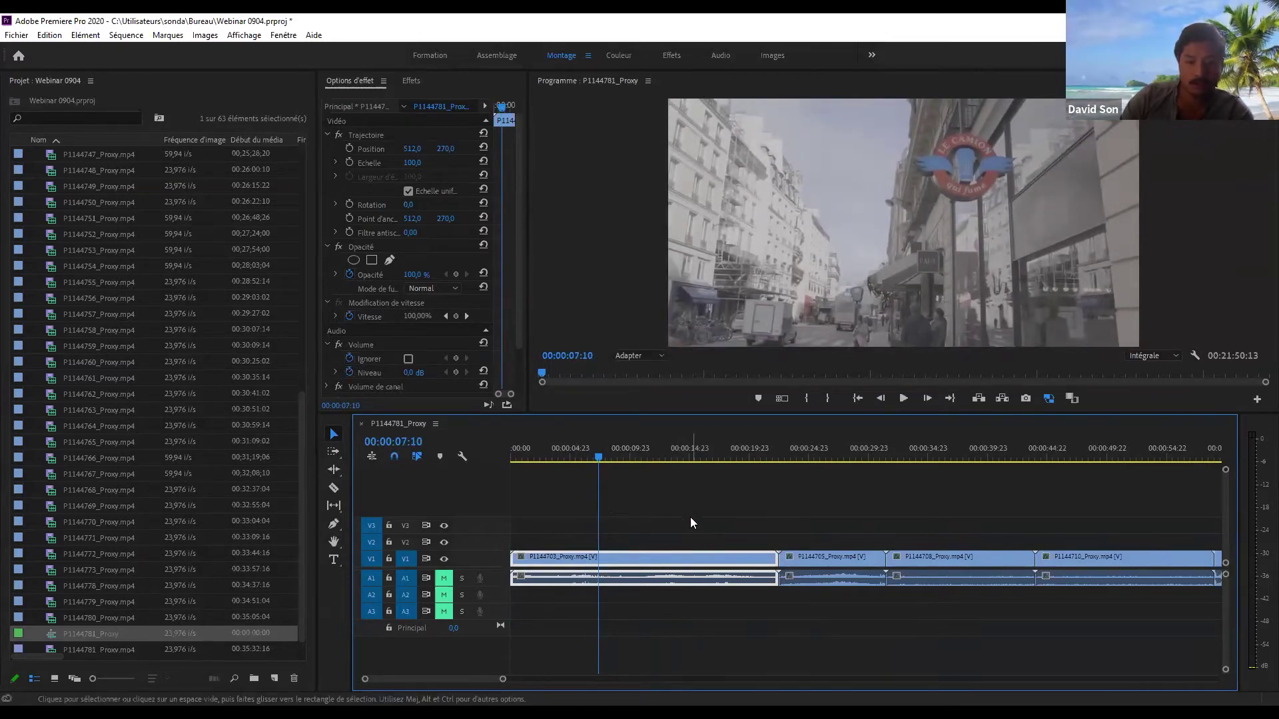
{"action": "key", "text": "q"}
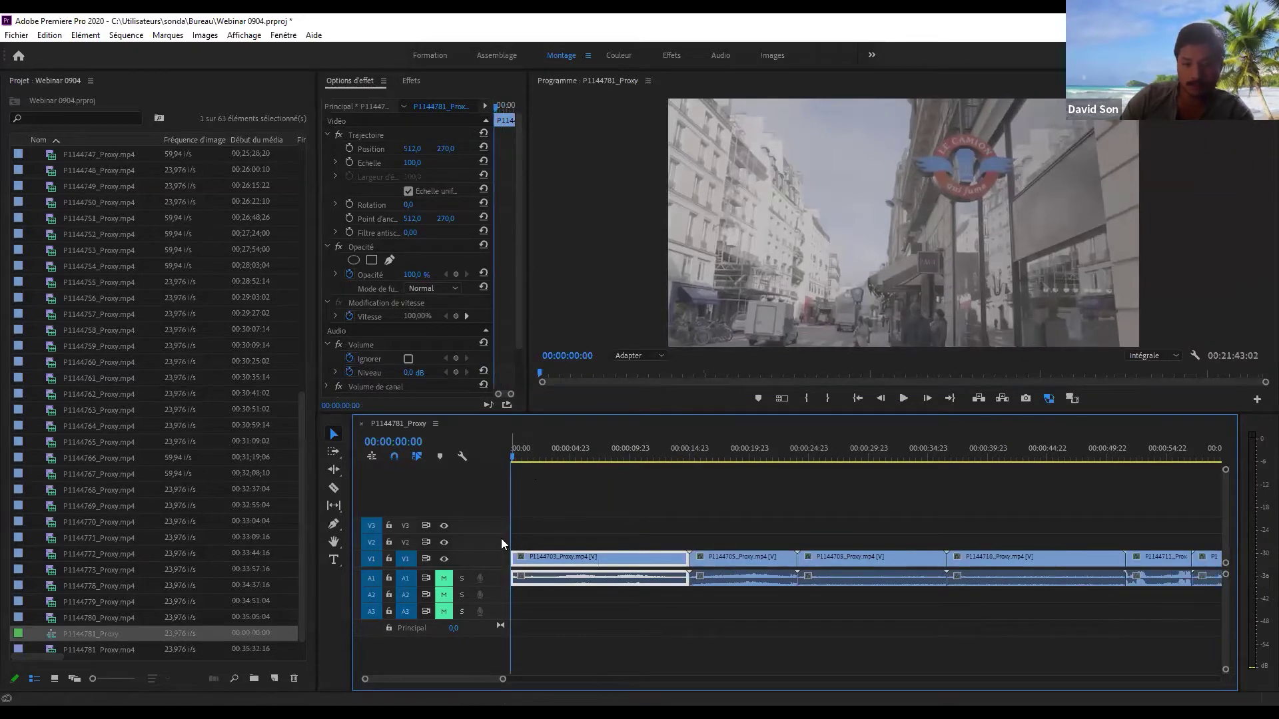
- Ripple-trim the end of P1144703_Proxy.mp4 back to 00:00:03:04 and scrub across the new cut to 00:00:04:08
{"action": "left_click_drag", "start_coordinate": [517, 455], "coordinate": [550, 456]}
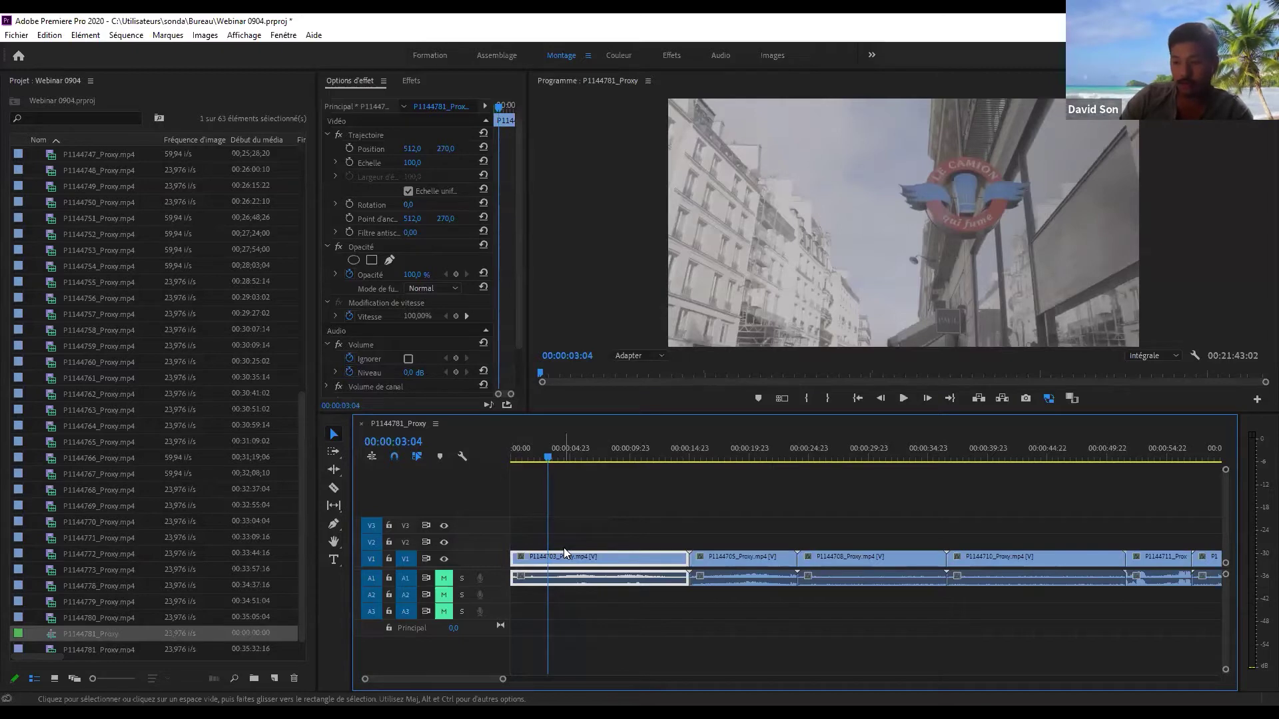
{"action": "key", "text": "w"}
{"action": "left_click", "coordinate": [519, 453]}
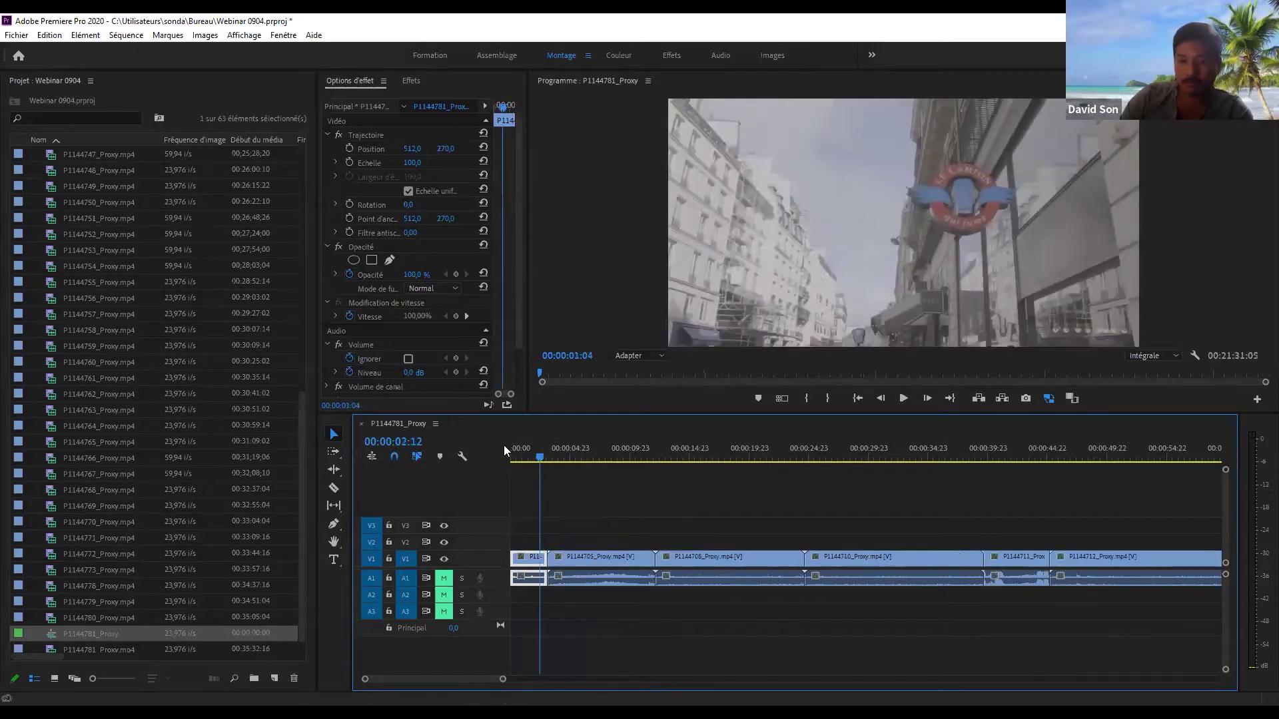
{"action": "left_click_drag", "start_coordinate": [519, 453], "coordinate": [564, 456]}
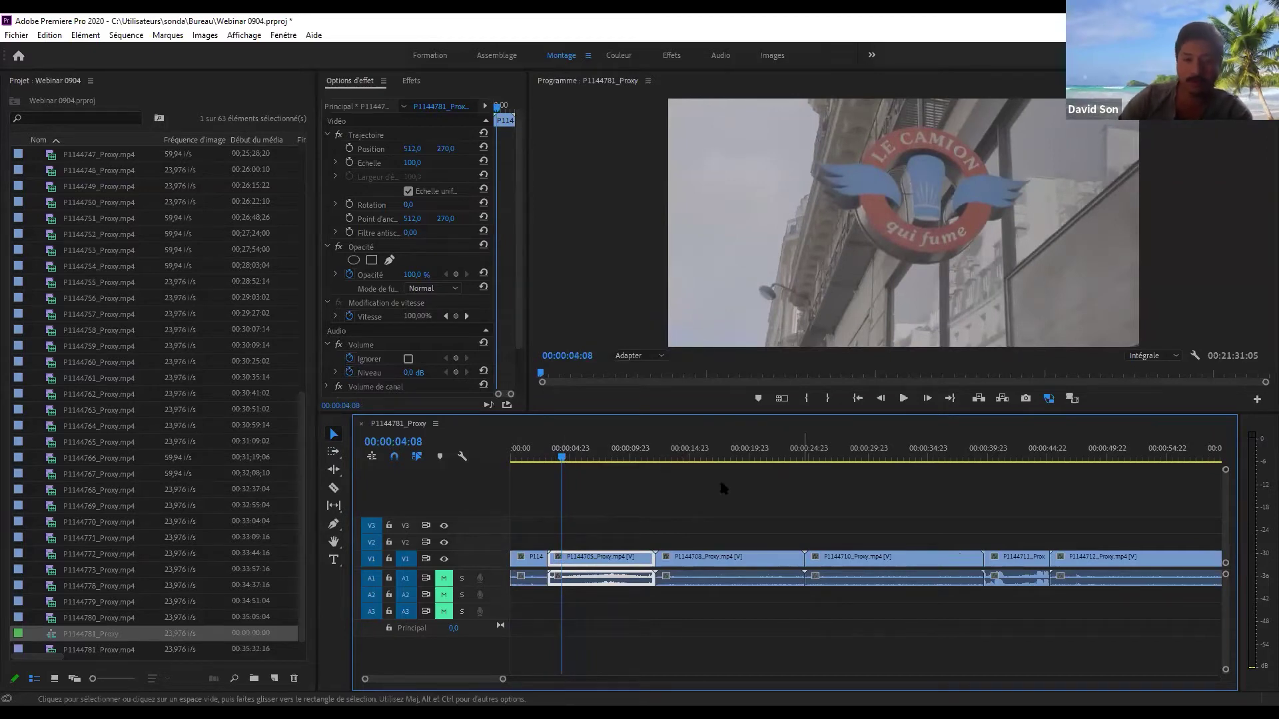
- Split P1144705_Proxy.mp4 into three pieces, cutting at 00:00:06:03 and about three quarters of the way through the clip
{"action": "mouse_move", "coordinate": [577, 462]}
{"action": "left_mouse_down"}
{"action": "mouse_move", "coordinate": [594, 455]}
{"action": "mouse_move", "coordinate": [527, 455]}
{"action": "mouse_move", "coordinate": [570, 456]}
{"action": "left_mouse_up"}
{"action": "key", "text": "ctrl+k"}
{"action": "key", "text": "c"}
{"action": "mouse_move", "coordinate": [570, 450]}
{"action": "left_mouse_down"}
{"action": "mouse_move", "coordinate": [551, 450]}
{"action": "mouse_move", "coordinate": [577, 451]}
{"action": "left_mouse_up"}
{"action": "left_click", "coordinate": [585, 441]}
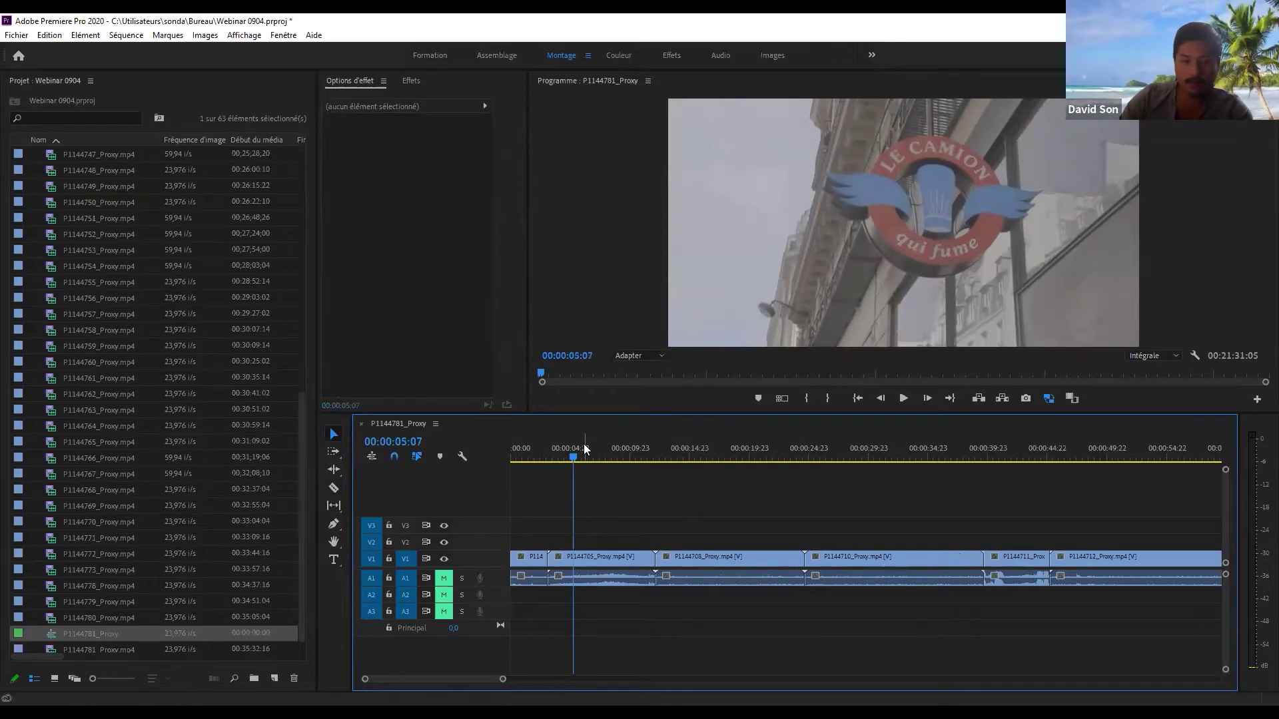
{"action": "mouse_move", "coordinate": [584, 452]}
{"action": "left_mouse_down"}
{"action": "mouse_move", "coordinate": [521, 454]}
{"action": "mouse_move", "coordinate": [585, 458]}
{"action": "left_mouse_up"}
{"action": "key", "text": "ctrl+k"}
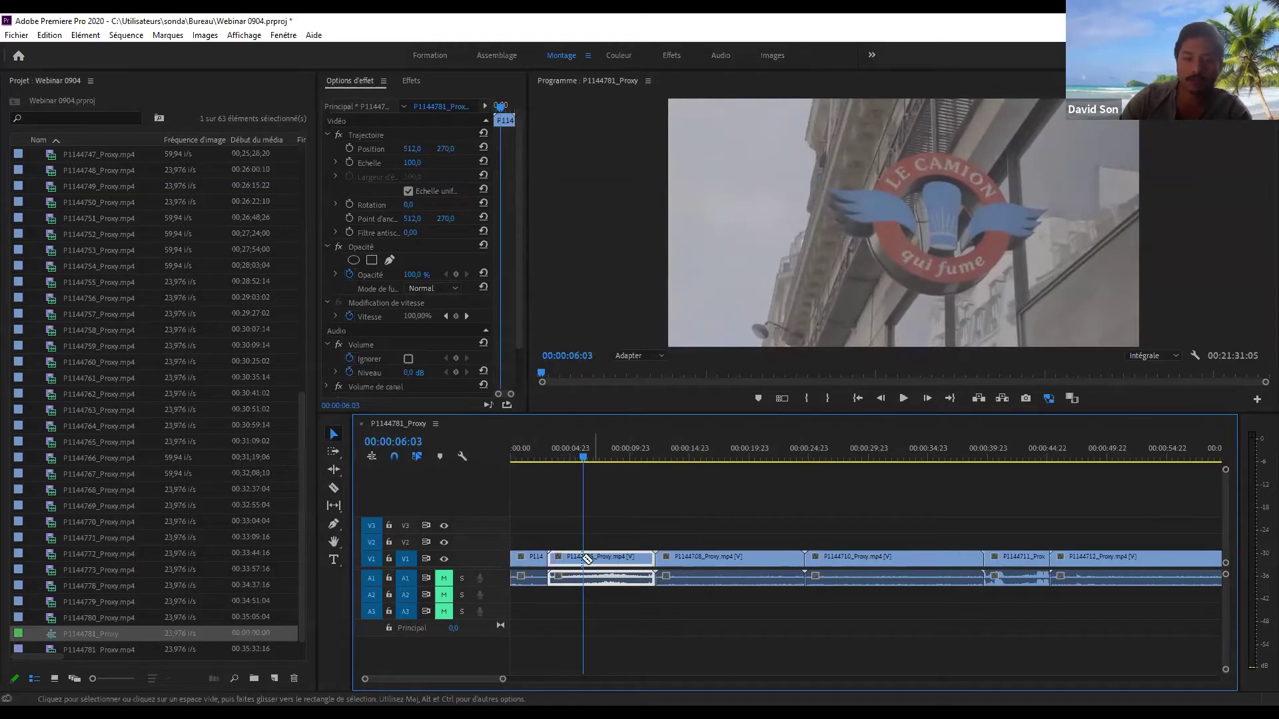
{"action": "left_click", "coordinate": [578, 450]}
{"action": "left_click_drag", "start_coordinate": [605, 458], "coordinate": [570, 440]}
{"action": "key", "text": "ctrl+k"}
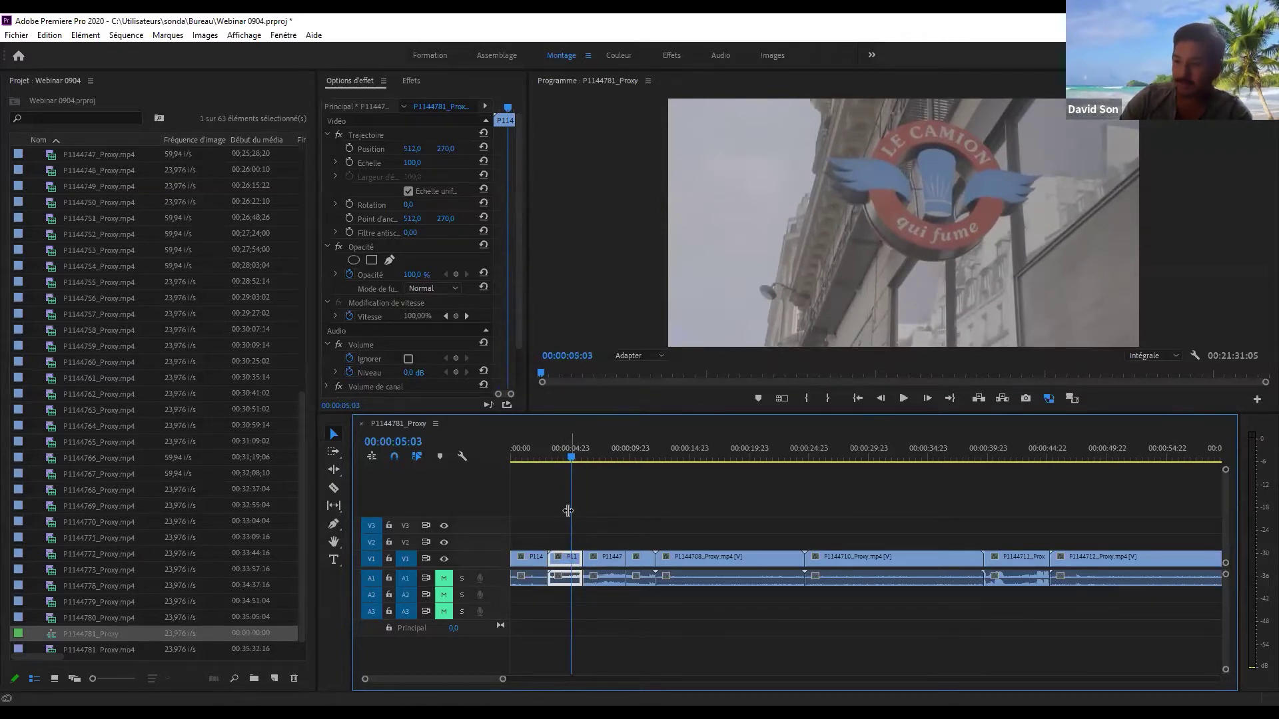
- Delete the first and third pieces of P1144705_Proxy.mp4 so that gaps remain, then undo the deletion
{"action": "key", "text": "Delete"}
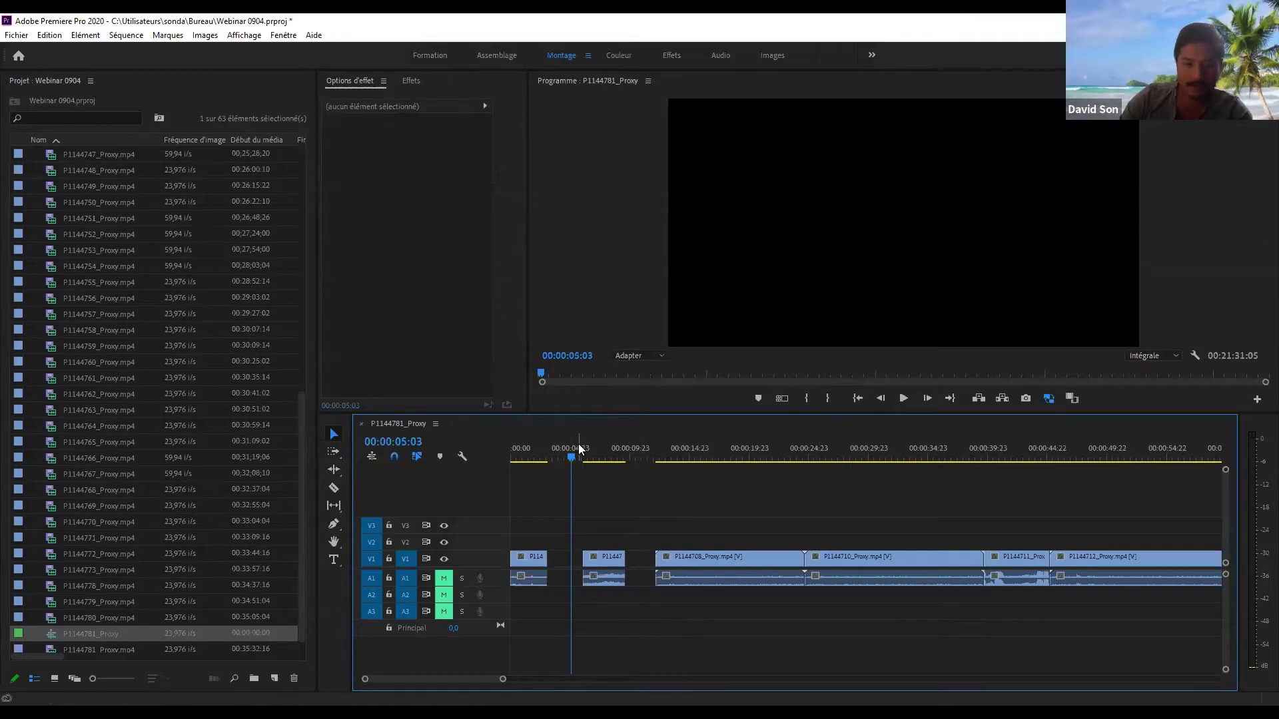
{"action": "key", "text": "ctrl+z"}
{"action": "key", "text": "ctrl+z"}
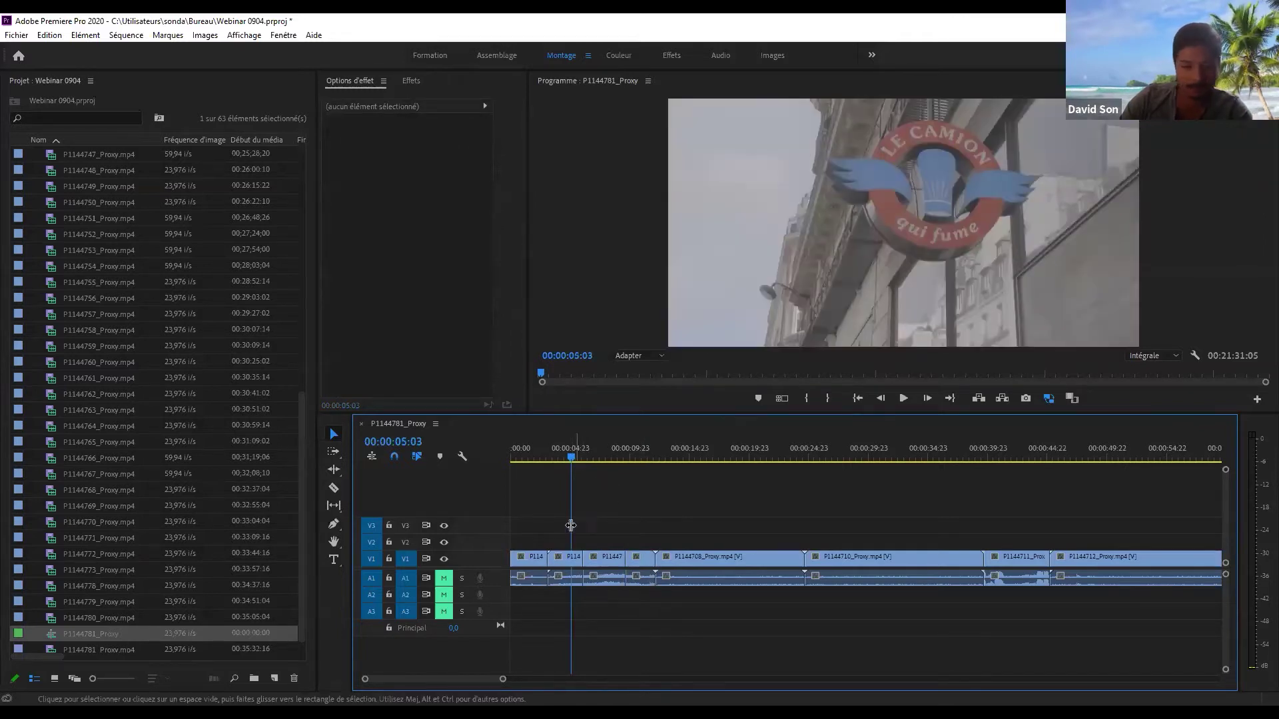
- Select the two outer pieces of the split P1144705_Proxy.mp4 together and delete them
{"action": "left_click", "coordinate": [565, 567]}
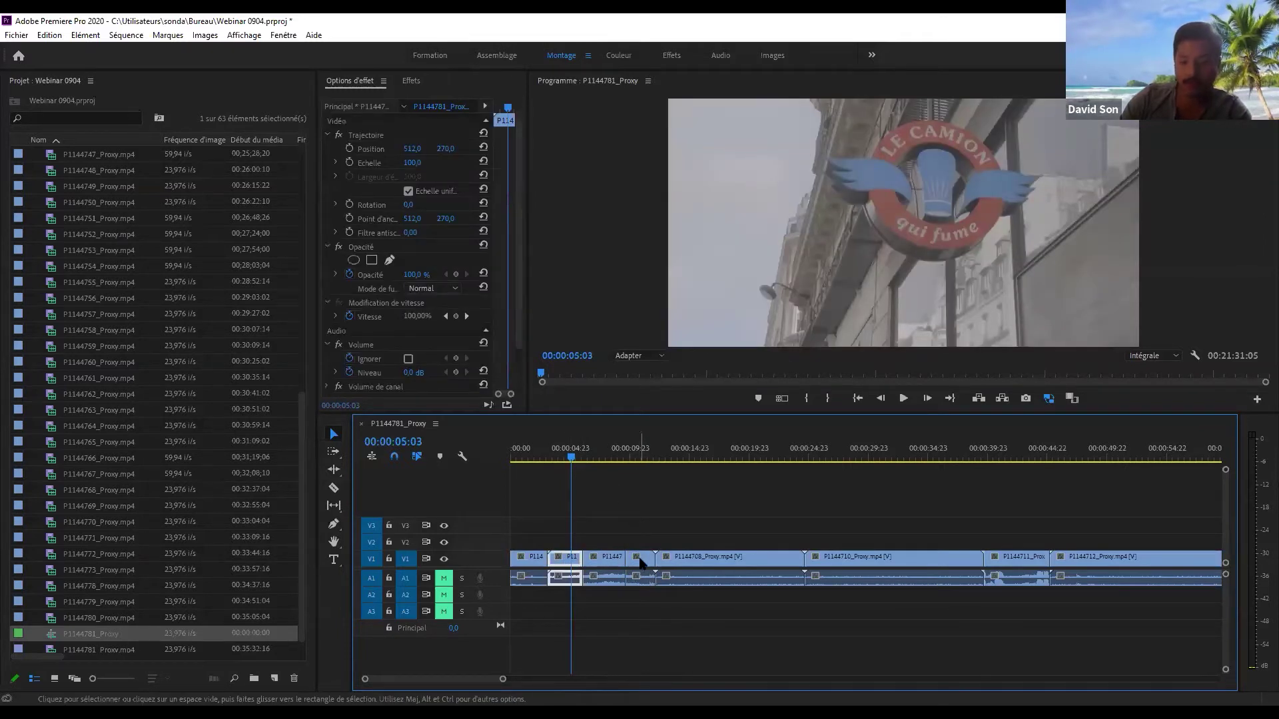
{"action": "left_click", "coordinate": [559, 557]}
{"action": "left_click", "coordinate": [599, 529]}
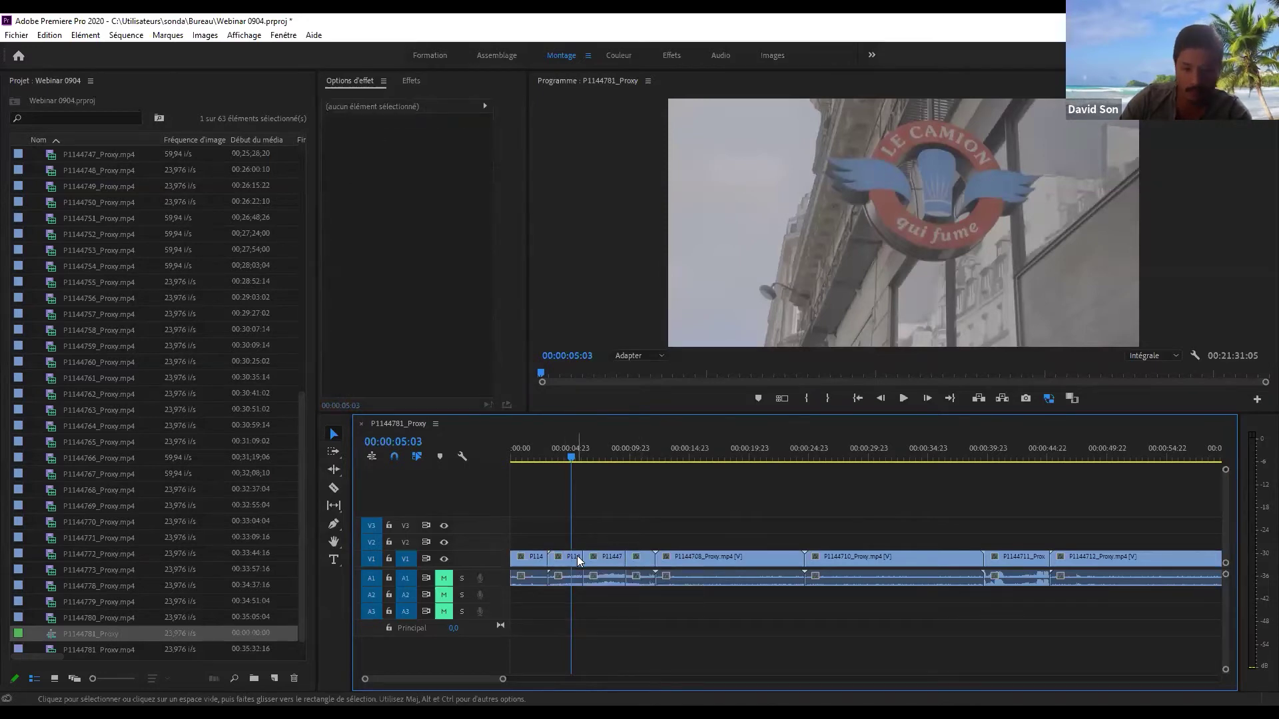
{"action": "right_click", "coordinate": [577, 559]}
{"action": "left_click", "coordinate": [575, 511]}
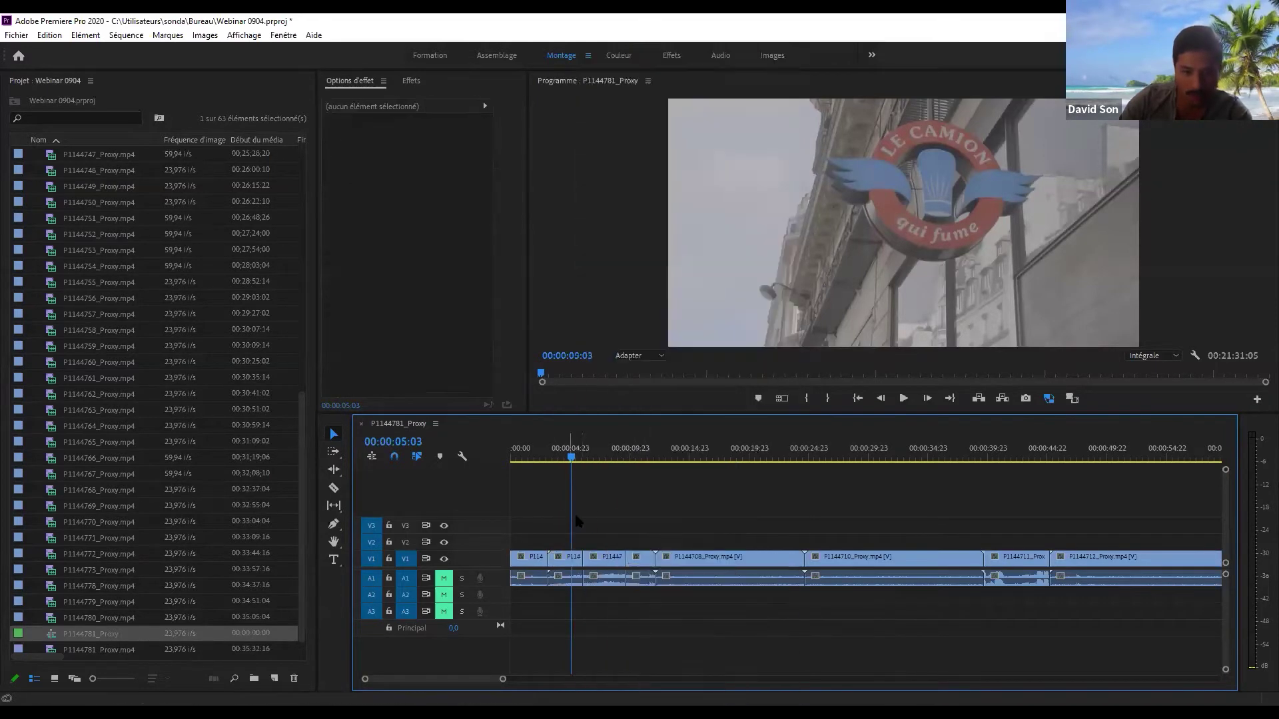
{"action": "left_click", "coordinate": [573, 563]}
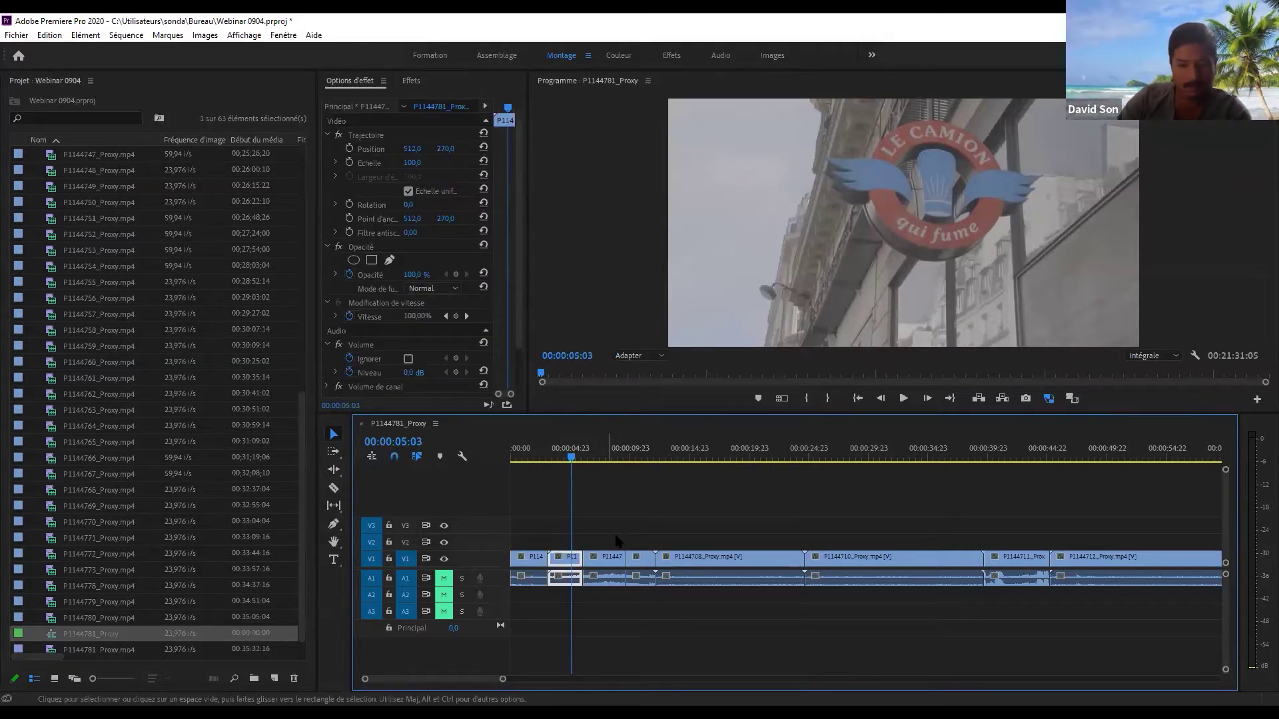
{"action": "left_click", "coordinate": [638, 558], "text": "shift"}
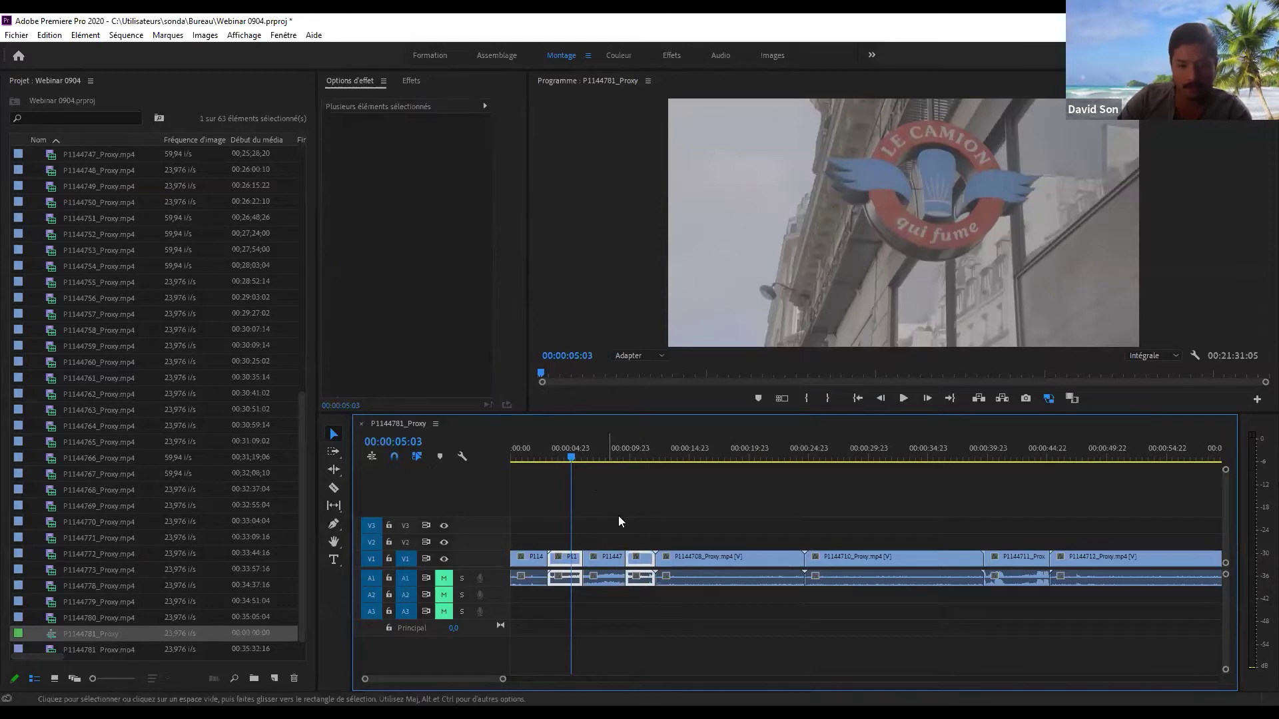
{"action": "key", "text": "Delete"}
- Undo the deletion of the outer pieces and both cuts in P1144705_Proxy.mp4
{"action": "left_click_drag", "start_coordinate": [578, 444], "coordinate": [546, 437]}
{"action": "key", "text": "ctrl+z"}
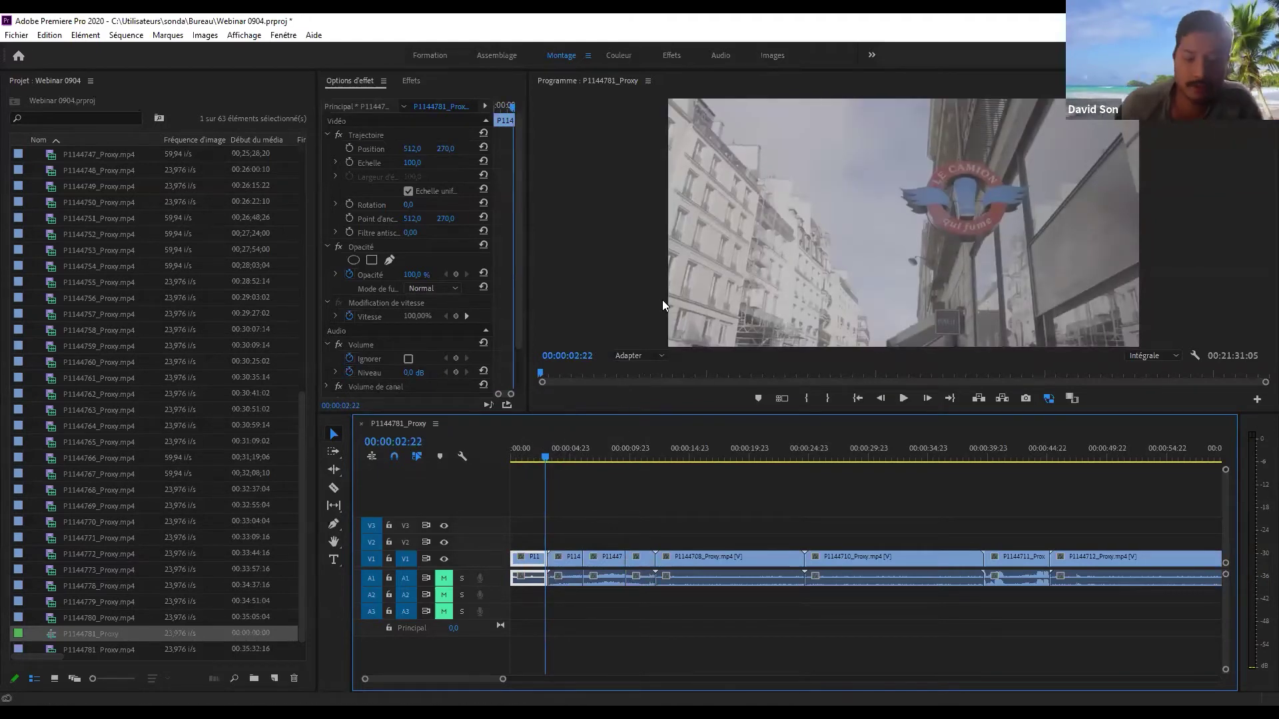
{"action": "key", "text": "ctrl+z"}
{"action": "key", "text": "ctrl+z"}
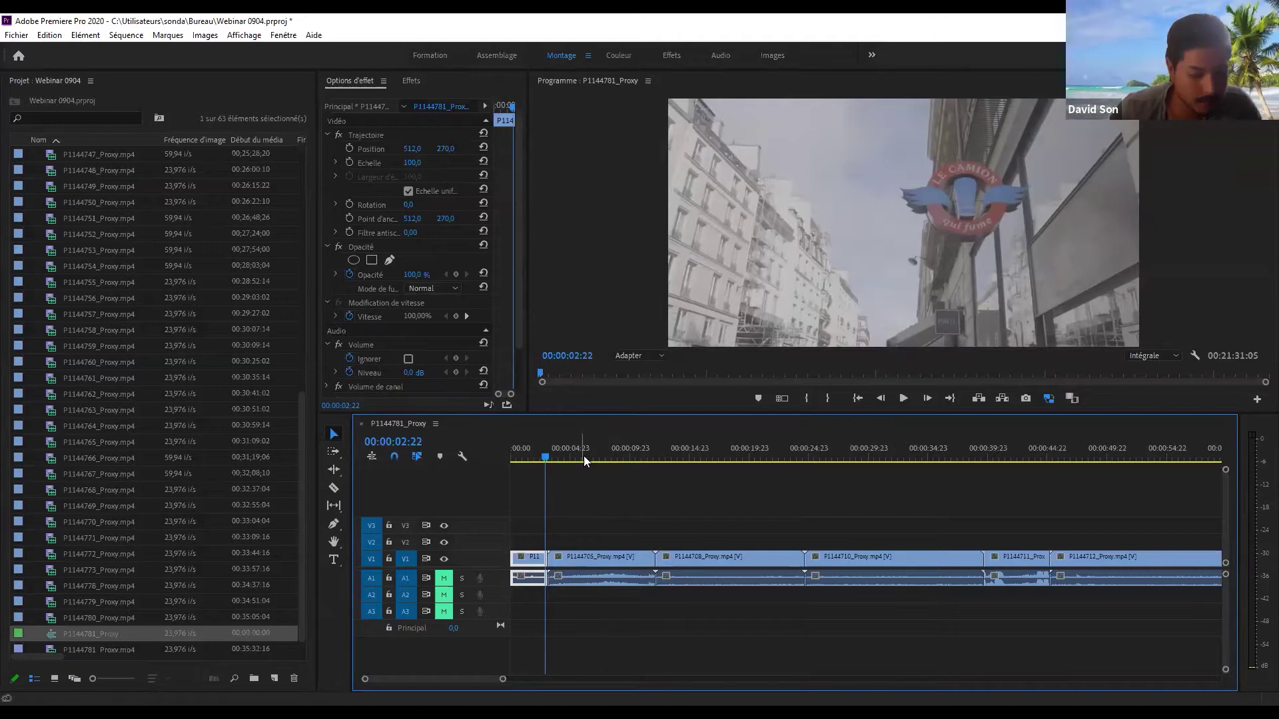
- Ripple-trim both ends of P1144708_Proxy.mp4, keeping only a short section of the clip
{"action": "left_click_drag", "start_coordinate": [585, 458], "coordinate": [679, 452]}
{"action": "key", "text": "q"}
{"action": "key", "text": "w"}
- Play the shortened clips from the start of the sequence to check the cuts
{"action": "mouse_move", "coordinate": [677, 563]}
{"action": "left_mouse_down"}
{"action": "mouse_move", "coordinate": [671, 540]}
{"action": "mouse_move", "coordinate": [674, 577]}
{"action": "left_mouse_up"}
{"action": "left_click", "coordinate": [592, 456]}
{"action": "key", "text": "Home"}
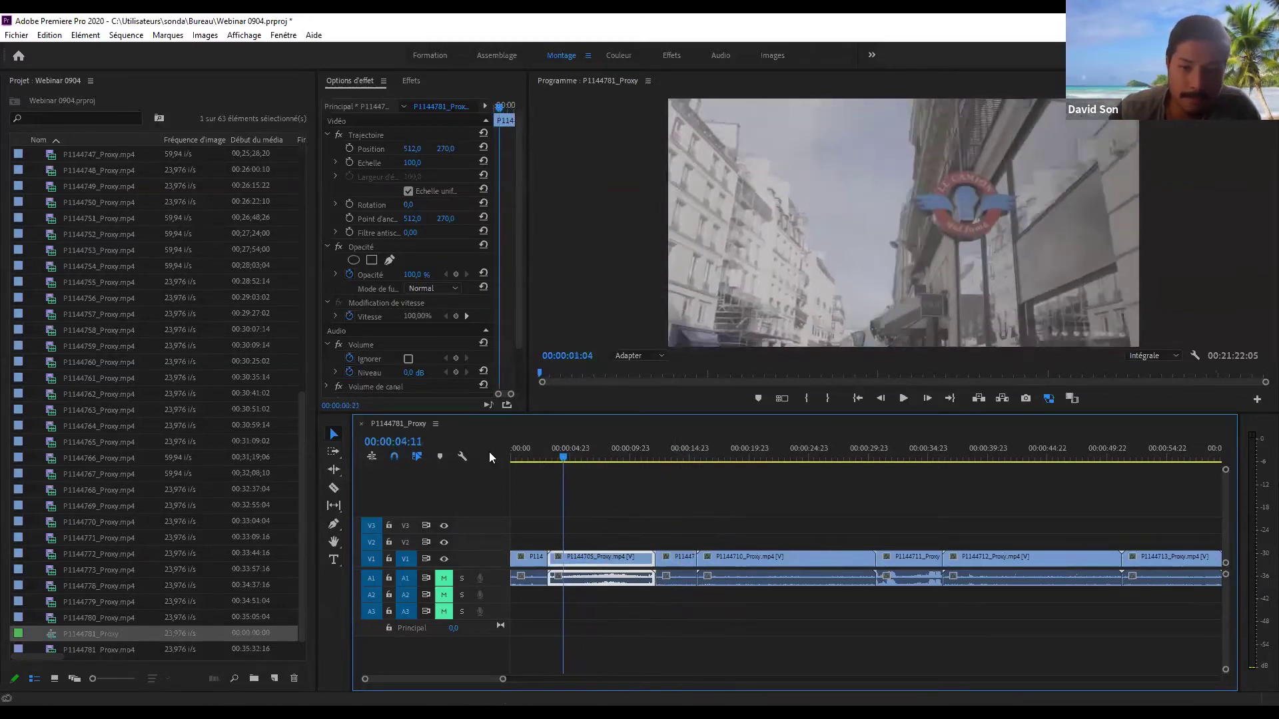
{"action": "key", "text": "space"}
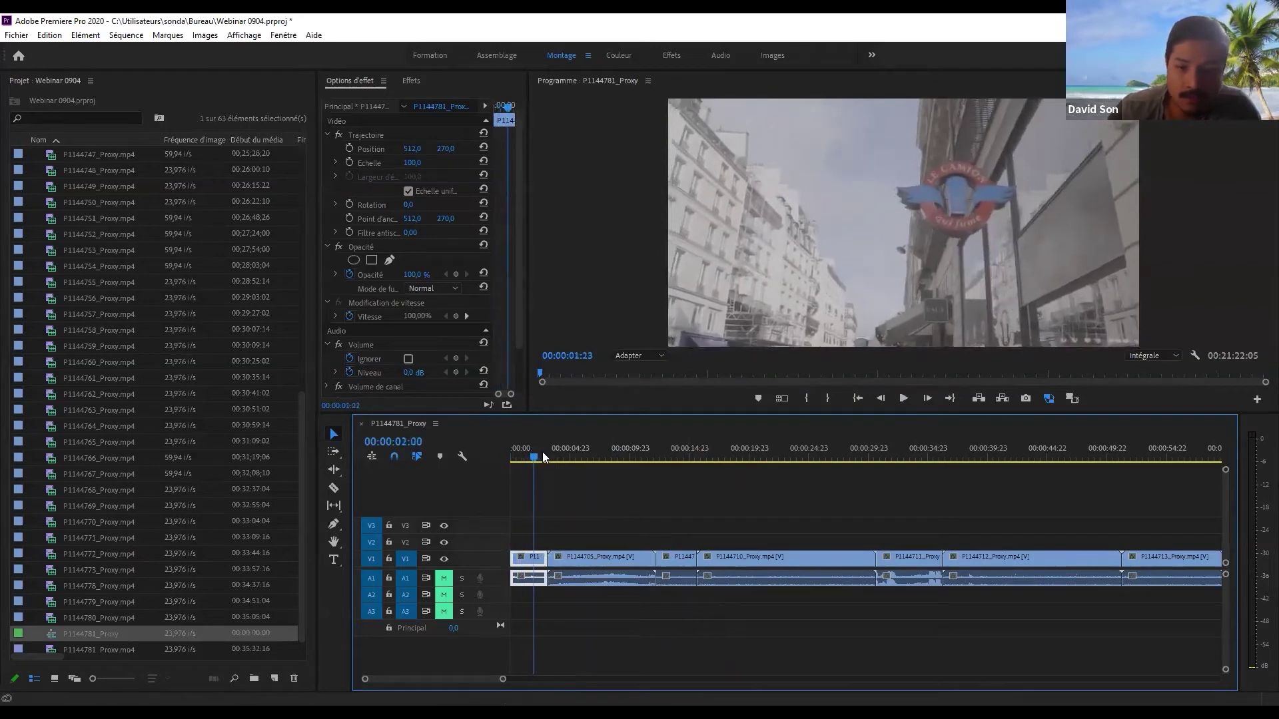
- Ripple-trim the end of P1144703_Proxy.mp4 to 00:00:02:00 and shorten P1144705_Proxy.mp4 at both ends
{"action": "left_click", "coordinate": [519, 453]}
{"action": "left_click_drag", "start_coordinate": [519, 453], "coordinate": [536, 453]}
{"action": "left_click_drag", "start_coordinate": [533, 454], "coordinate": [592, 458]}
{"action": "key", "text": "q"}
{"action": "key", "text": "w"}
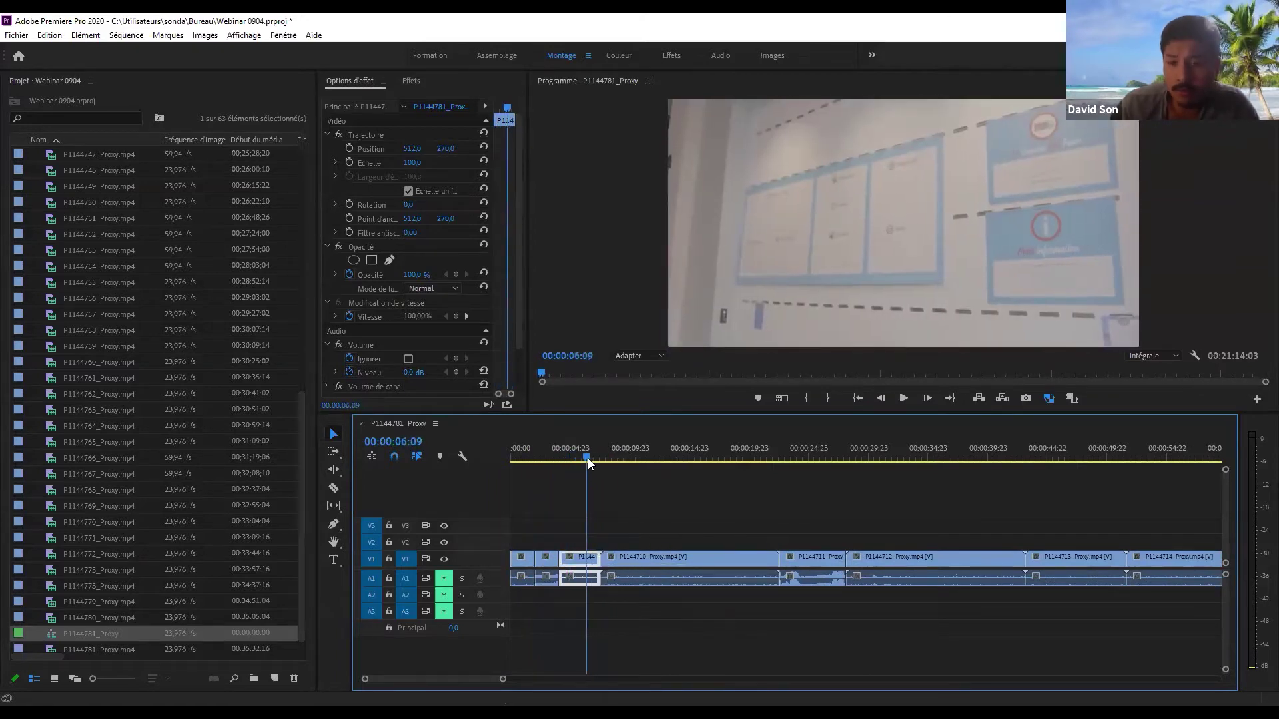
- Ripple-trim the start of P1144708_Proxy.mp4 up to 00:00:06:09 and shorten P1144710_Proxy.mp4 at both ends
{"action": "key", "text": "q"}
{"action": "left_click_drag", "start_coordinate": [585, 458], "coordinate": [655, 458]}
{"action": "key", "text": "q"}
{"action": "key", "text": "w"}
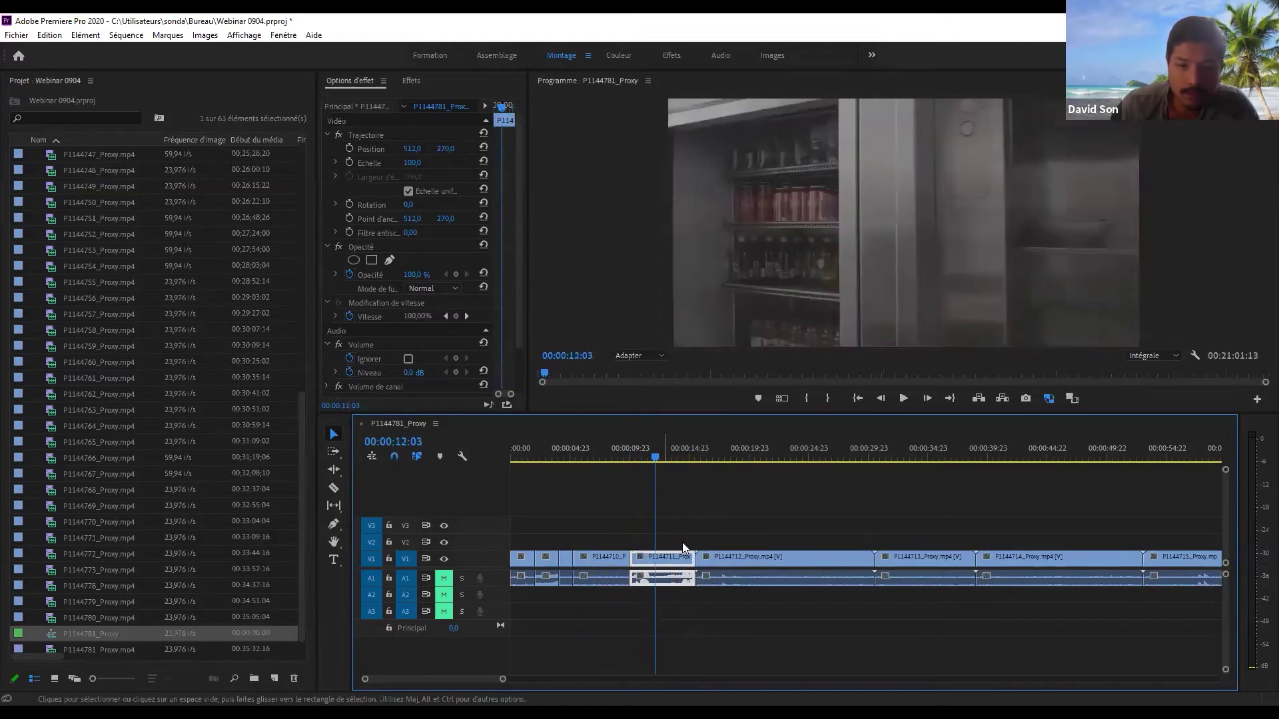
- Delete P1144711_Proxy.mp4 from the sequence without closing its gap, and select the empty space it leaves
{"action": "key", "text": "Delete"}
{"action": "left_click", "coordinate": [674, 561]}
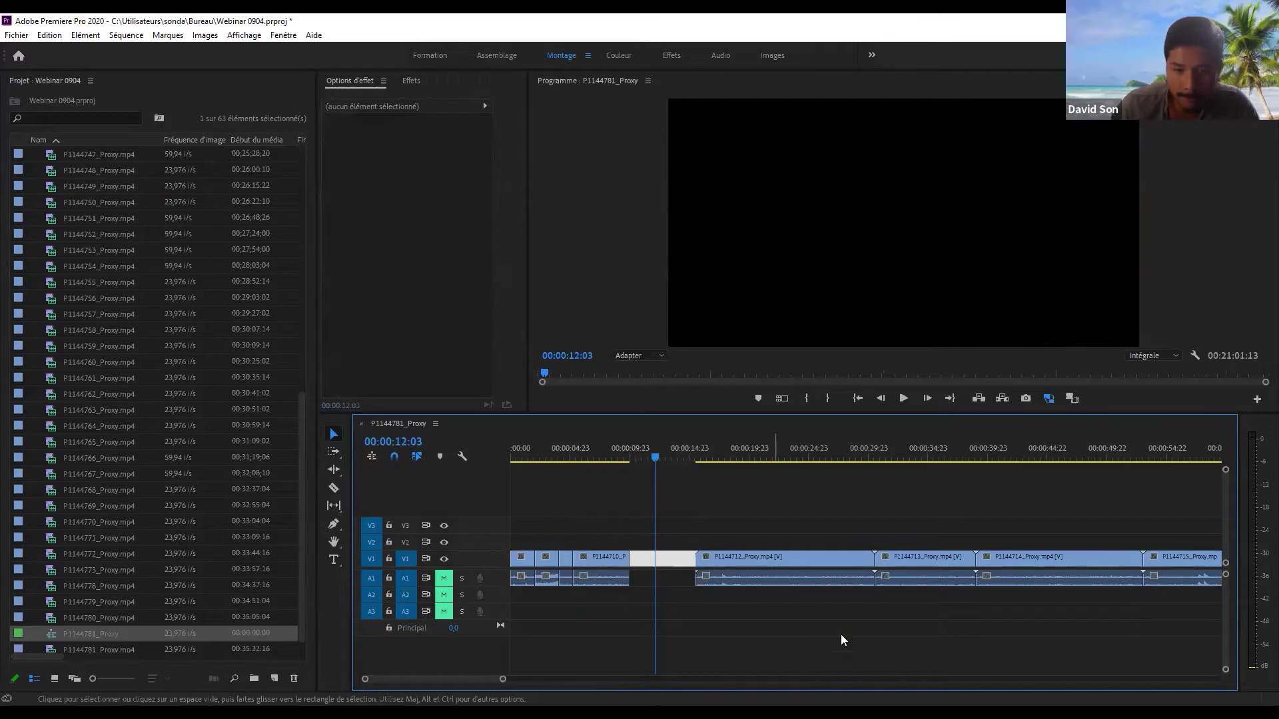
{"action": "left_click", "coordinate": [744, 561]}
{"action": "left_click", "coordinate": [675, 561]}
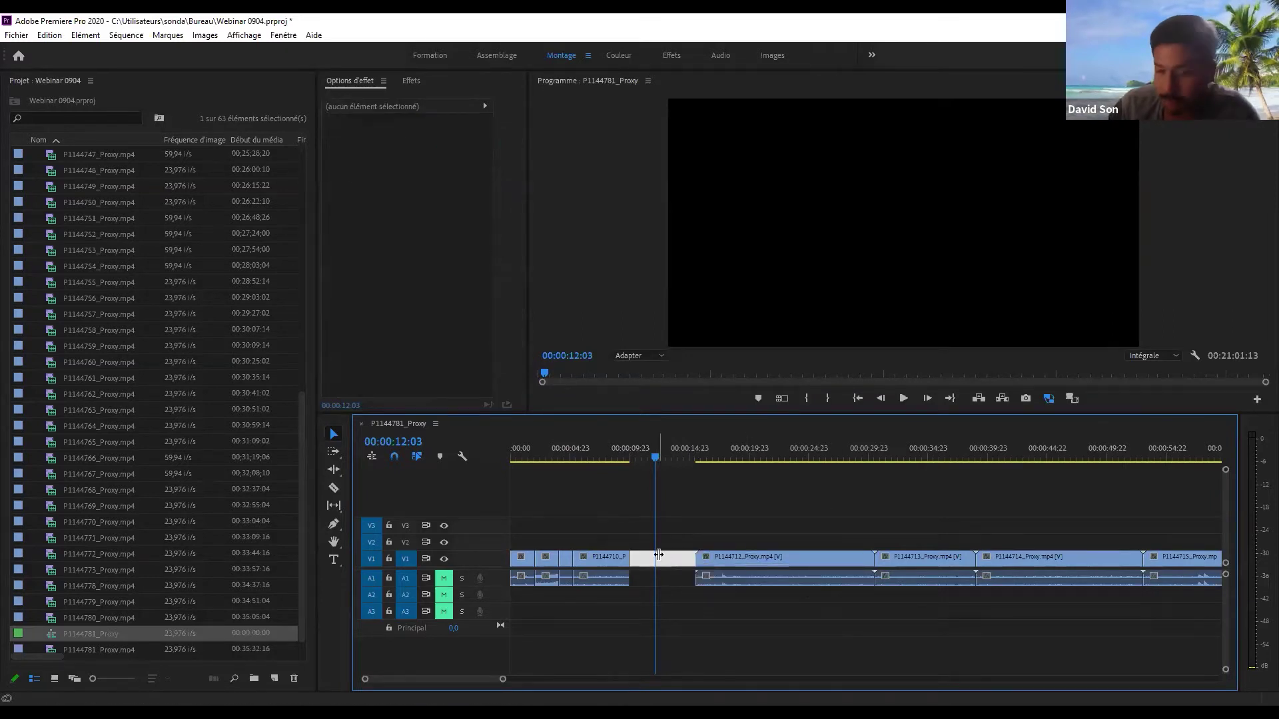
{"action": "key", "text": "="}
{"action": "left_click", "coordinate": [834, 539]}
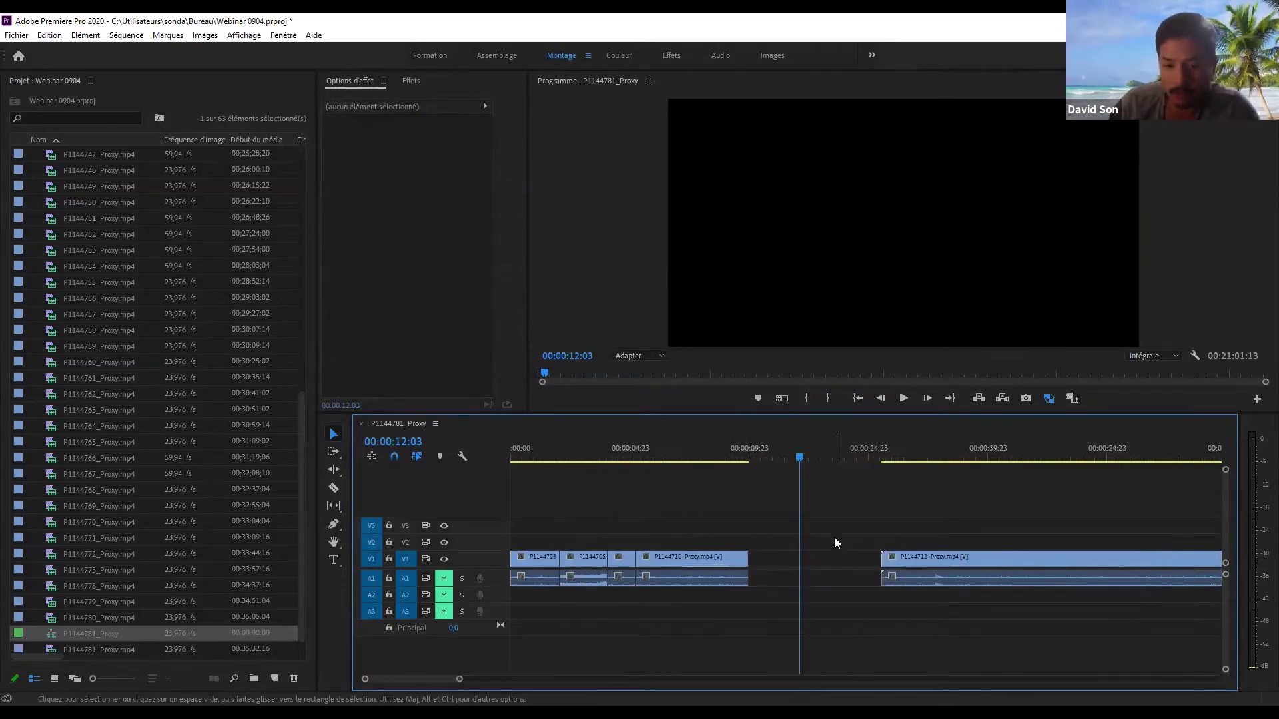
{"action": "left_click", "coordinate": [827, 558]}
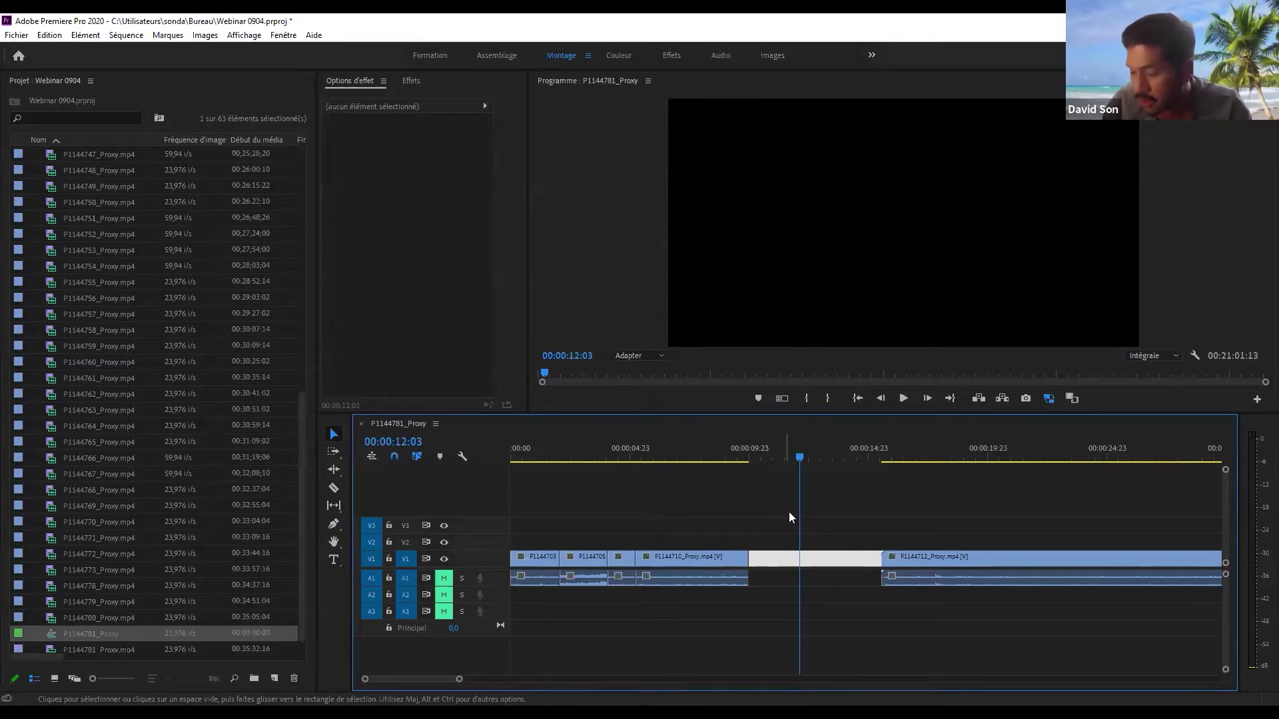
{"action": "left_click", "coordinate": [857, 539]}
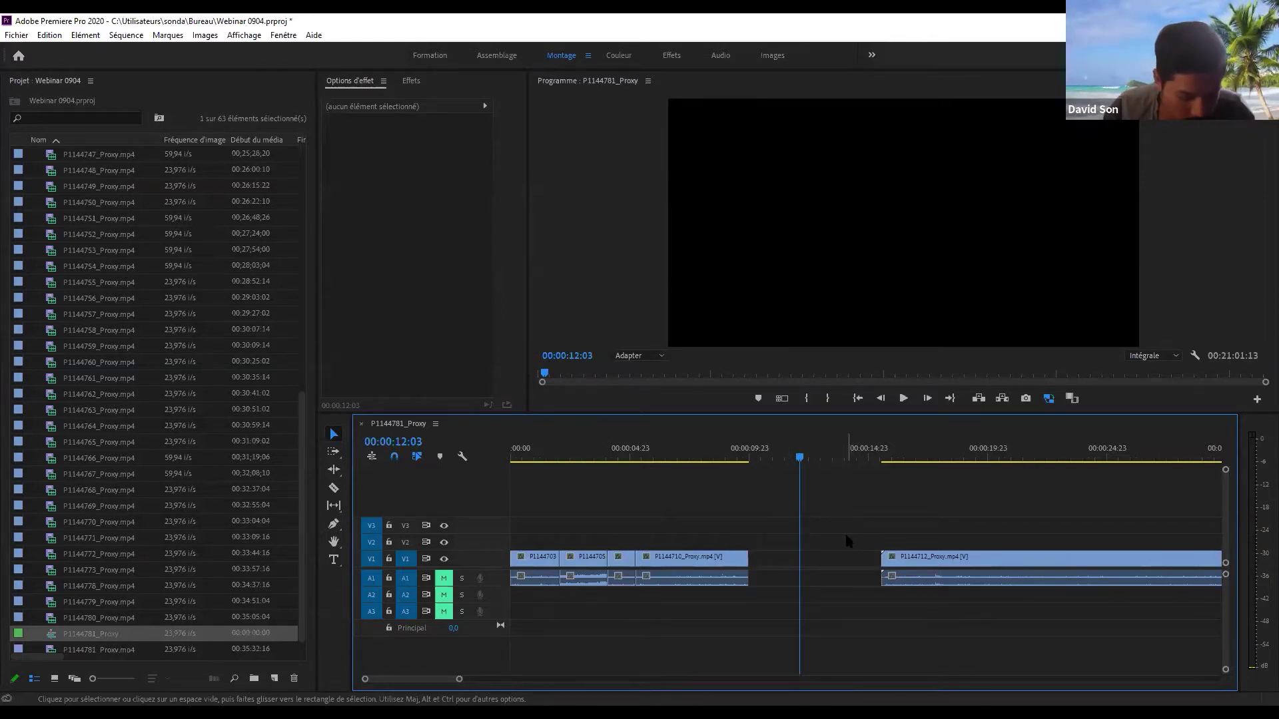
- Undo and redo the deletion of P1144711_Proxy.mp4, and ripple-delete the empty gap before P1144712_Proxy.mp4
{"action": "key", "text": "ctrl+z"}
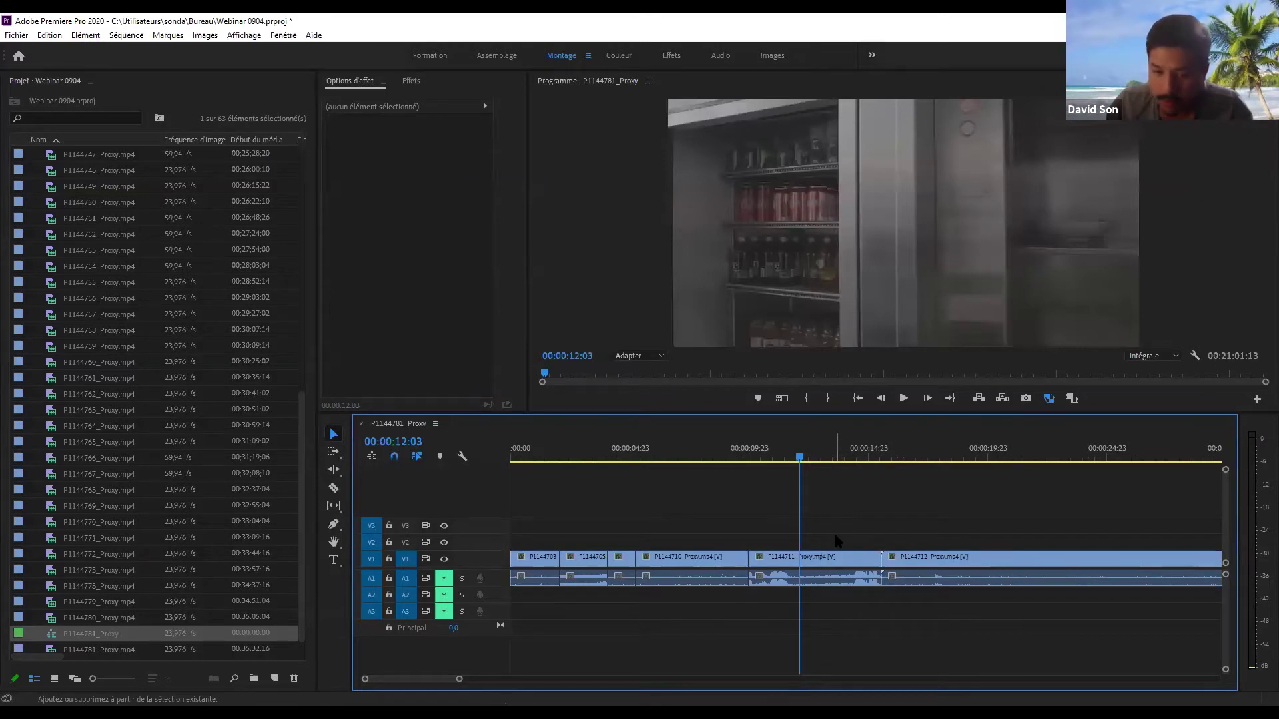
{"action": "key", "text": "ctrl+shift+z"}
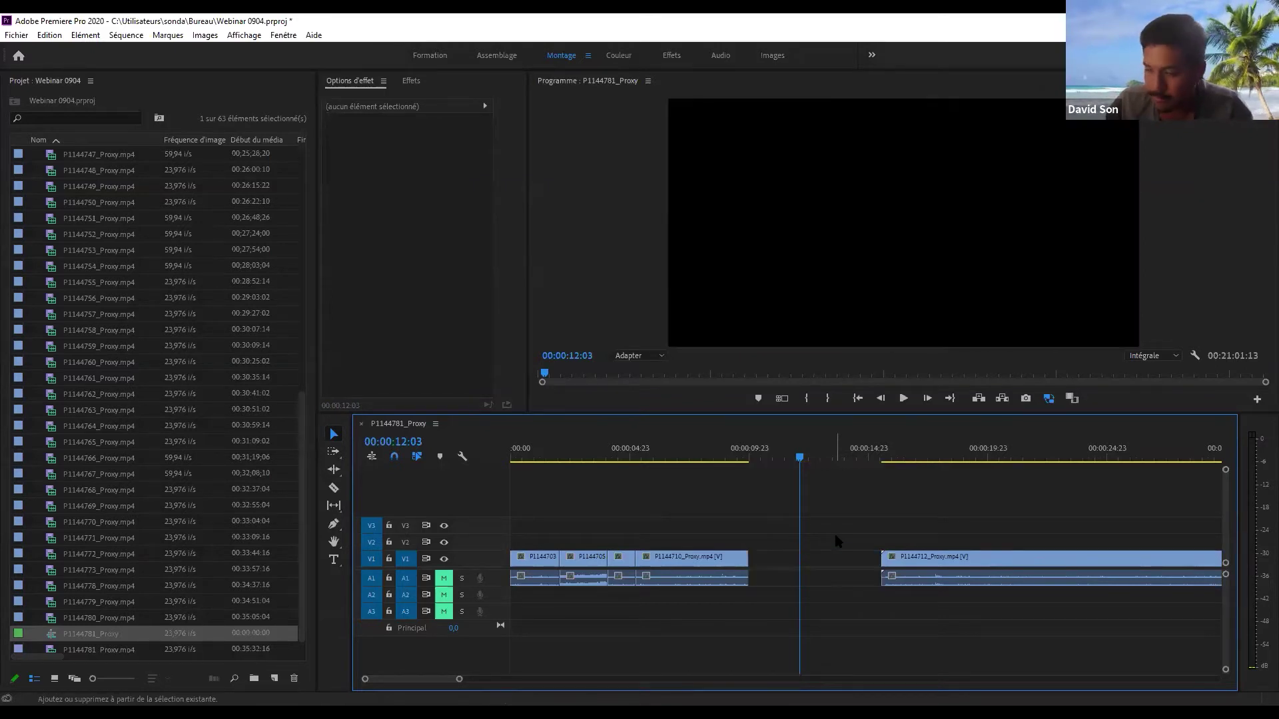
{"action": "left_click", "coordinate": [857, 558]}
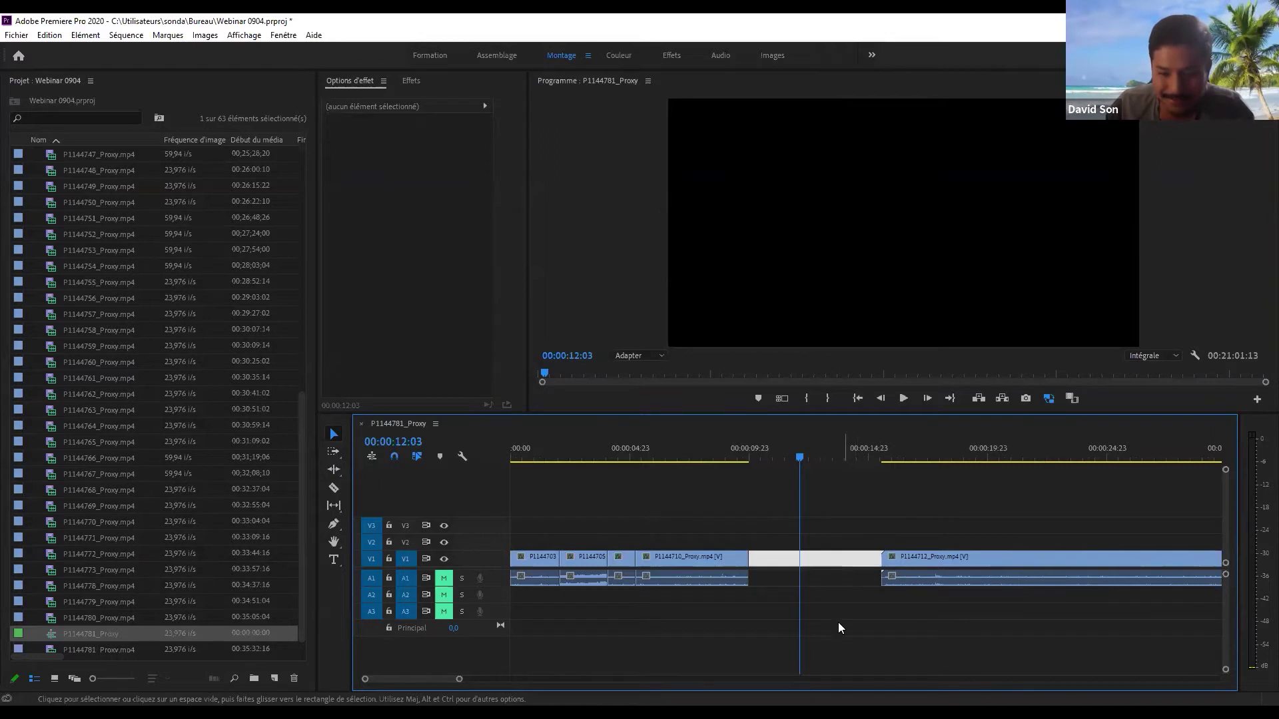
{"action": "key", "text": "Delete"}
{"action": "key", "text": "minus"}
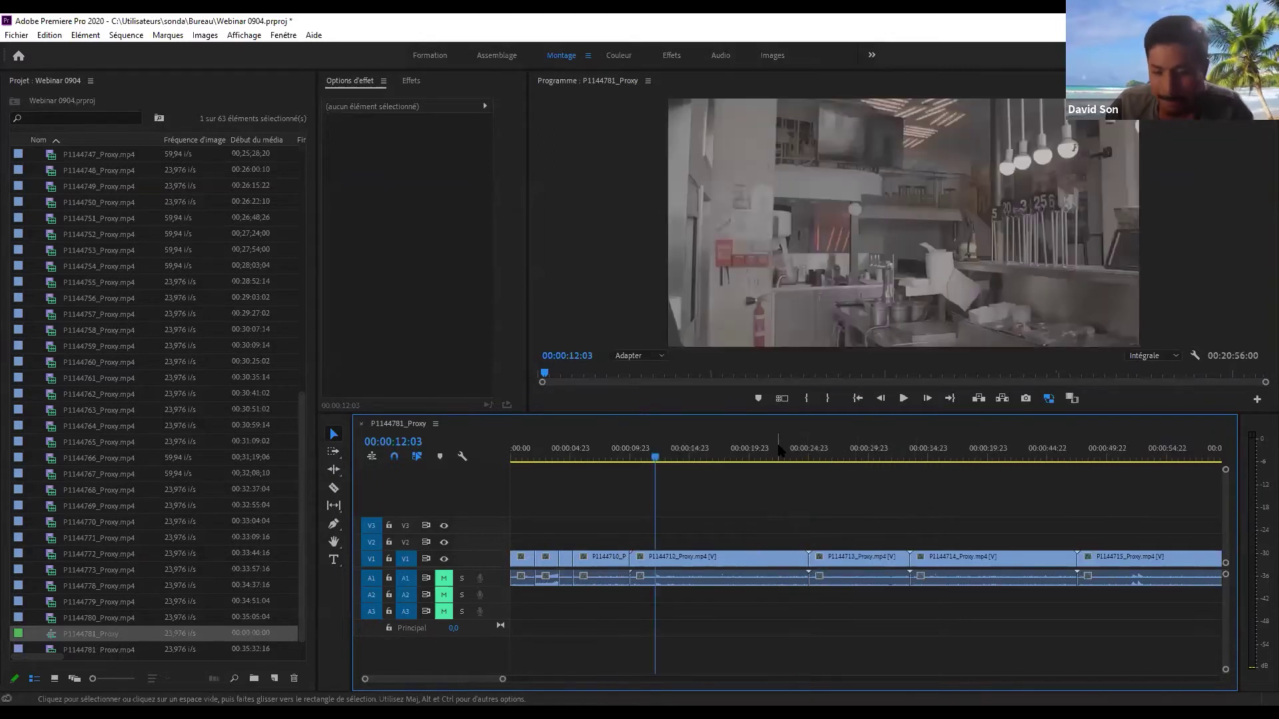
- Place the playhead at 00:00:12:12 and zoom the timeline out until the whole sequence fits in view
{"action": "mouse_move", "coordinate": [677, 451]}
{"action": "left_mouse_down"}
{"action": "mouse_move", "coordinate": [632, 451]}
{"action": "mouse_move", "coordinate": [660, 451]}
{"action": "left_mouse_up"}
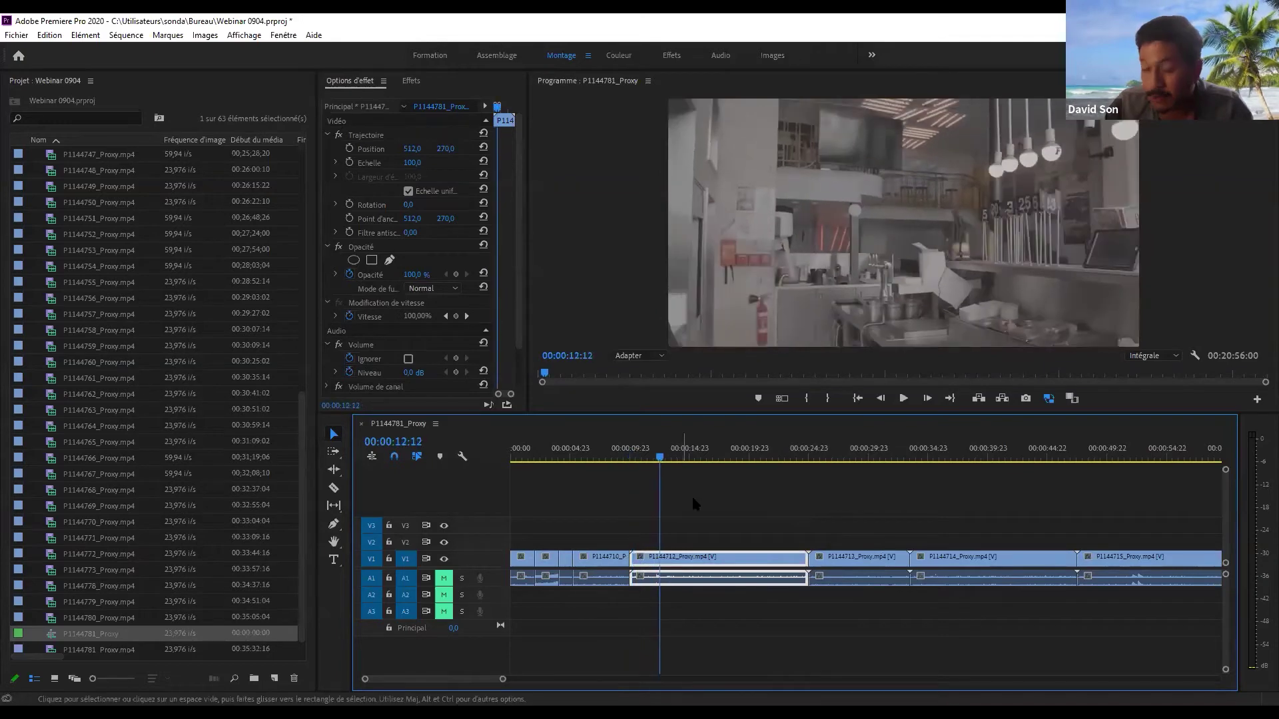
{"action": "left_click", "coordinate": [694, 516]}
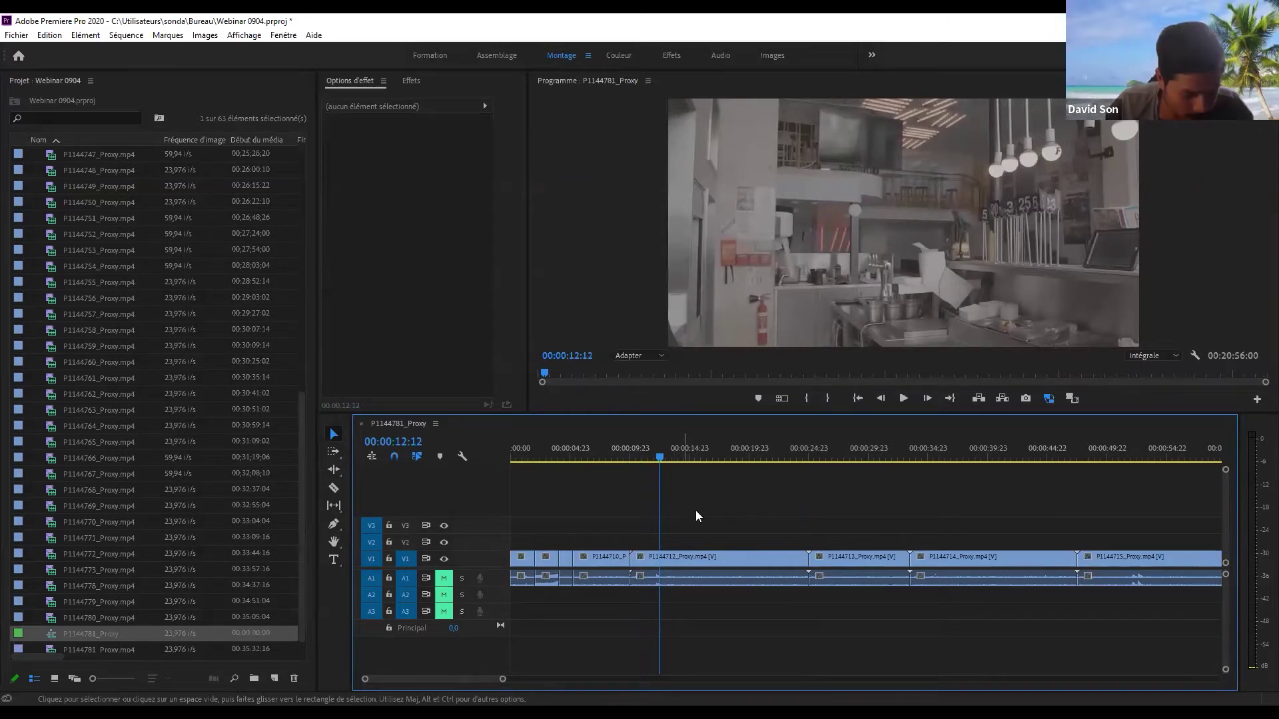
{"action": "key", "text": "equal"}
{"action": "key", "text": "equal"}
{"action": "key", "text": "minus"}
{"action": "key", "text": "minus"}
{"action": "key", "text": "minus"}
{"action": "key", "text": "minus"}
{"action": "key", "text": "minus"}
{"action": "key", "text": "minus"}
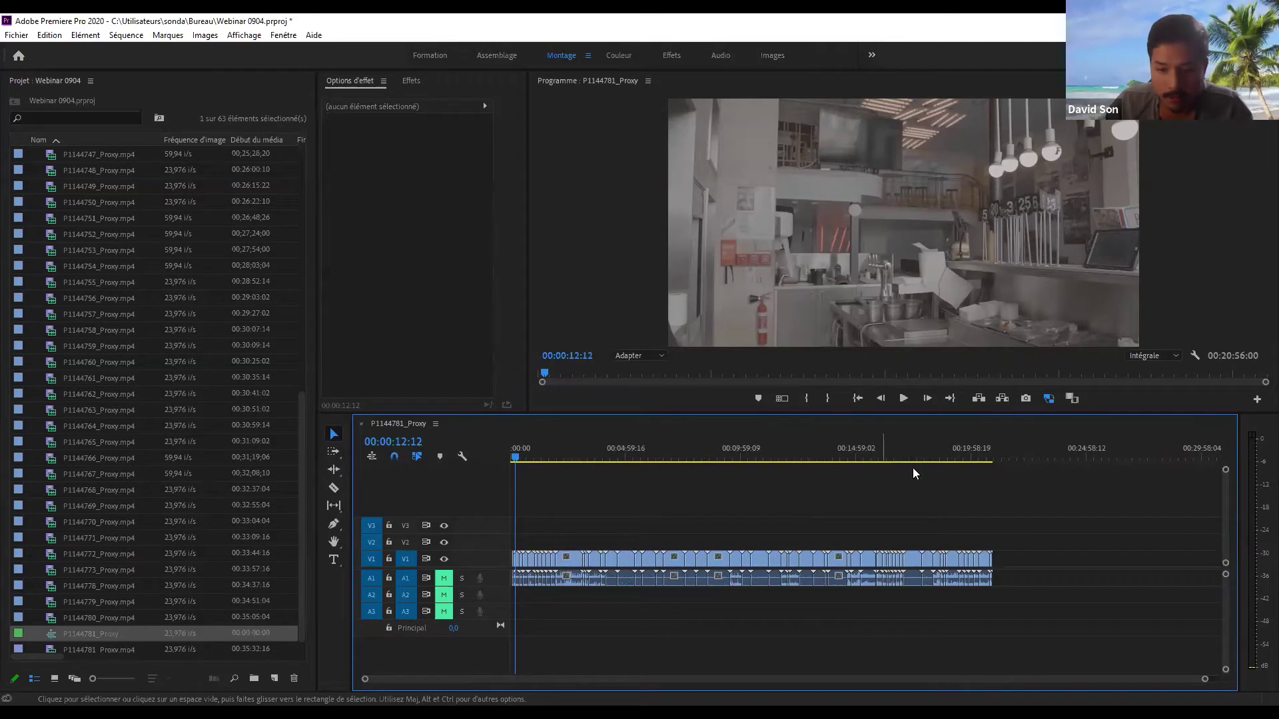
- Place the playhead at 00:04:49:14 and zoom the timeline in on P1144736_Proxy.mp4
{"action": "left_click", "coordinate": [622, 453]}
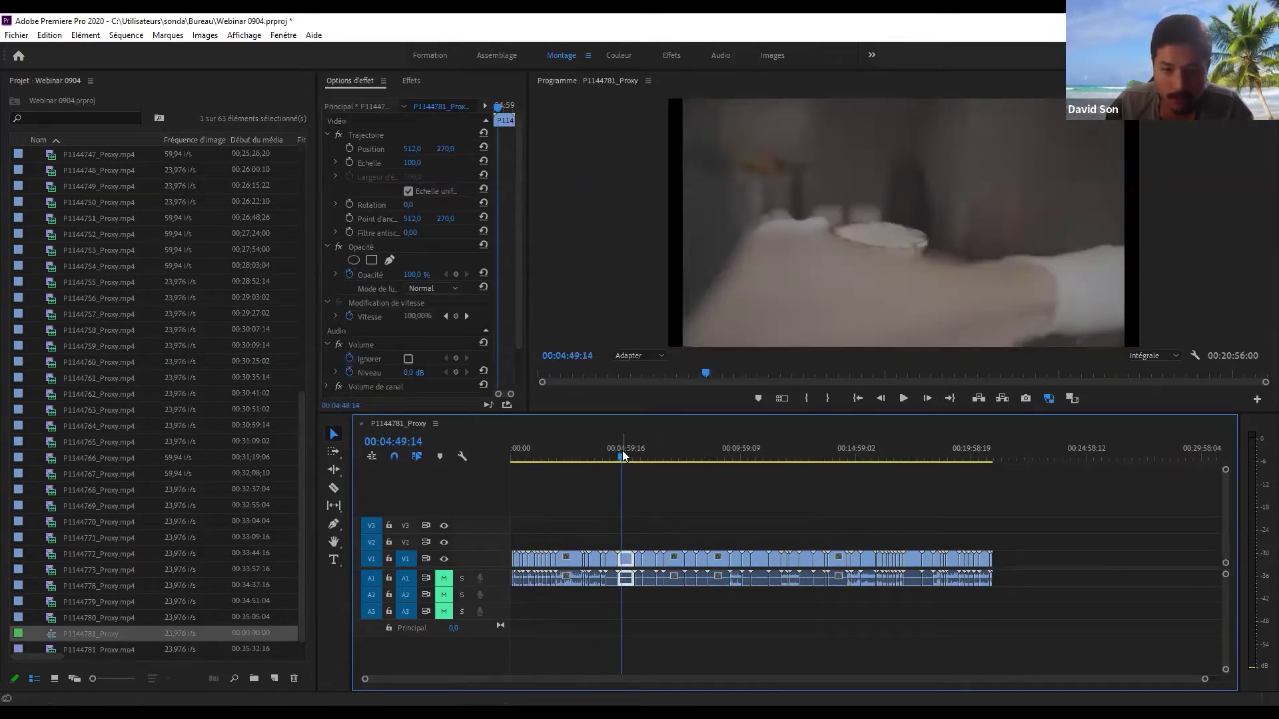
{"action": "key", "text": "equal"}
{"action": "key", "text": "equal"}
{"action": "key", "text": "equal"}
{"action": "key", "text": "equal"}
{"action": "key", "text": "equal"}
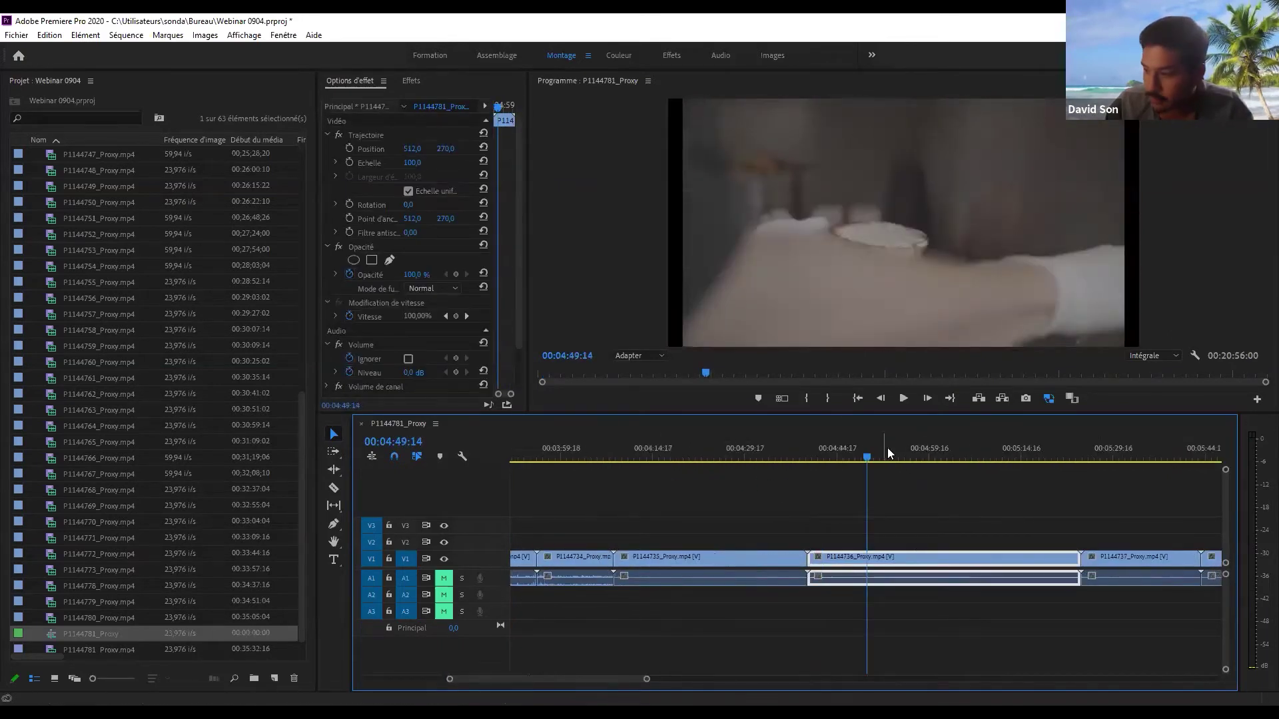
- Zoom the timeline out and back in around the playhead to view P1144736_Proxy.mp4 at several magnifications
{"action": "left_click", "coordinate": [941, 496]}
{"action": "key", "text": "minus"}
{"action": "key", "text": "minus"}
{"action": "key", "text": "minus"}
{"action": "key", "text": "minus"}
{"action": "key", "text": "minus"}
{"action": "key", "text": "equal"}
{"action": "key", "text": "equal"}
{"action": "key", "text": "equal"}
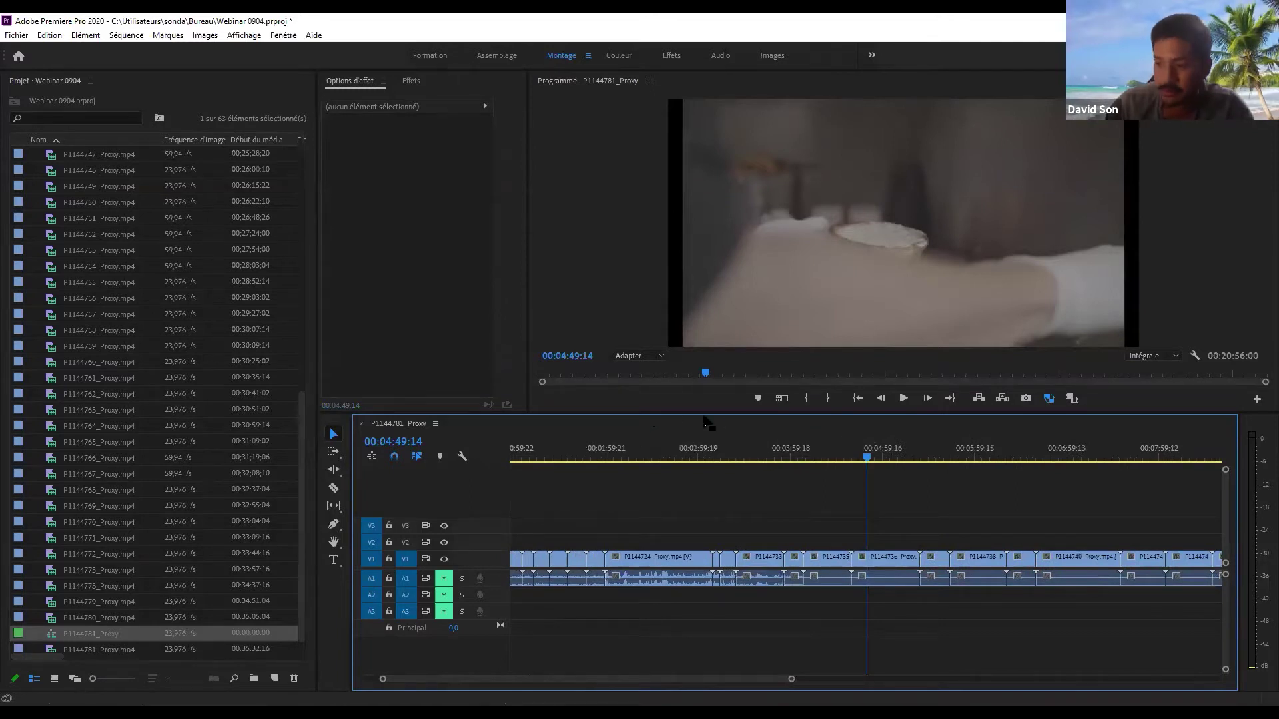
{"action": "key", "text": "minus"}
{"action": "key", "text": "minus"}
{"action": "key", "text": "equal"}
{"action": "key", "text": "equal"}
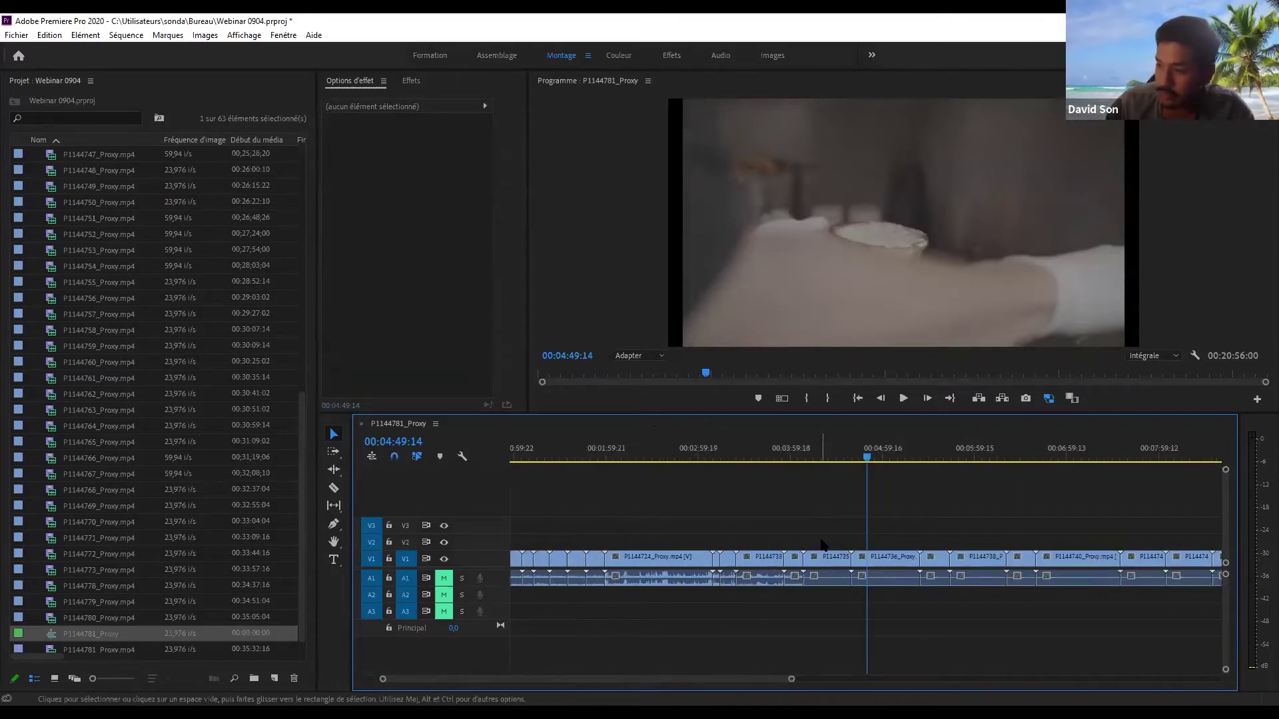
{"action": "key", "text": "equal"}
{"action": "key", "text": "equal"}
{"action": "key", "text": "equal"}
{"action": "key", "text": "equal"}
{"action": "left_click", "coordinate": [902, 560]}
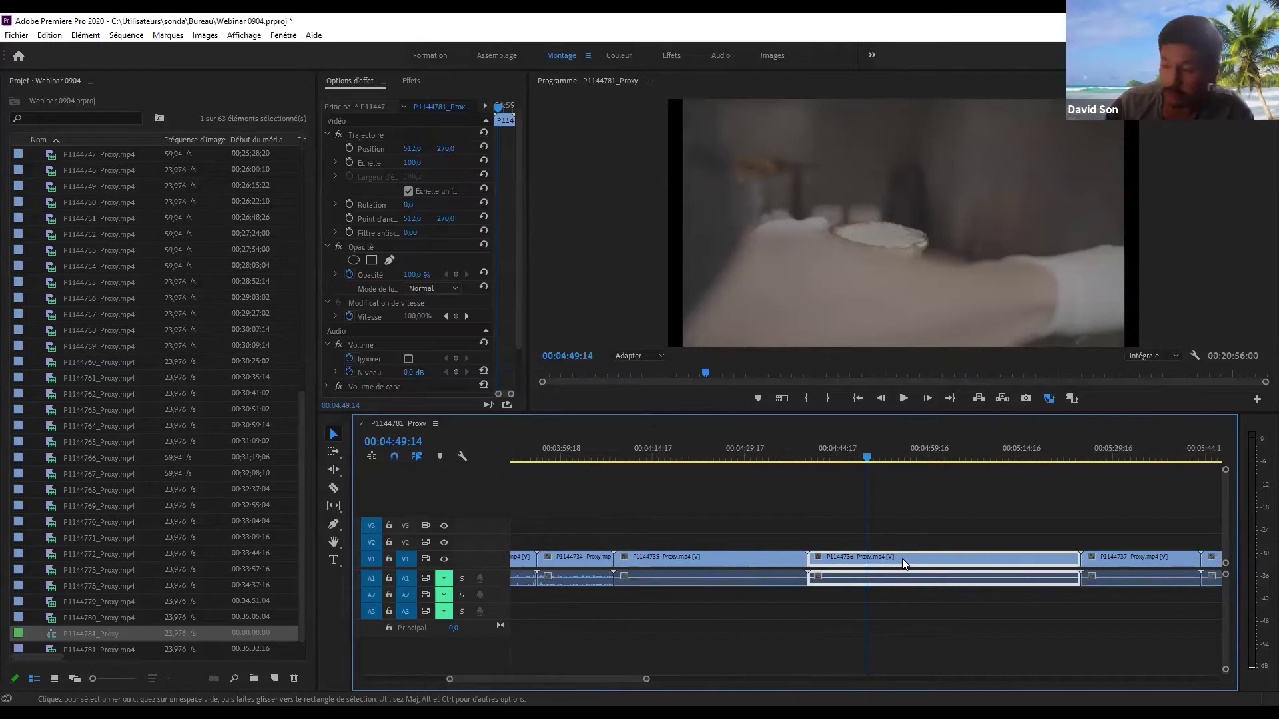
{"action": "key", "text": "equal"}
{"action": "key", "text": "equal"}
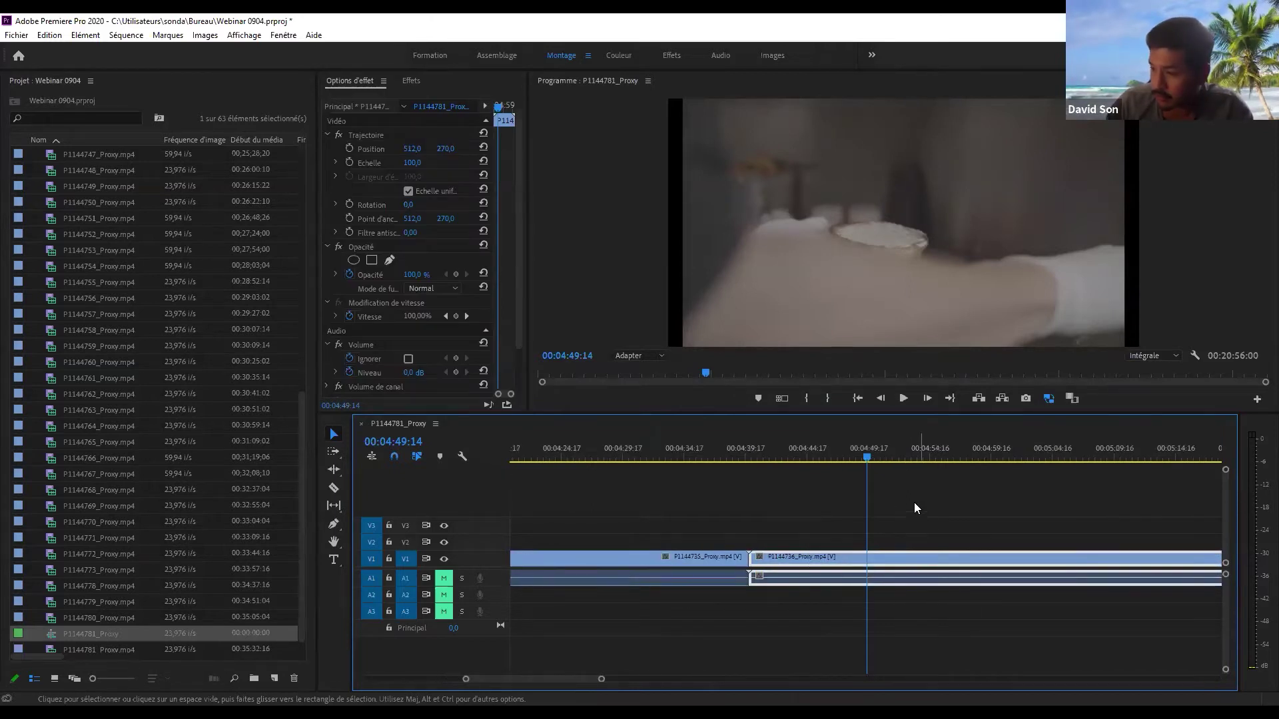
- Cut P1144736_Proxy.mp4 near 00:04:49 and at 00:04:53:00 with the Razor tool, and return to the Selection tool
{"action": "key", "text": "minus"}
{"action": "key", "text": "minus"}
{"action": "mouse_move", "coordinate": [878, 453]}
{"action": "left_mouse_down"}
{"action": "mouse_move", "coordinate": [837, 456]}
{"action": "mouse_move", "coordinate": [927, 455]}
{"action": "mouse_move", "coordinate": [877, 457]}
{"action": "mouse_move", "coordinate": [906, 457]}
{"action": "mouse_move", "coordinate": [892, 457]}
{"action": "left_mouse_up"}
{"action": "key", "text": "c"}
{"action": "left_click", "coordinate": [865, 563]}
{"action": "key", "text": "v"}
{"action": "key", "text": "equal"}
{"action": "key", "text": "equal"}
{"action": "key", "text": "ctrl+k"}
{"action": "key", "text": "c"}
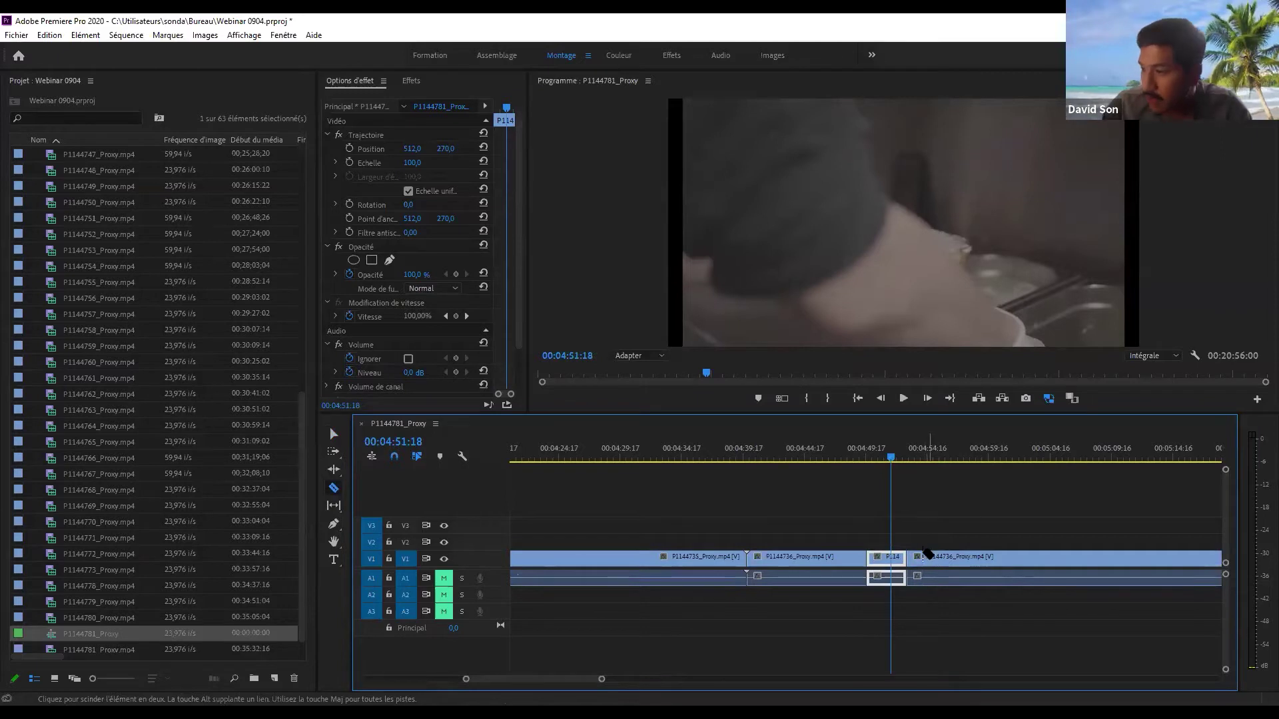
{"action": "key", "text": "minus"}
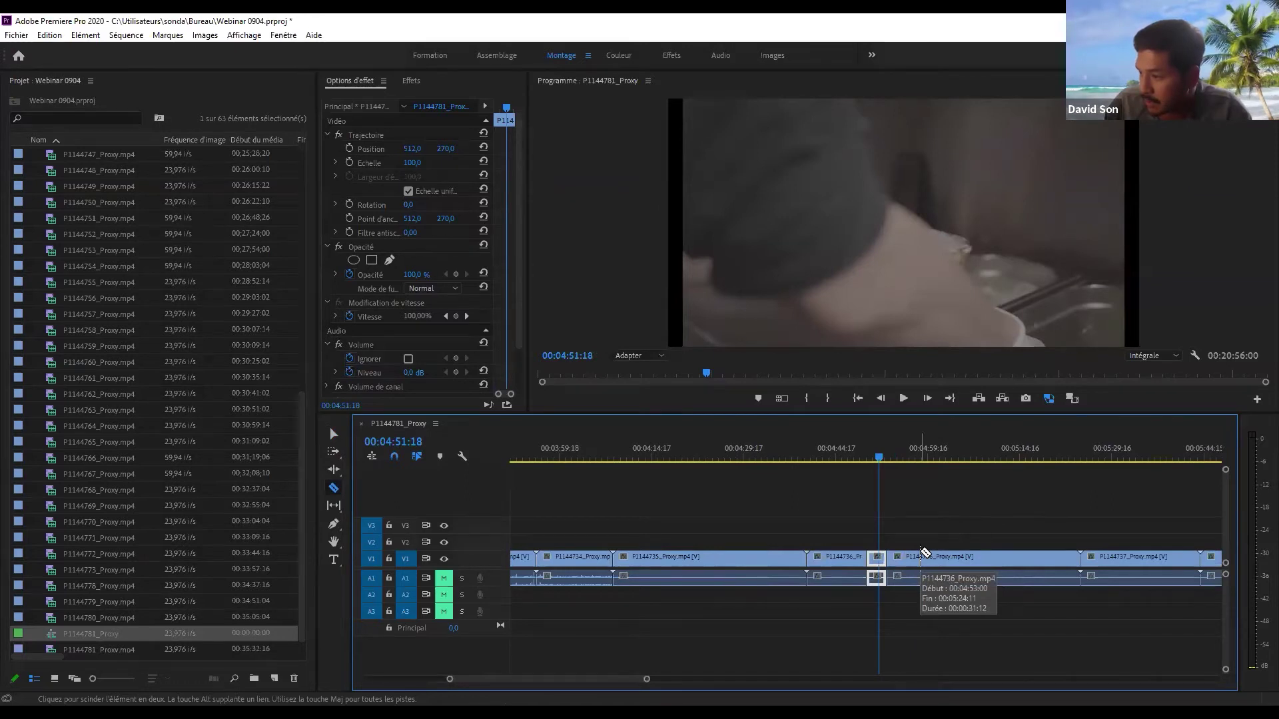
{"action": "key", "text": "equal"}
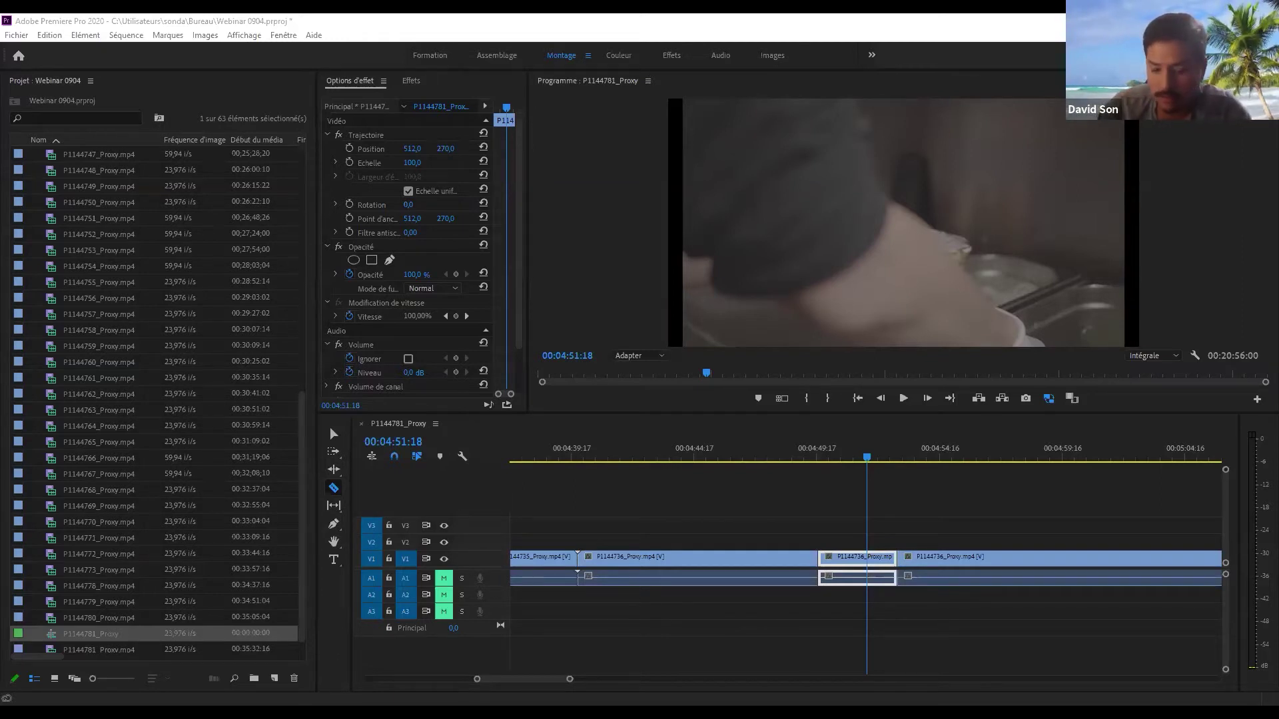
{"action": "key", "text": "v"}
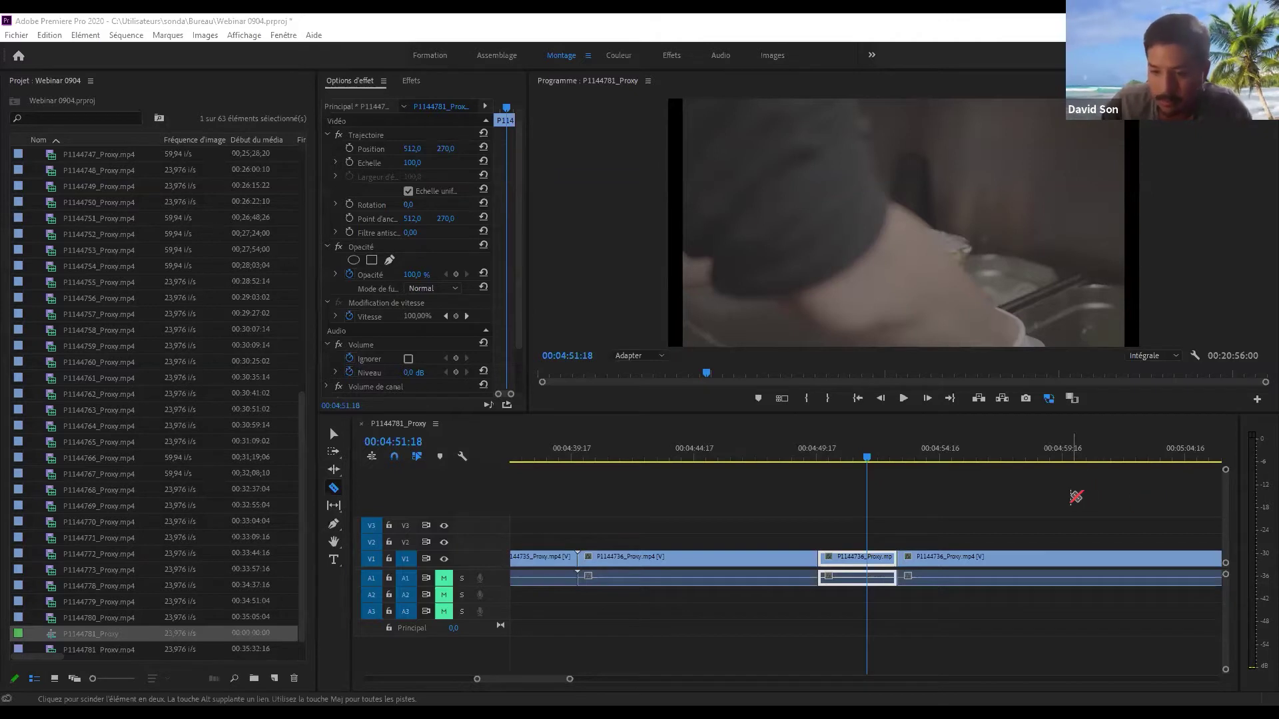
- Play the cut section of P1144736_Proxy.mp4 and move the playhead back to 00:04:45:06
{"action": "left_click", "coordinate": [1064, 518]}
{"action": "key", "text": "minus"}
{"action": "key", "text": "minus"}
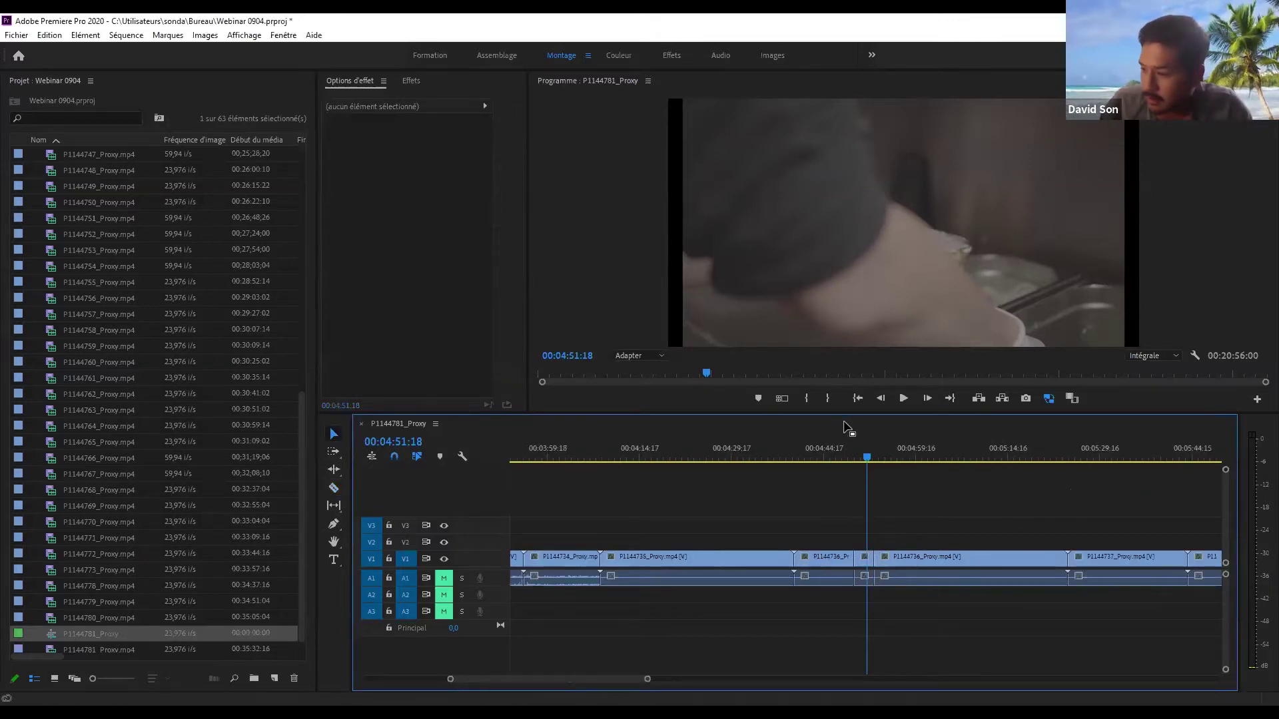
{"action": "key", "text": "space"}
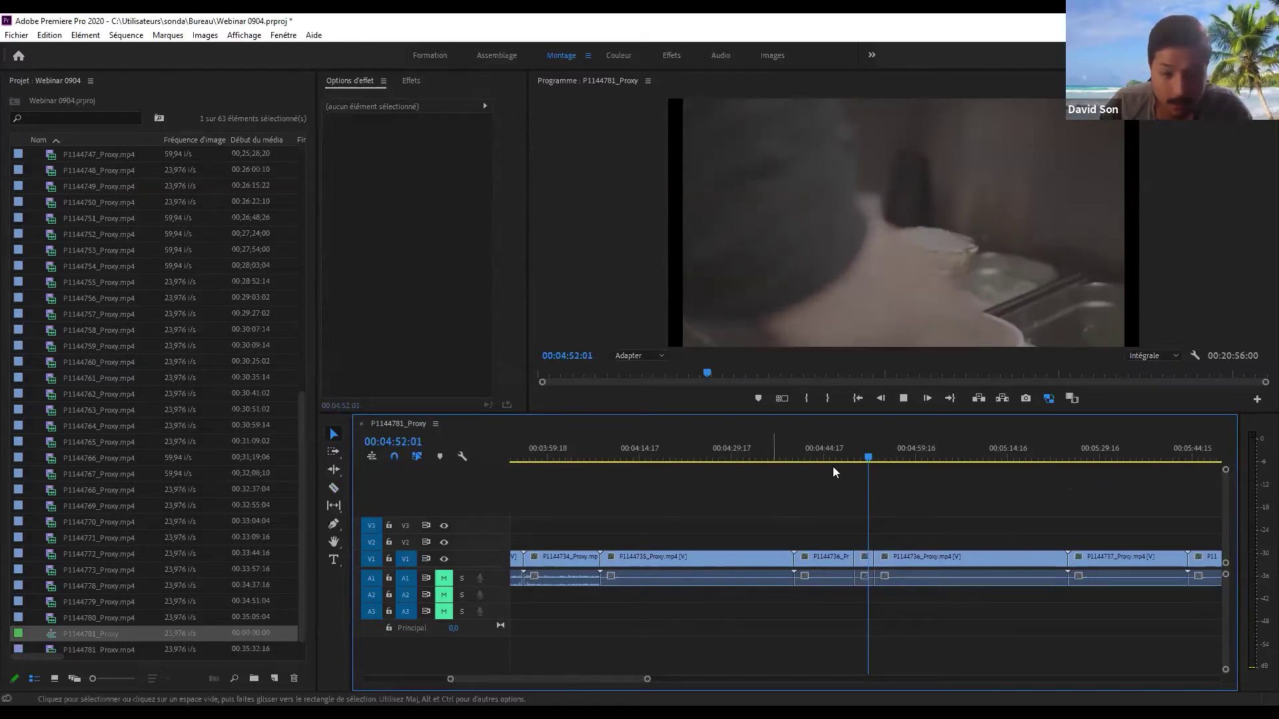
{"action": "left_click", "coordinate": [827, 453]}
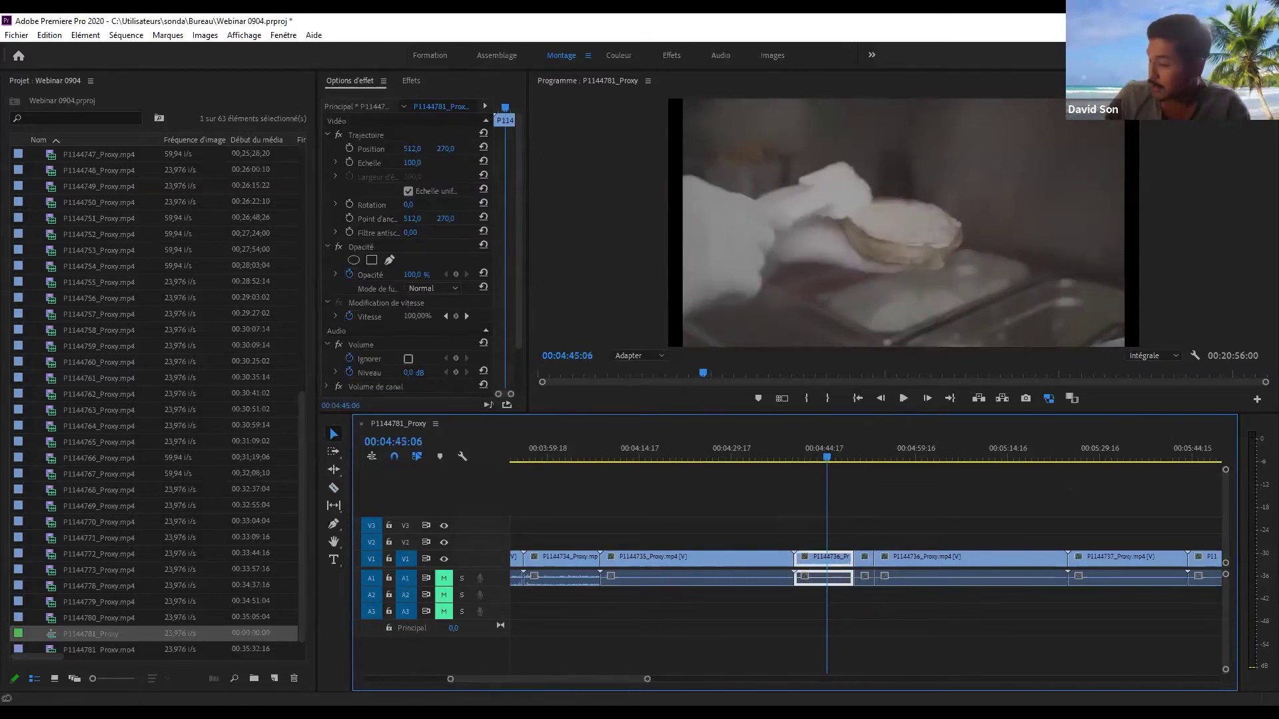
{"action": "key", "text": "ctrl+r"}
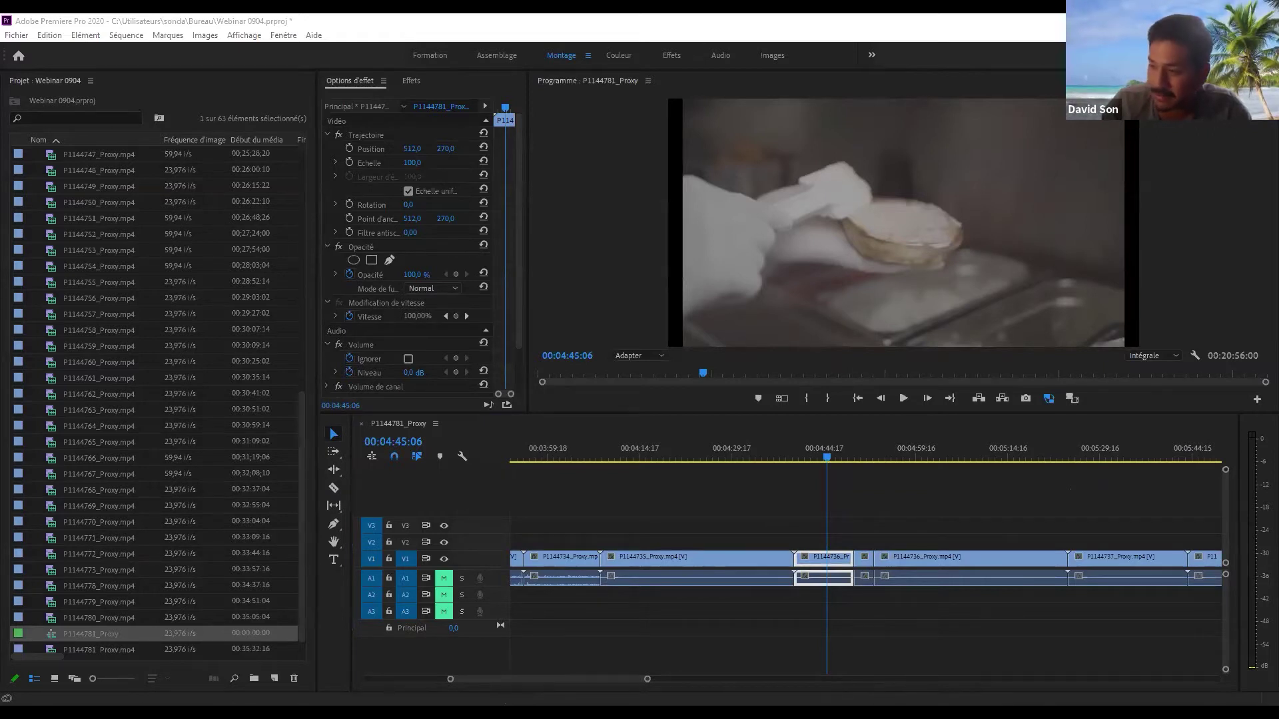
- View the whole sequence, and return the playhead to 00:00:00:00 with the timeline zoomed in on the first clips
{"action": "left_click", "coordinate": [711, 528]}
{"action": "key", "text": "minus"}
{"action": "key", "text": "minus"}
{"action": "left_click", "coordinate": [812, 454]}
{"action": "left_click", "coordinate": [808, 454]}
{"action": "key", "text": "minus"}
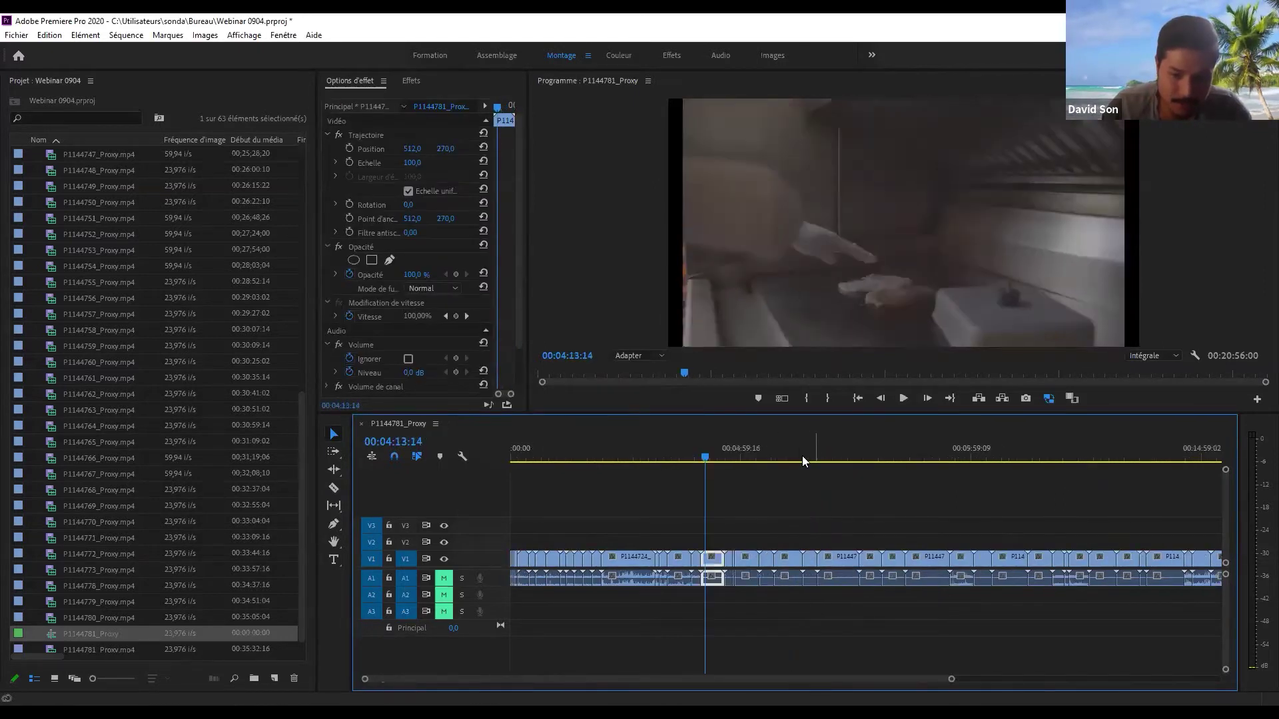
{"action": "key", "text": "minus"}
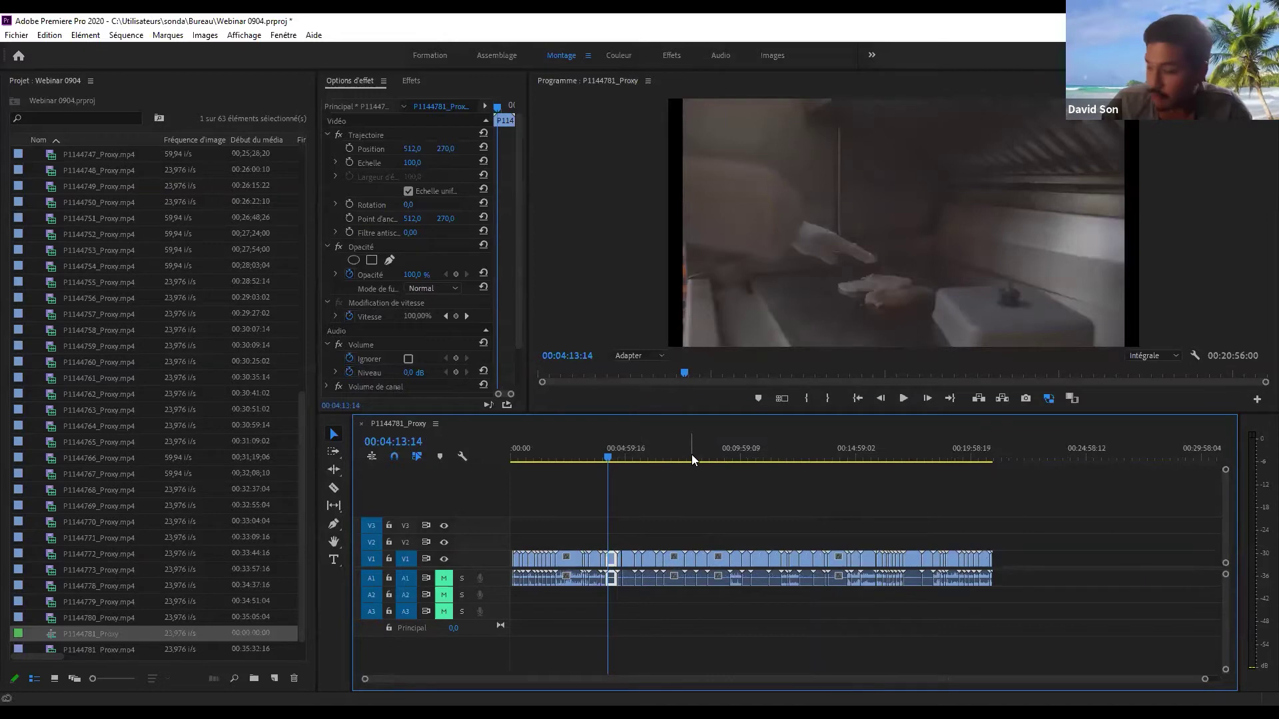
{"action": "left_click", "coordinate": [513, 454]}
{"action": "key", "text": "equal"}
{"action": "key", "text": "equal"}
{"action": "key", "text": "equal"}
{"action": "key", "text": "equal"}
{"action": "key", "text": "equal"}
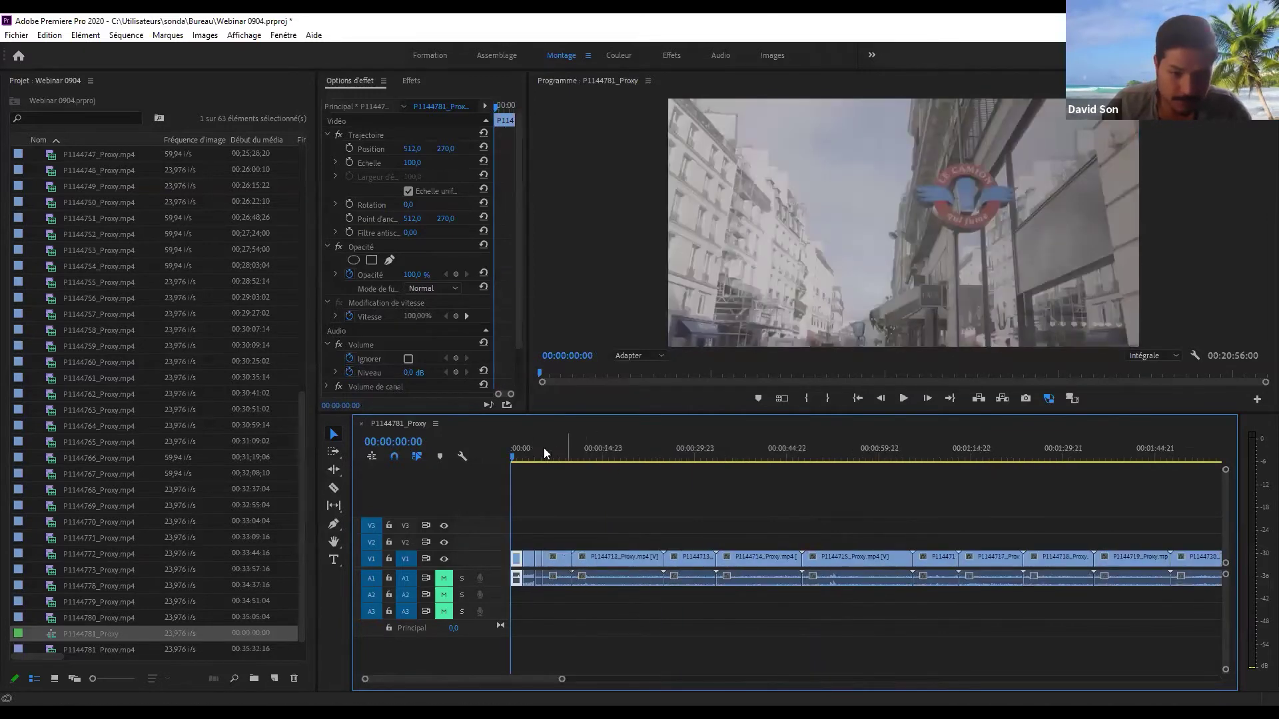
- Ripple-trim both ends of P1144712_Proxy.mp4, keeping only a short section of the clip
{"action": "left_click_drag", "start_coordinate": [558, 454], "coordinate": [716, 459]}
{"action": "key", "text": "q"}
{"action": "key", "text": "w"}
{"action": "key", "text": "w"}
- Play P1144713_Proxy.mp4 and ripple-trim its end to 00:00:14:10
{"action": "left_click", "coordinate": [668, 452]}
{"action": "key", "text": "space"}
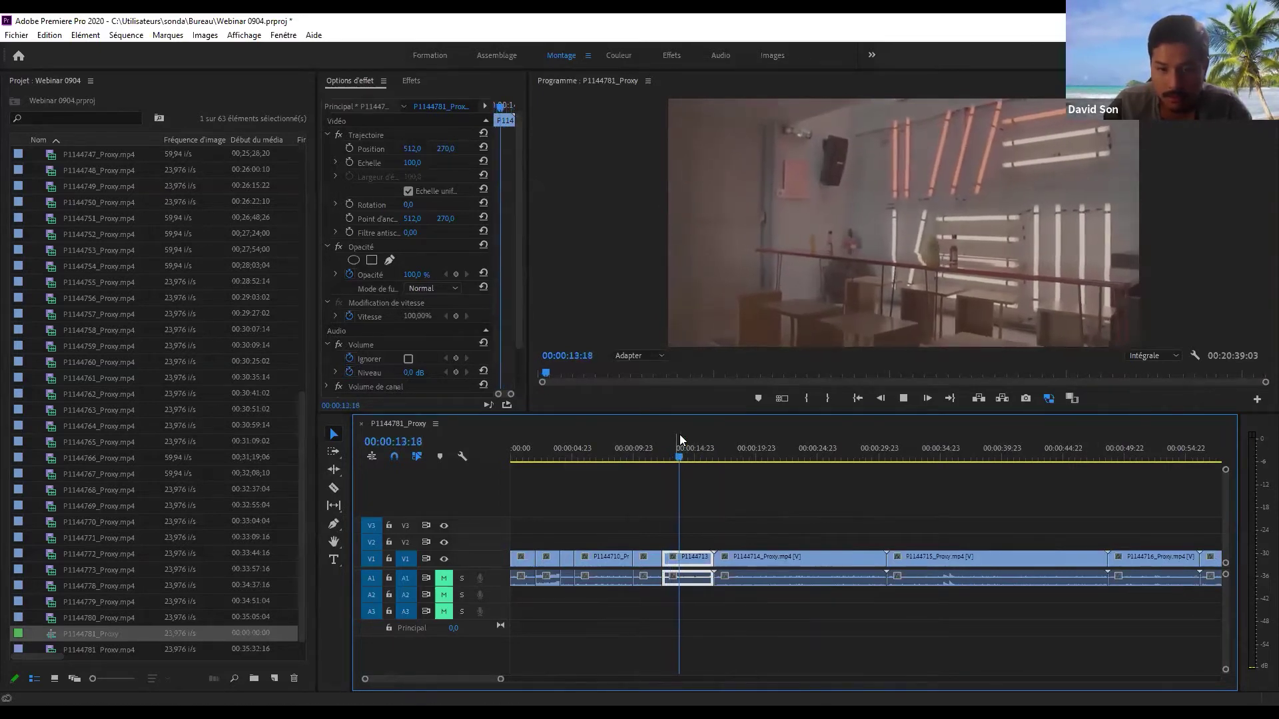
{"action": "key", "text": "space"}
{"action": "key", "text": "w"}
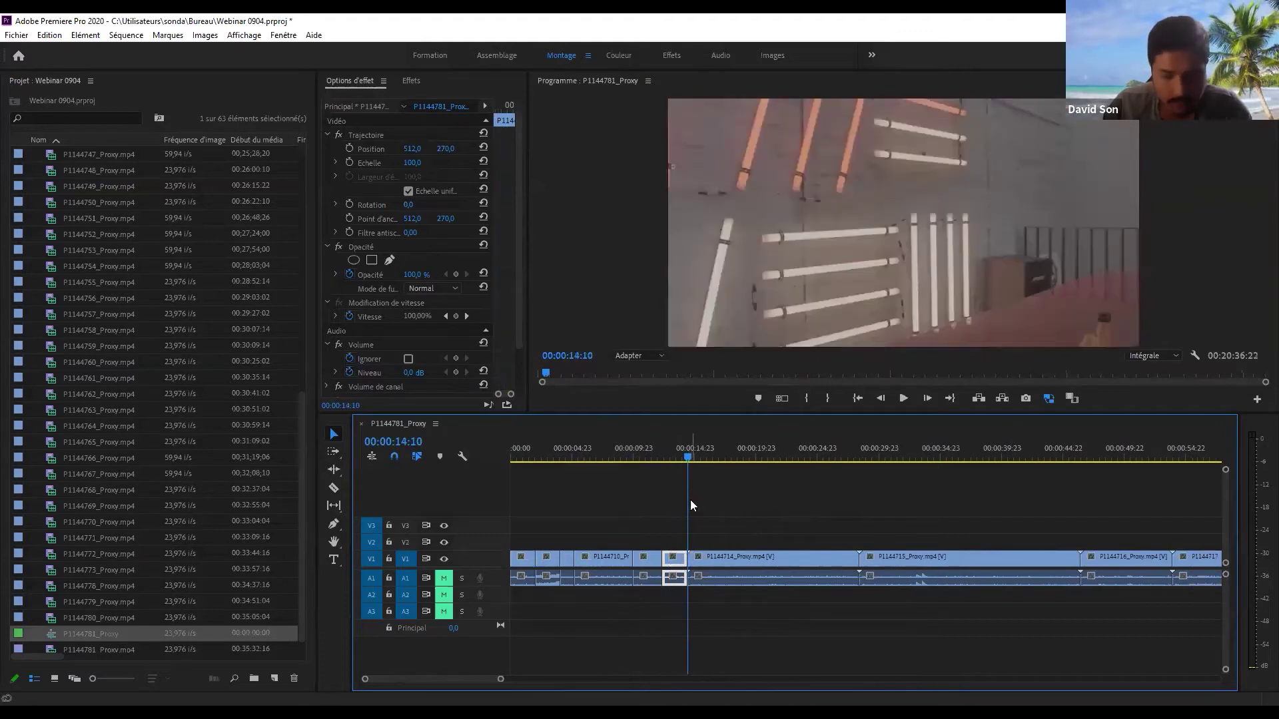
- Ripple-trim P1144714_Proxy.mp4 so that only a section of about two seconds remains
{"action": "mouse_move", "coordinate": [686, 460]}
{"action": "left_mouse_down"}
{"action": "mouse_move", "coordinate": [669, 444]}
{"action": "mouse_move", "coordinate": [691, 442]}
{"action": "left_mouse_up"}
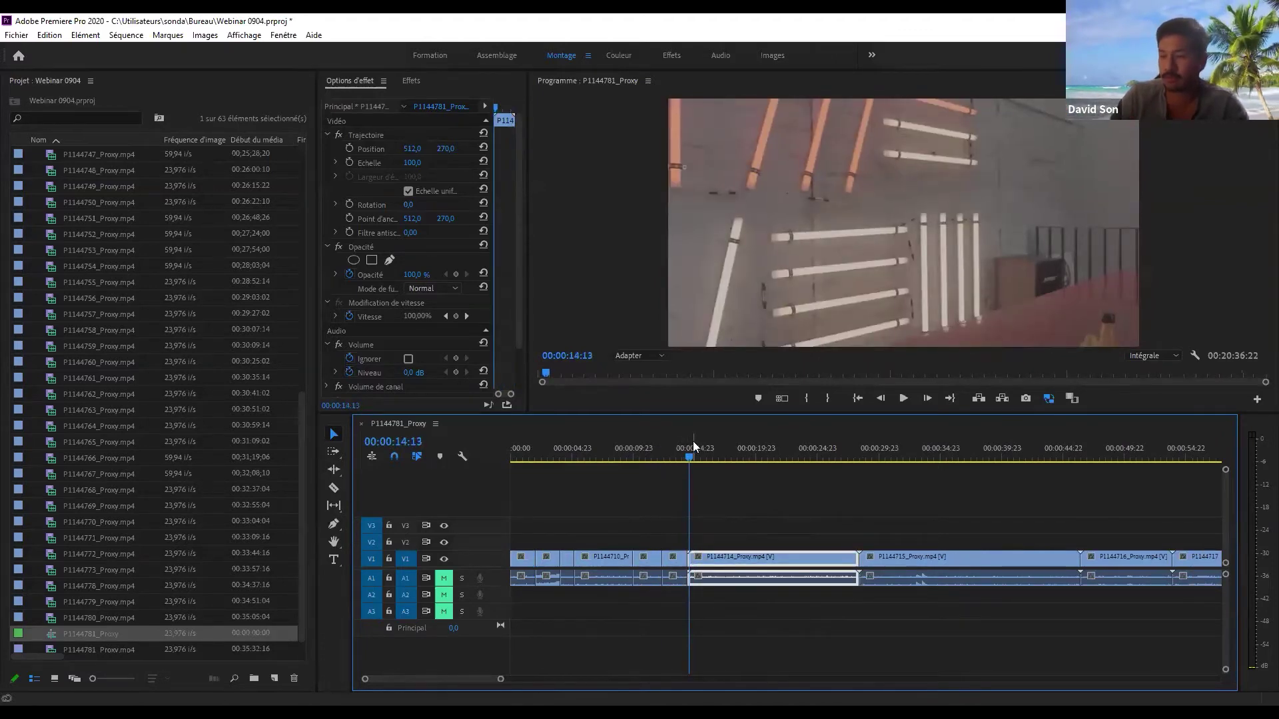
{"action": "left_click", "coordinate": [756, 493]}
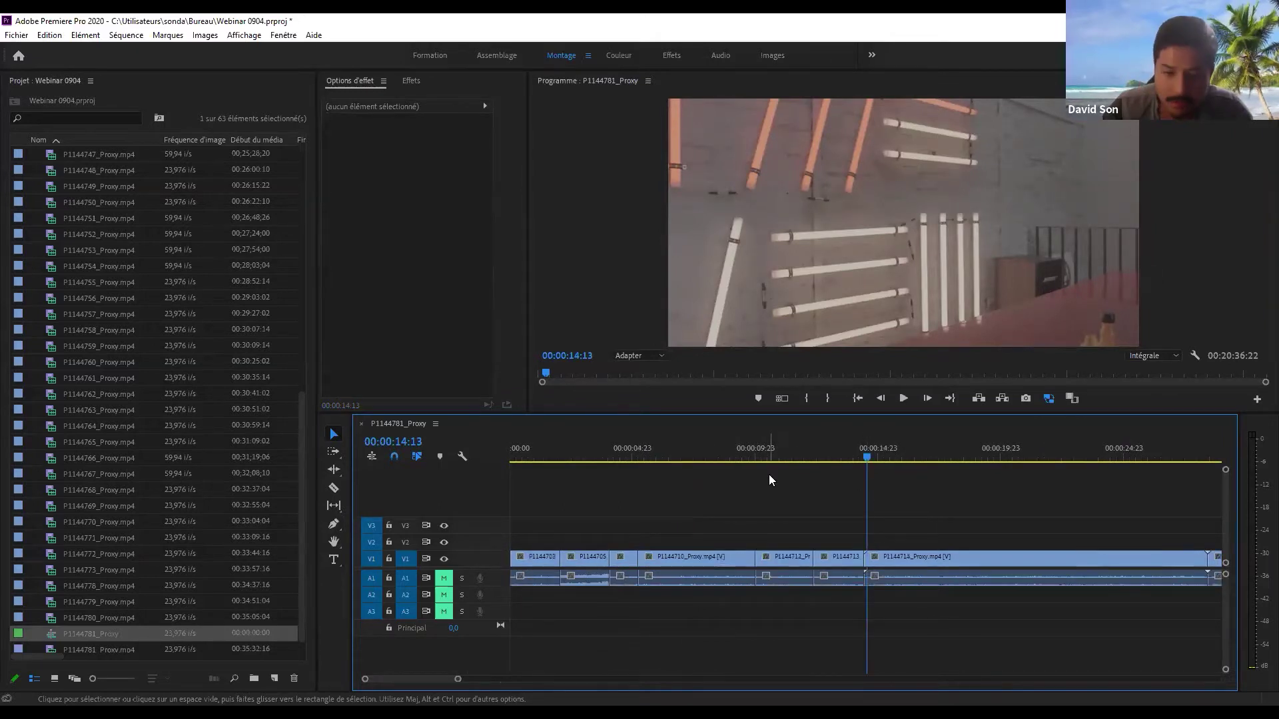
{"action": "mouse_move", "coordinate": [697, 459]}
{"action": "left_mouse_down"}
{"action": "mouse_move", "coordinate": [758, 473]}
{"action": "mouse_move", "coordinate": [721, 476]}
{"action": "mouse_move", "coordinate": [811, 478]}
{"action": "mouse_move", "coordinate": [713, 474]}
{"action": "mouse_move", "coordinate": [691, 460]}
{"action": "mouse_move", "coordinate": [721, 459]}
{"action": "mouse_move", "coordinate": [698, 459]}
{"action": "left_mouse_up"}
{"action": "key", "text": "w"}
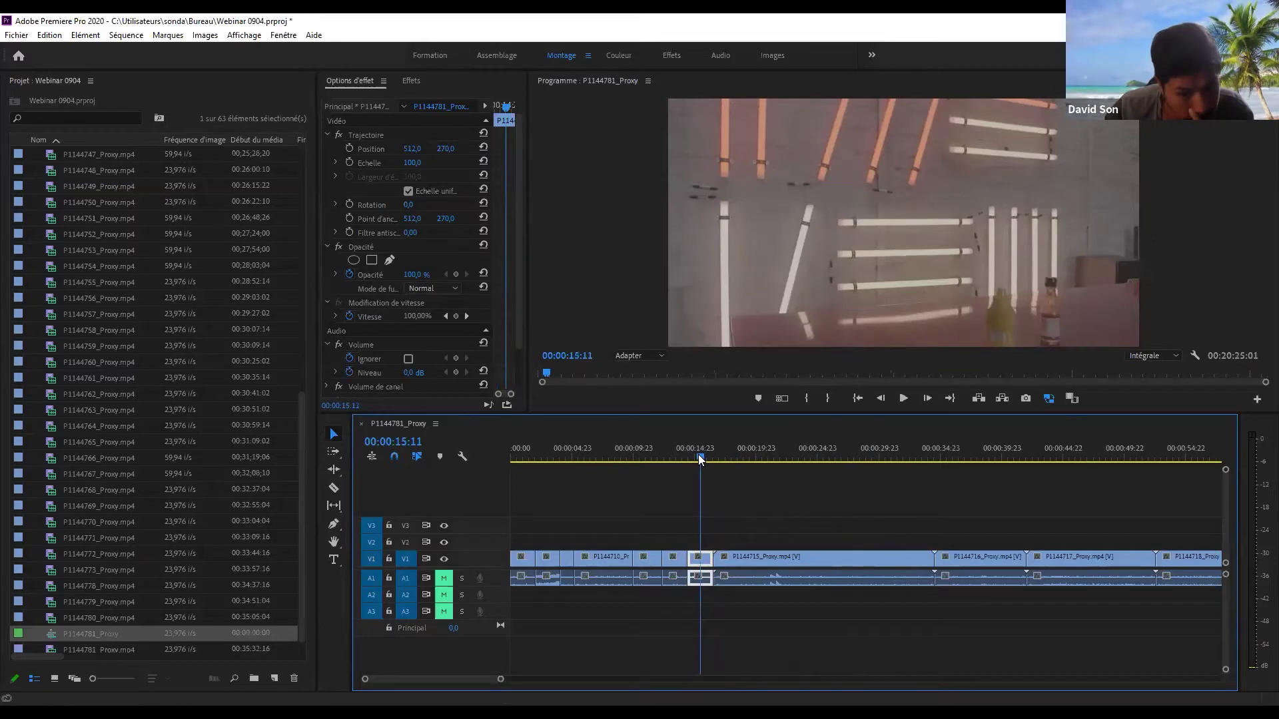
- Ripple-trim P1144715_Proxy.mp4 to about three seconds and P1144716_Proxy.mp4 to about two seconds
{"action": "left_click_drag", "start_coordinate": [699, 458], "coordinate": [849, 471]}
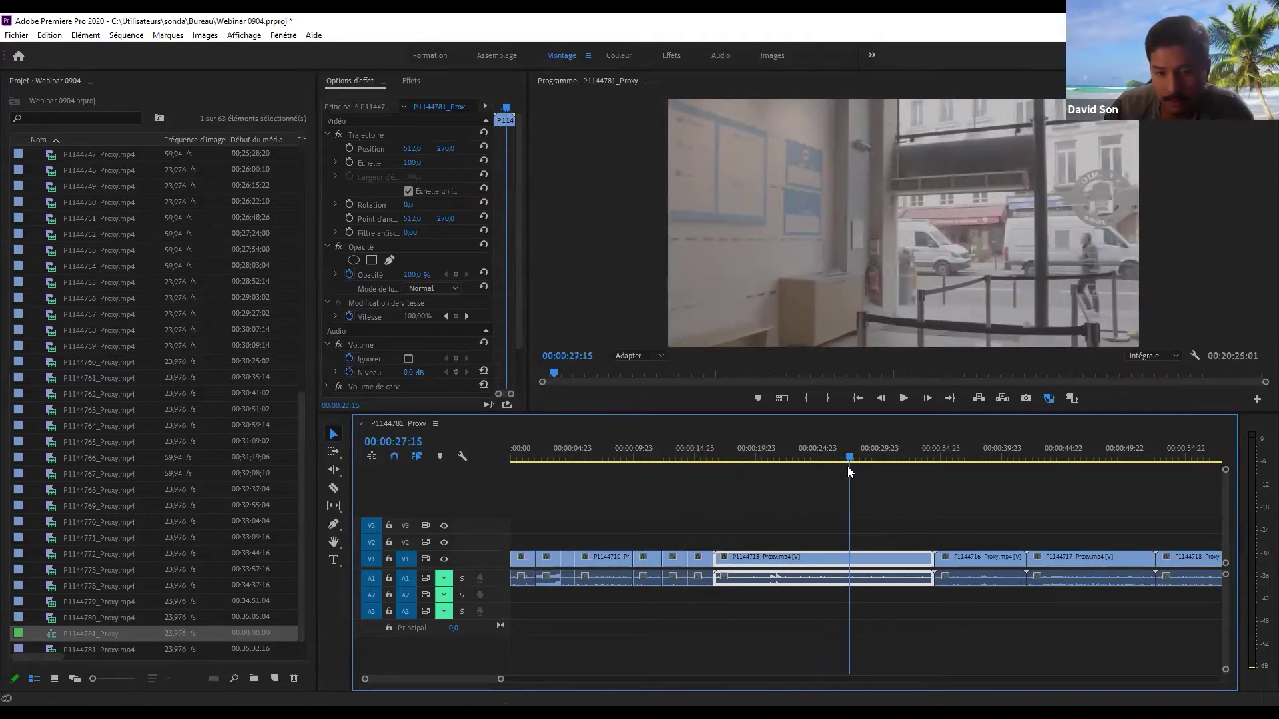
{"action": "left_click_drag", "start_coordinate": [849, 464], "coordinate": [840, 460]}
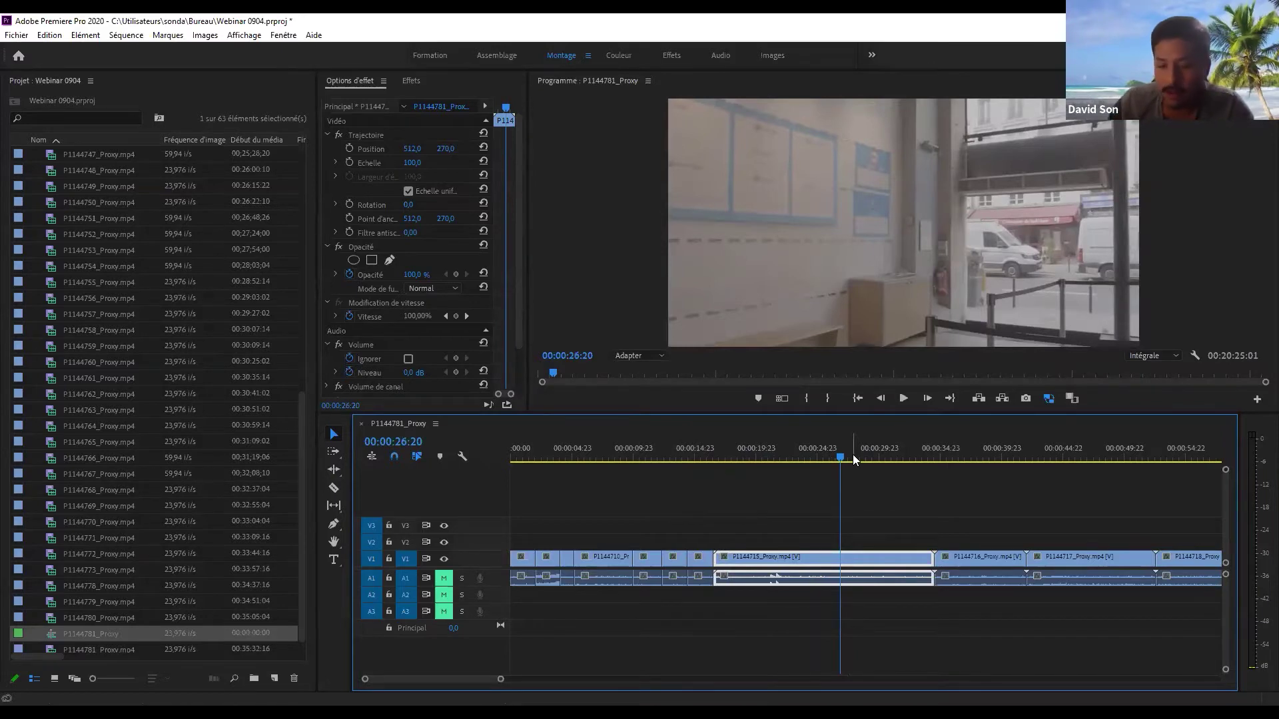
{"action": "left_click", "coordinate": [846, 462]}
{"action": "left_click_drag", "start_coordinate": [846, 464], "coordinate": [750, 449]}
{"action": "key", "text": "w"}
{"action": "key", "text": "w"}
{"action": "key", "text": "w"}
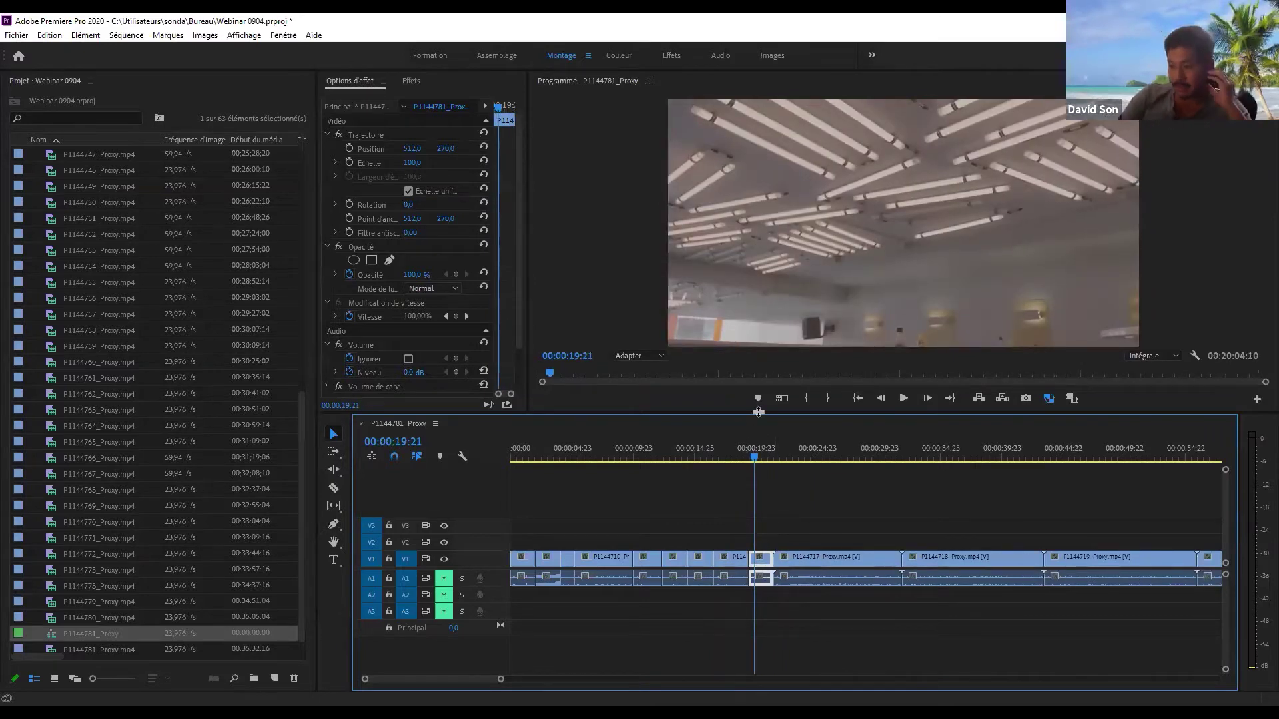
- Ripple-trim the start of P1144717_Proxy.mp4 and its end to 00:00:23:01, and step the playhead back into the kept section
{"action": "left_click_drag", "start_coordinate": [757, 448], "coordinate": [814, 460]}
{"action": "key", "text": "q"}
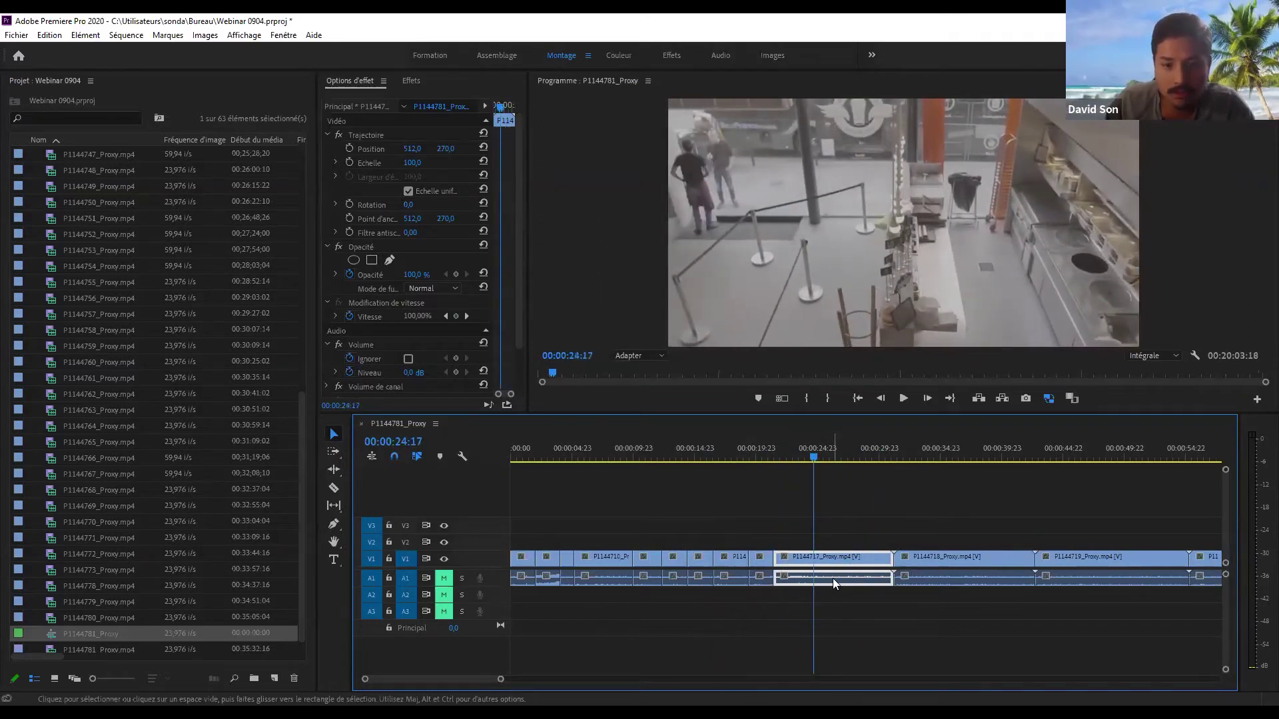
{"action": "left_click_drag", "start_coordinate": [814, 459], "coordinate": [791, 457]}
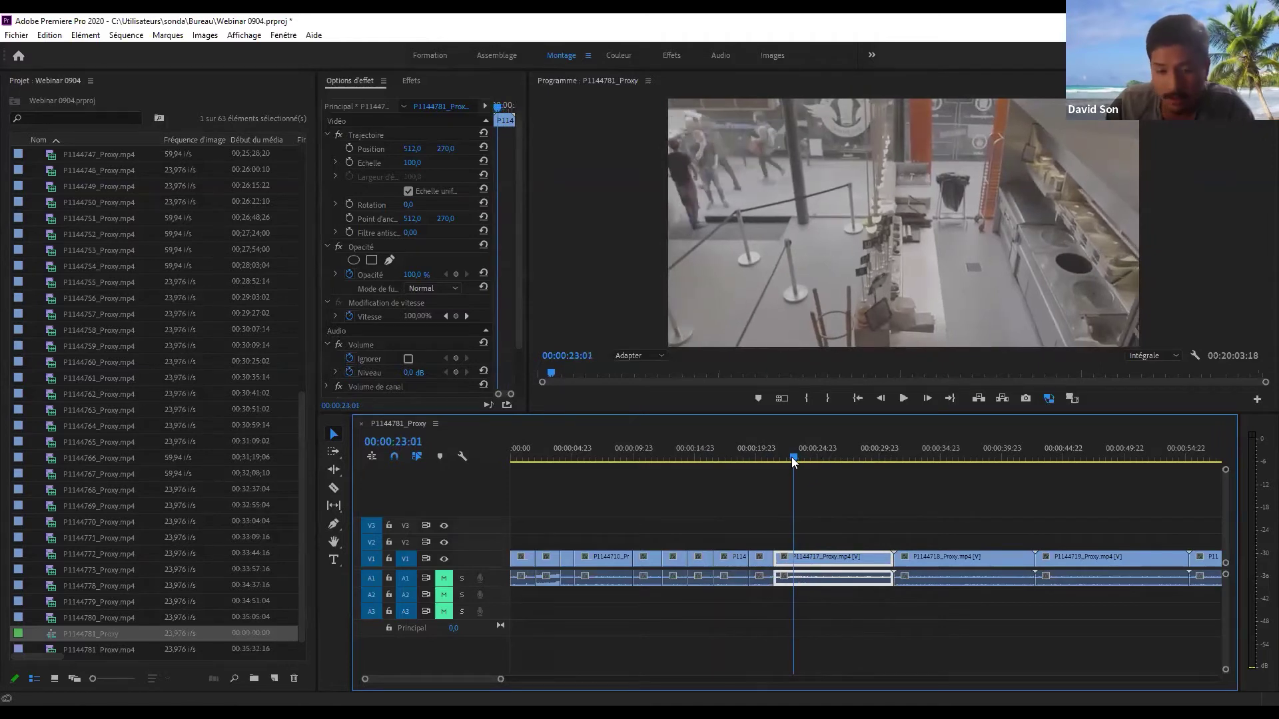
{"action": "key", "text": "w"}
{"action": "key", "text": "shift+Left"}
{"action": "key", "text": "shift+Left"}
{"action": "key", "text": "shift+Left"}
{"action": "key", "text": "shift+Left"}
{"action": "key", "text": "shift+Left"}
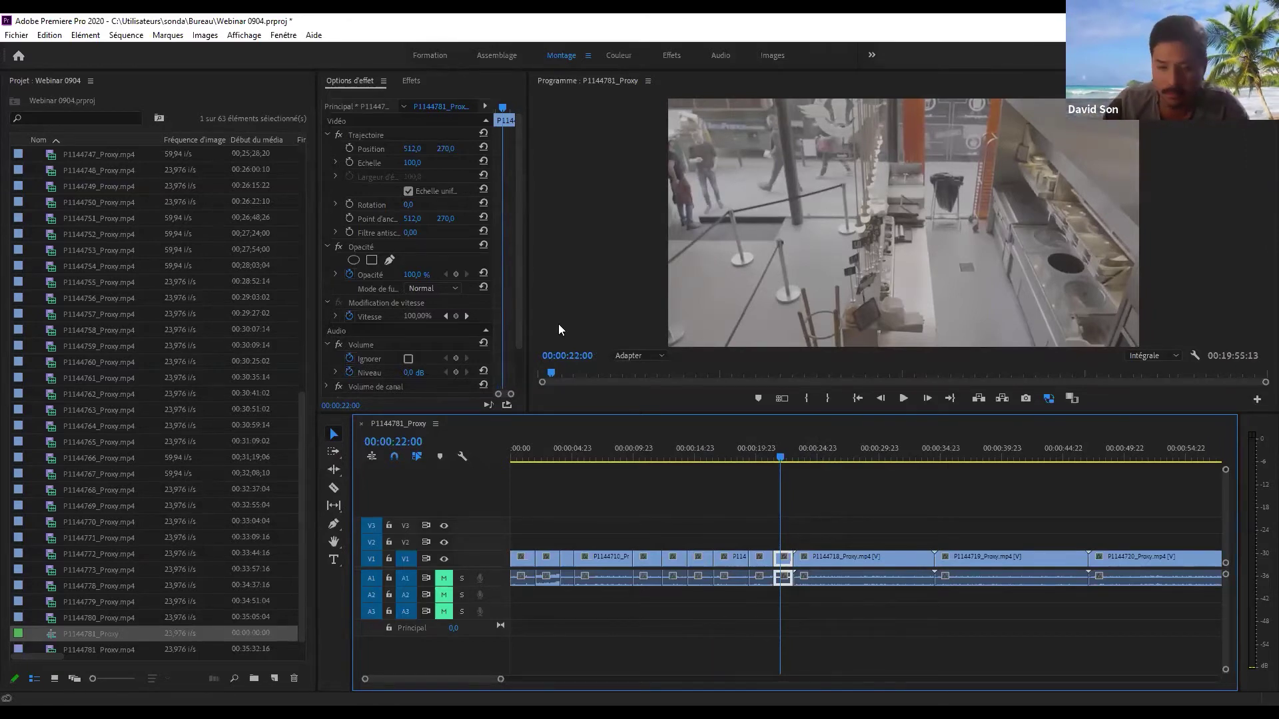
- Ripple-trim P1144718_Proxy.mp4 so that only a section of about two seconds remains
{"action": "left_click", "coordinate": [797, 506]}
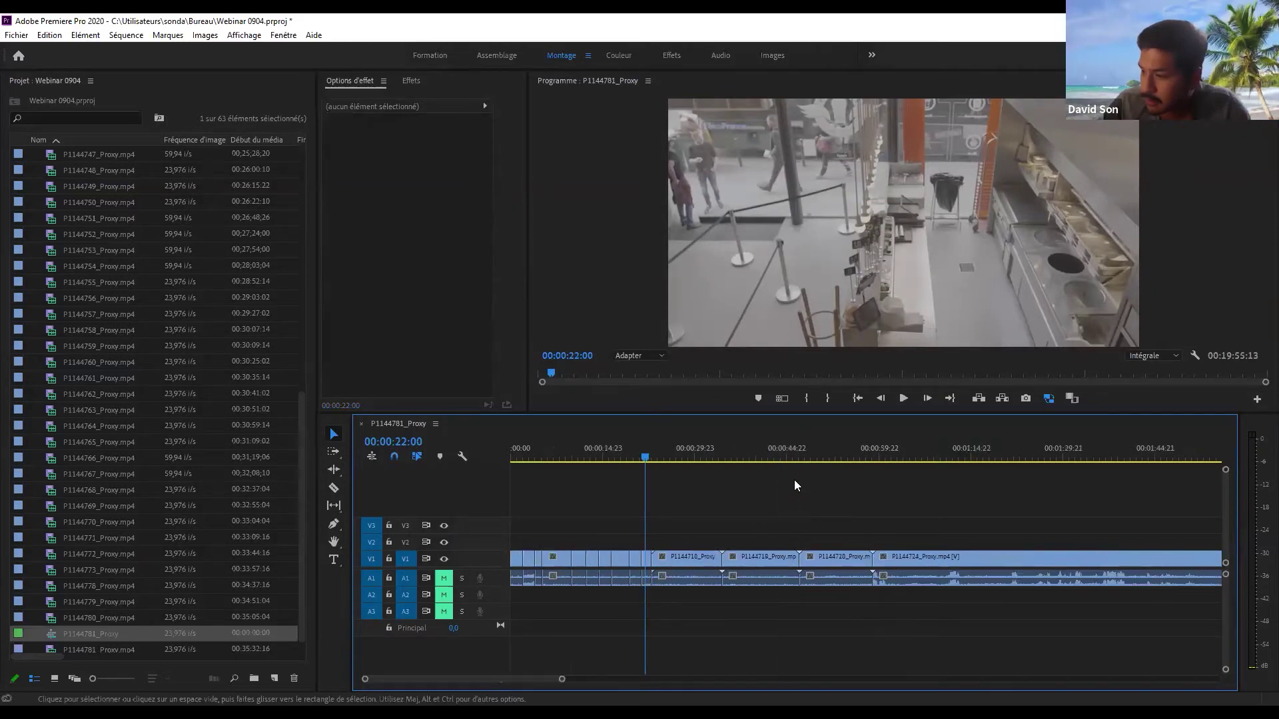
{"action": "left_click_drag", "start_coordinate": [800, 457], "coordinate": [918, 460]}
{"action": "key", "text": "w"}
- Delete P1144719_Proxy.mp4 and P1144720_Proxy.mp4 from the timeline and close the gaps they leave
{"action": "key", "text": "Delete"}
{"action": "left_click", "coordinate": [894, 555]}
{"action": "key", "text": "Delete"}
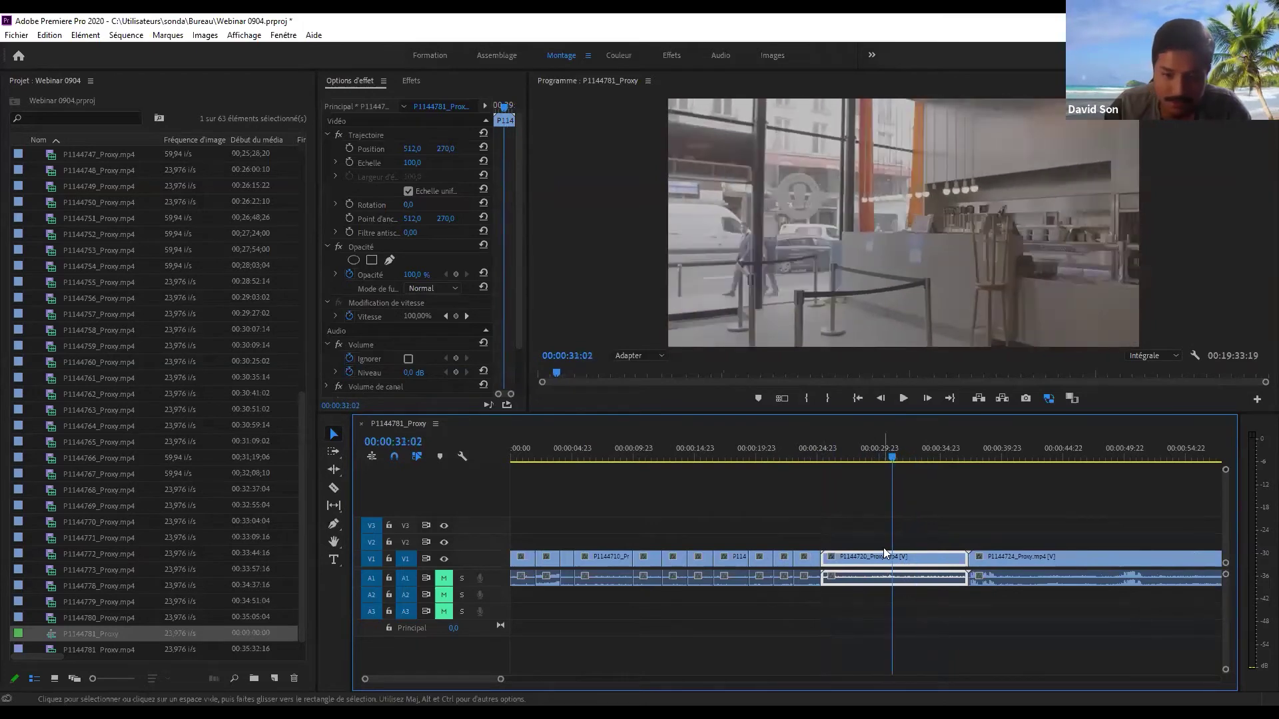
{"action": "key", "text": "Delete"}
{"action": "left_click", "coordinate": [858, 564]}
{"action": "key", "text": "Delete"}
- Split P1144724_Proxy.mp4 with the Razor tool at 00:00:27:11
{"action": "left_click", "coordinate": [814, 455]}
{"action": "left_click_drag", "start_coordinate": [814, 455], "coordinate": [848, 457]}
{"action": "key", "text": "c"}
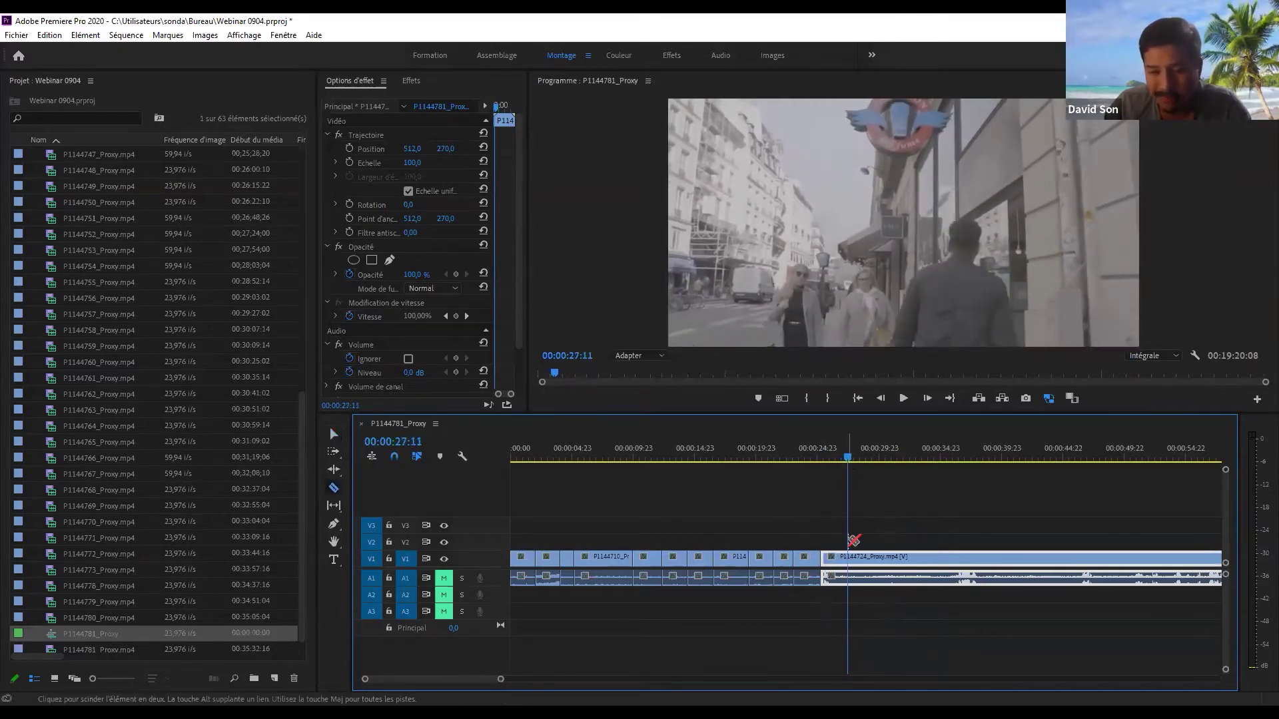
{"action": "left_click", "coordinate": [848, 558]}
{"action": "key", "text": "v"}
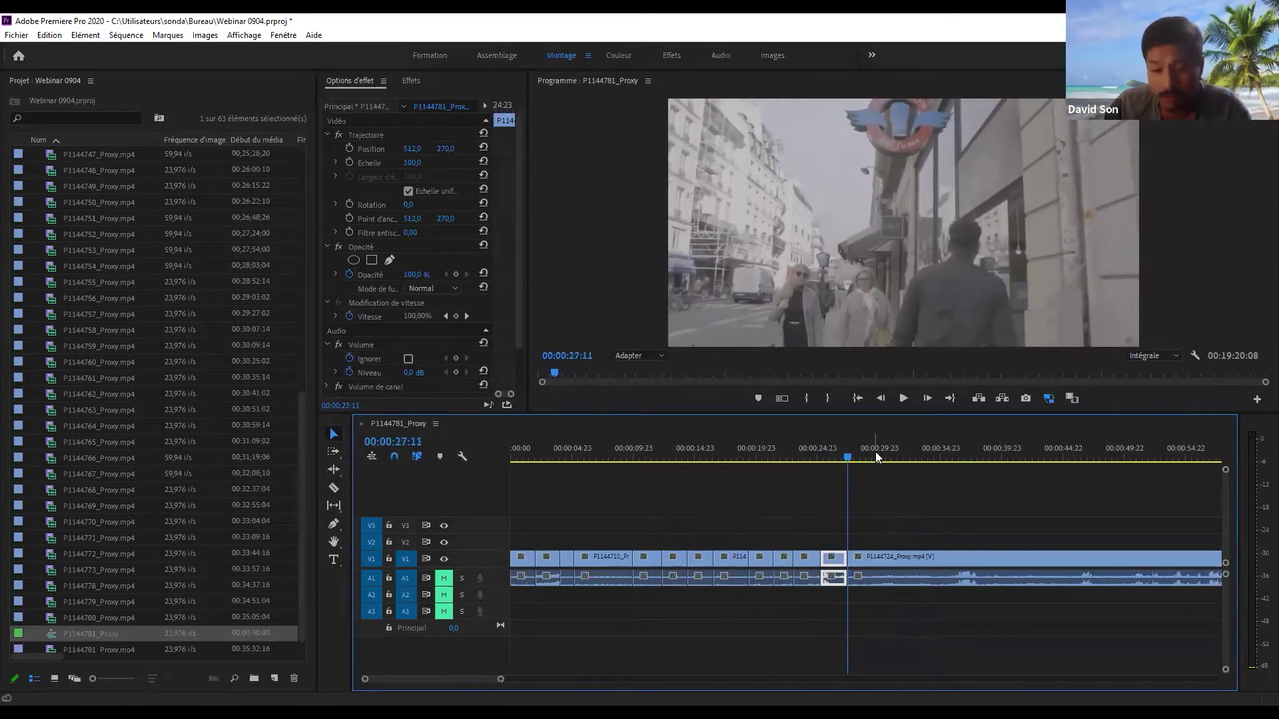
- Try to move the video of the first P1144724_Proxy.mp4 section up to track V2, and undo the move
{"action": "left_click_drag", "start_coordinate": [847, 457], "coordinate": [836, 457]}
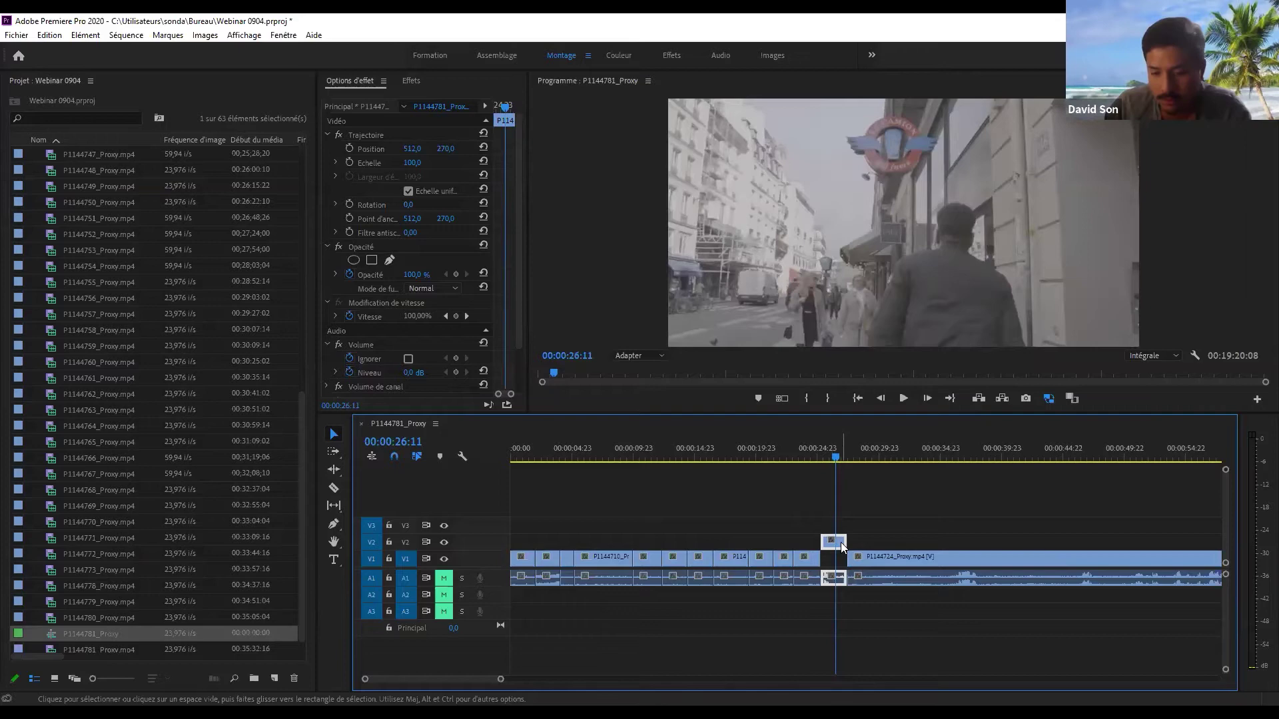
{"action": "key", "text": "ctrl+z"}
- Ripple-trim the start of the second P1144724_Proxy.mp4 section up to 00:00:41:12, and split it about three seconds after its start
{"action": "left_click_drag", "start_coordinate": [839, 448], "coordinate": [1020, 463]}
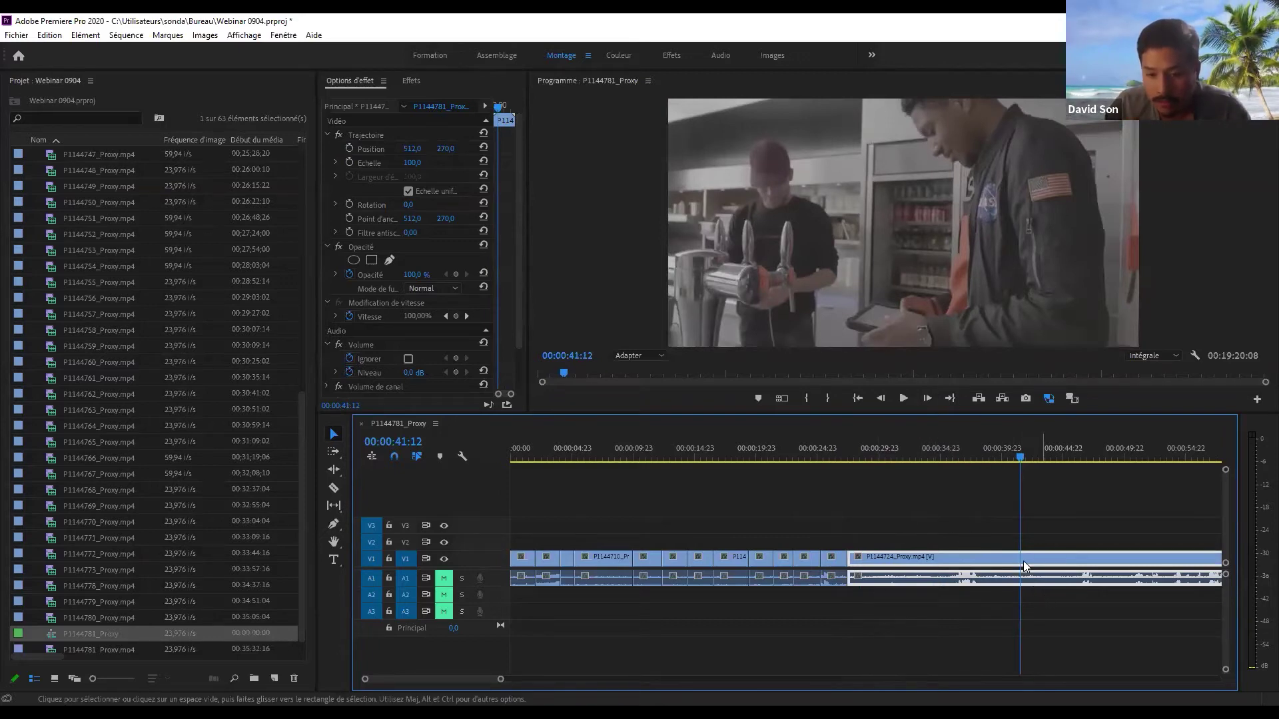
{"action": "key", "text": "Up"}
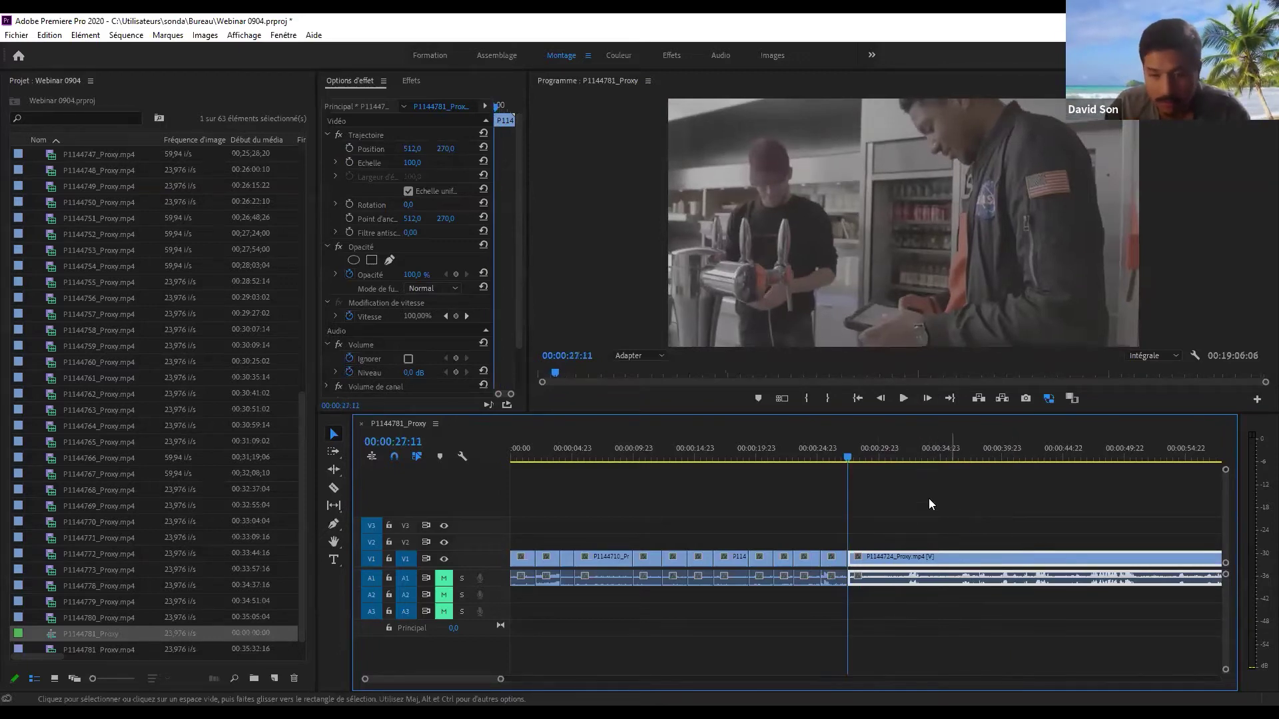
{"action": "left_click_drag", "start_coordinate": [869, 459], "coordinate": [1123, 474]}
{"action": "key", "text": "ctrl+k"}
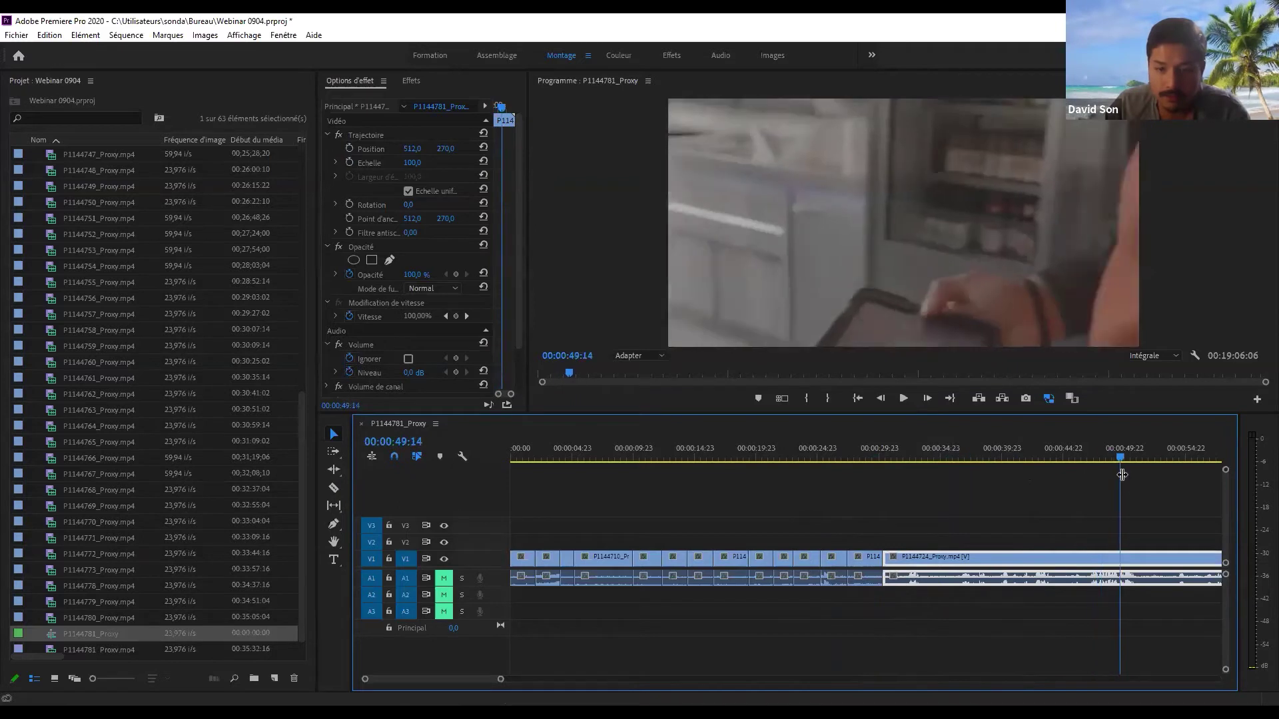
- Delete the long leftover section of P1144724_Proxy.mp4 after the last split and close the gap
{"action": "key", "text": "minus"}
{"action": "key", "text": "minus"}
{"action": "left_click_drag", "start_coordinate": [714, 450], "coordinate": [751, 458]}
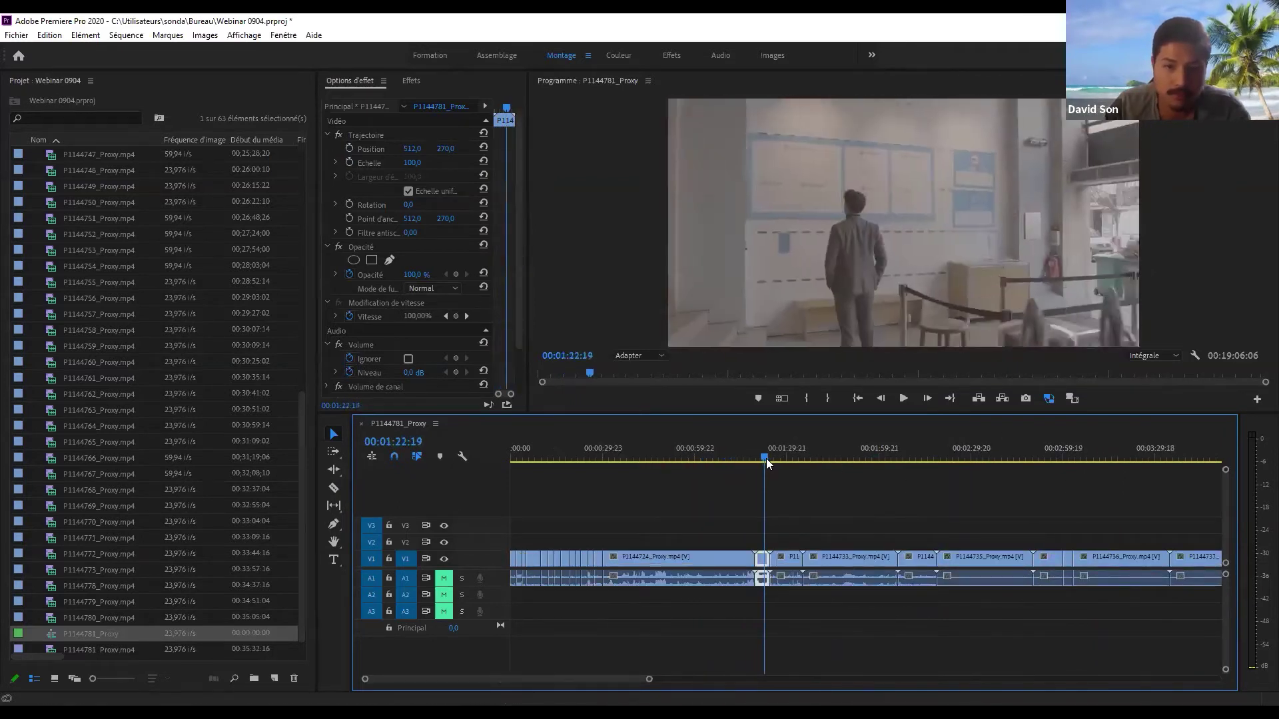
{"action": "left_click", "coordinate": [726, 552]}
{"action": "key", "text": "Delete"}
{"action": "left_click", "coordinate": [672, 563]}
{"action": "key", "text": "Delete"}
- Ripple-delete and ripple-trim the unwanted parts of the short clips following the kept P1144724_Proxy.mp4 sections
{"action": "mouse_move", "coordinate": [613, 445]}
{"action": "left_mouse_down"}
{"action": "mouse_move", "coordinate": [642, 457]}
{"action": "mouse_move", "coordinate": [618, 457]}
{"action": "left_mouse_up"}
{"action": "key", "text": "shift+Delete"}
{"action": "key", "text": "w"}
{"action": "key", "text": "q"}
{"action": "key", "text": "equal"}
- Delete an unwanted clip near 00:00:47:10, close its gap, and ripple-trim the start of the next clip
{"action": "left_click_drag", "start_coordinate": [934, 453], "coordinate": [1084, 458]}
{"action": "key", "text": "minus"}
{"action": "left_click_drag", "start_coordinate": [677, 457], "coordinate": [727, 471]}
{"action": "key", "text": "Delete"}
{"action": "left_click", "coordinate": [663, 565]}
{"action": "key", "text": "Delete"}
{"action": "key", "text": "q"}
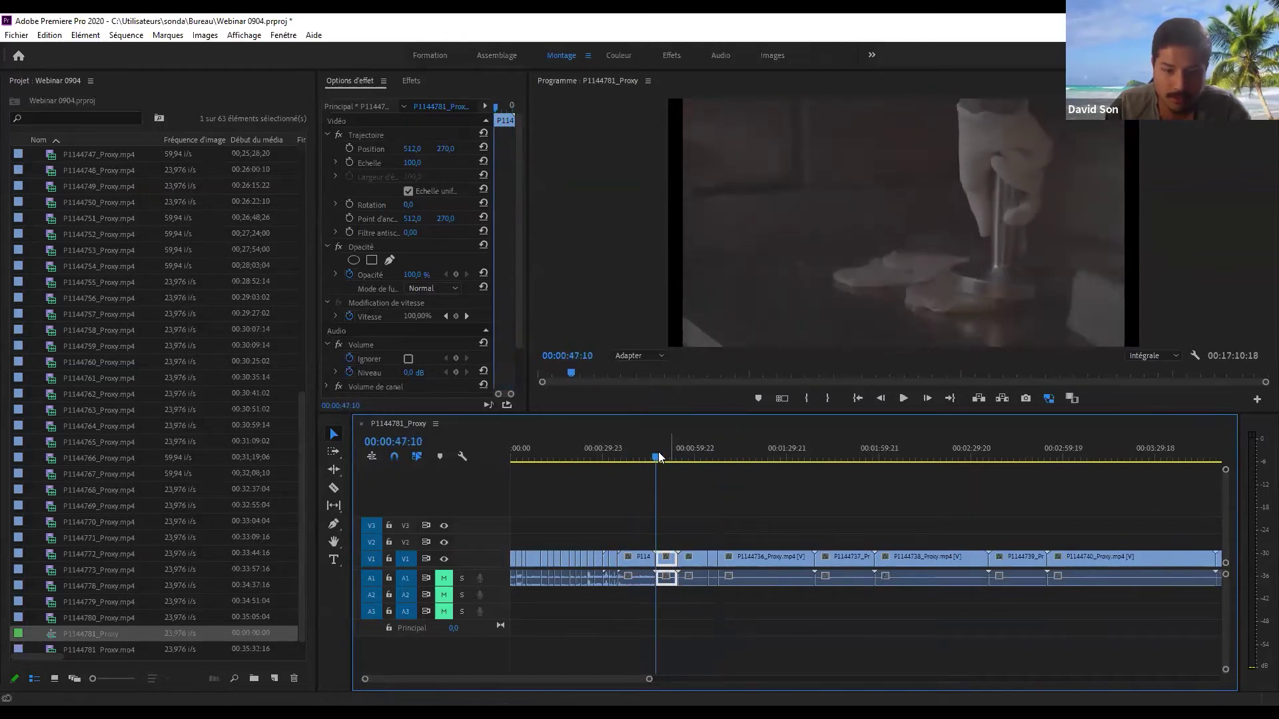
- Ripple-trim the ends of the clips around 00:00:45:12, ahead of P1144736_Proxy.mp4, to short sections
{"action": "mouse_move", "coordinate": [664, 459]}
{"action": "left_mouse_down"}
{"action": "mouse_move", "coordinate": [619, 446]}
{"action": "mouse_move", "coordinate": [662, 452]}
{"action": "mouse_move", "coordinate": [651, 460]}
{"action": "left_mouse_up"}
{"action": "key", "text": "w"}
{"action": "key", "text": "w"}
{"action": "key", "text": "w"}
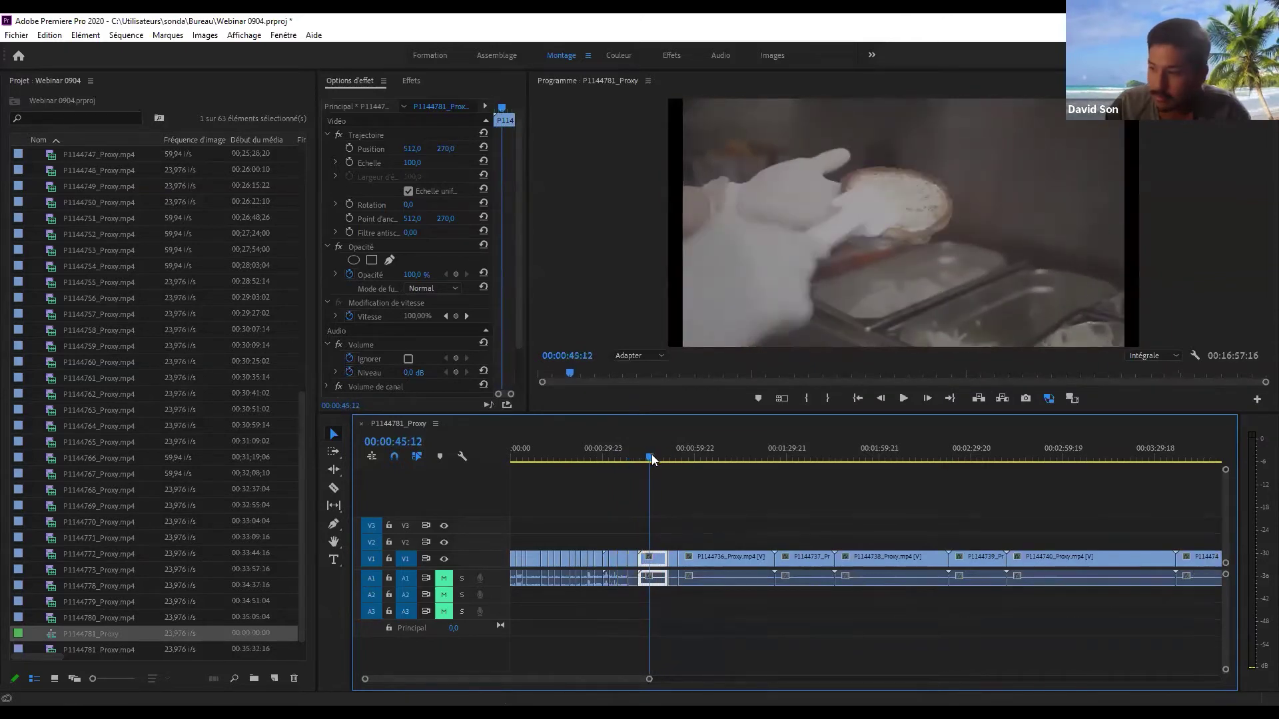
{"action": "key", "text": "w"}
- Delete the short clip at 00:00:46:09 just before P1144736_Proxy.mp4 and close the gap
{"action": "mouse_move", "coordinate": [648, 448]}
{"action": "left_mouse_down"}
{"action": "mouse_move", "coordinate": [669, 458]}
{"action": "mouse_move", "coordinate": [653, 457]}
{"action": "left_mouse_up"}
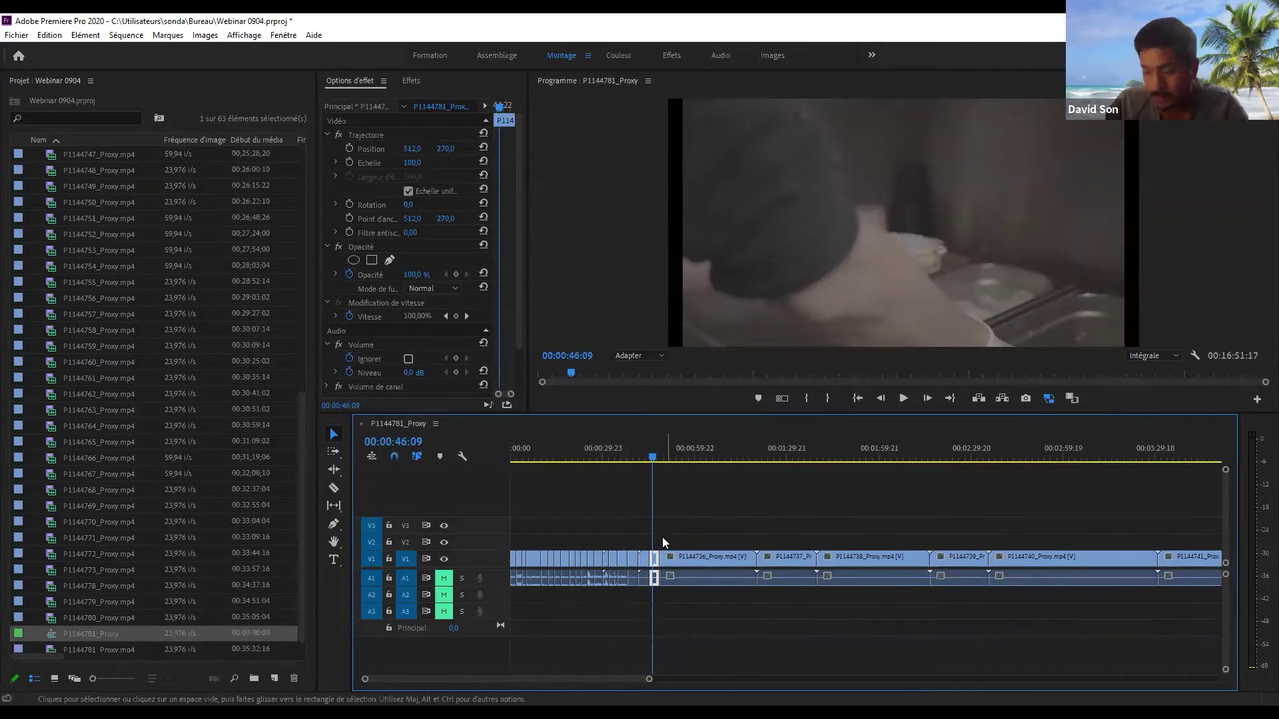
{"action": "key", "text": "Delete"}
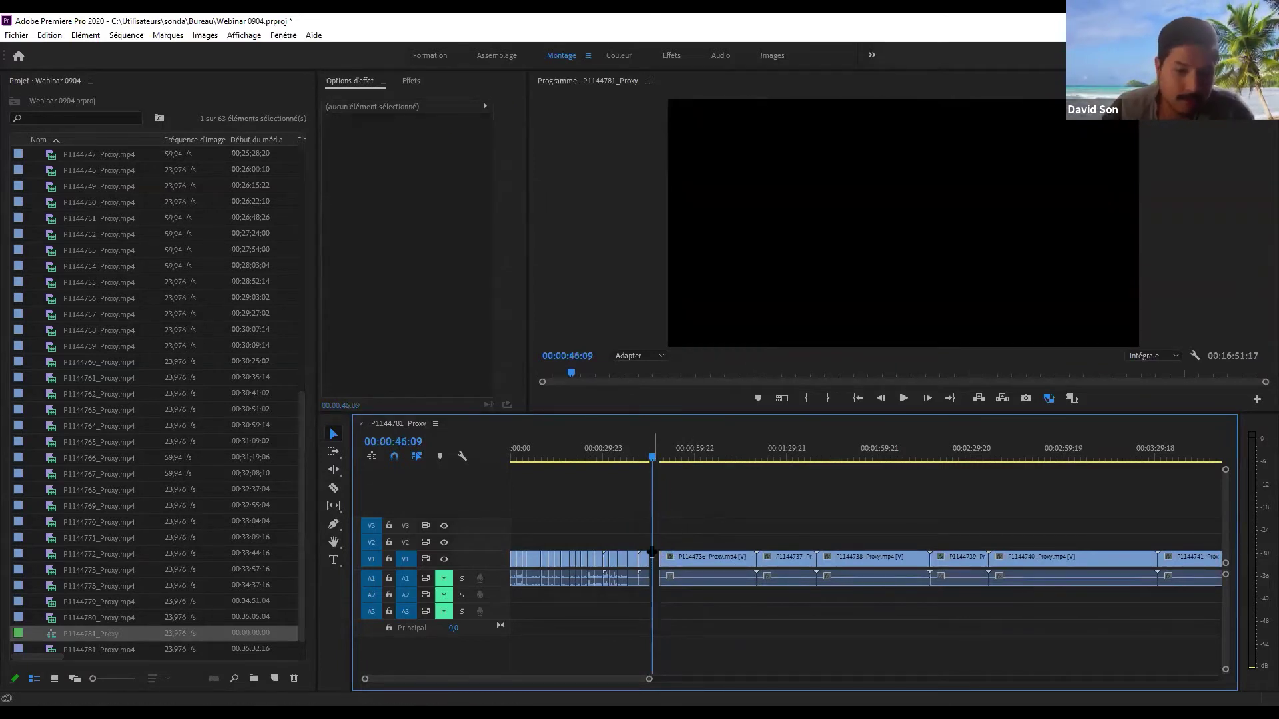
{"action": "key", "text": "equal"}
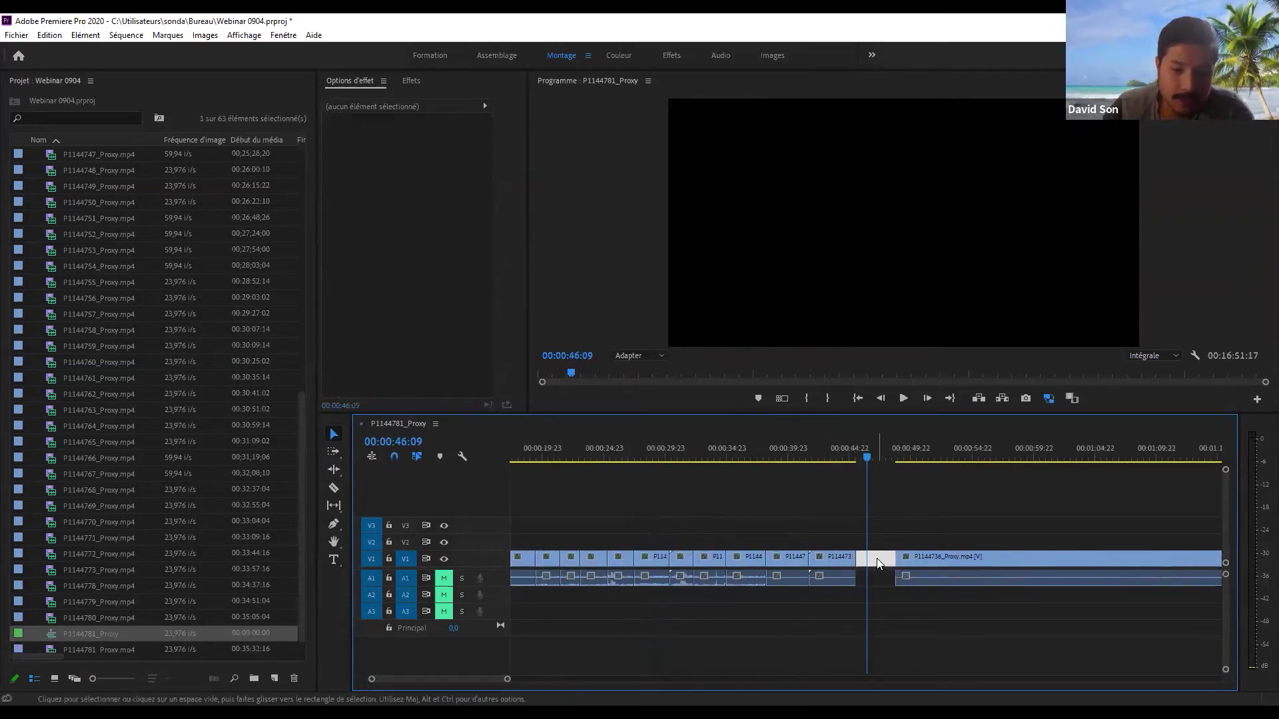
{"action": "key", "text": "Delete"}
- Ripple-trim both ends of P1144737_Proxy.mp4 so that only about two seconds remain
{"action": "key", "text": "minus"}
{"action": "key", "text": "minus"}
{"action": "key", "text": "minus"}
{"action": "left_click_drag", "start_coordinate": [662, 456], "coordinate": [745, 434]}
{"action": "key", "text": "equal"}
{"action": "key", "text": "equal"}
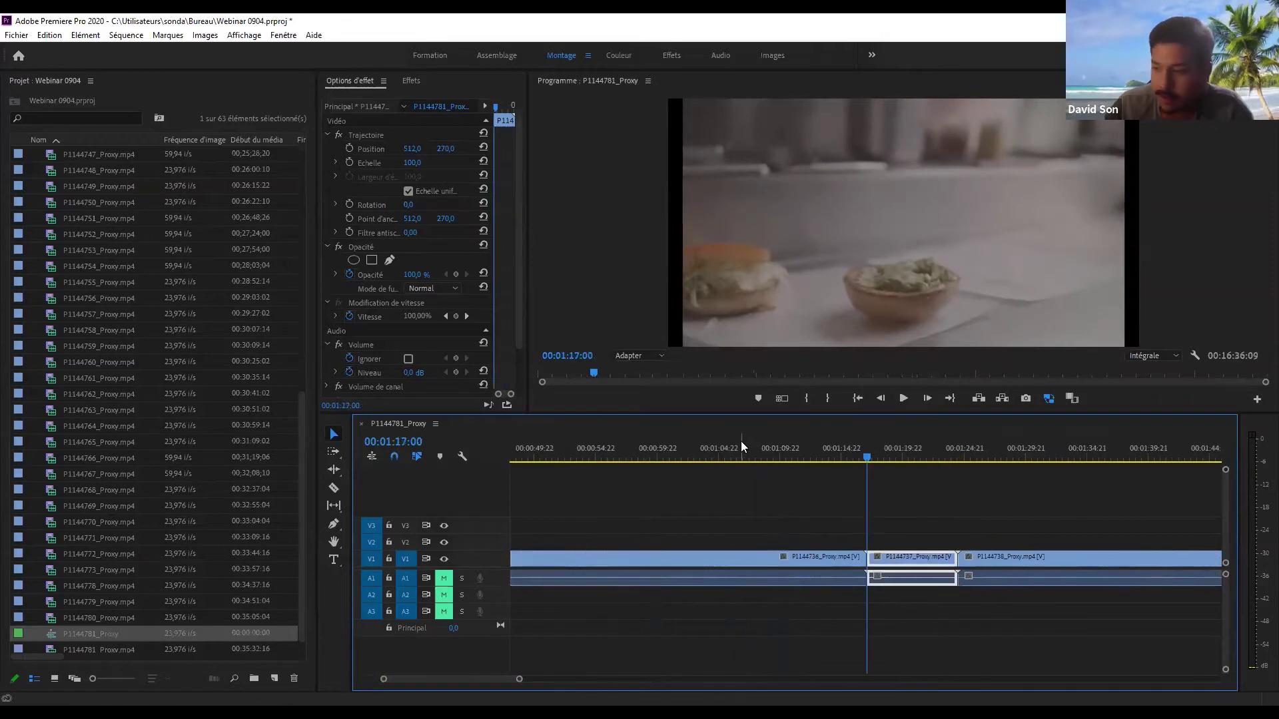
{"action": "left_click", "coordinate": [942, 505]}
{"action": "left_click_drag", "start_coordinate": [898, 454], "coordinate": [802, 459]}
{"action": "key", "text": "w"}
{"action": "key", "text": "minus"}
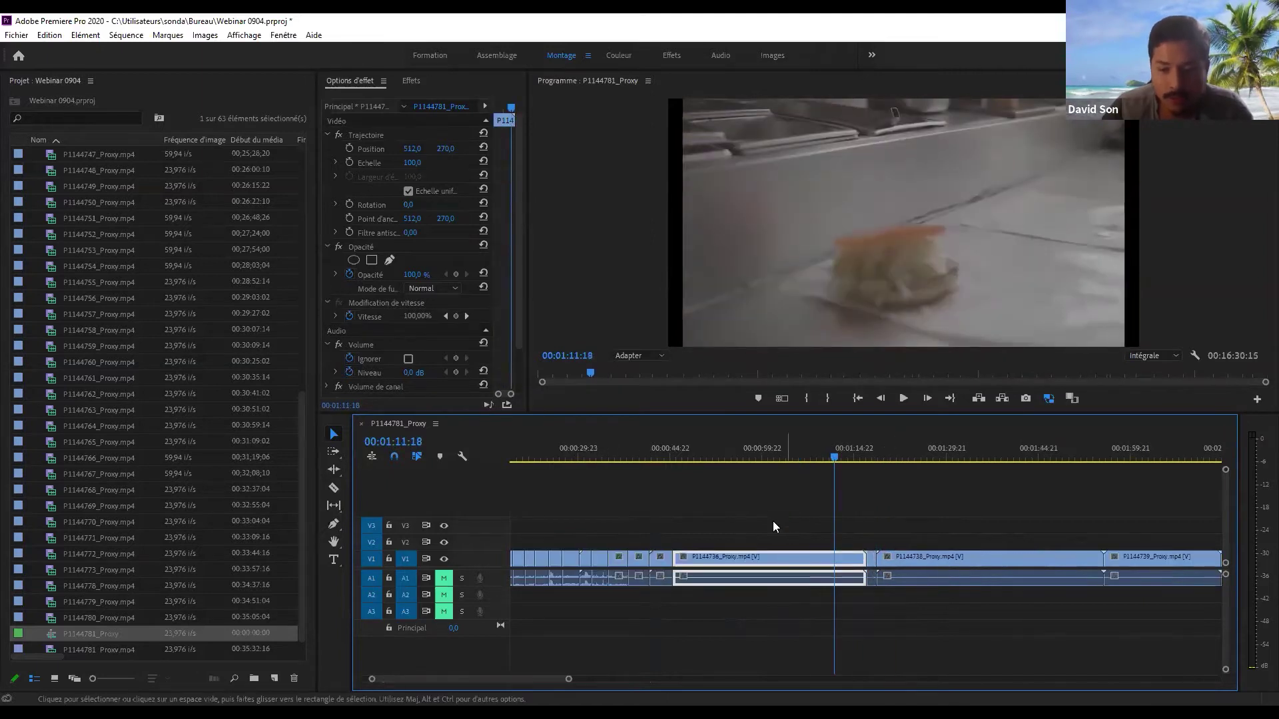
- Delete P1144736_Proxy.mp4 from the timeline and close the gap
{"action": "key", "text": "Delete"}
{"action": "left_click", "coordinate": [756, 552]}
{"action": "key", "text": "Delete"}
- Try to ripple-trim the start of P1144738_Proxy.mp4, and undo the trim
{"action": "left_click_drag", "start_coordinate": [756, 455], "coordinate": [858, 446]}
{"action": "key", "text": "q"}
{"action": "mouse_move", "coordinate": [708, 450]}
{"action": "left_mouse_down"}
{"action": "mouse_move", "coordinate": [705, 461]}
{"action": "mouse_move", "coordinate": [696, 452]}
{"action": "mouse_move", "coordinate": [718, 459]}
{"action": "mouse_move", "coordinate": [695, 456]}
{"action": "mouse_move", "coordinate": [729, 449]}
{"action": "left_mouse_up"}
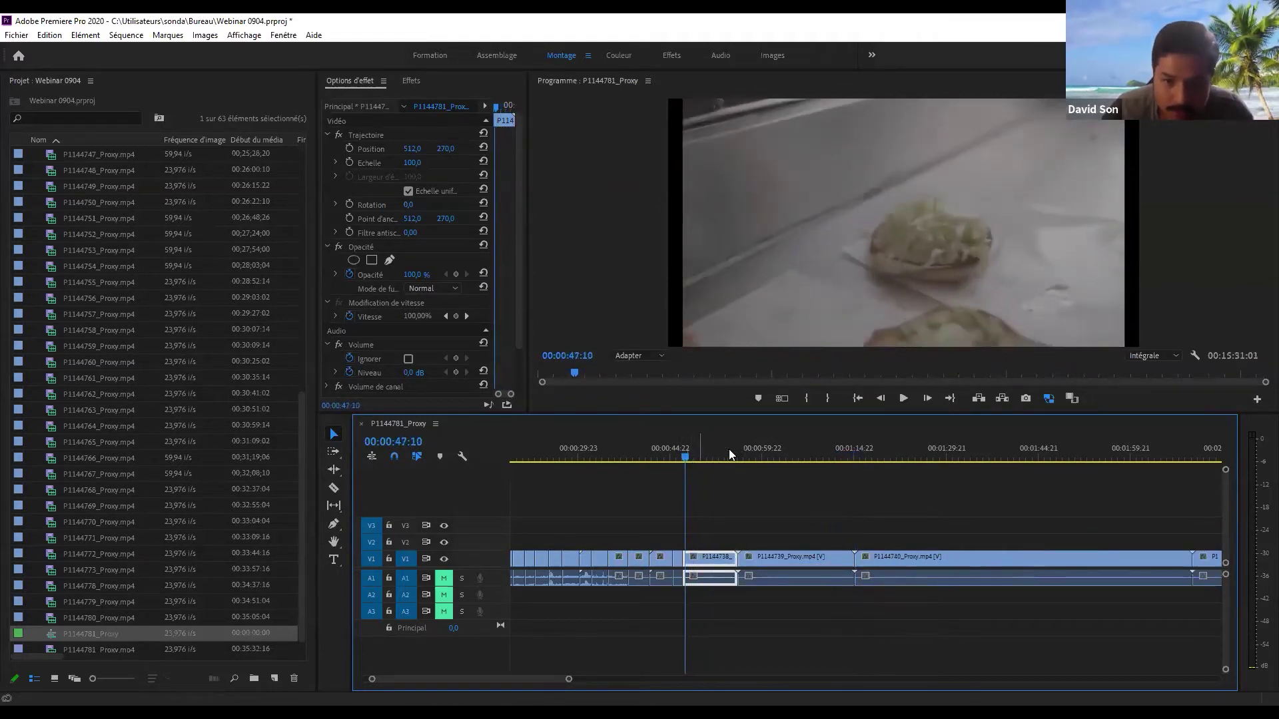
{"action": "key", "text": "ctrl+z"}
- Ripple-trim the start of P1144738_Proxy.mp4 near 00:01:10:12, and ripple-trim its end to keep a short section
{"action": "left_click_drag", "start_coordinate": [817, 439], "coordinate": [829, 437]}
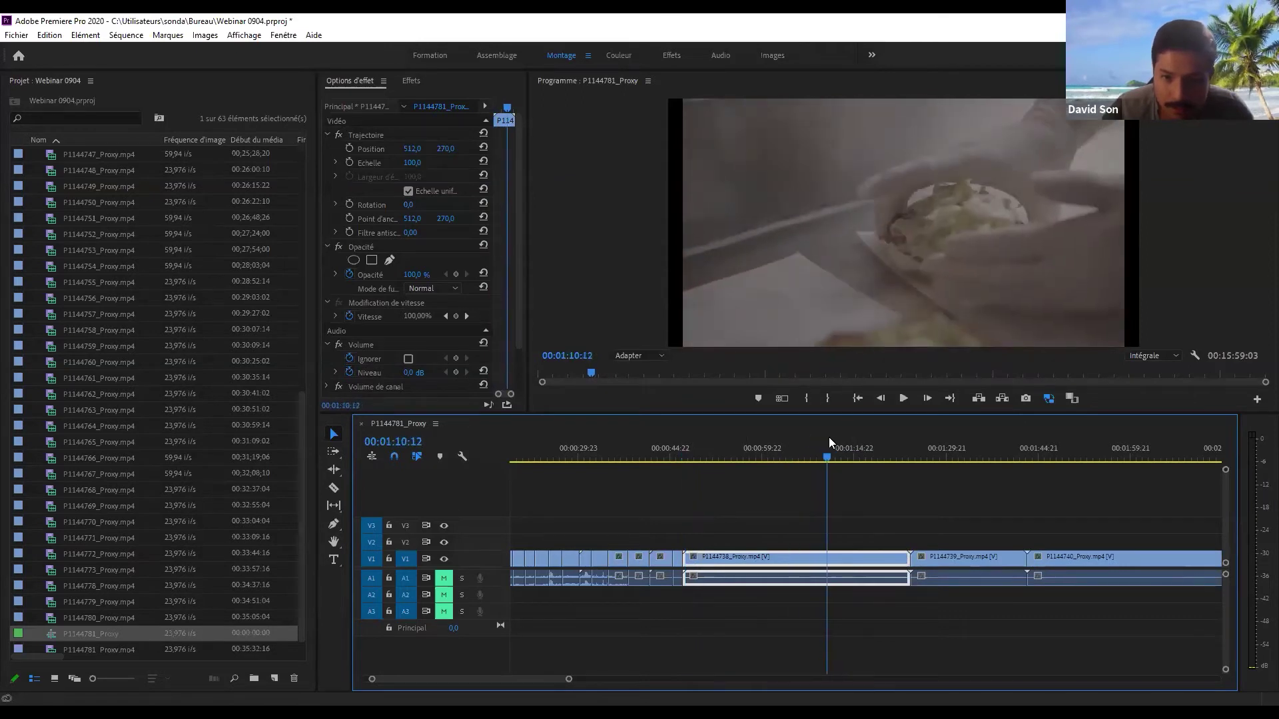
{"action": "key", "text": "q"}
{"action": "left_click_drag", "start_coordinate": [705, 444], "coordinate": [839, 449]}
{"action": "key", "text": "w"}
- Delete P1144739_Proxy.mp4 from the timeline
{"action": "key", "text": "Delete"}
{"action": "left_click", "coordinate": [835, 559]}
{"action": "key", "text": "minus"}
{"action": "key", "text": "equal"}
- Ripple-trim both ends of P1144740_Proxy.mp4, and close the empty gap in front of it
{"action": "left_click_drag", "start_coordinate": [866, 447], "coordinate": [992, 441]}
{"action": "key", "text": "q"}
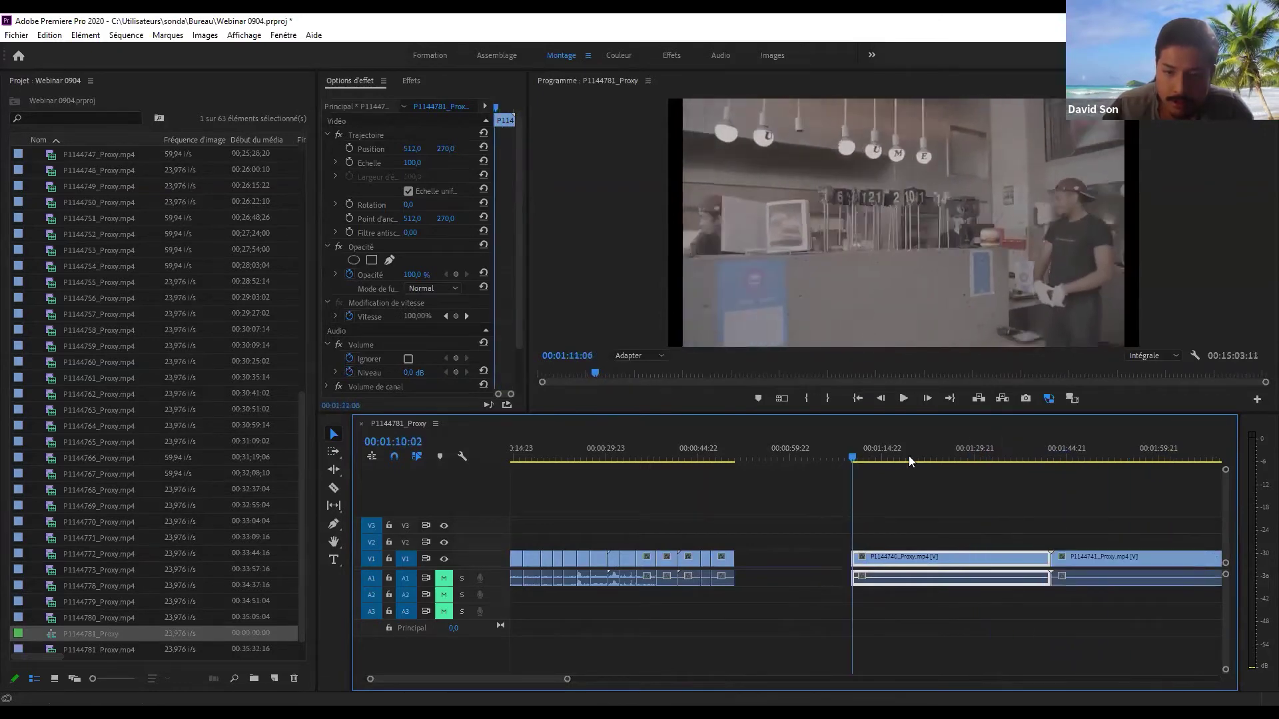
{"action": "left_click_drag", "start_coordinate": [909, 456], "coordinate": [1000, 444]}
{"action": "key", "text": "w"}
{"action": "left_click", "coordinate": [787, 562]}
{"action": "key", "text": "Delete"}
- Delete P1144741_Proxy.mp4 from the timeline and close the gap
{"action": "left_click", "coordinate": [910, 527]}
{"action": "left_click_drag", "start_coordinate": [835, 503], "coordinate": [848, 595]}
{"action": "key", "text": "Delete"}
{"action": "left_click", "coordinate": [855, 561]}
{"action": "key", "text": "Delete"}
- Play through P1144742_Proxy.mp4, ripple-trim its start up to 00:01:08:07, and ripple-trim its end
{"action": "left_click_drag", "start_coordinate": [826, 442], "coordinate": [862, 432]}
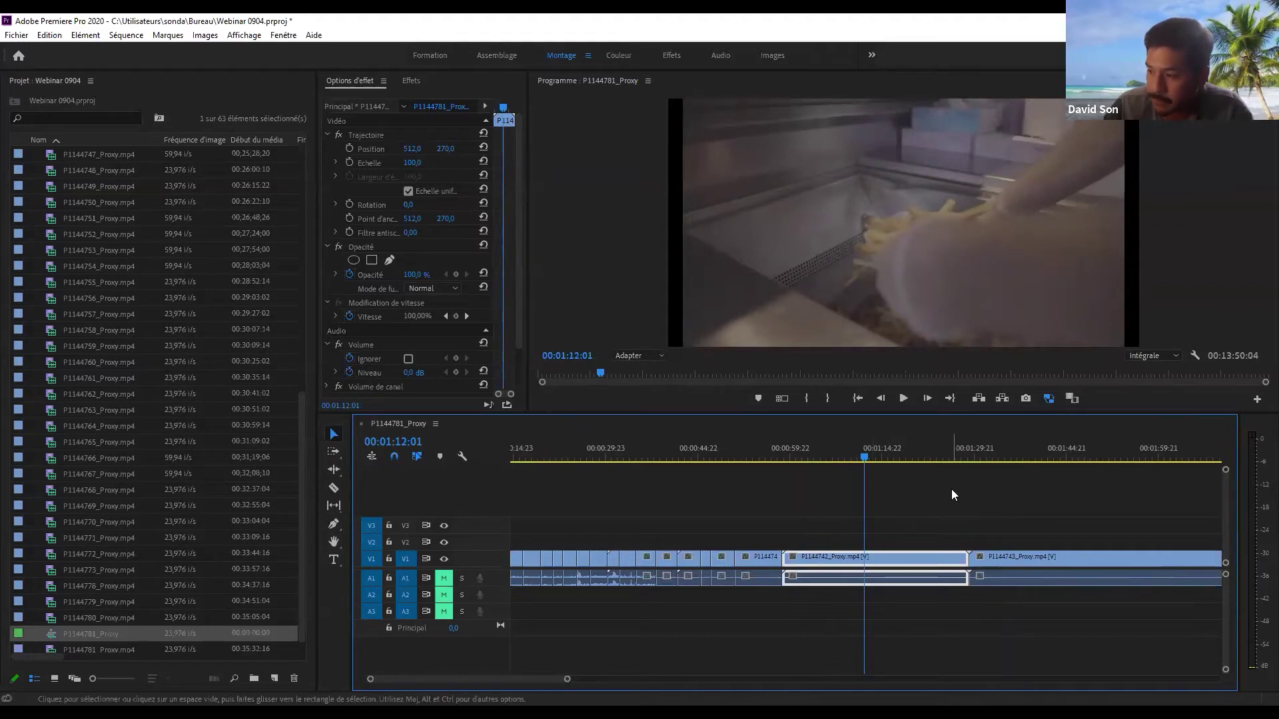
{"action": "left_click", "coordinate": [937, 505]}
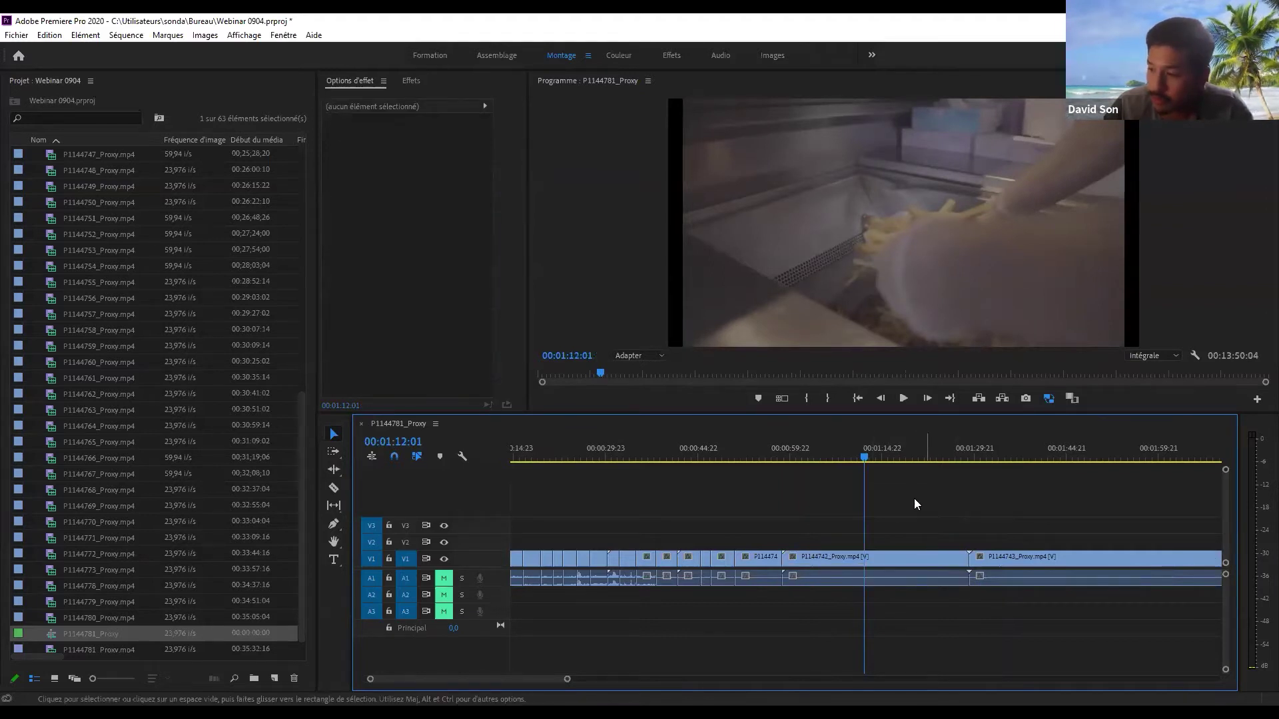
{"action": "key", "text": "equal"}
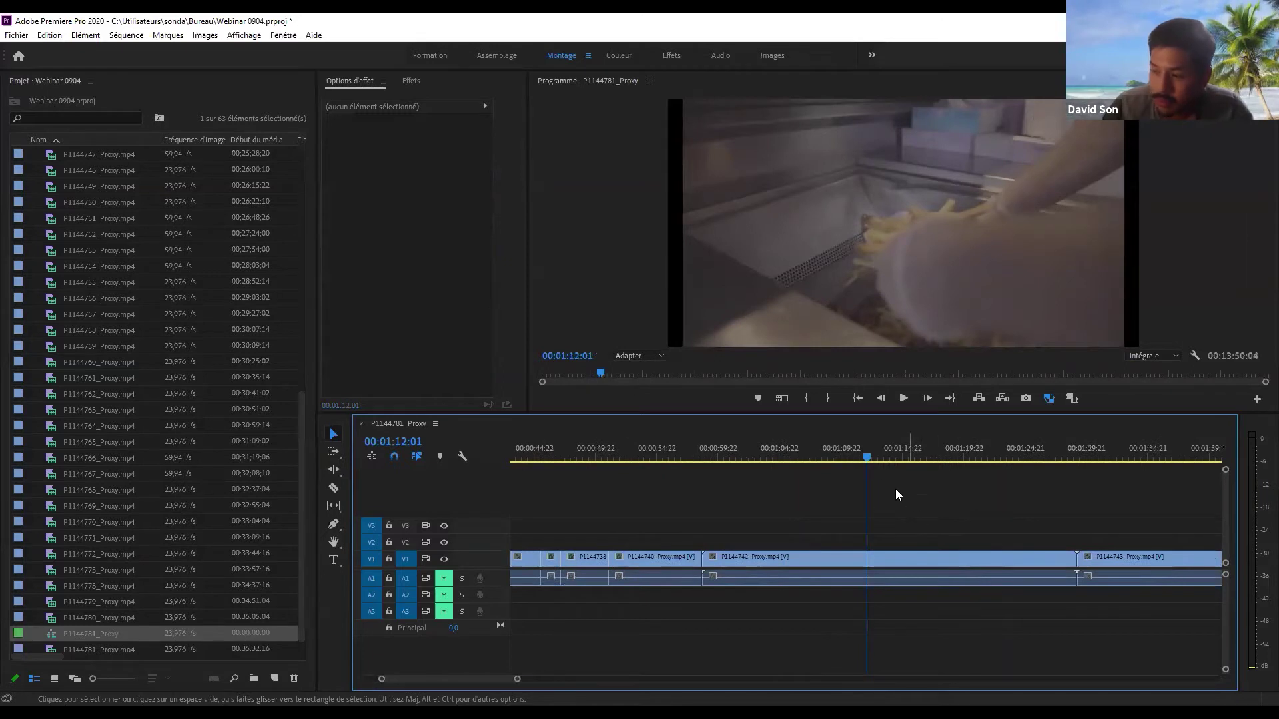
{"action": "key", "text": "space"}
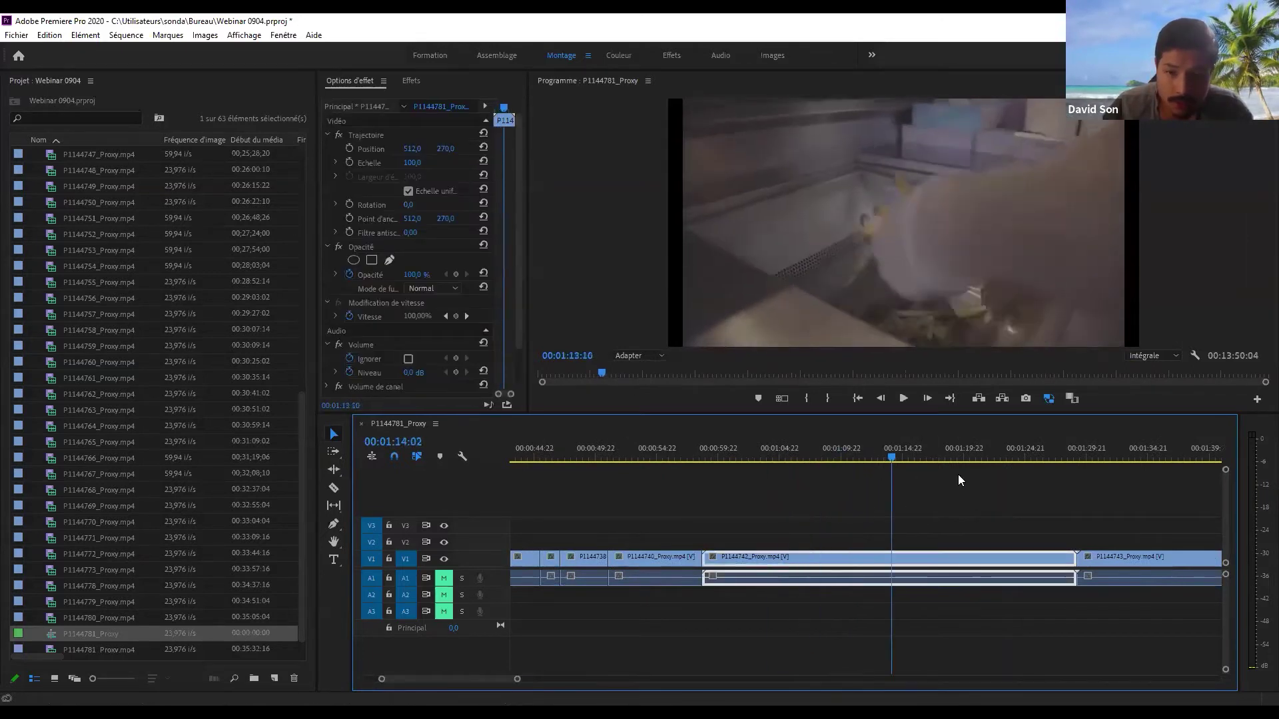
{"action": "left_click", "coordinate": [813, 480]}
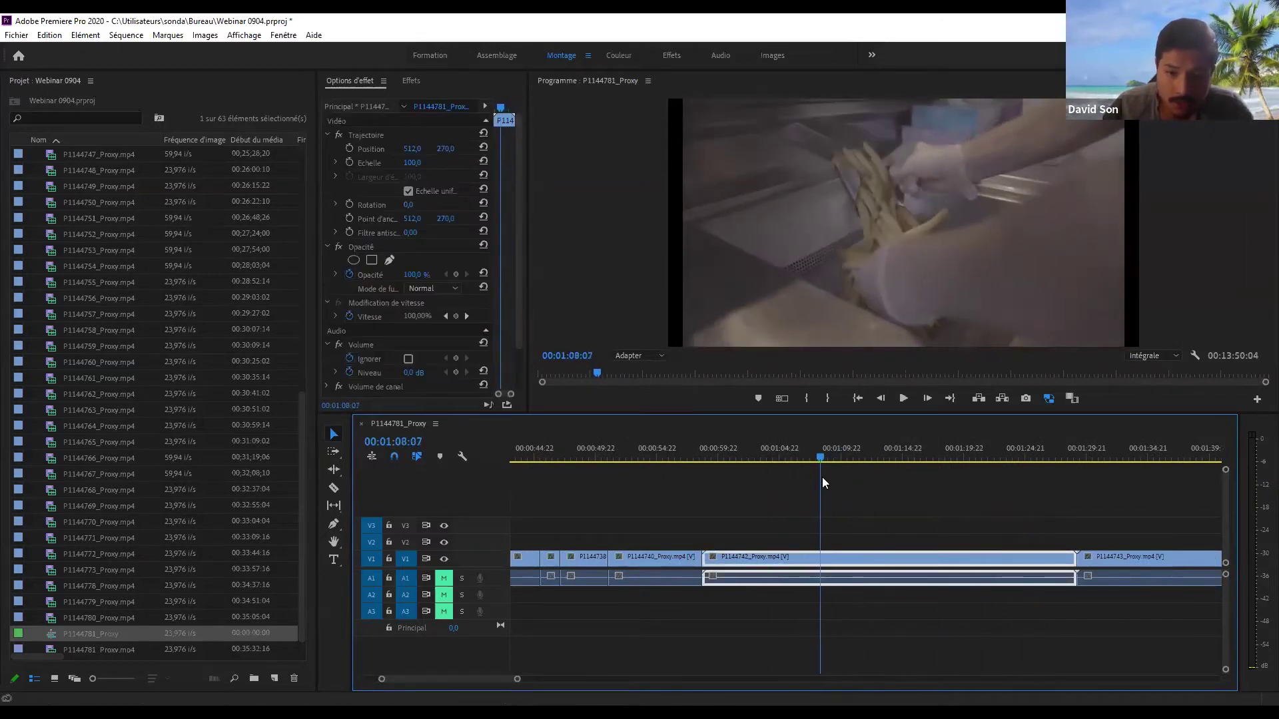
{"action": "key", "text": "q"}
{"action": "key", "text": "space"}
{"action": "left_click_drag", "start_coordinate": [767, 468], "coordinate": [910, 465]}
{"action": "key", "text": "w"}
{"action": "key", "text": "space"}
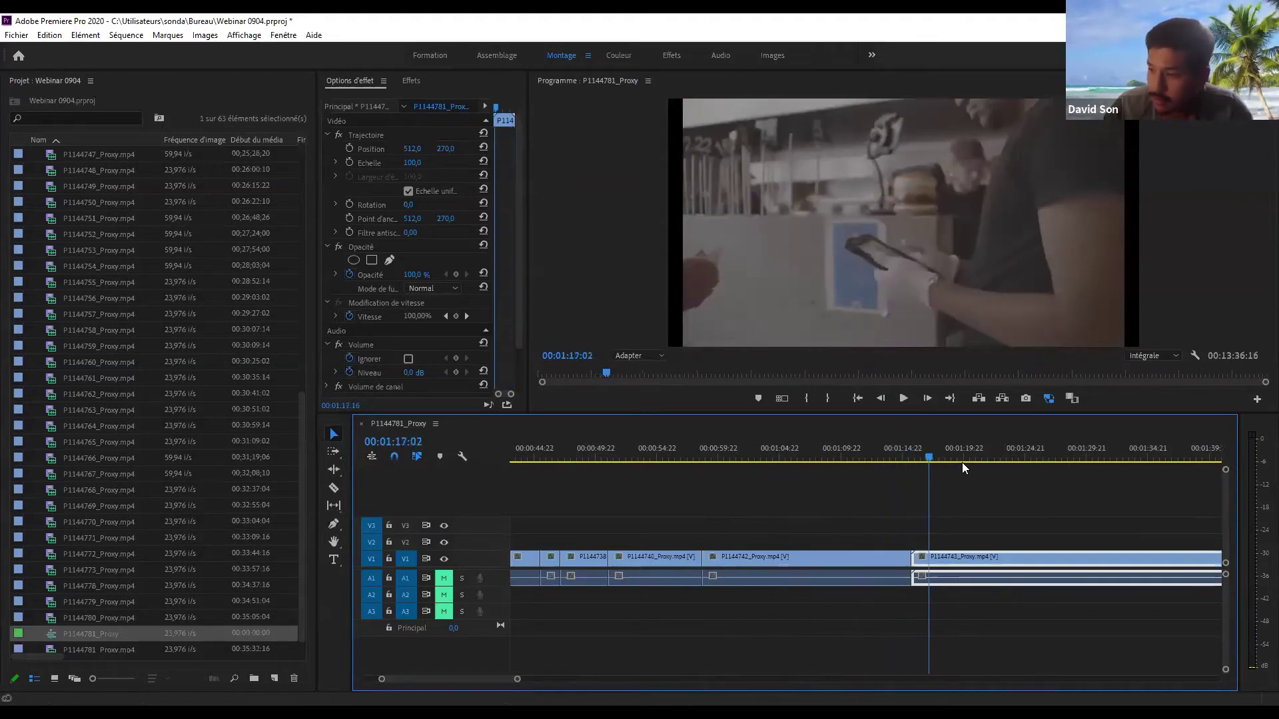
- Scrub through the clips following P1144742_Proxy.mp4, and remove P1144743_Proxy.mp4 with its gap from the timeline
{"action": "left_click", "coordinate": [1007, 461]}
{"action": "left_click", "coordinate": [924, 527]}
{"action": "key", "text": "minus"}
{"action": "key", "text": "minus"}
{"action": "key", "text": "minus"}
{"action": "key", "text": "minus"}
{"action": "key", "text": "equal"}
{"action": "key", "text": "equal"}
{"action": "key", "text": "equal"}
{"action": "left_click_drag", "start_coordinate": [789, 465], "coordinate": [1000, 461]}
{"action": "key", "text": "Delete"}
{"action": "key", "text": "Delete"}
{"action": "key", "text": "minus"}
- Ripple-trim the clip between P1144744_Proxy.mp4 and P1144746_Proxy.mp4 to a short section
{"action": "left_click_drag", "start_coordinate": [827, 465], "coordinate": [733, 464]}
{"action": "key", "text": "q"}
{"action": "key", "text": "w"}
{"action": "key", "text": "equal"}
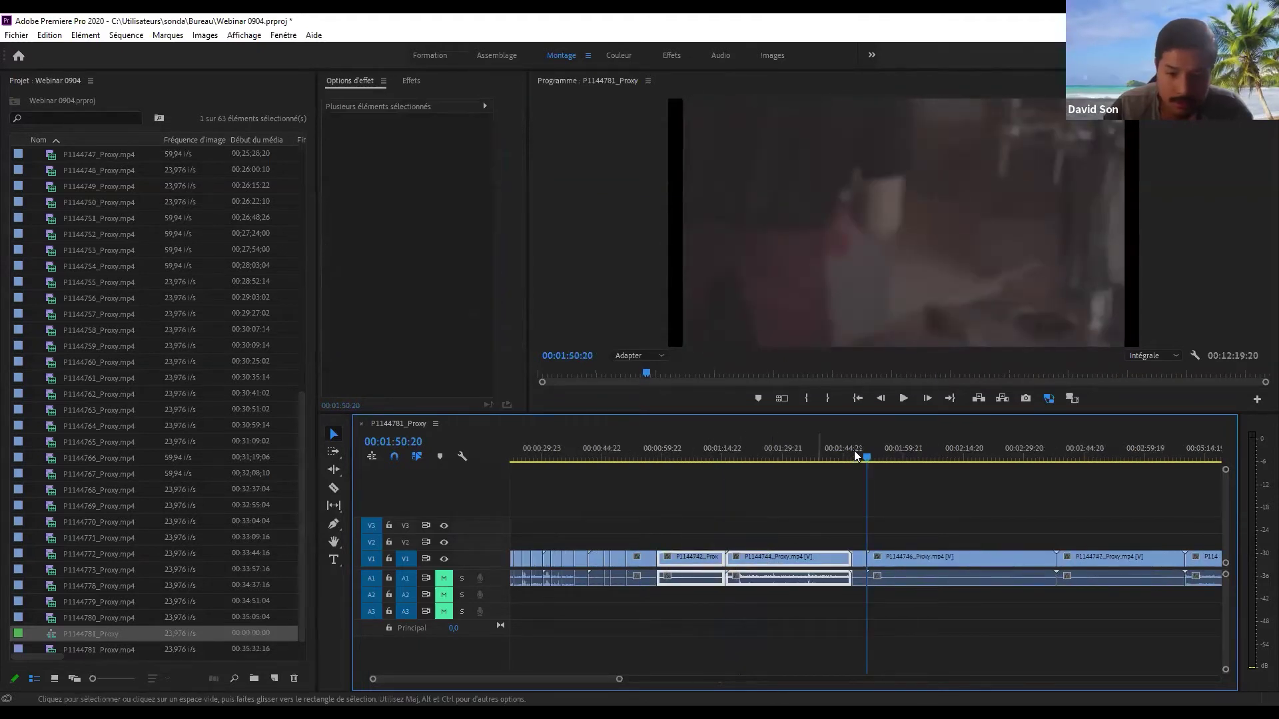
- Ripple-delete P1144744_Proxy.mp4 from the timeline
{"action": "left_click", "coordinate": [792, 453]}
{"action": "left_click", "coordinate": [785, 558]}
{"action": "key", "text": "shift+Delete"}
- Ripple-trim P1144747_Proxy.mp4, cutting its start up to 00:02:15:08 and shortening its end
{"action": "key", "text": "minus"}
{"action": "left_click_drag", "start_coordinate": [757, 458], "coordinate": [788, 481]}
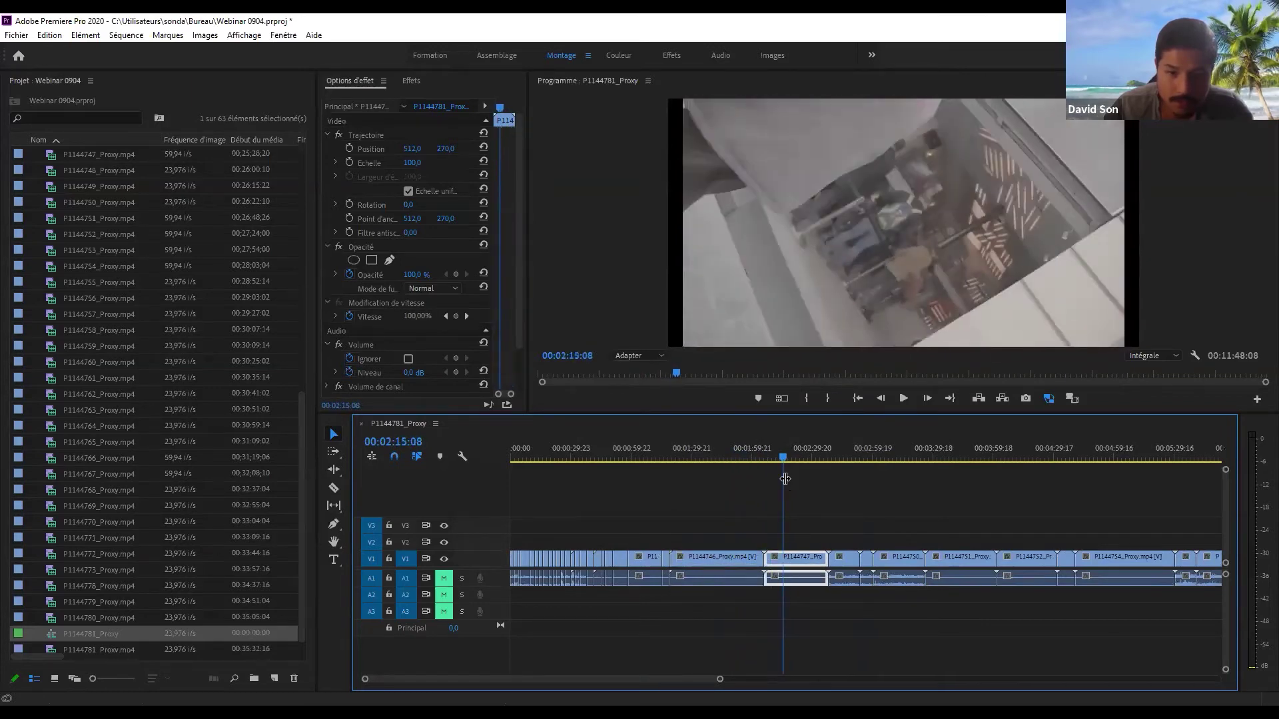
{"action": "key", "text": "q"}
{"action": "left_click", "coordinate": [787, 456]}
{"action": "left_click_drag", "start_coordinate": [788, 453], "coordinate": [789, 458]}
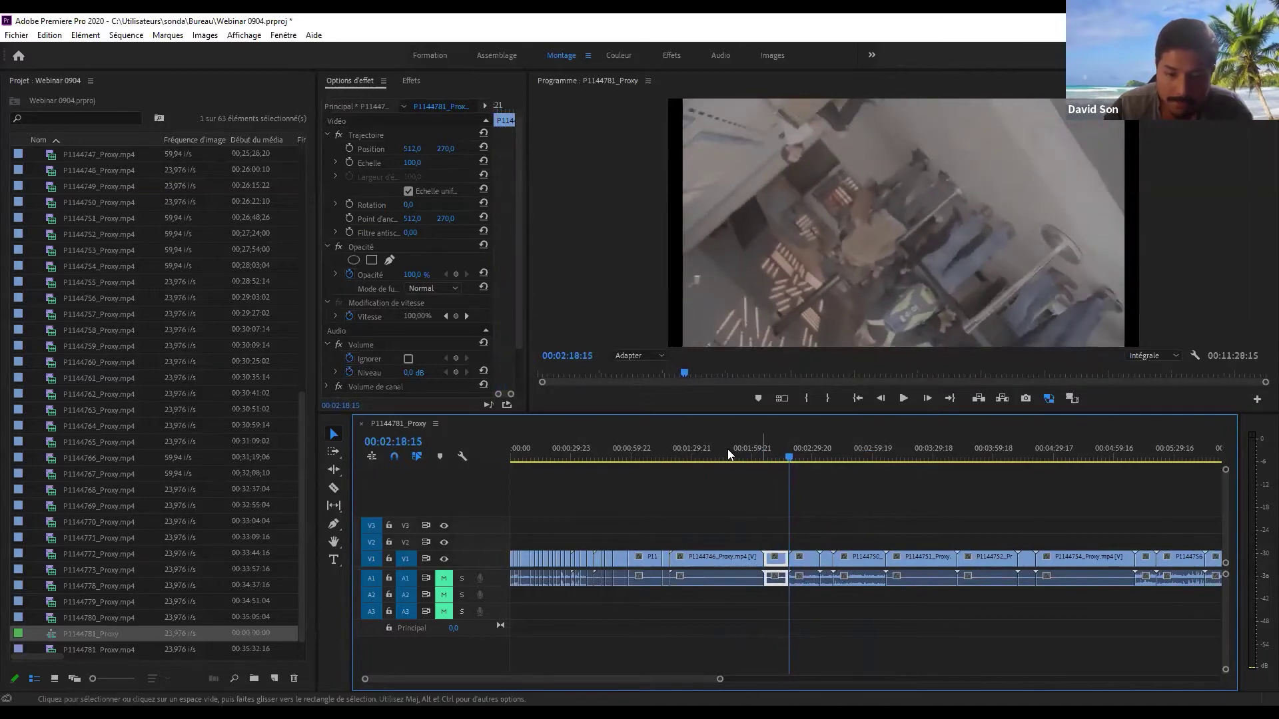
- Remove P1144746_Proxy.mp4 without leaving a gap, and place the playhead at 00:01:53:12
{"action": "left_click", "coordinate": [725, 456]}
{"action": "key", "text": "w"}
{"action": "mouse_move", "coordinate": [731, 453]}
{"action": "left_mouse_down"}
{"action": "mouse_move", "coordinate": [718, 454]}
{"action": "mouse_move", "coordinate": [739, 461]}
{"action": "left_mouse_up"}
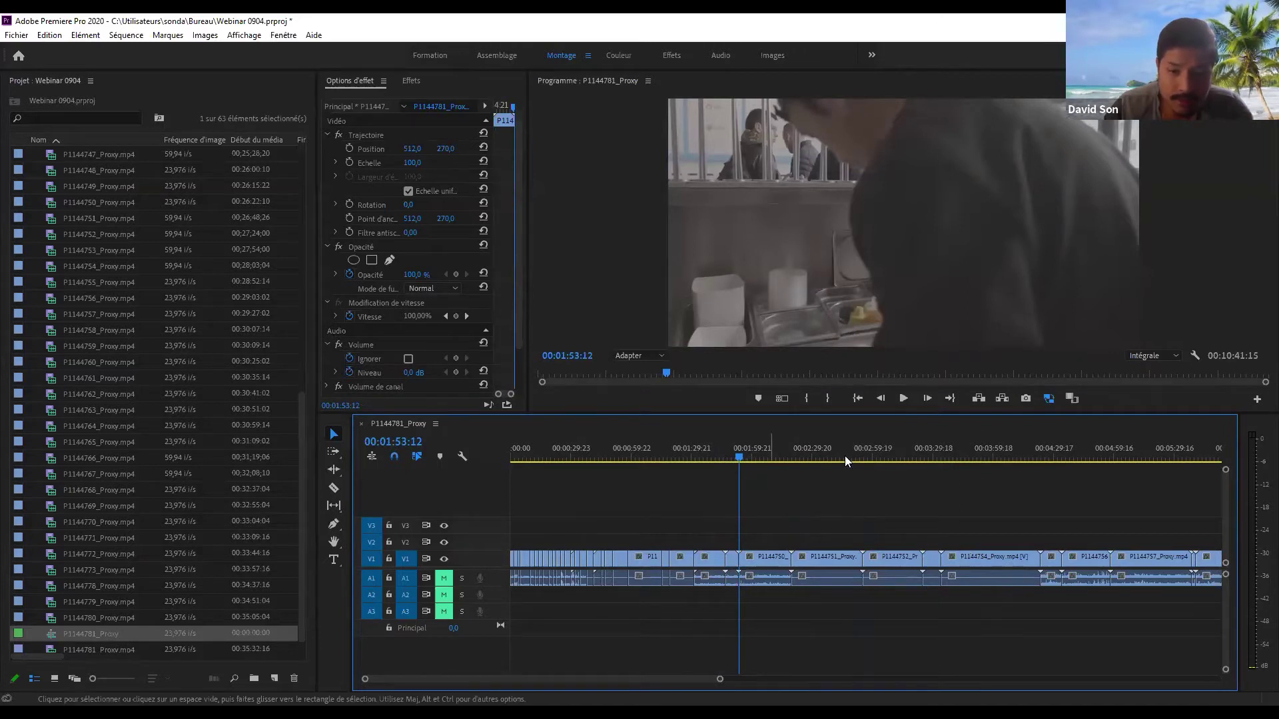
- Ripple-trim the end of P1144750_Proxy.mp4 and delete P1144748_Proxy.mp4 without closing its gap
{"action": "key", "text": "="}
{"action": "left_click_drag", "start_coordinate": [872, 459], "coordinate": [974, 491]}
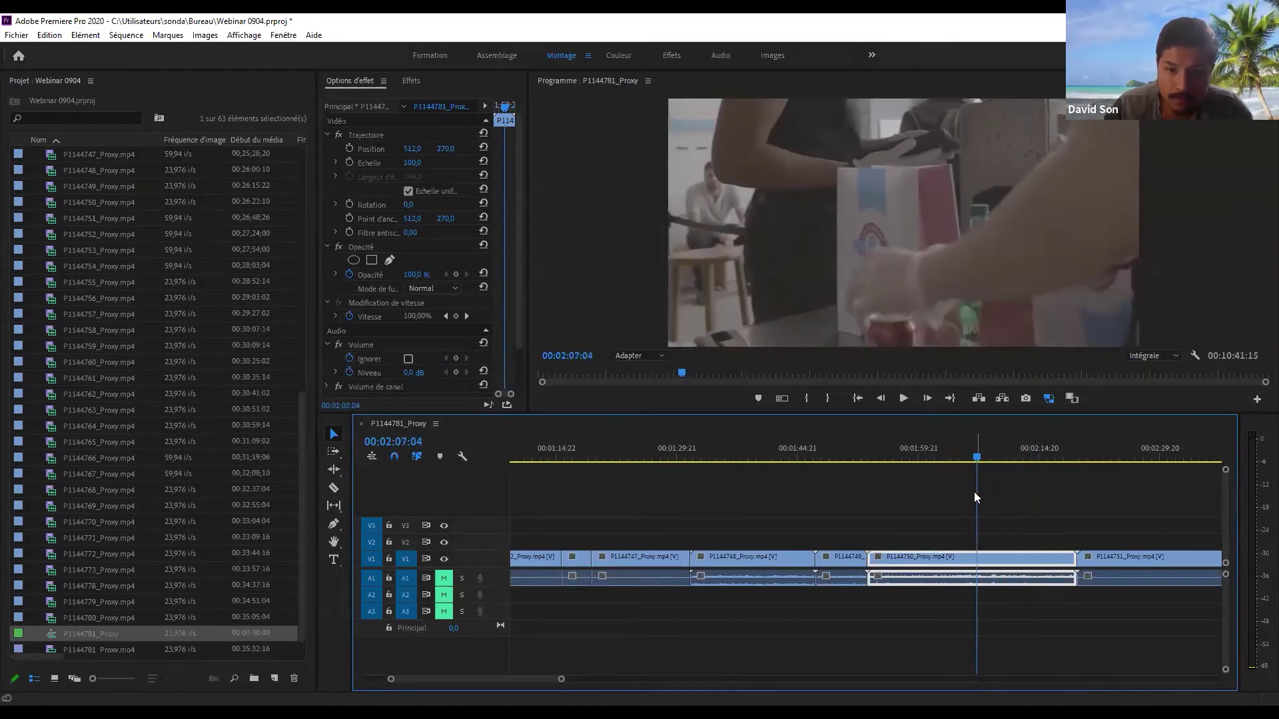
{"action": "key", "text": "w"}
{"action": "left_click_drag", "start_coordinate": [916, 445], "coordinate": [636, 463]}
{"action": "key", "text": "w"}
{"action": "key", "text": "Delete"}
- Ripple-trim the start and the end of P1144751_Proxy.mp4 to keep only a short section
{"action": "key", "text": "minus"}
{"action": "key", "text": "minus"}
{"action": "mouse_move", "coordinate": [773, 452]}
{"action": "left_mouse_down"}
{"action": "mouse_move", "coordinate": [800, 457]}
{"action": "mouse_move", "coordinate": [787, 457]}
{"action": "left_mouse_up"}
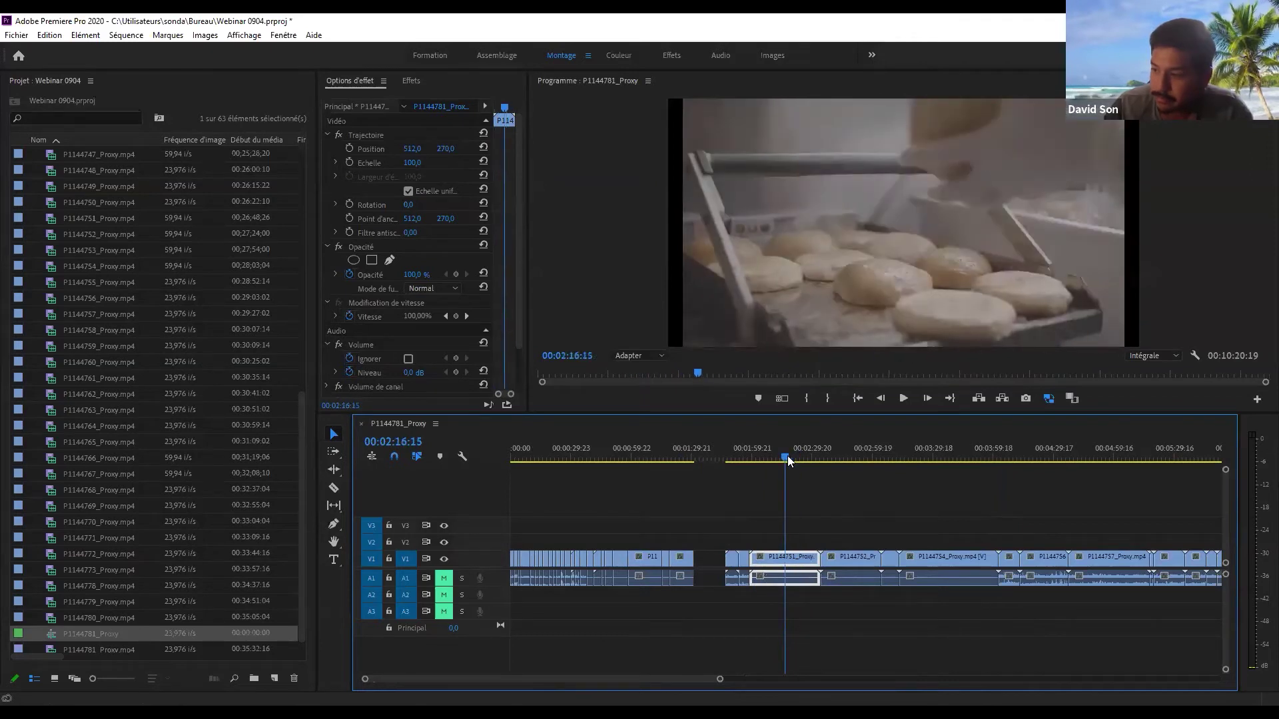
{"action": "left_click_drag", "start_coordinate": [788, 457], "coordinate": [780, 460]}
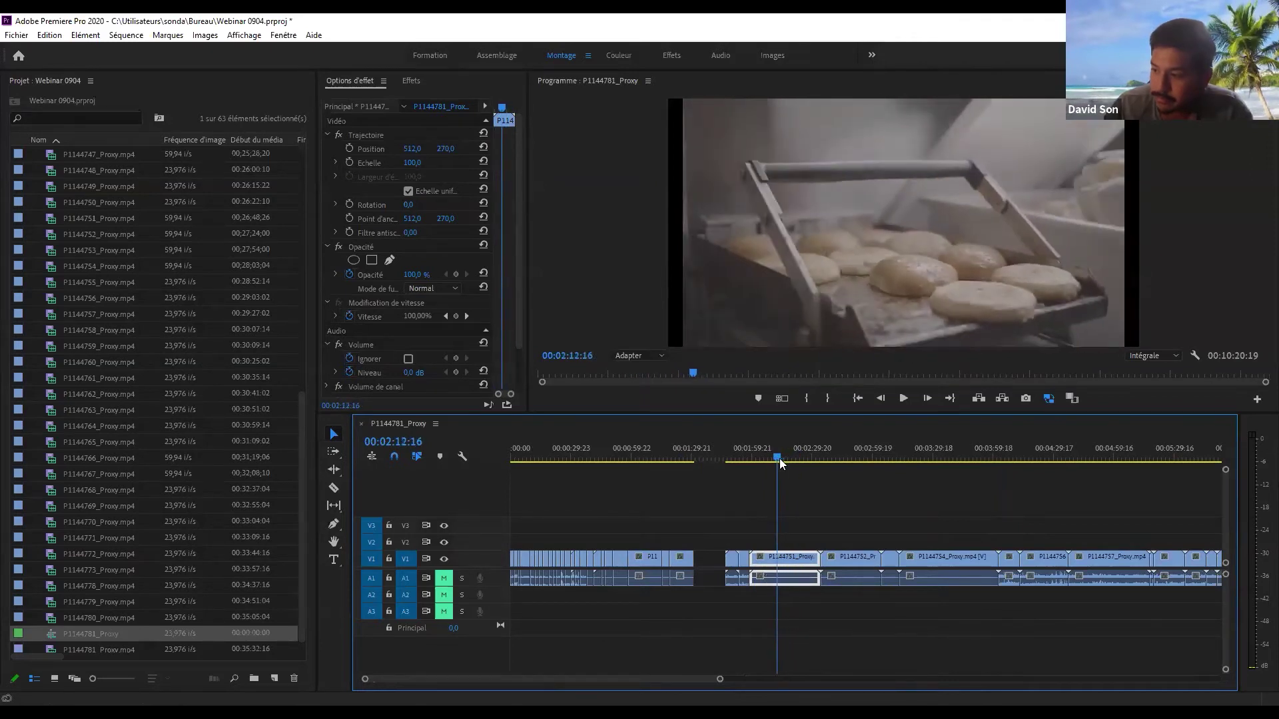
{"action": "key", "text": "q"}
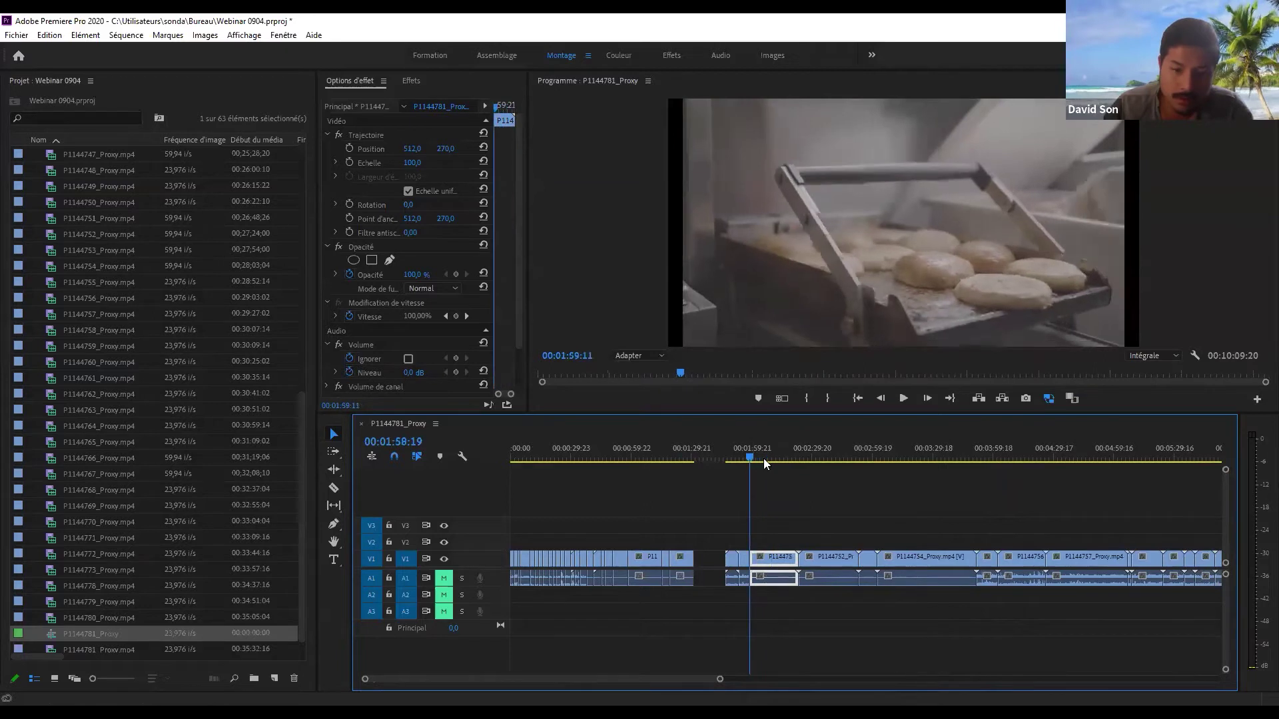
{"action": "left_click", "coordinate": [760, 457]}
{"action": "key", "text": "w"}
- Ripple-trim P1144752_Proxy.mp4 and P1144754_Proxy.mp4 to shorter sections
{"action": "left_click_drag", "start_coordinate": [775, 457], "coordinate": [861, 451]}
{"action": "key", "text": "q"}
{"action": "key", "text": "w"}
{"action": "key", "text": "q"}
{"action": "left_click", "coordinate": [858, 639]}
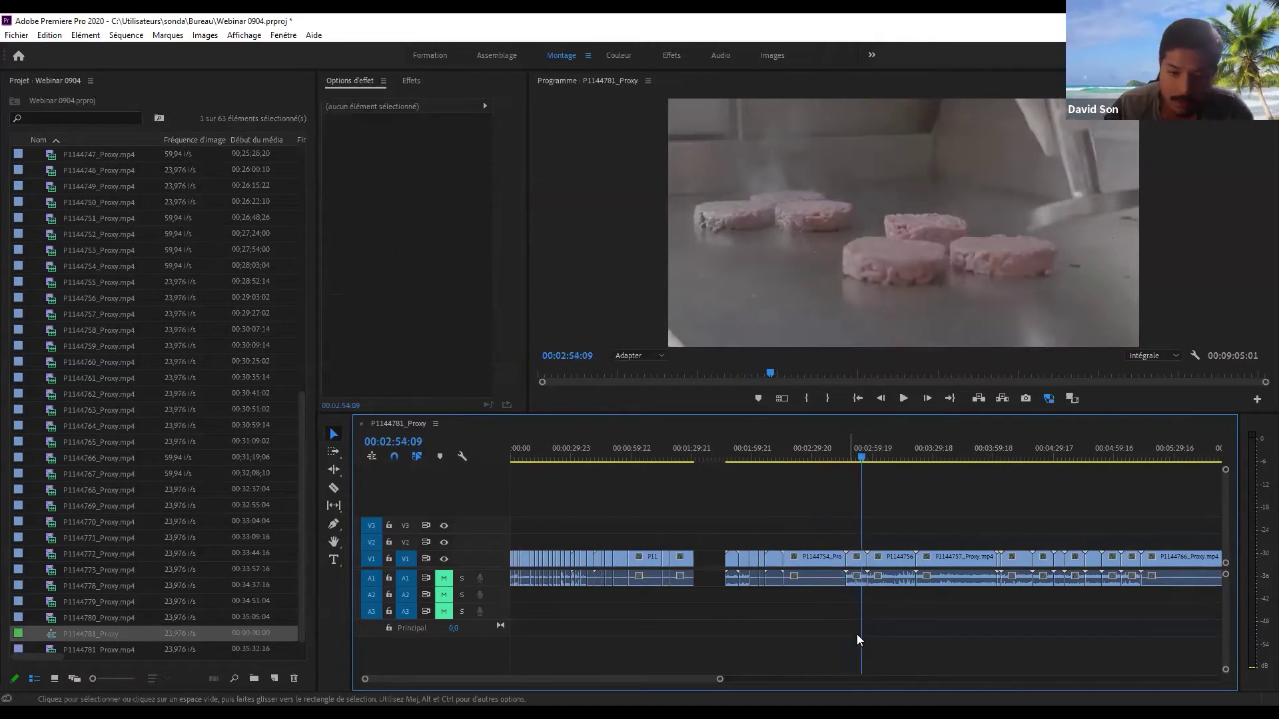
- Ripple-trim the short clip before P1144756_Proxy.mp4 and delete P1144754_Proxy.mp4 without closing its gap
{"action": "key", "text": "equal"}
{"action": "left_click_drag", "start_coordinate": [857, 449], "coordinate": [700, 474]}
{"action": "left_click", "coordinate": [804, 510]}
{"action": "key", "text": "equal"}
{"action": "key", "text": "equal"}
{"action": "key", "text": "w"}
{"action": "key", "text": "minus"}
{"action": "left_click", "coordinate": [776, 572]}
{"action": "key", "text": "Delete"}
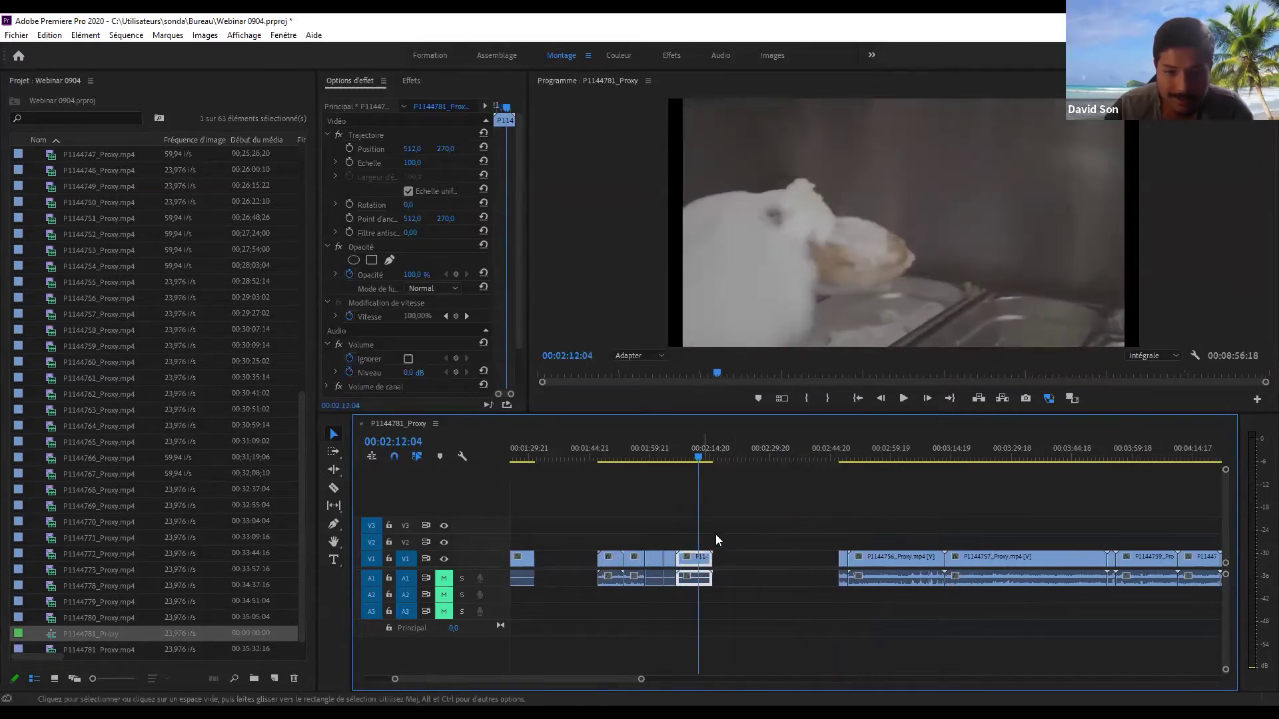
- Ripple-trim the end of the clip before the new gap at 00:02:09:21 and close that gap
{"action": "left_click", "coordinate": [690, 455]}
{"action": "key", "text": "w"}
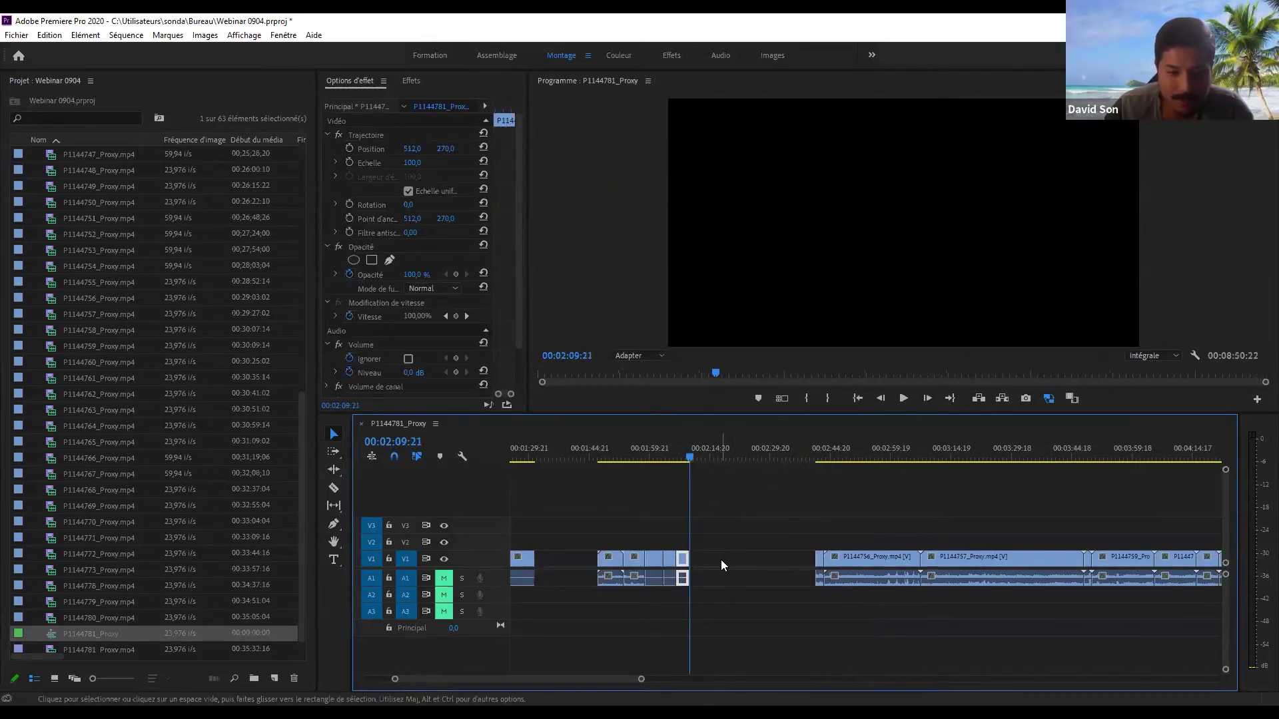
{"action": "left_click", "coordinate": [721, 565]}
{"action": "key", "text": "Delete"}
- Check P1144757_Proxy.mp4 and close the gap left after P1144747_Proxy.mp4
{"action": "left_click", "coordinate": [678, 458]}
{"action": "key", "text": "minus"}
{"action": "left_click_drag", "start_coordinate": [790, 453], "coordinate": [878, 455]}
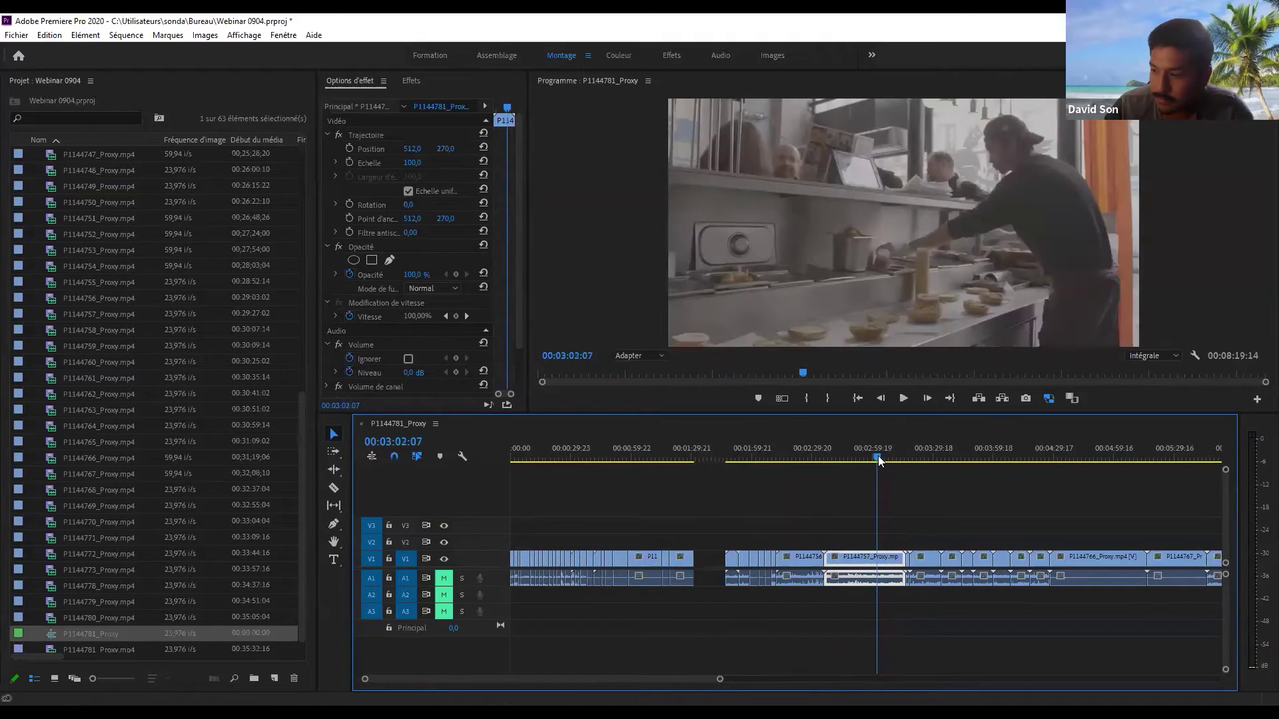
{"action": "key", "text": "="}
{"action": "left_click", "coordinate": [905, 501]}
{"action": "key", "text": "minus"}
{"action": "key", "text": "equal"}
{"action": "key", "text": "minus"}
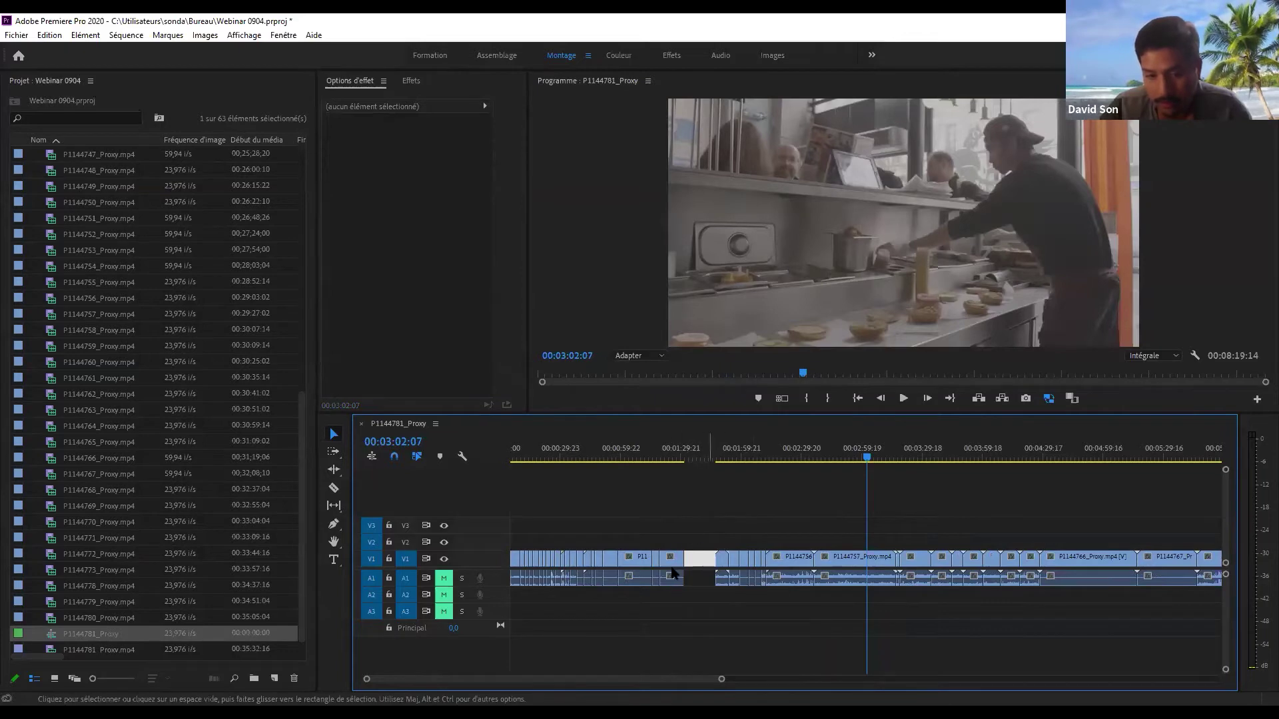
{"action": "key", "text": "Delete"}
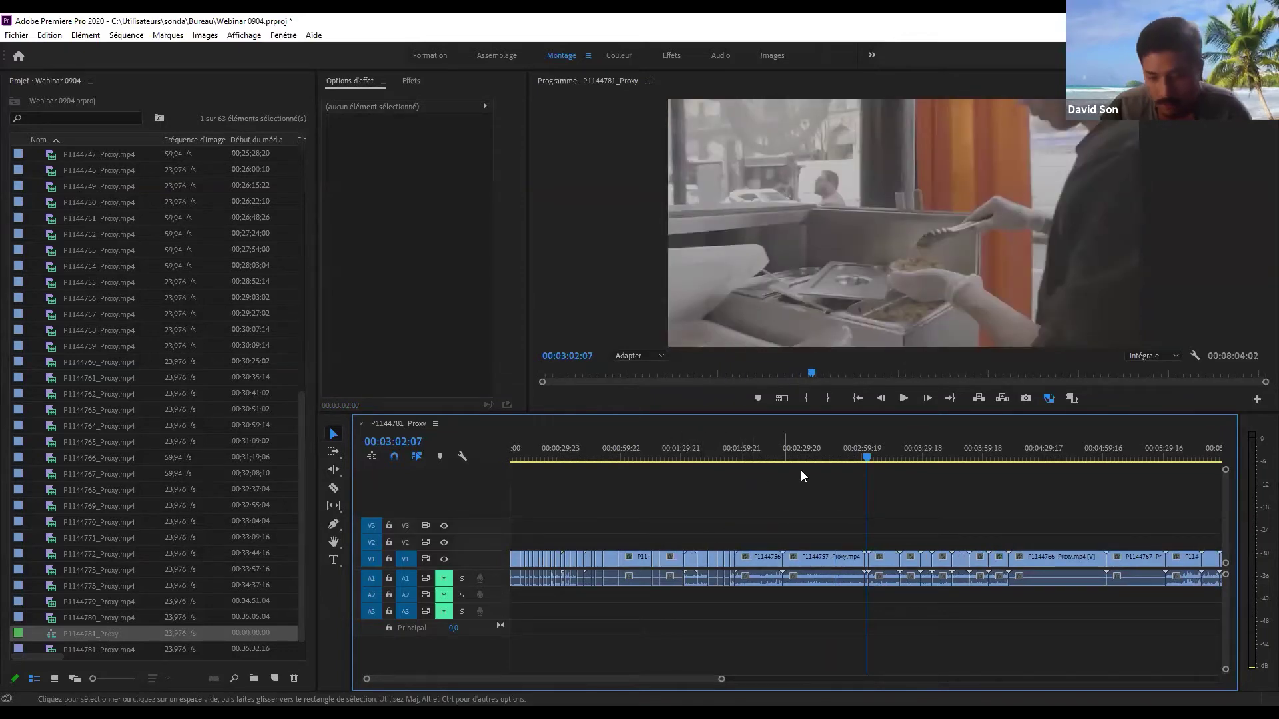
- Delete P1144766_Proxy.mp4 without closing its gap and ripple-trim the end of P1144767_Proxy.mp4 at 00:05:17:08
{"action": "left_click_drag", "start_coordinate": [866, 451], "coordinate": [902, 441]}
{"action": "key", "text": "minus"}
{"action": "key", "text": "equal"}
{"action": "left_click", "coordinate": [858, 558]}
{"action": "key", "text": "Delete"}
{"action": "left_click", "coordinate": [902, 450]}
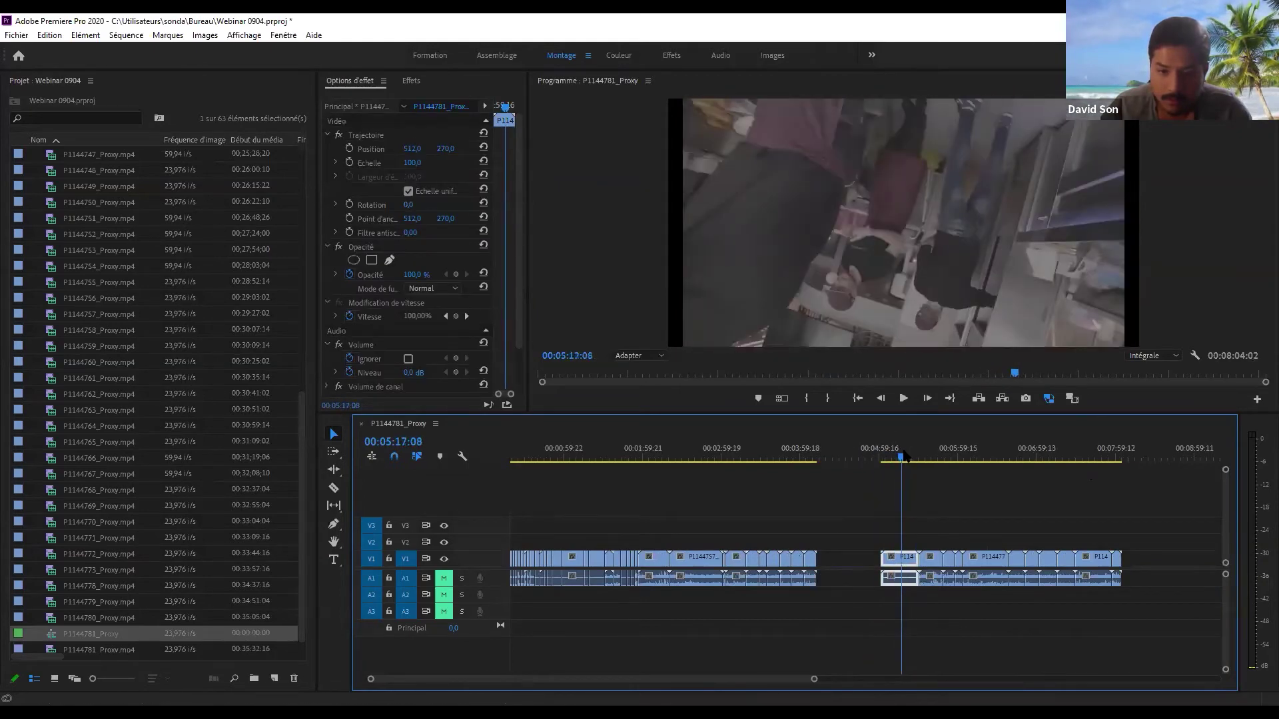
{"action": "key", "text": "w"}
- Delete P1144768_Proxy.mp4 and the clip directly after it without closing their gap
{"action": "left_click", "coordinate": [926, 446]}
{"action": "left_click_drag", "start_coordinate": [926, 447], "coordinate": [930, 531]}
{"action": "key", "text": "="}
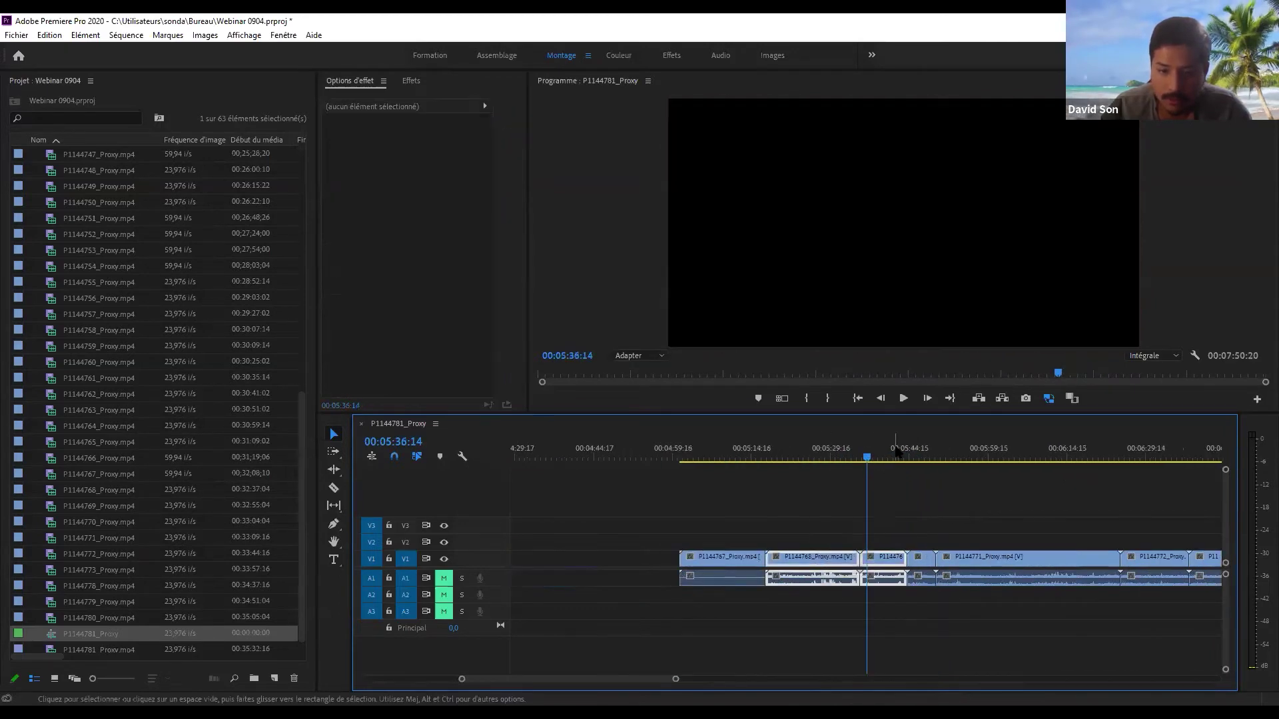
- Cut P1144771_Proxy.mp4 at 00:05:55:14 and delete the section after the cut
{"action": "left_click", "coordinate": [932, 456]}
{"action": "left_click_drag", "start_coordinate": [932, 455], "coordinate": [967, 457]}
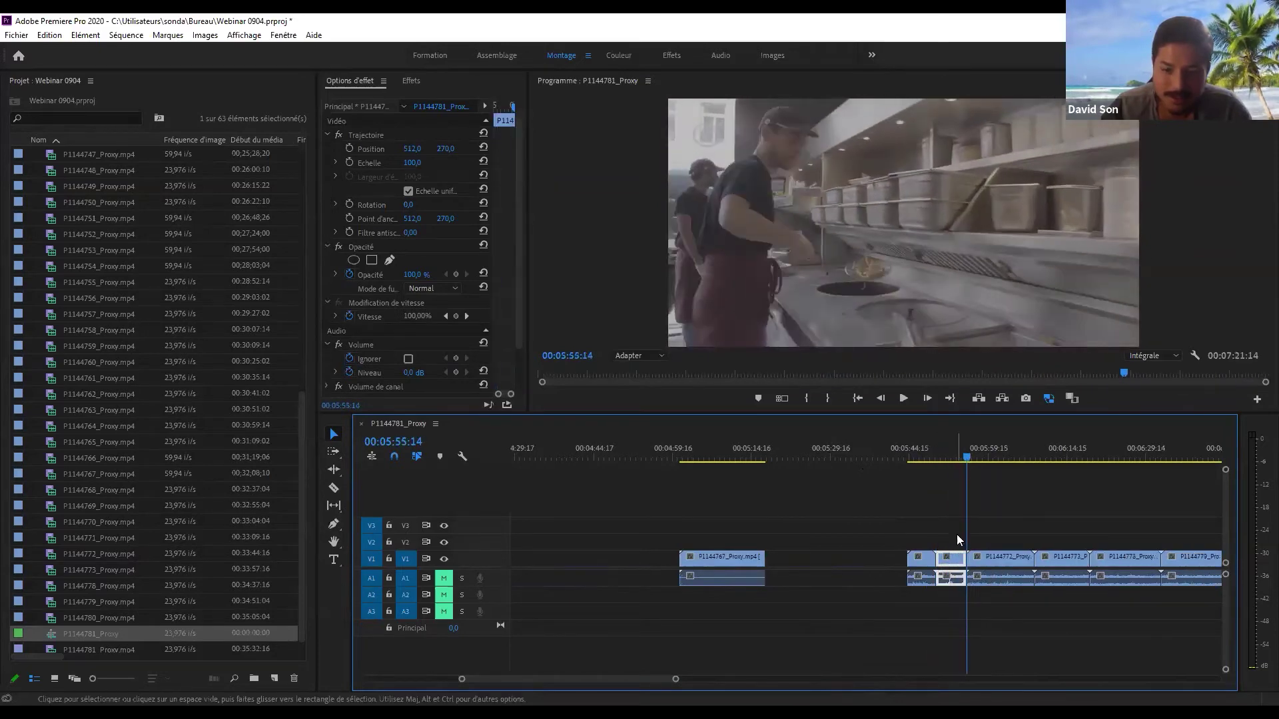
{"action": "key", "text": "ctrl+k"}
{"action": "left_click_drag", "start_coordinate": [1020, 504], "coordinate": [1028, 593]}
{"action": "key", "text": "Delete"}
- Delete the short clip before P1144771_Proxy.mp4 and close the gap after P1144767_Proxy.mp4
{"action": "left_click", "coordinate": [919, 457]}
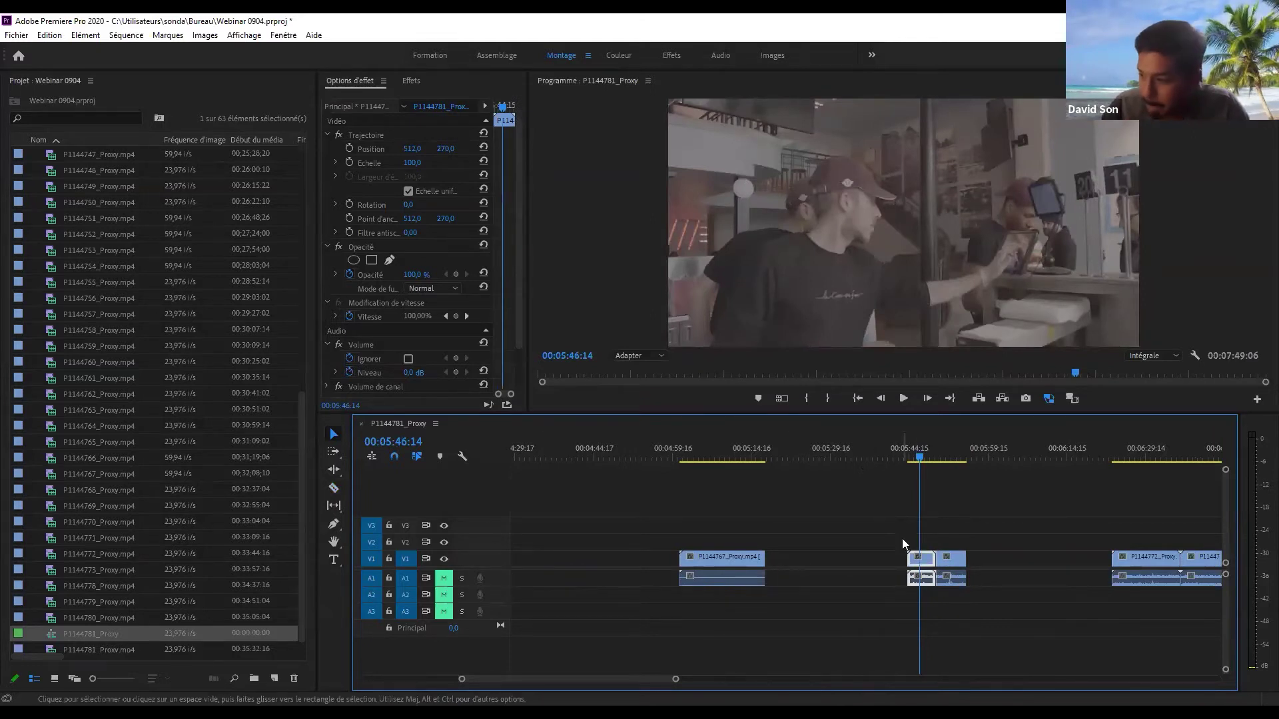
{"action": "left_click", "coordinate": [929, 477]}
{"action": "key", "text": "minus"}
{"action": "key", "text": "equal"}
{"action": "key", "text": "equal"}
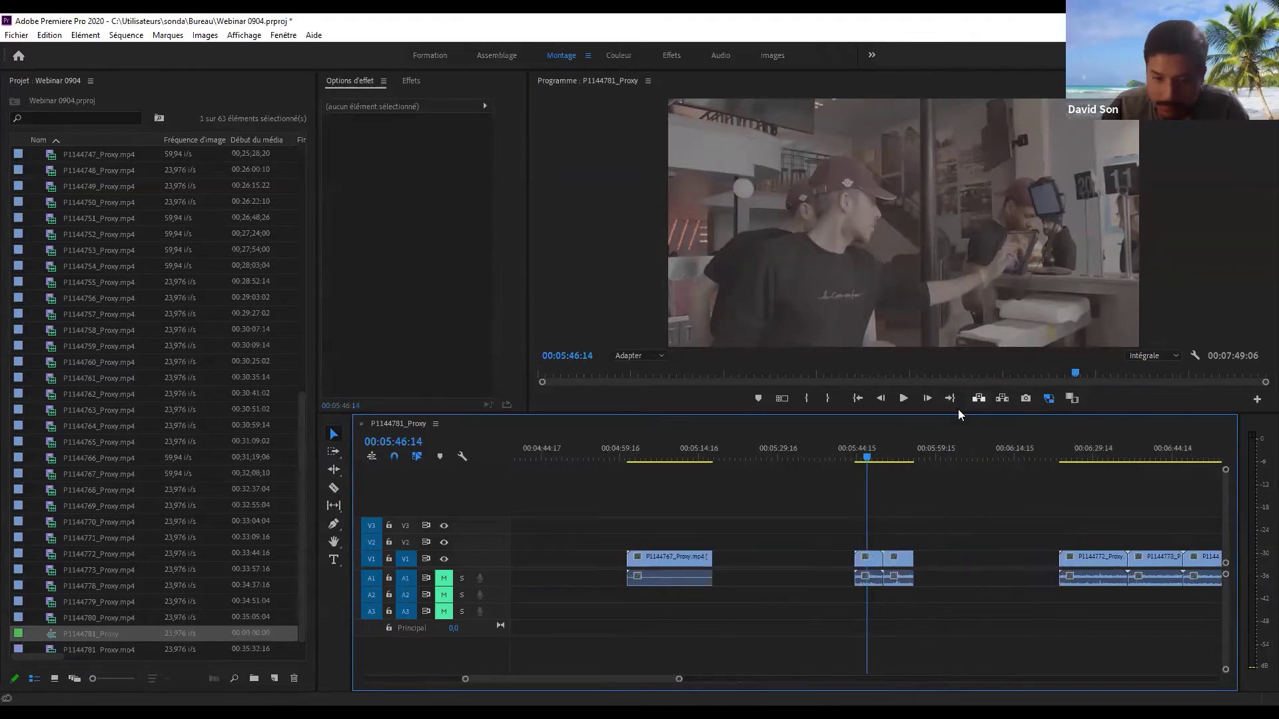
{"action": "left_click_drag", "start_coordinate": [883, 443], "coordinate": [873, 456]}
{"action": "key", "text": "Delete"}
{"action": "left_click", "coordinate": [840, 559]}
{"action": "key", "text": "Delete"}
- Close the gap before P1144772_Proxy.mp4 and ripple-trim that clip's end
{"action": "key", "text": "minus"}
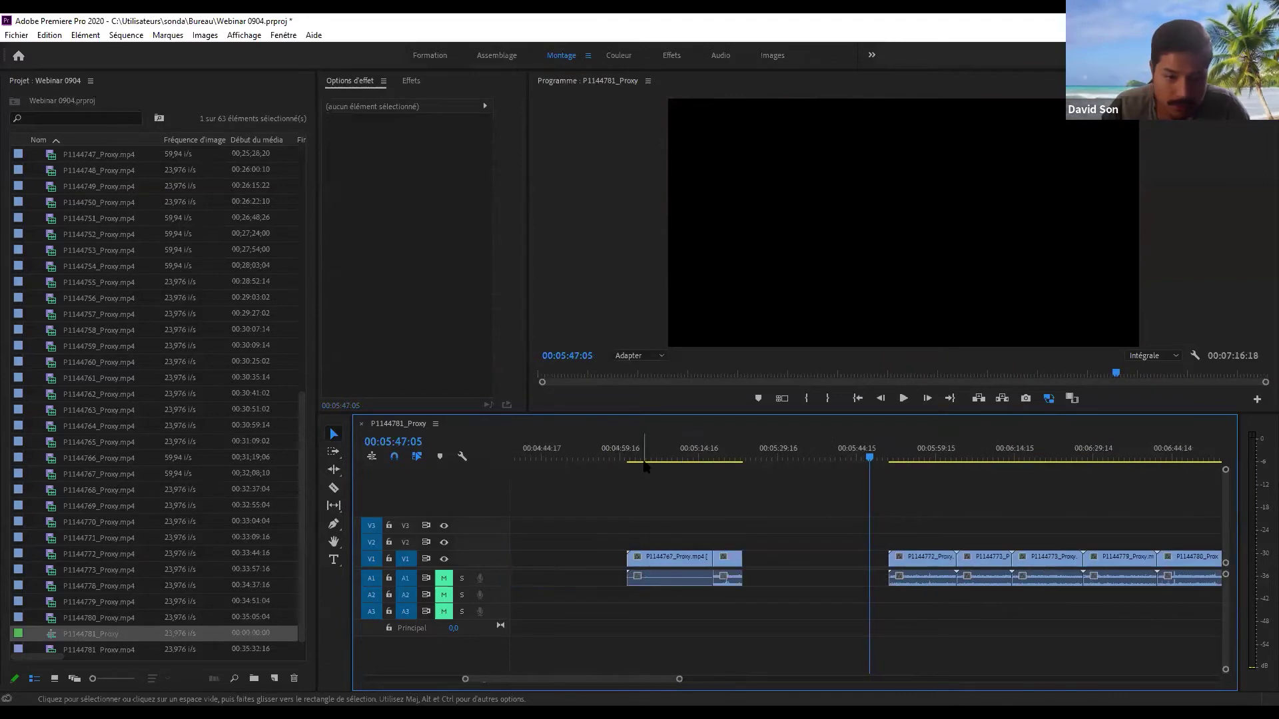
{"action": "left_click", "coordinate": [687, 447]}
{"action": "left_click_drag", "start_coordinate": [702, 442], "coordinate": [821, 455]}
{"action": "left_click", "coordinate": [815, 565]}
{"action": "key", "text": "Delete"}
{"action": "key", "text": "minus"}
{"action": "key", "text": "w"}
- Ripple-trim the two short clips before P1144778_Proxy.mp4
{"action": "left_click", "coordinate": [807, 452]}
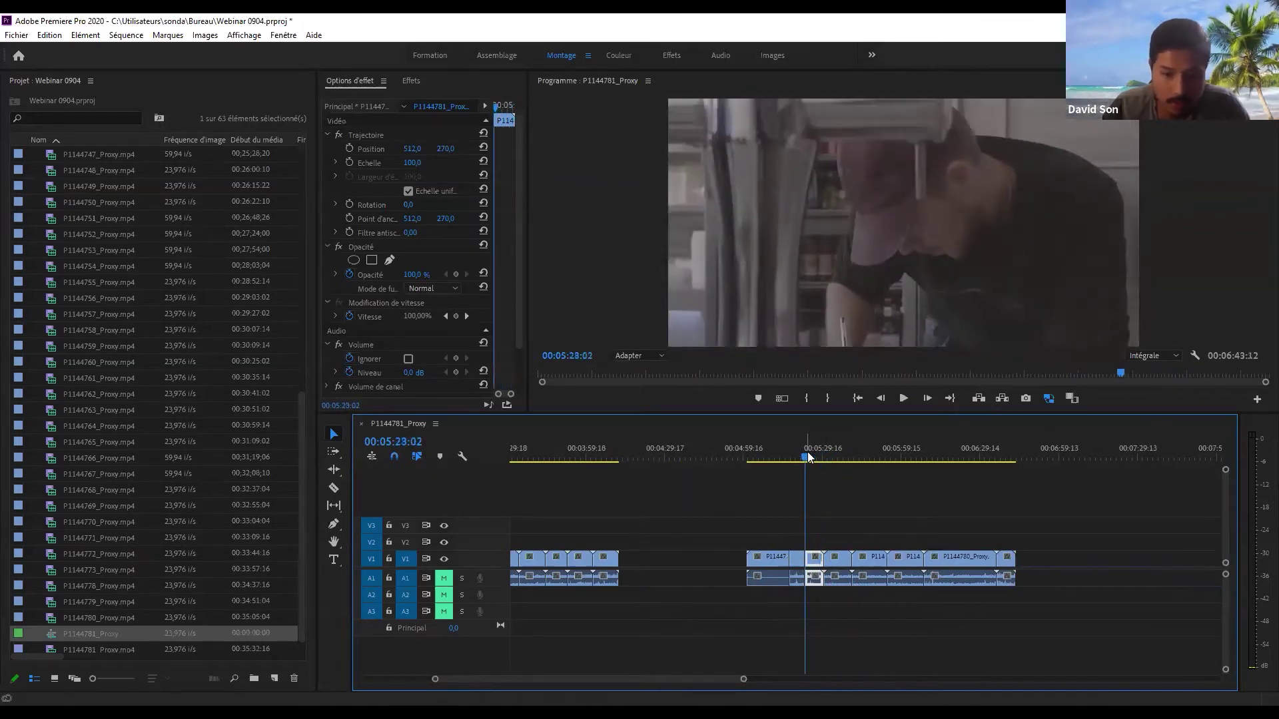
{"action": "key", "text": "space"}
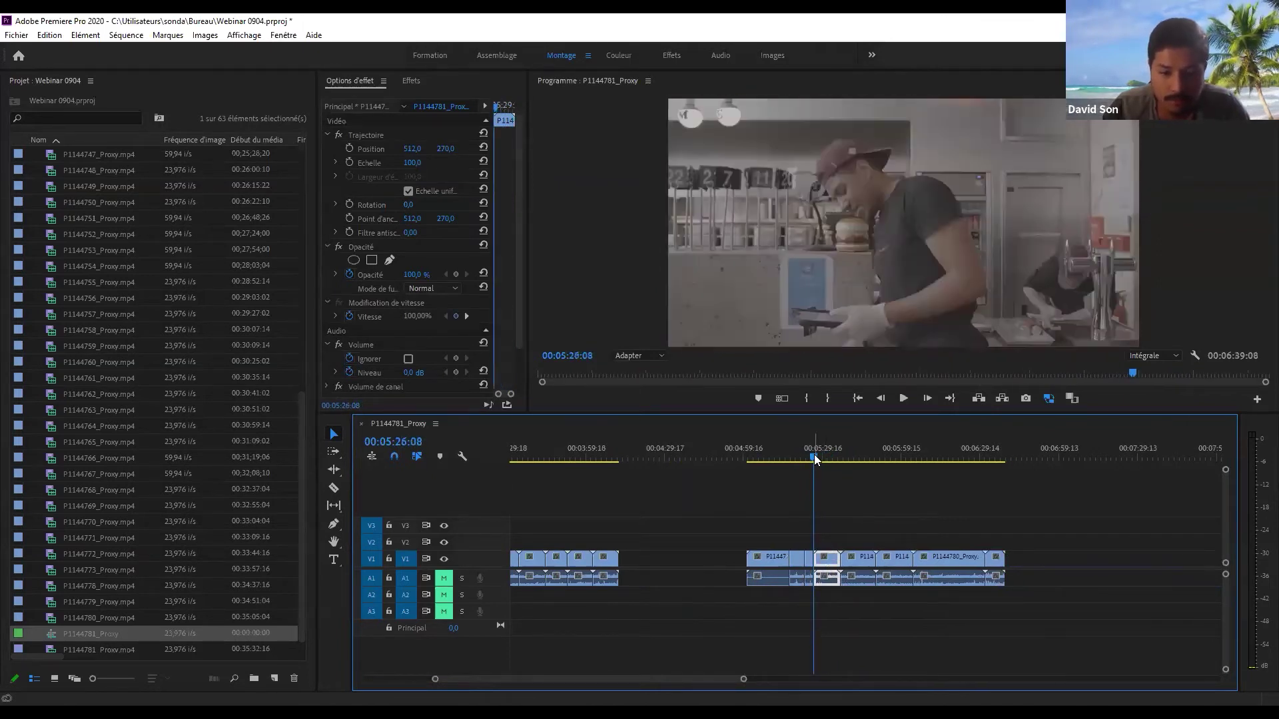
{"action": "key", "text": "equal"}
{"action": "mouse_move", "coordinate": [879, 450]}
{"action": "left_mouse_down"}
{"action": "mouse_move", "coordinate": [904, 455]}
{"action": "mouse_move", "coordinate": [880, 437]}
{"action": "left_mouse_up"}
{"action": "key", "text": "q"}
{"action": "key", "text": "j"}
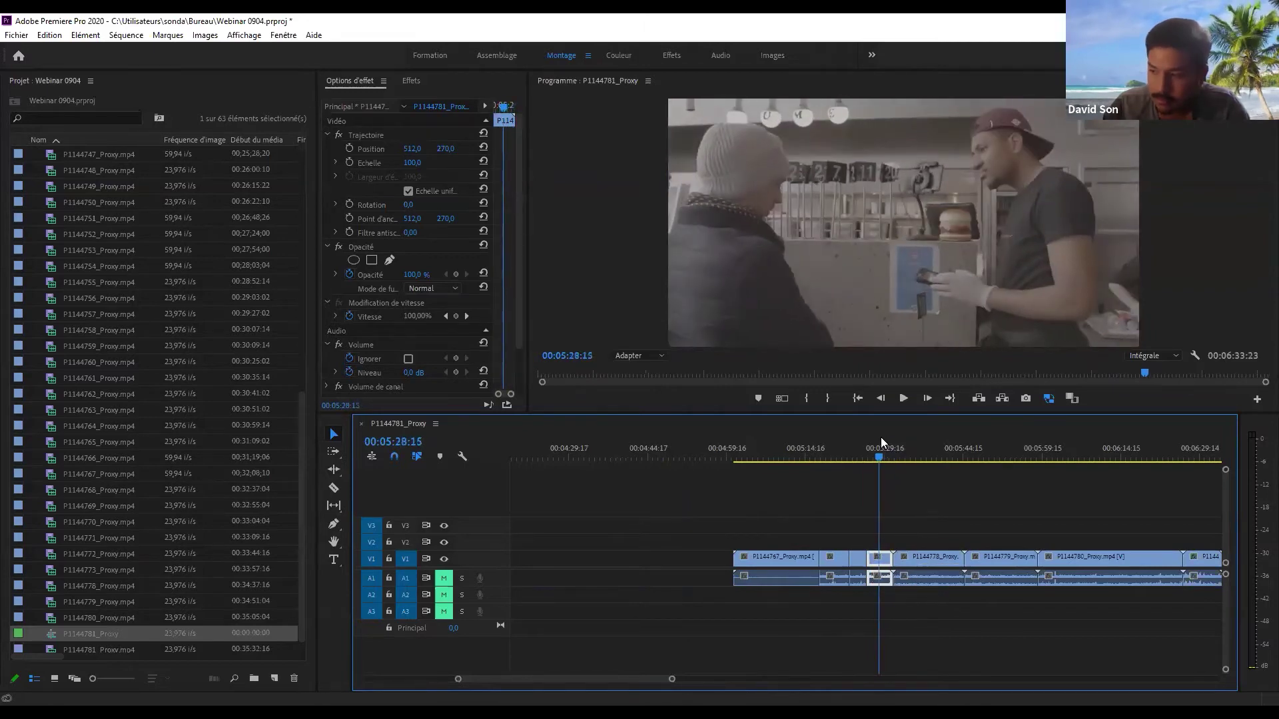
- Ripple-trim the end of P1144778_Proxy.mp4 and delete P1144779_Proxy.mp4 without closing its gap
{"action": "left_click_drag", "start_coordinate": [880, 437], "coordinate": [984, 506]}
{"action": "key", "text": "w"}
{"action": "key", "text": "Delete"}
- Ripple-trim the start of the last clip in the sequence to keep only its final seconds
{"action": "left_click", "coordinate": [1171, 458]}
{"action": "mouse_move", "coordinate": [1177, 460]}
{"action": "left_mouse_down"}
{"action": "mouse_move", "coordinate": [1165, 461]}
{"action": "mouse_move", "coordinate": [1181, 466]}
{"action": "left_mouse_up"}
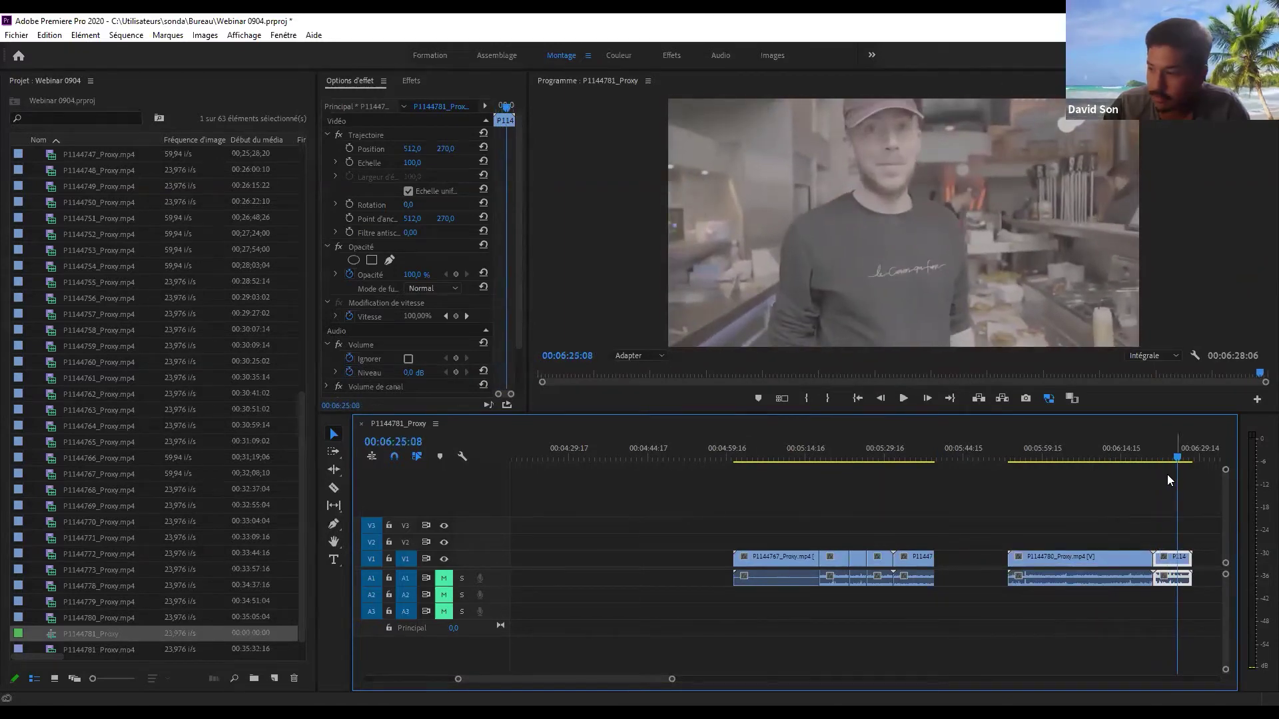
{"action": "key", "text": "q"}
- Ripple-trim the end of P1144780_Proxy.mp4 at 00:06:06:02
{"action": "key", "text": "="}
{"action": "left_click_drag", "start_coordinate": [880, 457], "coordinate": [713, 486]}
{"action": "key", "text": "w"}
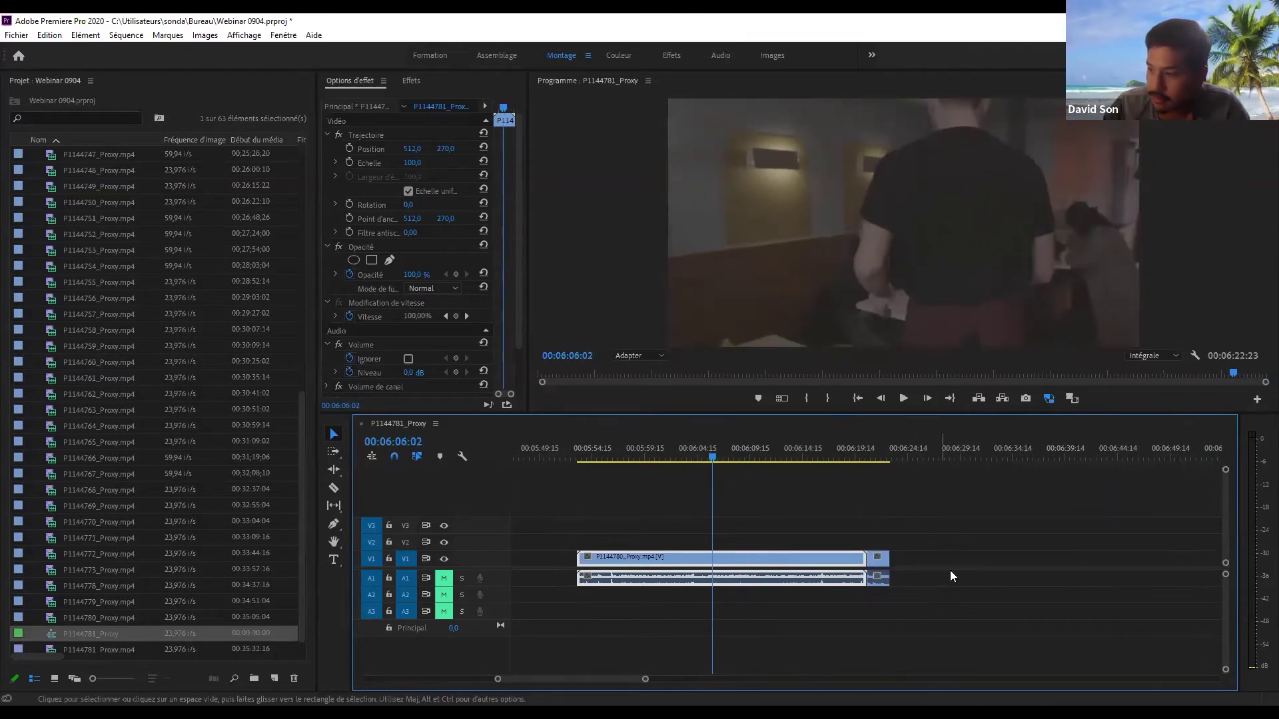
{"action": "left_click", "coordinate": [967, 560]}
{"action": "key", "text": "w"}
- Close the gap between P1144778_Proxy.mp4 and P1144780_Proxy.mp4
{"action": "left_click_drag", "start_coordinate": [711, 456], "coordinate": [560, 489]}
{"action": "key", "text": "minus"}
{"action": "key", "text": "minus"}
{"action": "left_click_drag", "start_coordinate": [784, 455], "coordinate": [747, 465]}
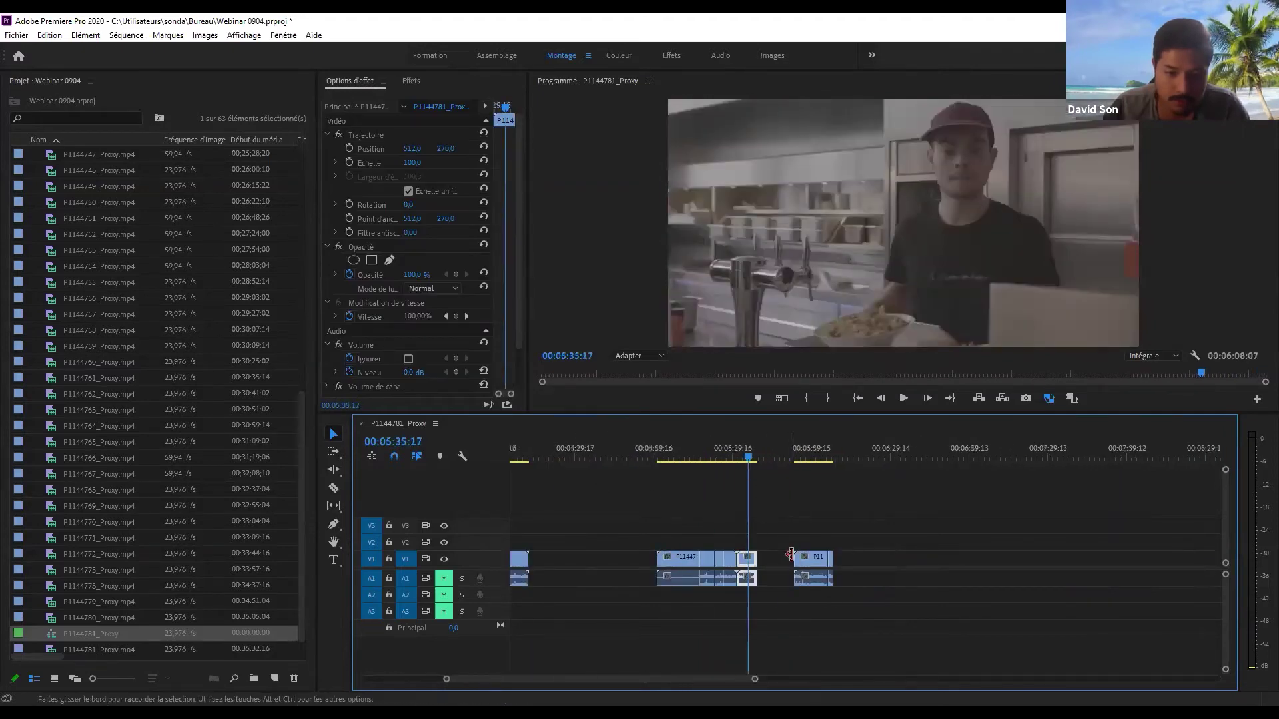
{"action": "key", "text": "equal"}
{"action": "left_click", "coordinate": [920, 554]}
{"action": "key", "text": "Delete"}
- Close the remaining gap before P1144767_Proxy.mp4
{"action": "left_click_drag", "start_coordinate": [876, 443], "coordinate": [653, 487]}
{"action": "key", "text": "minus"}
{"action": "key", "text": "minus"}
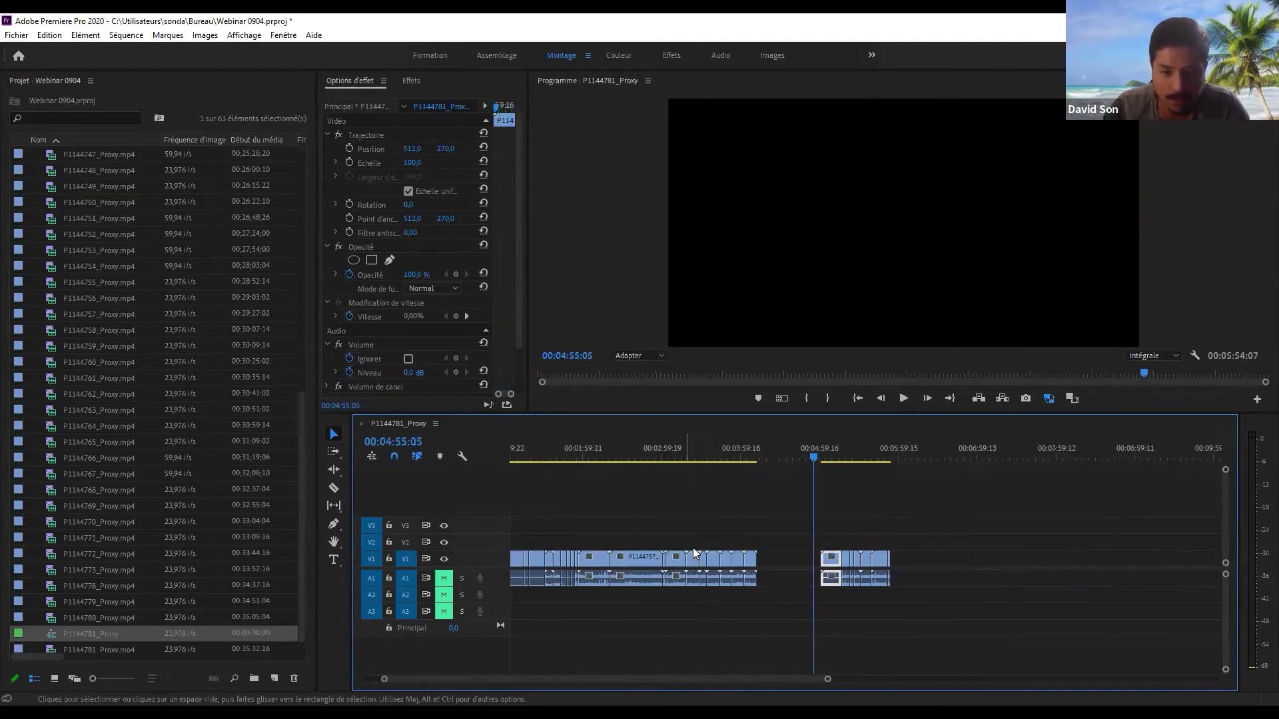
{"action": "left_click", "coordinate": [766, 559]}
{"action": "key", "text": "Delete"}
- Scrub through the cut, delete P1144757_Proxy.mp4 and close the gap it leaves
{"action": "left_click", "coordinate": [675, 457]}
{"action": "left_click", "coordinate": [570, 453]}
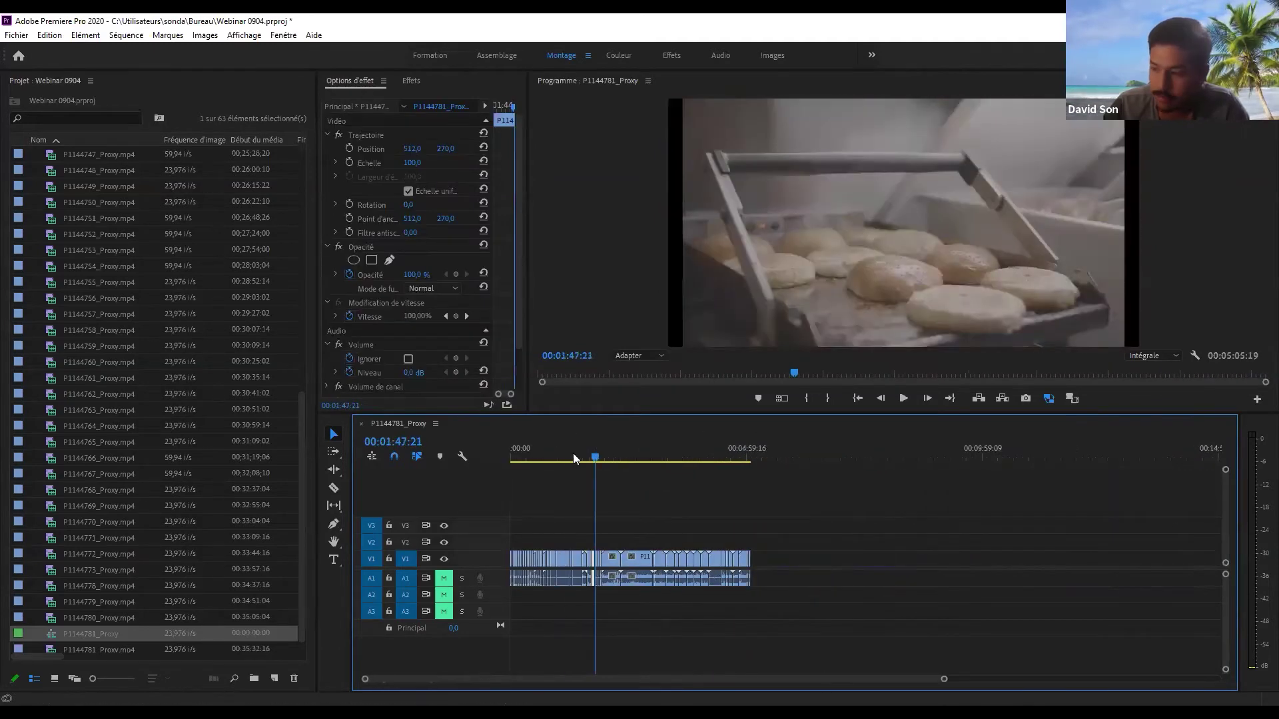
{"action": "key", "text": "equal"}
{"action": "left_click", "coordinate": [718, 445]}
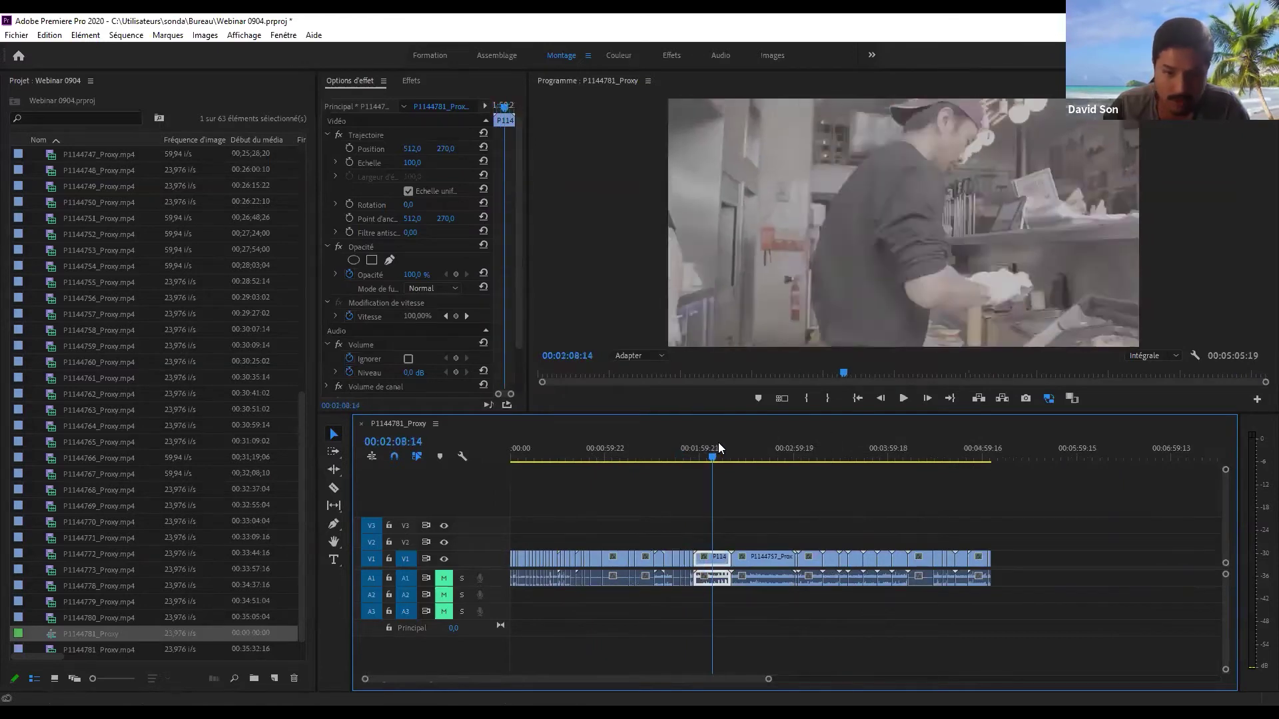
{"action": "left_click_drag", "start_coordinate": [720, 442], "coordinate": [612, 459]}
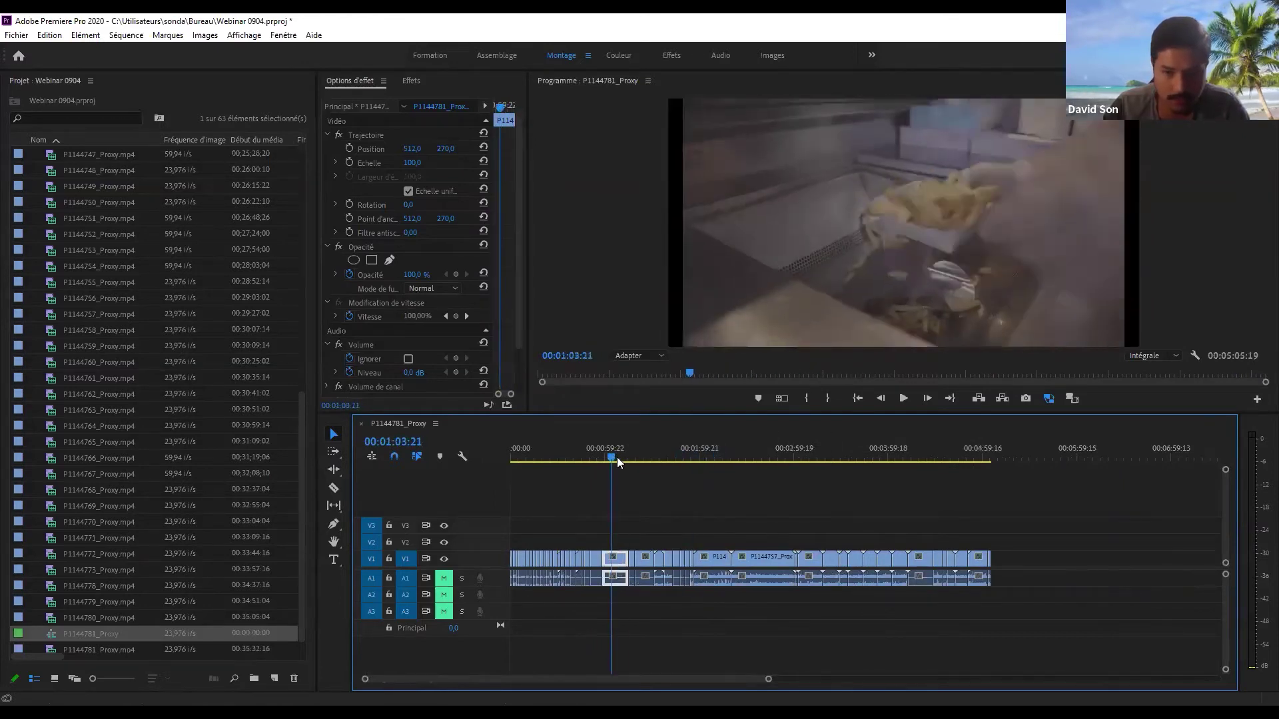
{"action": "left_click_drag", "start_coordinate": [720, 460], "coordinate": [768, 465]}
{"action": "left_click_drag", "start_coordinate": [751, 516], "coordinate": [782, 569]}
{"action": "key", "text": "Delete"}
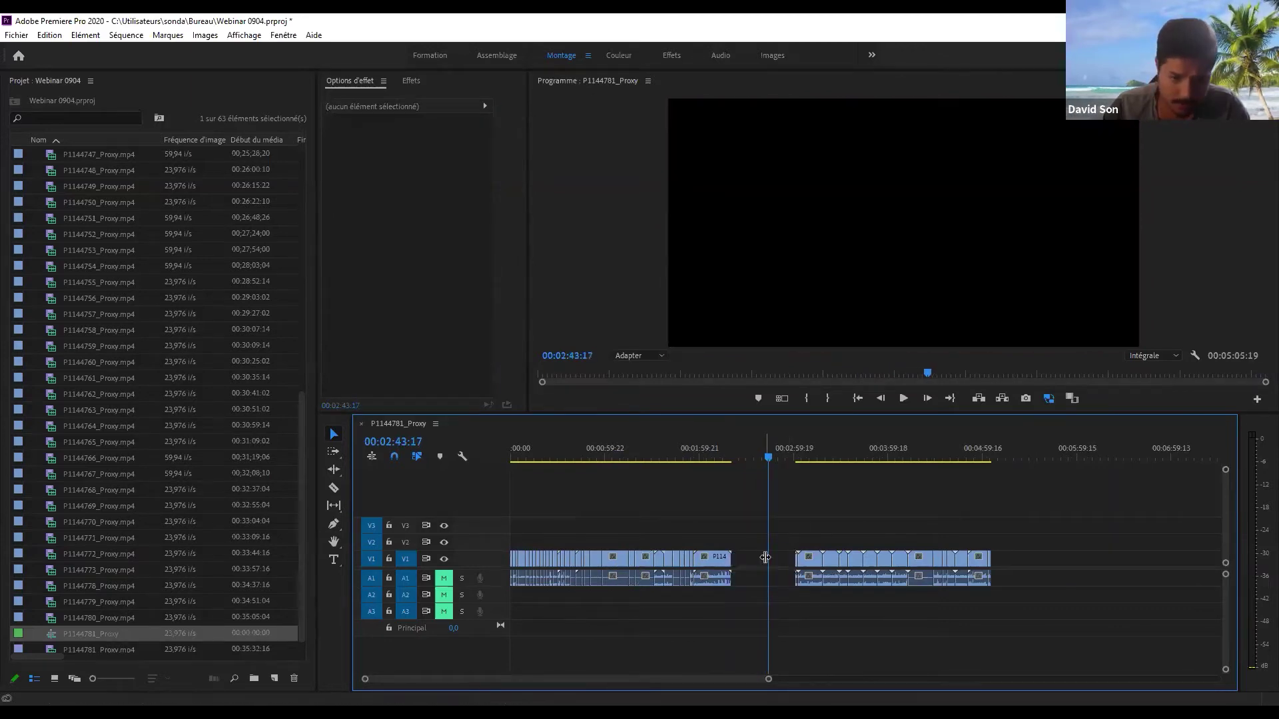
{"action": "left_click", "coordinate": [776, 553]}
{"action": "key", "text": "Delete"}
- Delete P1144756_Proxy.mp4 and close the gap it leaves
{"action": "left_click_drag", "start_coordinate": [761, 454], "coordinate": [707, 457]}
{"action": "left_click", "coordinate": [715, 553]}
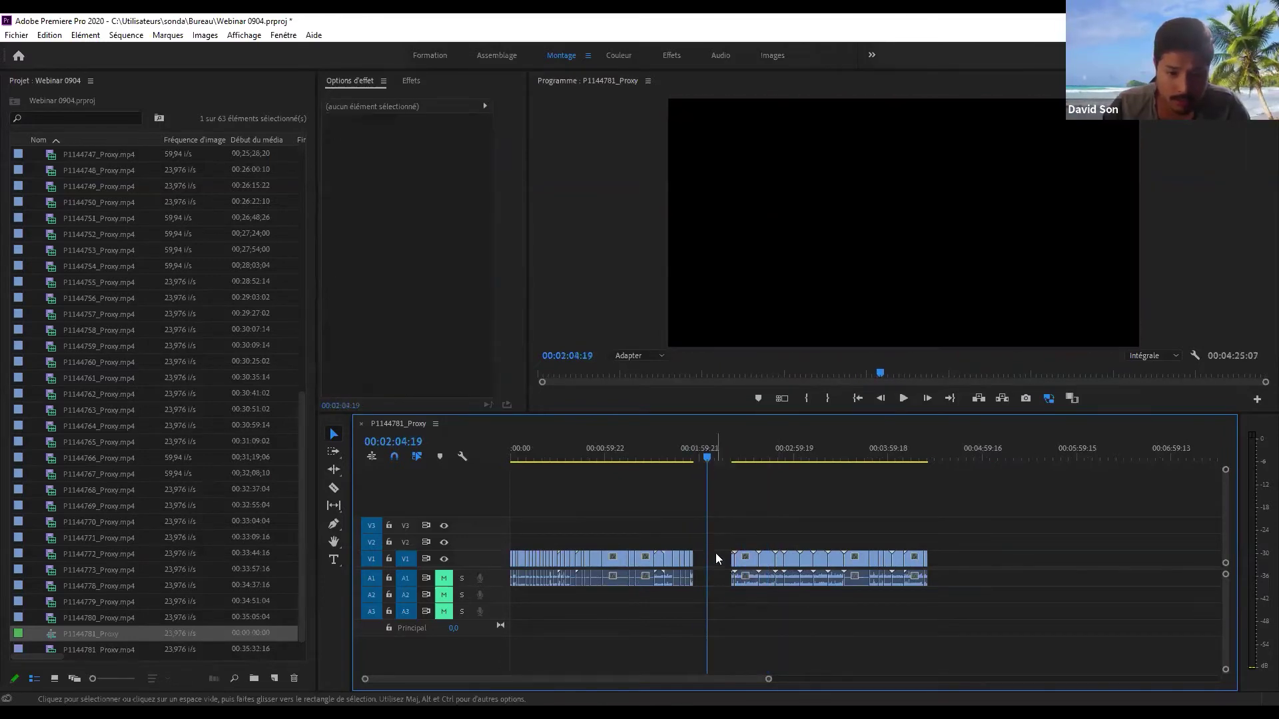
{"action": "key", "text": "Delete"}
- Scrub back through the remaining clips and return the playhead to the start of the sequence
{"action": "left_click", "coordinate": [621, 462]}
{"action": "left_click_drag", "start_coordinate": [617, 465], "coordinate": [581, 478]}
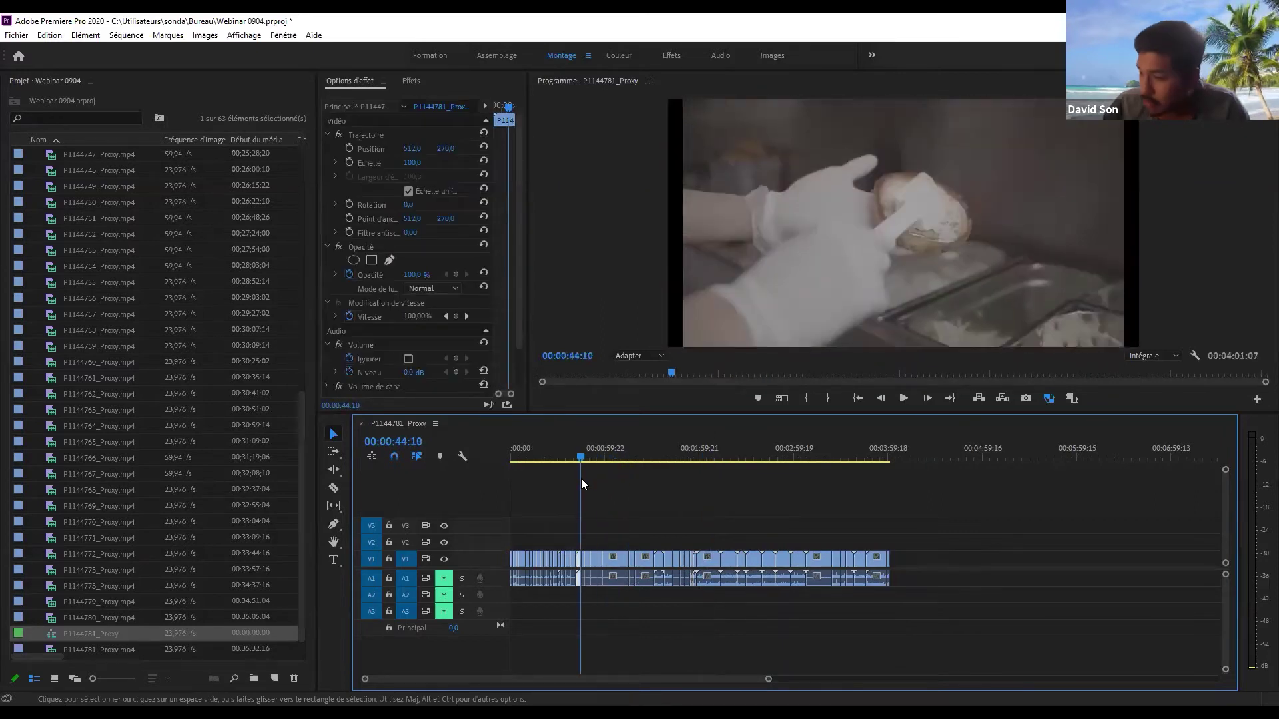
{"action": "key", "text": "Home"}
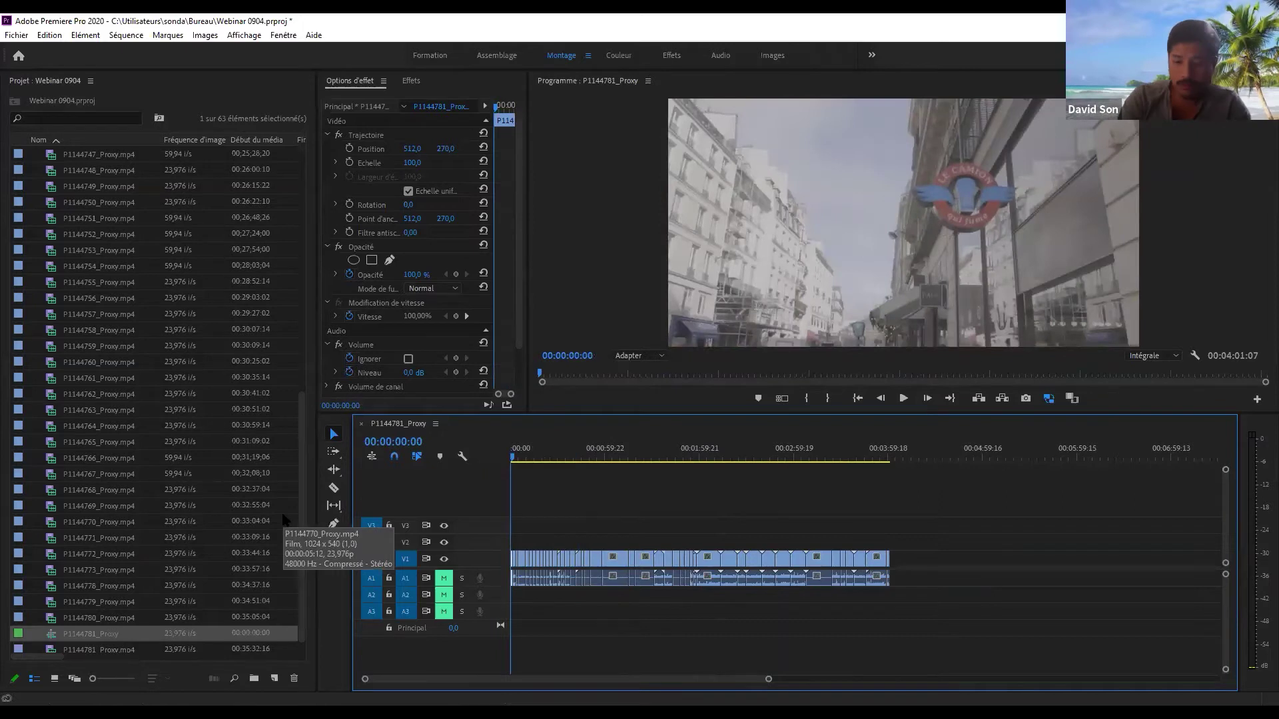
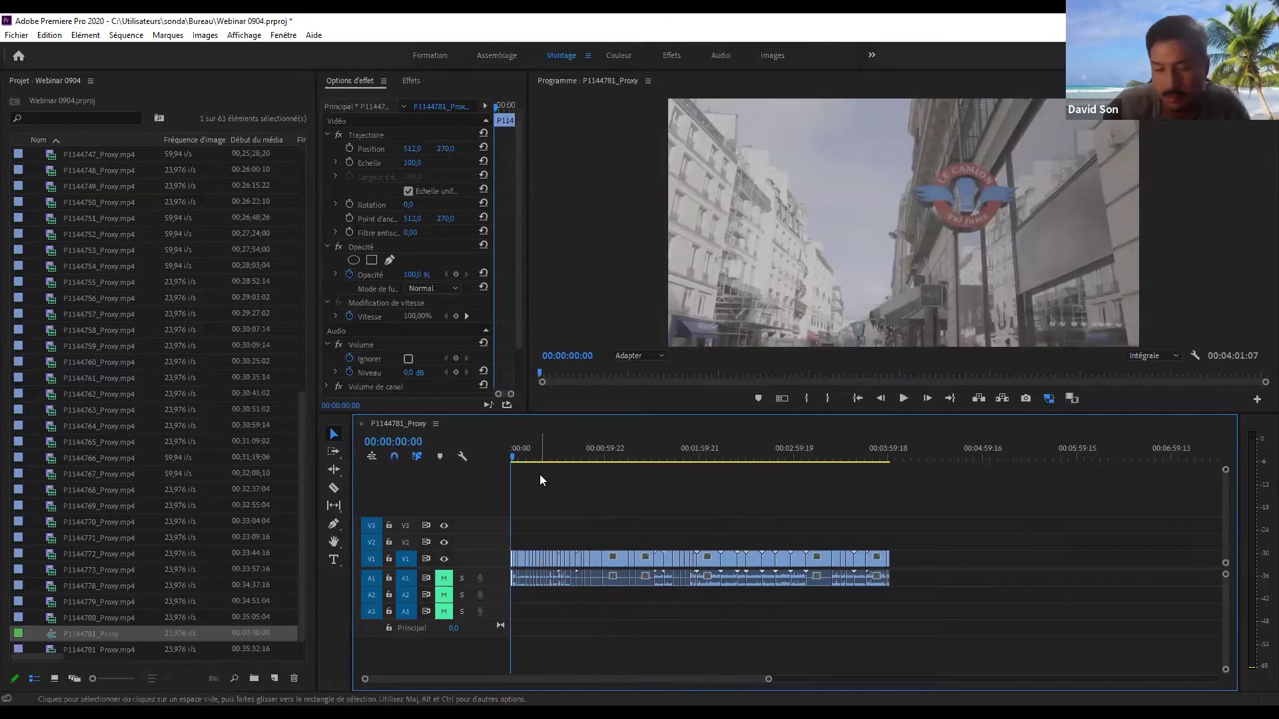
- Play the rough cut from the start and ripple-trim the end of the clip around 00:00:08:10
{"action": "left_click", "coordinate": [620, 666]}
{"action": "key", "text": "equal"}
{"action": "key", "text": "equal"}
{"action": "key", "text": "space"}
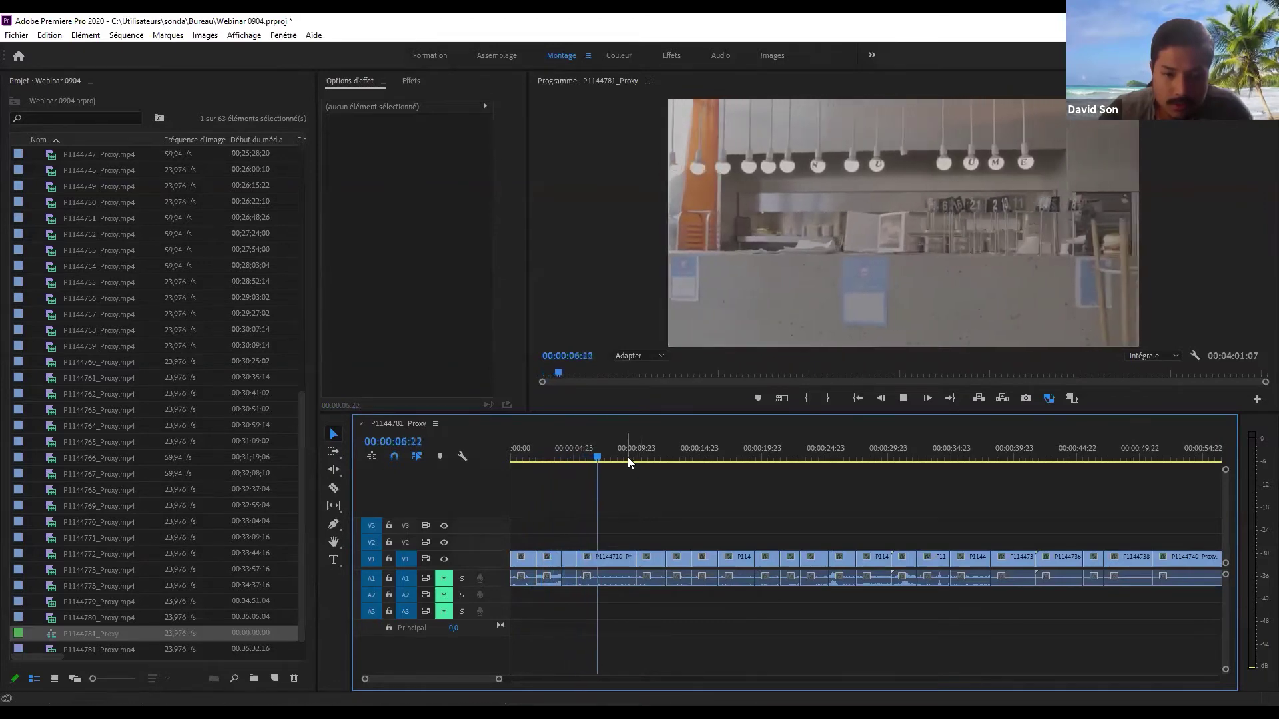
{"action": "key", "text": "space"}
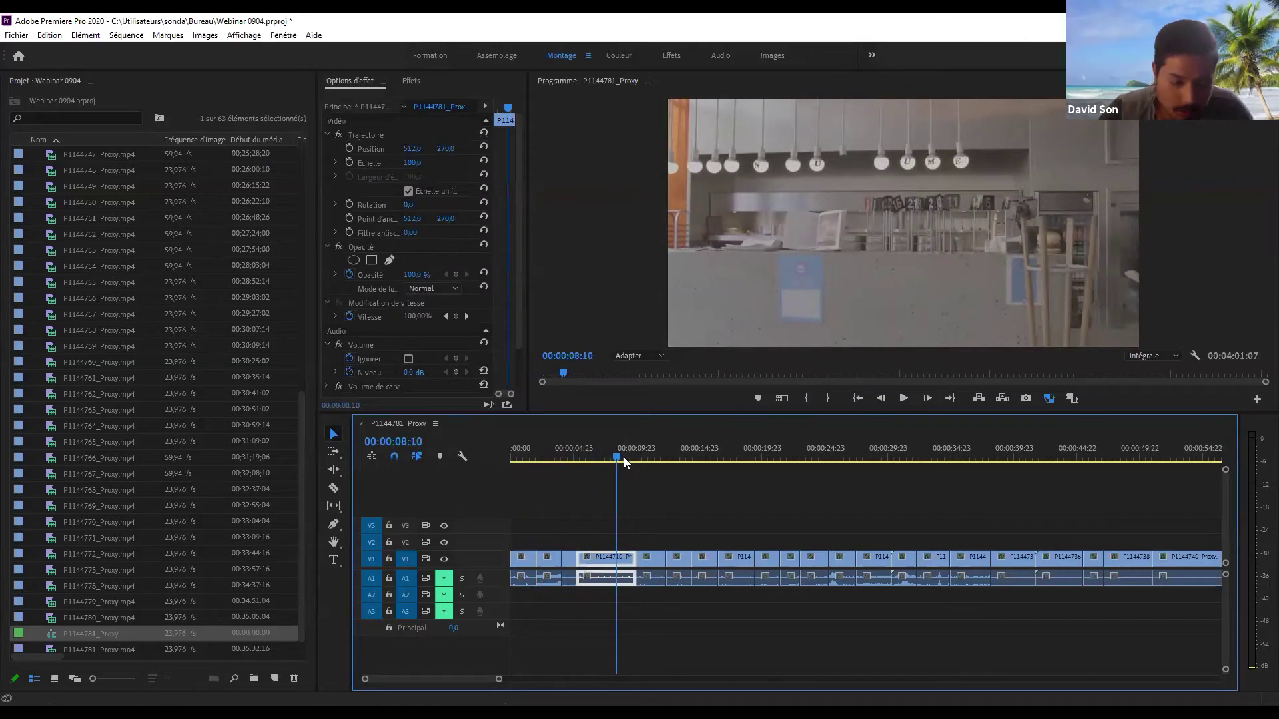
{"action": "left_click", "coordinate": [605, 453]}
{"action": "key", "text": "w"}
- Play on through the rough cut and ripple-trim the clips up to about 00:00:18:10
{"action": "key", "text": "space"}
{"action": "key", "text": "minus"}
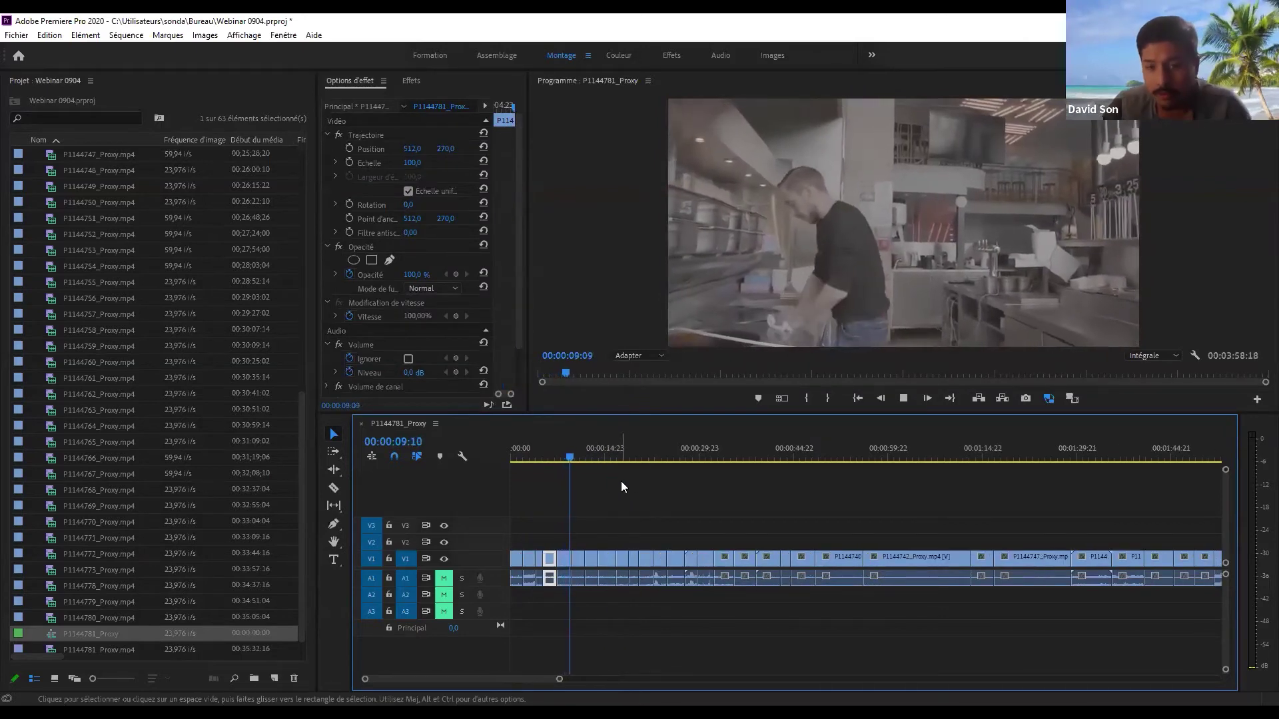
{"action": "key", "text": "minus"}
{"action": "key", "text": "equal"}
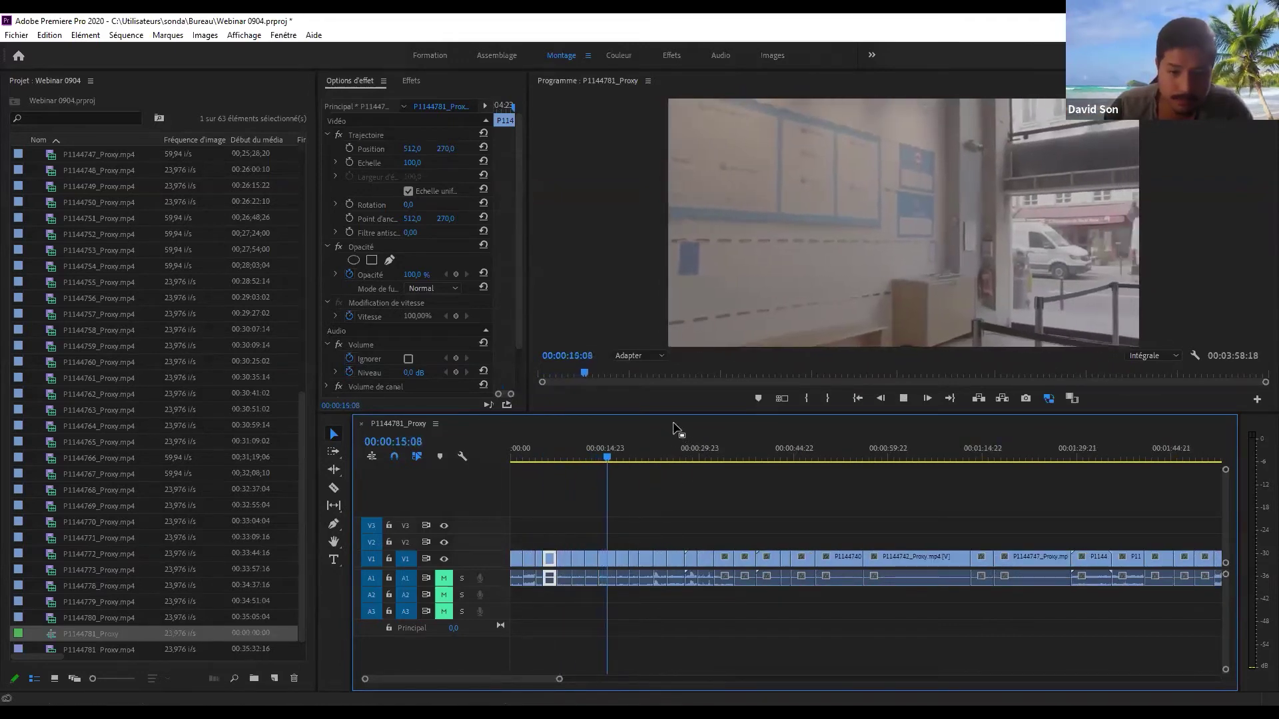
{"action": "key", "text": "equal"}
{"action": "key", "text": "equal"}
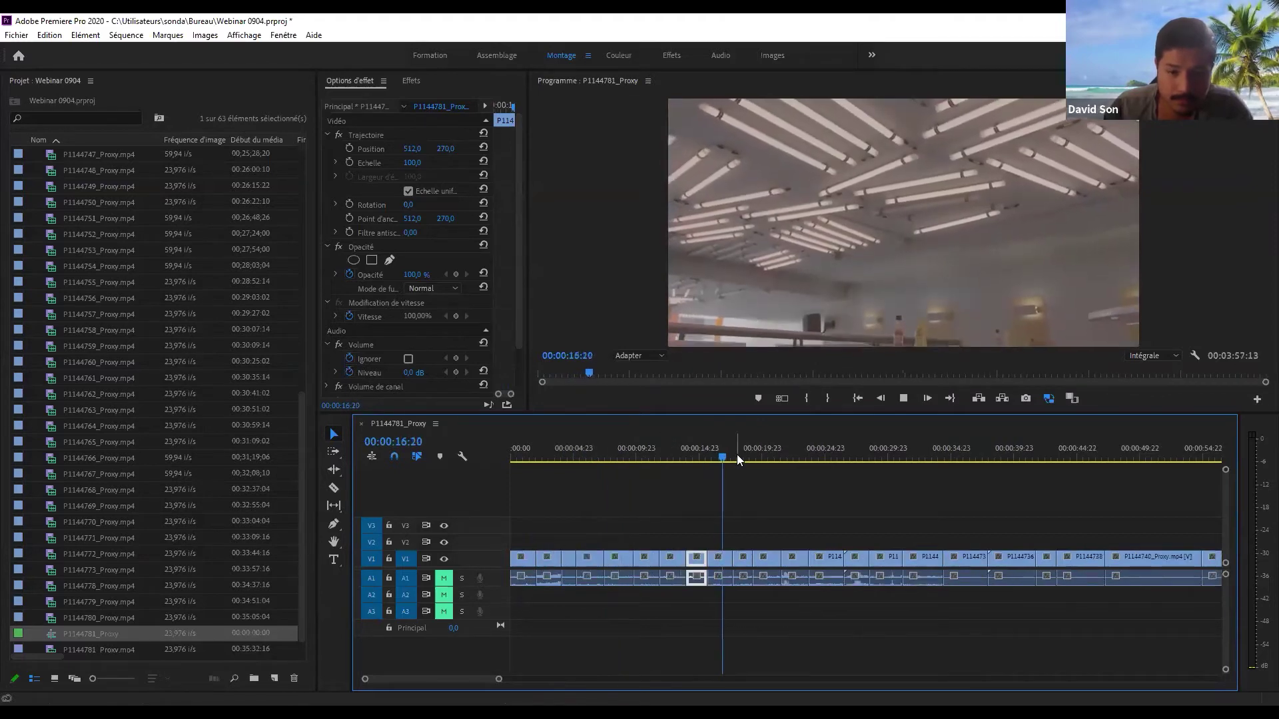
{"action": "key", "text": "minus"}
{"action": "key", "text": "minus"}
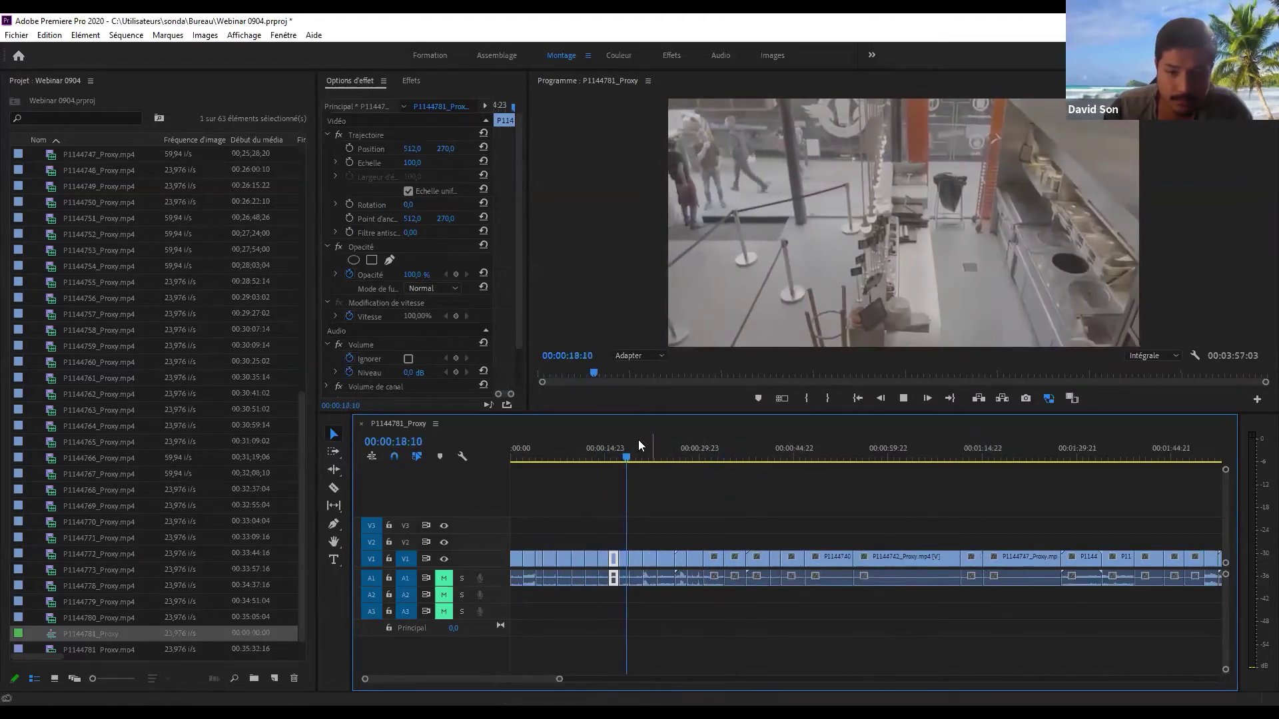
- Scrub to about 00:00:50:03, ripple-trim there, delete the clip under the playhead and close the gap it leaves
{"action": "mouse_move", "coordinate": [680, 450]}
{"action": "left_mouse_down"}
{"action": "mouse_move", "coordinate": [727, 456]}
{"action": "mouse_move", "coordinate": [668, 456]}
{"action": "left_mouse_up"}
{"action": "key", "text": "q"}
{"action": "mouse_move", "coordinate": [682, 536]}
{"action": "left_mouse_down"}
{"action": "mouse_move", "coordinate": [664, 573]}
{"action": "mouse_move", "coordinate": [662, 547]}
{"action": "left_mouse_up"}
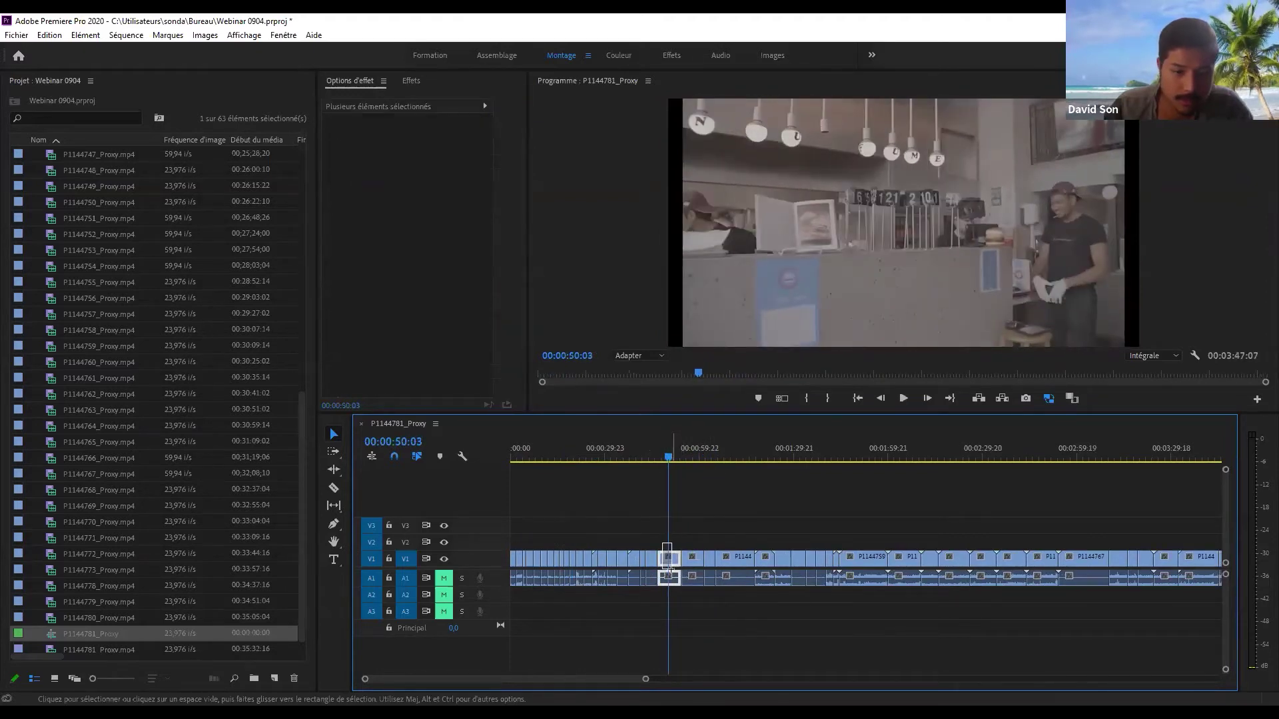
{"action": "key", "text": "Delete"}
{"action": "left_click", "coordinate": [673, 560]}
{"action": "key", "text": "Delete"}
- Find P1144759_Proxy.mp4 around 00:01:42:20, play it and ripple-trim its end
{"action": "key", "text": "minus"}
{"action": "left_click_drag", "start_coordinate": [609, 452], "coordinate": [671, 468]}
{"action": "key", "text": "equal"}
{"action": "key", "text": "equal"}
{"action": "key", "text": "space"}
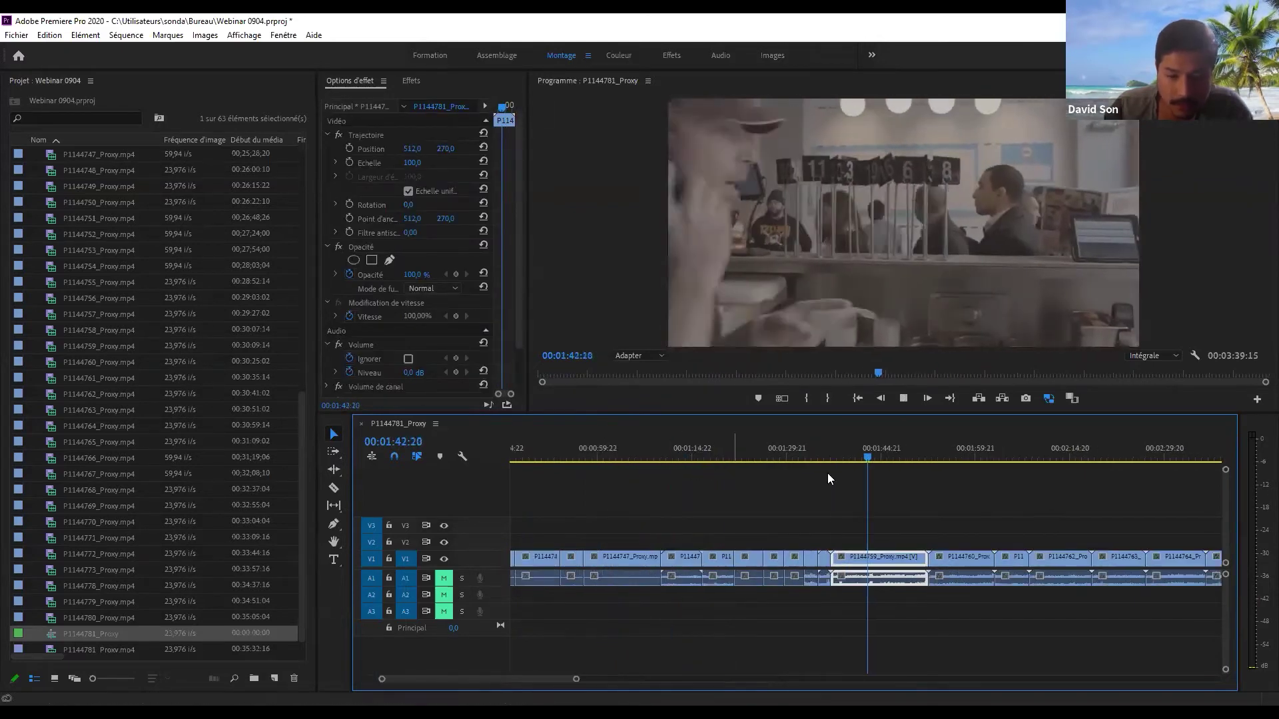
{"action": "key", "text": "w"}
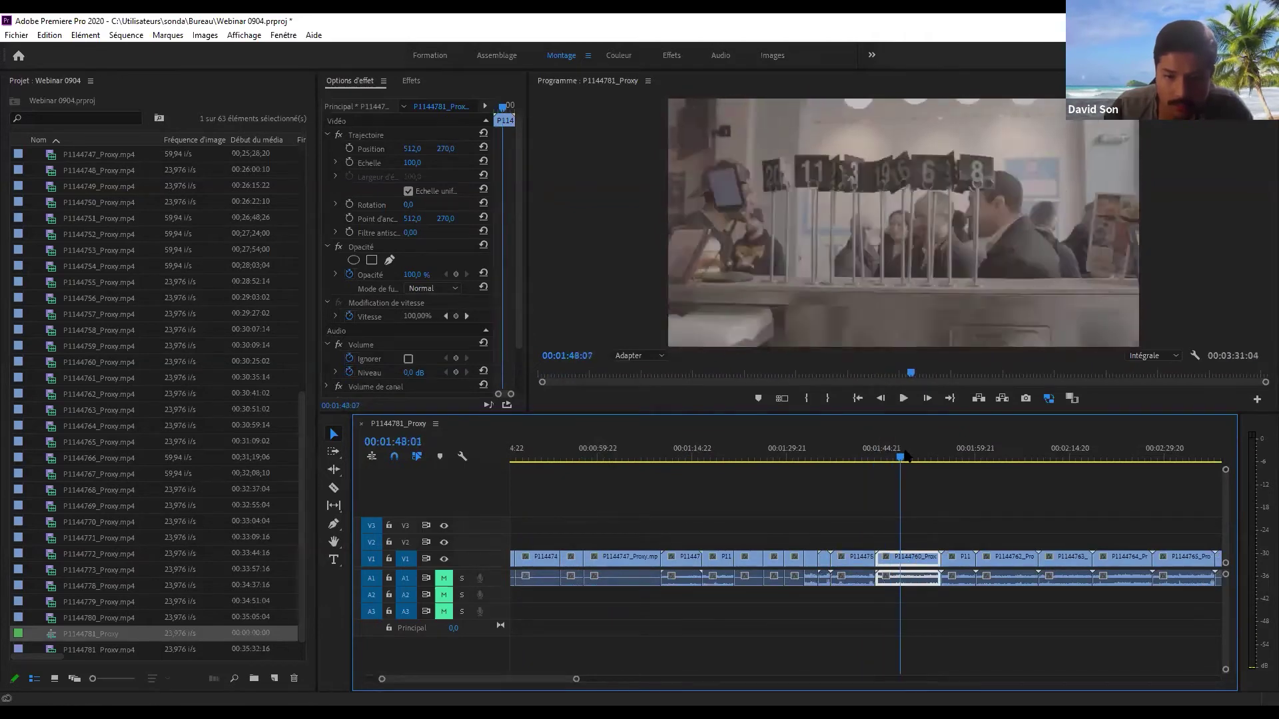
- Delete P1144760_Proxy.mp4 around 00:01:49:03 and close the gap it leaves
{"action": "key", "text": "space"}
{"action": "key", "text": "w"}
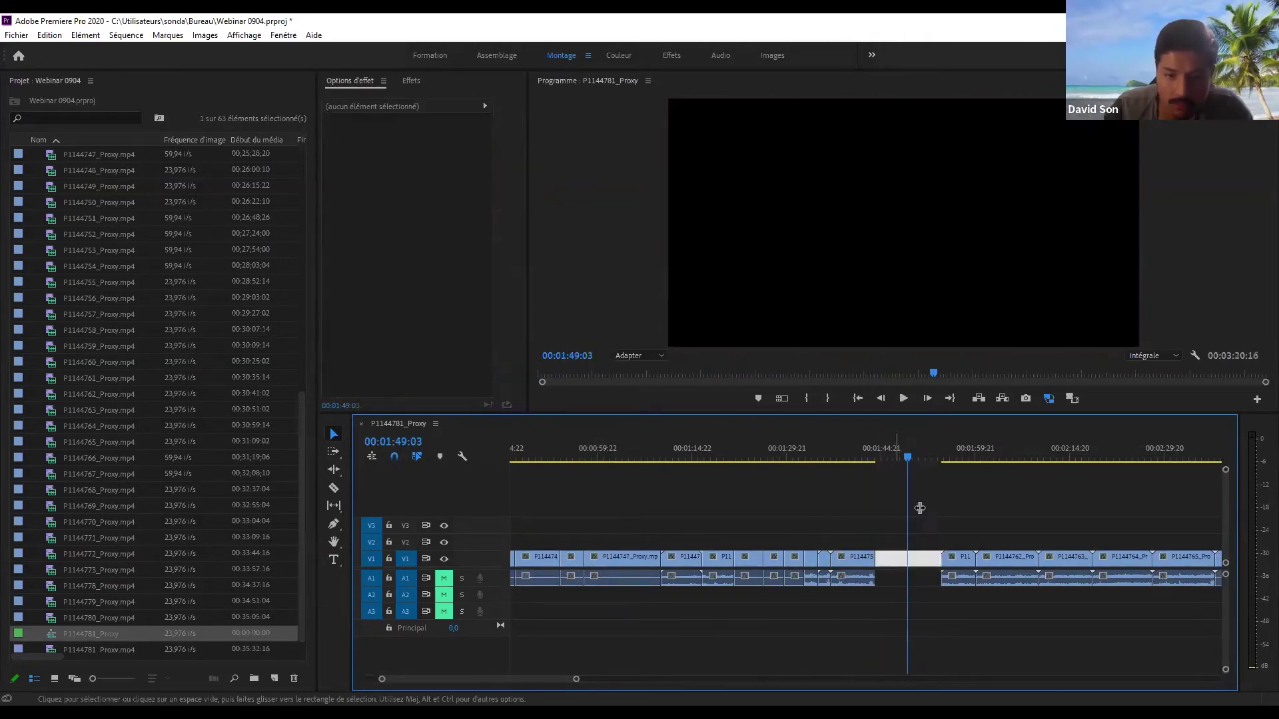
{"action": "key", "text": "shift+Left"}
{"action": "key", "text": "shift+Left"}
{"action": "key", "text": "shift+Left"}
{"action": "key", "text": "shift+Left"}
- Scrub through the rest of the cut and return the playhead to the start of the sequence
{"action": "left_click_drag", "start_coordinate": [931, 450], "coordinate": [1126, 459]}
{"action": "key", "text": "minus"}
{"action": "key", "text": "Home"}
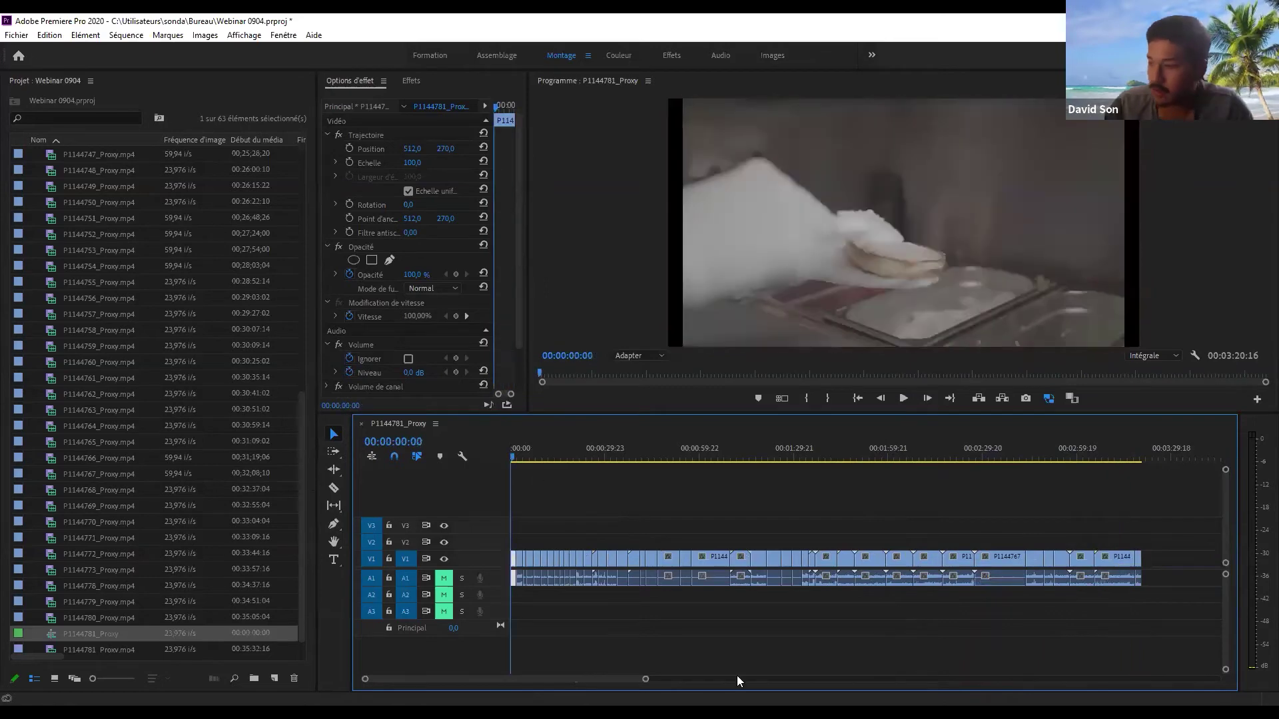
{"action": "key", "text": "minus"}
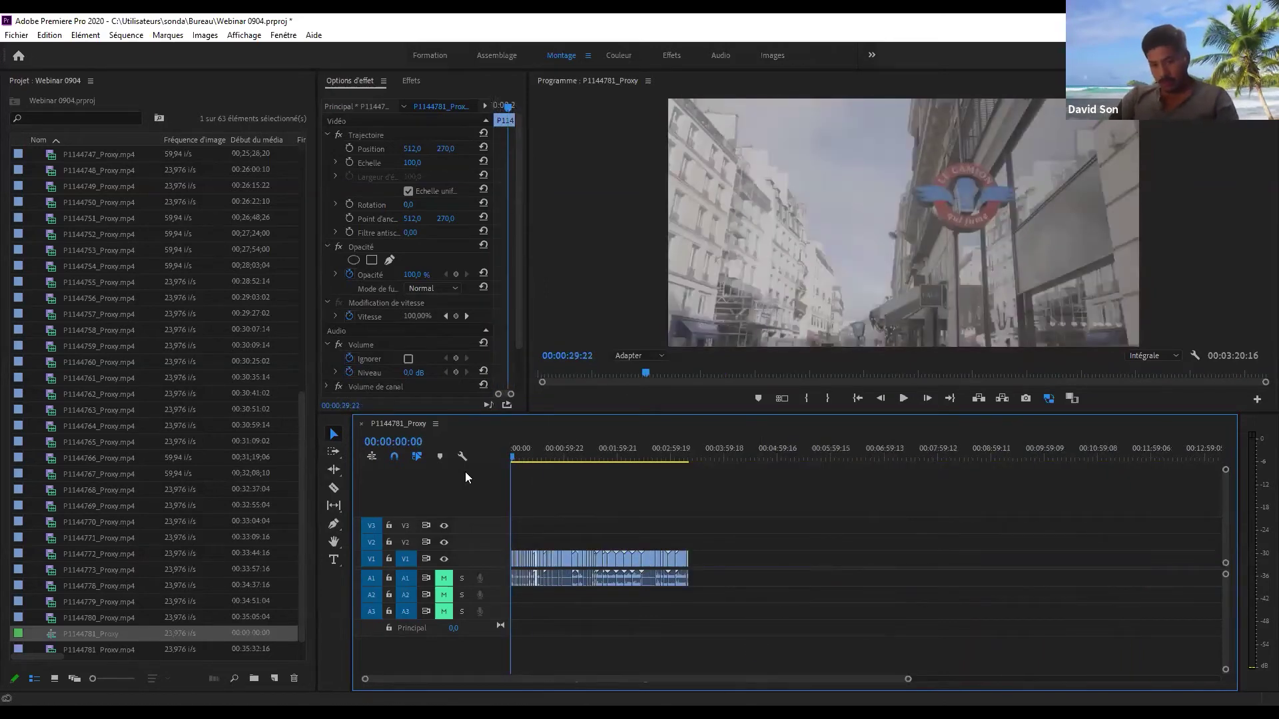
{"action": "key", "text": "ctrl+s"}
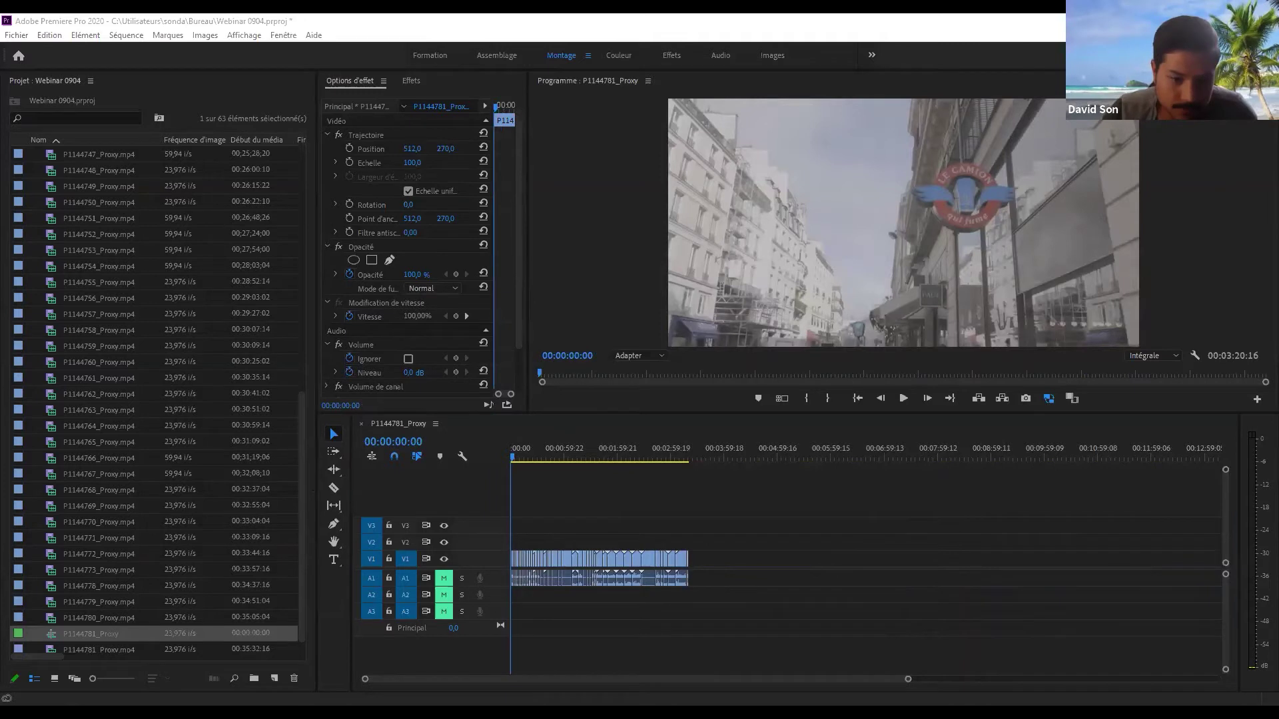
- Review the shortened sequence by playing the opening and the section from 00:01:07:07, and scrub back from the end to the start
{"action": "key", "text": "space"}
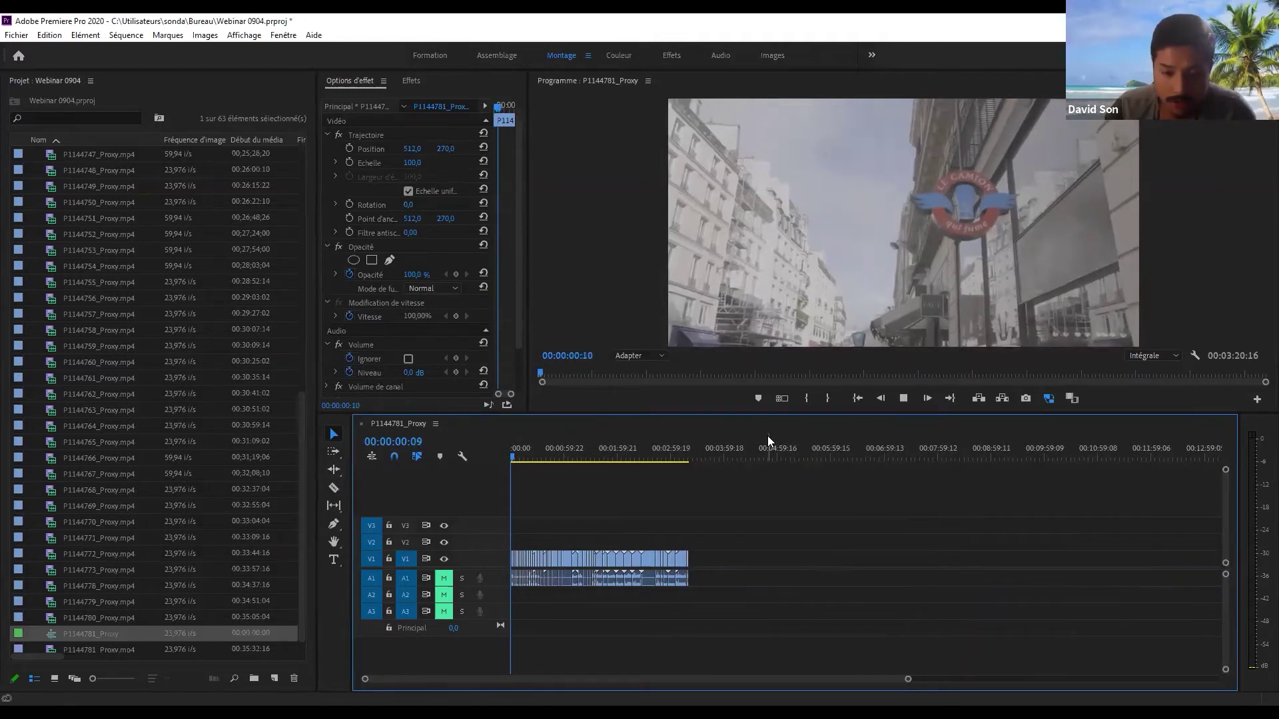
{"action": "left_click", "coordinate": [571, 500]}
{"action": "key", "text": "backslash"}
{"action": "left_click_drag", "start_coordinate": [527, 457], "coordinate": [749, 472]}
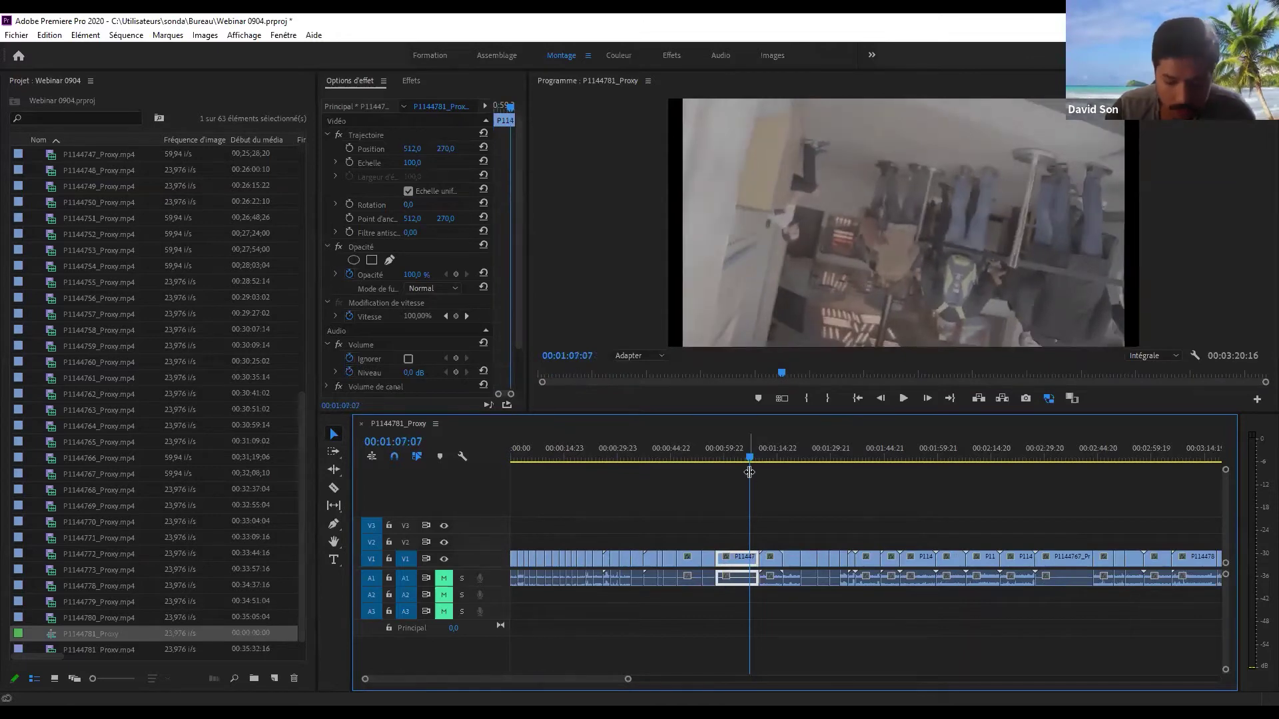
{"action": "key", "text": "space"}
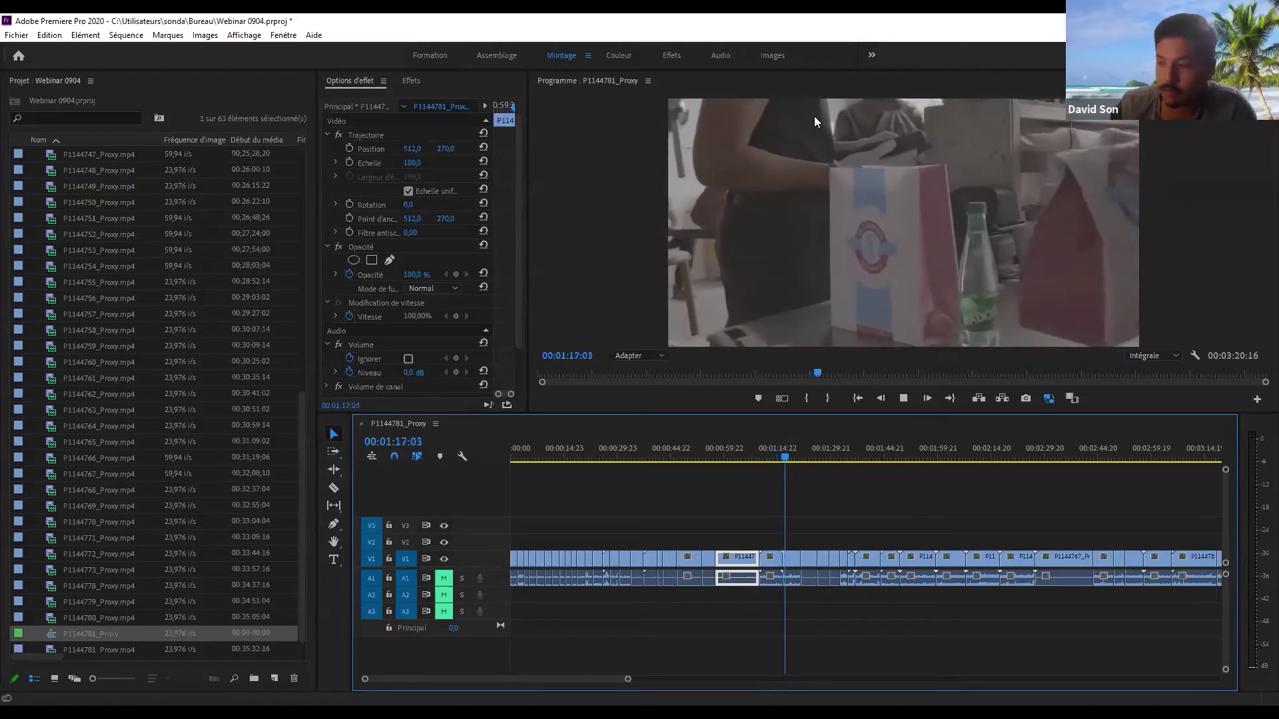
{"action": "left_click", "coordinate": [834, 619]}
{"action": "key", "text": "minus"}
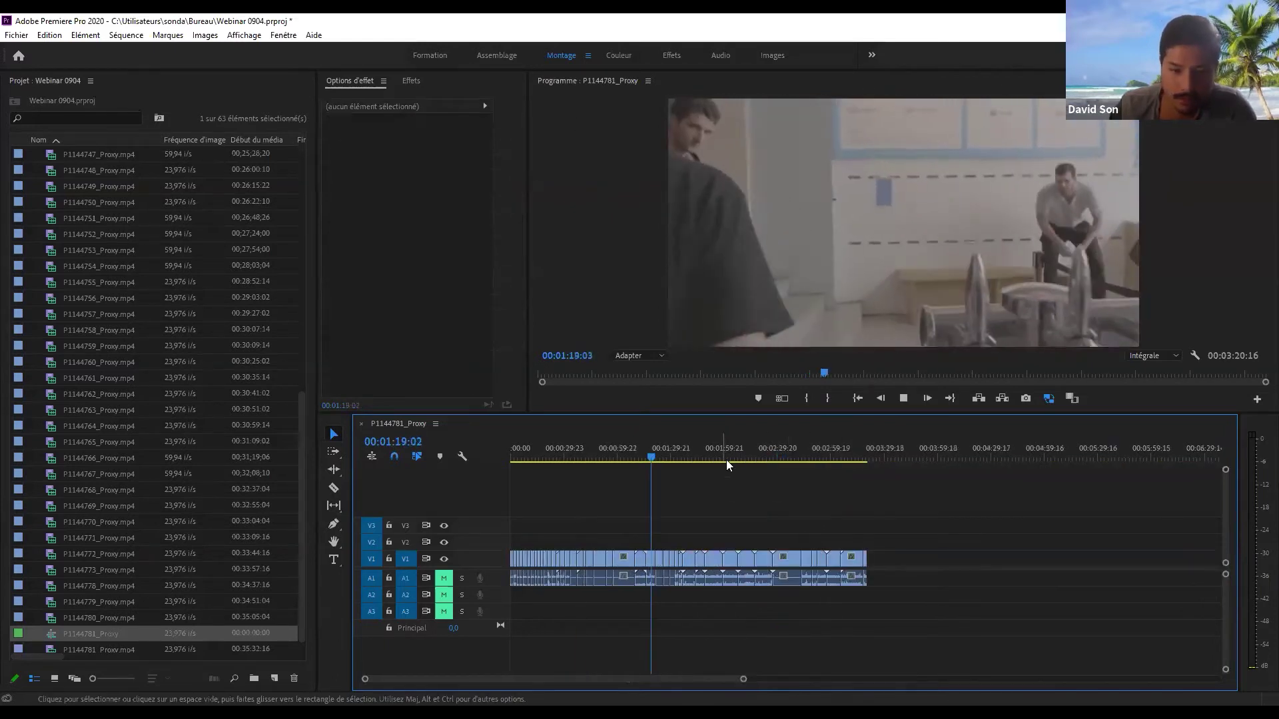
{"action": "left_click", "coordinate": [869, 449]}
{"action": "left_click_drag", "start_coordinate": [870, 451], "coordinate": [433, 477]}
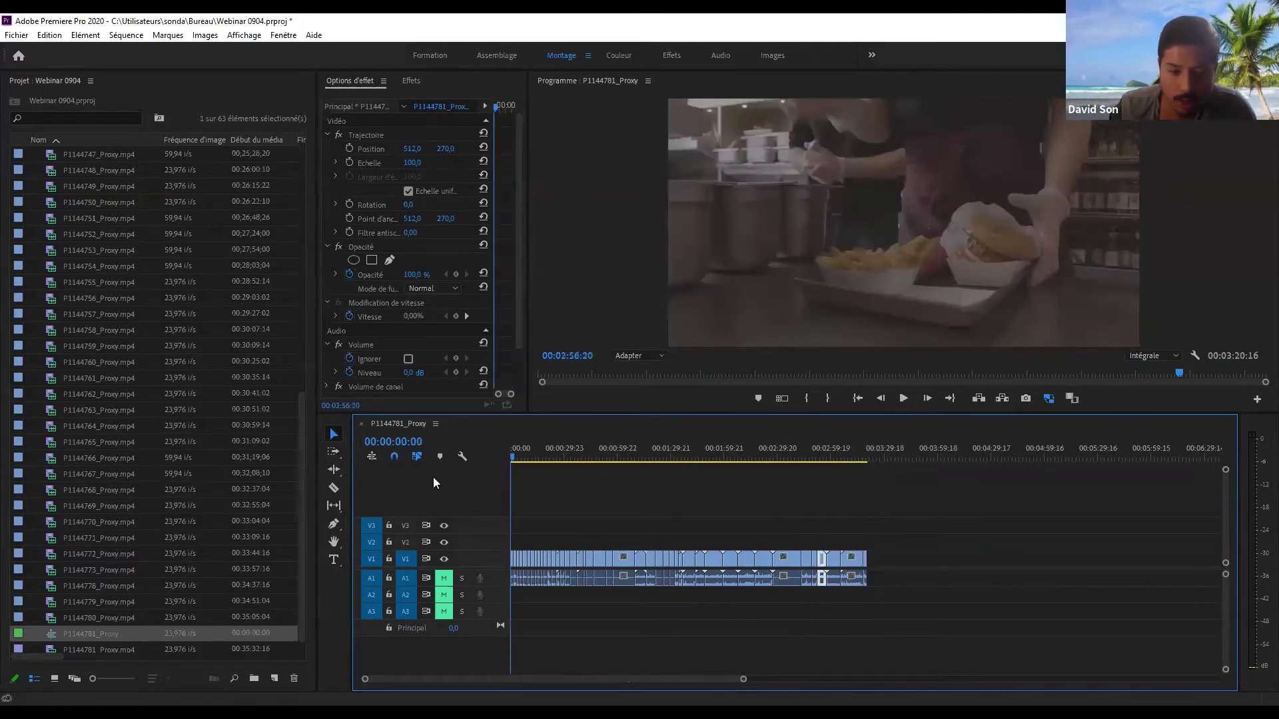
- Play the opening and ripple-trim about 14 frames off the start of P1144703_Proxy.mp4
{"action": "left_click", "coordinate": [569, 502]}
{"action": "key", "text": "equal"}
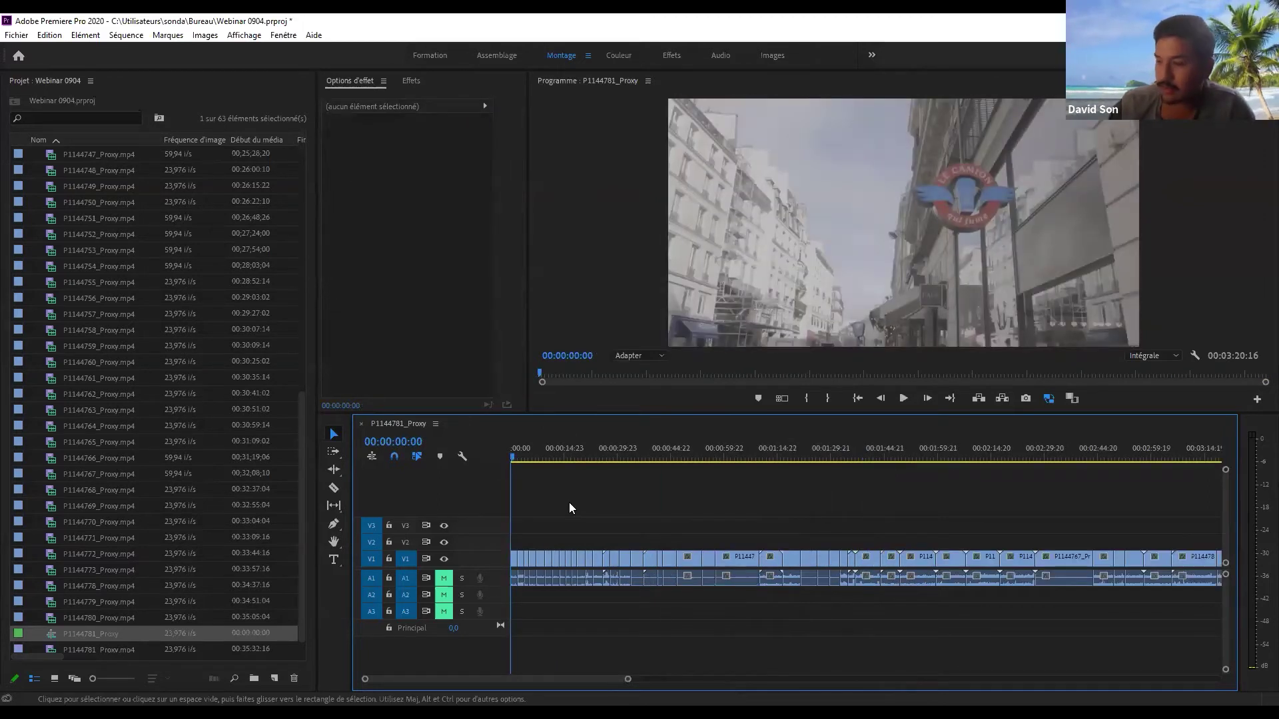
{"action": "key", "text": "equal"}
{"action": "key", "text": "equal"}
{"action": "key", "text": "space"}
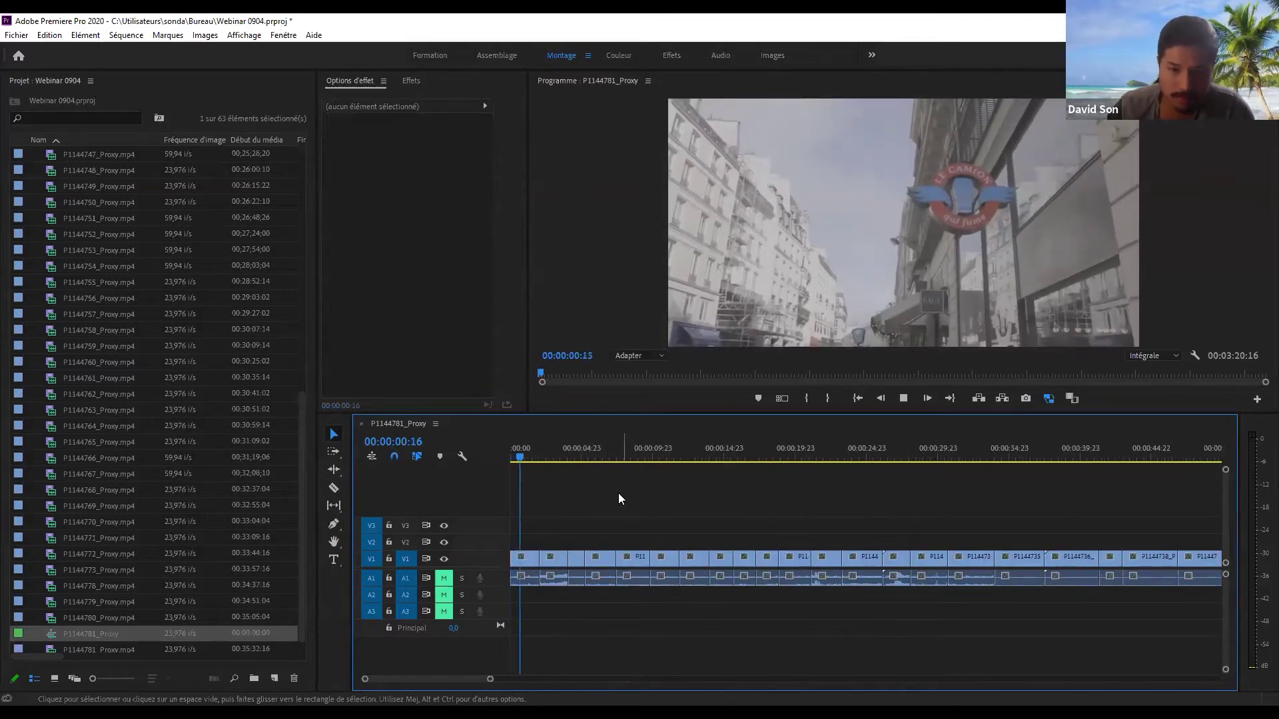
{"action": "left_click", "coordinate": [520, 450]}
{"action": "key", "text": "space"}
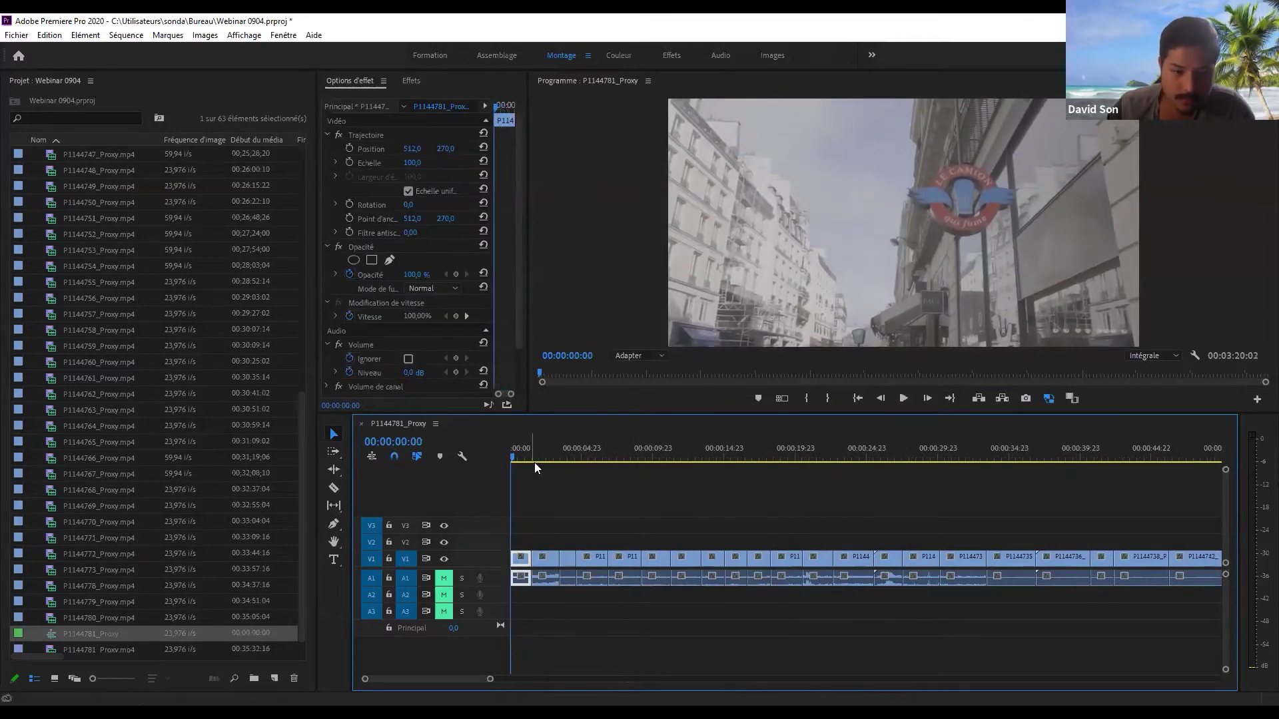
- Widen the effect options area to show the clip's own timeline and select P1144703_Proxy.mp4 in the sequence
{"action": "key", "text": "equal"}
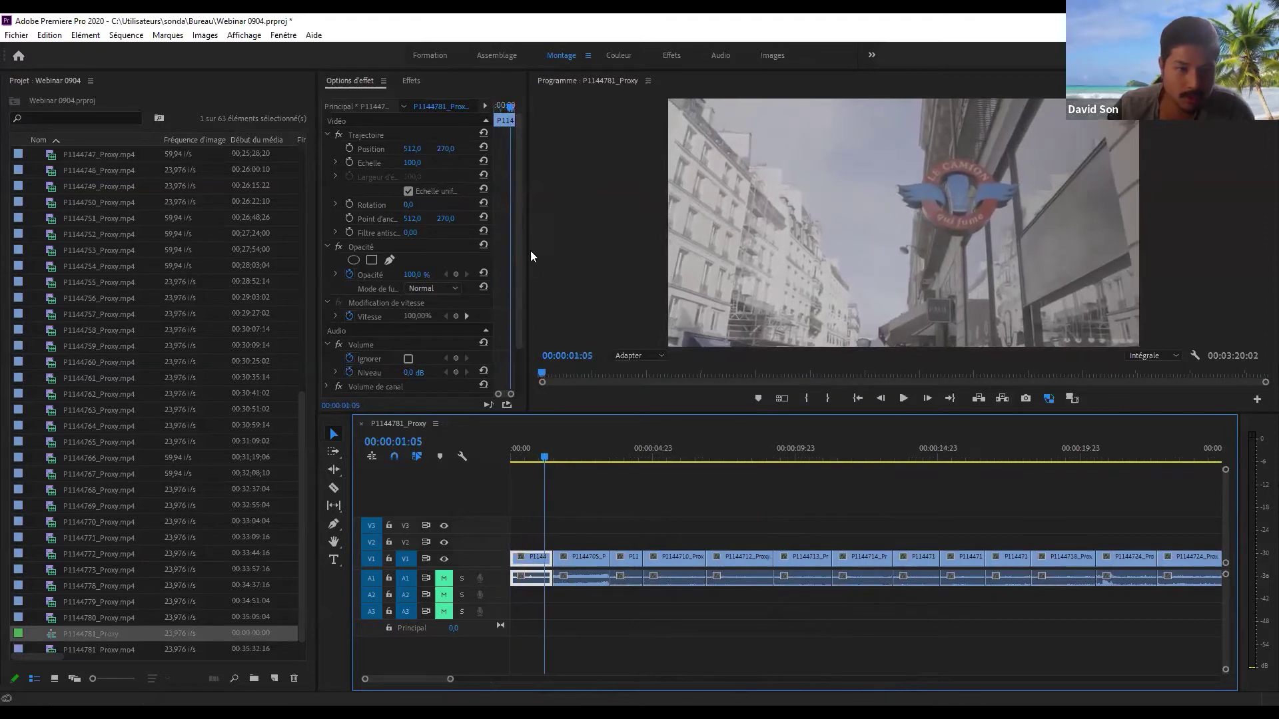
{"action": "left_click_drag", "start_coordinate": [527, 247], "coordinate": [663, 247]}
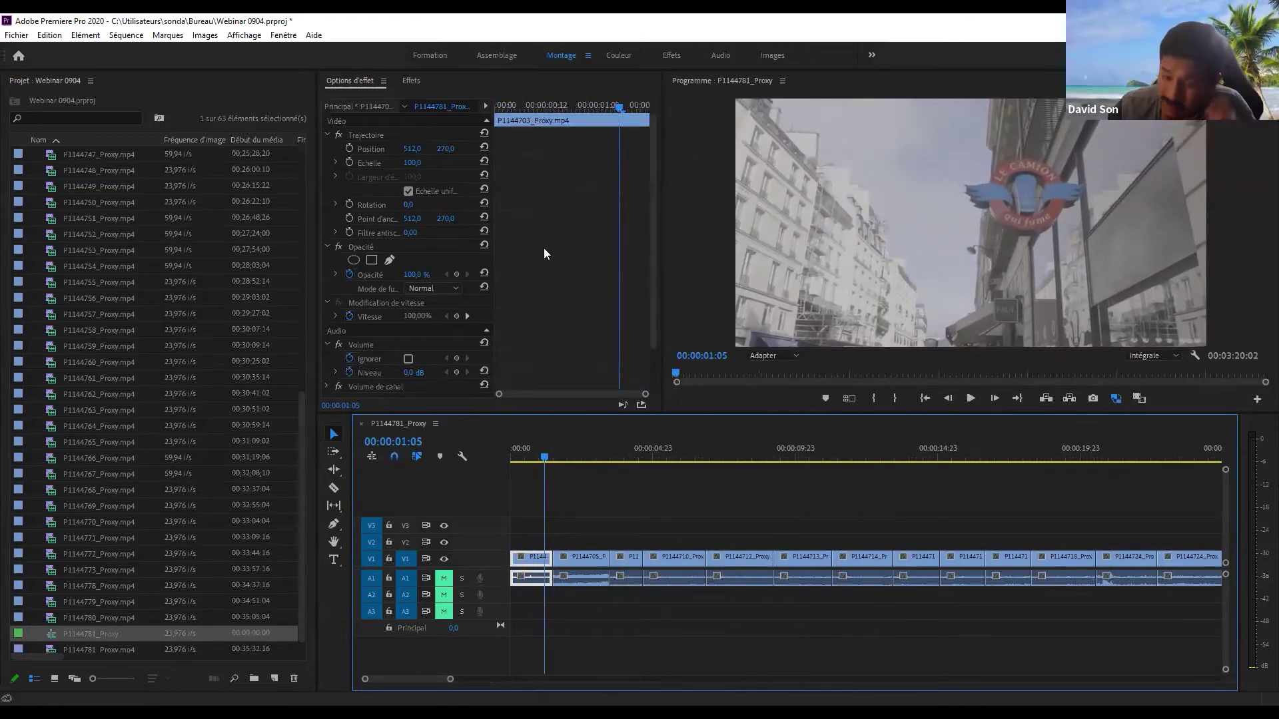
{"action": "left_click", "coordinate": [566, 497]}
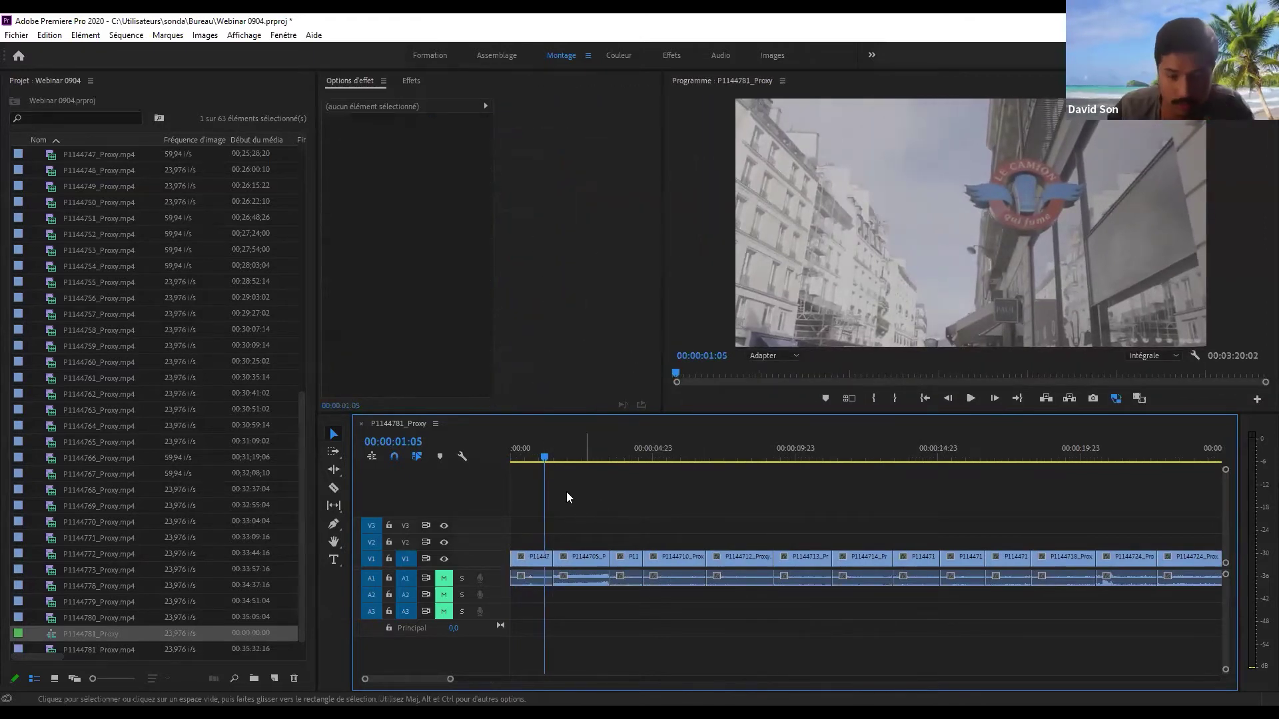
{"action": "left_click", "coordinate": [523, 559]}
{"action": "left_click_drag", "start_coordinate": [538, 457], "coordinate": [532, 457]}
{"action": "left_click", "coordinate": [583, 499]}
{"action": "left_click", "coordinate": [527, 561]}
- Move the last clip, P1144781_Proxy.mp4, about 4 seconds later to open a gap before it
{"action": "key", "text": "minus"}
{"action": "key", "text": "minus"}
{"action": "key", "text": "minus"}
{"action": "key", "text": "minus"}
{"action": "key", "text": "minus"}
{"action": "key", "text": "minus"}
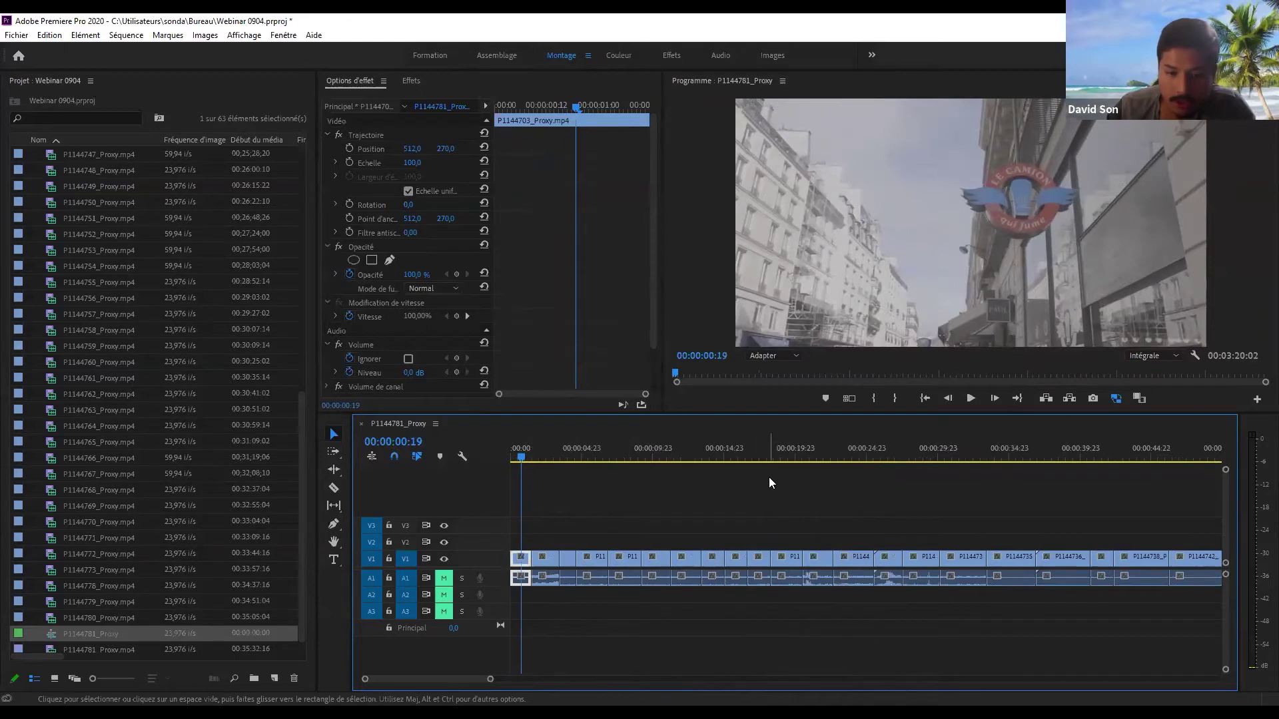
{"action": "left_click", "coordinate": [867, 455]}
{"action": "key", "text": "equal"}
{"action": "key", "text": "equal"}
{"action": "key", "text": "equal"}
{"action": "key", "text": "equal"}
{"action": "left_click", "coordinate": [911, 562]}
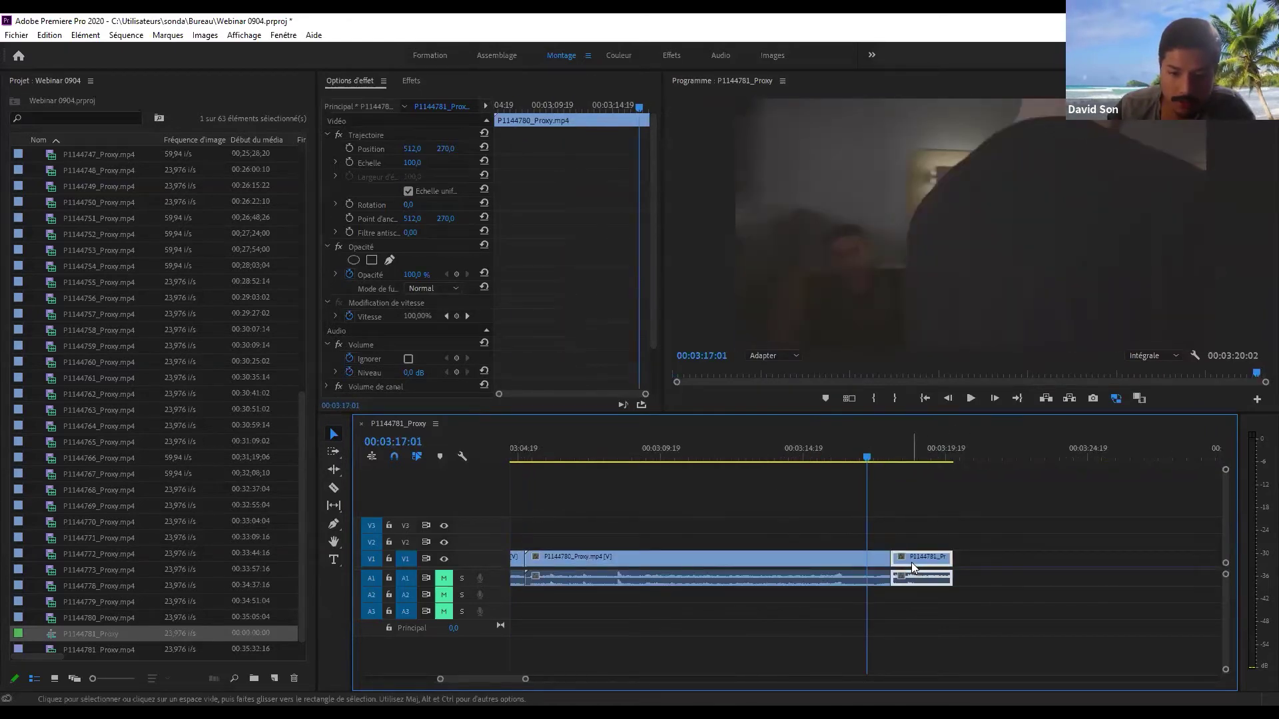
{"action": "left_click_drag", "start_coordinate": [912, 563], "coordinate": [1032, 562]}
- Close the gap between P1144780_Proxy.mp4 and P1144781_Proxy.mp4
{"action": "left_click_drag", "start_coordinate": [1056, 517], "coordinate": [806, 607]}
{"action": "left_click", "coordinate": [964, 534]}
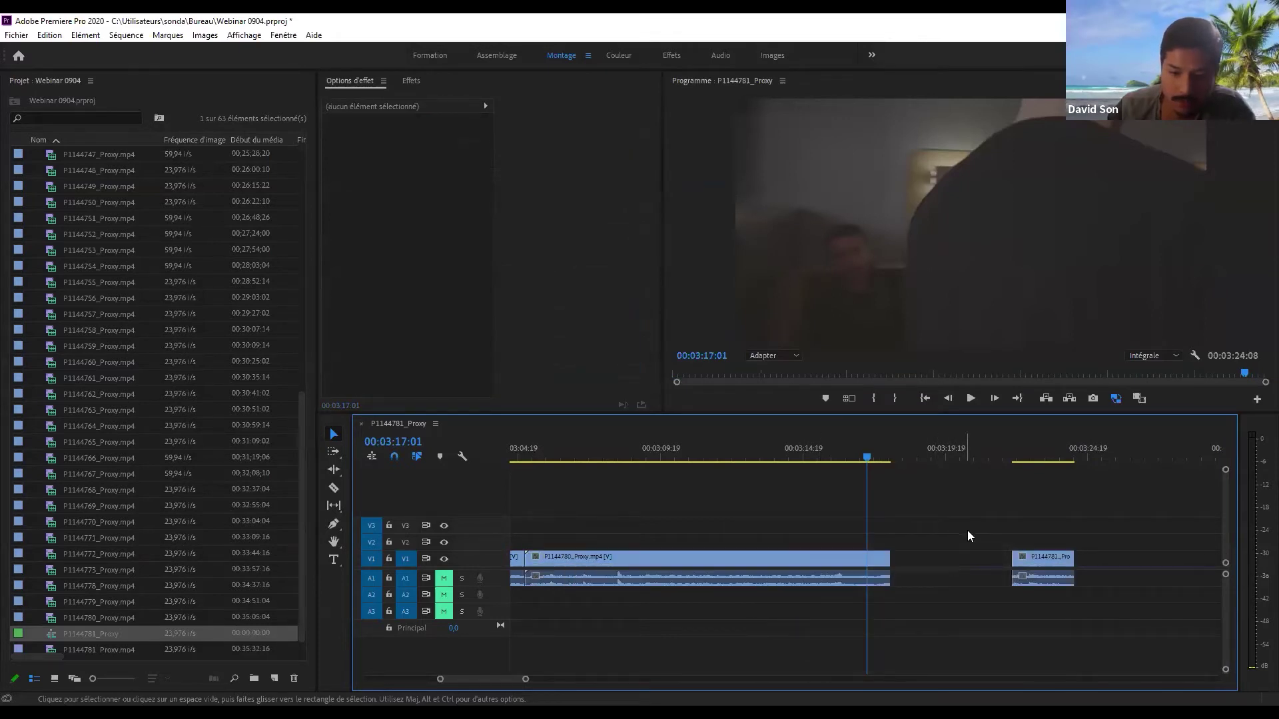
{"action": "left_click", "coordinate": [958, 561]}
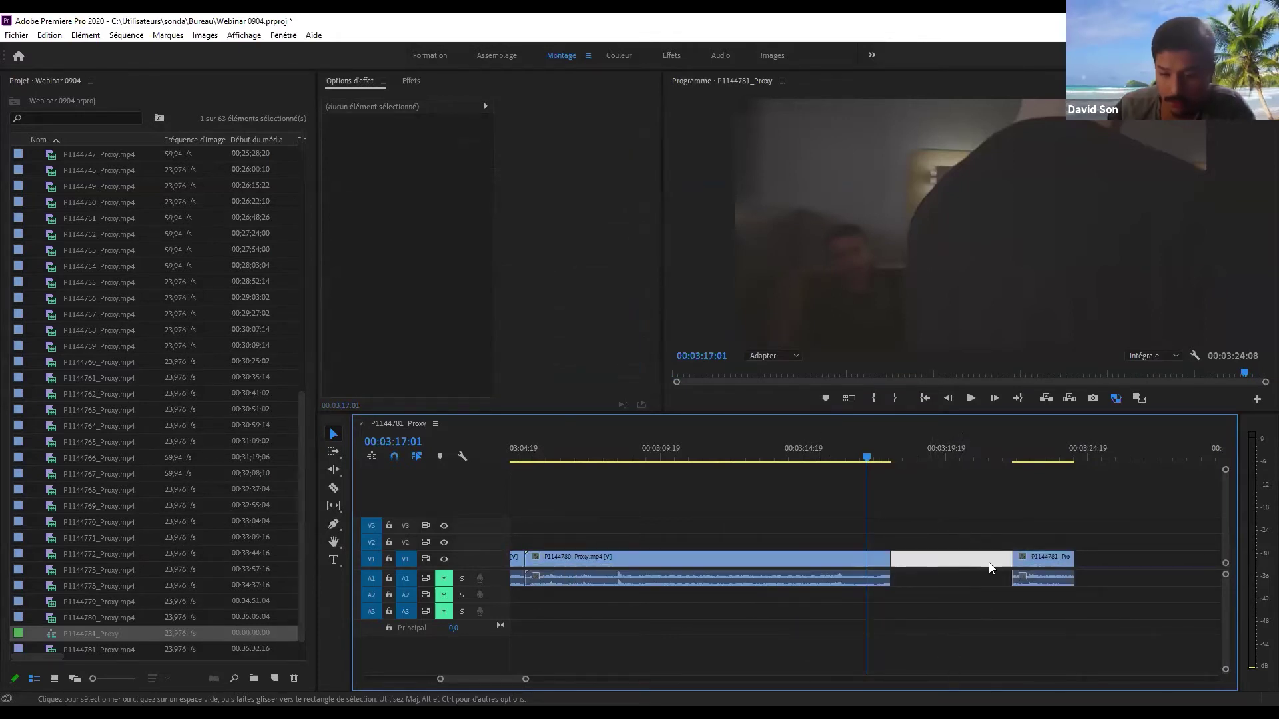
{"action": "key", "text": "Delete"}
- Return the playhead to the start of the sequence and magnify the cut between P1144703_Proxy.mp4 and P1144705_Proxy.mp4
{"action": "left_click", "coordinate": [874, 448]}
{"action": "key", "text": "minus"}
{"action": "key", "text": "minus"}
{"action": "key", "text": "minus"}
{"action": "key", "text": "minus"}
{"action": "key", "text": "Home"}
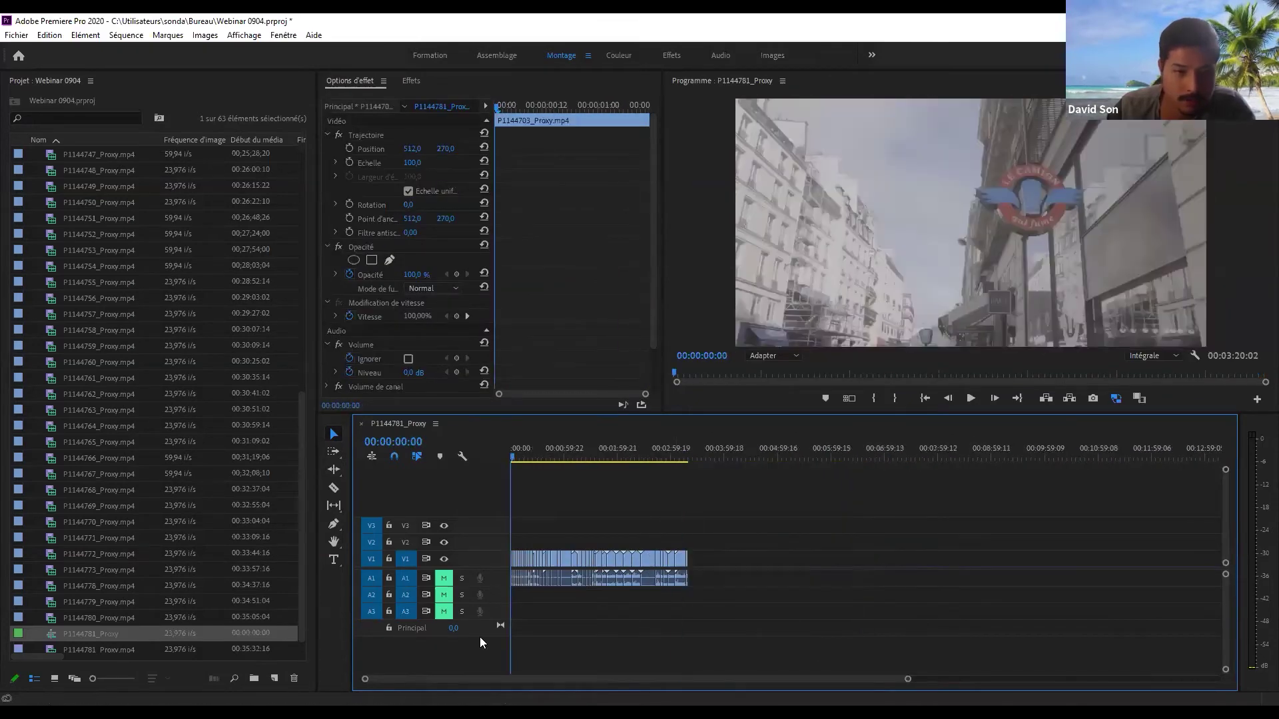
{"action": "key", "text": "equal"}
{"action": "key", "text": "equal"}
{"action": "key", "text": "equal"}
{"action": "key", "text": "equal"}
{"action": "key", "text": "equal"}
{"action": "left_click", "coordinate": [583, 447]}
{"action": "left_click_drag", "start_coordinate": [589, 445], "coordinate": [503, 448]}
{"action": "key", "text": "equal"}
{"action": "key", "text": "equal"}
{"action": "key", "text": "equal"}
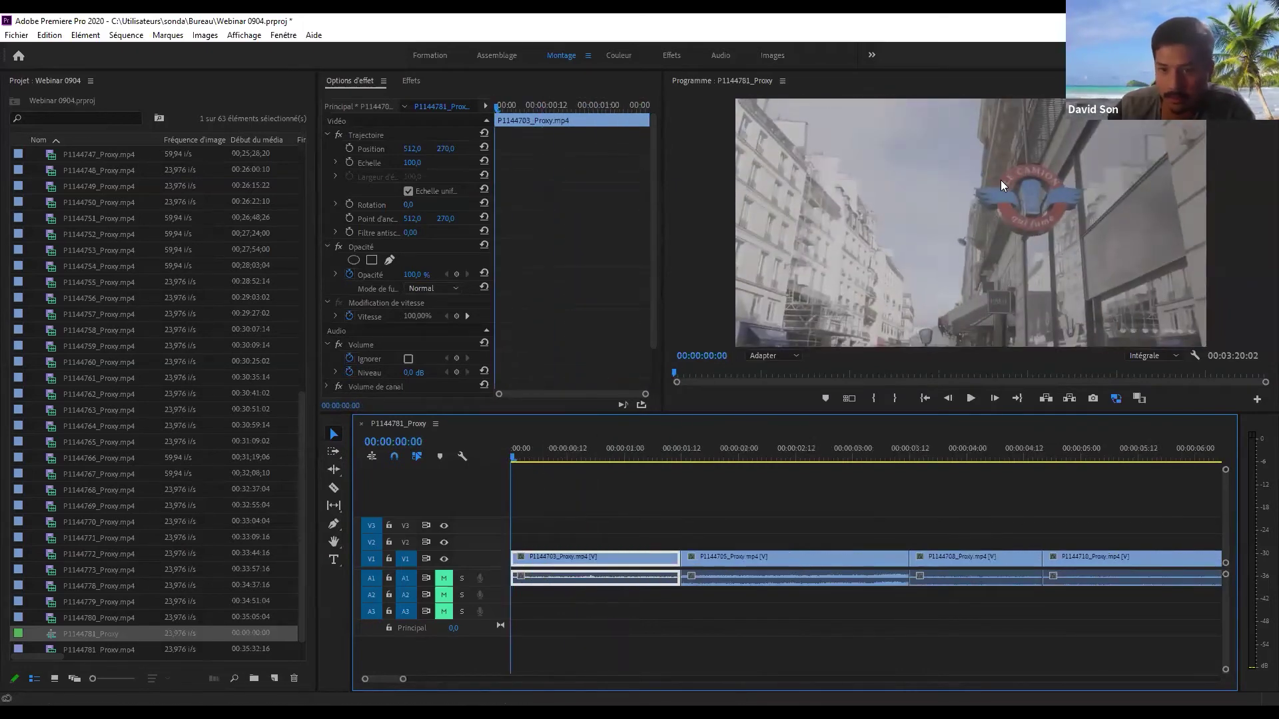
{"action": "key", "text": "equal"}
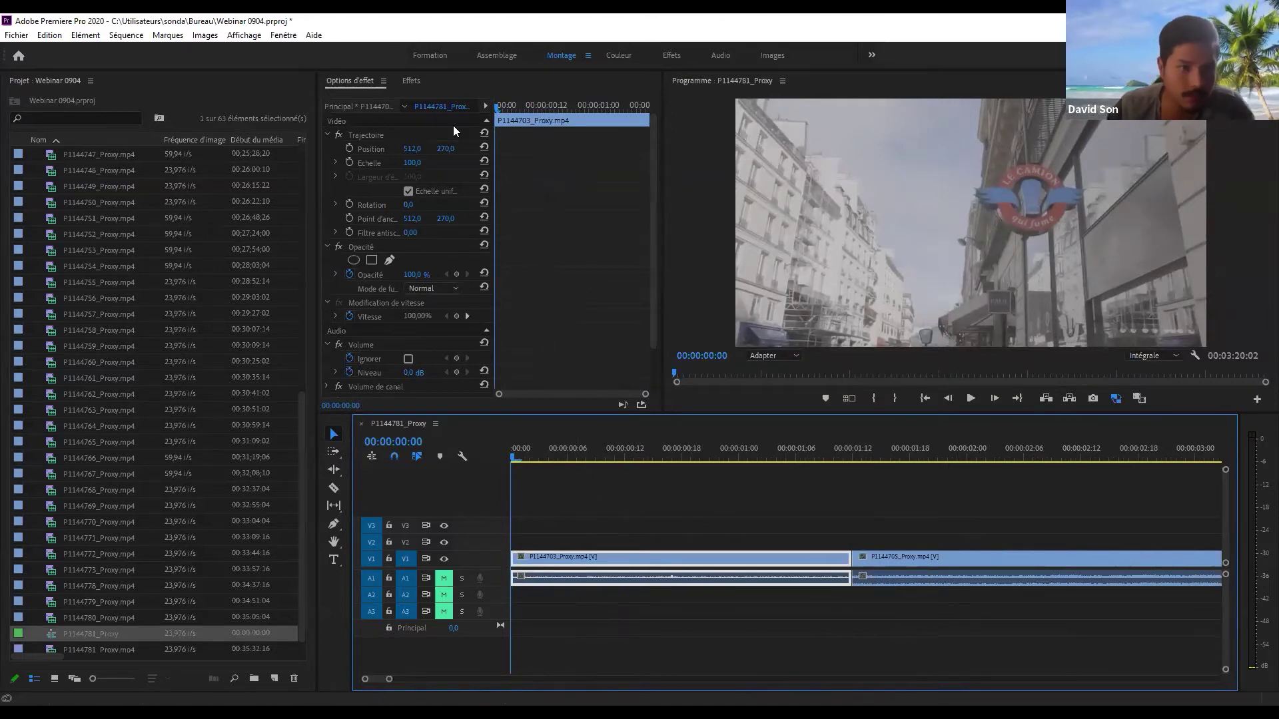
- Search the effects for "fondu" and apply the Fondu au noir transition between P1144703_Proxy.mp4 and P1144705_Proxy.mp4
{"action": "left_click", "coordinate": [411, 80]}
{"action": "left_click", "coordinate": [422, 97]}
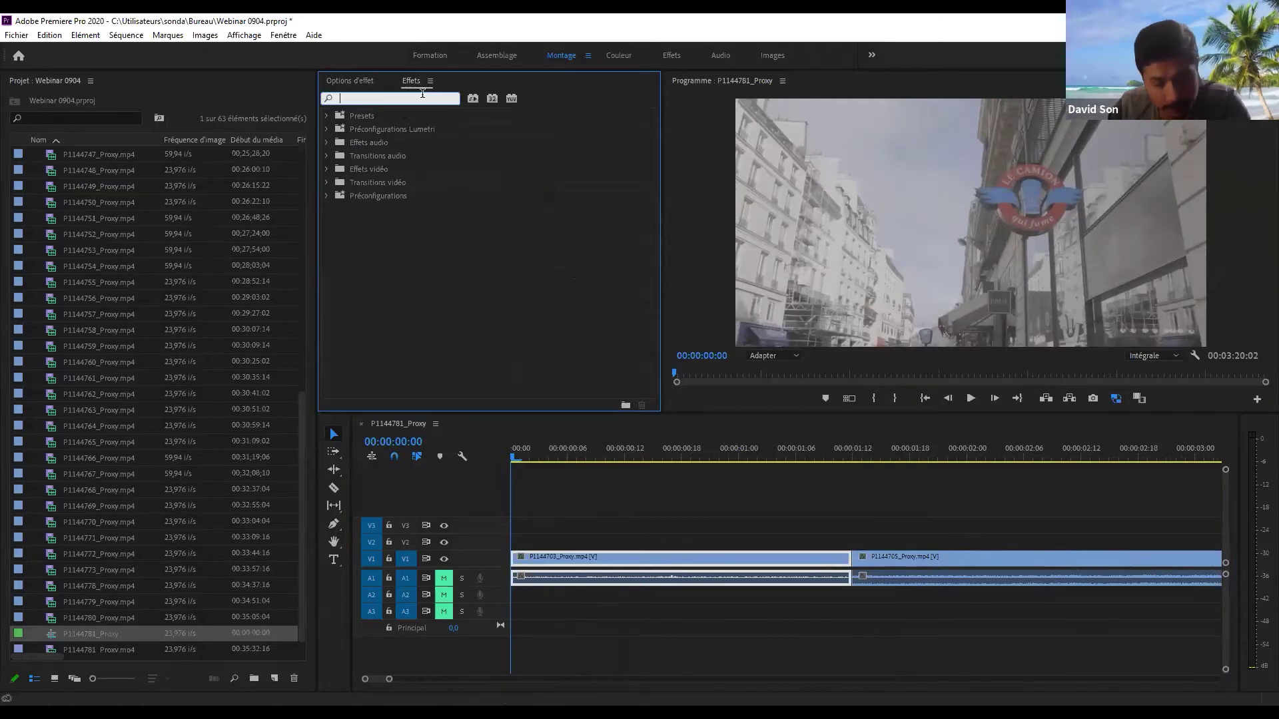
{"action": "type", "text": "fondu"}
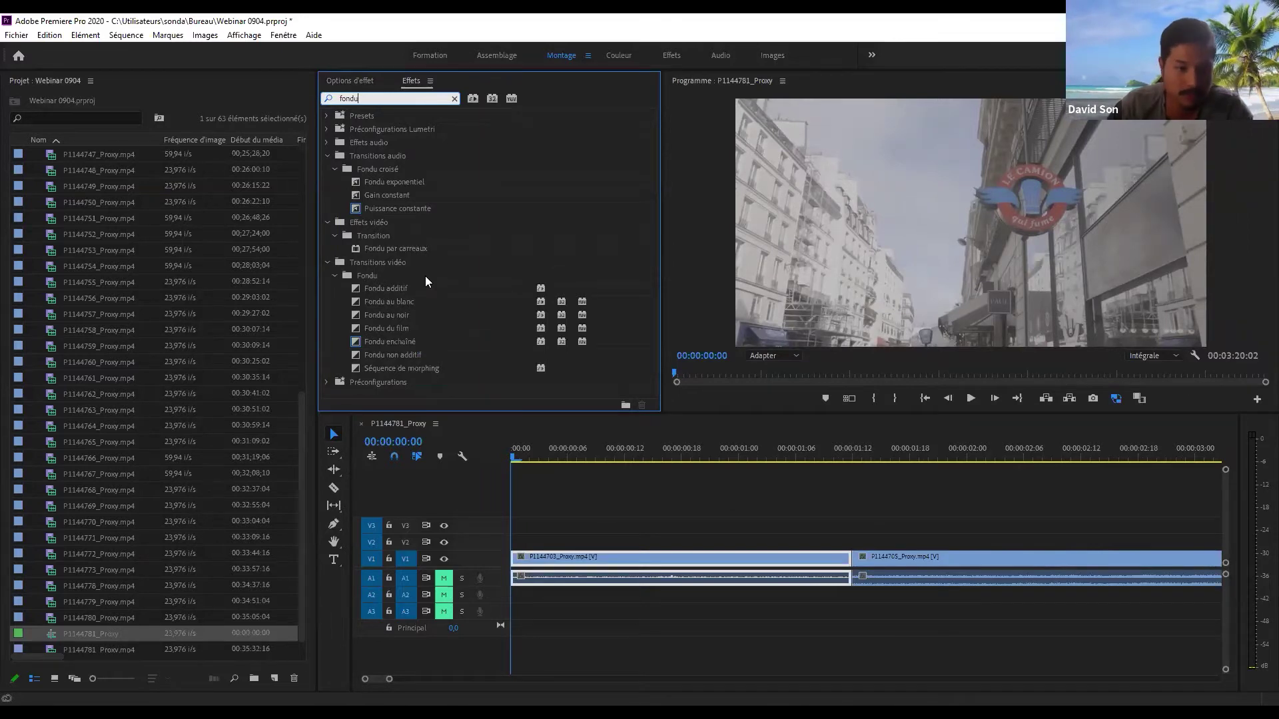
{"action": "left_click", "coordinate": [397, 317]}
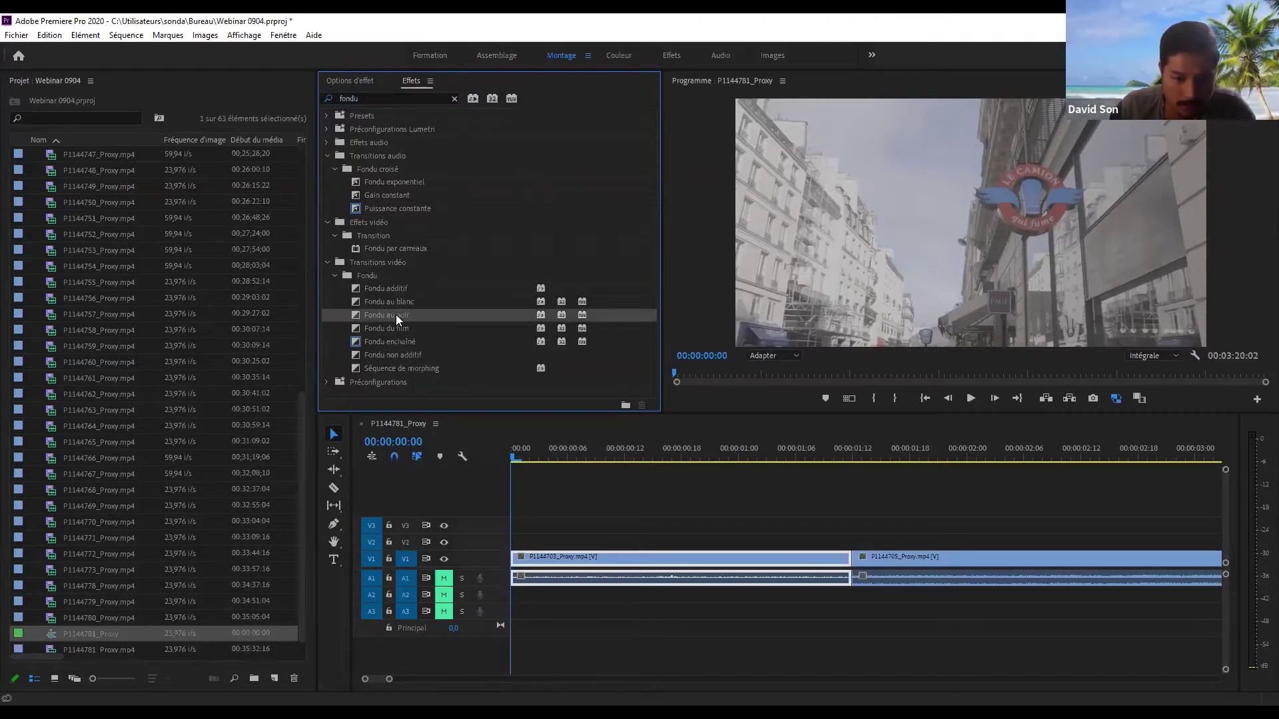
{"action": "left_click_drag", "start_coordinate": [396, 315], "coordinate": [852, 560]}
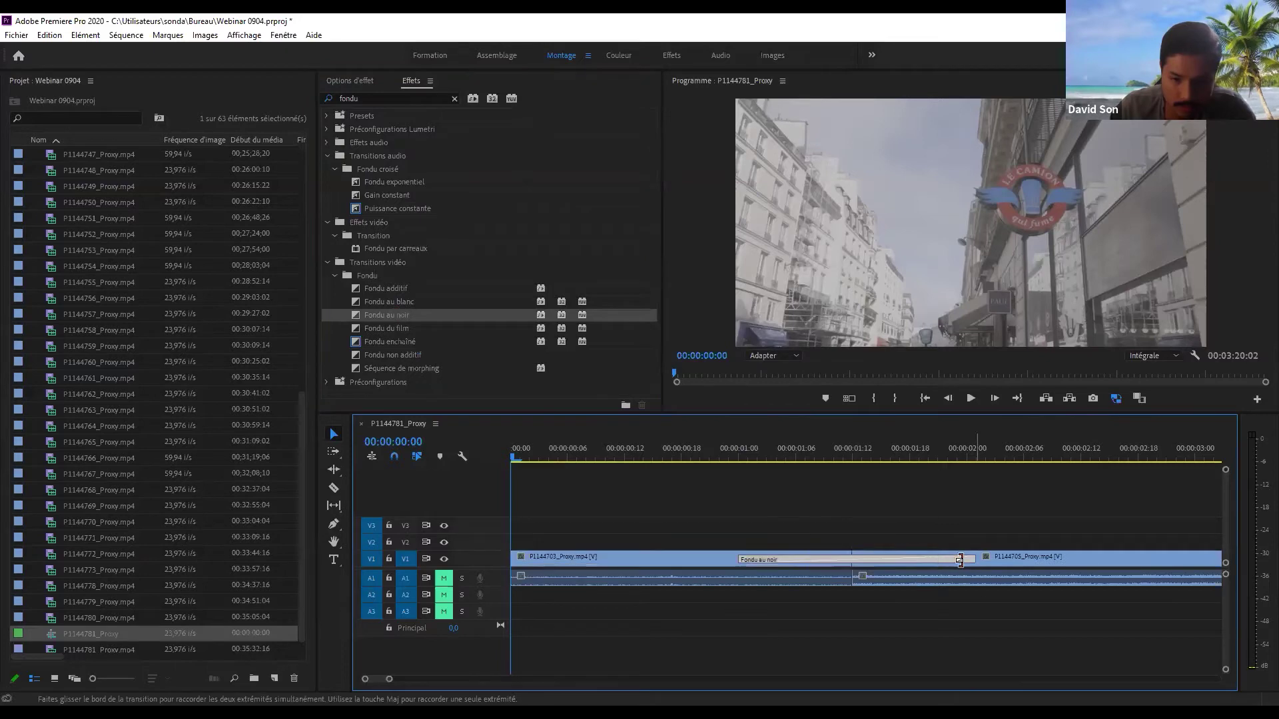
- Preview the Fondu au noir transition by playing and scrubbing across the first cut
{"action": "left_click", "coordinate": [812, 448]}
{"action": "key", "text": "space"}
{"action": "left_click_drag", "start_coordinate": [856, 446], "coordinate": [720, 453]}
{"action": "left_click_drag", "start_coordinate": [806, 553], "coordinate": [738, 558]}
{"action": "key", "text": "space"}
- Replace the transition at the first cut with Fondu au blanc and play it back
{"action": "left_click", "coordinate": [633, 559]}
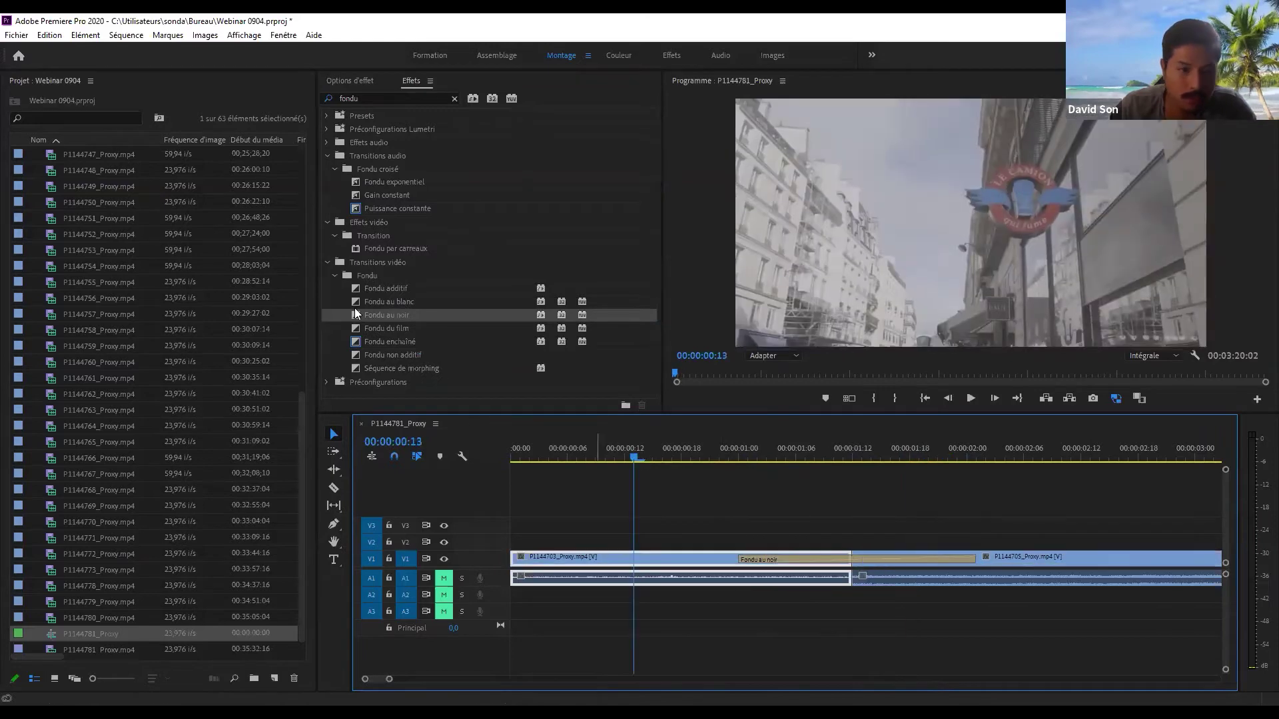
{"action": "left_click", "coordinate": [376, 303]}
{"action": "key", "text": "space"}
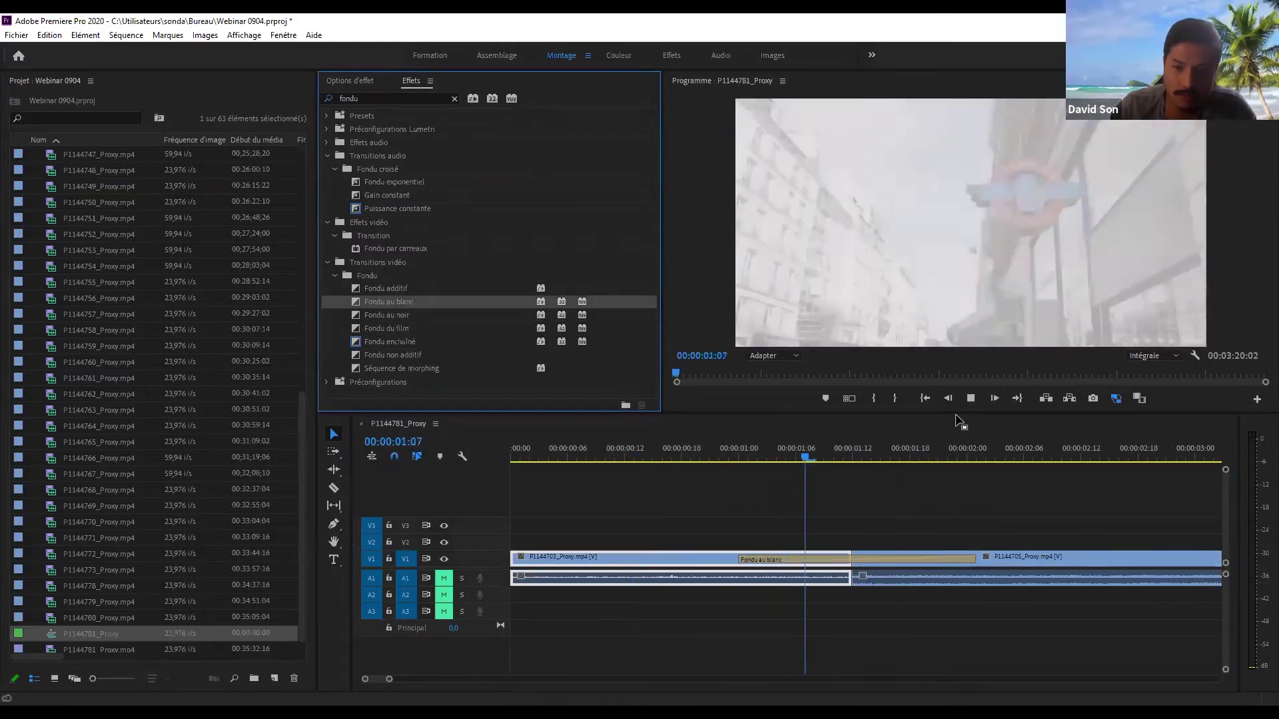
- Replace the transition at the first cut with Fondu additif
{"action": "key", "text": "space"}
{"action": "left_click_drag", "start_coordinate": [856, 451], "coordinate": [668, 473]}
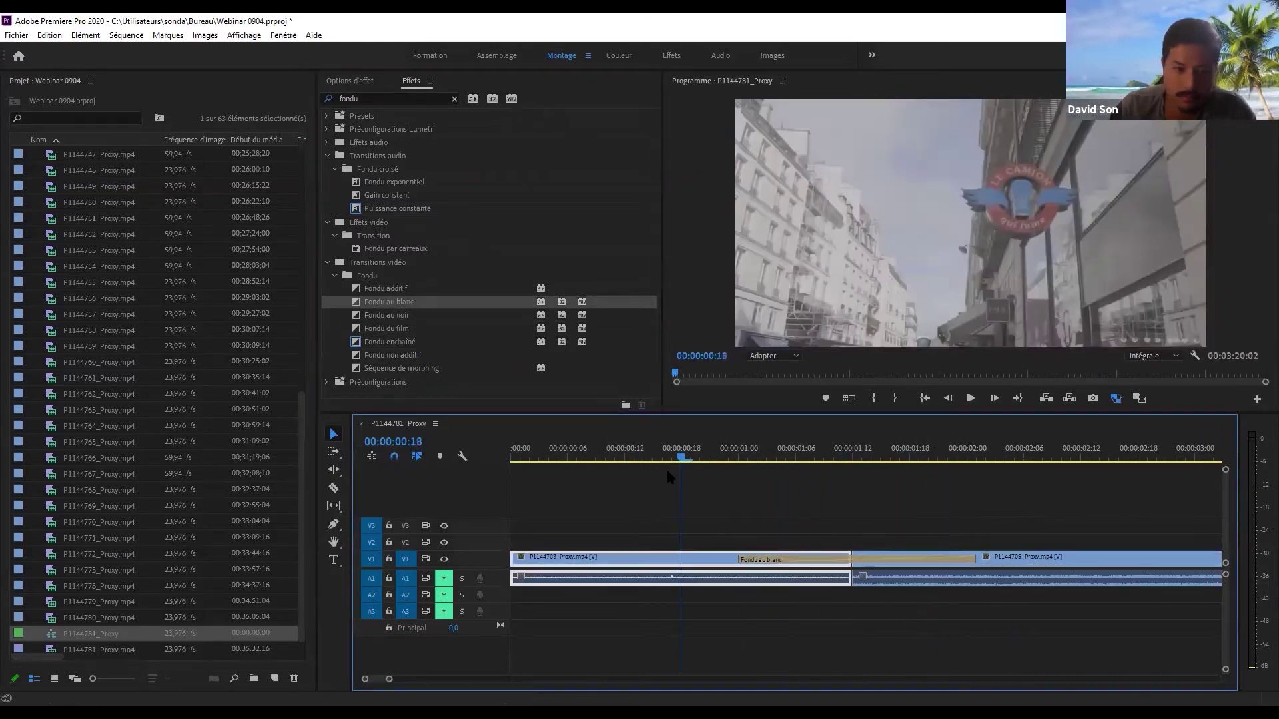
{"action": "left_click", "coordinate": [370, 292]}
{"action": "left_click_drag", "start_coordinate": [372, 291], "coordinate": [786, 560]}
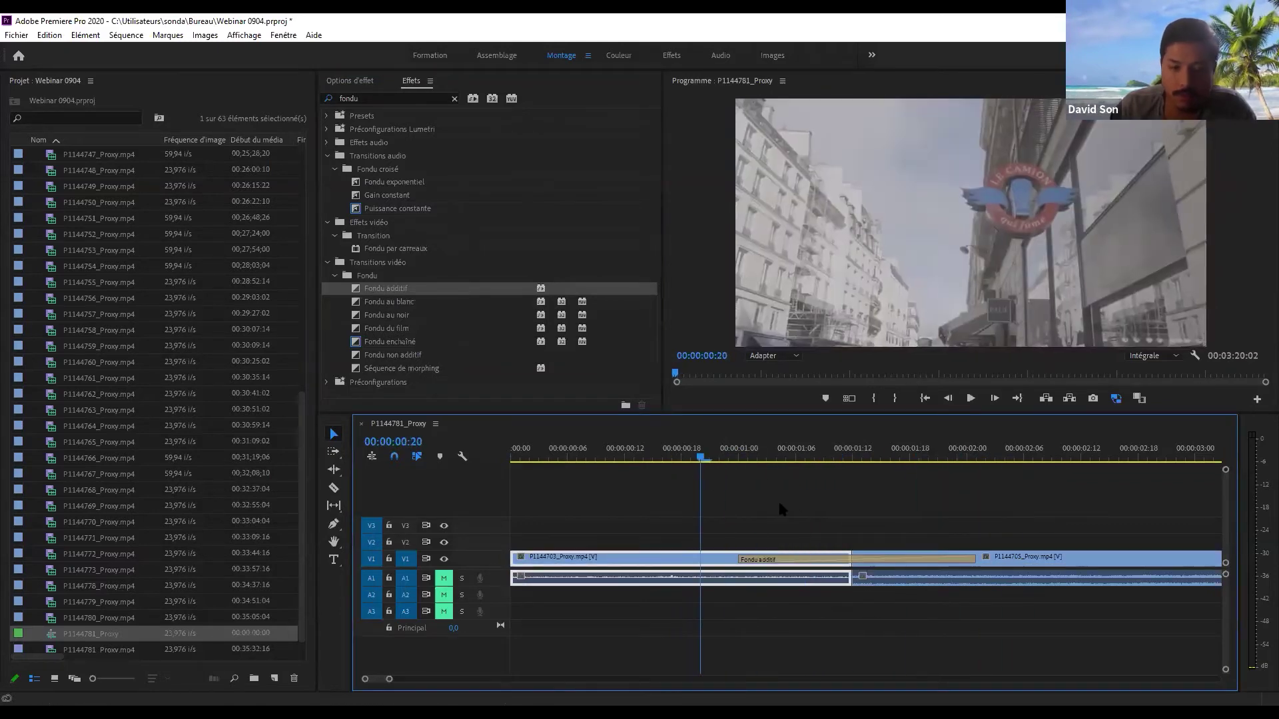
- Replace the transition at the first cut with Fondu du film and play it back
{"action": "left_click", "coordinate": [388, 331]}
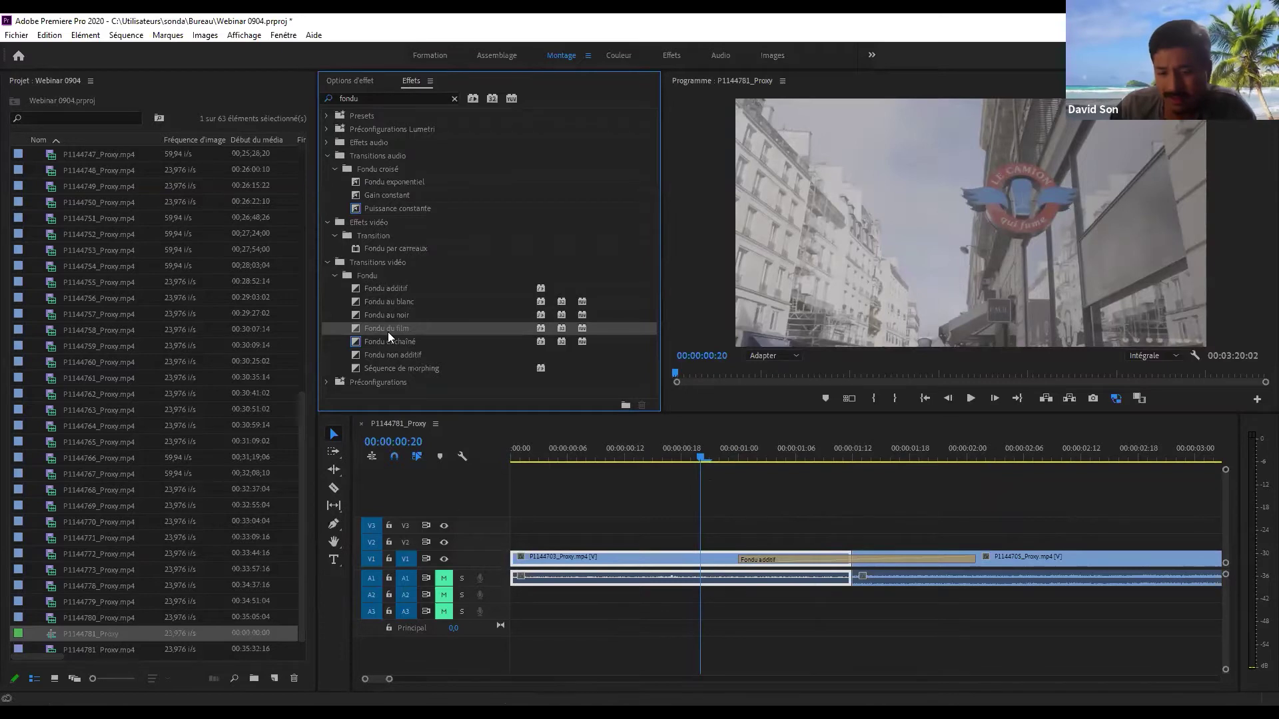
{"action": "left_click_drag", "start_coordinate": [388, 332], "coordinate": [850, 560]}
{"action": "key", "text": "space"}
{"action": "left_click", "coordinate": [691, 456]}
{"action": "key", "text": "space"}
{"action": "left_click", "coordinate": [748, 455]}
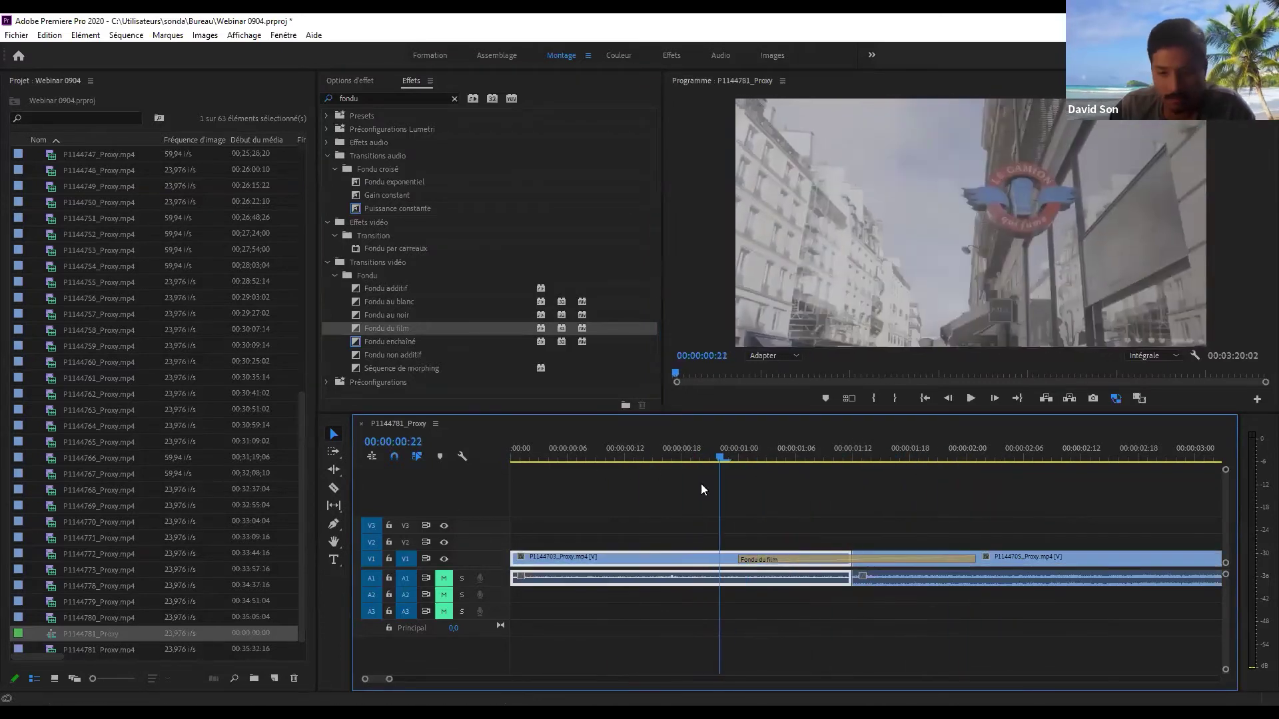
{"action": "left_click", "coordinate": [701, 456]}
- Delete the Fondu du film transition from the first cut and resume playback
{"action": "left_click", "coordinate": [782, 561]}
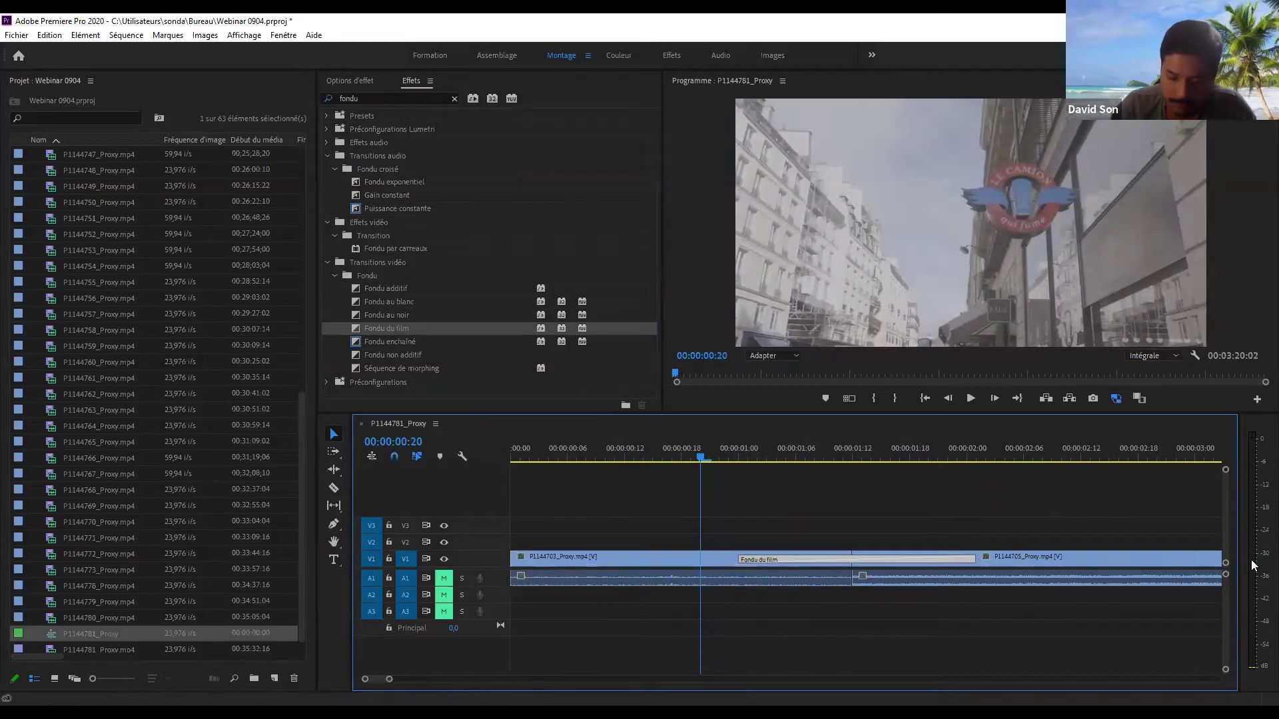
{"action": "key", "text": "Delete"}
{"action": "key", "text": "space"}
- Ripple trim the end of P1144712_Proxy.mp4 at 00:00:08:13 and play into the following clip
{"action": "key", "text": "minus"}
{"action": "key", "text": "minus"}
{"action": "key", "text": "minus"}
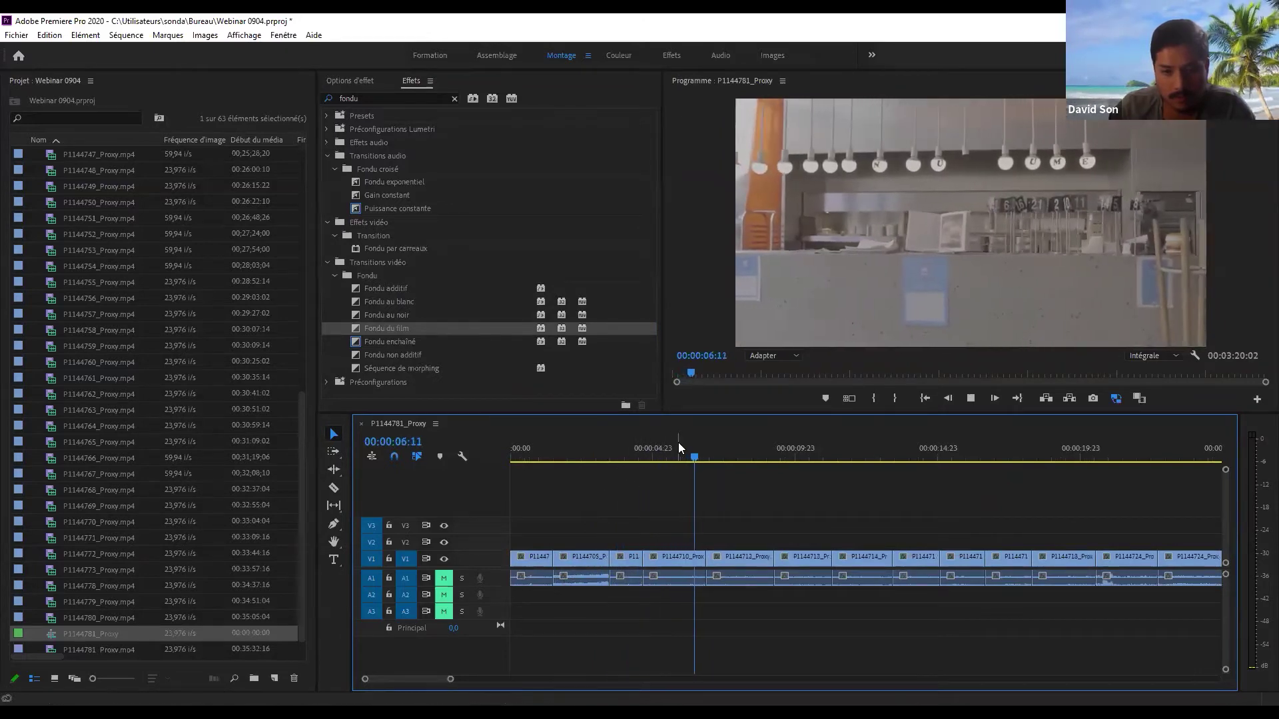
{"action": "left_click", "coordinate": [756, 445]}
{"action": "key", "text": "w"}
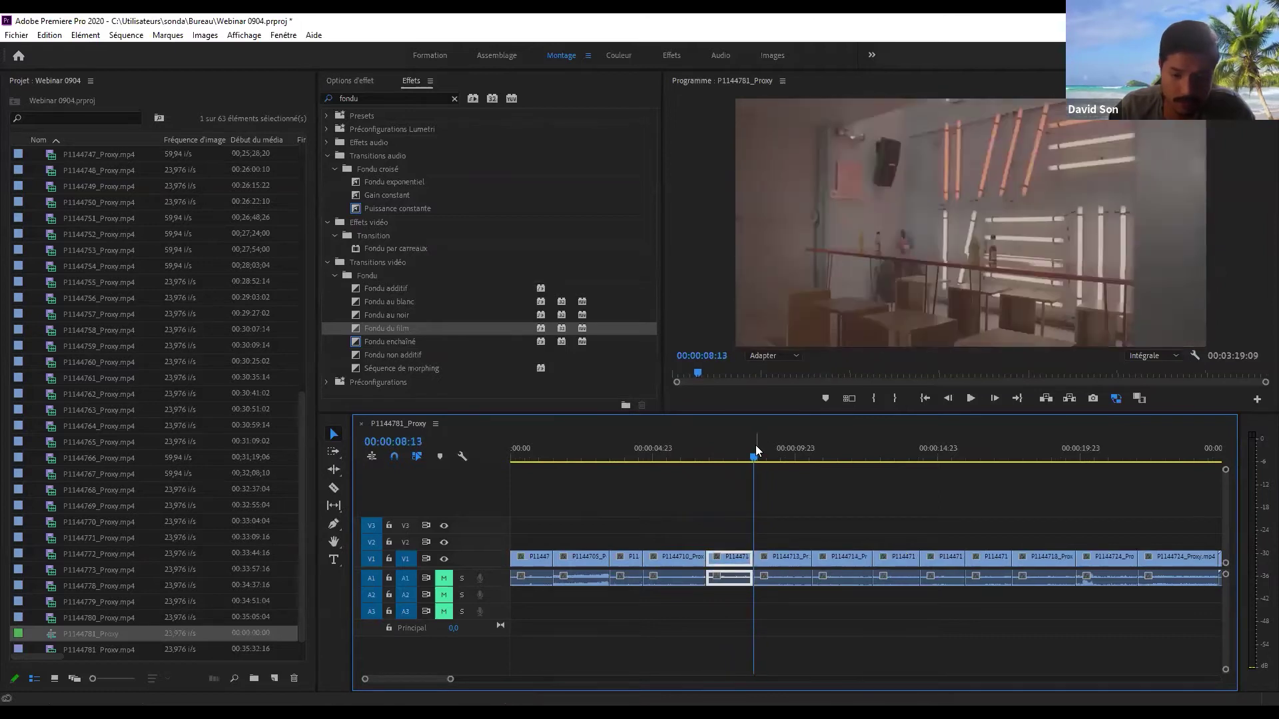
{"action": "key", "text": "space"}
{"action": "key", "text": "space"}
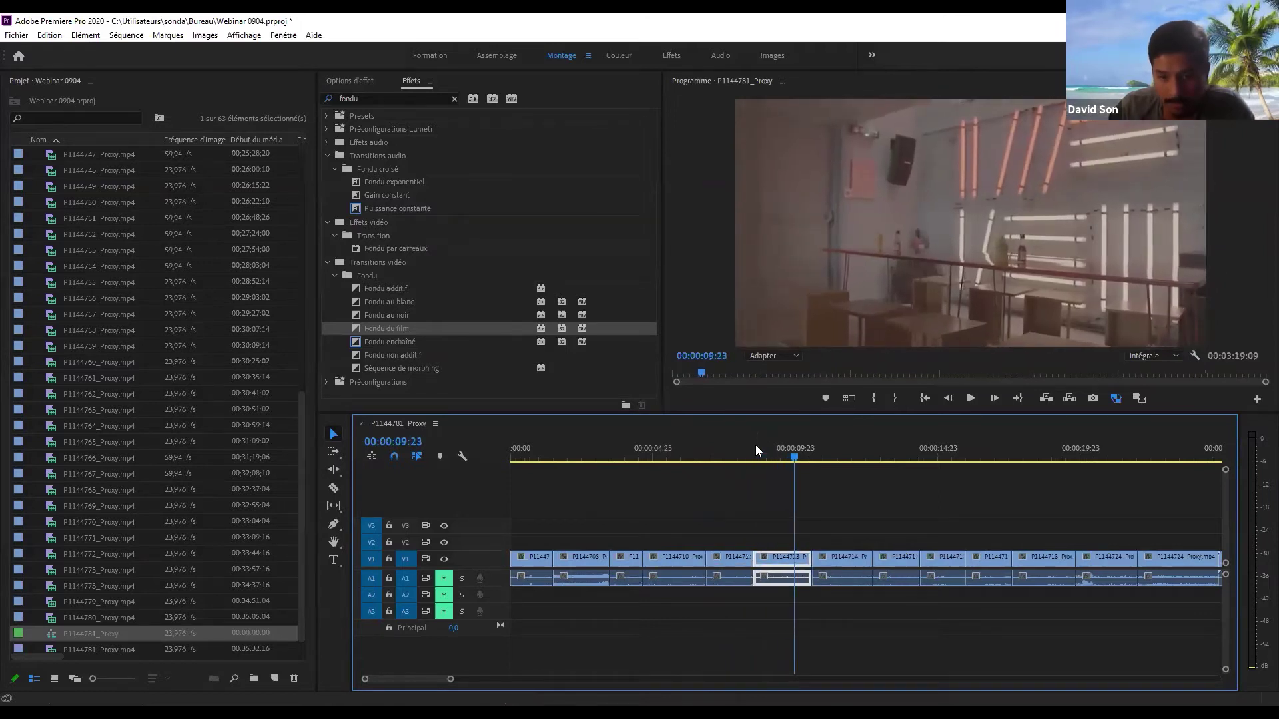
- Play on and ripple trim the end of P1144714_Proxy.mp4
{"action": "key", "text": "space"}
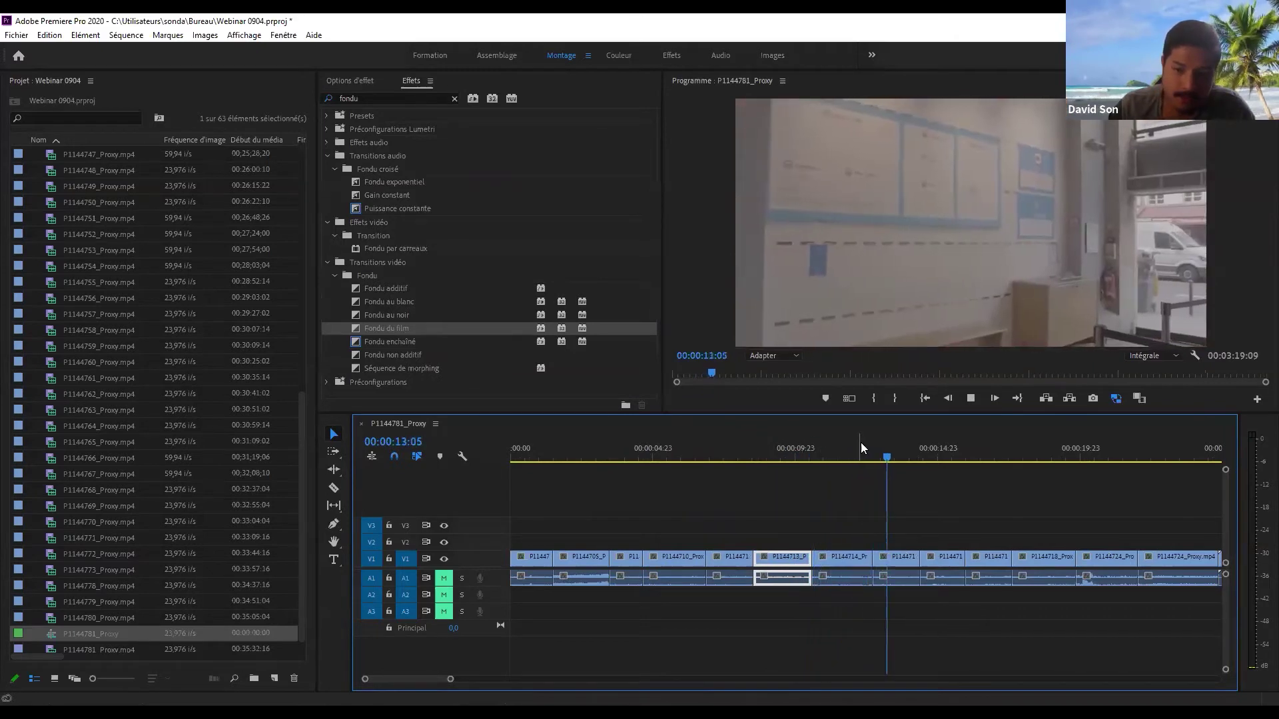
{"action": "left_click", "coordinate": [858, 458]}
{"action": "mouse_move", "coordinate": [858, 459]}
{"action": "left_mouse_down"}
{"action": "mouse_move", "coordinate": [877, 459]}
{"action": "mouse_move", "coordinate": [840, 457]}
{"action": "mouse_move", "coordinate": [871, 461]}
{"action": "left_mouse_up"}
- Scrub through the following clips up to the burger patty shot P1144745_Proxy.mp4
{"action": "left_click_drag", "start_coordinate": [954, 462], "coordinate": [1155, 464]}
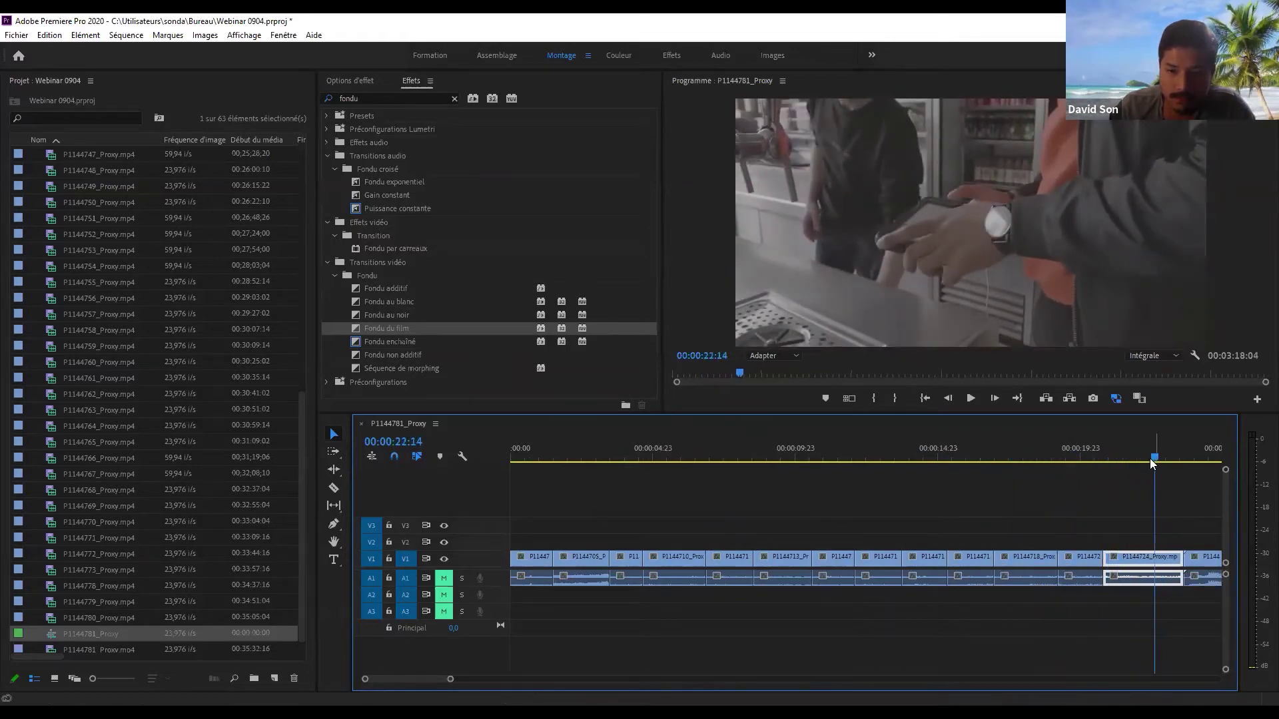
{"action": "key", "text": "minus"}
{"action": "left_click_drag", "start_coordinate": [894, 463], "coordinate": [1123, 467]}
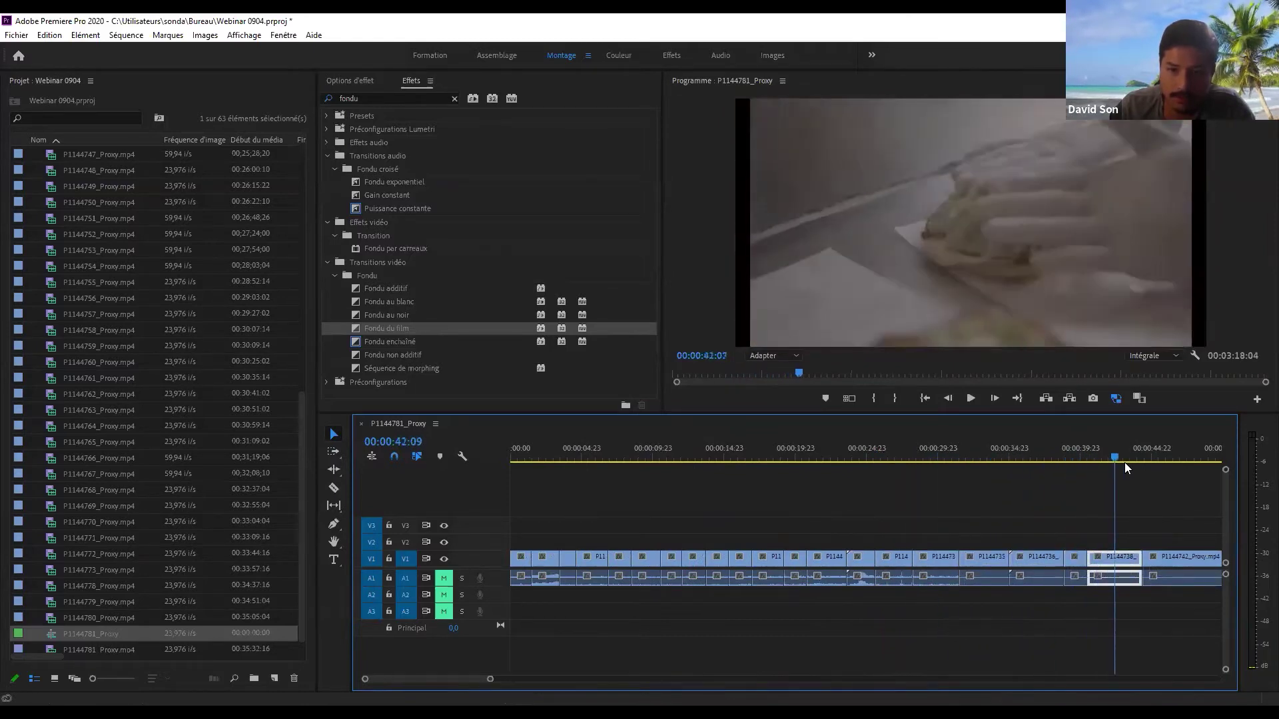
{"action": "key", "text": "minus"}
{"action": "left_click_drag", "start_coordinate": [820, 455], "coordinate": [891, 458]}
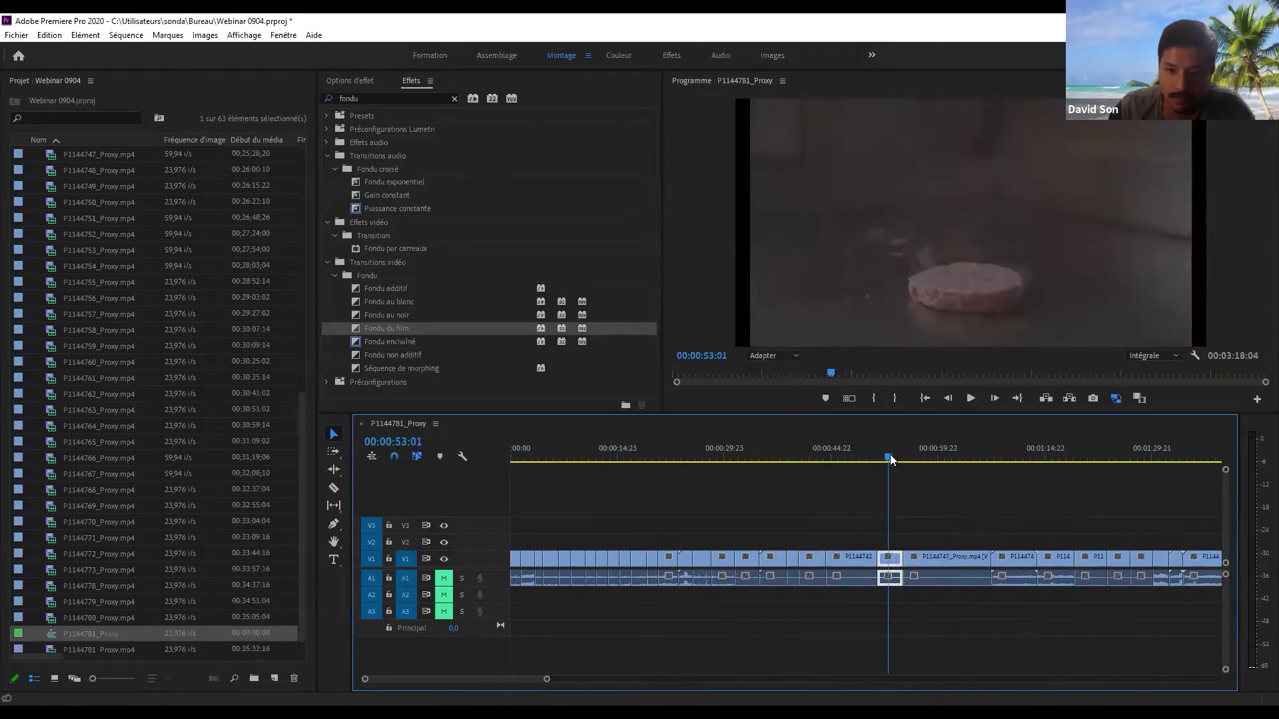
- Play P1144745_Proxy.mp4 and ripple trim about 2 seconds off its start
{"action": "key", "text": "equal"}
{"action": "key", "text": "equal"}
{"action": "key", "text": "equal"}
{"action": "left_click", "coordinate": [747, 448]}
{"action": "key", "text": "space"}
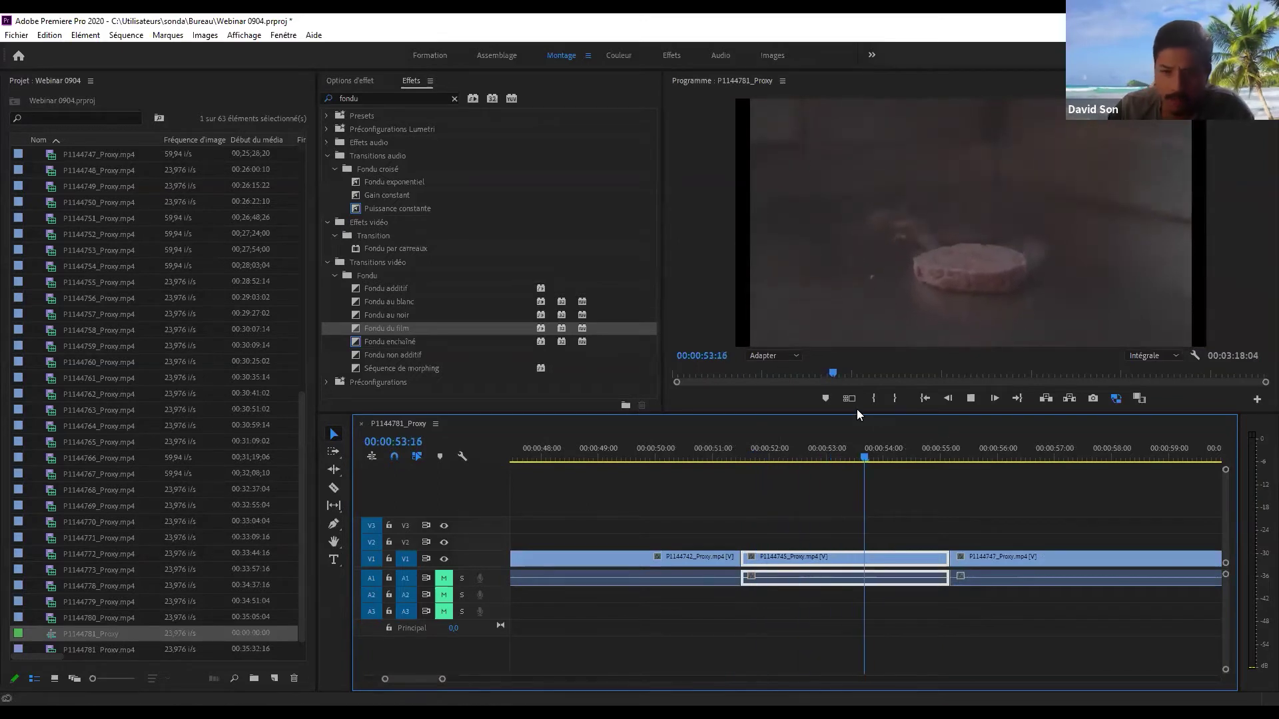
{"action": "left_click", "coordinate": [851, 448]}
{"action": "key", "text": "q"}
{"action": "key", "text": "space"}
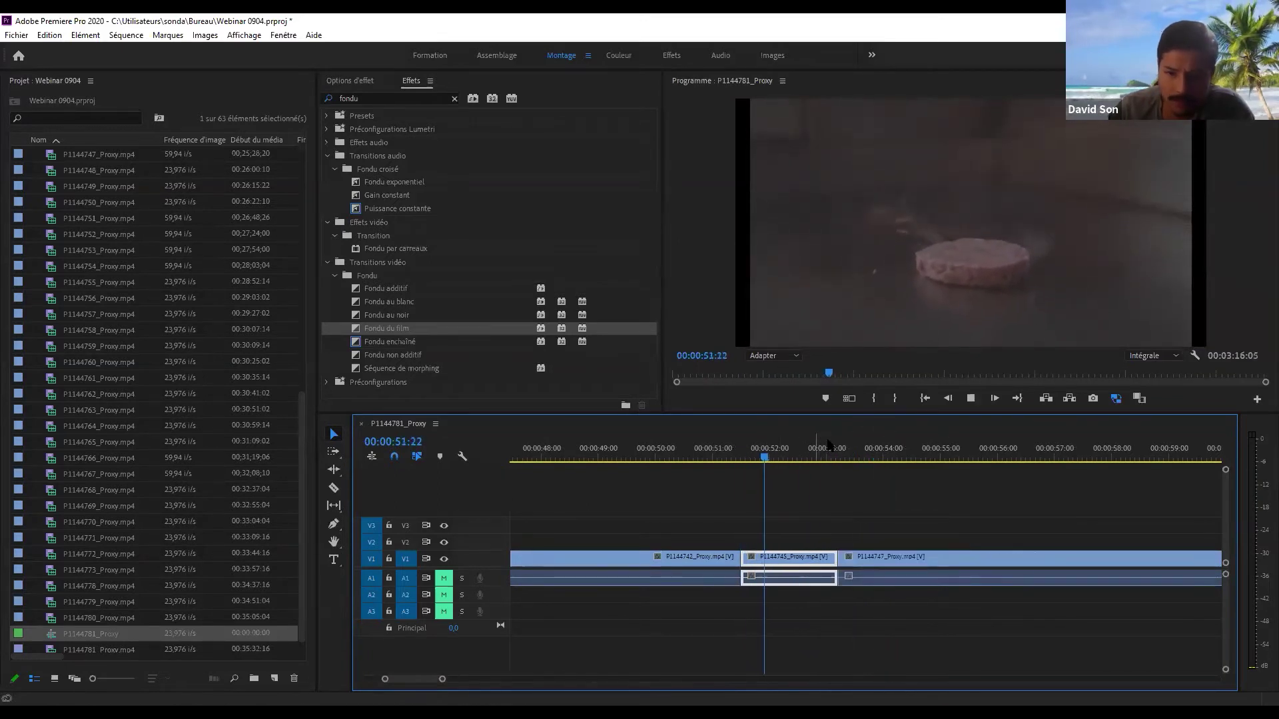
- Extend the end of P1144745_Proxy.mp4 by about 2 seconds, shifting the following clips along, and play it back
{"action": "key", "text": "space"}
{"action": "key", "text": "a"}
{"action": "left_click", "coordinate": [881, 561]}
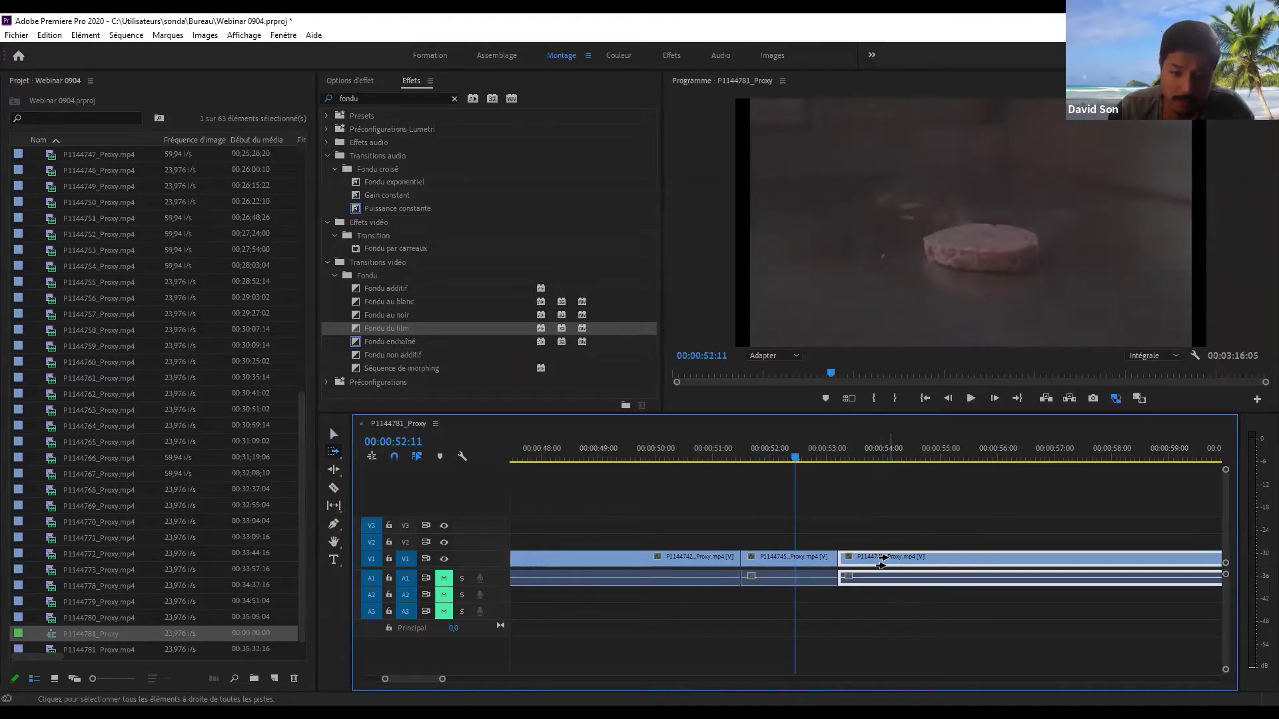
{"action": "key", "text": "v"}
{"action": "left_click_drag", "start_coordinate": [840, 559], "coordinate": [956, 553]}
{"action": "key", "text": "space"}
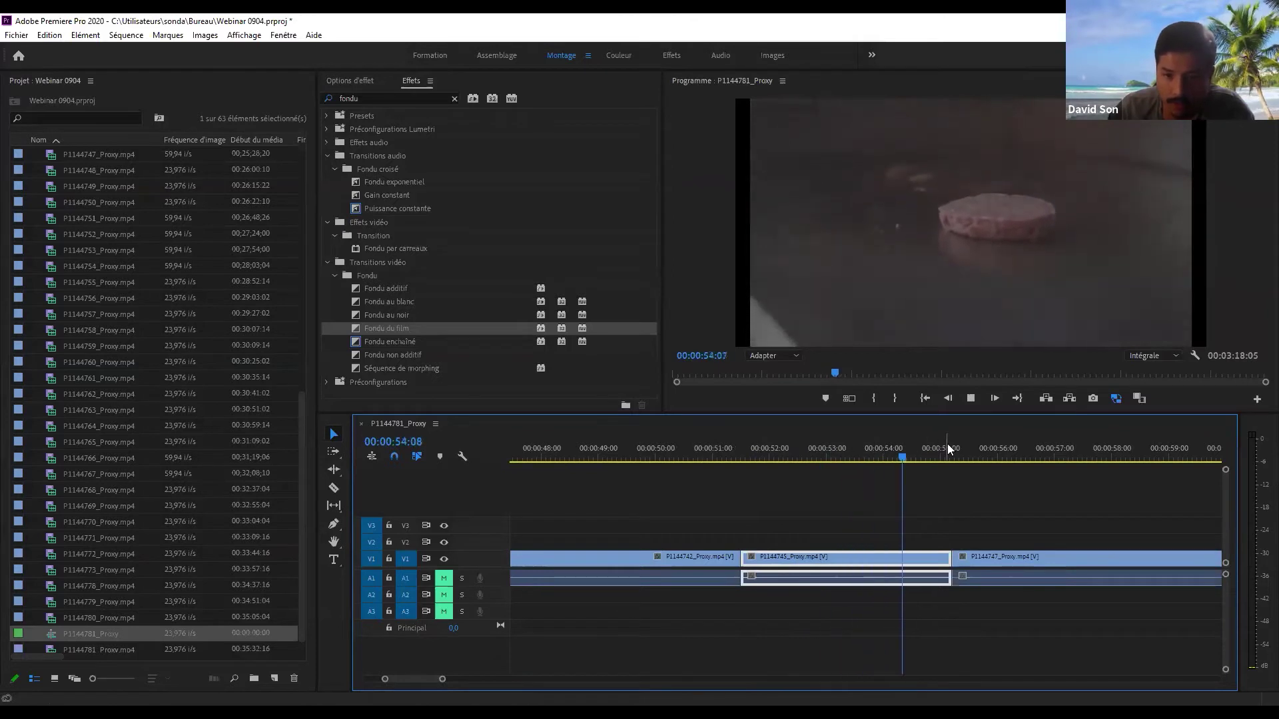
{"action": "key", "text": "space"}
- Search the effects for "stabi" and apply Stabilisation to P1144745_Proxy.mp4
{"action": "left_click", "coordinate": [422, 79]}
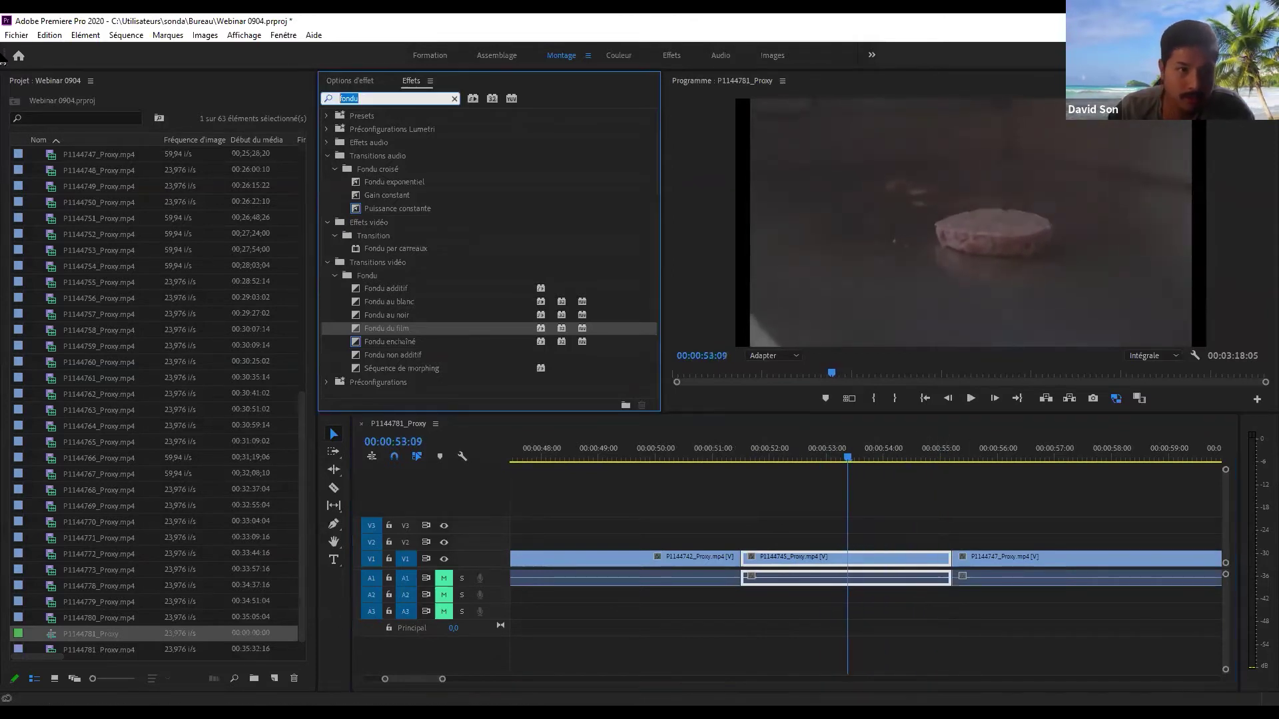
{"action": "type", "text": "stabi"}
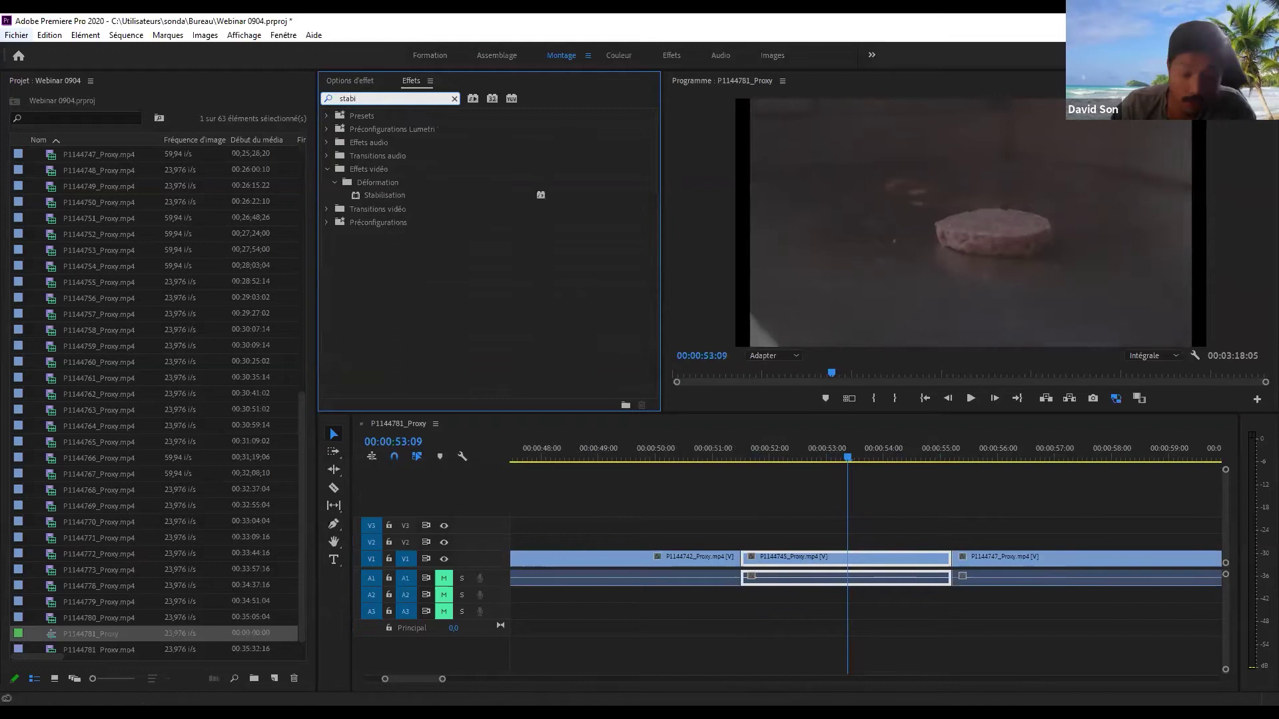
{"action": "left_click", "coordinate": [403, 196]}
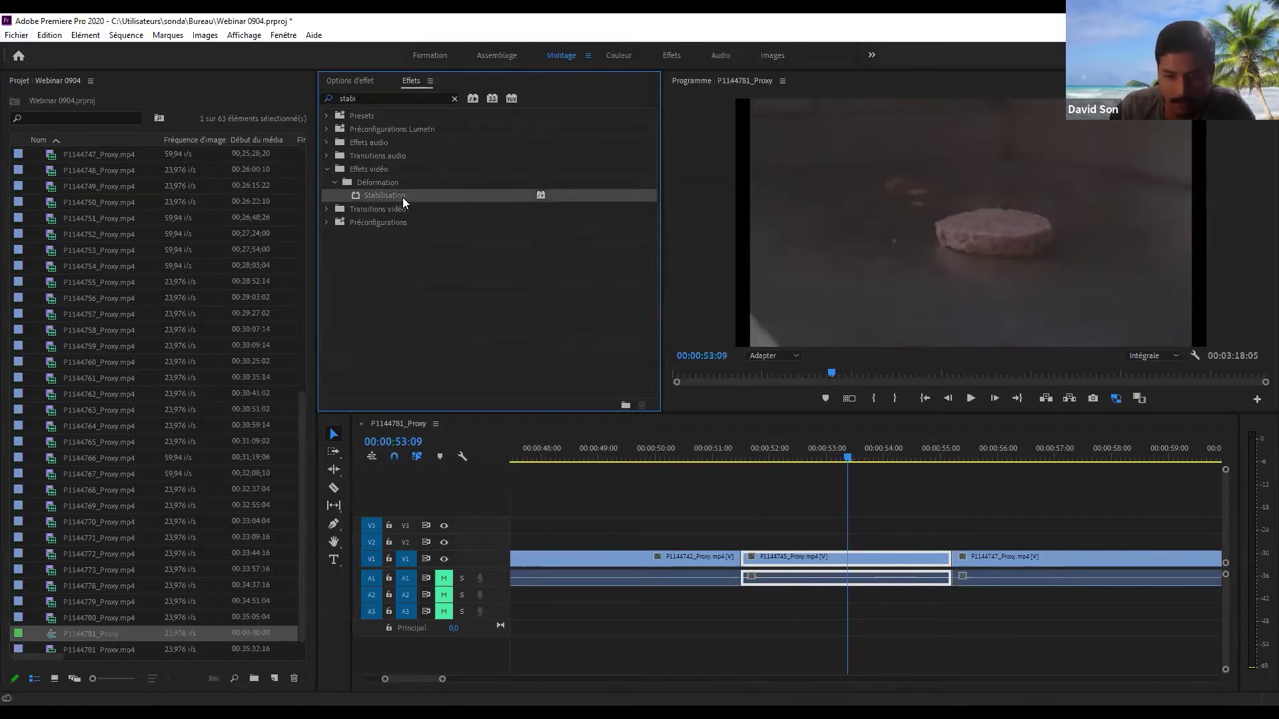
{"action": "double_click", "coordinate": [402, 196]}
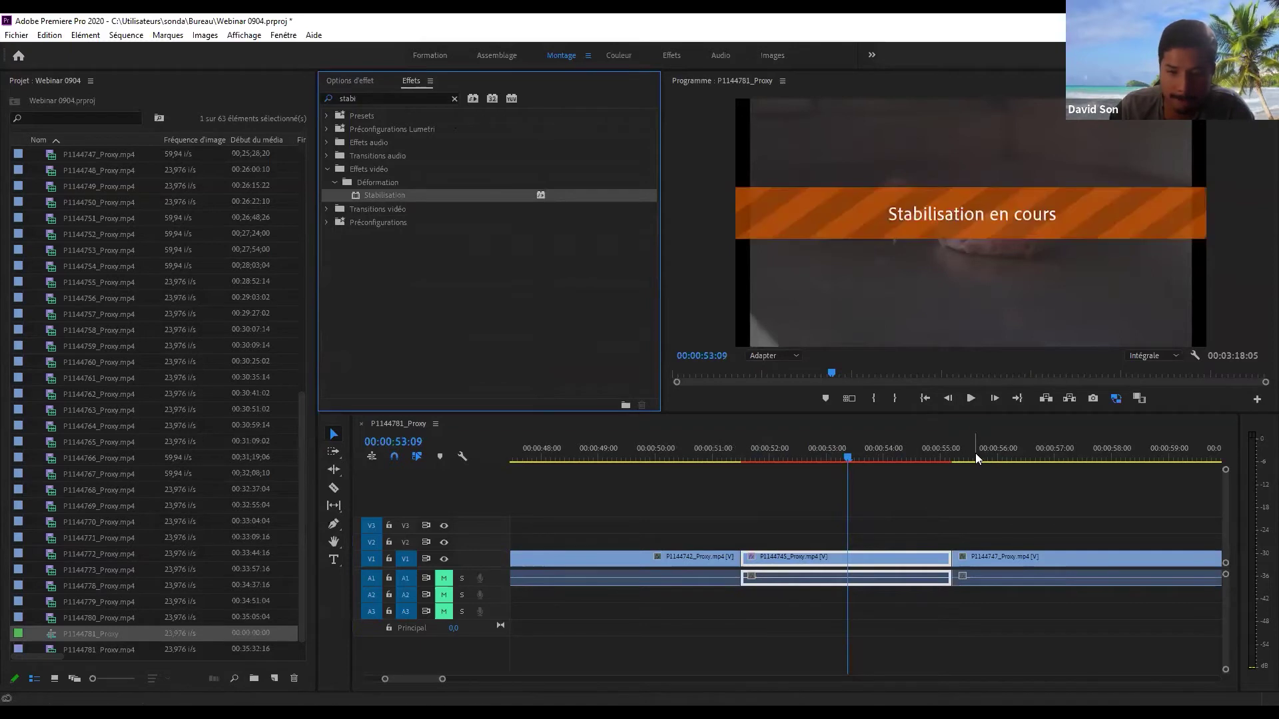
- Examine the Stabilisation settings of P1144745_Proxy.mp4 and play back the stabilised clip
{"action": "left_click", "coordinate": [928, 458]}
{"action": "left_click", "coordinate": [940, 459]}
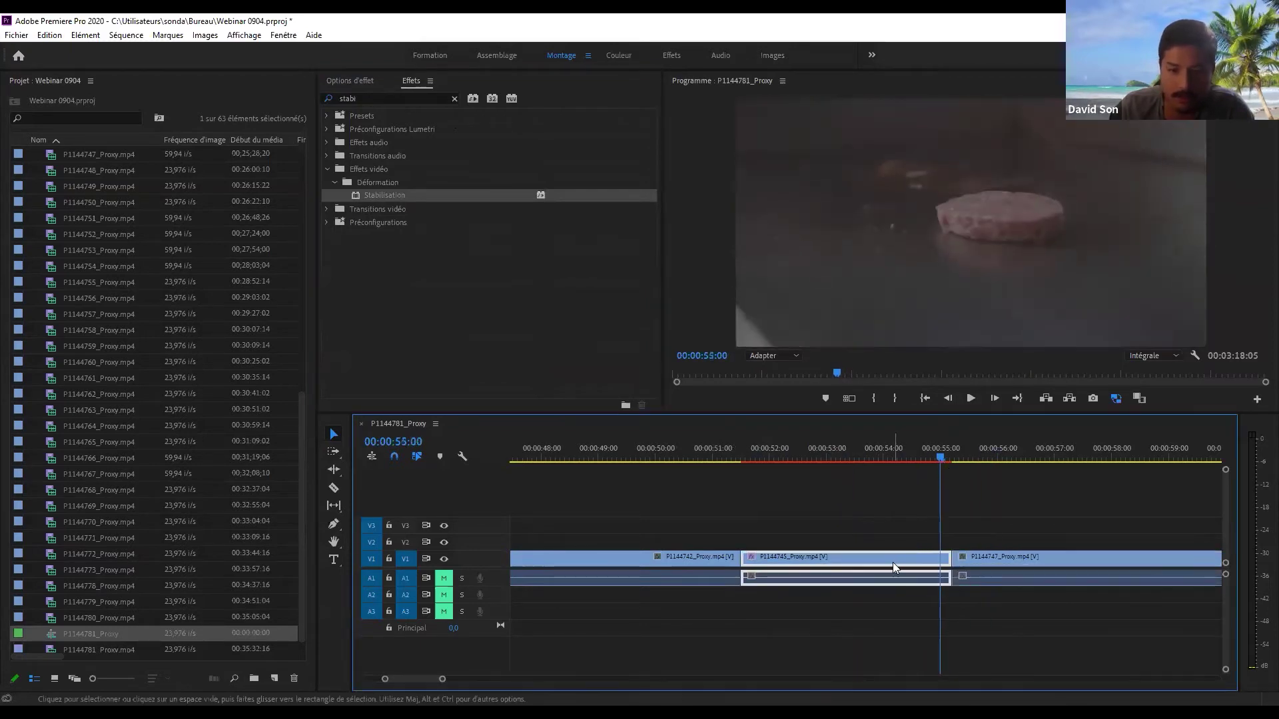
{"action": "left_click", "coordinate": [358, 81]}
{"action": "left_click", "coordinate": [432, 342]}
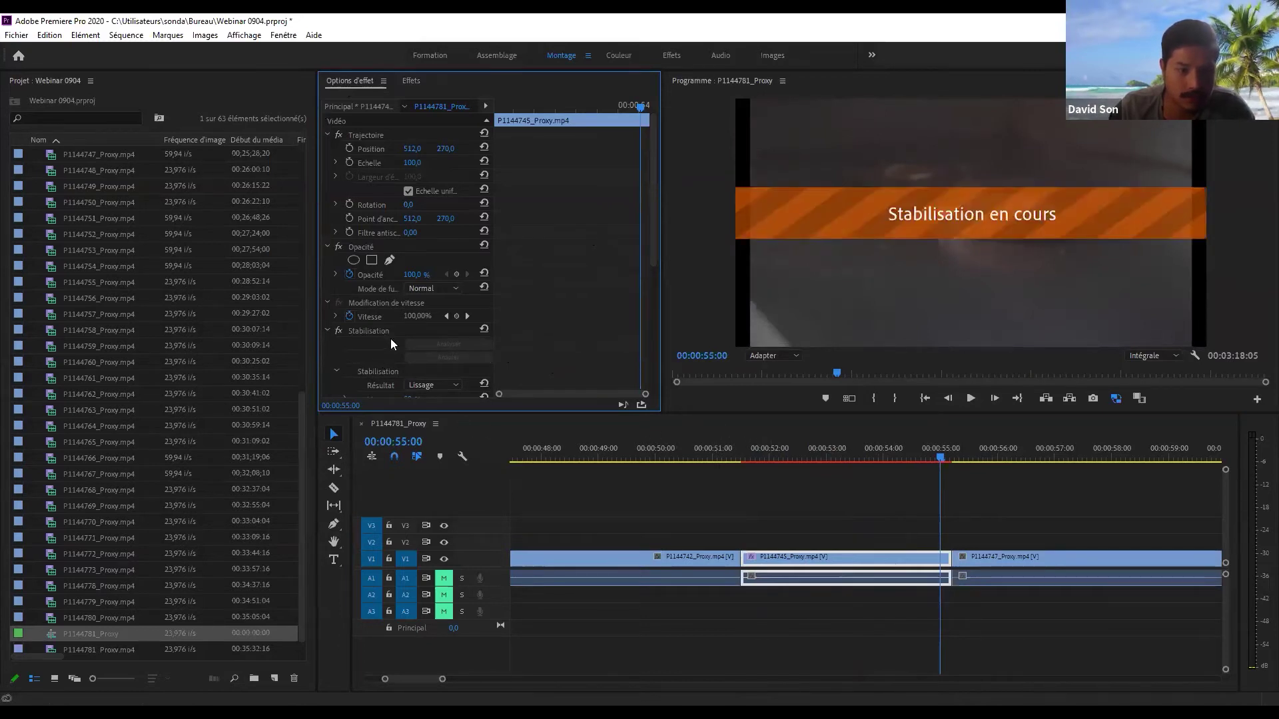
{"action": "left_click", "coordinate": [734, 461]}
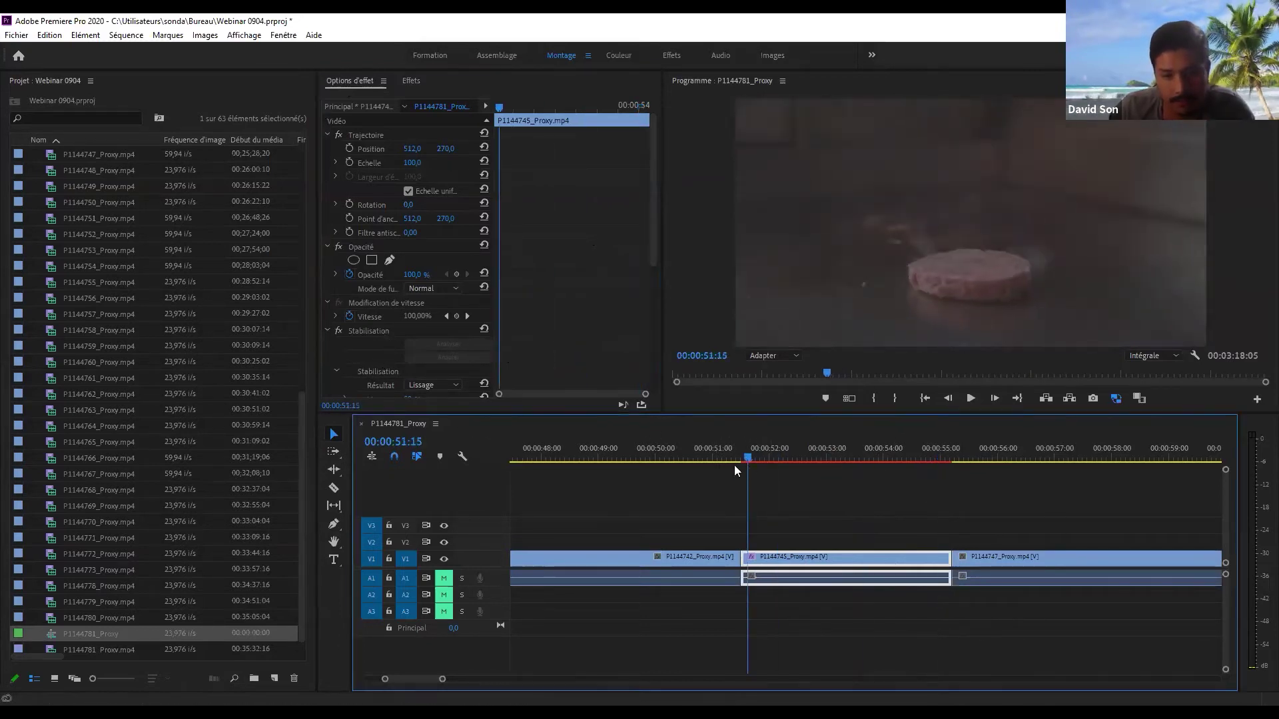
{"action": "key", "text": "space"}
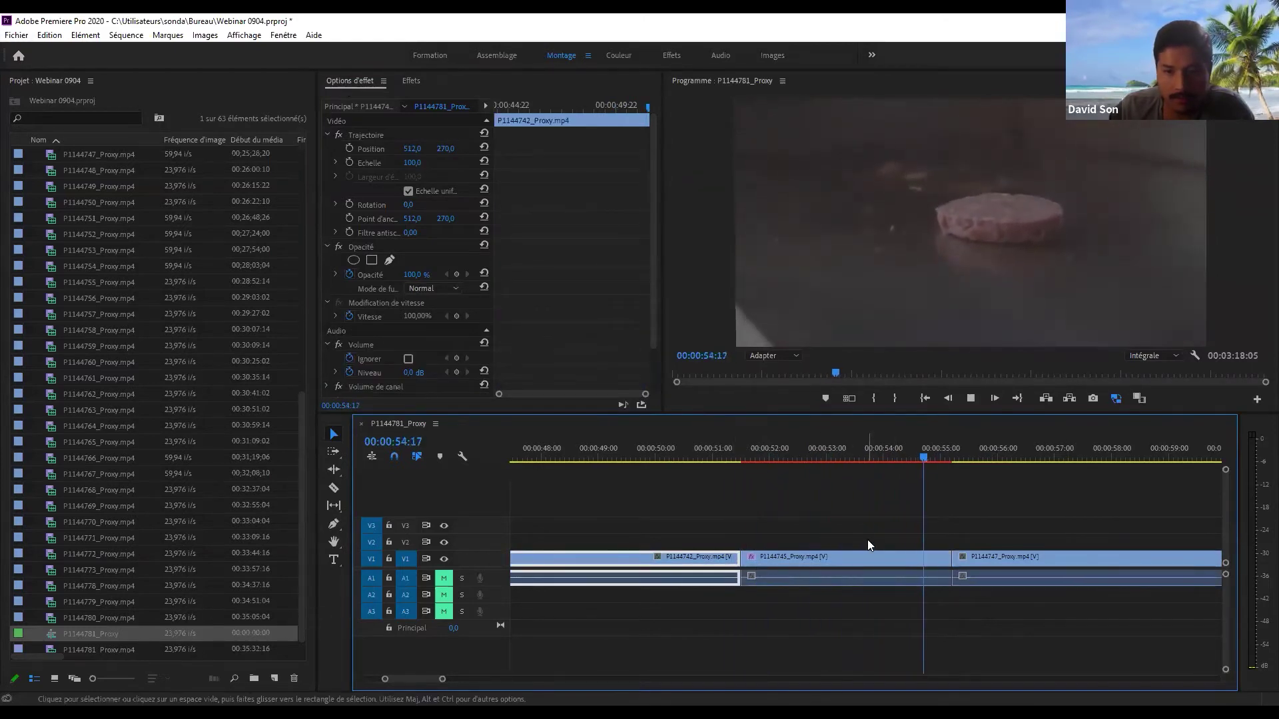
{"action": "key", "text": "space"}
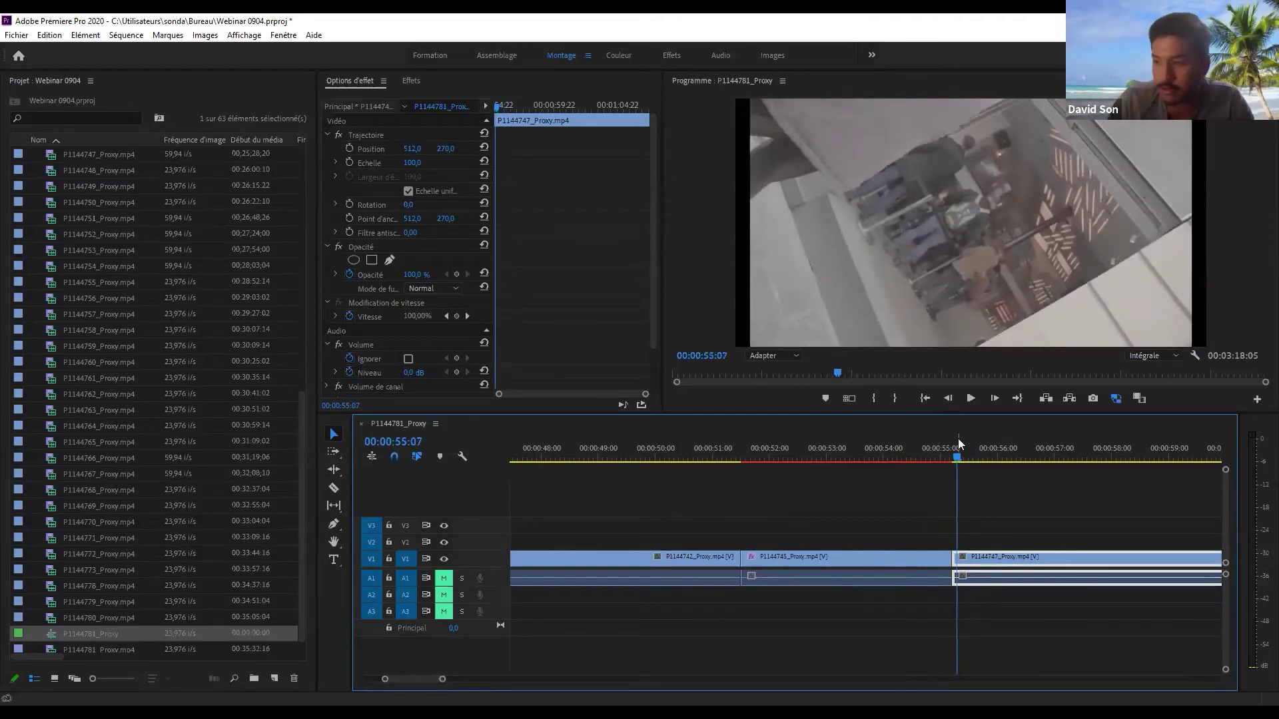
- Review the sequence from P1144747_Proxy.mp4 through P1144750_Proxy.mp4 by scrubbing and playing it
{"action": "left_click", "coordinate": [1091, 493]}
{"action": "key", "text": "minus"}
{"action": "key", "text": "minus"}
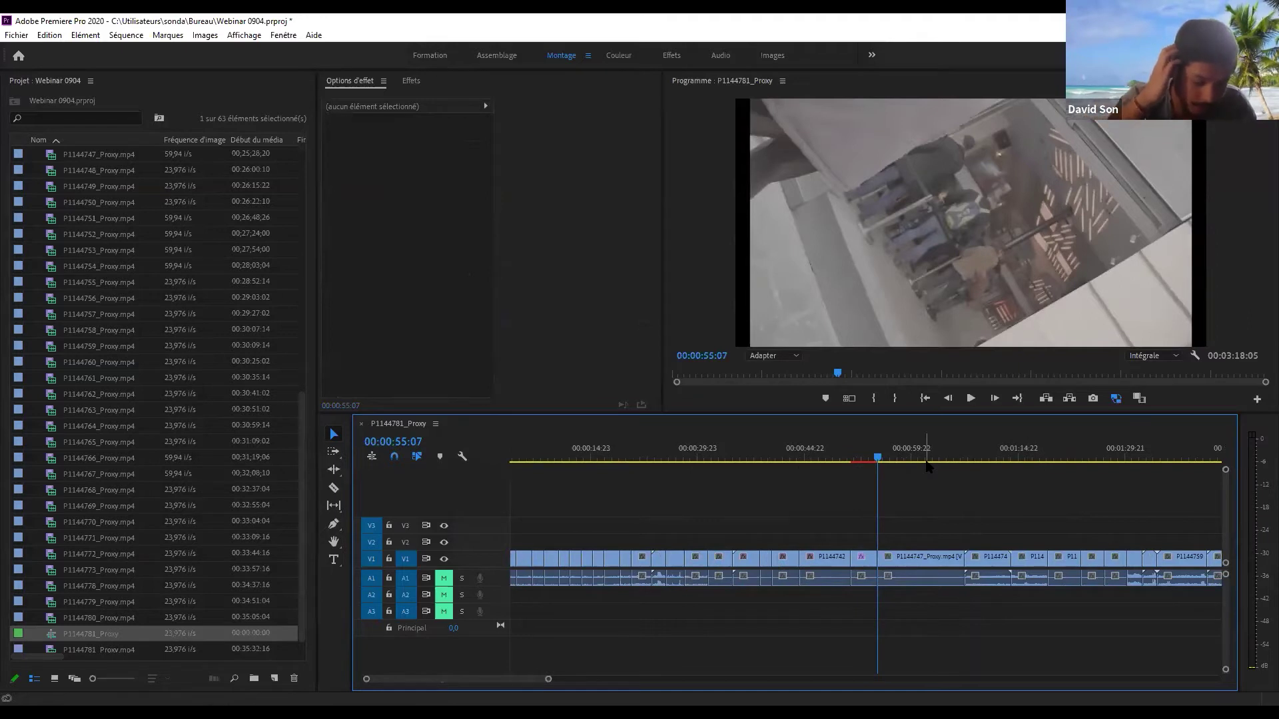
{"action": "left_click", "coordinate": [905, 451]}
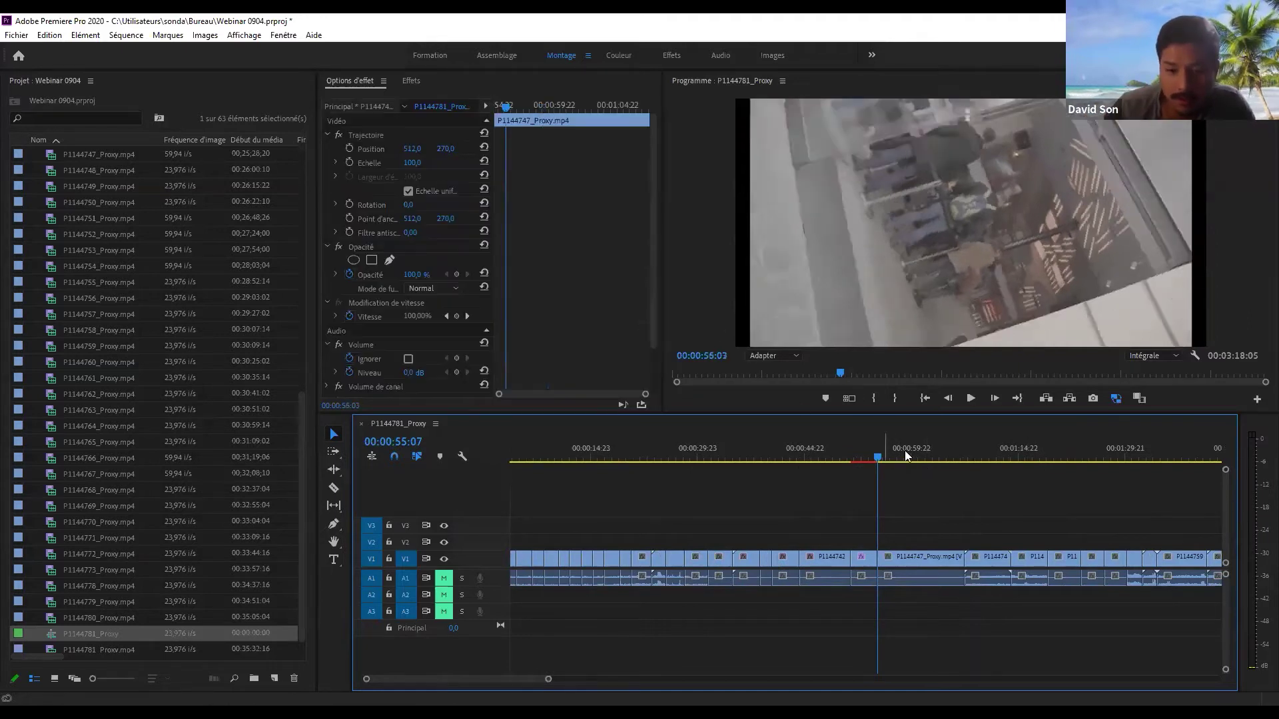
{"action": "left_click_drag", "start_coordinate": [909, 450], "coordinate": [957, 455]}
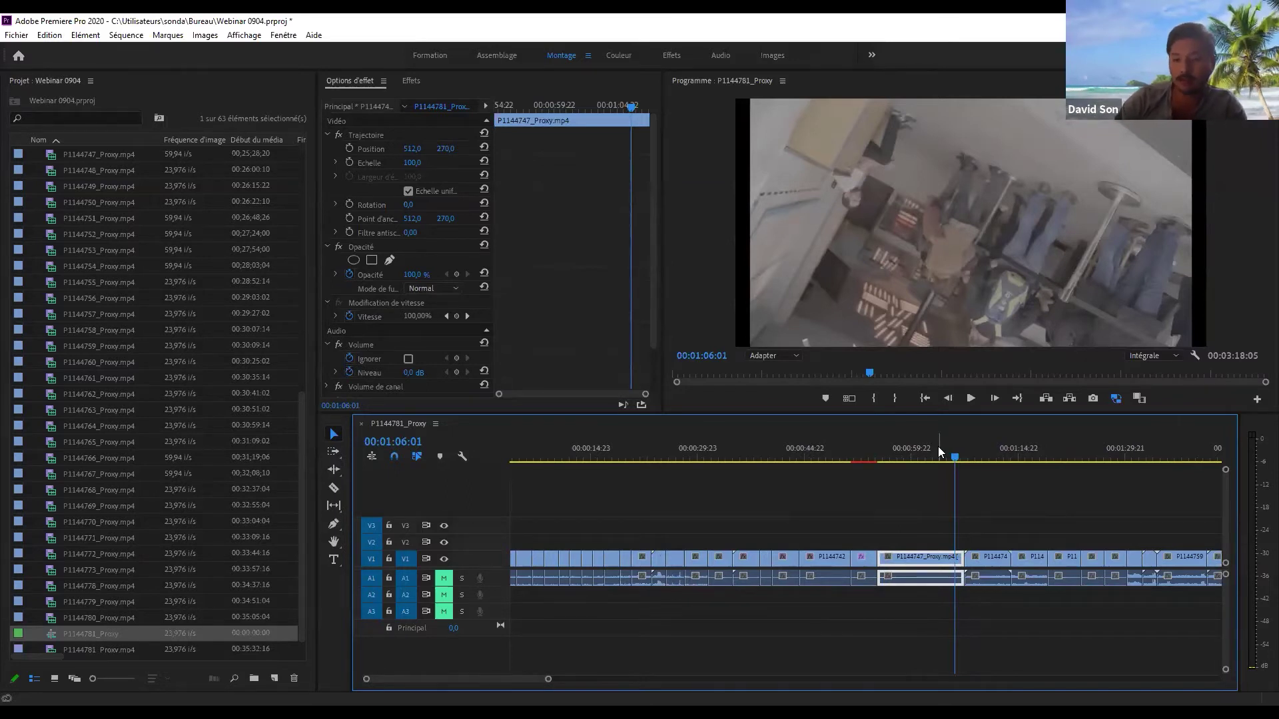
{"action": "left_click", "coordinate": [1007, 500]}
{"action": "key", "text": "space"}
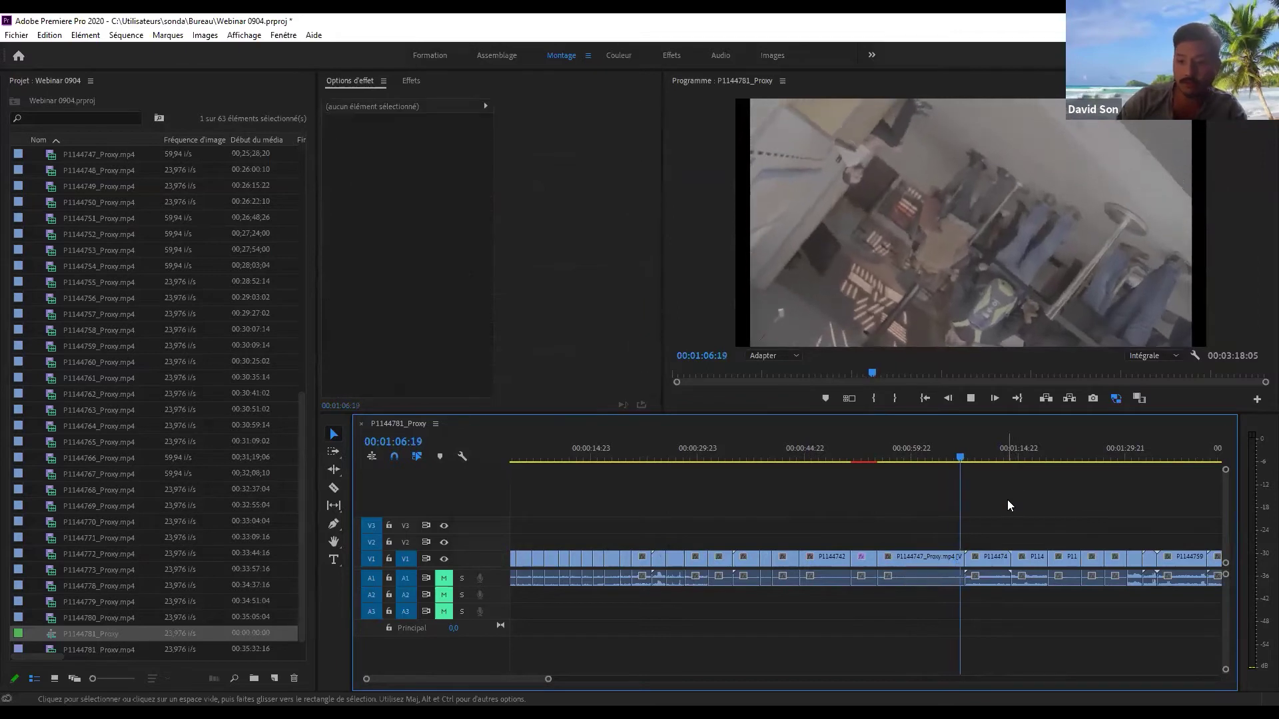
{"action": "key", "text": "minus"}
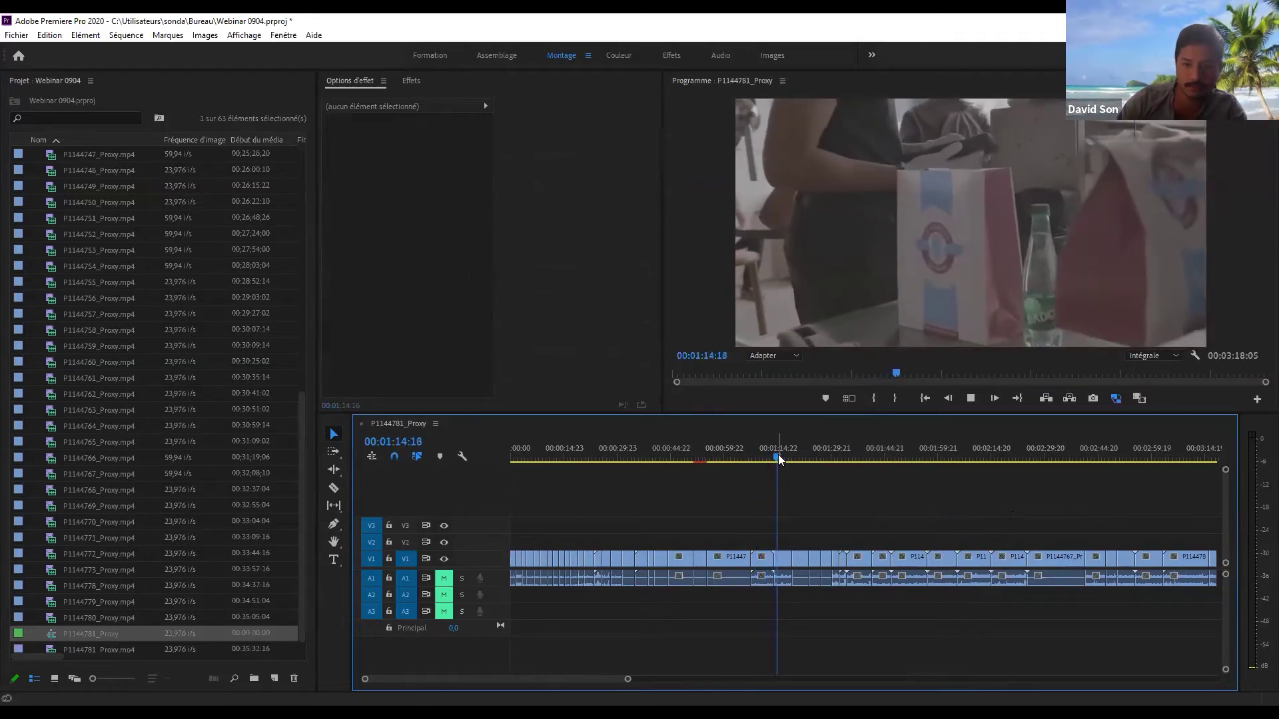
{"action": "key", "text": "="}
{"action": "key", "text": "="}
{"action": "key", "text": "="}
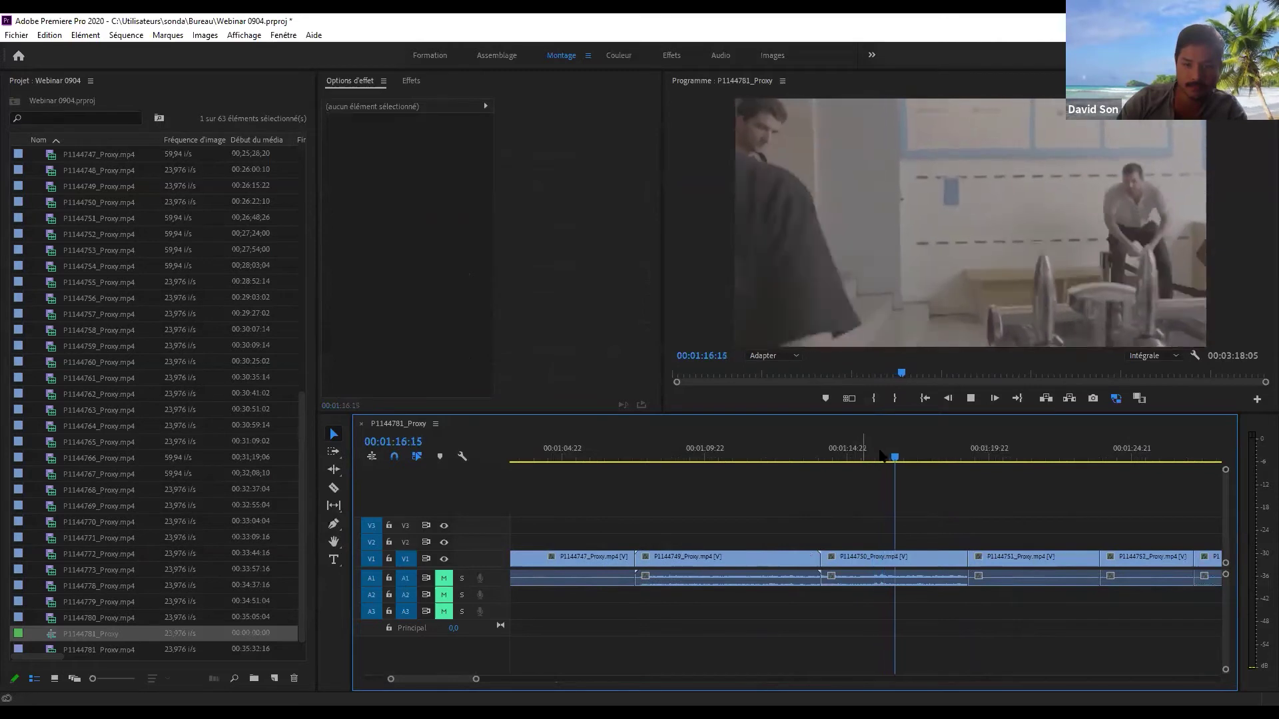
- Ripple trim the end of P1144751_Proxy.mp4 at 00:01:20:21
{"action": "key", "text": "minus"}
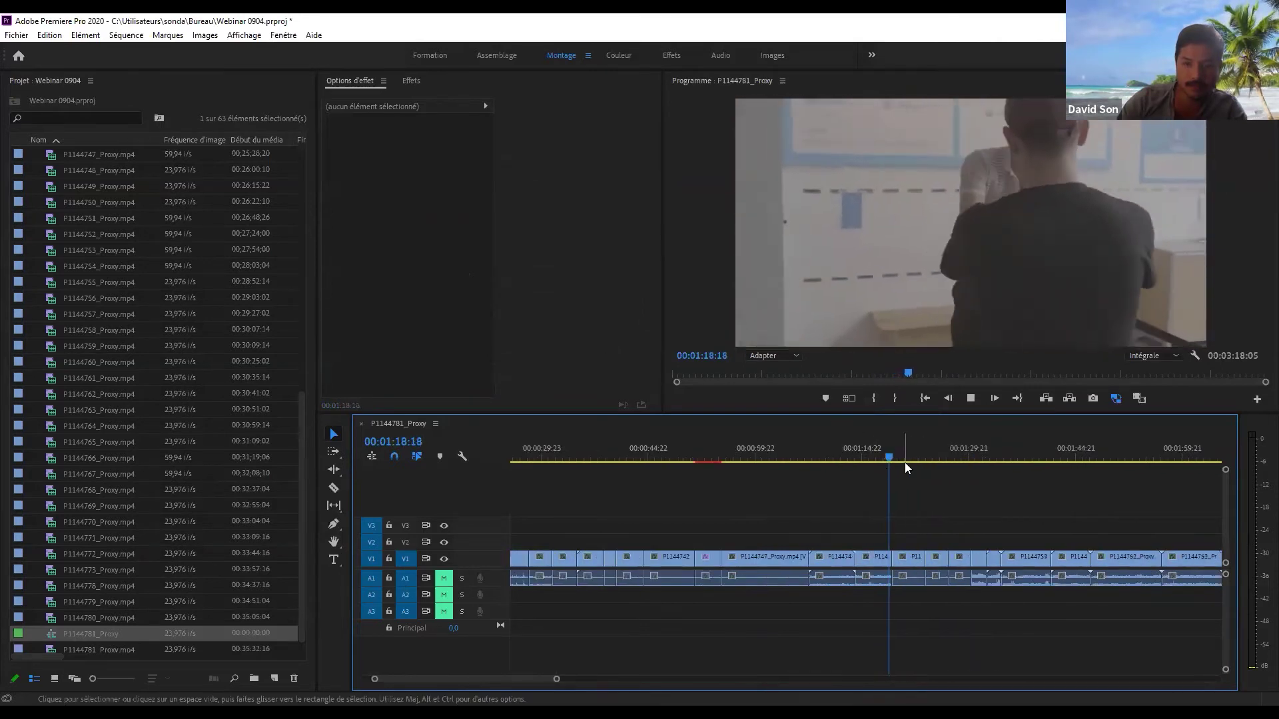
{"action": "key", "text": "minus"}
{"action": "key", "text": "minus"}
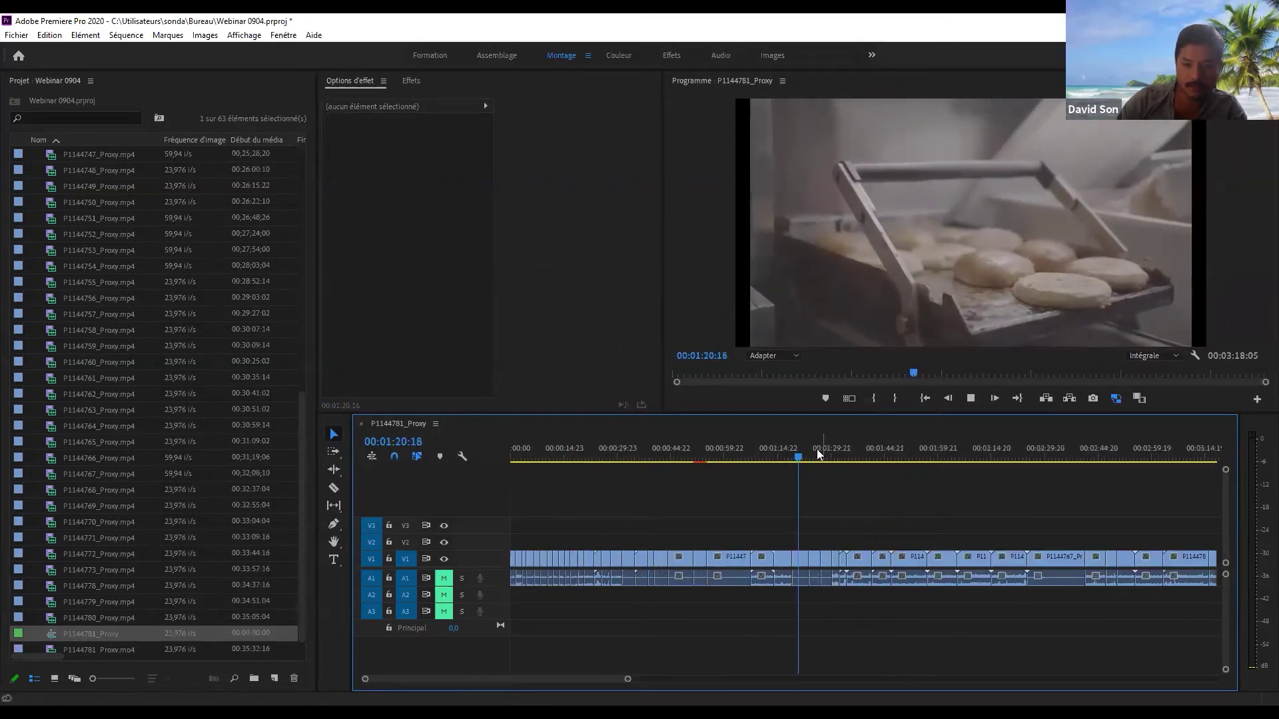
{"action": "key", "text": "space"}
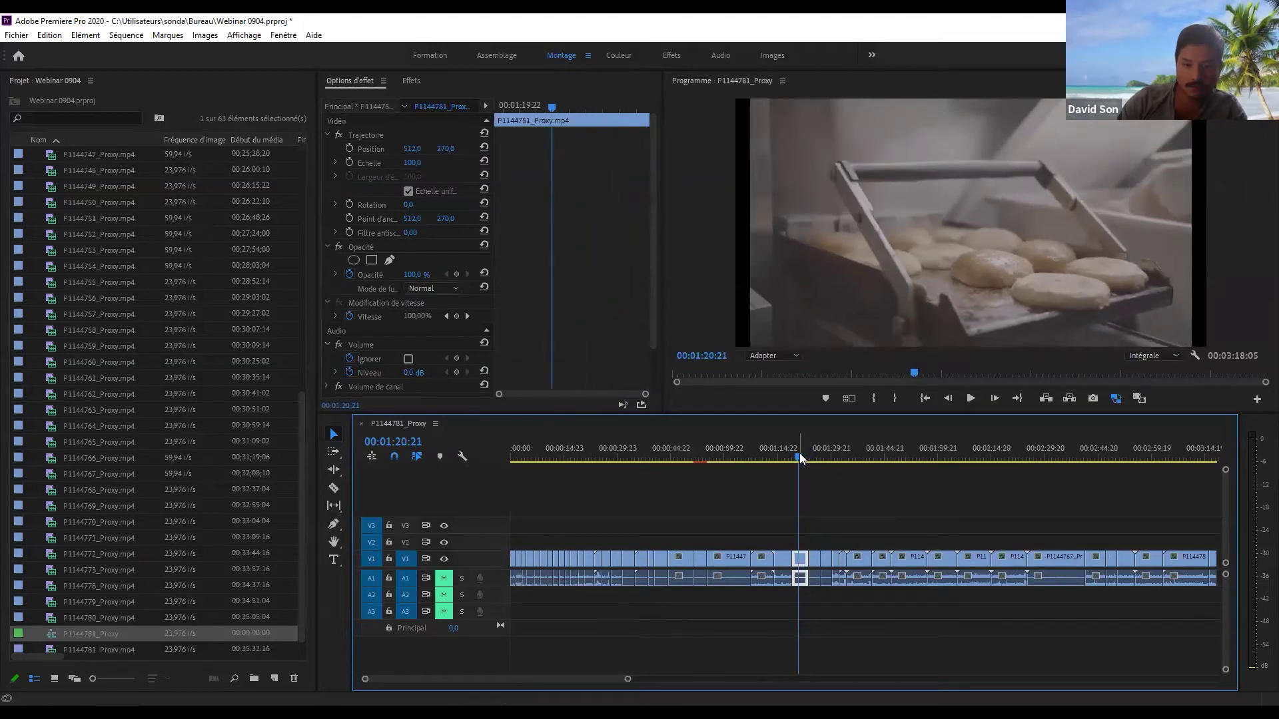
{"action": "key", "text": "shift+Delete"}
- Delete the clip that follows P1144751_Proxy.mp4 and close the gap left at about 00:01:22:14
{"action": "mouse_move", "coordinate": [804, 449]}
{"action": "left_mouse_down"}
{"action": "mouse_move", "coordinate": [818, 452]}
{"action": "mouse_move", "coordinate": [807, 454]}
{"action": "left_mouse_up"}
{"action": "key", "text": "equal"}
{"action": "key", "text": "Delete"}
{"action": "left_click", "coordinate": [870, 558]}
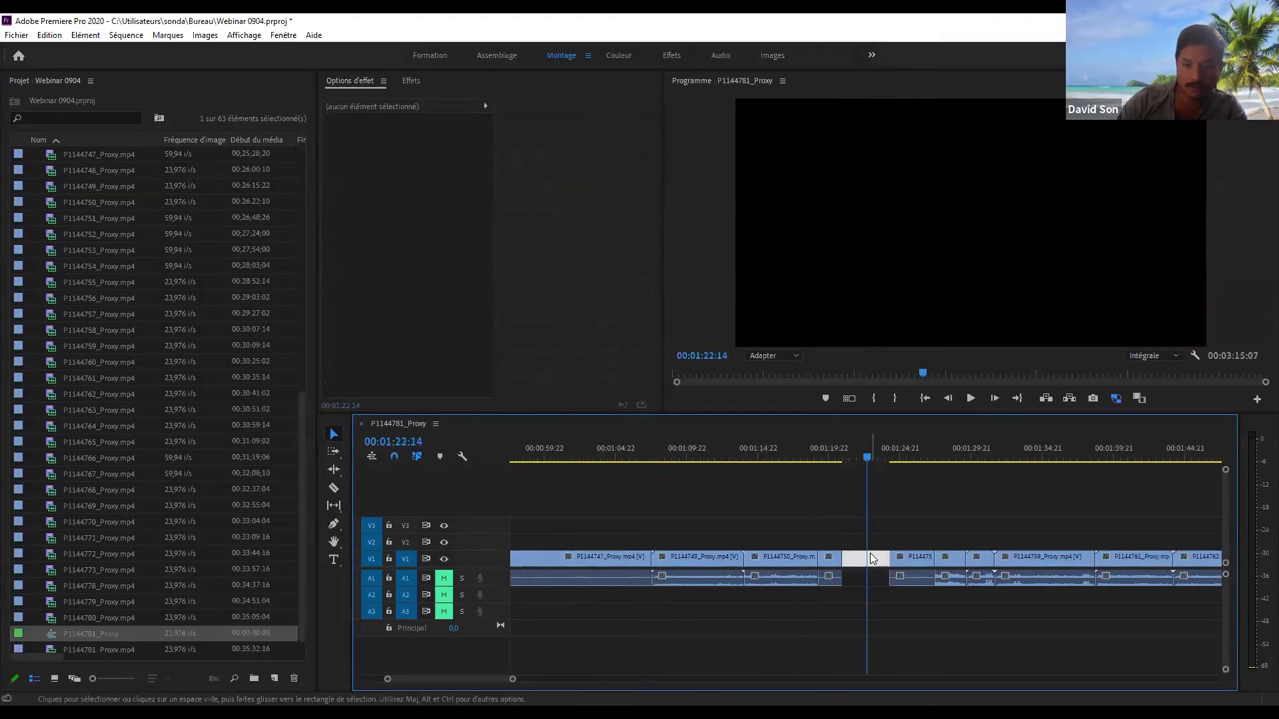
{"action": "key", "text": "Delete"}
- Play back the sequence from the closed gap to P1144758_Proxy.mp4 at 00:01:26:23
{"action": "key", "text": "space"}
{"action": "key", "text": "minus"}
{"action": "key", "text": "minus"}
{"action": "key", "text": "minus"}
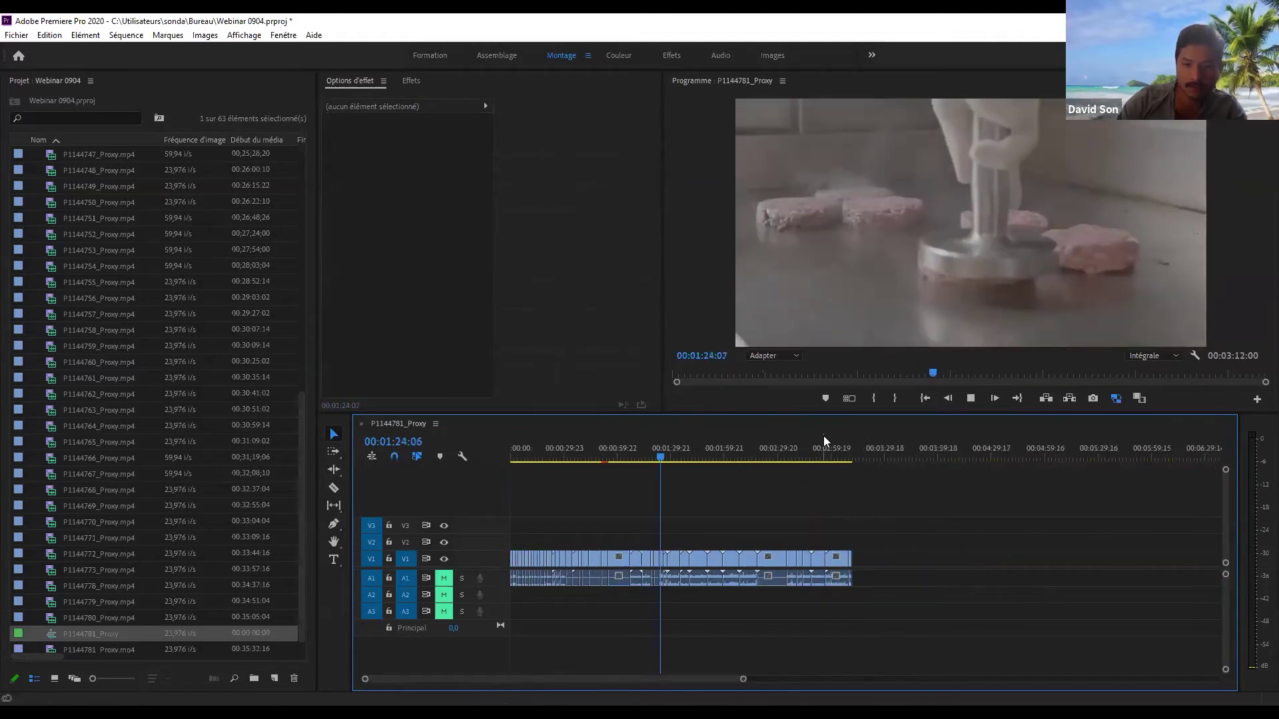
{"action": "key", "text": "equal"}
{"action": "key", "text": "equal"}
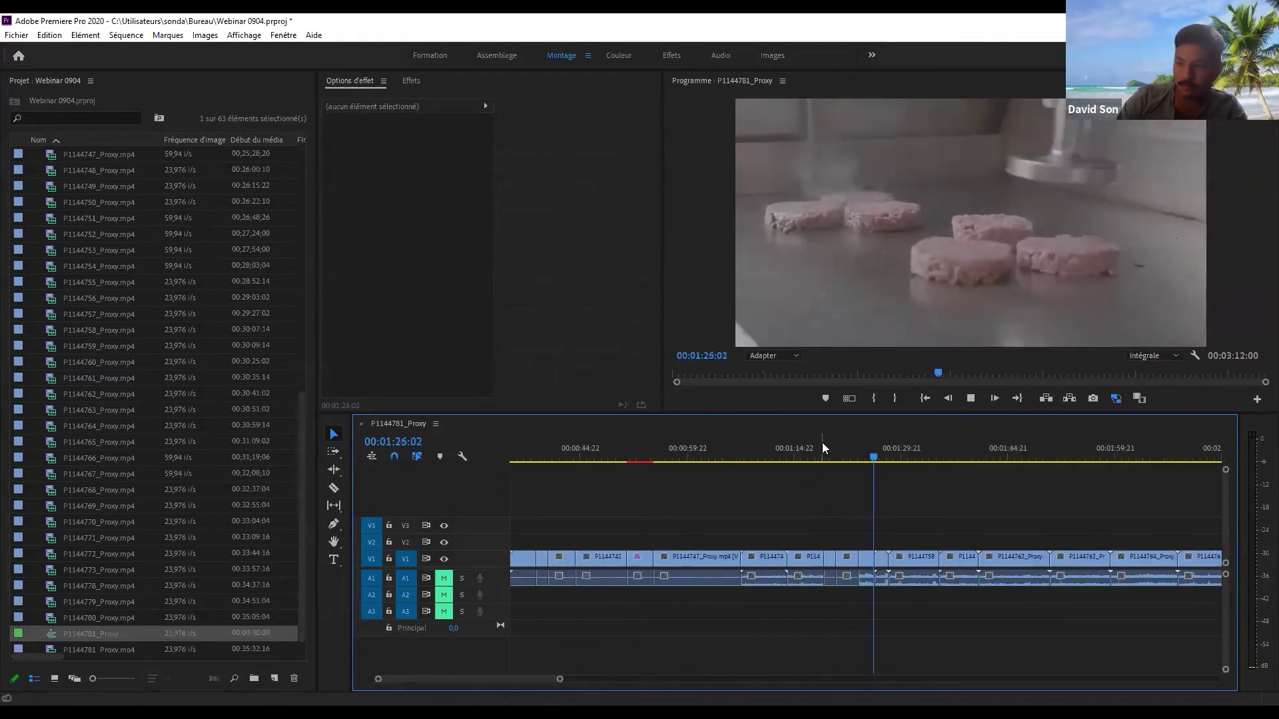
{"action": "key", "text": "space"}
{"action": "key", "text": "d"}
{"action": "key", "text": "minus"}
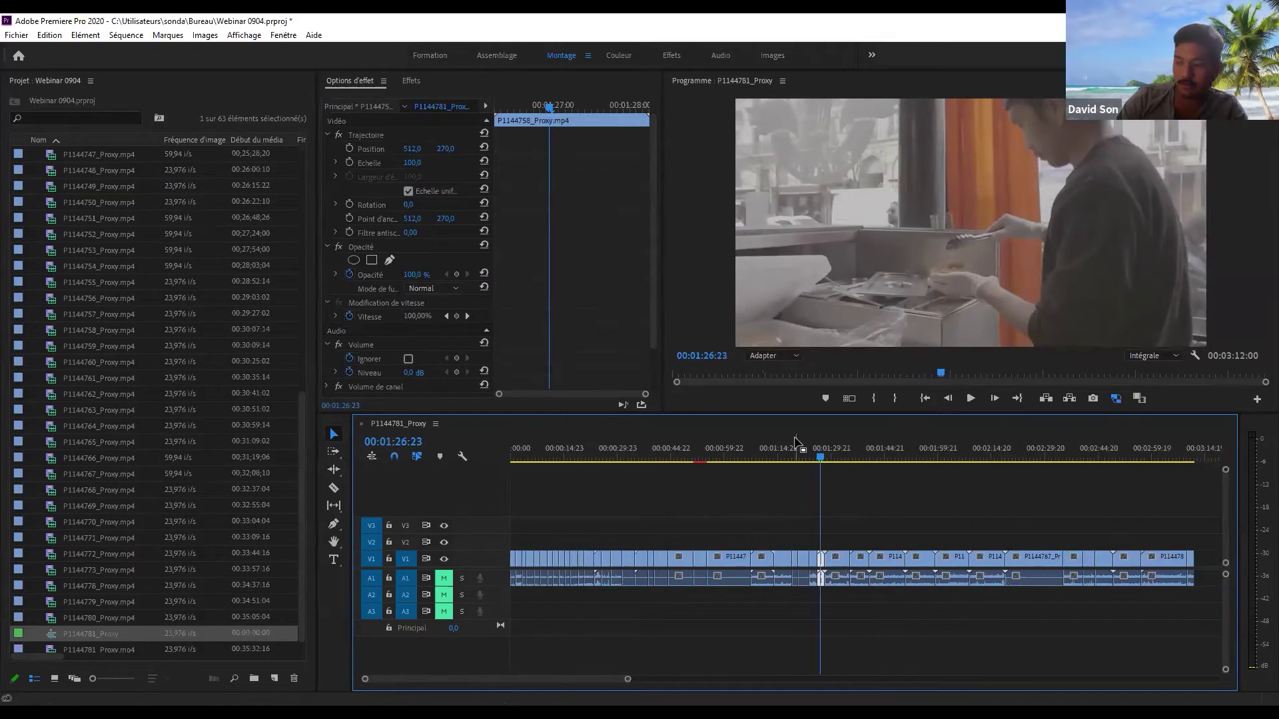
- Search the effects for "fondu" with the cuts around P1144758_Proxy.mp4 in close view
{"action": "left_click", "coordinate": [866, 528]}
{"action": "left_click", "coordinate": [832, 560]}
{"action": "left_click", "coordinate": [410, 81]}
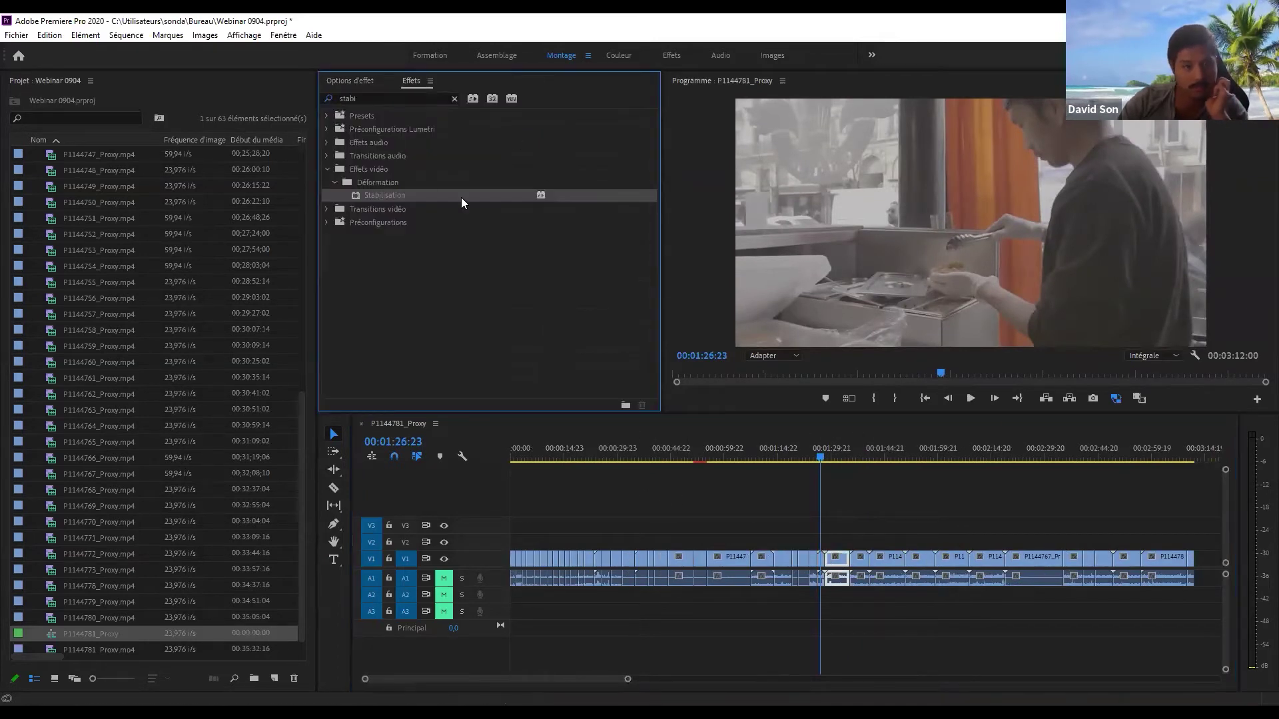
{"action": "left_click", "coordinate": [901, 499]}
{"action": "key", "text": "equal"}
{"action": "key", "text": "equal"}
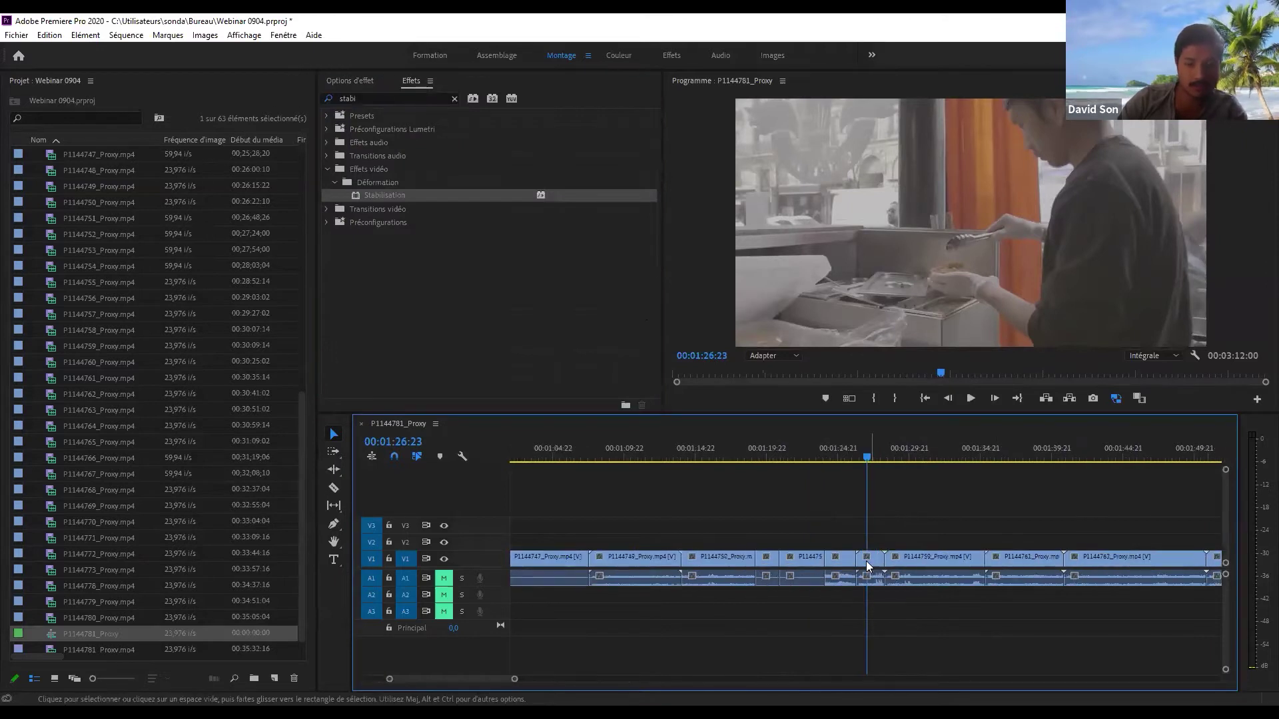
{"action": "key", "text": "equal"}
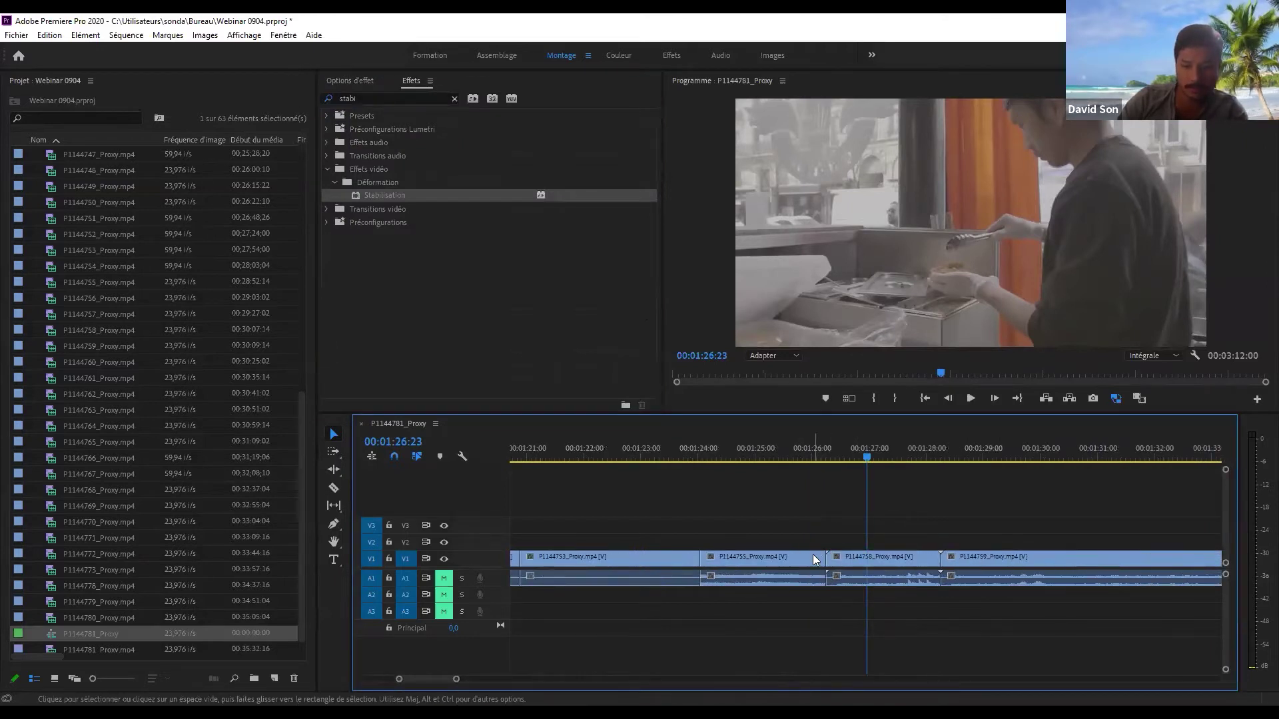
{"action": "key", "text": "shift+7"}
{"action": "type", "text": "fondu"}
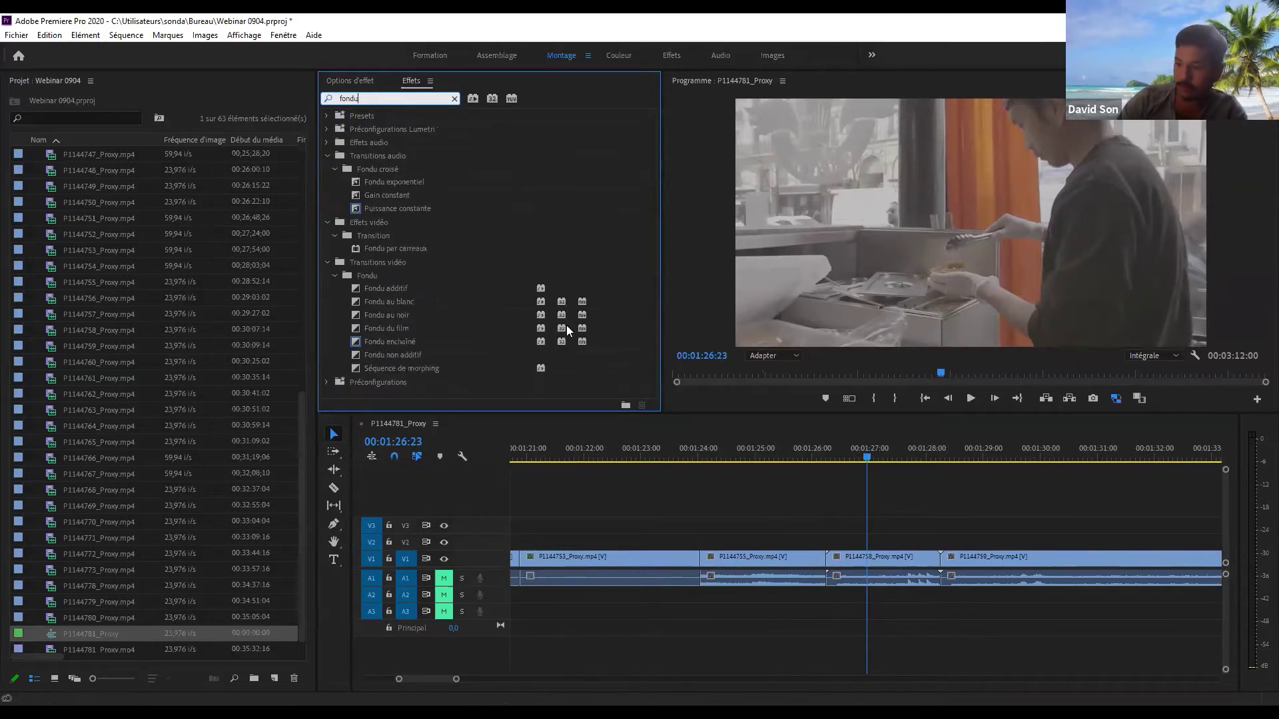
- Try the Fondu du film transition on the cut between P1144758_Proxy.mp4 and P1144759_Proxy.mp4
{"action": "left_click", "coordinate": [400, 328]}
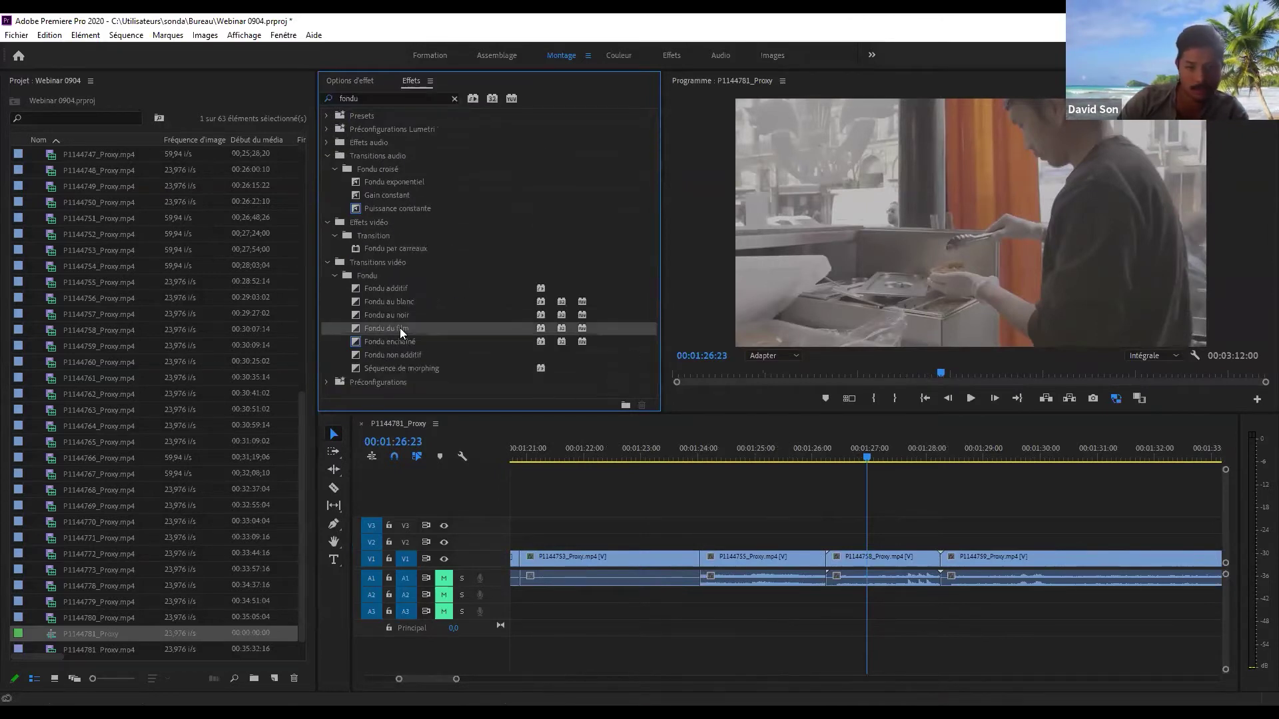
{"action": "left_click_drag", "start_coordinate": [400, 328], "coordinate": [940, 559]}
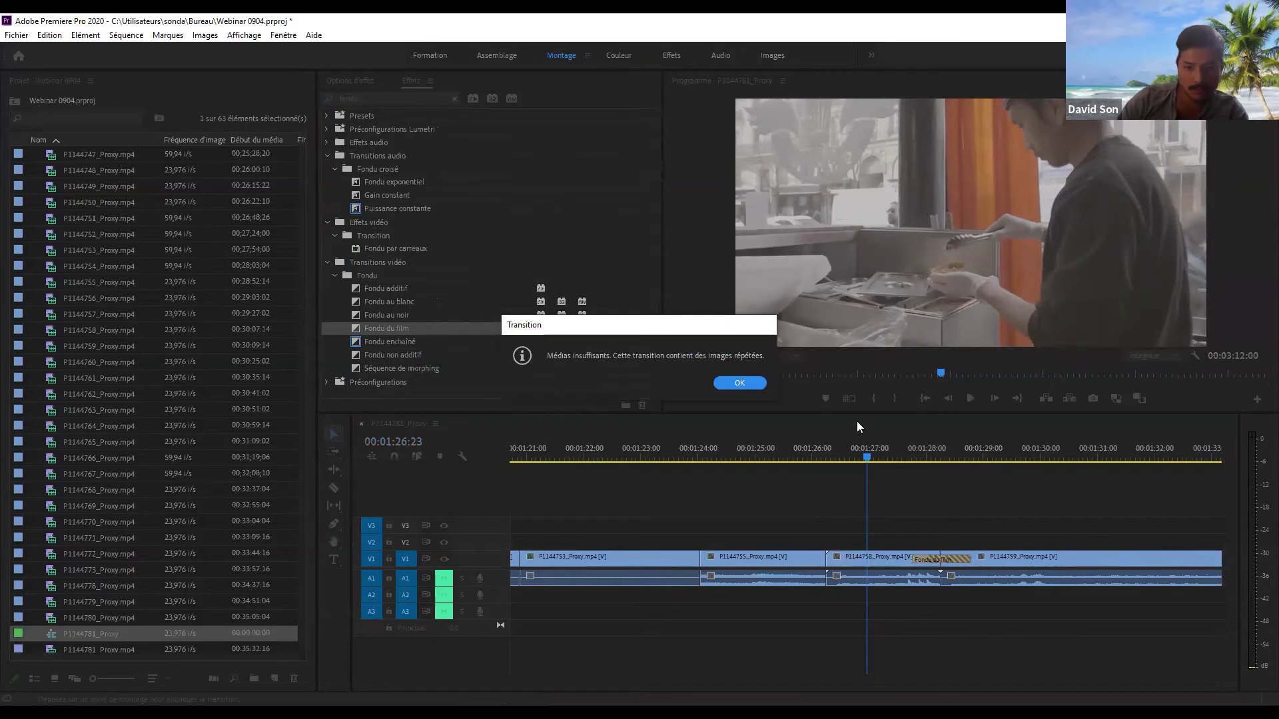
{"action": "left_click", "coordinate": [740, 383]}
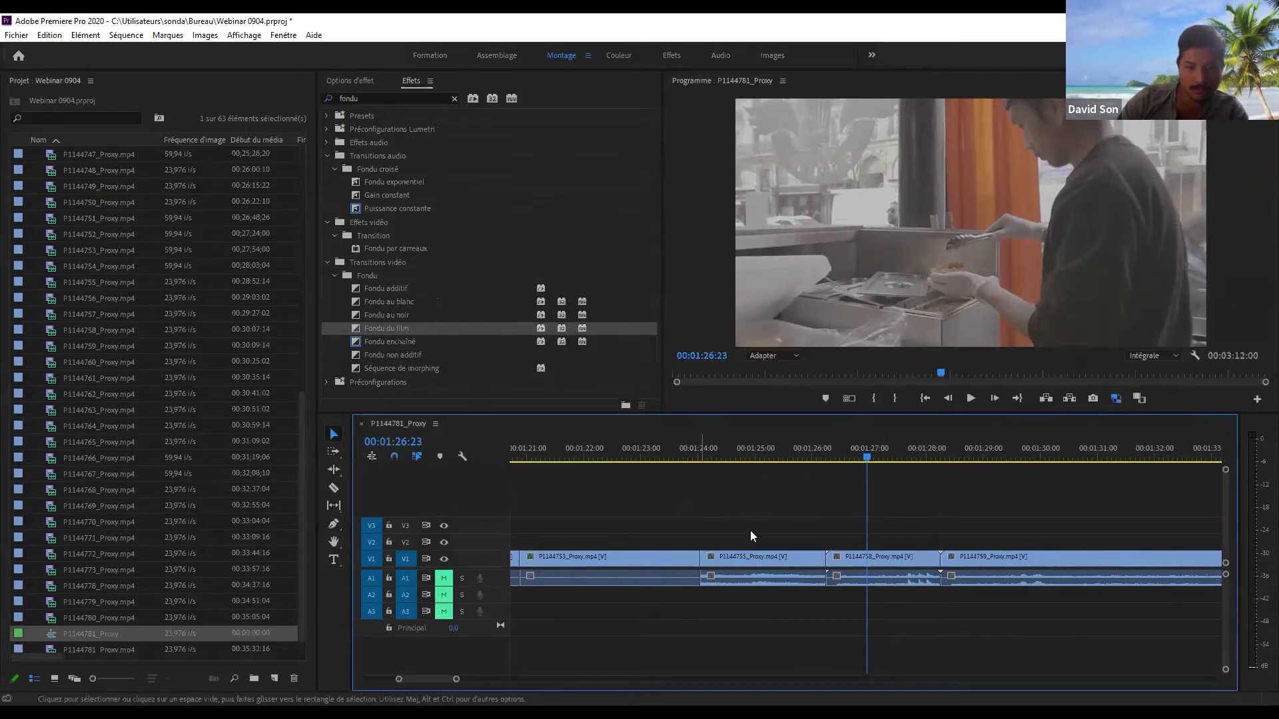
- Apply the Fondu du film transition to the cut between P1144753_Proxy.mp4 and P1144755_Proxy.mp4
{"action": "left_click", "coordinate": [449, 345]}
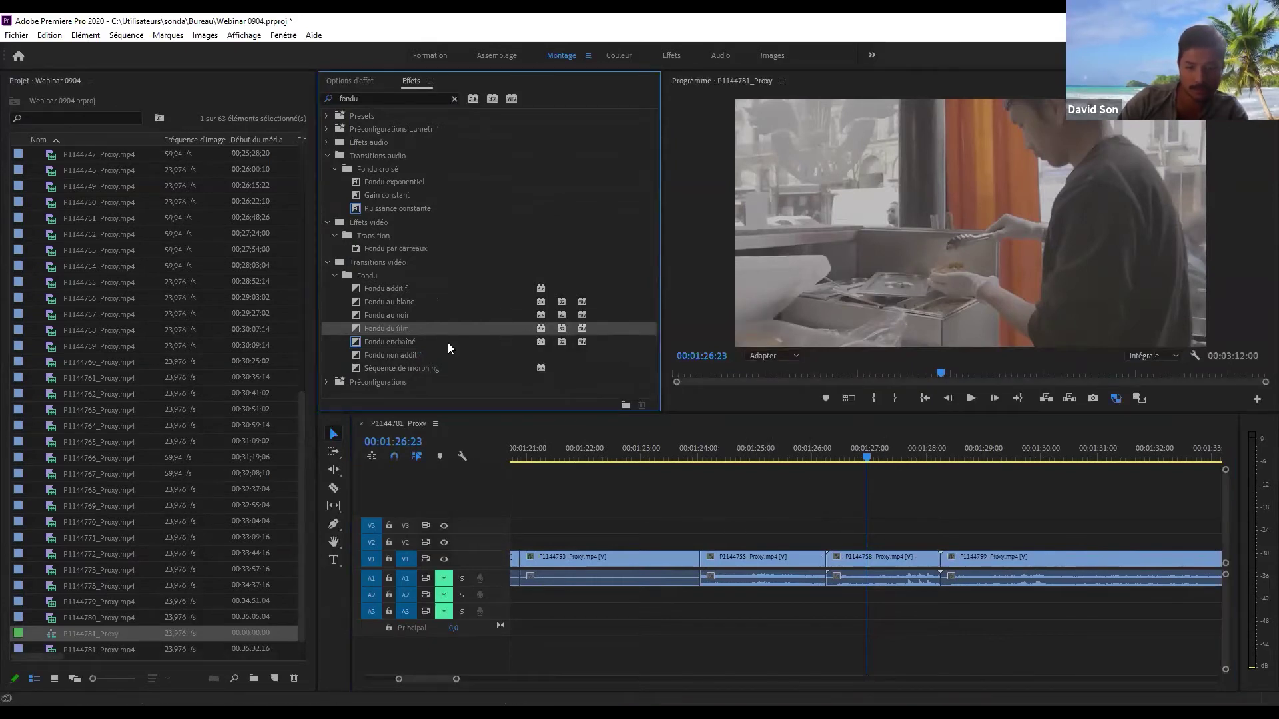
{"action": "left_click_drag", "start_coordinate": [448, 342], "coordinate": [676, 555]}
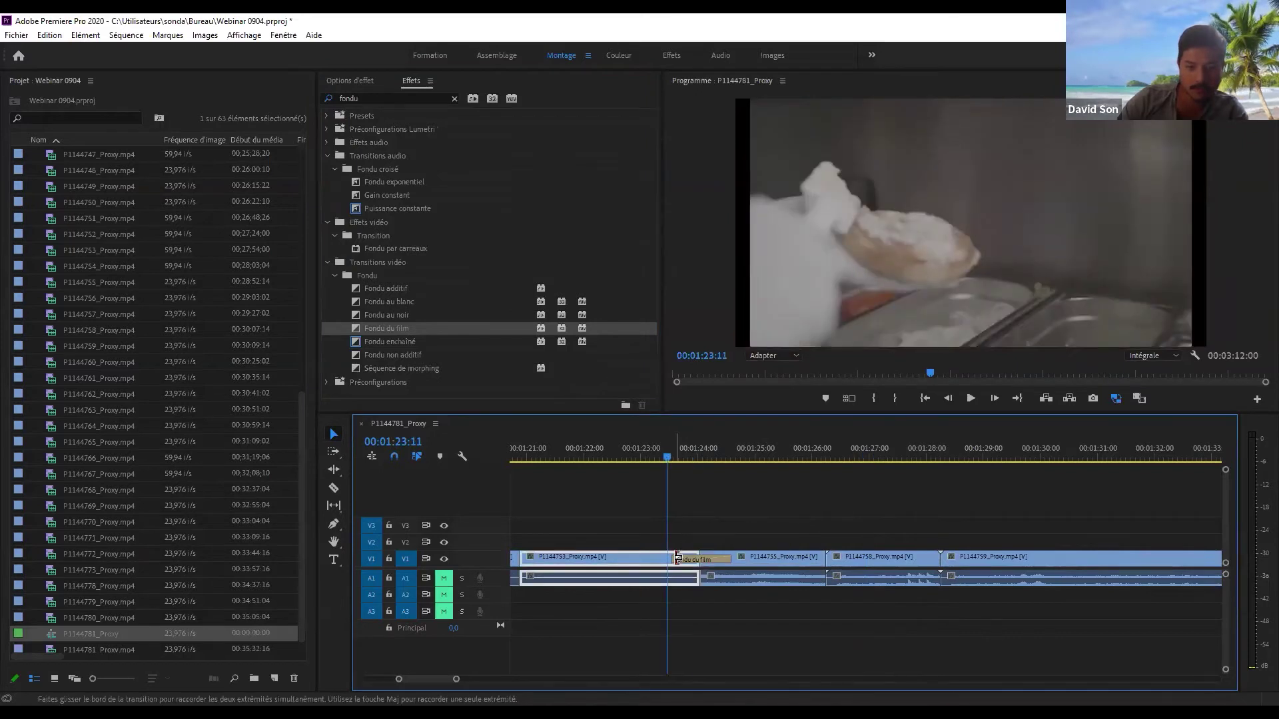
{"action": "mouse_move", "coordinate": [678, 557]}
{"action": "left_mouse_down"}
{"action": "mouse_move", "coordinate": [603, 553]}
{"action": "mouse_move", "coordinate": [703, 557]}
{"action": "mouse_move", "coordinate": [610, 558]}
{"action": "mouse_move", "coordinate": [669, 557]}
{"action": "left_mouse_up"}
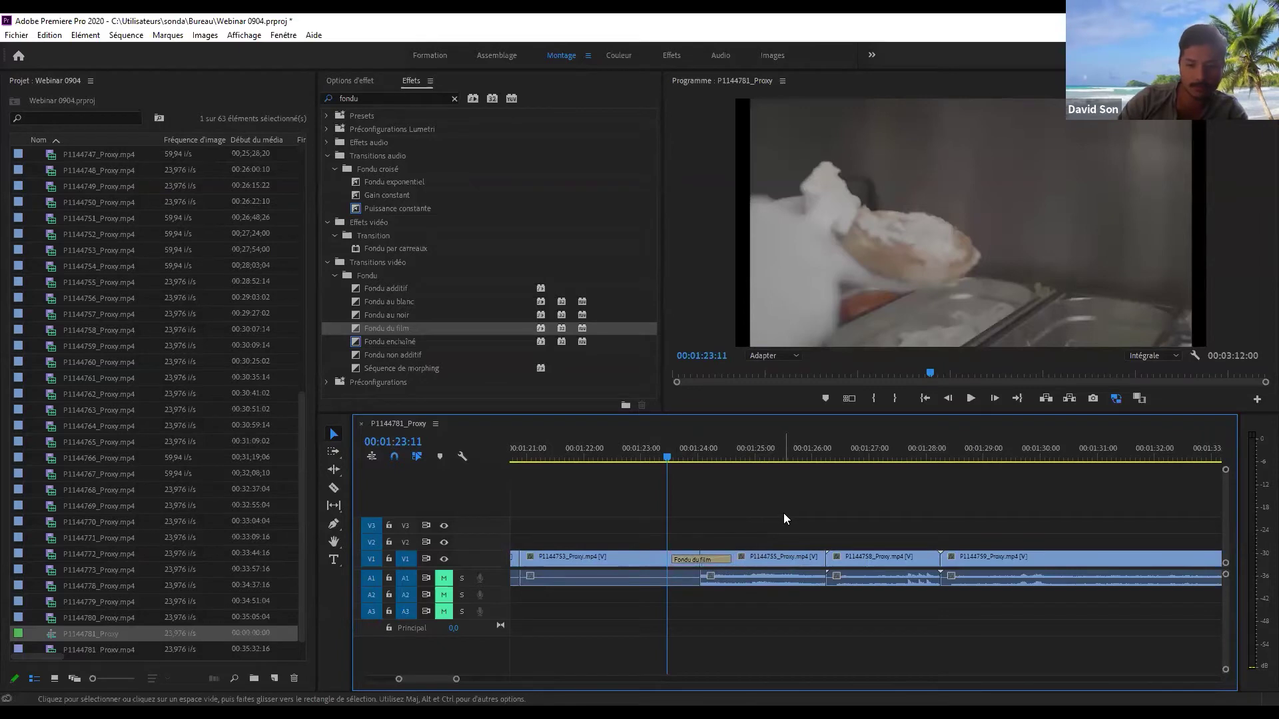
- Scrub back through the sequence to about 00:00:56:05 to review the earlier clips
{"action": "key", "text": "minus"}
{"action": "key", "text": "minus"}
{"action": "key", "text": "minus"}
{"action": "key", "text": "minus"}
{"action": "key", "text": "minus"}
{"action": "key", "text": "minus"}
{"action": "left_click_drag", "start_coordinate": [826, 458], "coordinate": [736, 456]}
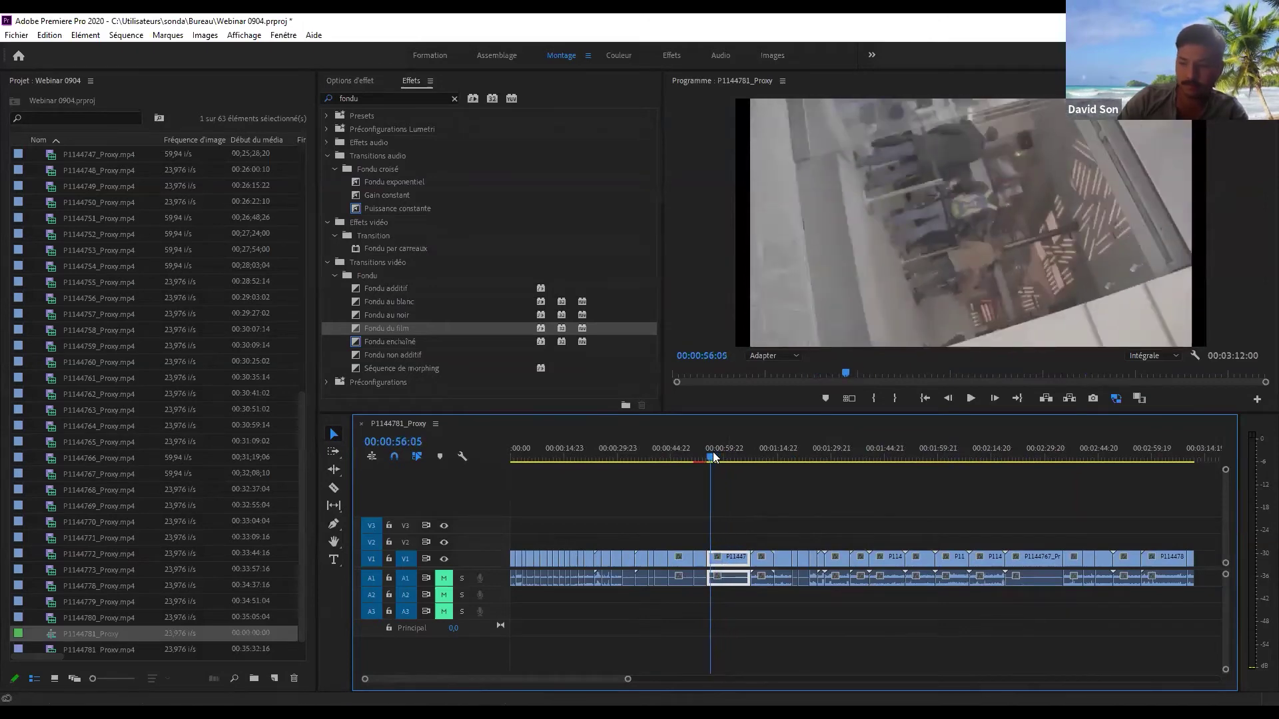
- Split the P1144747_Proxy clip at 00:00:58:23 and delete the part after the cut
{"action": "key", "text": "equal"}
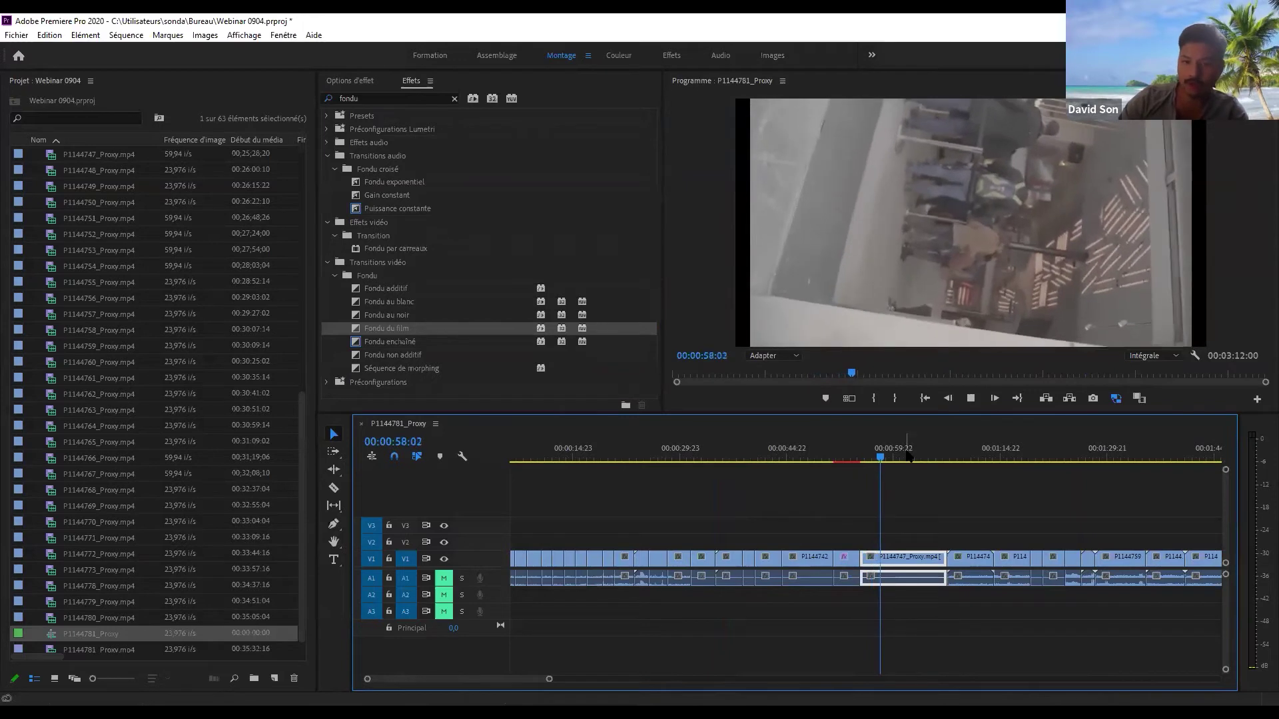
{"action": "key", "text": "space"}
{"action": "key", "text": "equal"}
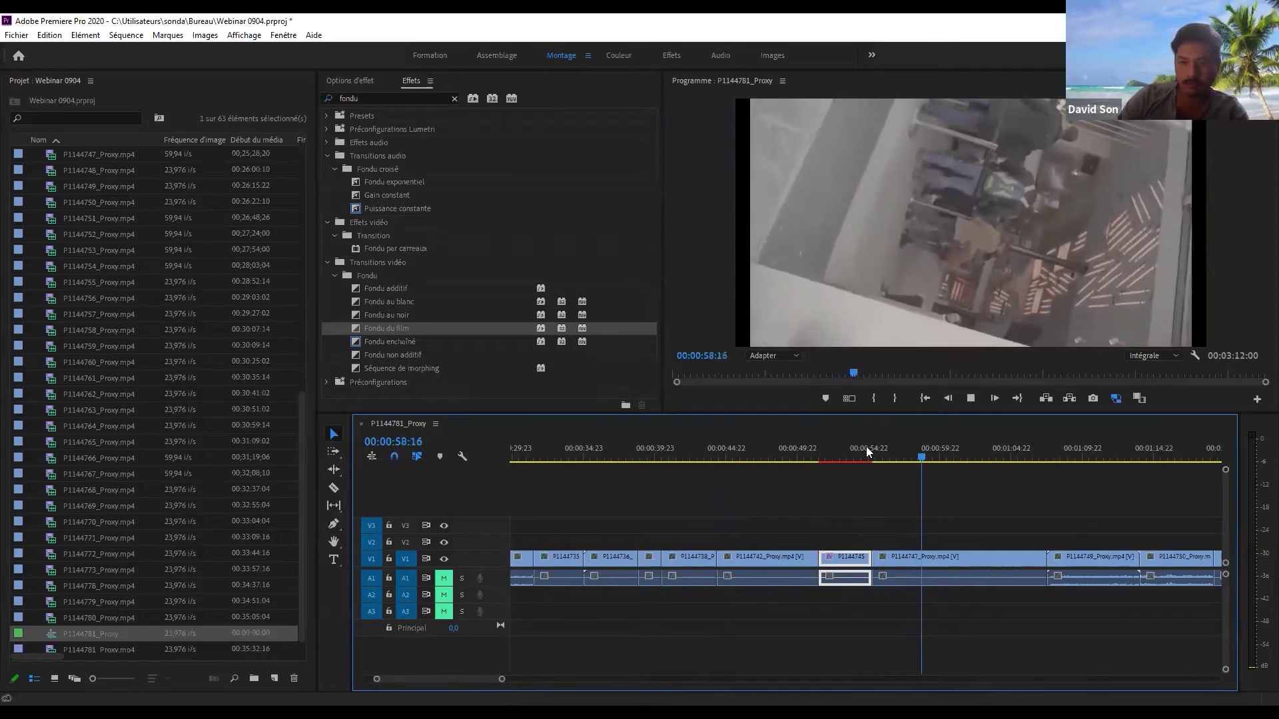
{"action": "left_click", "coordinate": [905, 454]}
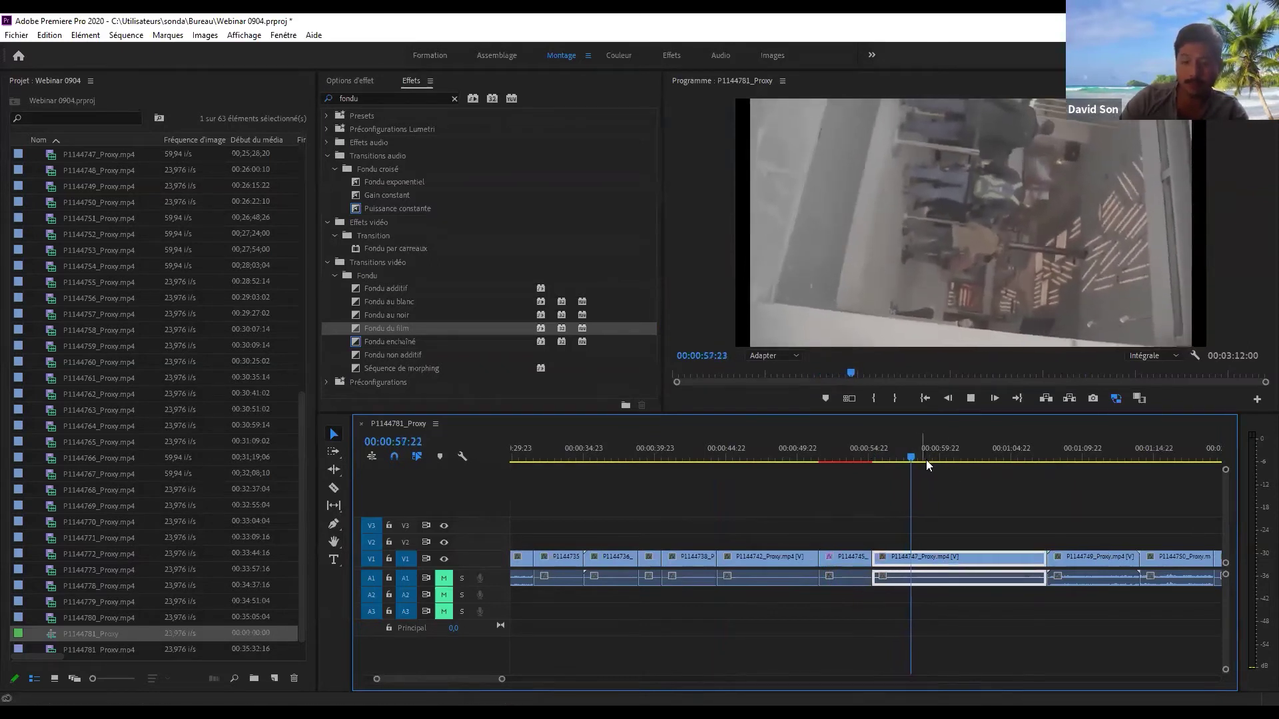
{"action": "left_click", "coordinate": [880, 457]}
{"action": "left_click", "coordinate": [876, 457]}
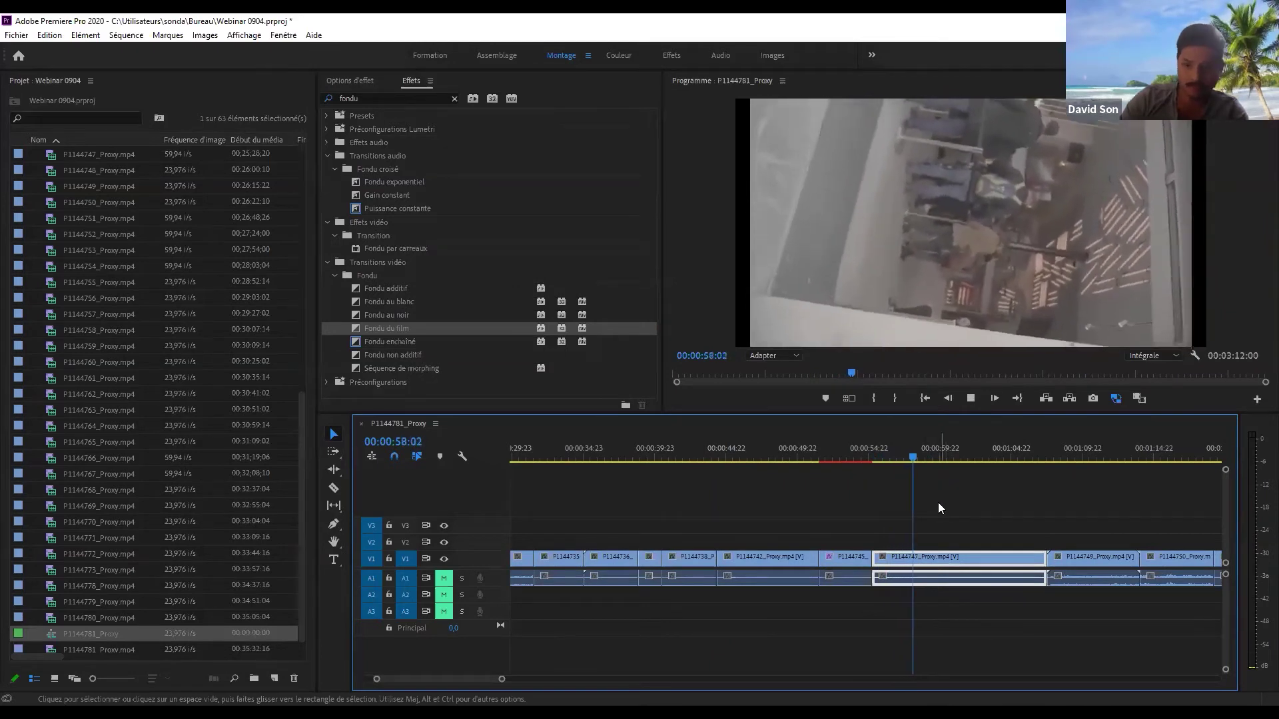
{"action": "key", "text": "space"}
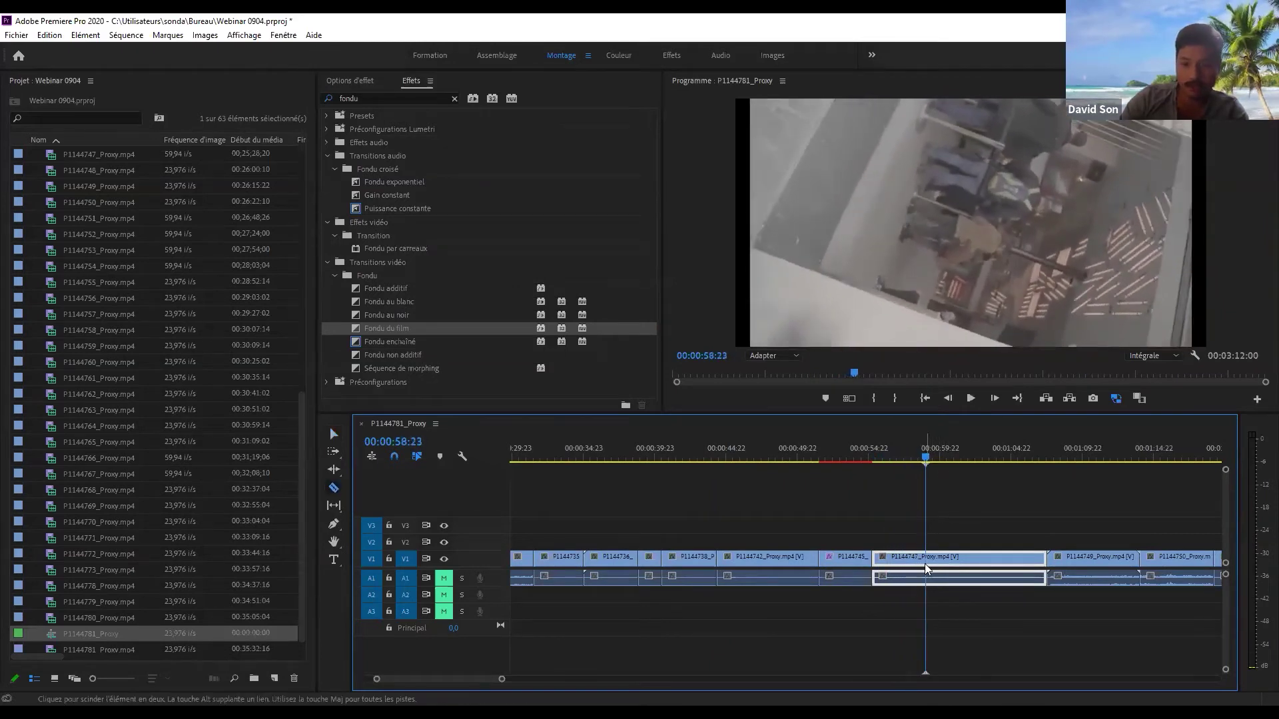
{"action": "key", "text": "ctrl+k"}
{"action": "key", "text": "Delete"}
{"action": "key", "text": "minus"}
{"action": "key", "text": "minus"}
{"action": "key", "text": "minus"}
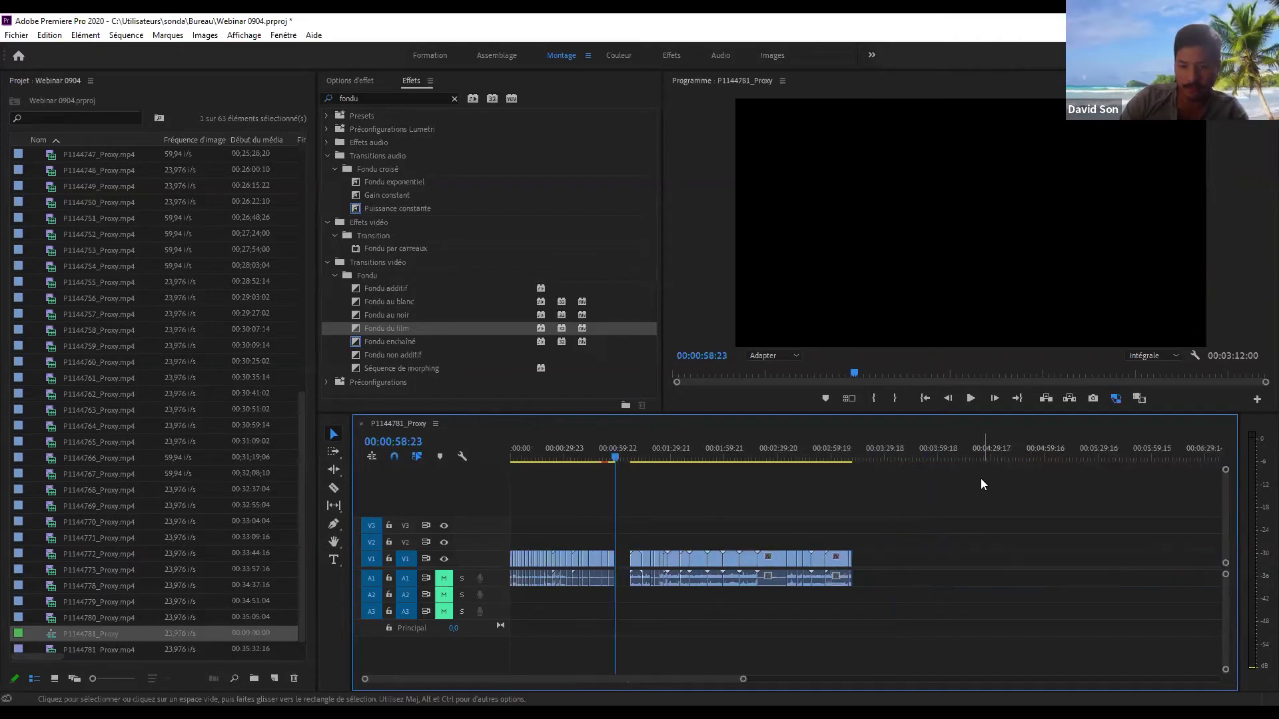
- Trim the start of the P1144767_Proxy clip to about 00:02:24
{"action": "left_click", "coordinate": [766, 449]}
{"action": "left_click_drag", "start_coordinate": [766, 449], "coordinate": [770, 452]}
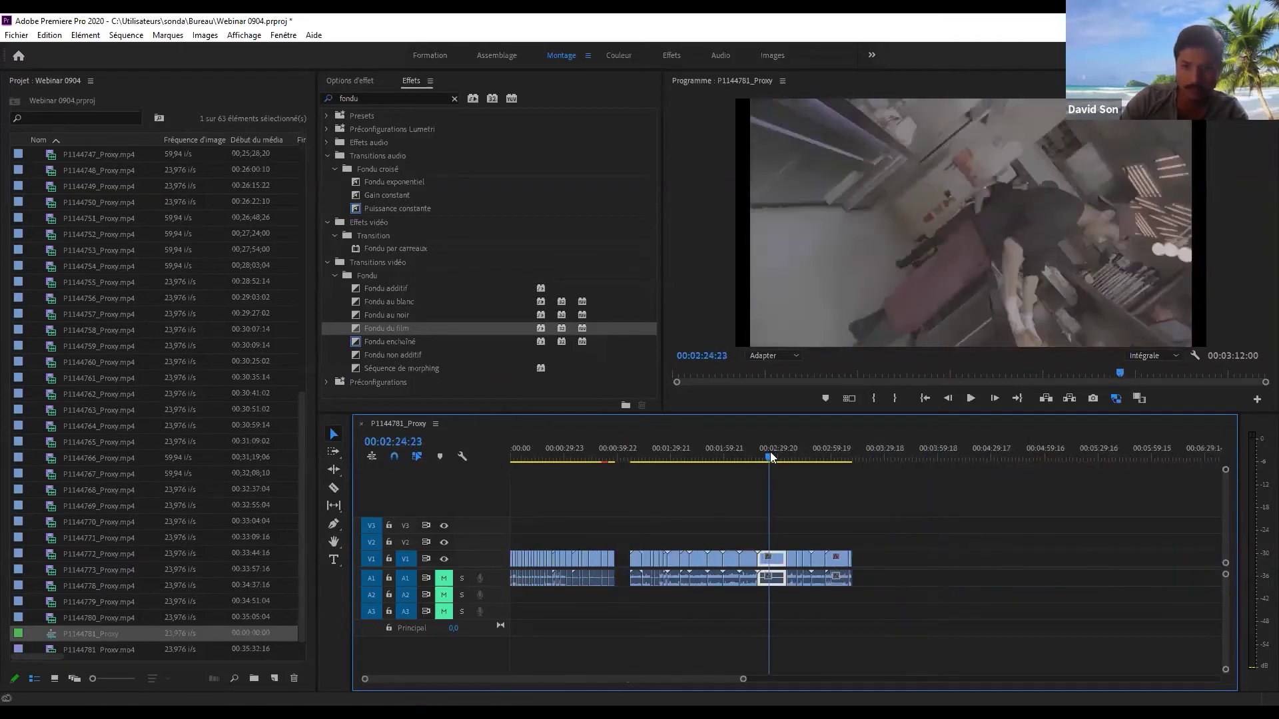
{"action": "key", "text": "equal"}
{"action": "key", "text": "equal"}
{"action": "key", "text": "equal"}
{"action": "left_click_drag", "start_coordinate": [791, 559], "coordinate": [874, 558]}
- Shorten the end of the P1144767_Proxy clip and move the clip directly after P1144747_Proxy
{"action": "key", "text": "minus"}
{"action": "key", "text": "minus"}
{"action": "key", "text": "minus"}
{"action": "left_click_drag", "start_coordinate": [621, 462], "coordinate": [613, 463]}
{"action": "key", "text": "equal"}
{"action": "key", "text": "equal"}
{"action": "key", "text": "equal"}
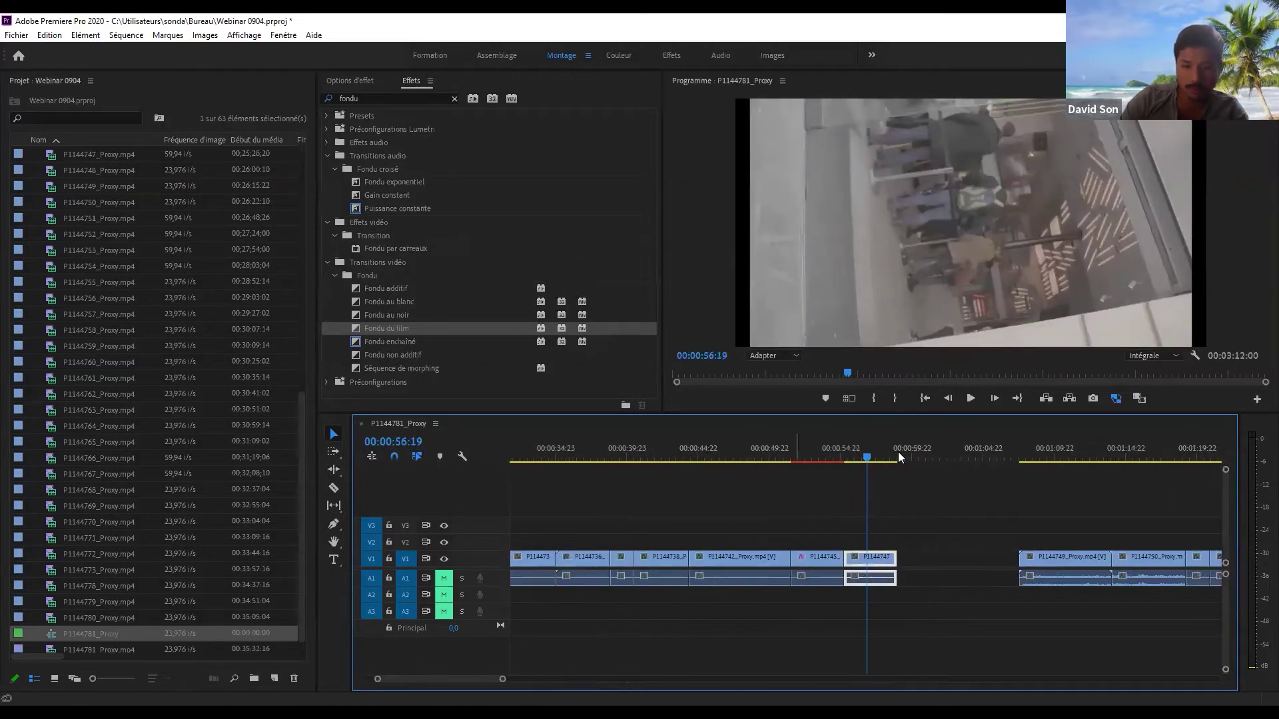
{"action": "left_click", "coordinate": [898, 452]}
{"action": "key", "text": "minus"}
{"action": "key", "text": "minus"}
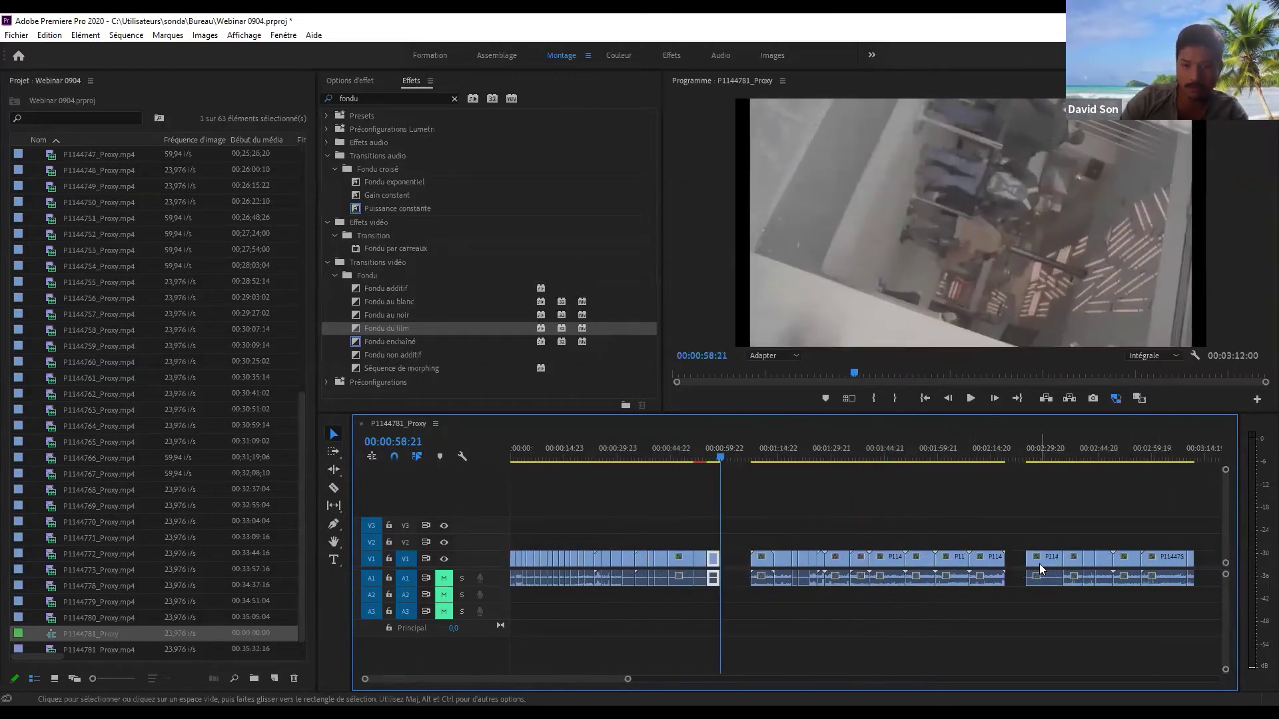
{"action": "left_click_drag", "start_coordinate": [1056, 563], "coordinate": [1037, 563]}
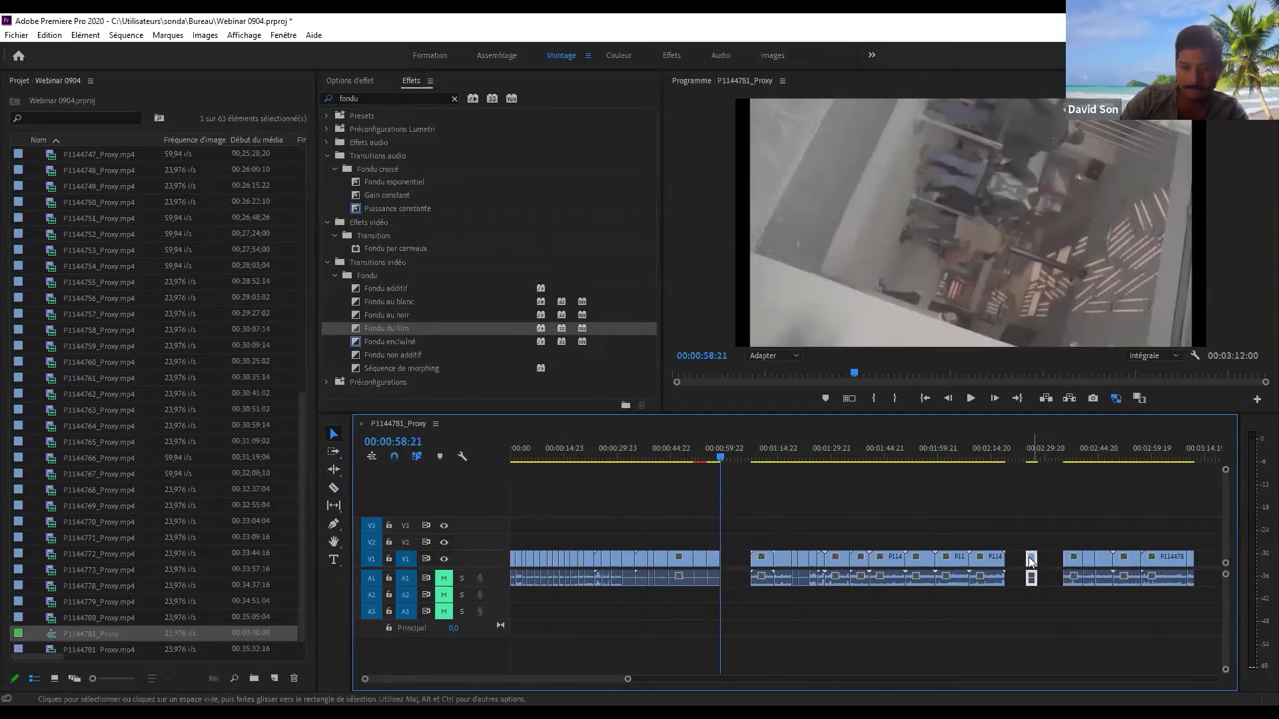
{"action": "left_click_drag", "start_coordinate": [1029, 557], "coordinate": [723, 557]}
- Trim the start of the moved P1144767_Proxy clip, keep it against P1144747_Proxy, and play the cut between them
{"action": "key", "text": "equal"}
{"action": "key", "text": "equal"}
{"action": "key", "text": "equal"}
{"action": "key", "text": "equal"}
{"action": "left_click_drag", "start_coordinate": [871, 453], "coordinate": [943, 459]}
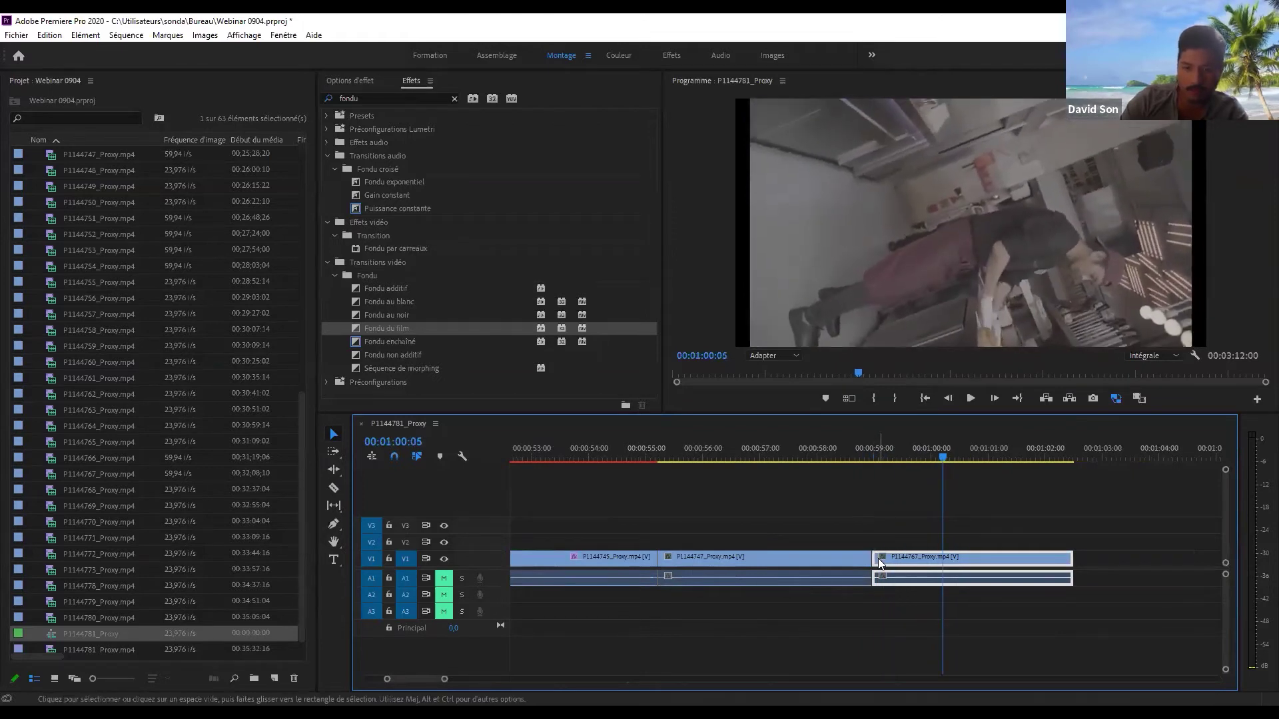
{"action": "mouse_move", "coordinate": [876, 559]}
{"action": "left_mouse_down"}
{"action": "mouse_move", "coordinate": [948, 555]}
{"action": "mouse_move", "coordinate": [900, 562]}
{"action": "left_mouse_up"}
{"action": "left_click", "coordinate": [819, 456]}
{"action": "left_click", "coordinate": [789, 451]}
{"action": "key", "text": "space"}
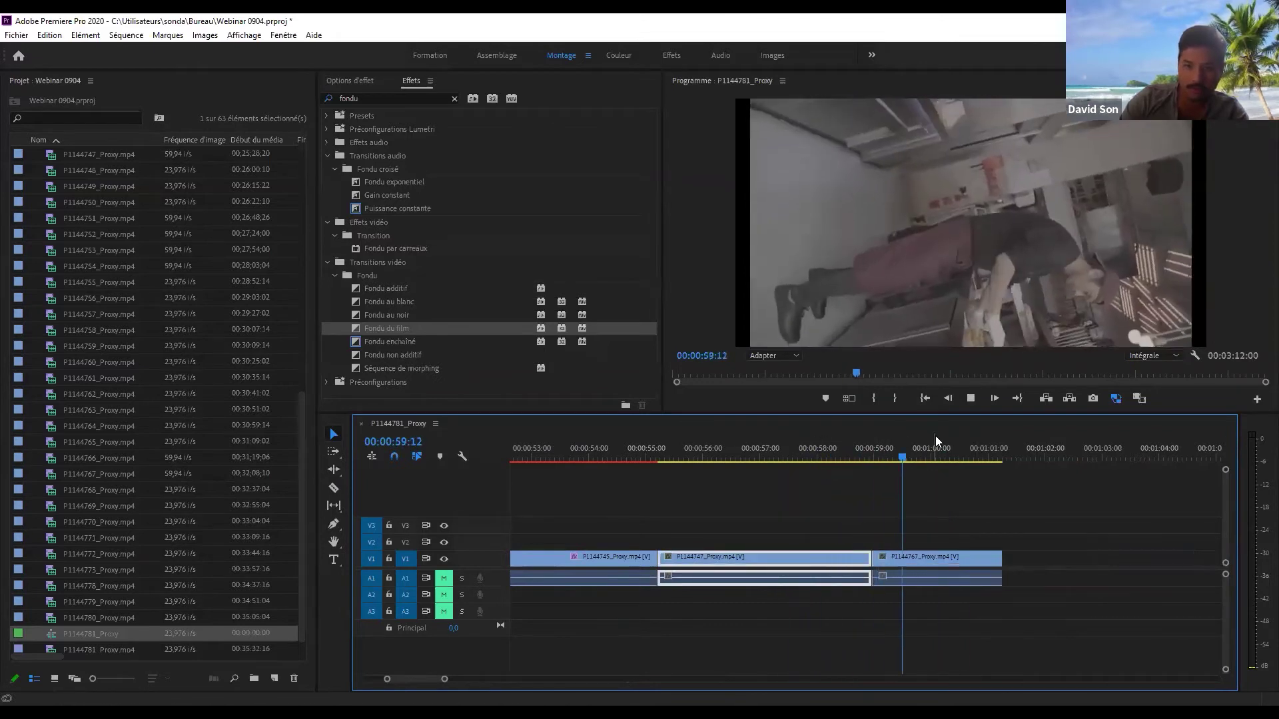
- Ripple-trim the end of the P1144747_Proxy clip to 00:00:57:16 and play back the cut
{"action": "key", "text": "Up"}
{"action": "left_click", "coordinate": [838, 466]}
{"action": "key", "text": "w"}
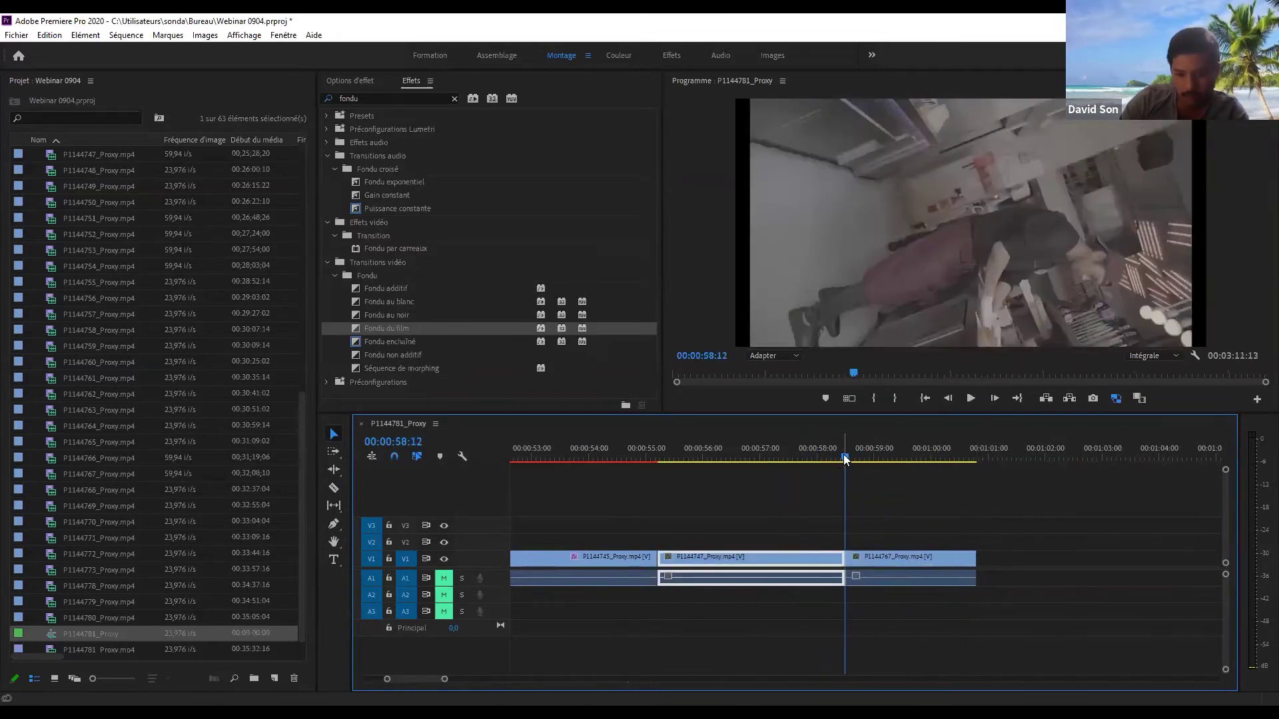
{"action": "left_click_drag", "start_coordinate": [844, 455], "coordinate": [766, 453]}
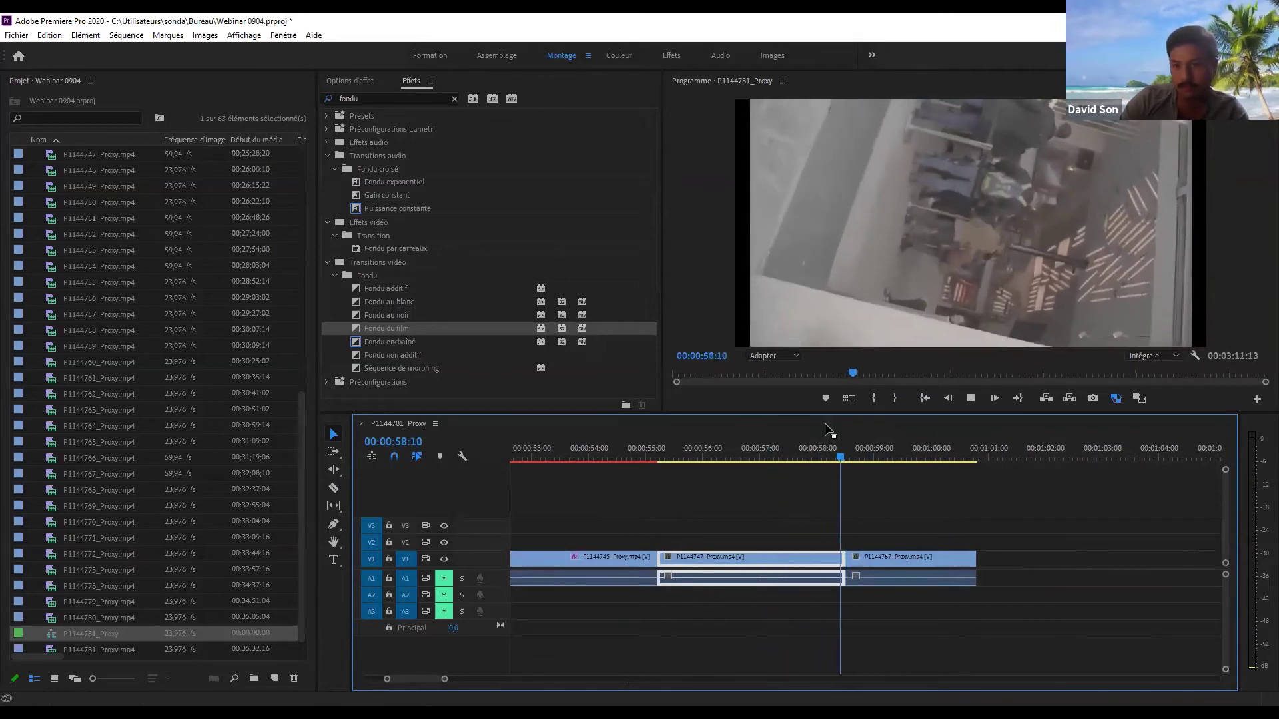
{"action": "left_click", "coordinate": [799, 455]}
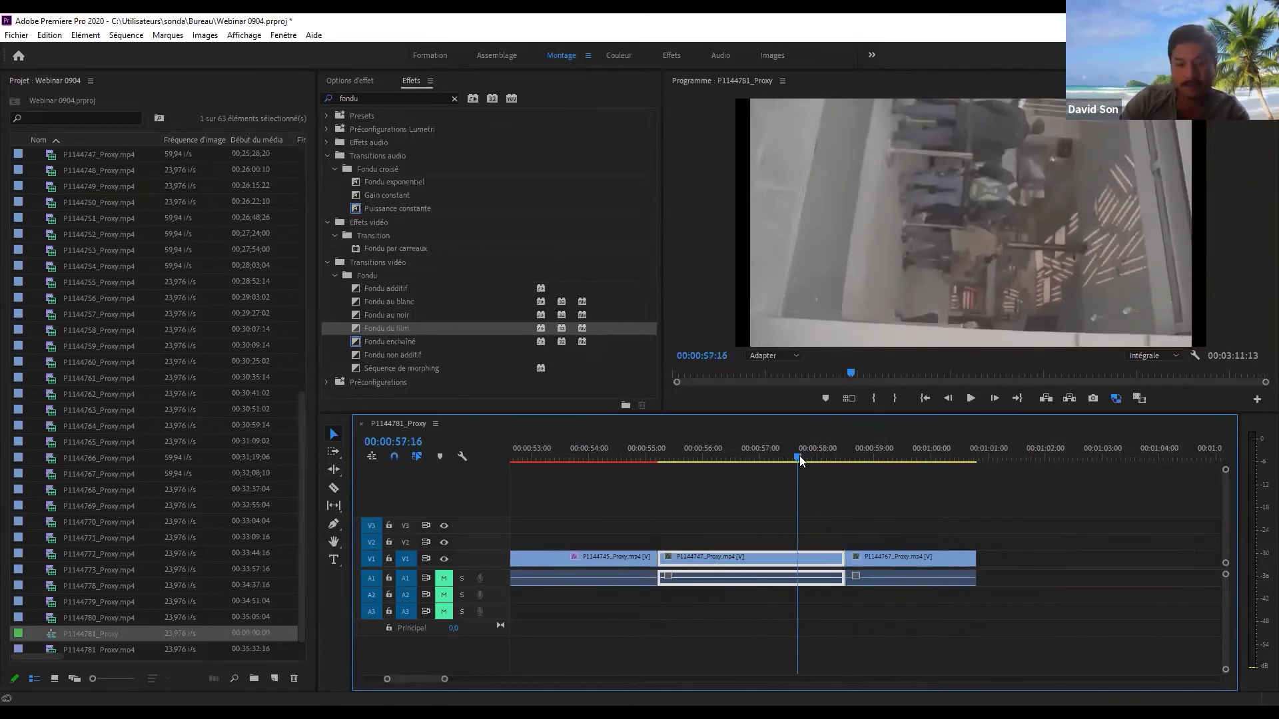
{"action": "key", "text": "w"}
{"action": "left_click", "coordinate": [751, 449]}
{"action": "key", "text": "space"}
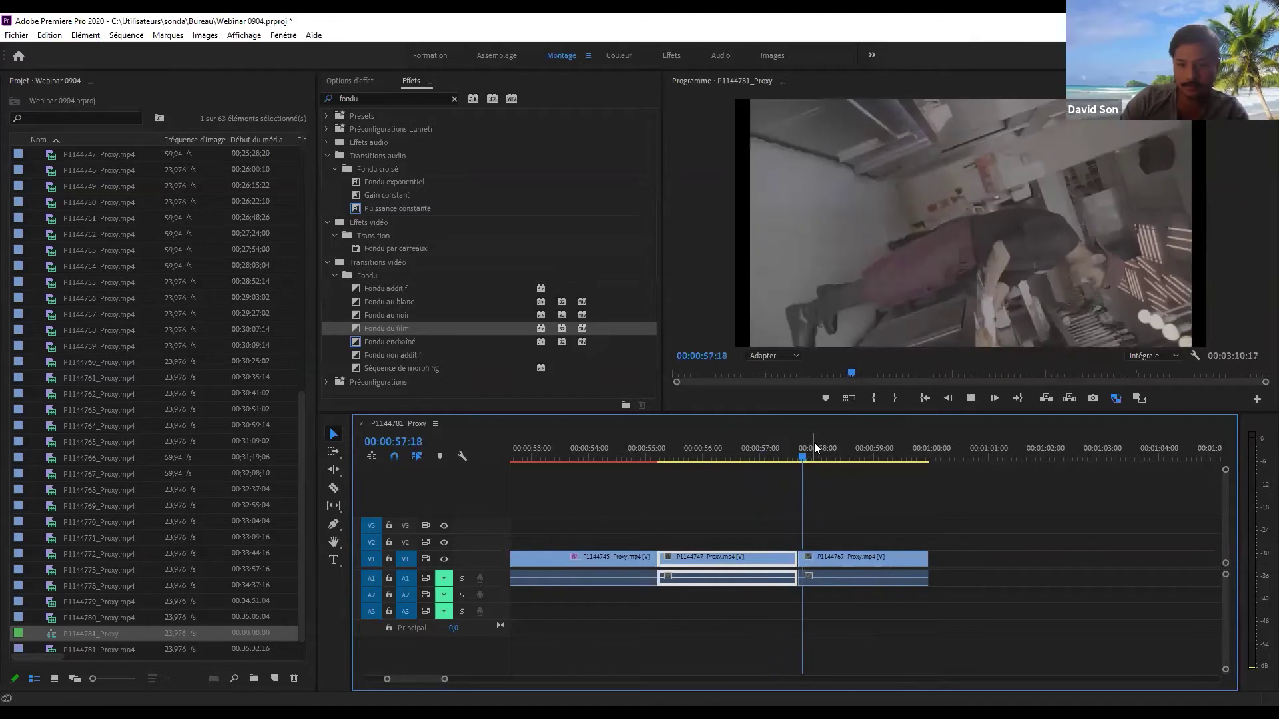
{"action": "key", "text": "space"}
{"action": "left_click", "coordinate": [781, 601]}
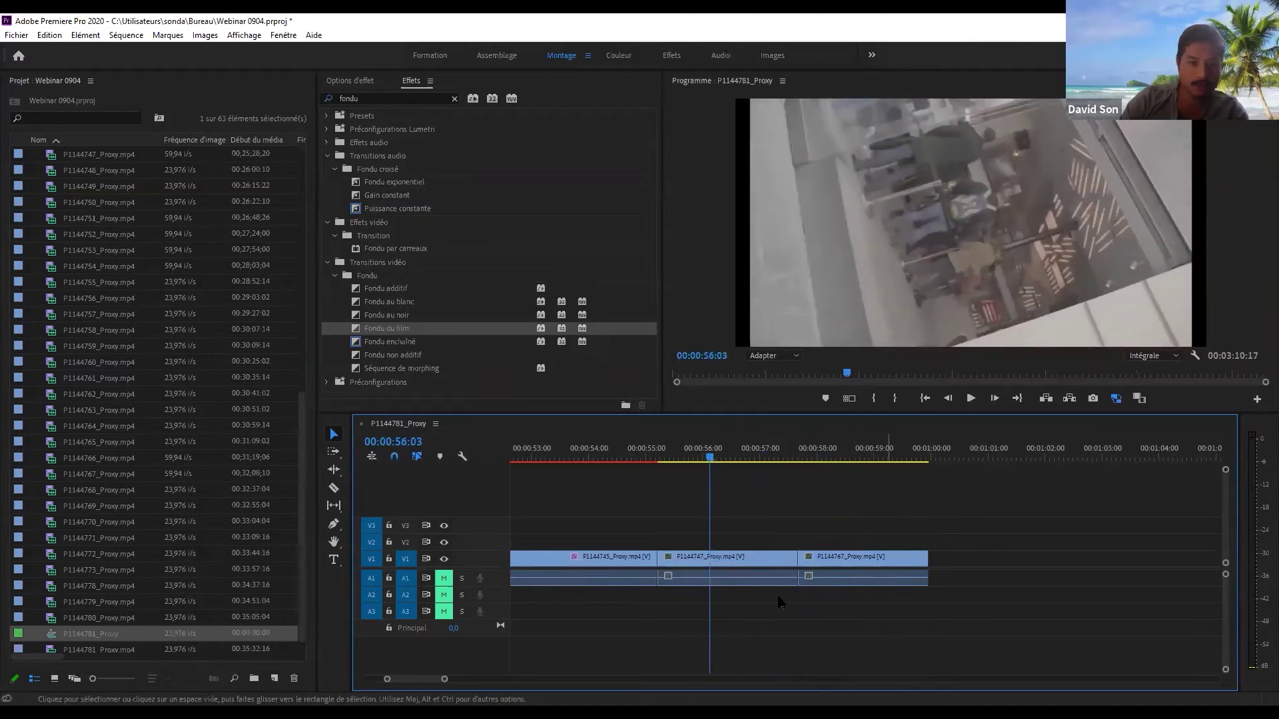
- Apply the Fondu additif transition to the cut between P1144747_Proxy and P1144767_Proxy and preview it
{"action": "left_click", "coordinate": [393, 287]}
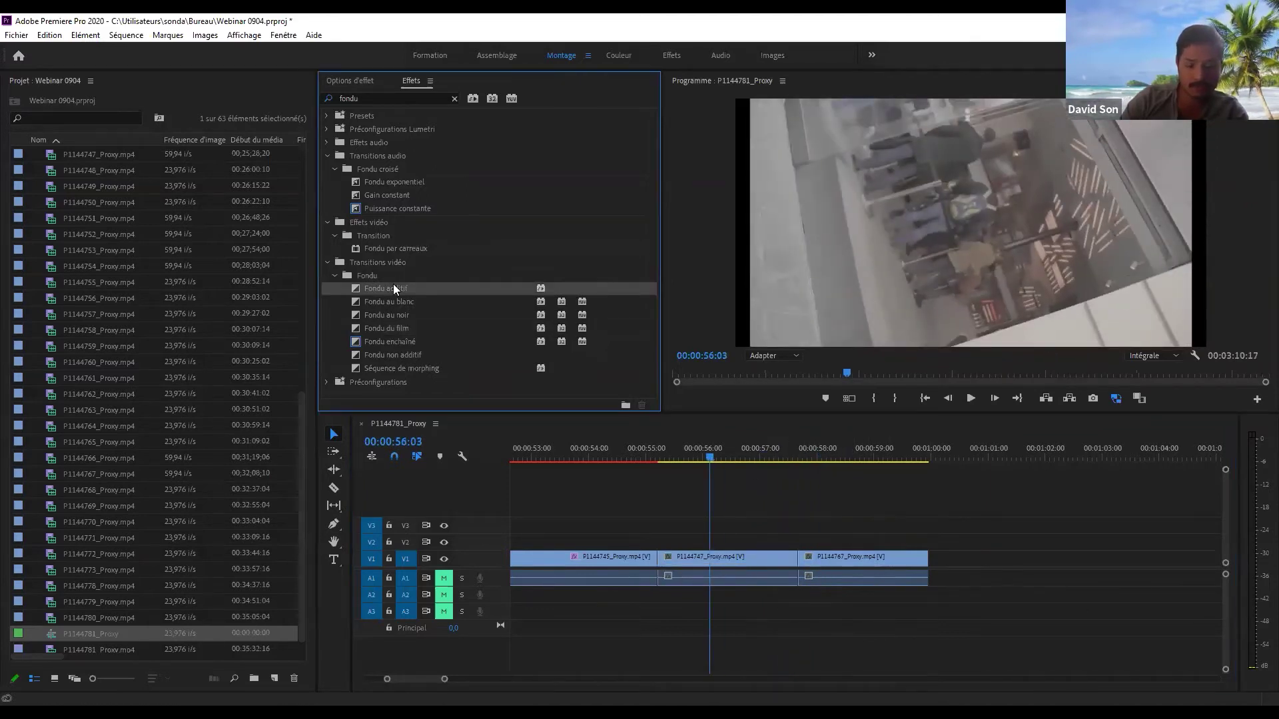
{"action": "left_click_drag", "start_coordinate": [393, 288], "coordinate": [798, 558]}
{"action": "key", "text": "space"}
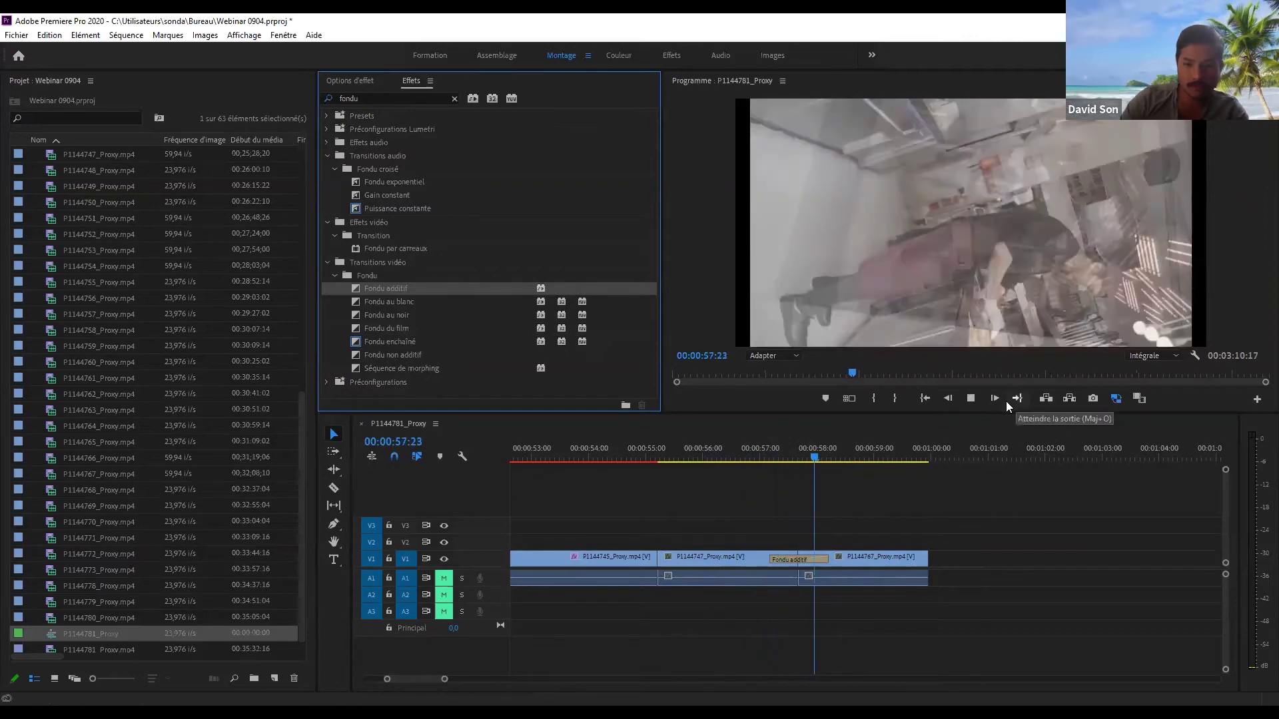
{"action": "left_click_drag", "start_coordinate": [878, 449], "coordinate": [762, 450]}
{"action": "left_click", "coordinate": [830, 479]}
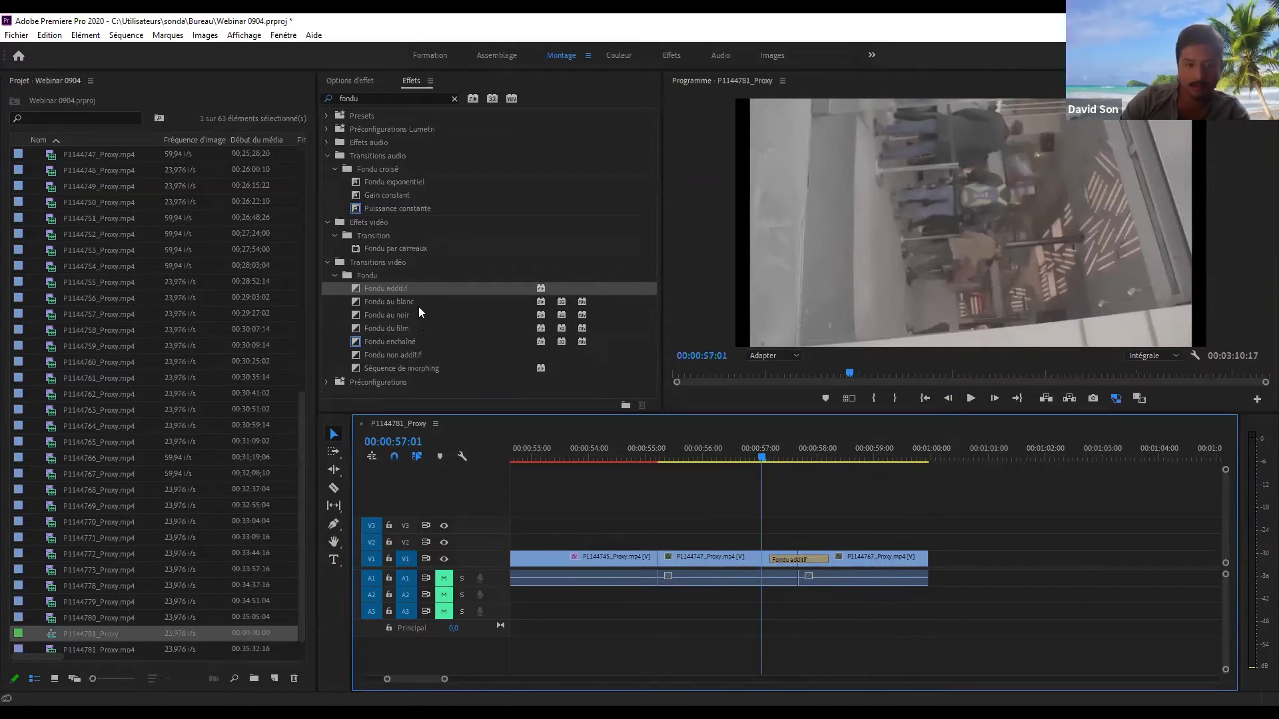
- Try shortening the Fondu additif transition from its start edge and play through it
{"action": "left_click", "coordinate": [407, 290]}
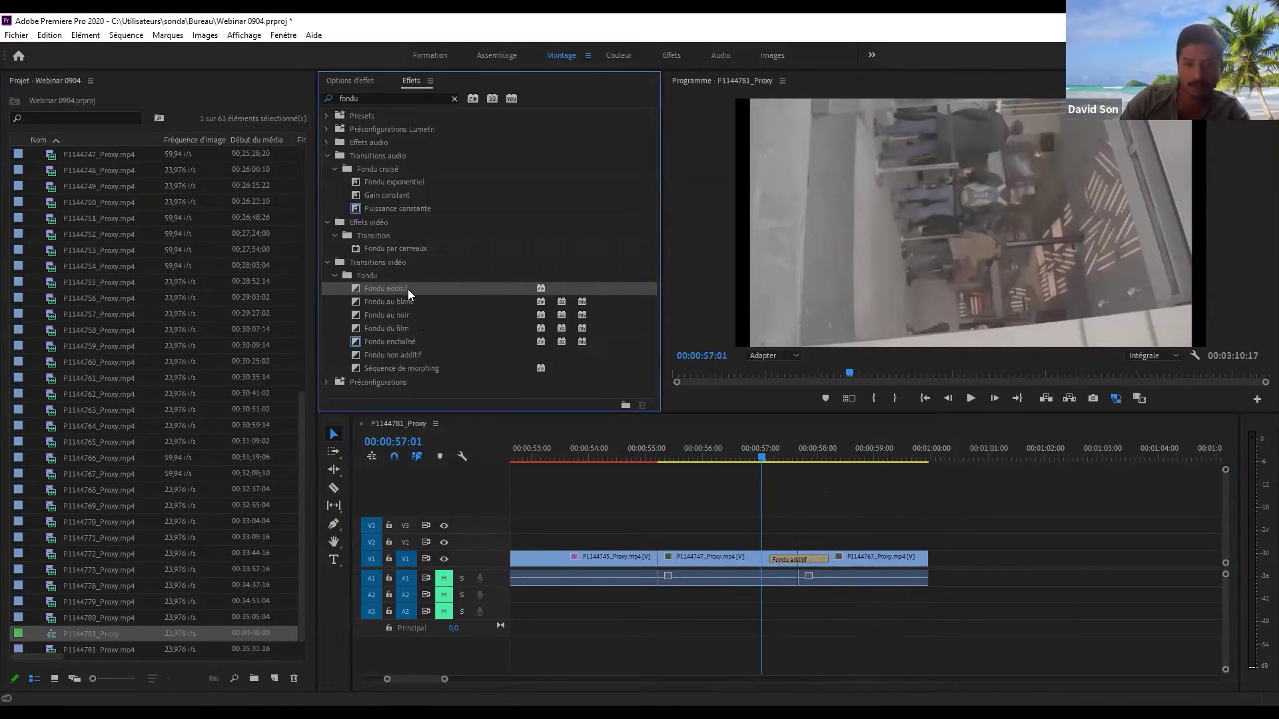
{"action": "left_click_drag", "start_coordinate": [778, 559], "coordinate": [799, 559]}
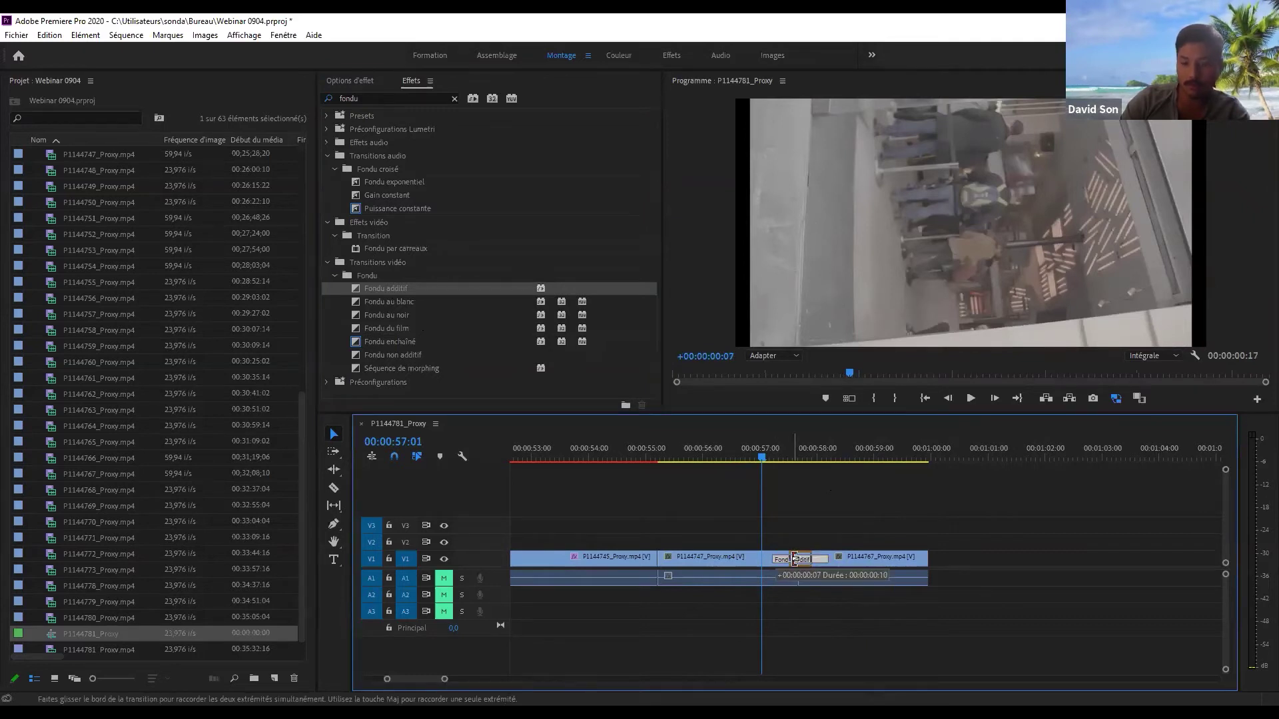
{"action": "left_click_drag", "start_coordinate": [797, 562], "coordinate": [773, 560]}
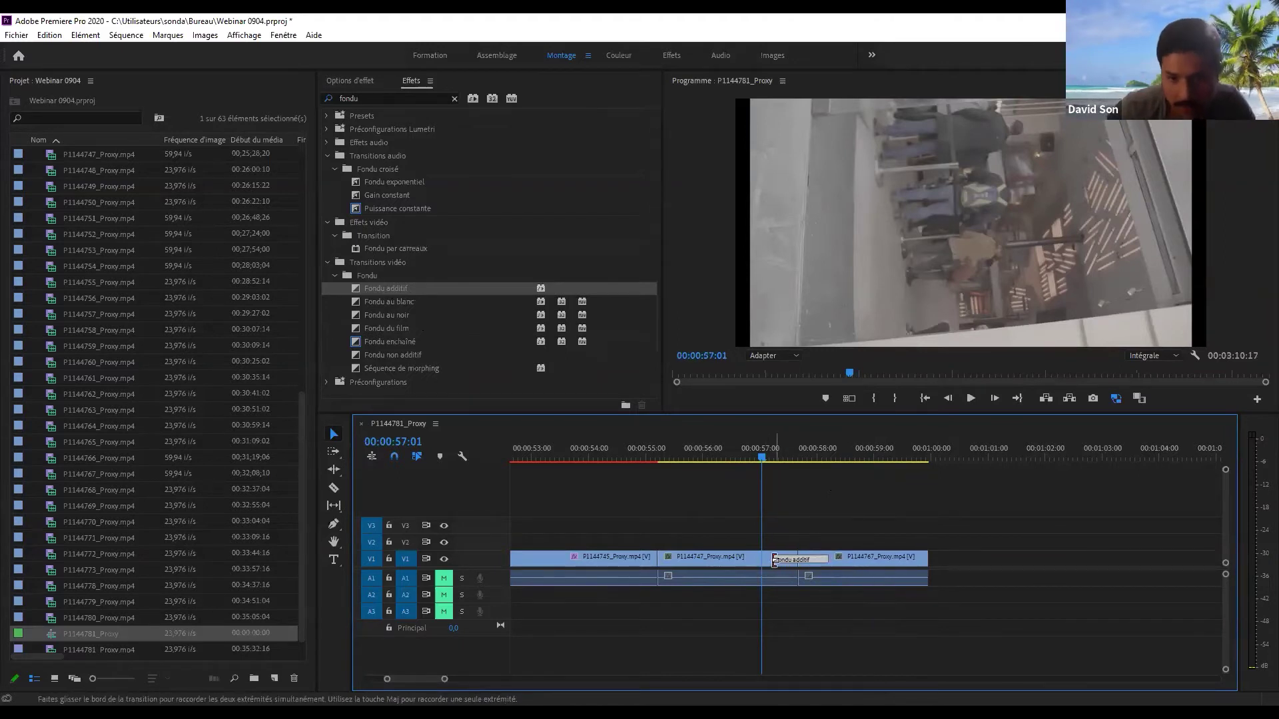
{"action": "left_click_drag", "start_coordinate": [778, 562], "coordinate": [799, 560]}
{"action": "key", "text": "space"}
{"action": "key", "text": "minus"}
{"action": "key", "text": "minus"}
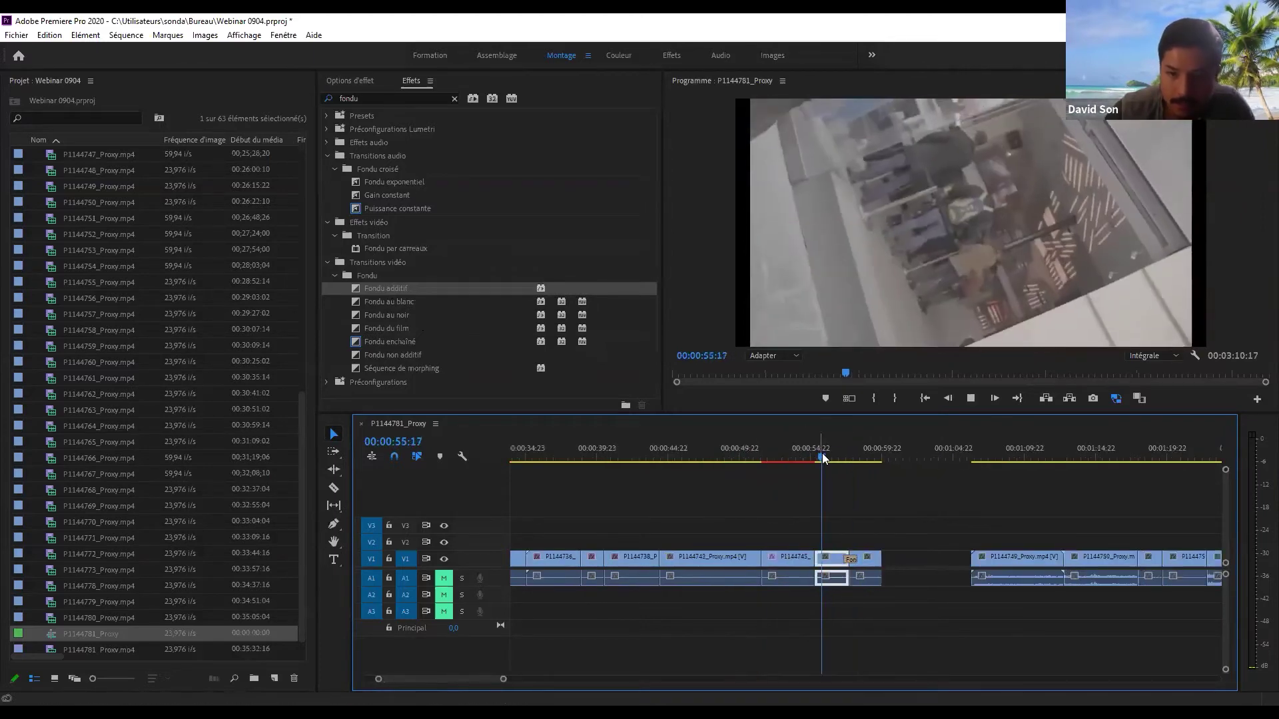
{"action": "left_click", "coordinate": [822, 453]}
{"action": "key", "text": "minus"}
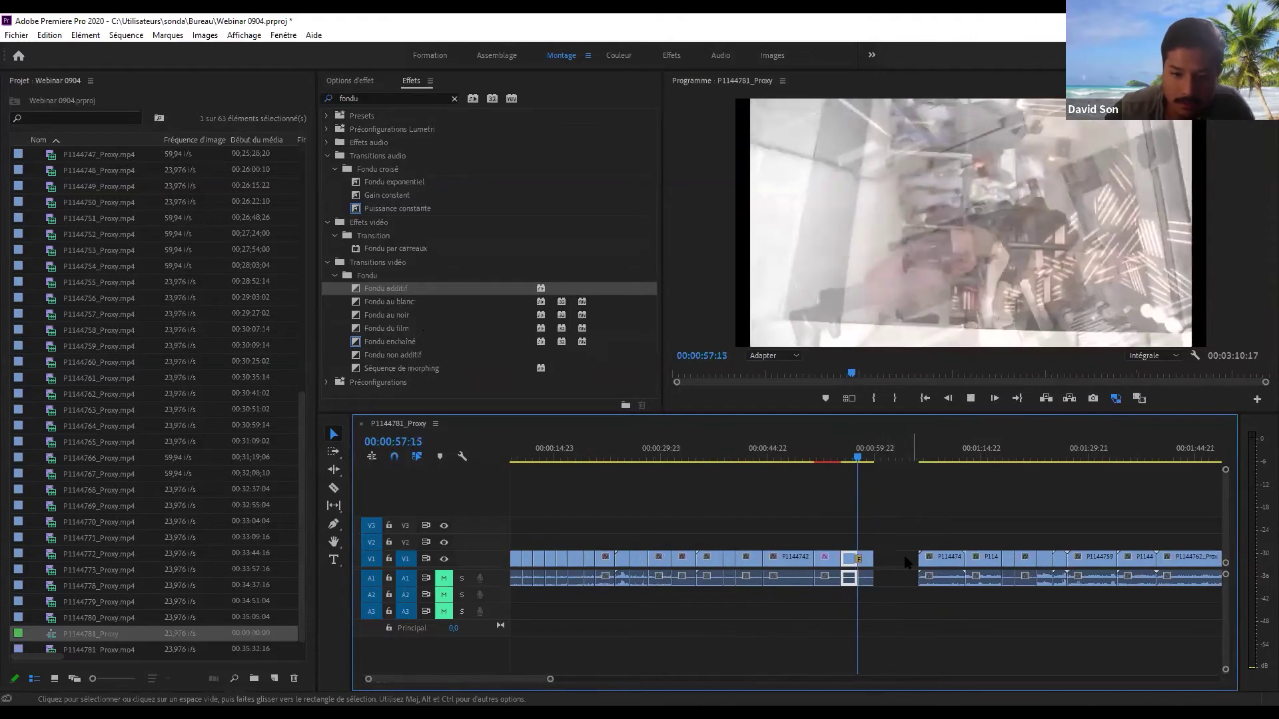
- Extend the end of the P1144767_Proxy clip to fill the gap before P1144749_Proxy
{"action": "key", "text": "Delete"}
{"action": "key", "text": "ctrl+z"}
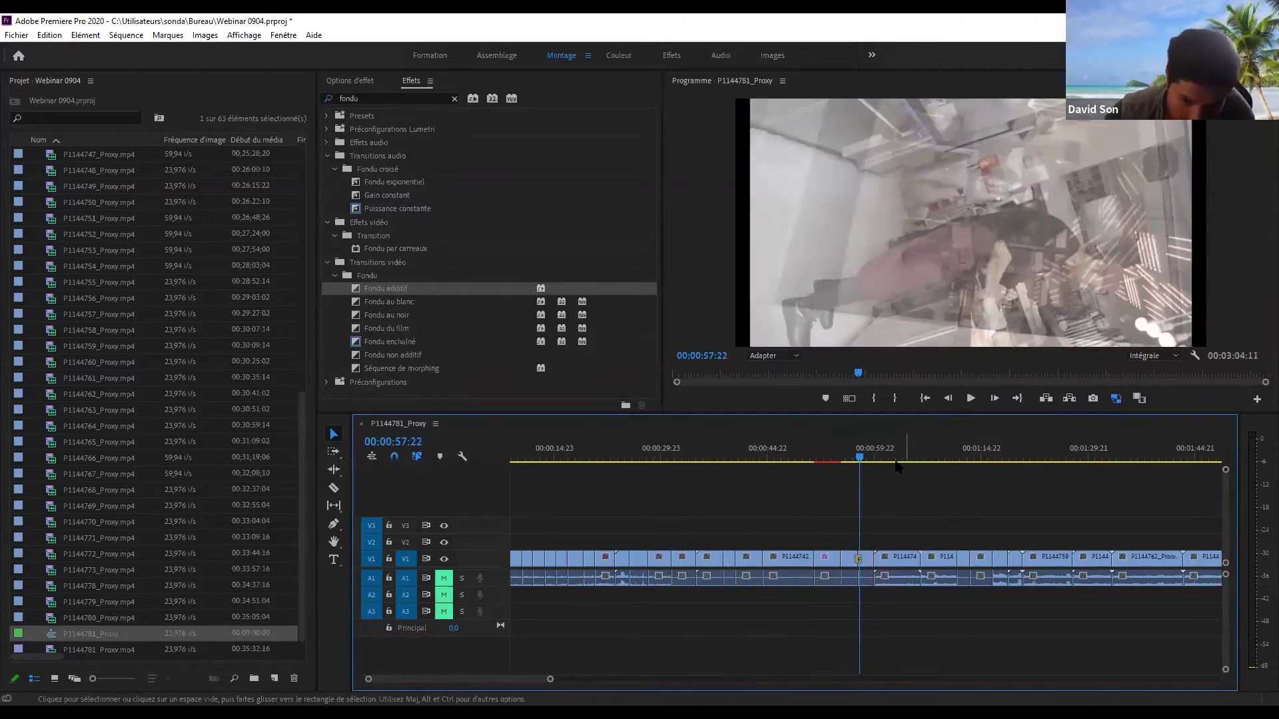
{"action": "key", "text": "equal"}
{"action": "key", "text": "equal"}
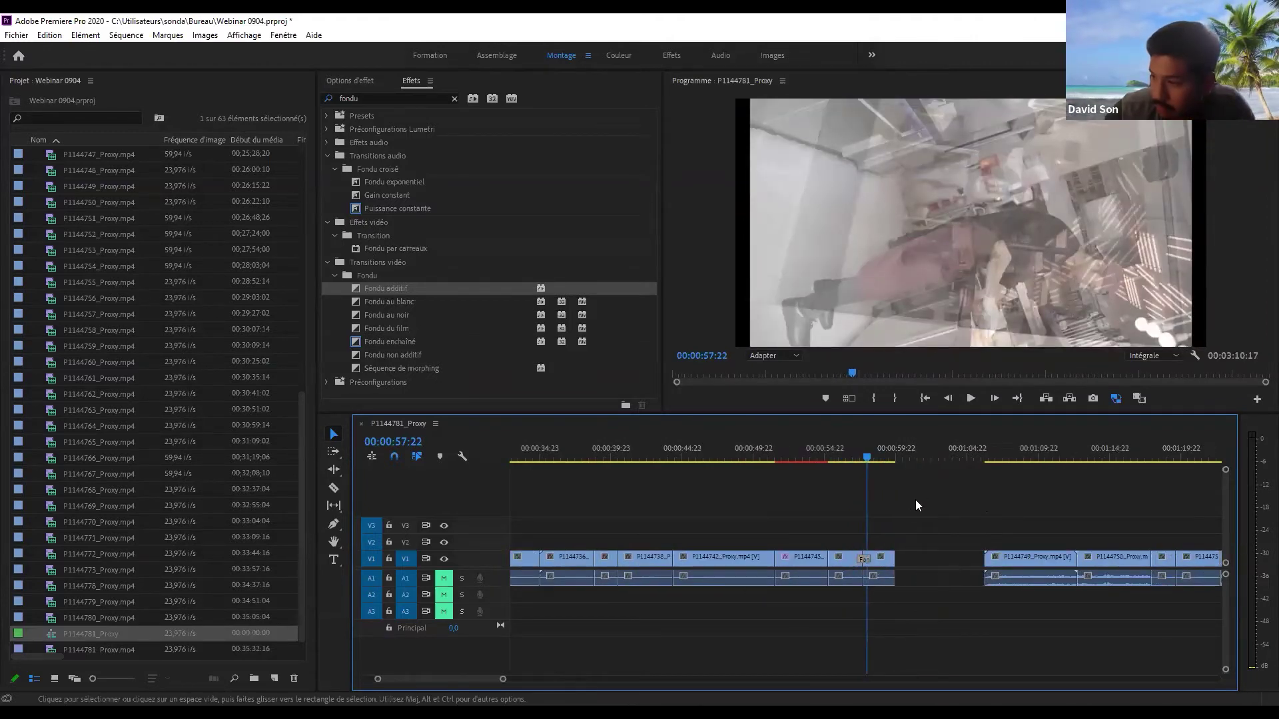
{"action": "key", "text": "minus"}
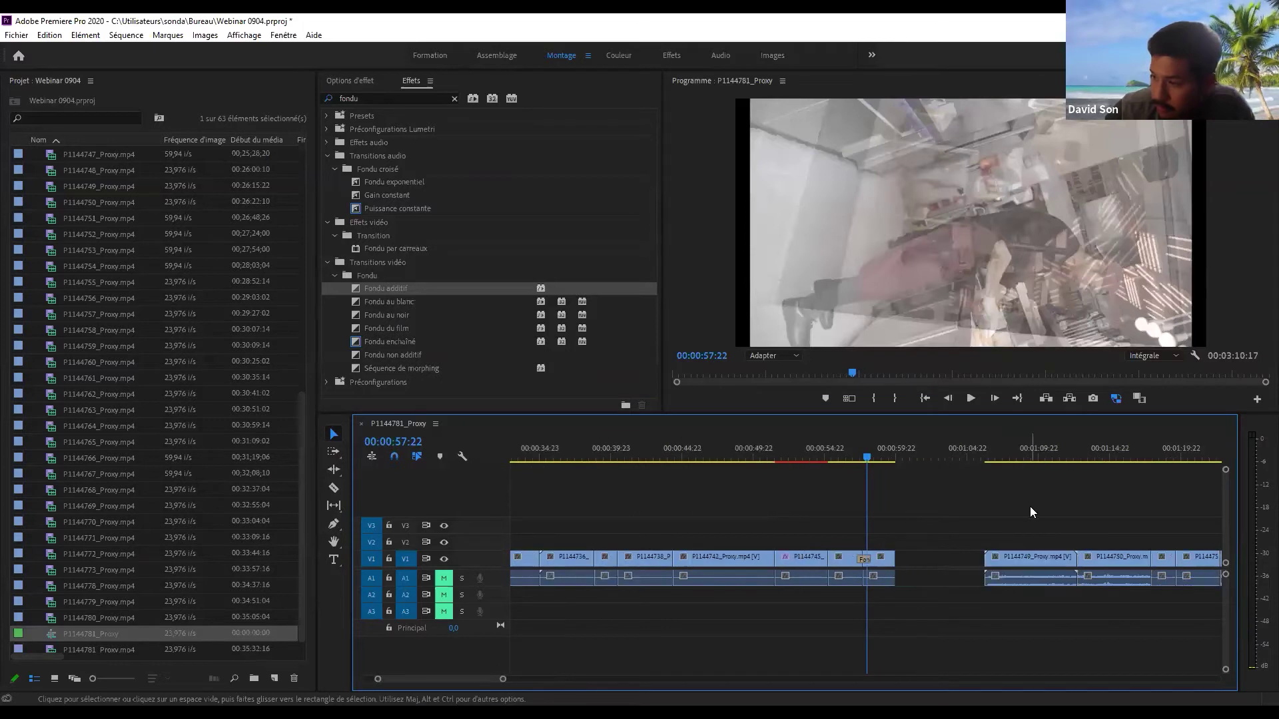
{"action": "left_click_drag", "start_coordinate": [991, 460], "coordinate": [895, 460]}
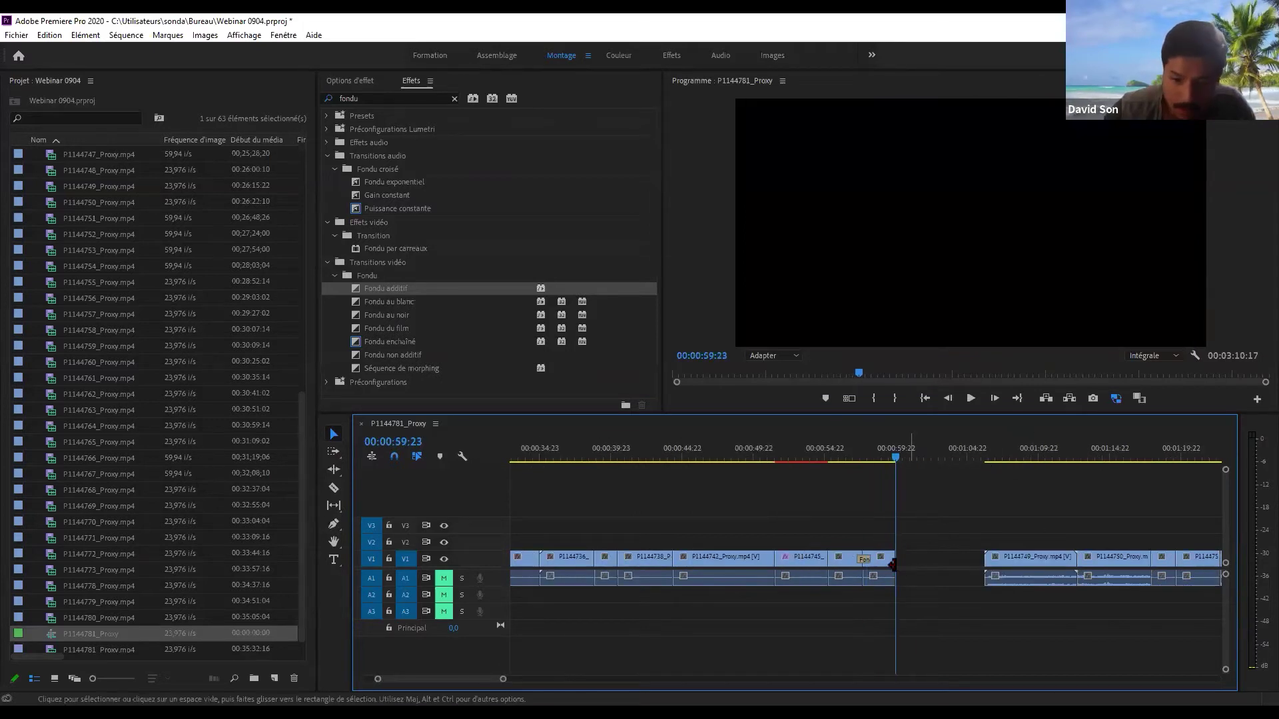
{"action": "left_click_drag", "start_coordinate": [939, 561], "coordinate": [988, 555]}
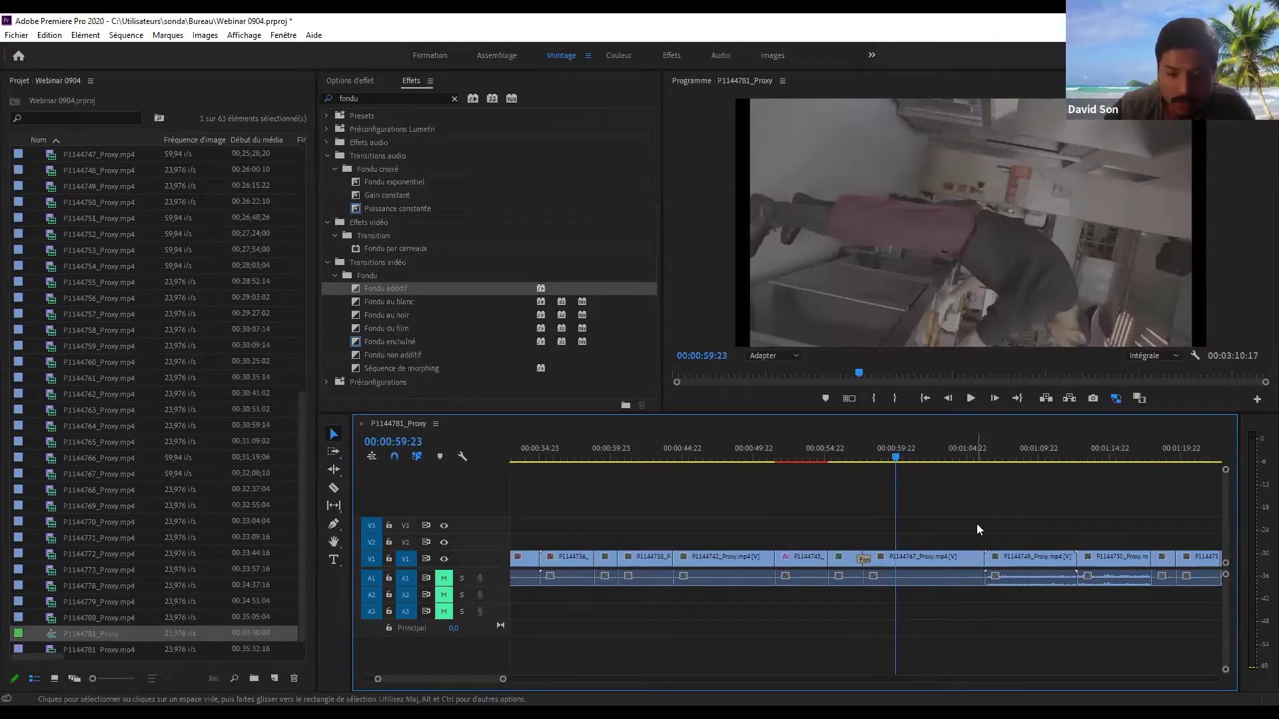
- Split the P1144767_Proxy clip at 00:00:59:23 with the Razor tool
{"action": "key", "text": "equal"}
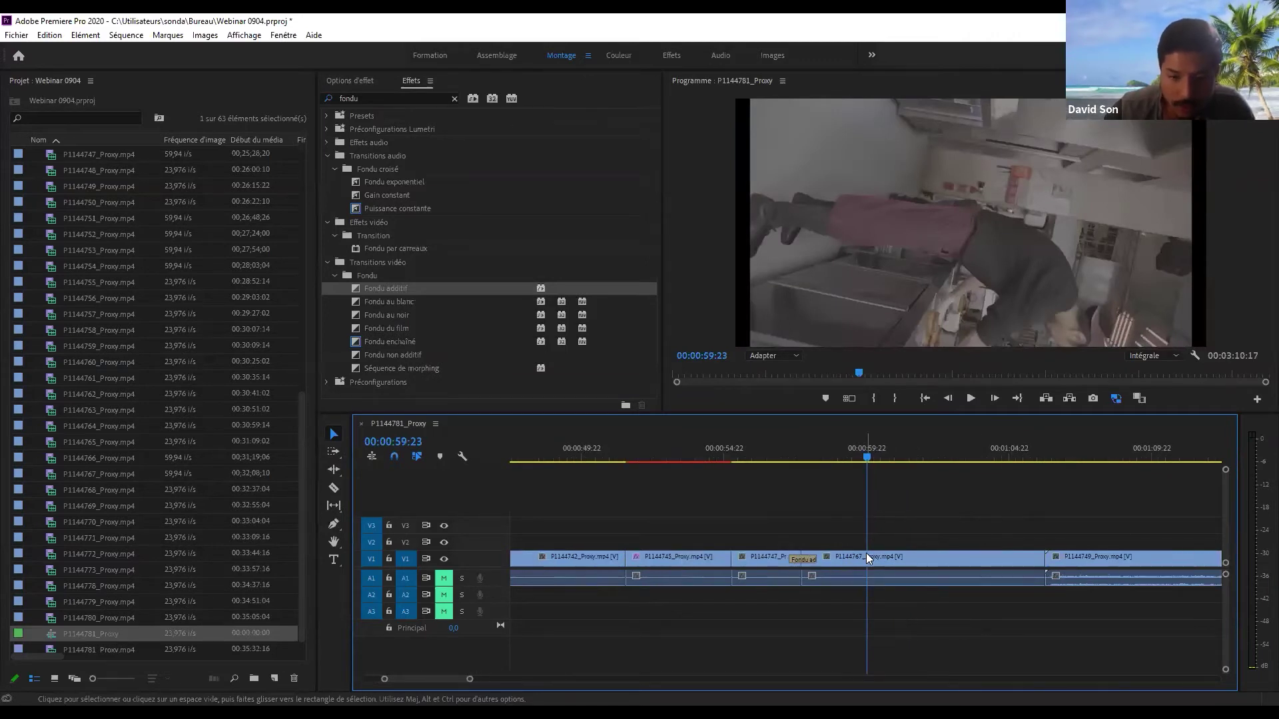
{"action": "key", "text": "c"}
{"action": "left_click", "coordinate": [892, 548]}
{"action": "key", "text": "v"}
- Extend the start of P1144747_Proxy to include earlier footage, shifting the following clips later, and scrub through it
{"action": "left_click", "coordinate": [893, 456]}
{"action": "left_click_drag", "start_coordinate": [895, 455], "coordinate": [739, 466]}
{"action": "key", "text": "a"}
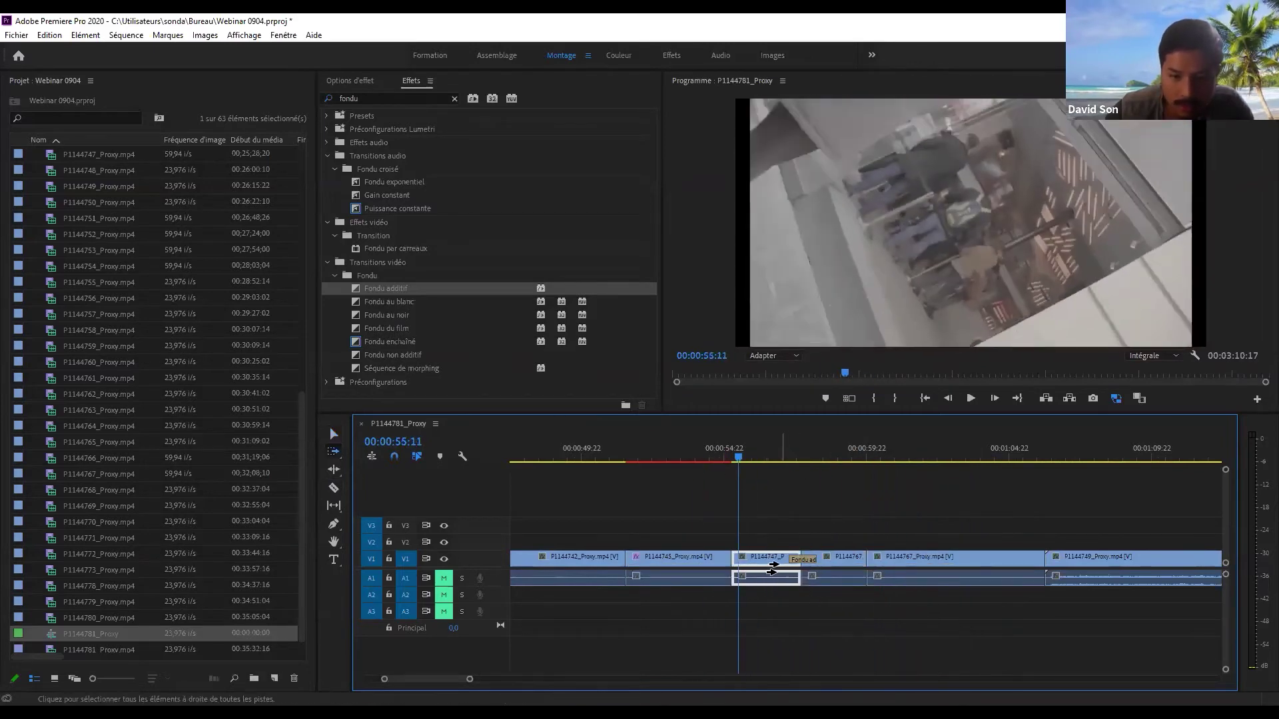
{"action": "left_click", "coordinate": [774, 567]}
{"action": "key", "text": "v"}
{"action": "left_click_drag", "start_coordinate": [777, 567], "coordinate": [732, 558]}
{"action": "left_click_drag", "start_coordinate": [781, 454], "coordinate": [833, 451]}
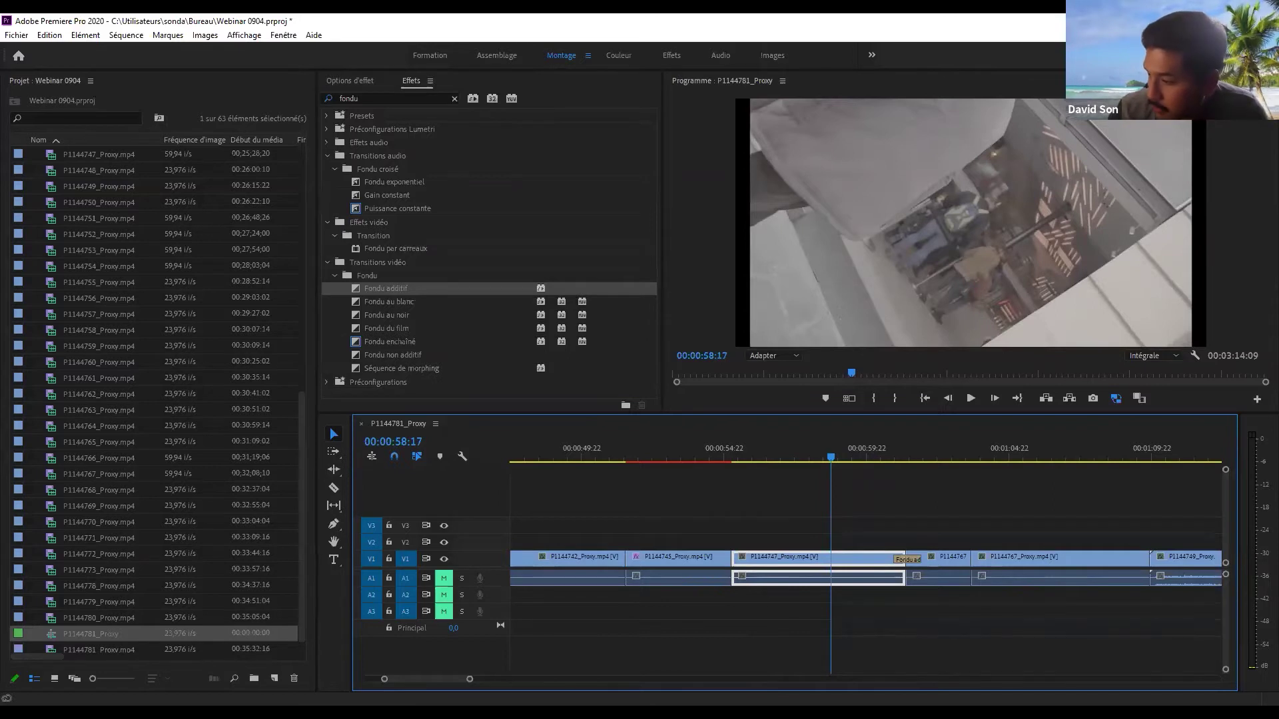
{"action": "left_click_drag", "start_coordinate": [826, 463], "coordinate": [771, 457]}
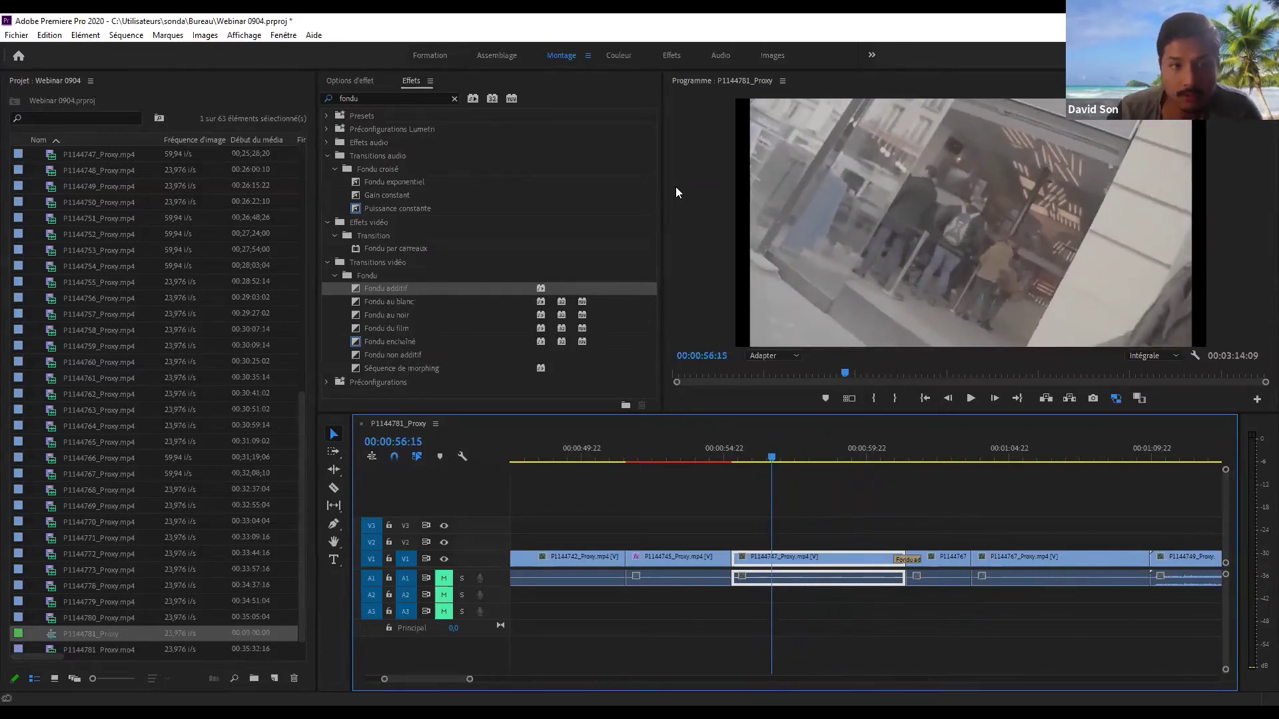
{"action": "left_click_drag", "start_coordinate": [815, 433], "coordinate": [849, 507]}
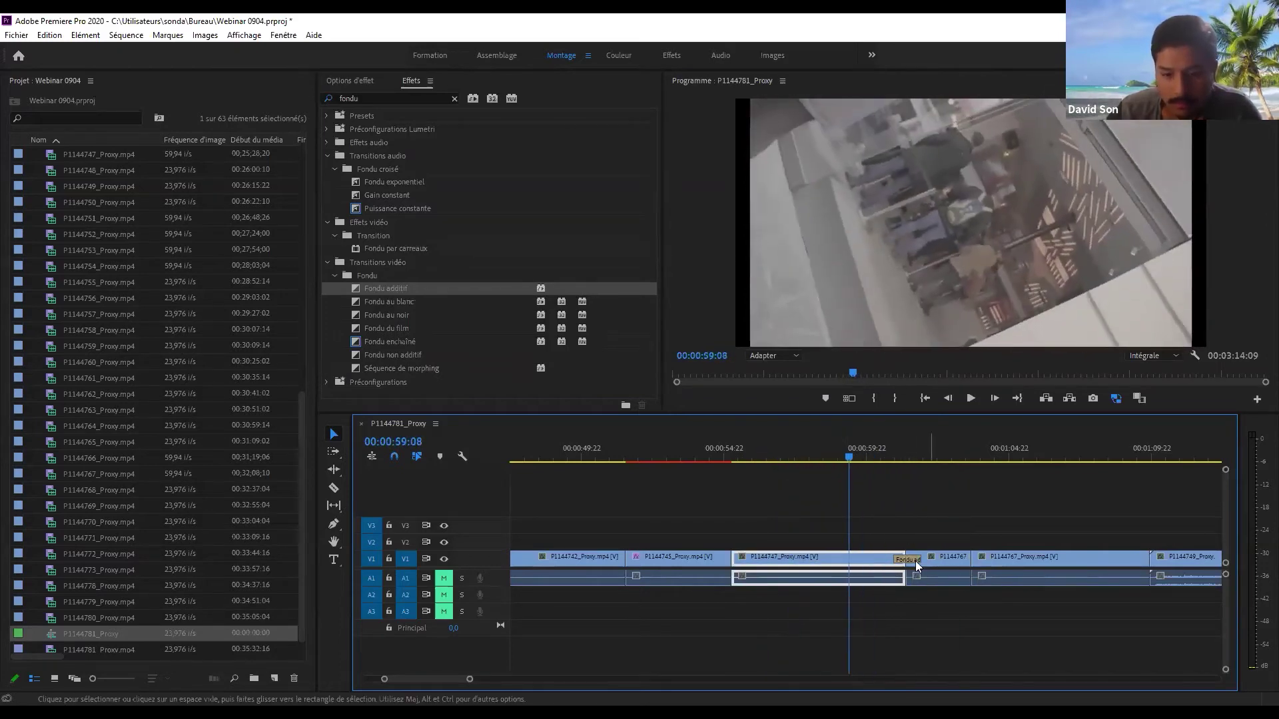
- Remove the Fondu additif transition after P1144747_Proxy and move P1144767_Proxy and all following clips about four seconds later
{"action": "left_click", "coordinate": [1176, 566]}
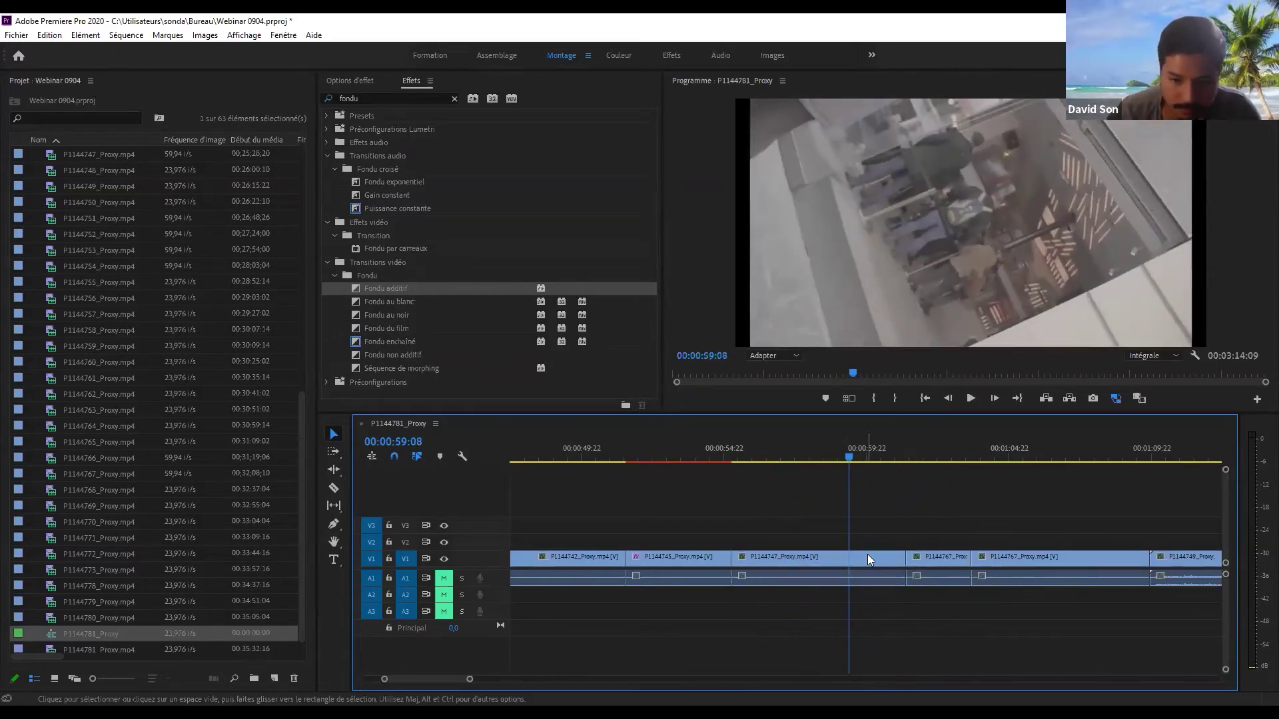
{"action": "key", "text": "v"}
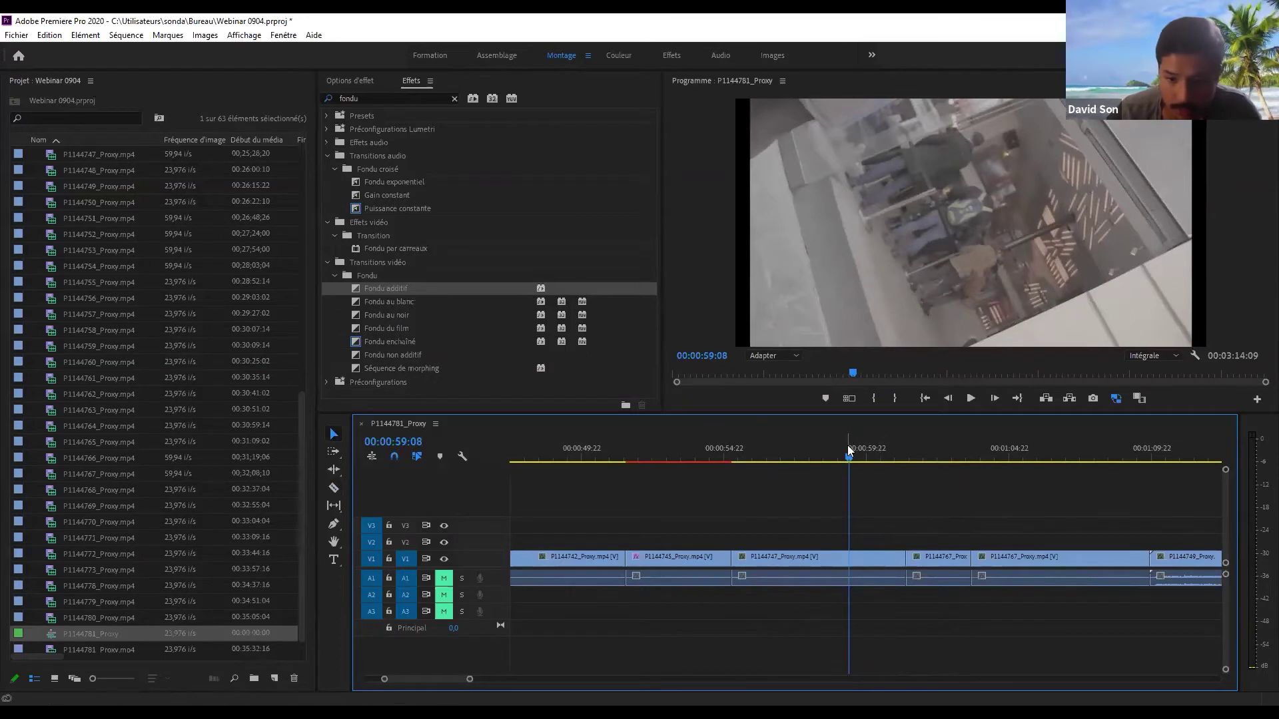
{"action": "left_click", "coordinate": [857, 558]}
{"action": "key", "text": "a"}
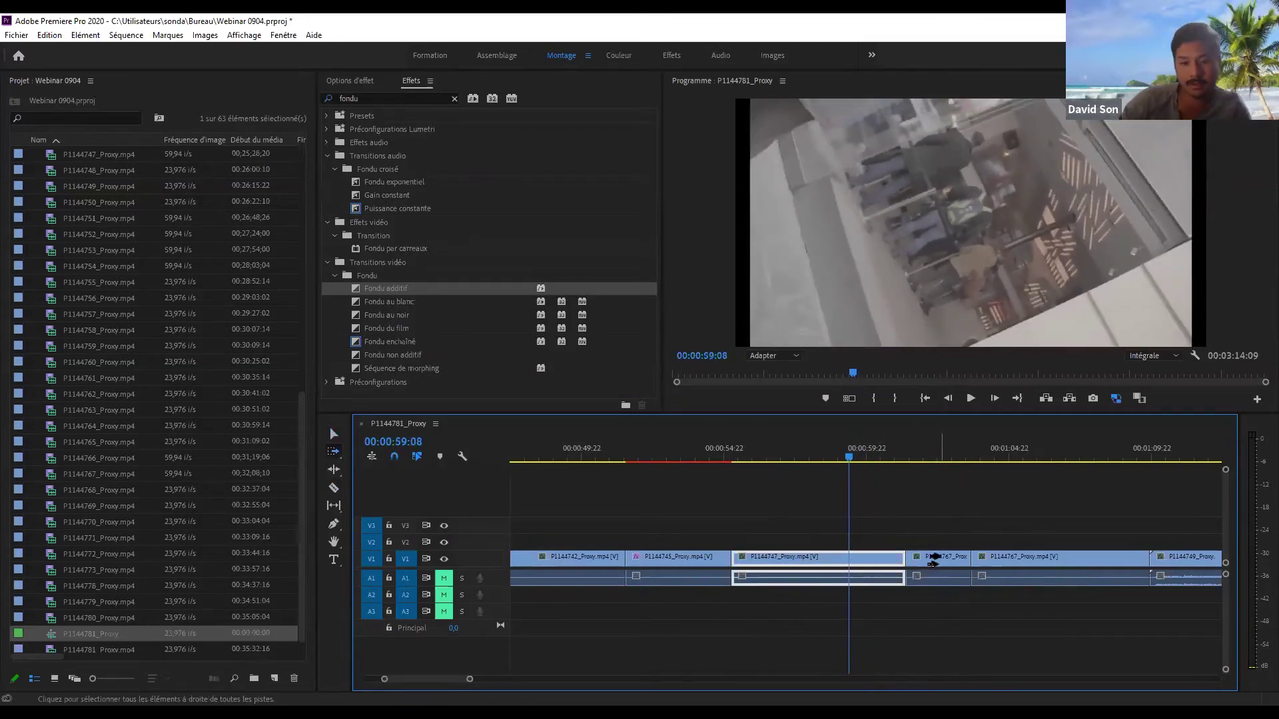
{"action": "left_click", "coordinate": [932, 558]}
{"action": "left_click_drag", "start_coordinate": [935, 558], "coordinate": [1054, 558]}
{"action": "key", "text": "v"}
- Extend the end of P1144747_Proxy into the gap to reveal more footage and play through it
{"action": "left_click", "coordinate": [829, 457]}
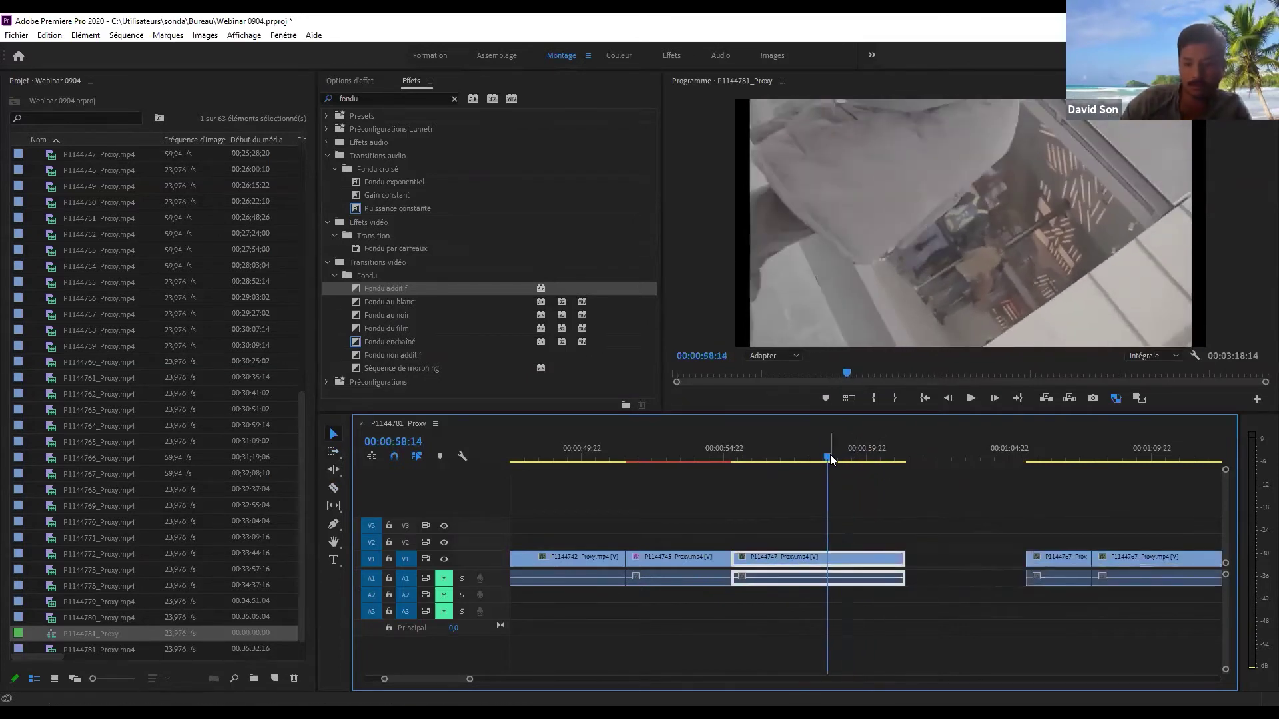
{"action": "left_click_drag", "start_coordinate": [904, 559], "coordinate": [1001, 559]}
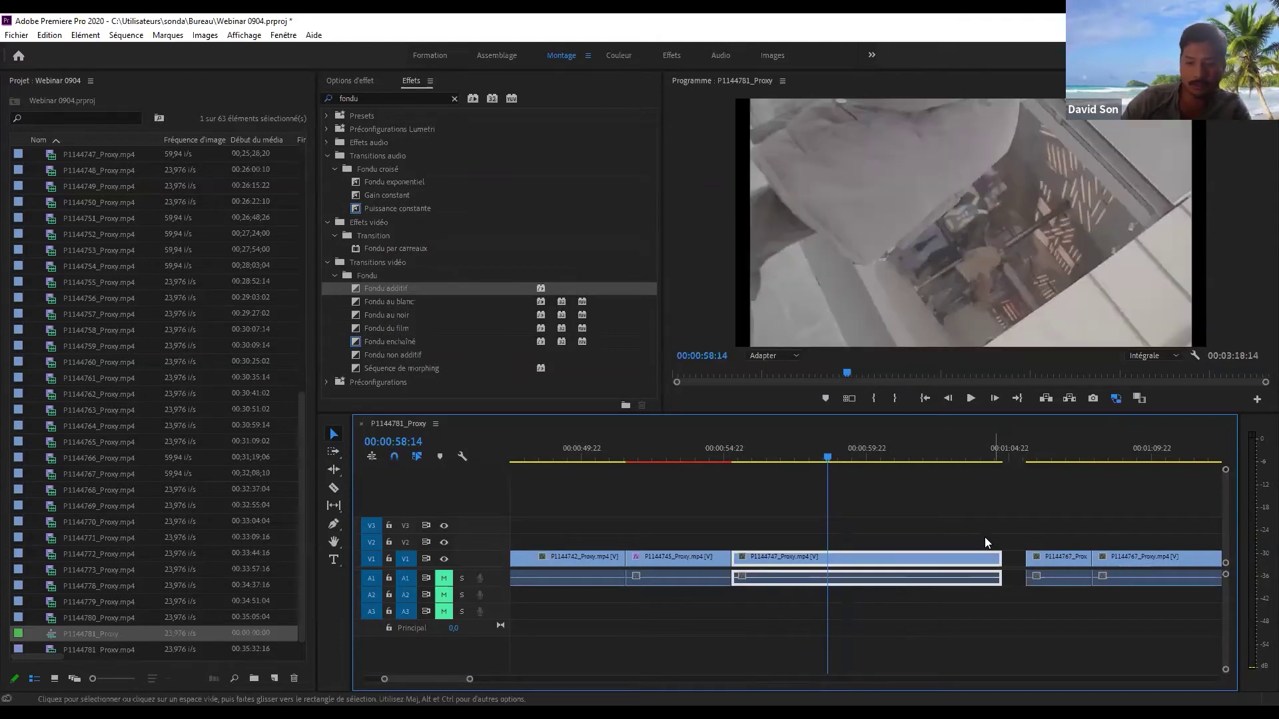
{"action": "key", "text": "space"}
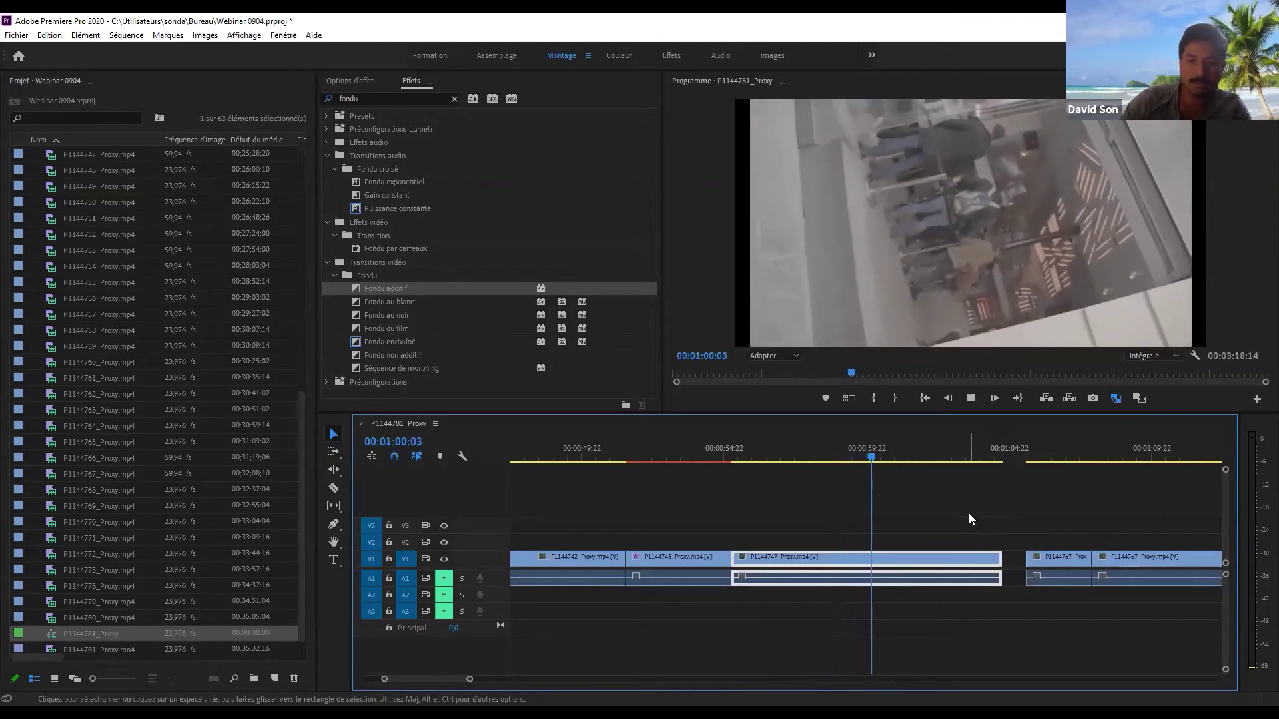
{"action": "left_click", "coordinate": [878, 456]}
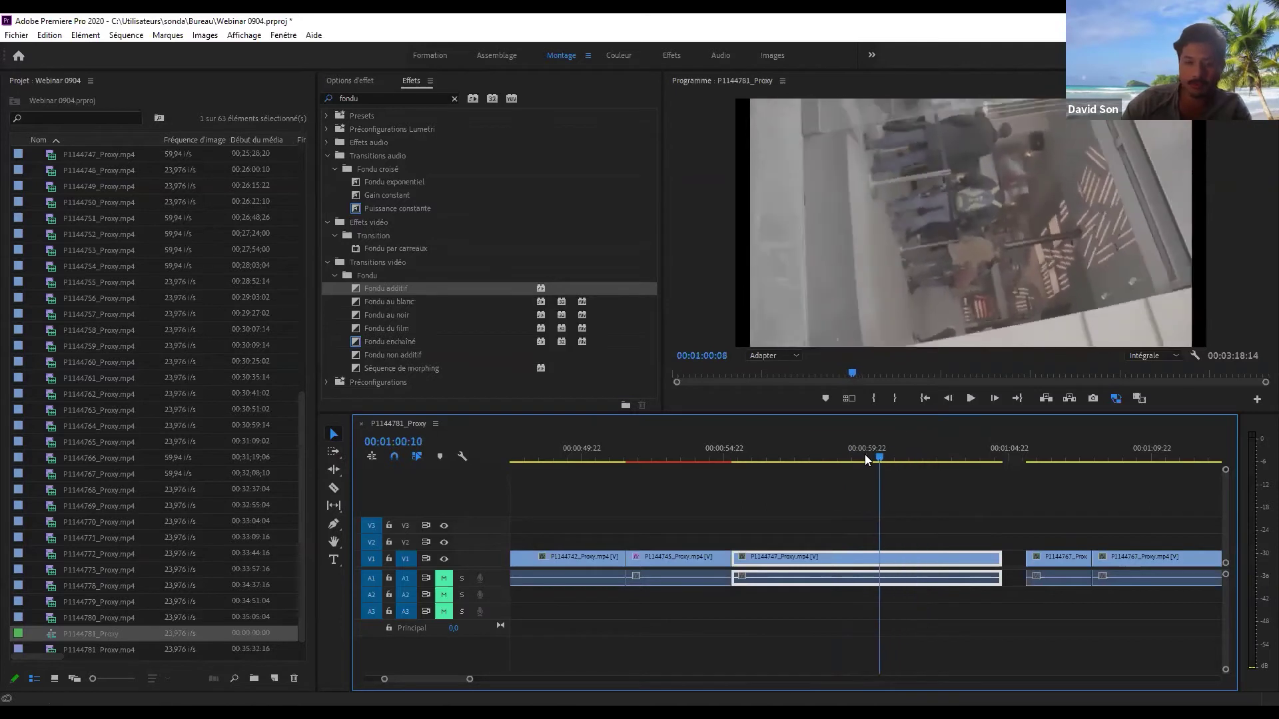
- Split P1144747_Proxy at about 00:00:59:05 and again about three seconds further on, delete the last piece and play the result
{"action": "left_click", "coordinate": [847, 456]}
{"action": "key", "text": "ctrl+k"}
{"action": "left_click_drag", "start_coordinate": [886, 466], "coordinate": [846, 461]}
{"action": "key", "text": "c"}
{"action": "left_click", "coordinate": [932, 564]}
{"action": "key", "text": "v"}
{"action": "left_click", "coordinate": [962, 579]}
{"action": "key", "text": "Delete"}
{"action": "key", "text": "space"}
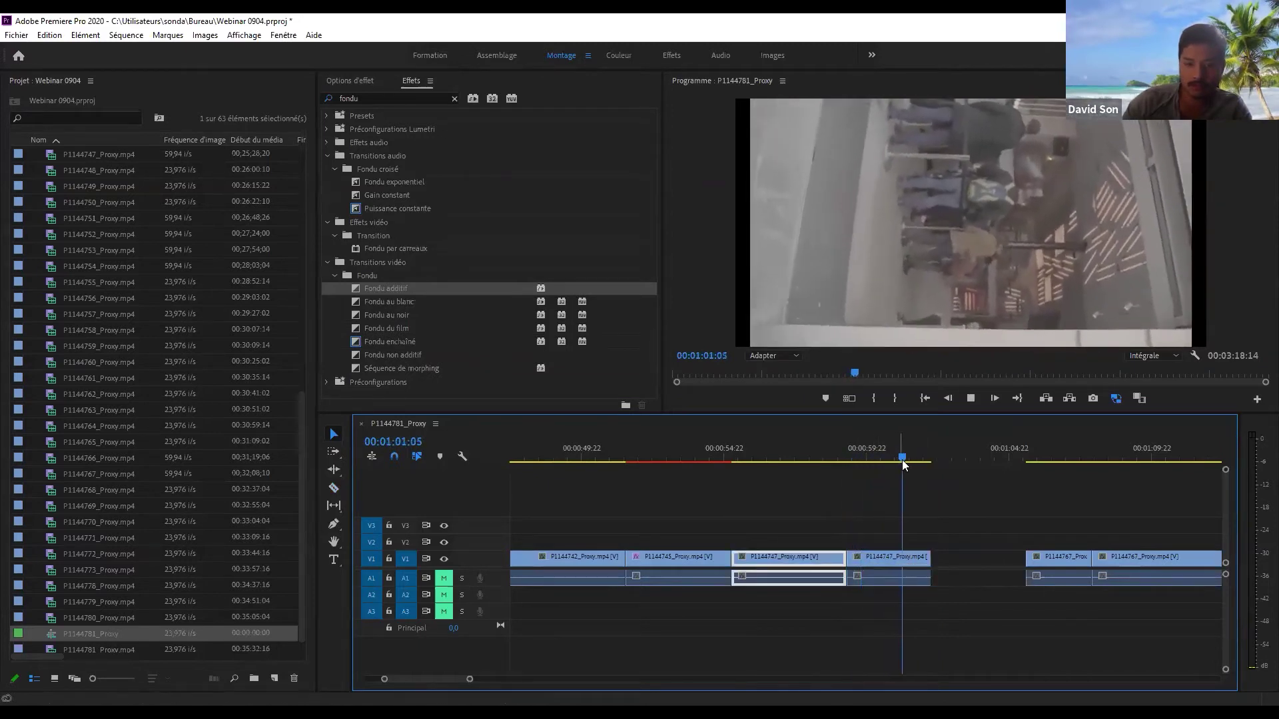
- Try the Rate Stretch tool on the second P1144747_Proxy segment, lengthening and then shortening it, and undo the stretch
{"action": "left_click", "coordinate": [877, 461]}
{"action": "left_click", "coordinate": [886, 563]}
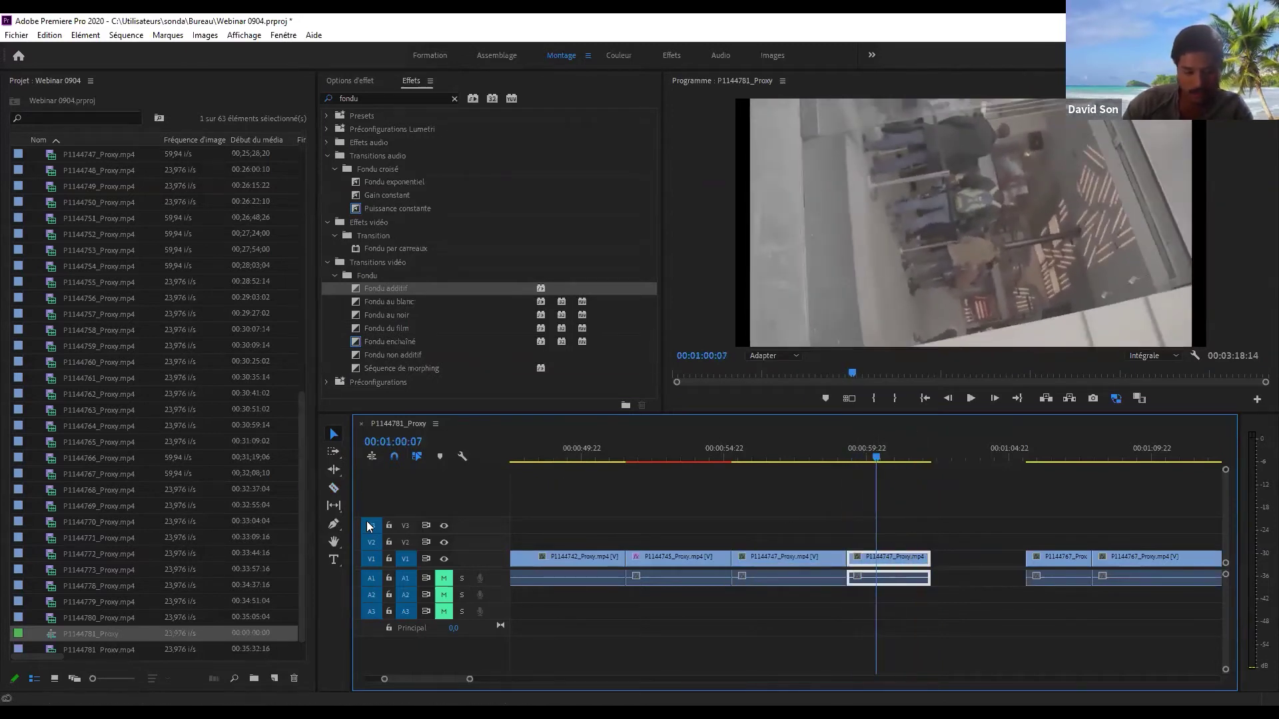
{"action": "left_click", "coordinate": [904, 523]}
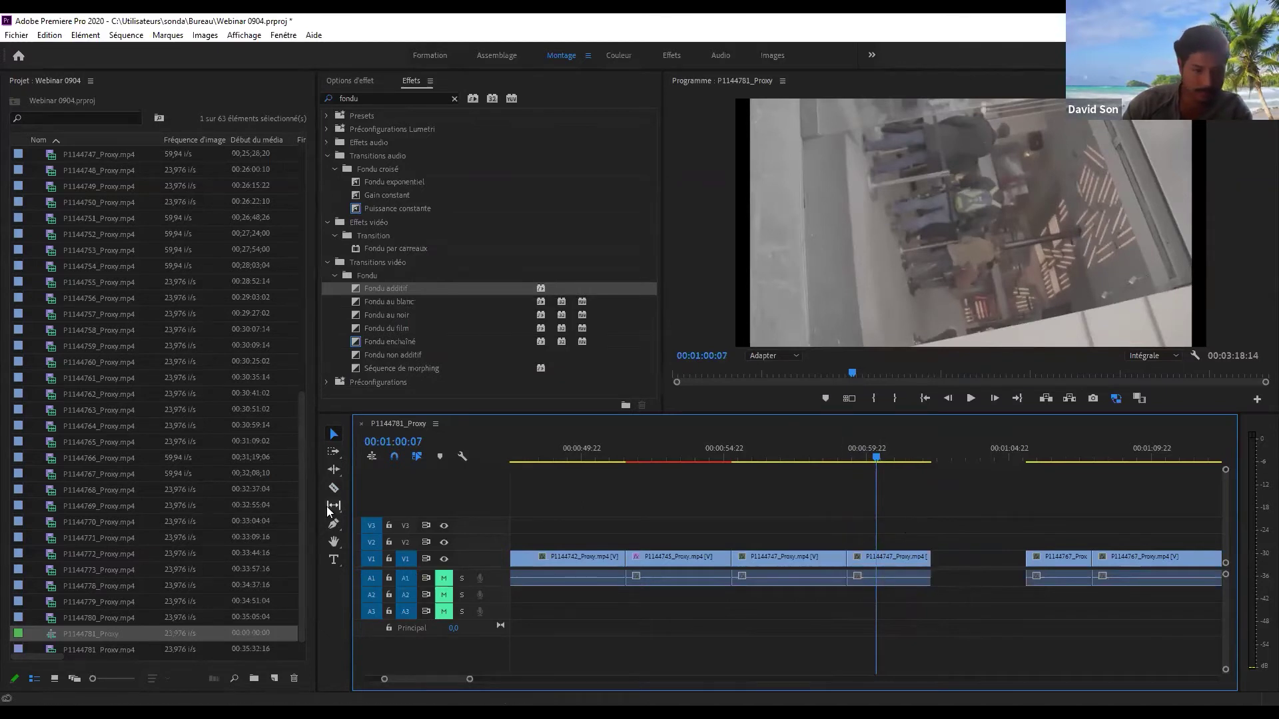
{"action": "left_click", "coordinate": [334, 470]}
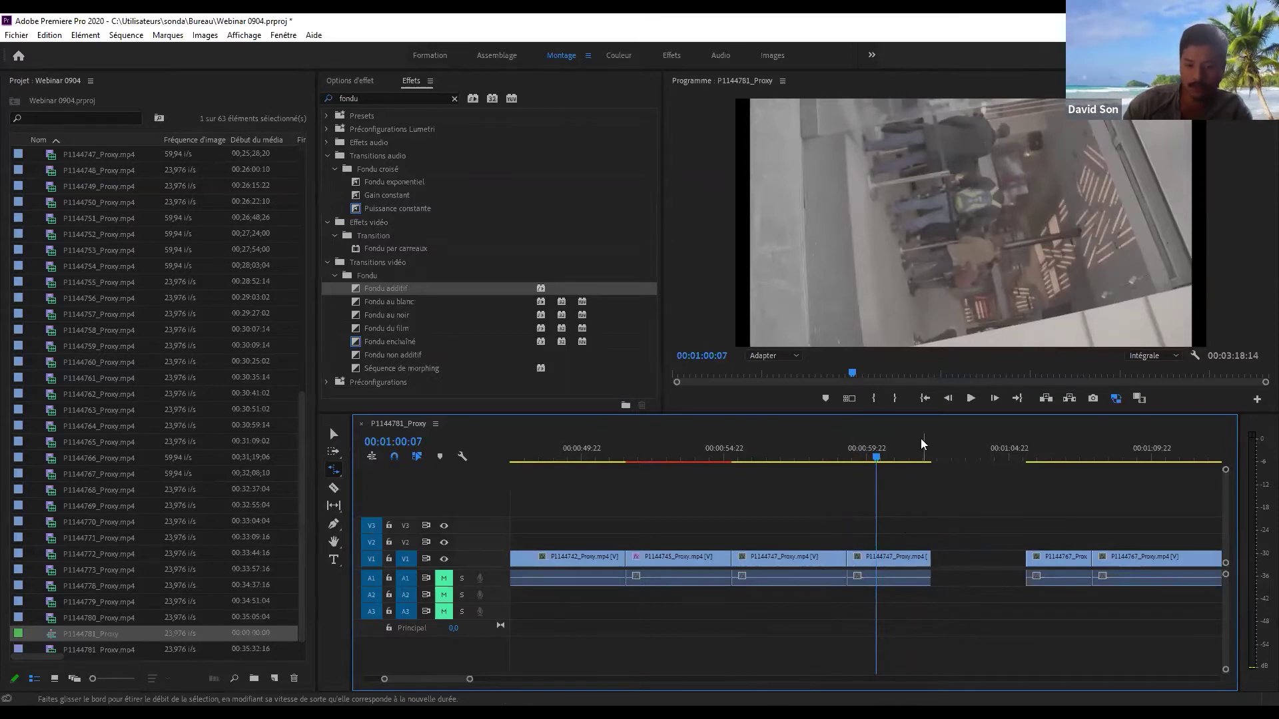
{"action": "left_click", "coordinate": [890, 559]}
{"action": "left_click_drag", "start_coordinate": [930, 559], "coordinate": [993, 563]}
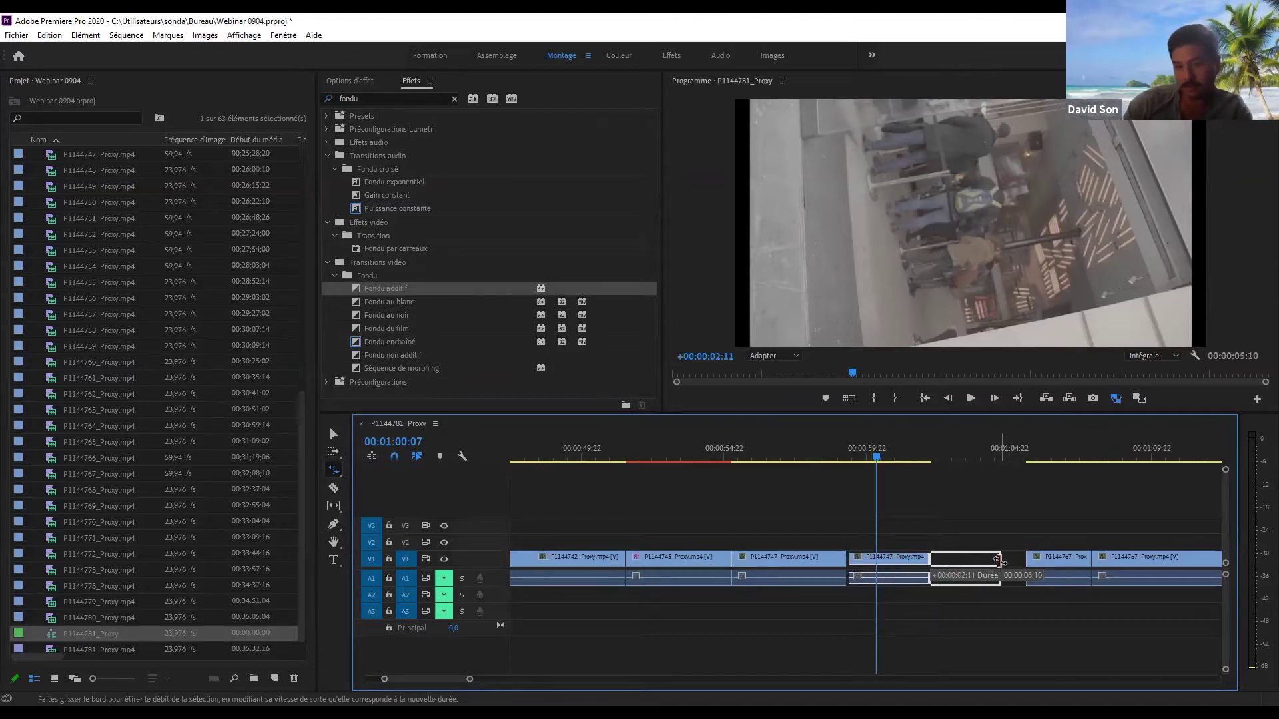
{"action": "left_click_drag", "start_coordinate": [998, 560], "coordinate": [950, 562]}
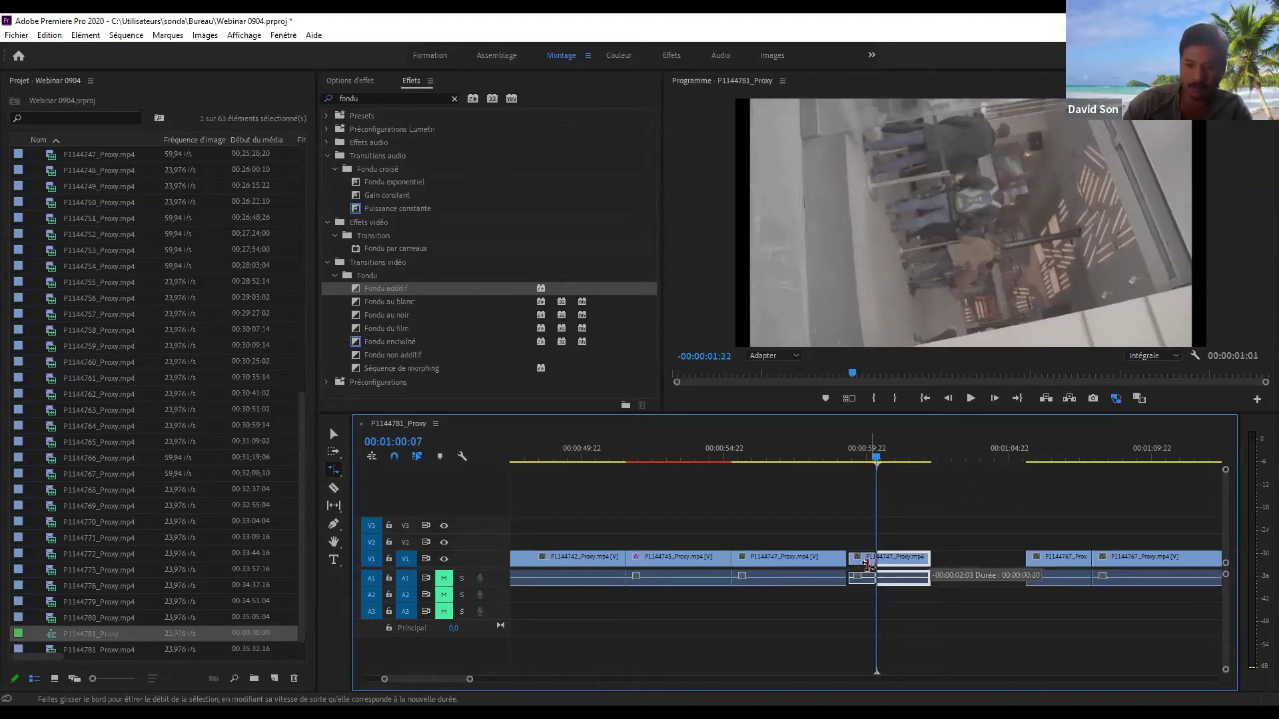
{"action": "key", "text": "ctrl+z"}
- Speed up the second P1144747_Proxy segment by compressing it to a fraction of a second with Rate Stretch, and review the cut
{"action": "left_click_drag", "start_coordinate": [853, 441], "coordinate": [829, 446]}
{"action": "key", "text": "space"}
{"action": "key", "text": "space"}
{"action": "left_click_drag", "start_coordinate": [851, 560], "coordinate": [859, 557]}
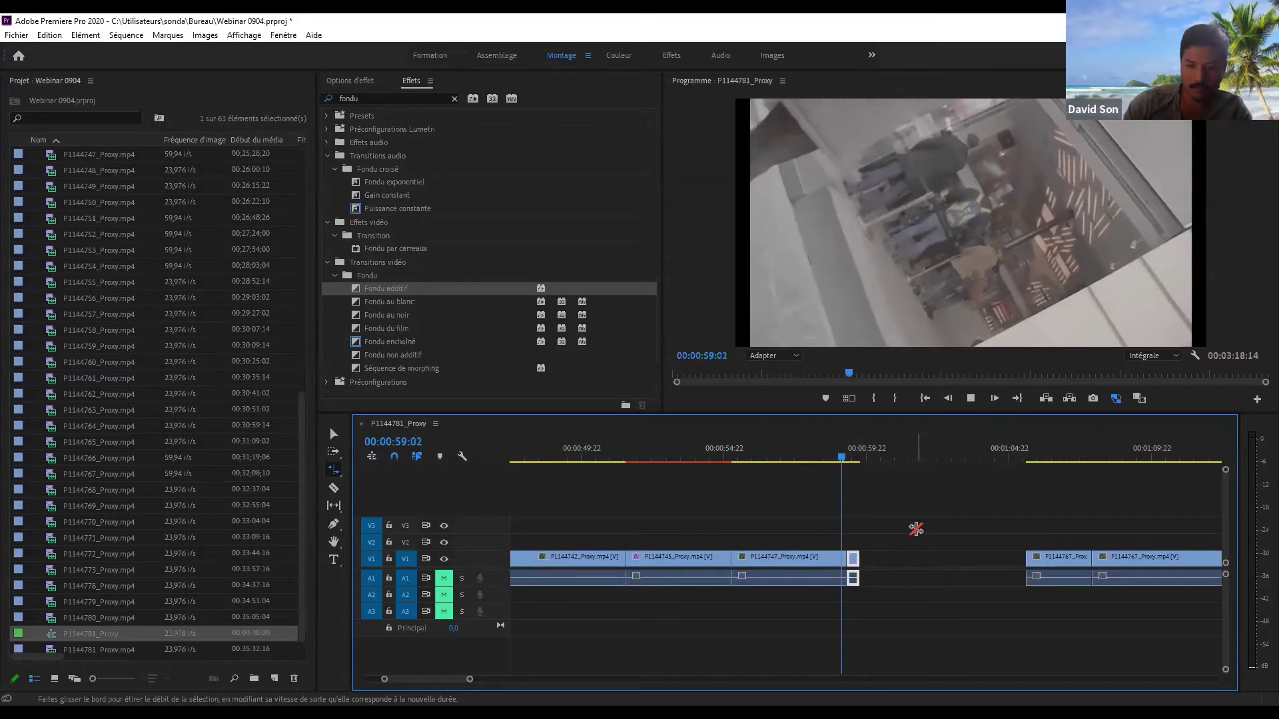
{"action": "left_click", "coordinate": [862, 455]}
{"action": "key", "text": "v"}
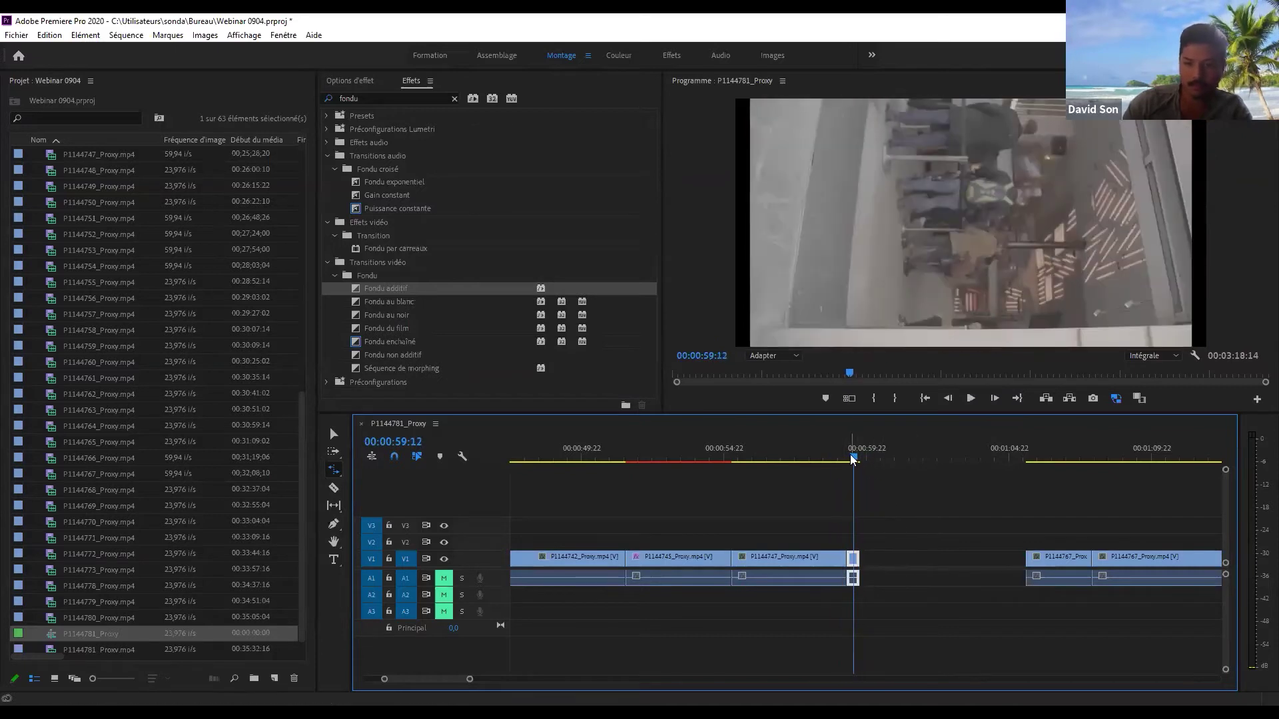
{"action": "left_click", "coordinate": [838, 454]}
- Close the gap between the sped-up P1144747_Proxy segment and the first P1144767_Proxy segment, and scrub across the join
{"action": "left_click", "coordinate": [902, 560]}
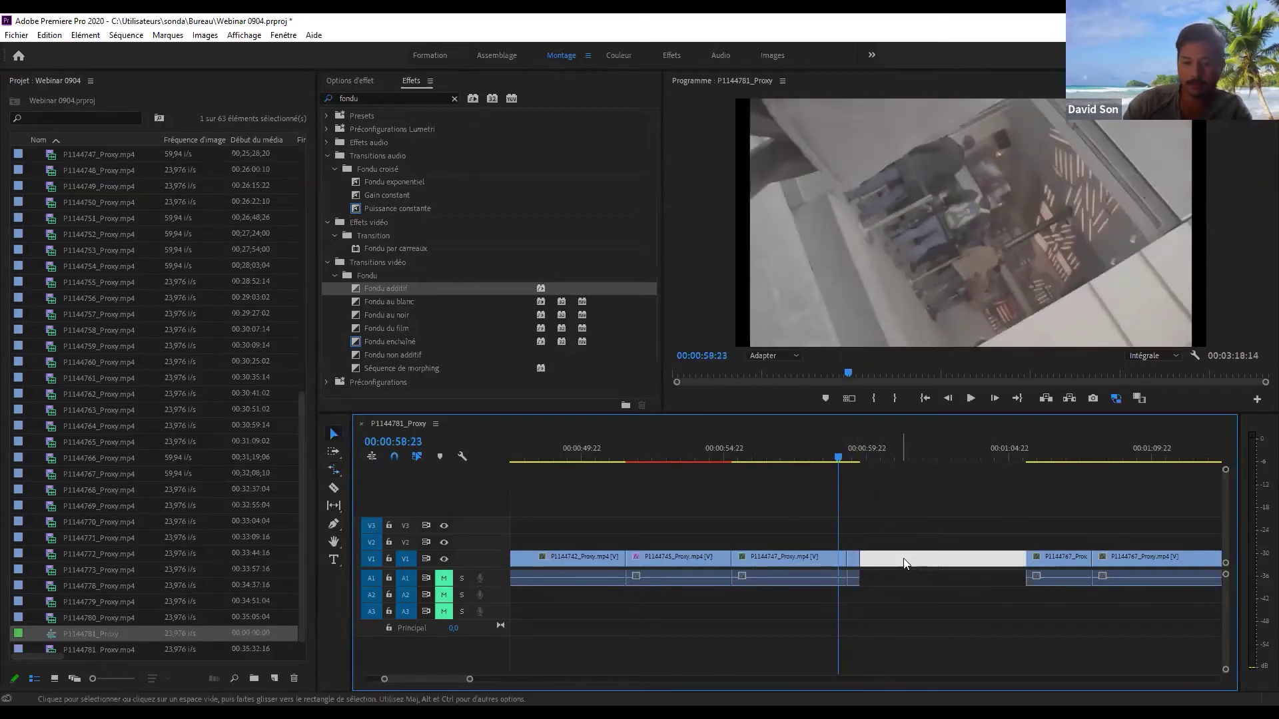
{"action": "key", "text": "Delete"}
{"action": "left_click", "coordinate": [875, 456]}
{"action": "left_click_drag", "start_coordinate": [878, 454], "coordinate": [846, 511]}
- Speed up the first P1144767_Proxy segment by compressing it with Rate Stretch, close the gap after it and play through
{"action": "key", "text": "r"}
{"action": "mouse_move", "coordinate": [861, 557]}
{"action": "left_mouse_down"}
{"action": "mouse_move", "coordinate": [897, 557]}
{"action": "mouse_move", "coordinate": [866, 557]}
{"action": "left_mouse_up"}
{"action": "key", "text": "v"}
{"action": "left_click", "coordinate": [901, 563]}
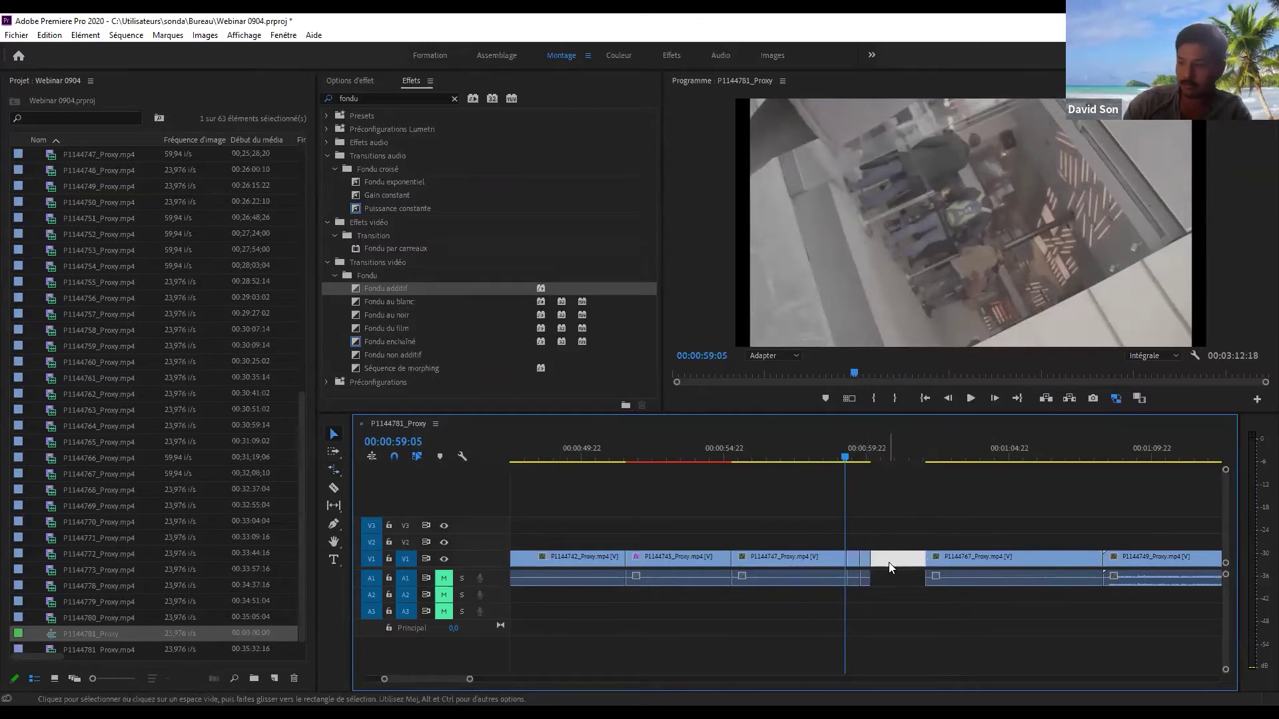
{"action": "key", "text": "Delete"}
{"action": "left_click_drag", "start_coordinate": [847, 454], "coordinate": [831, 449]}
{"action": "key", "text": "space"}
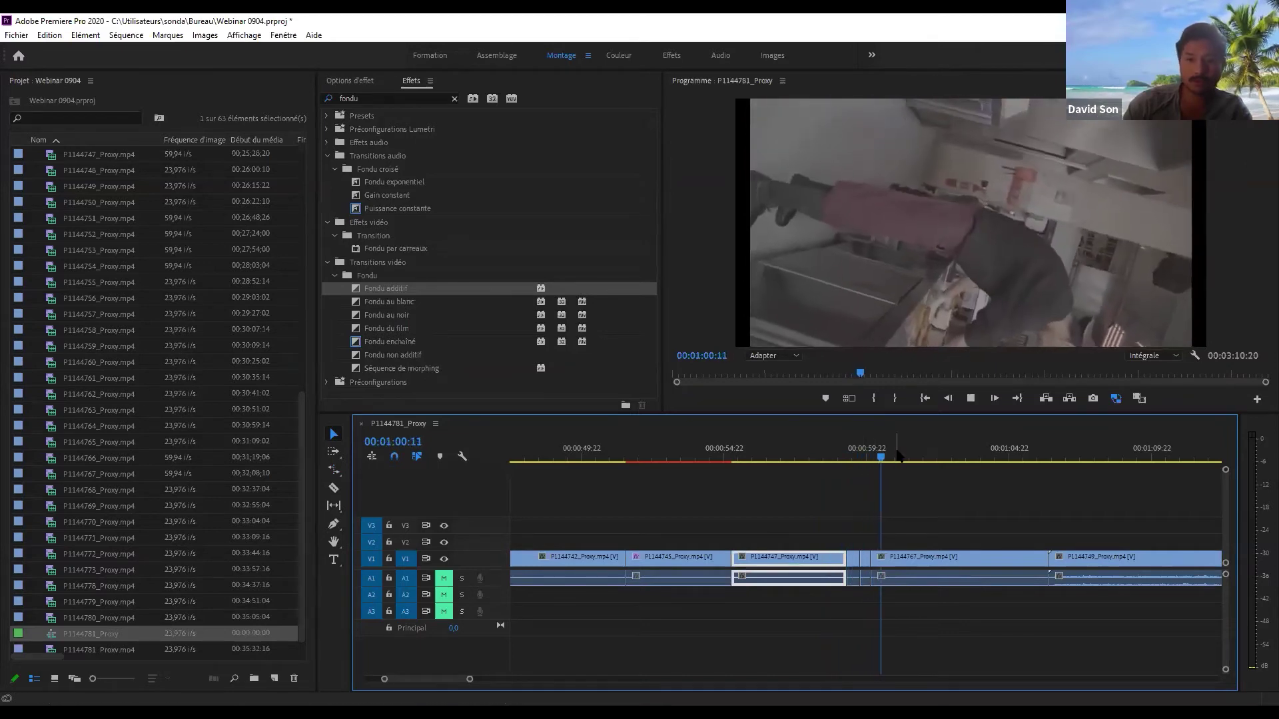
{"action": "left_click", "coordinate": [824, 457]}
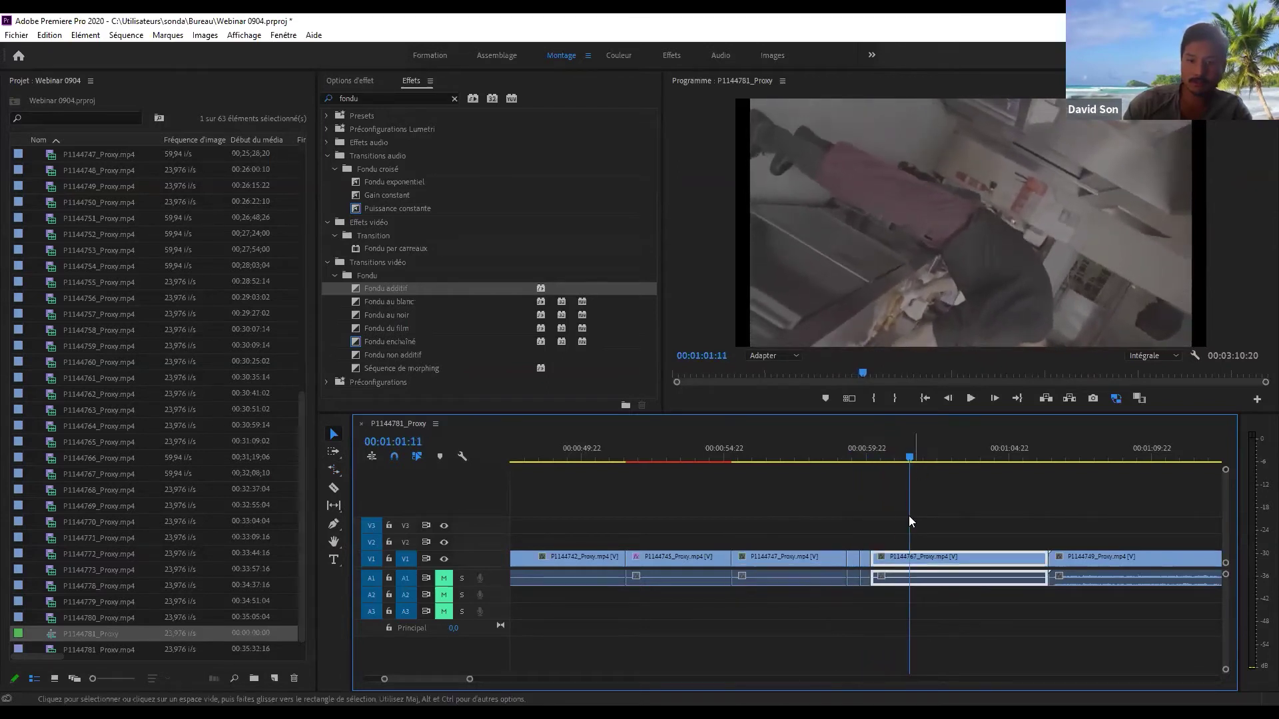
- Cut the remaining P1144767_Proxy clip at 00:01:01:11 and remove its end so the following clips close up
{"action": "key", "text": "ctrl+alt+w"}
{"action": "left_click", "coordinate": [938, 458]}
{"action": "left_click", "coordinate": [973, 559]}
{"action": "key", "text": "Delete"}
- Apply the Fondu additif transition between the sped-up P1144747_Proxy and P1144767_Proxy segments and play through it
{"action": "left_click", "coordinate": [839, 460]}
{"action": "left_click", "coordinate": [432, 286]}
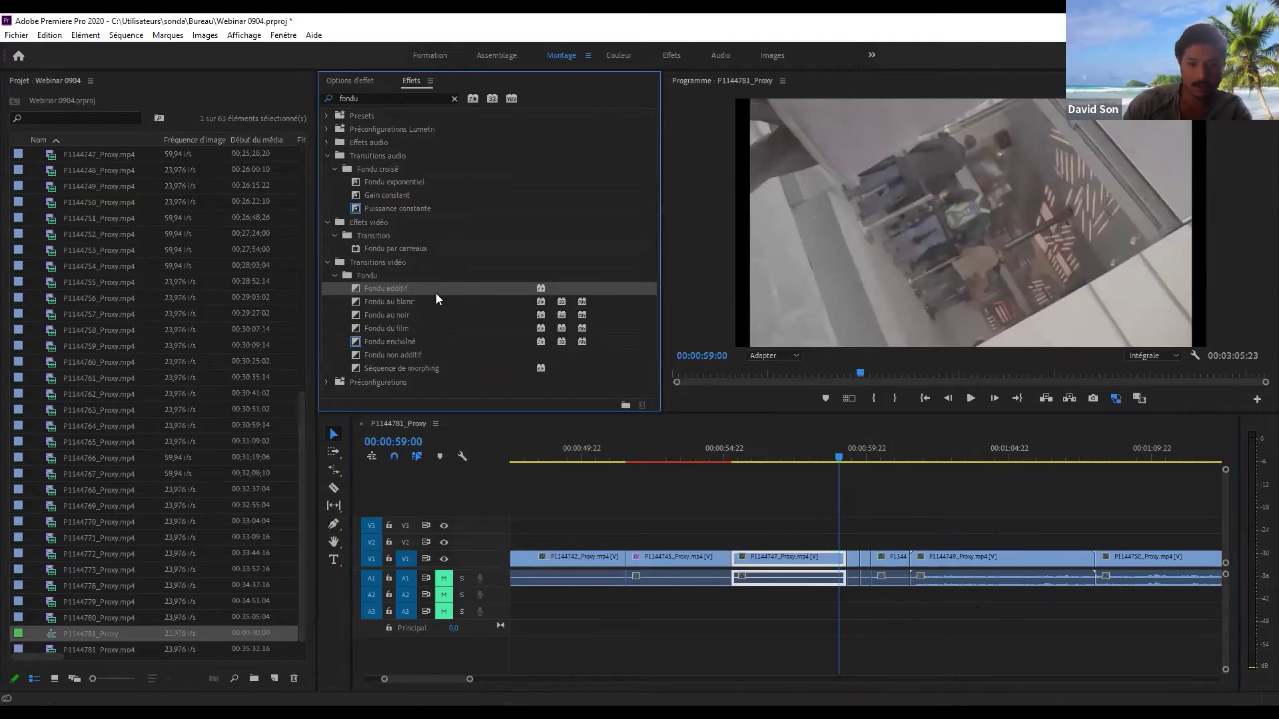
{"action": "left_click_drag", "start_coordinate": [436, 293], "coordinate": [860, 557]}
{"action": "key", "text": "space"}
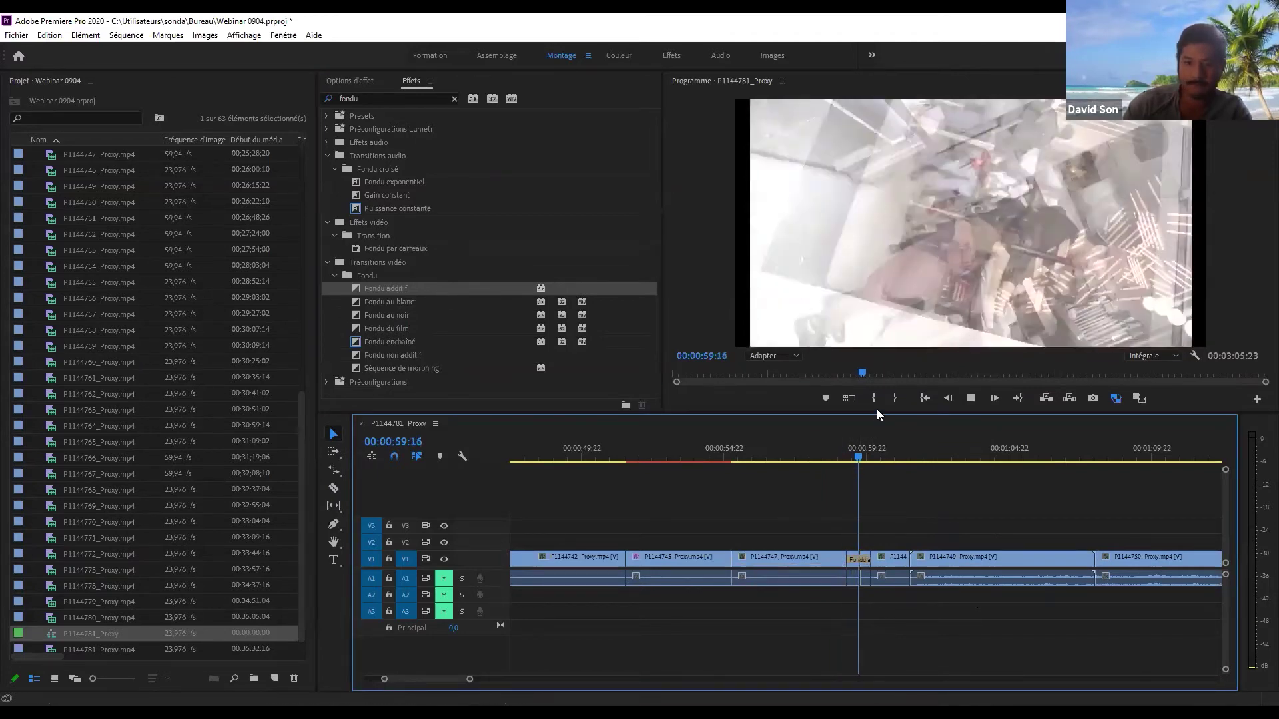
{"action": "key", "text": "space"}
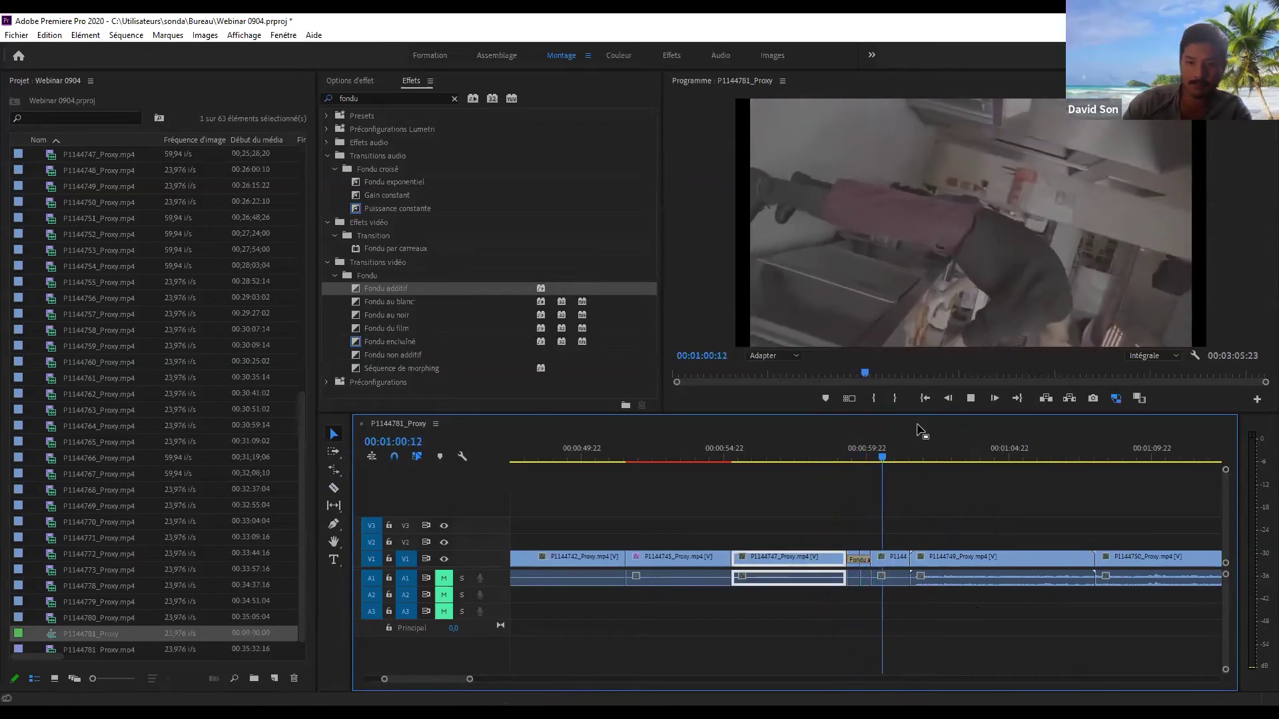
{"action": "key", "text": "space"}
{"action": "left_click_drag", "start_coordinate": [916, 440], "coordinate": [823, 458]}
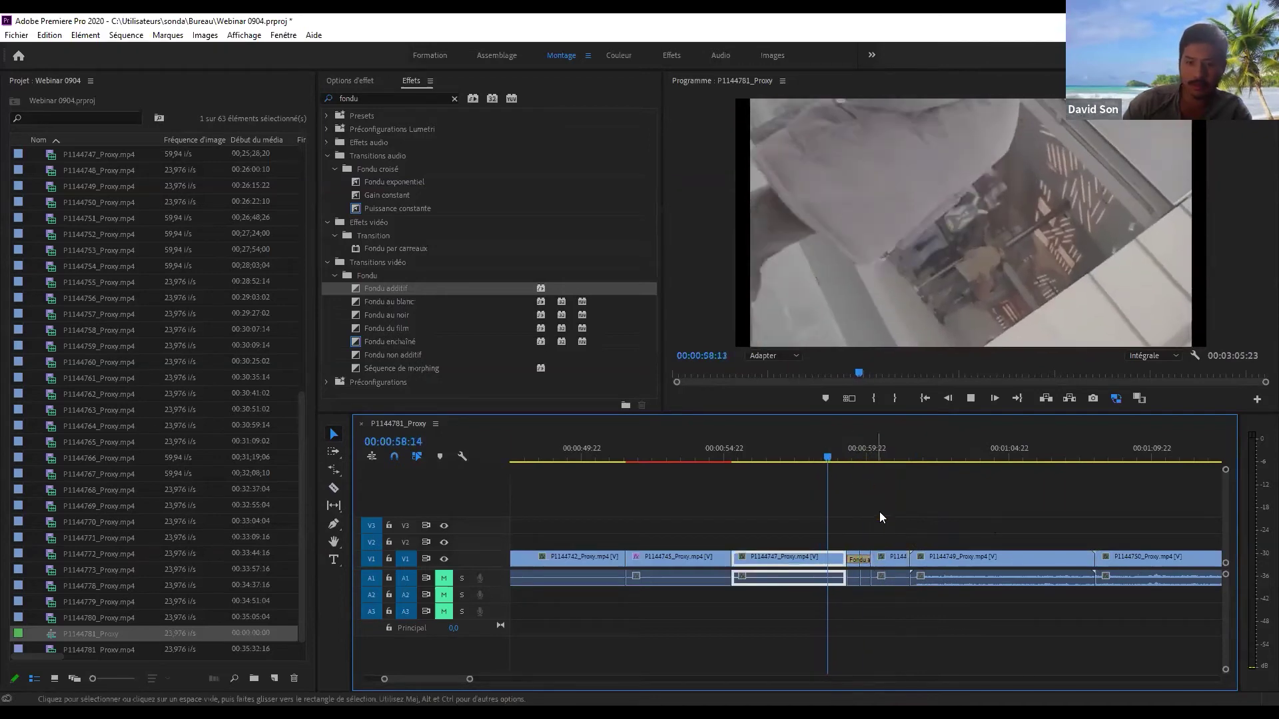
{"action": "key", "text": "space"}
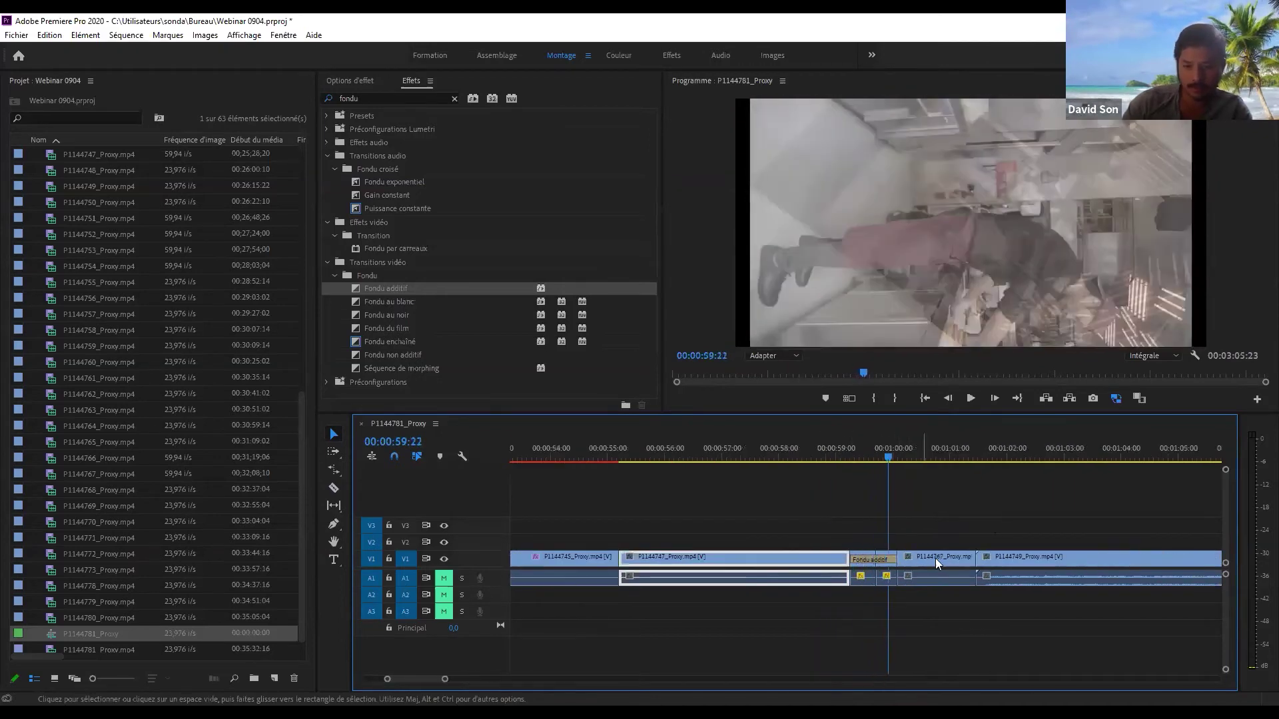
{"action": "key", "text": "space"}
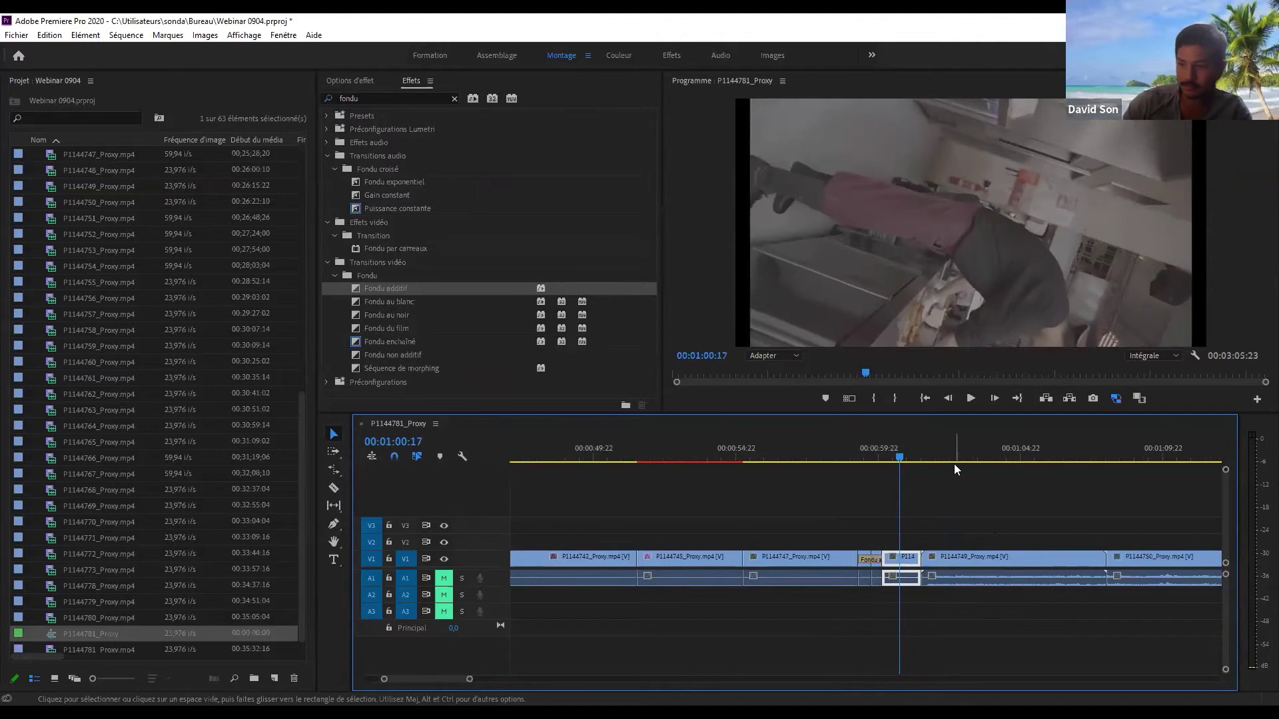
- Play past the transition and ripple-trim about two seconds off the start of P1144749_Proxy
{"action": "mouse_move", "coordinate": [921, 453]}
{"action": "left_mouse_down"}
{"action": "mouse_move", "coordinate": [961, 458]}
{"action": "mouse_move", "coordinate": [902, 462]}
{"action": "left_mouse_up"}
{"action": "key", "text": "space"}
{"action": "key", "text": "minus"}
{"action": "key", "text": "minus"}
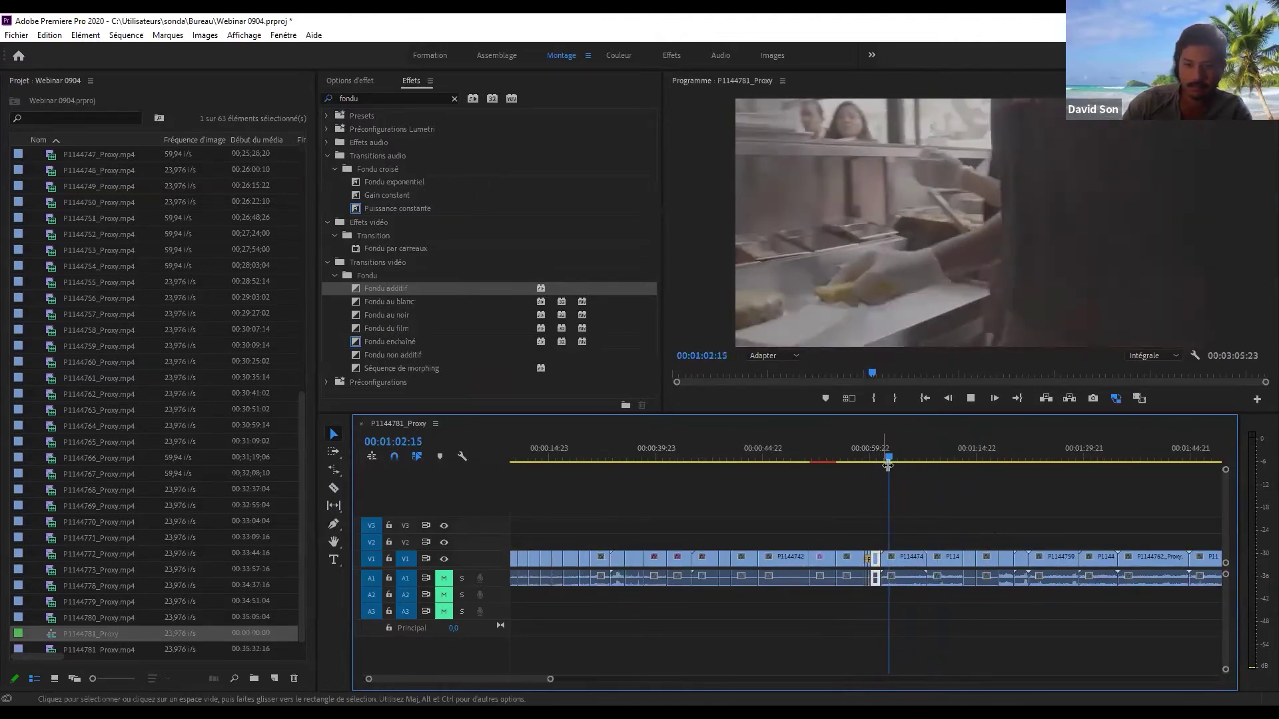
{"action": "key", "text": "q"}
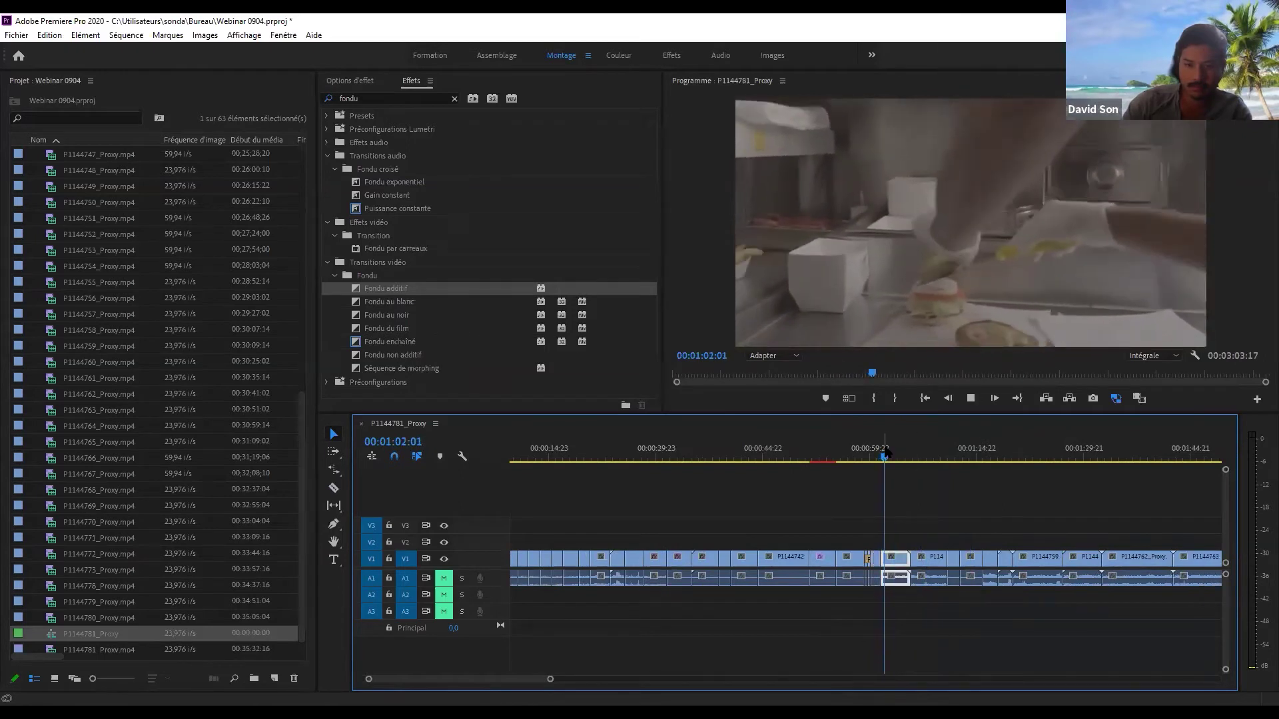
- Play through the following clips, ripple-trim the start of P1144753_Proxy at 00:01:10:19, and stop at 00:01:11:21
{"action": "key", "text": "space"}
{"action": "left_click_drag", "start_coordinate": [902, 449], "coordinate": [953, 472]}
{"action": "key", "text": "space"}
{"action": "key", "text": "equal"}
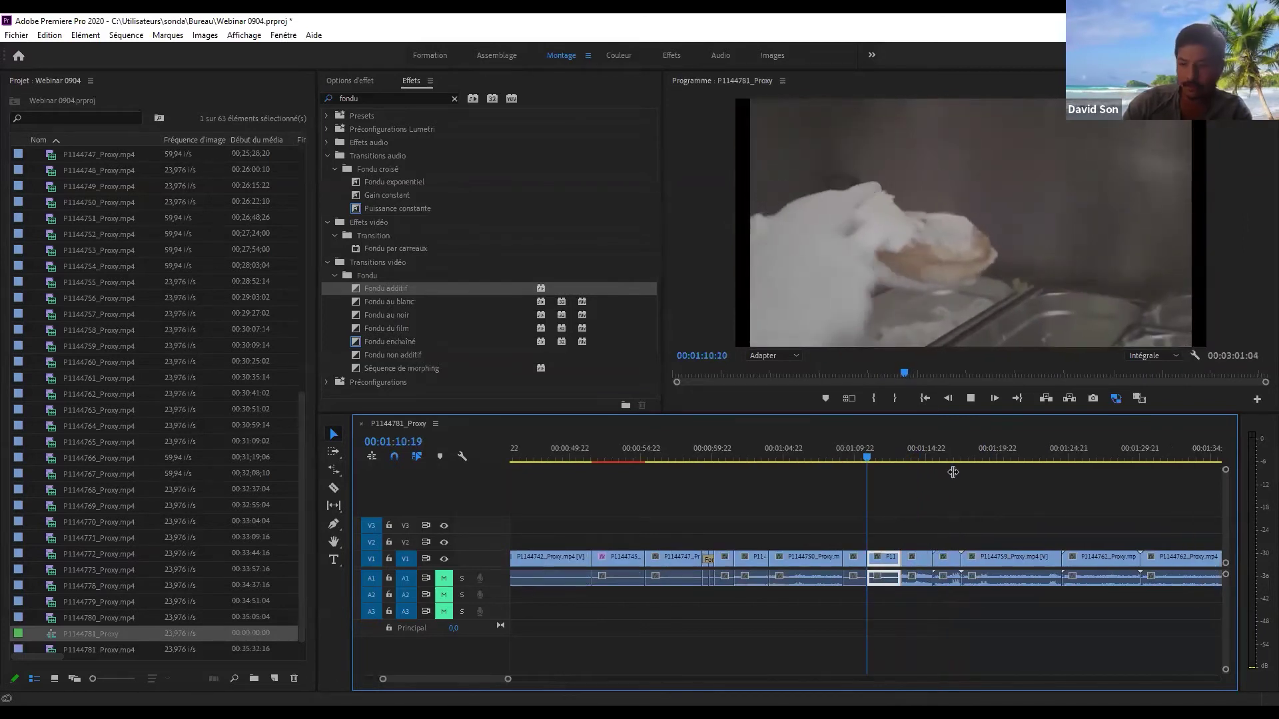
{"action": "key", "text": "space"}
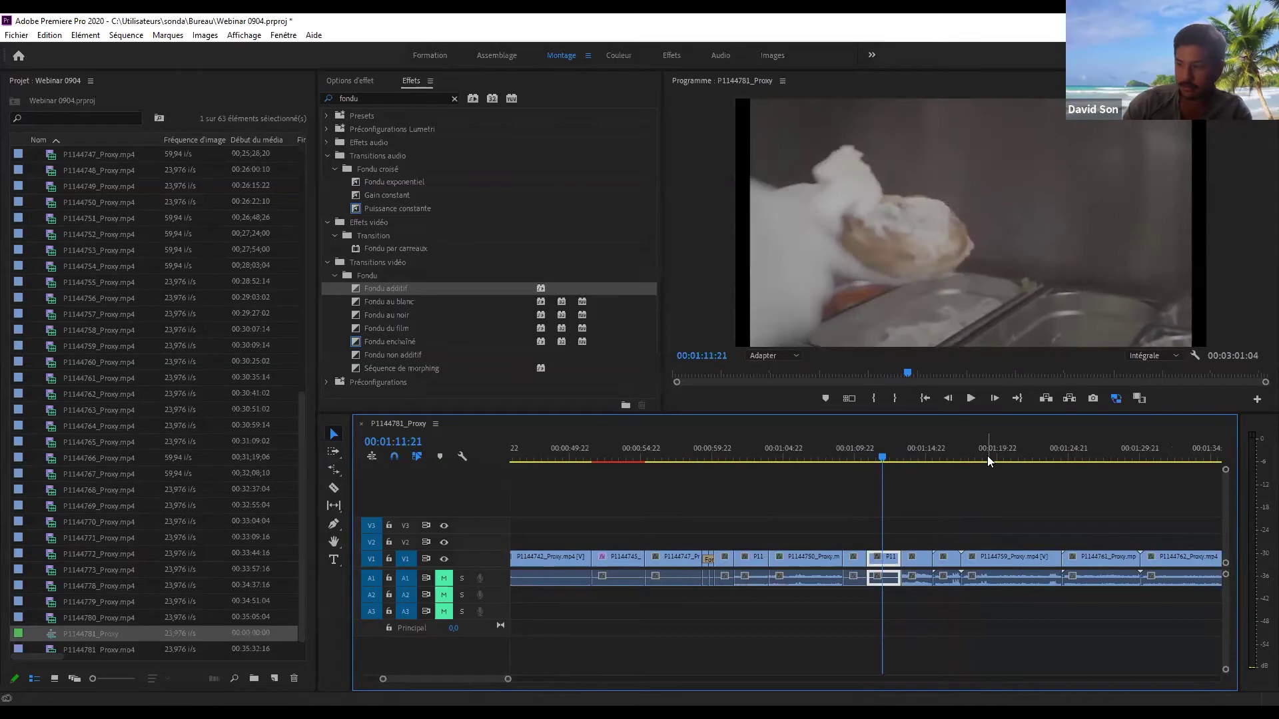
{"action": "key", "text": "equal"}
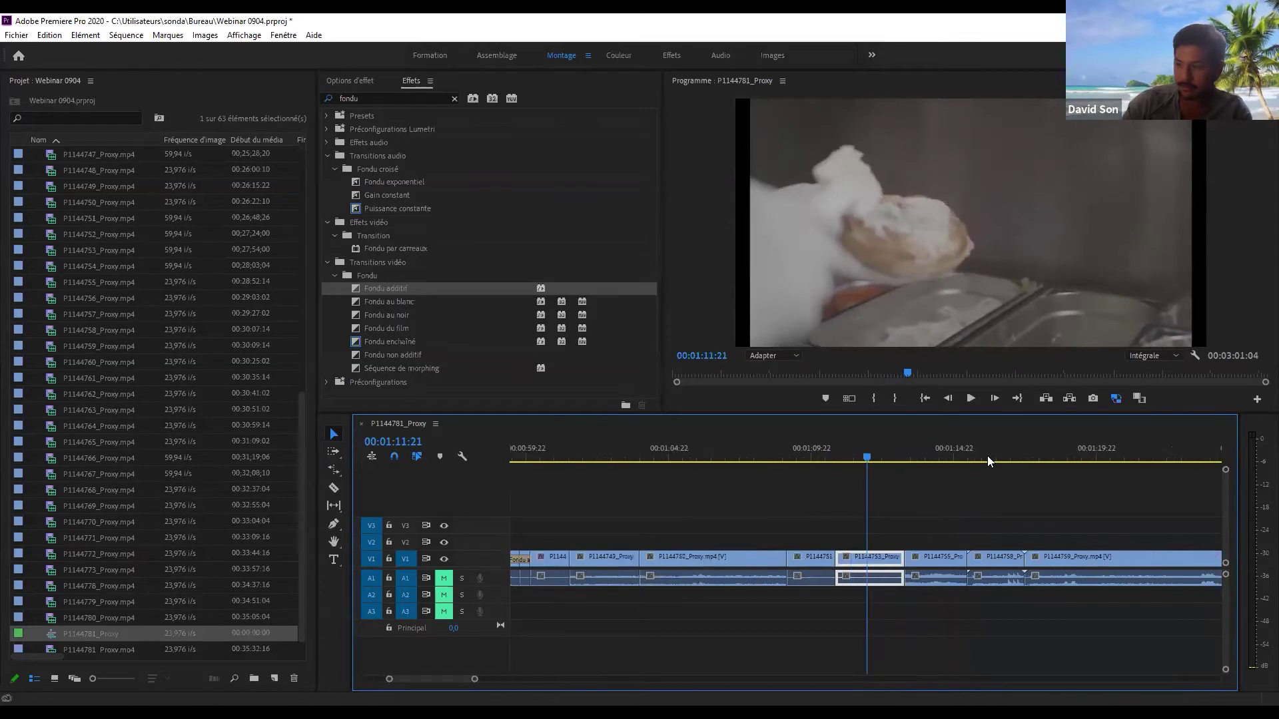
- Inspect the Vitesse/Durée settings of P1144753_Proxy and close them without changes
{"action": "left_click", "coordinate": [897, 533]}
{"action": "right_click", "coordinate": [872, 565]}
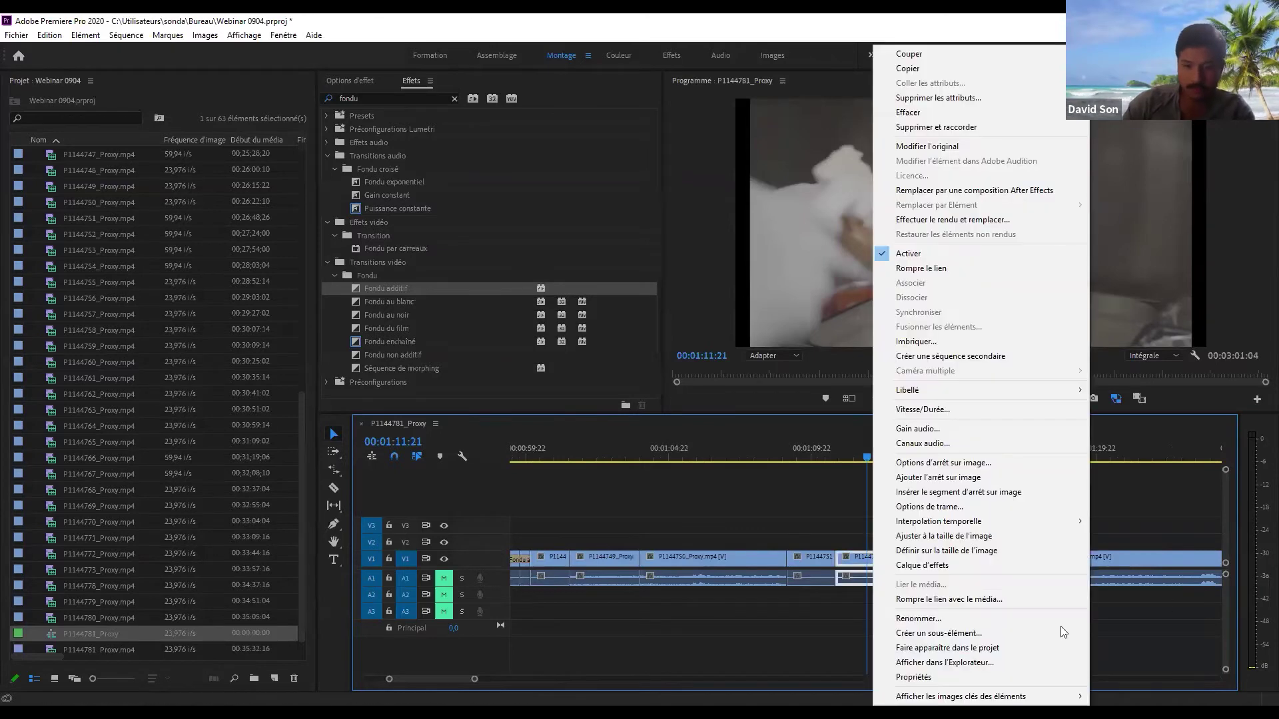
{"action": "left_click", "coordinate": [967, 409]}
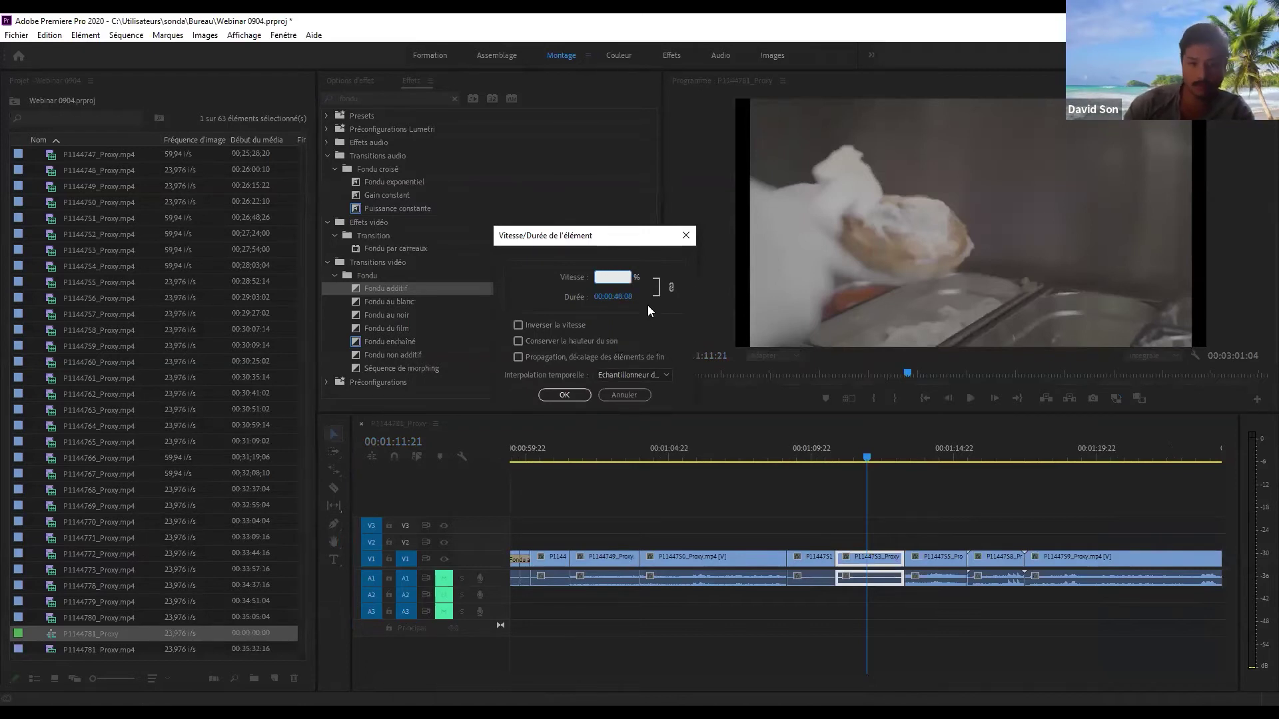
{"action": "left_click", "coordinate": [692, 237]}
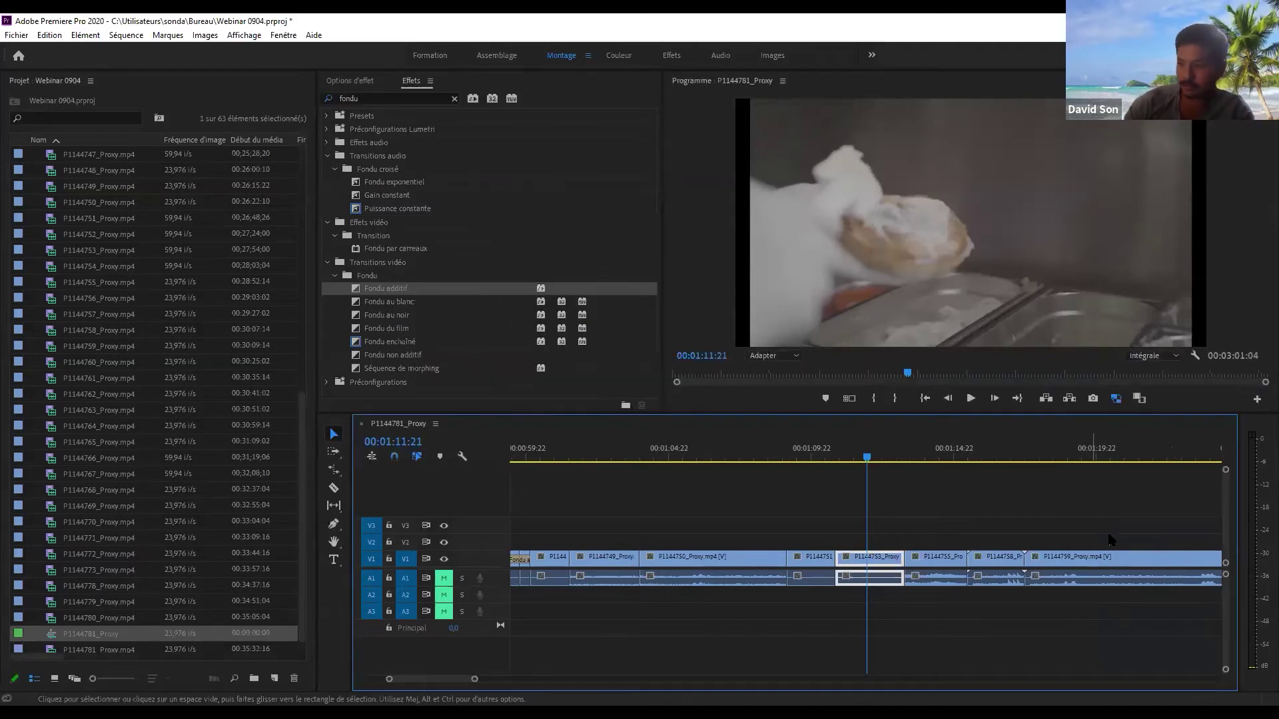
- Play on to 00:01:14:16, show the effect options, and review the adjustable parameters of the clip at 00:01:03:22
{"action": "left_click", "coordinate": [1083, 562]}
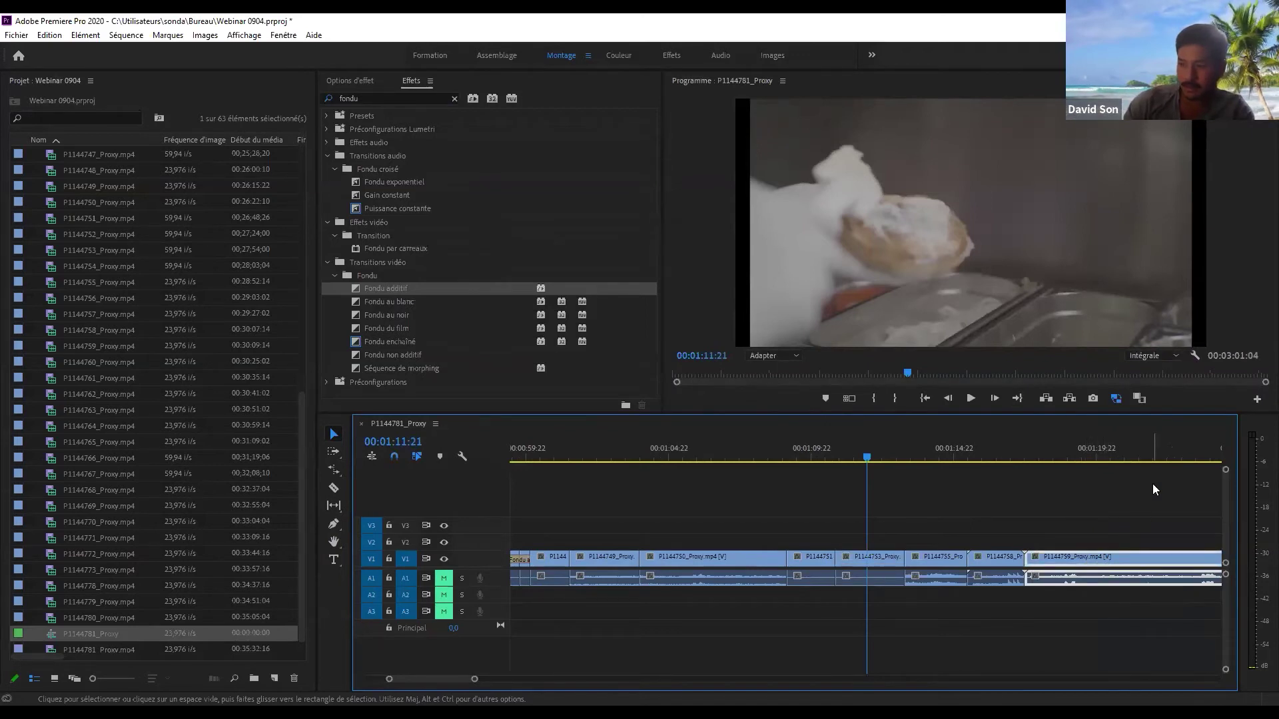
{"action": "key", "text": "minus"}
{"action": "mouse_move", "coordinate": [879, 461]}
{"action": "left_mouse_down"}
{"action": "mouse_move", "coordinate": [837, 462]}
{"action": "mouse_move", "coordinate": [875, 461]}
{"action": "left_mouse_up"}
{"action": "key", "text": "space"}
{"action": "key", "text": "minus"}
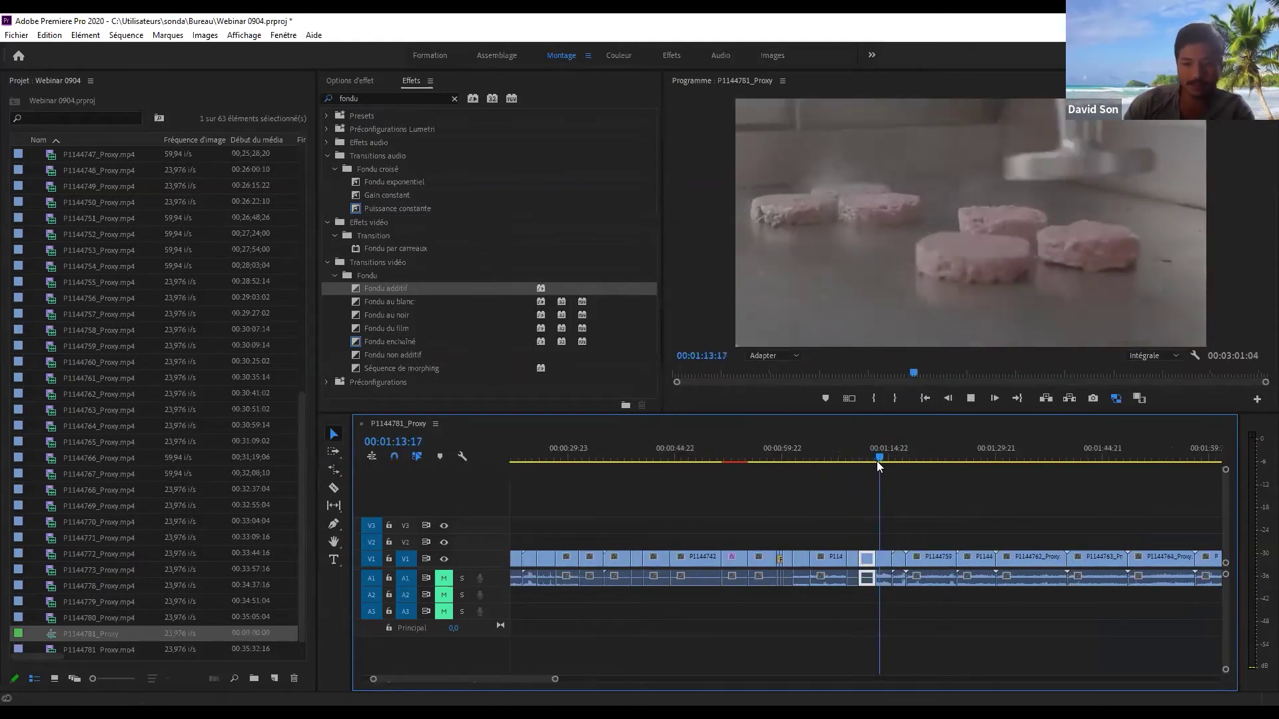
{"action": "key", "text": "space"}
{"action": "left_click", "coordinate": [345, 82]}
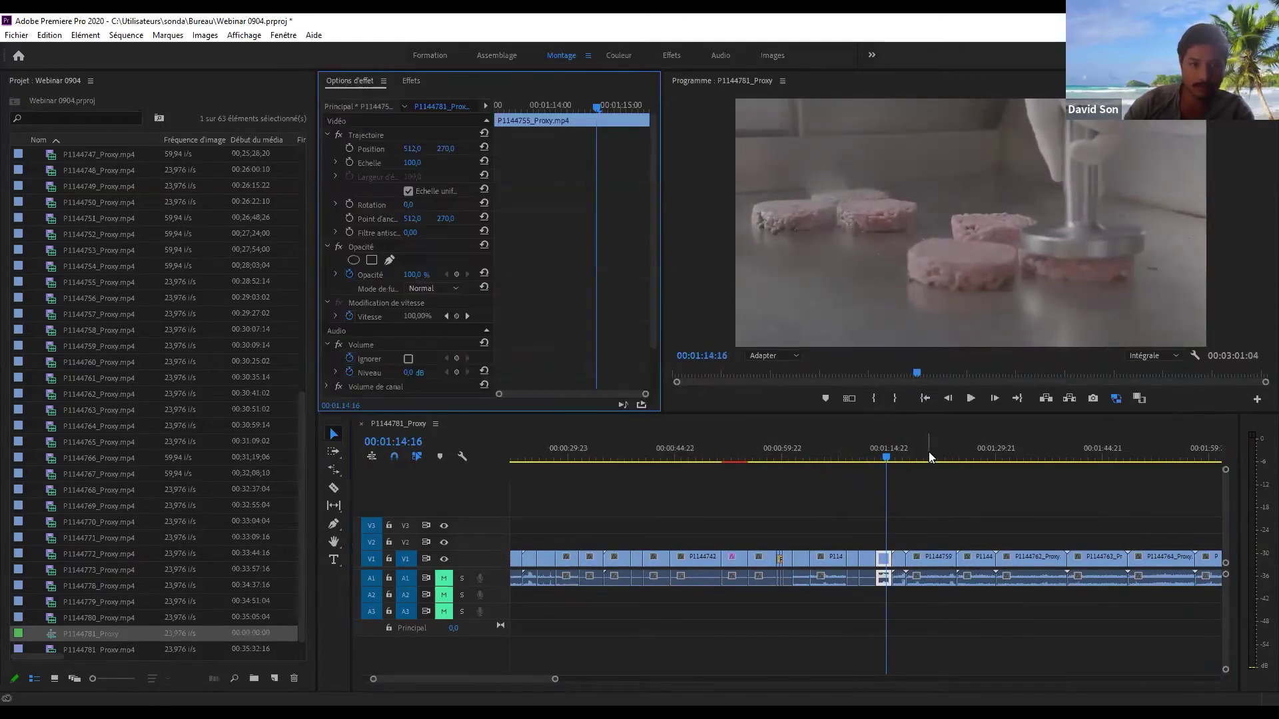
{"action": "left_click", "coordinate": [740, 459]}
{"action": "left_click_drag", "start_coordinate": [742, 478], "coordinate": [809, 457]}
{"action": "scroll", "coordinate": [573, 336], "scroll_direction": "down", "scroll_amount": 2}
{"action": "scroll", "coordinate": [570, 330], "scroll_direction": "up", "scroll_amount": 3}
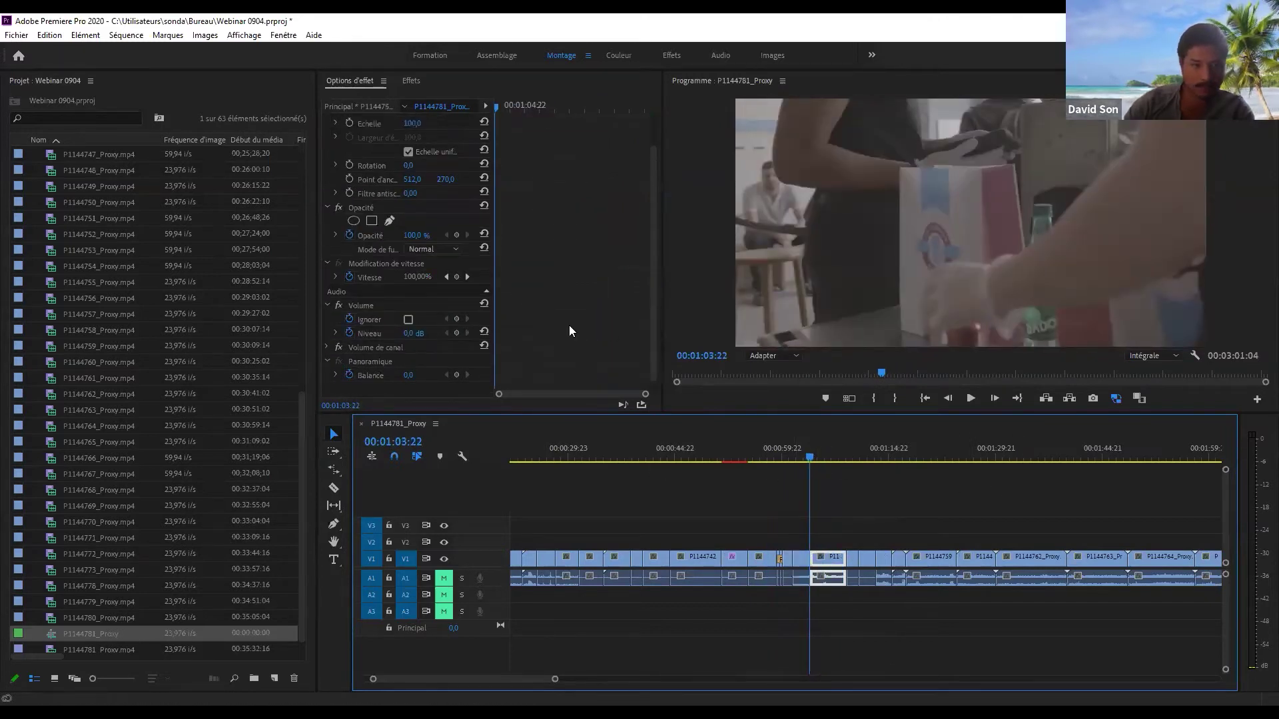
- Extend the end of P1144781_Proxy, the last clip in the sequence, to 00:03:01:12
{"action": "key", "text": "minus"}
{"action": "key", "text": "minus"}
{"action": "key", "text": "minus"}
{"action": "key", "text": "minus"}
{"action": "key", "text": "equal"}
{"action": "left_click_drag", "start_coordinate": [746, 449], "coordinate": [840, 444]}
{"action": "key", "text": "equal"}
{"action": "key", "text": "equal"}
{"action": "key", "text": "equal"}
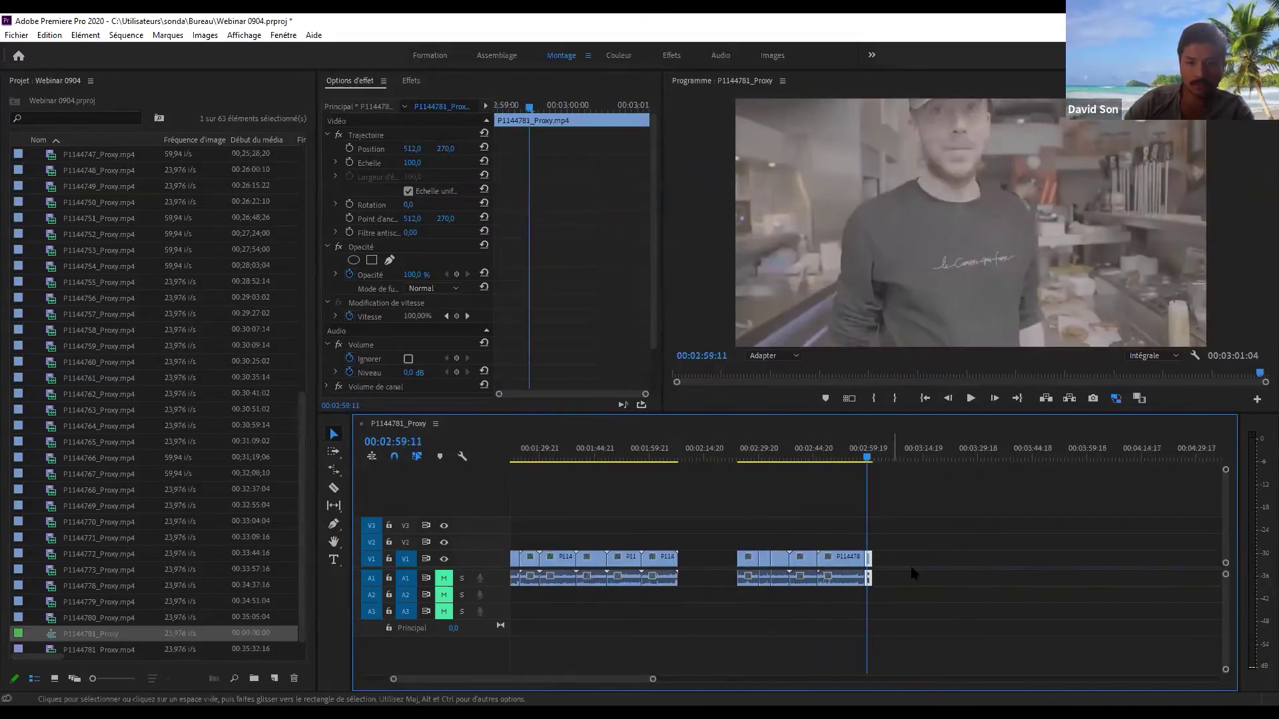
{"action": "left_click_drag", "start_coordinate": [914, 558], "coordinate": [935, 559]}
- Add an Opacité keyframe at 100 % on P1144781_Proxy at 00:03:00:18
{"action": "mouse_move", "coordinate": [913, 448]}
{"action": "left_mouse_down"}
{"action": "mouse_move", "coordinate": [930, 449]}
{"action": "mouse_move", "coordinate": [904, 448]}
{"action": "left_mouse_up"}
{"action": "key", "text": "w"}
{"action": "scroll", "coordinate": [545, 291], "scroll_direction": "down", "scroll_amount": 2}
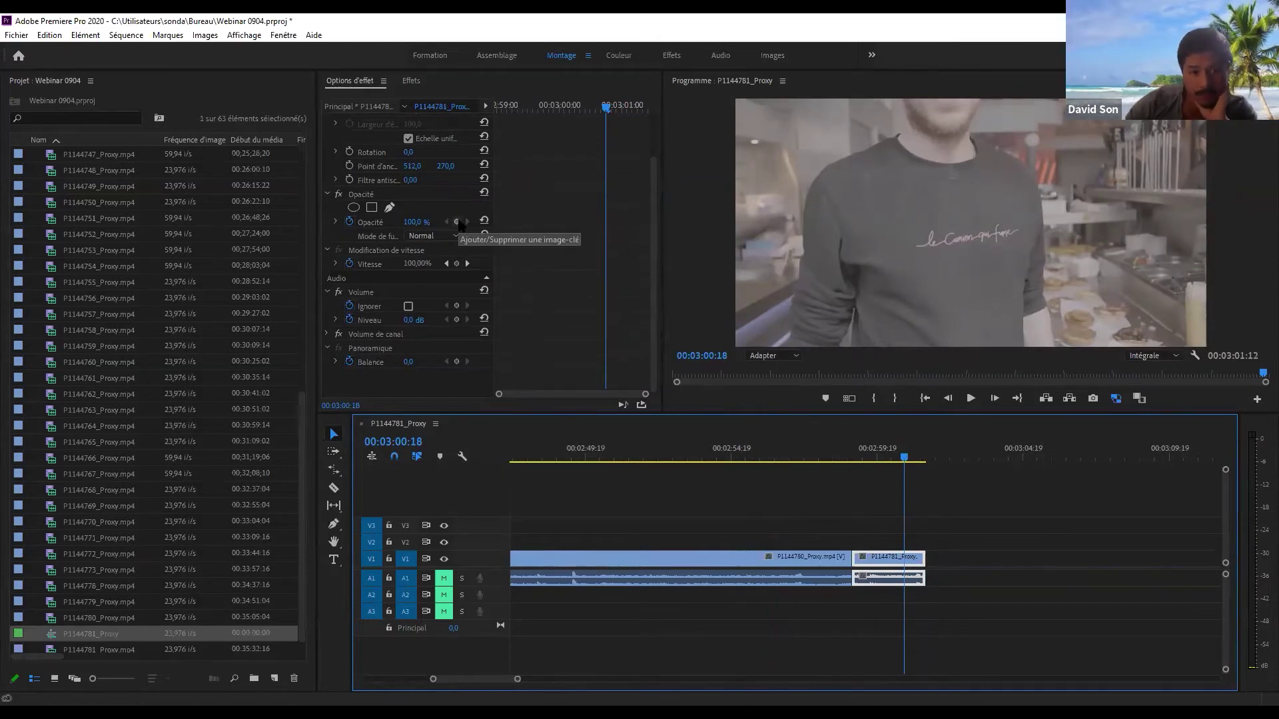
{"action": "scroll", "coordinate": [464, 188], "scroll_direction": "up", "scroll_amount": 2}
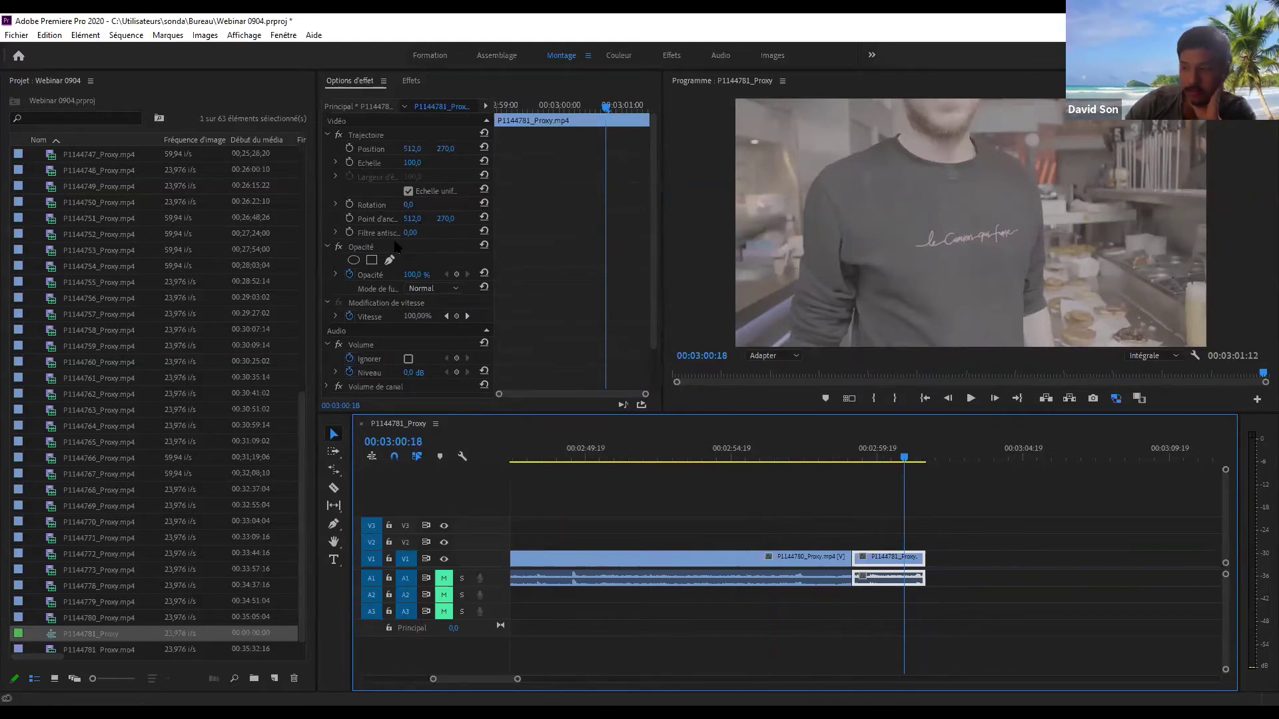
{"action": "scroll", "coordinate": [564, 238], "scroll_direction": "down", "scroll_amount": 2}
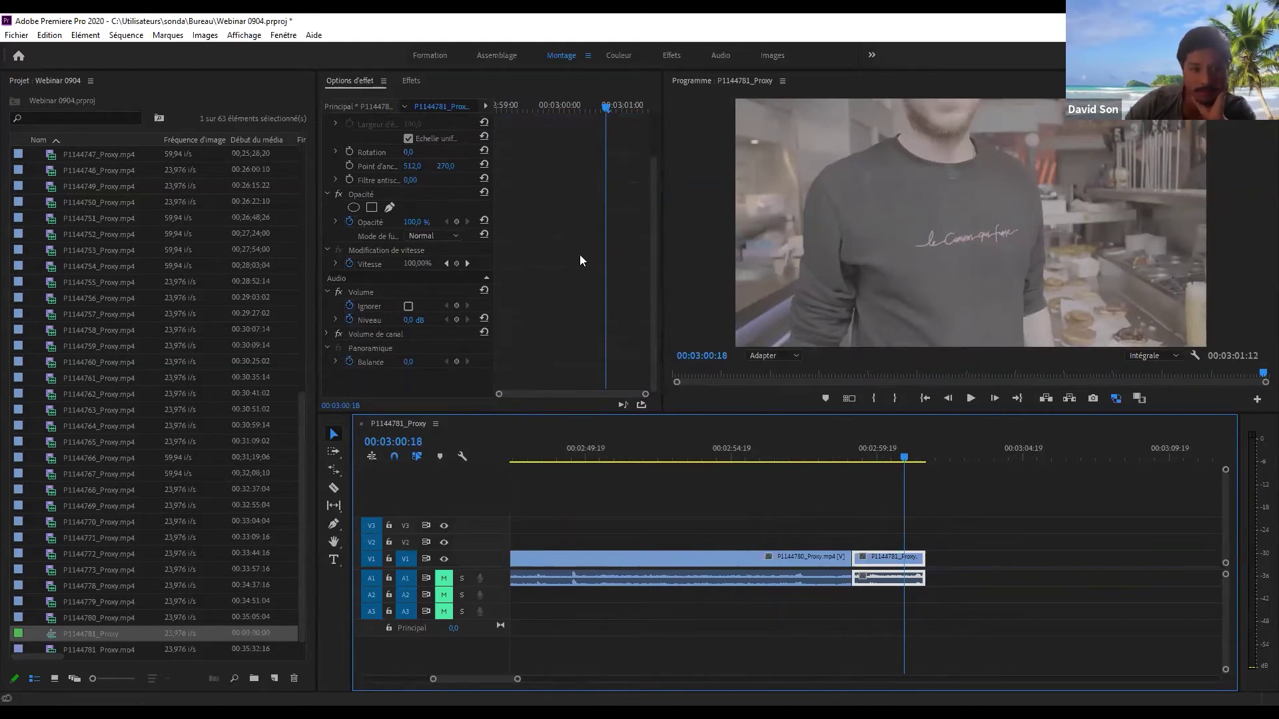
{"action": "left_click", "coordinate": [456, 221]}
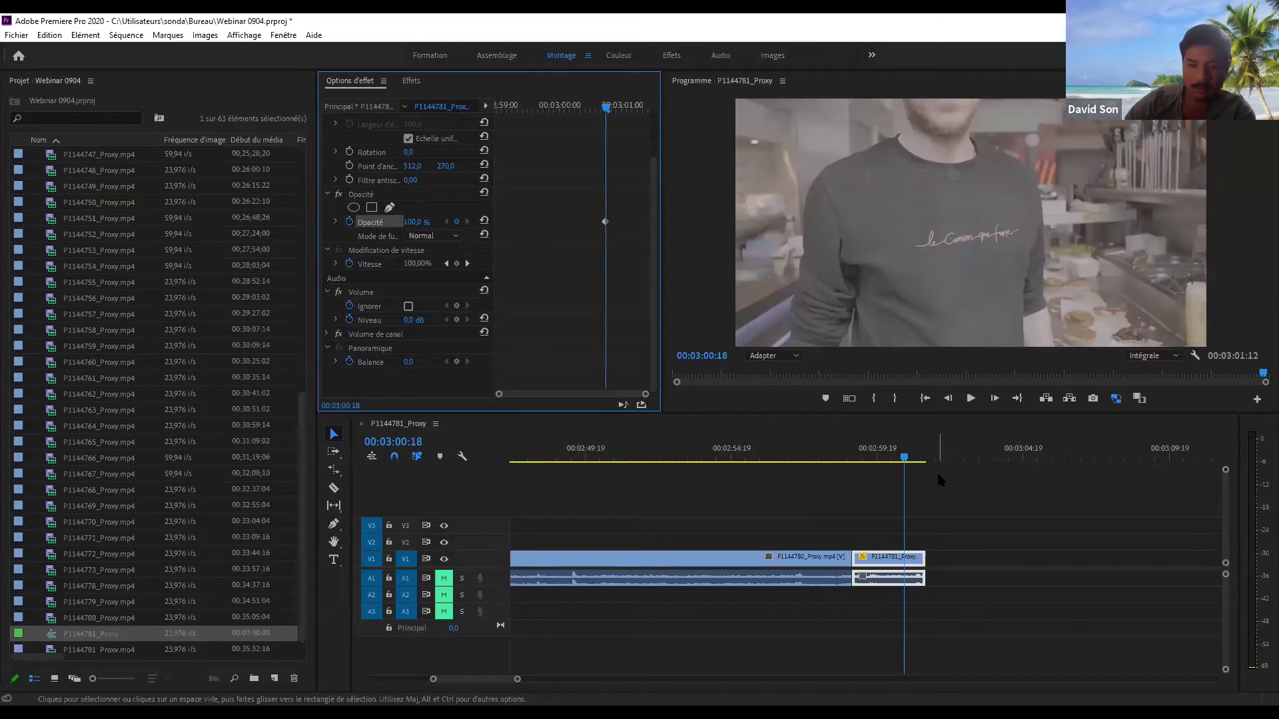
- Set the Opacité of P1144781_Proxy to 0 % at the clip's end, 00:03:01:12, to create a fade to black
{"action": "left_click", "coordinate": [966, 517]}
{"action": "key", "text": "d"}
{"action": "key", "text": "space"}
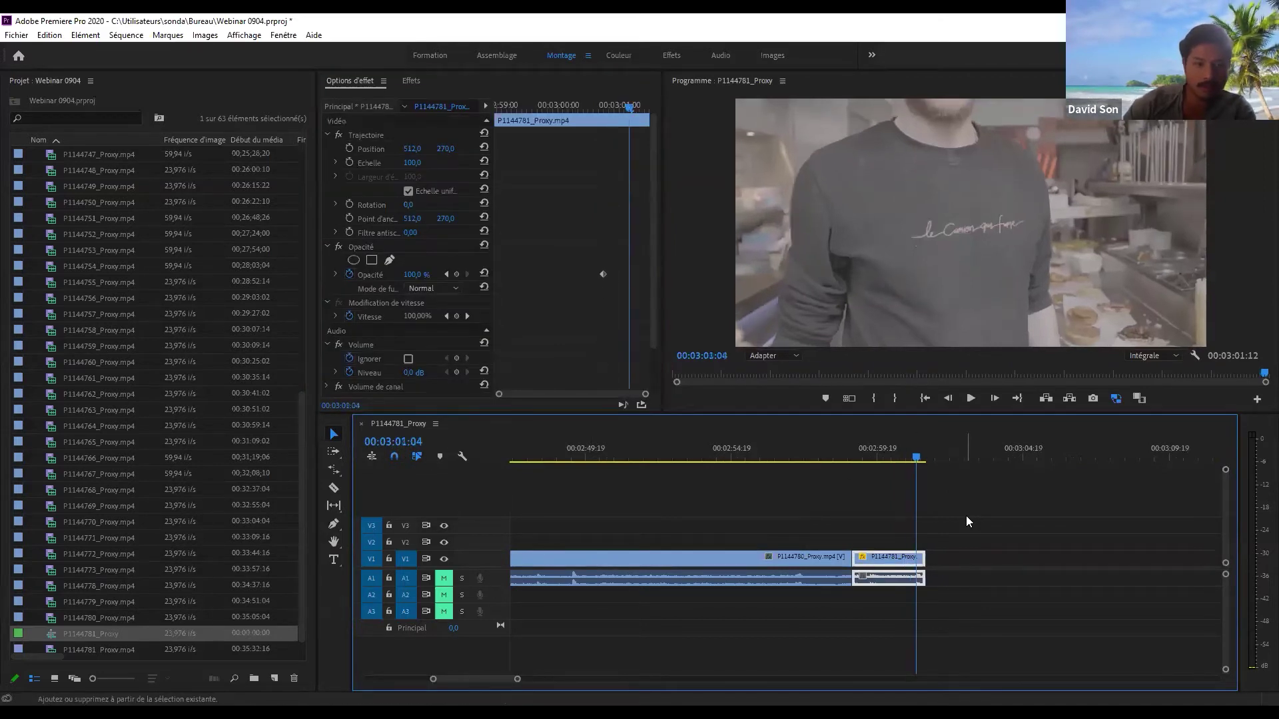
{"action": "key", "text": "shift+Left"}
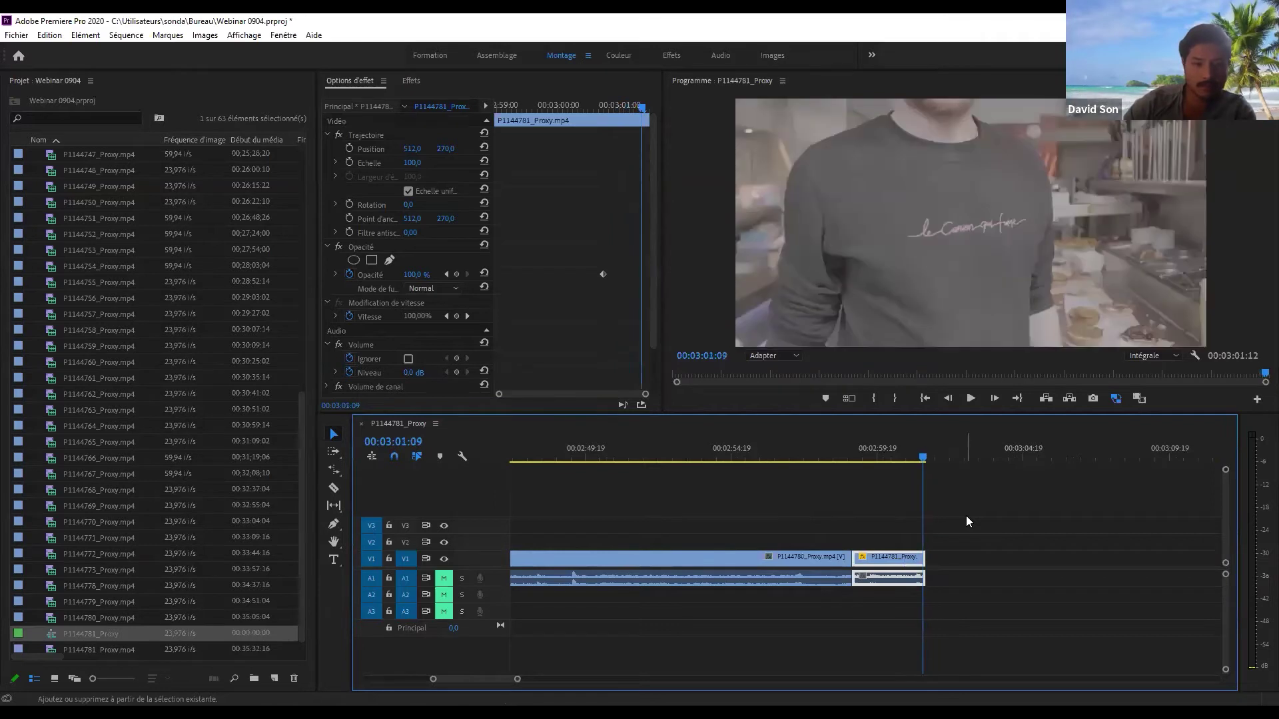
{"action": "key", "text": "equal"}
{"action": "key", "text": "equal"}
{"action": "key", "text": "equal"}
{"action": "key", "text": "equal"}
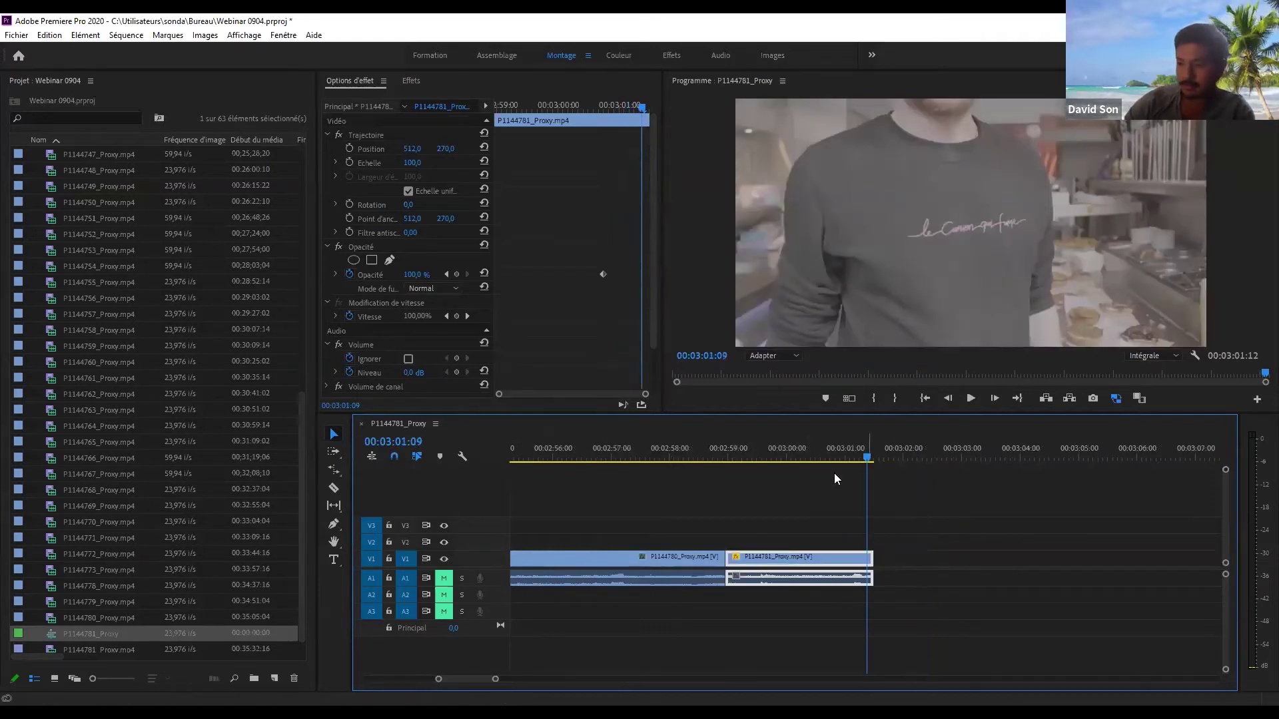
{"action": "left_click", "coordinate": [923, 449]}
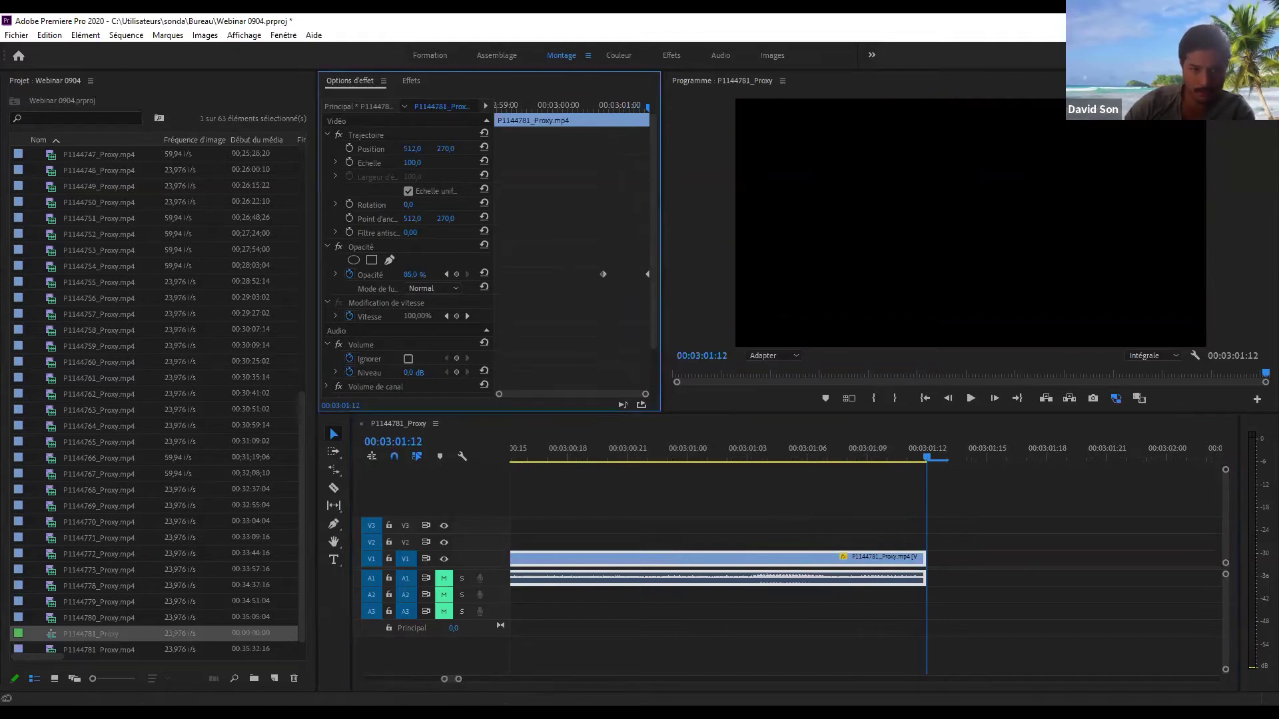
{"action": "left_click", "coordinate": [1079, 548]}
{"action": "key", "text": "minus"}
{"action": "key", "text": "minus"}
{"action": "left_click", "coordinate": [806, 558]}
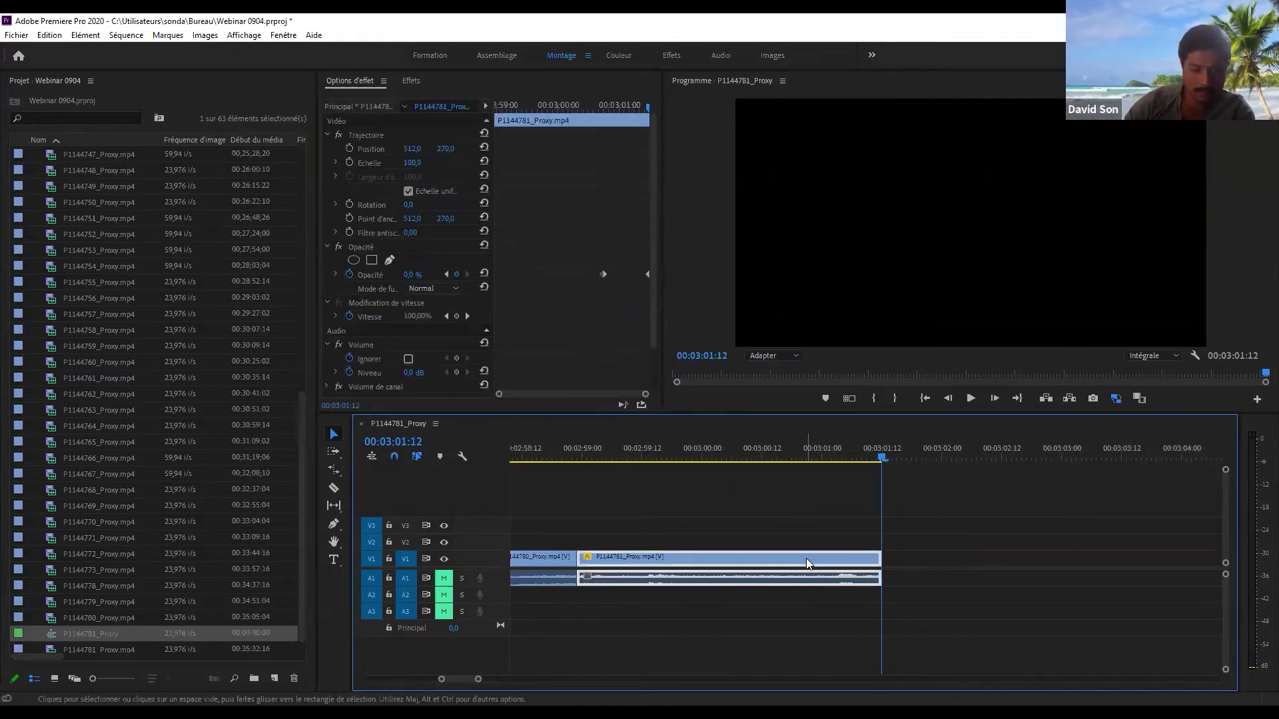
- Preview the fade-out and move its starting Opacité keyframe back to 00:02:59:20
{"action": "left_click", "coordinate": [604, 106]}
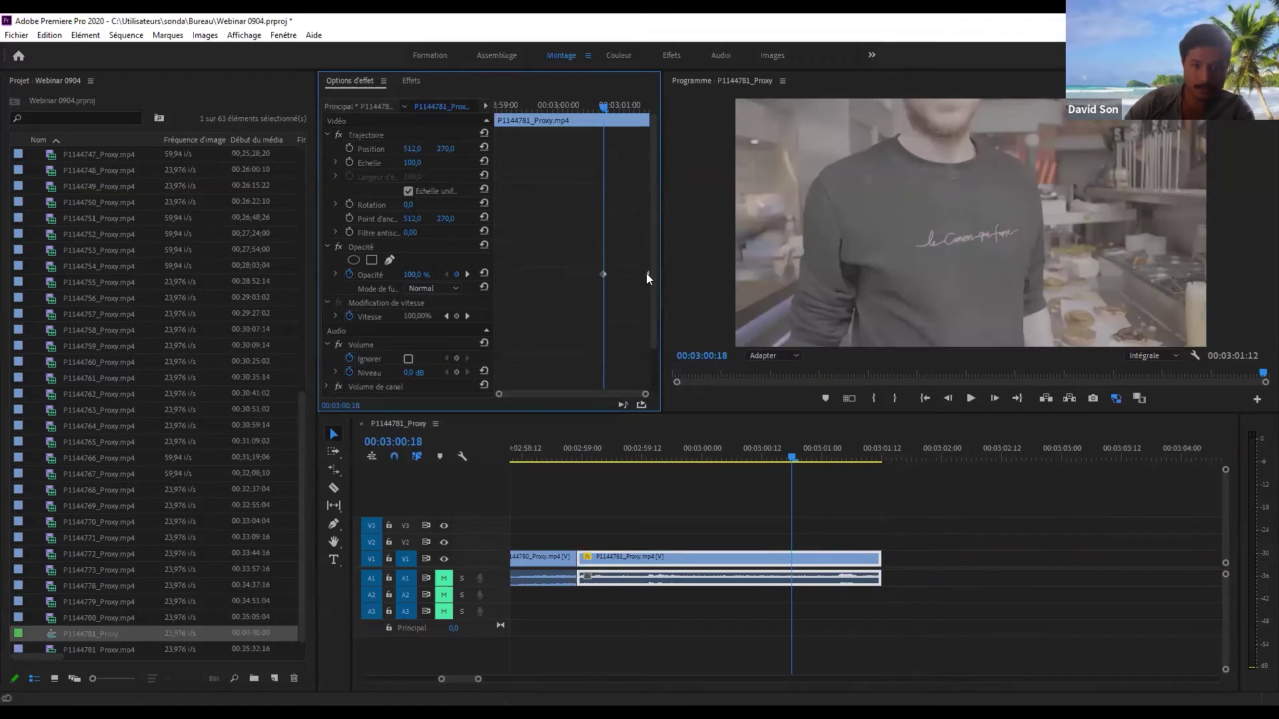
{"action": "key", "text": "space"}
{"action": "left_click", "coordinate": [813, 460]}
{"action": "left_click_drag", "start_coordinate": [812, 464], "coordinate": [681, 480]}
{"action": "left_click_drag", "start_coordinate": [604, 277], "coordinate": [547, 280]}
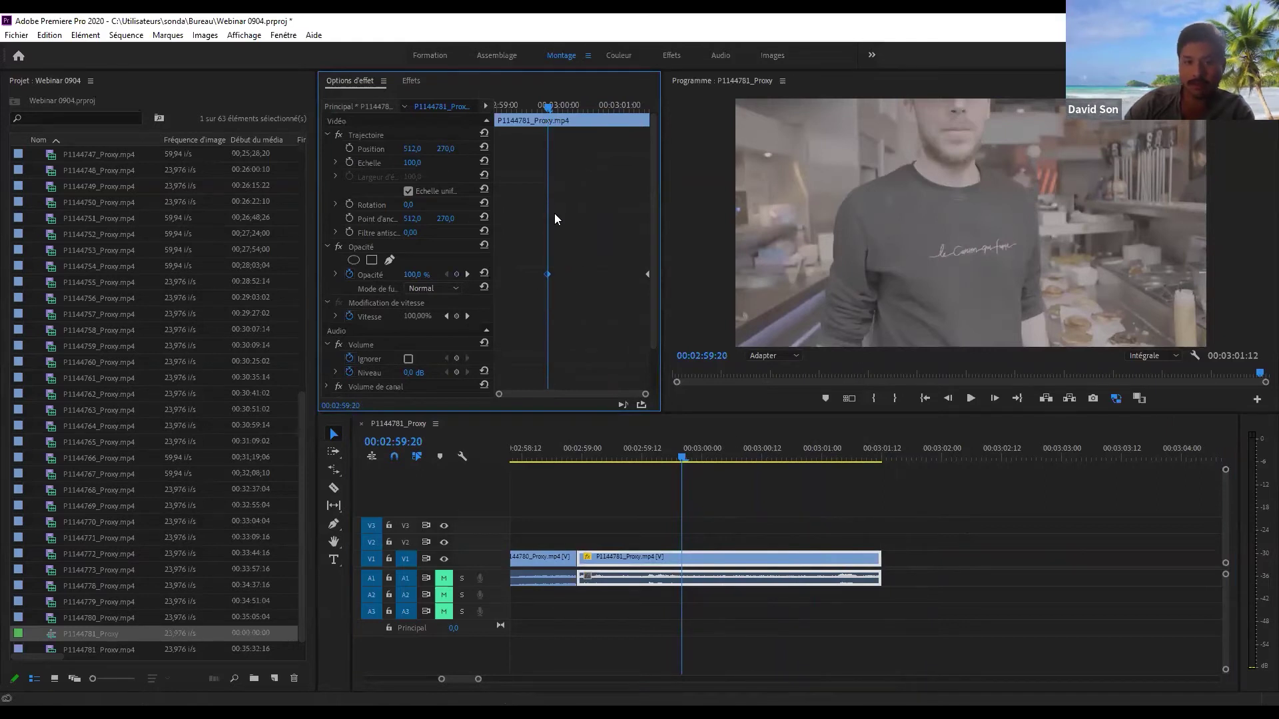
- Play back the lengthened fade-out on P1144781_Proxy and scrub through it
{"action": "key", "text": "space"}
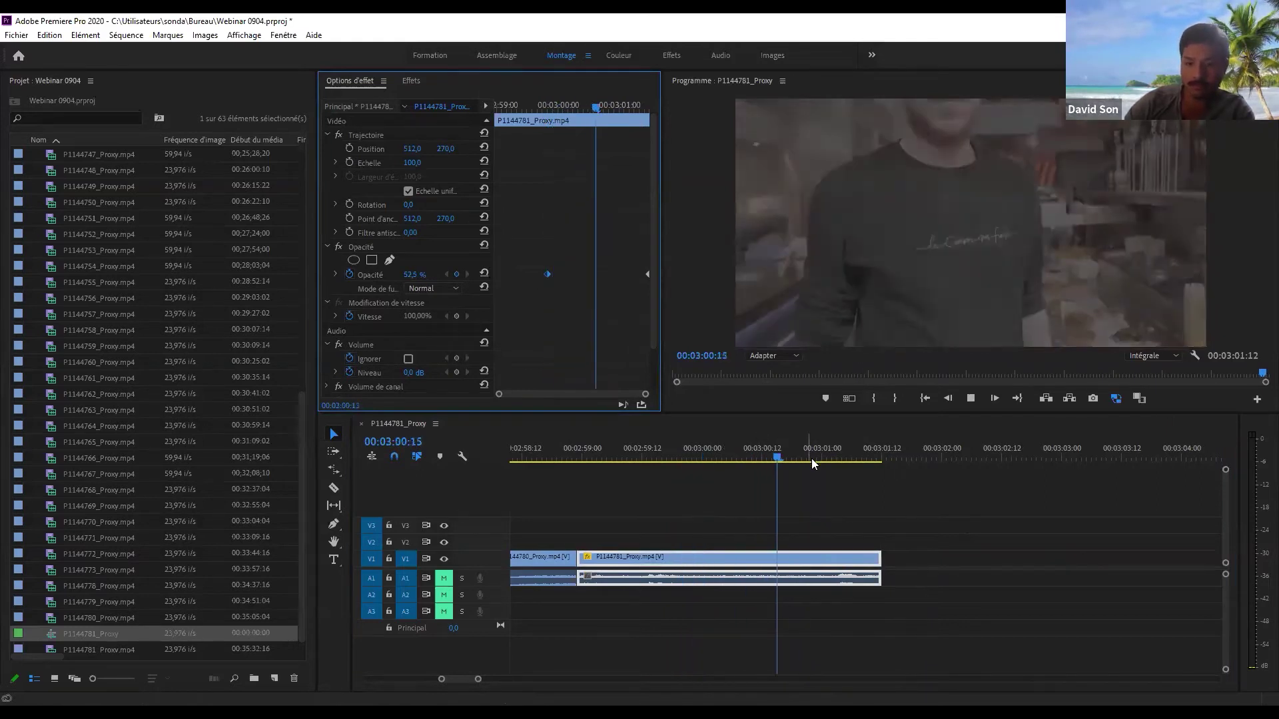
{"action": "left_click", "coordinate": [638, 461]}
{"action": "key", "text": "space"}
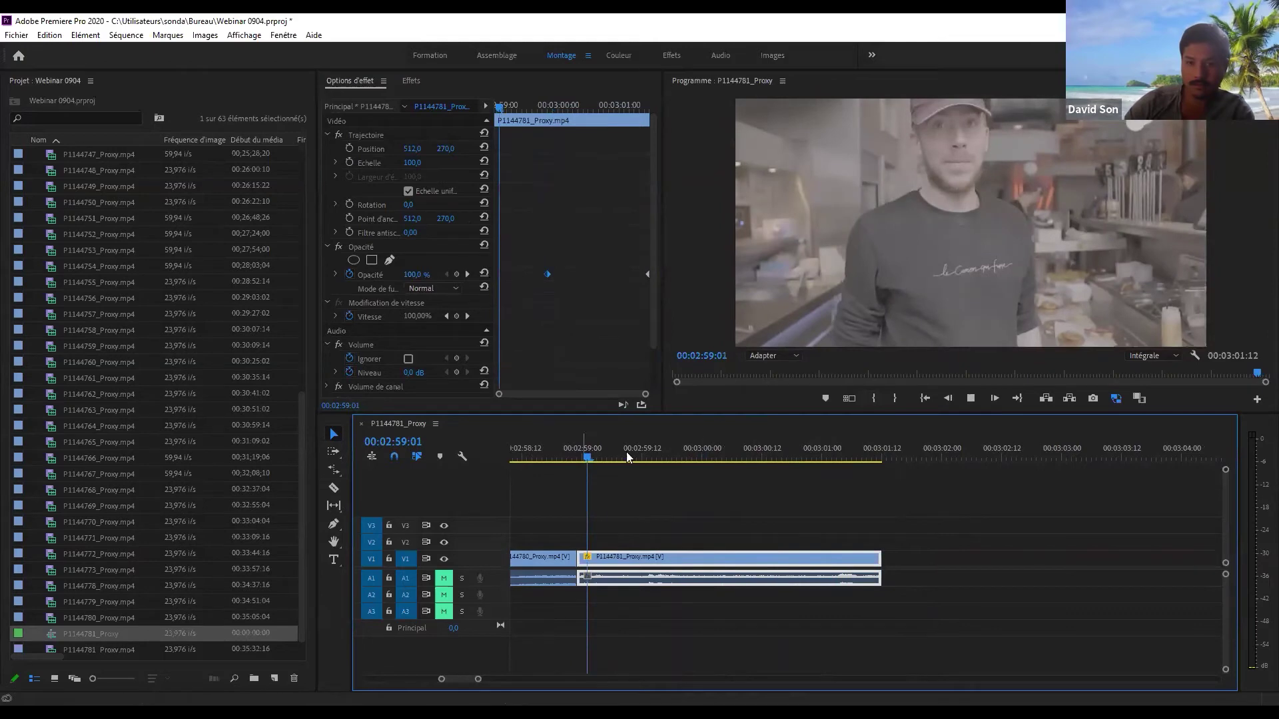
{"action": "left_click_drag", "start_coordinate": [816, 456], "coordinate": [509, 462]}
- Close the empty gap after the P1144765_Proxy clip at 00:02:06:14 with a ripple delete
{"action": "key", "text": "minus"}
{"action": "key", "text": "minus"}
{"action": "key", "text": "minus"}
{"action": "key", "text": "minus"}
{"action": "key", "text": "minus"}
{"action": "key", "text": "minus"}
{"action": "left_click", "coordinate": [747, 461]}
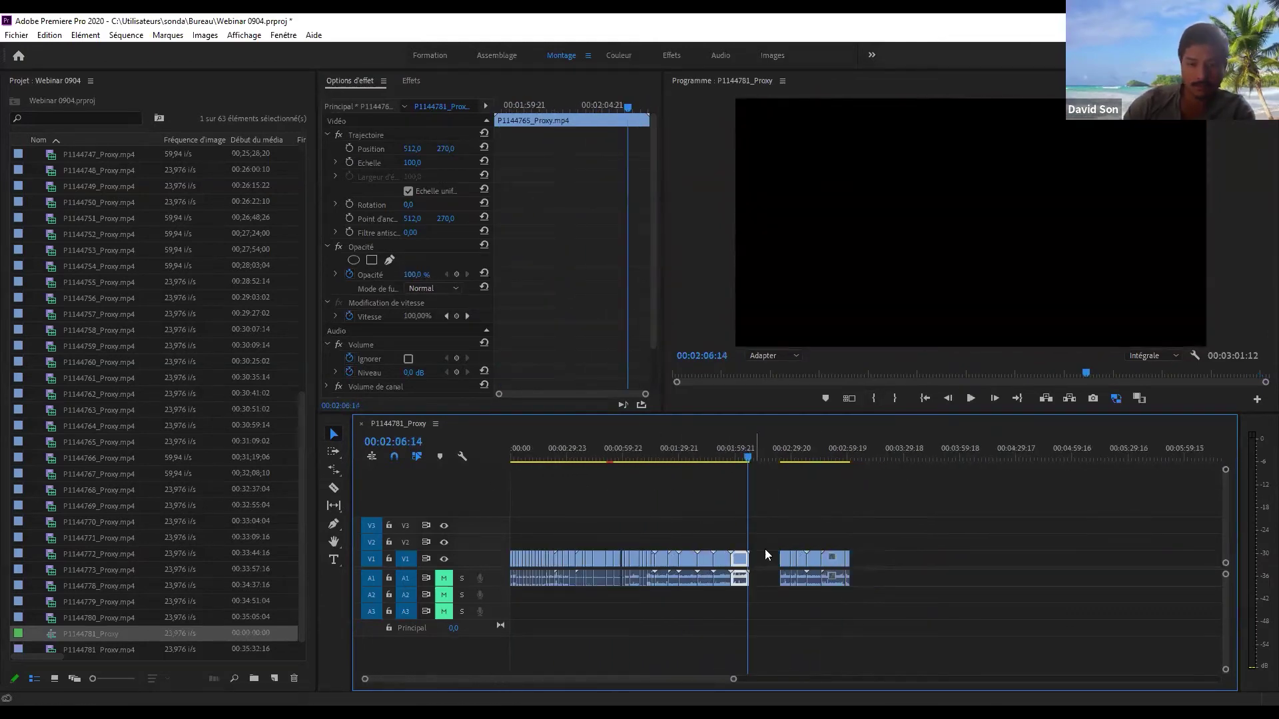
{"action": "left_click", "coordinate": [765, 556]}
{"action": "key", "text": "Delete"}
- Return to the start of the sequence, play the opening frames, and stop at 00:00:00:16
{"action": "left_click_drag", "start_coordinate": [766, 462], "coordinate": [421, 481]}
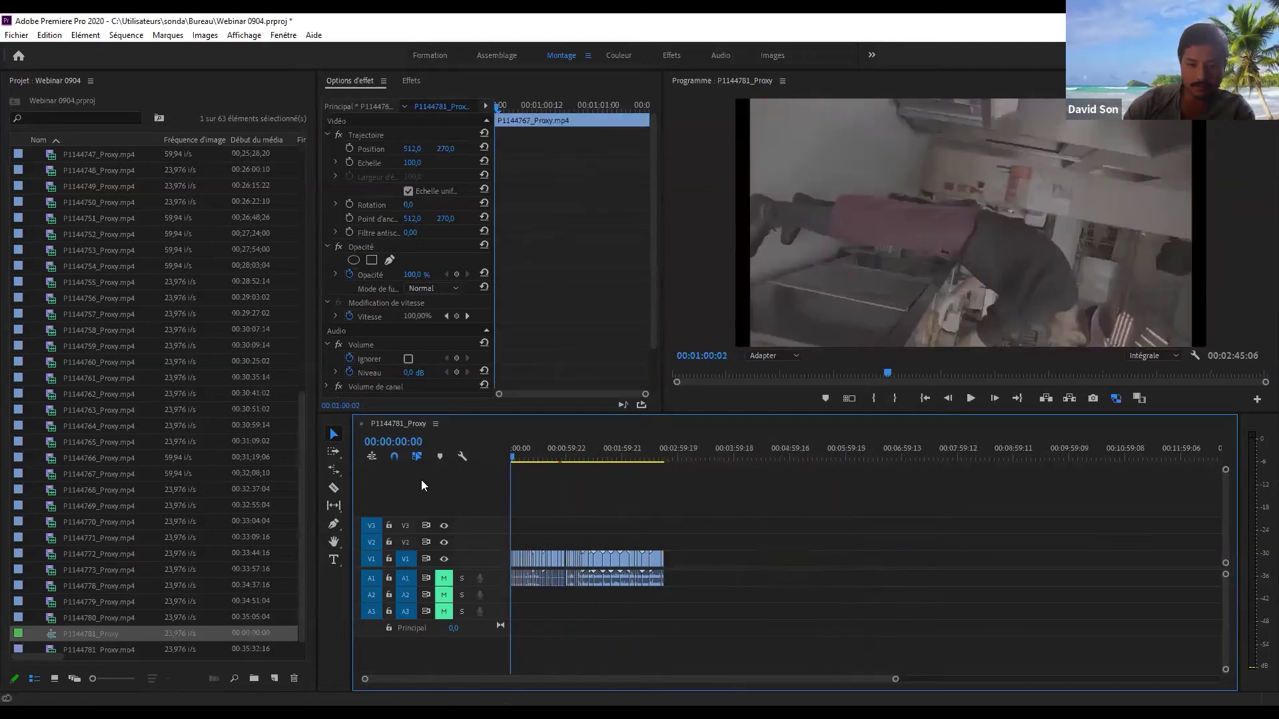
{"action": "key", "text": "space"}
{"action": "key", "text": "equal"}
{"action": "key", "text": "equal"}
{"action": "key", "text": "space"}
{"action": "key", "text": "minus"}
{"action": "left_click", "coordinate": [740, 505]}
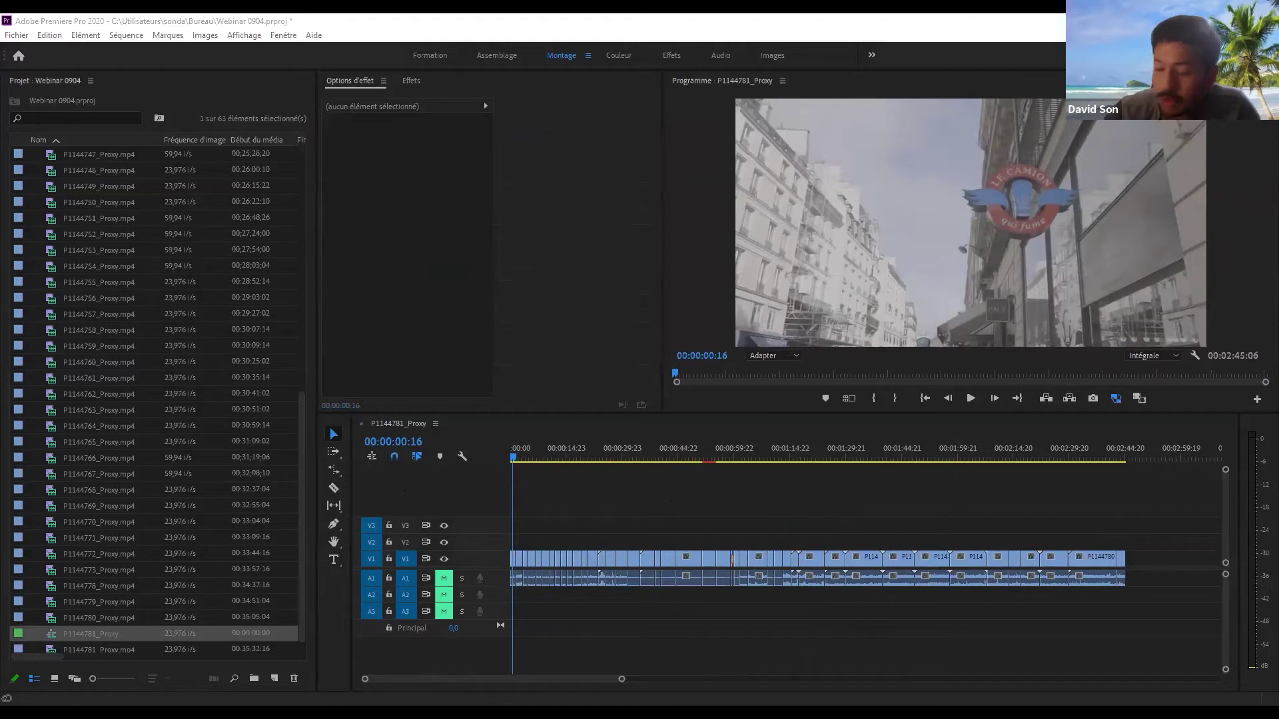
- Try enabling Rotation keyframes on P1144781_Proxy at the point where its fade-out begins
{"action": "left_click", "coordinate": [1116, 457]}
{"action": "key", "text": "equal"}
{"action": "key", "text": "equal"}
{"action": "key", "text": "equal"}
{"action": "key", "text": "equal"}
{"action": "left_click_drag", "start_coordinate": [868, 457], "coordinate": [863, 463]}
{"action": "left_click", "coordinate": [349, 204]}
- Add a second Rotation keyframe at the end of P1144781_Proxy, 00:02:45:06, and give it a new angle
{"action": "key", "text": "space"}
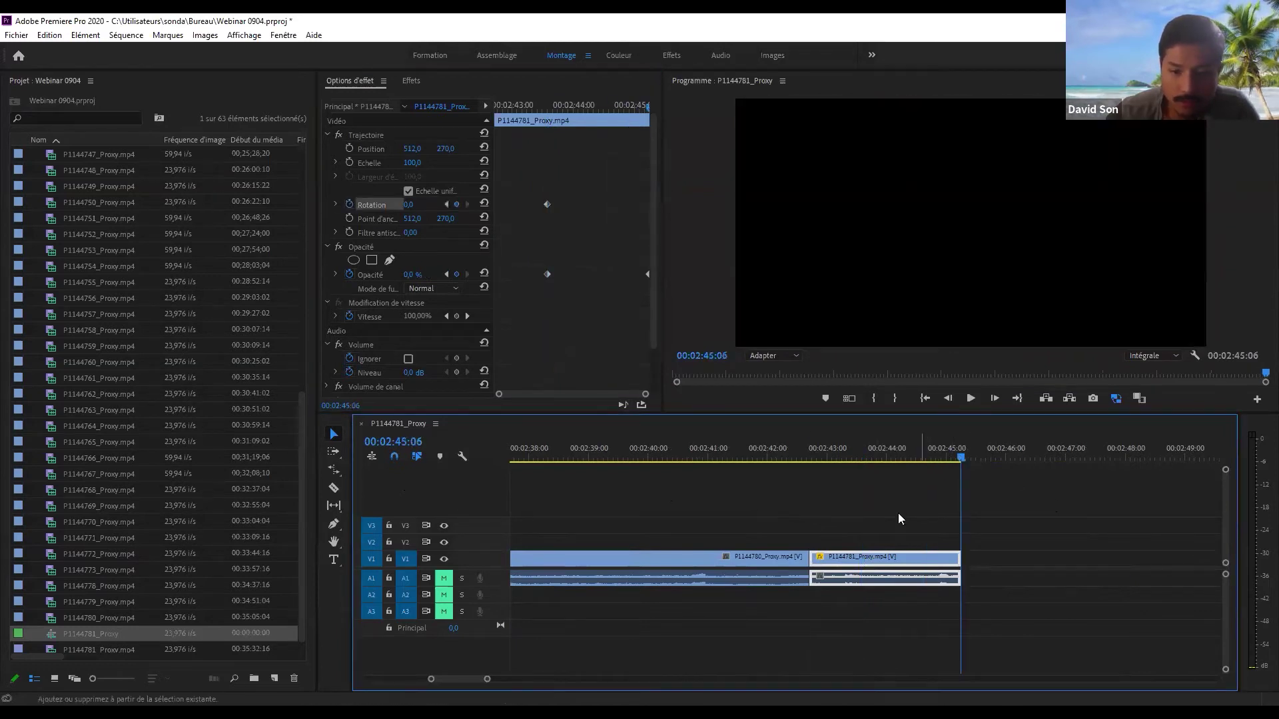
{"action": "left_click", "coordinate": [456, 204]}
{"action": "mouse_move", "coordinate": [961, 458]}
{"action": "left_mouse_down"}
{"action": "mouse_move", "coordinate": [873, 460]}
{"action": "mouse_move", "coordinate": [966, 437]}
{"action": "left_mouse_up"}
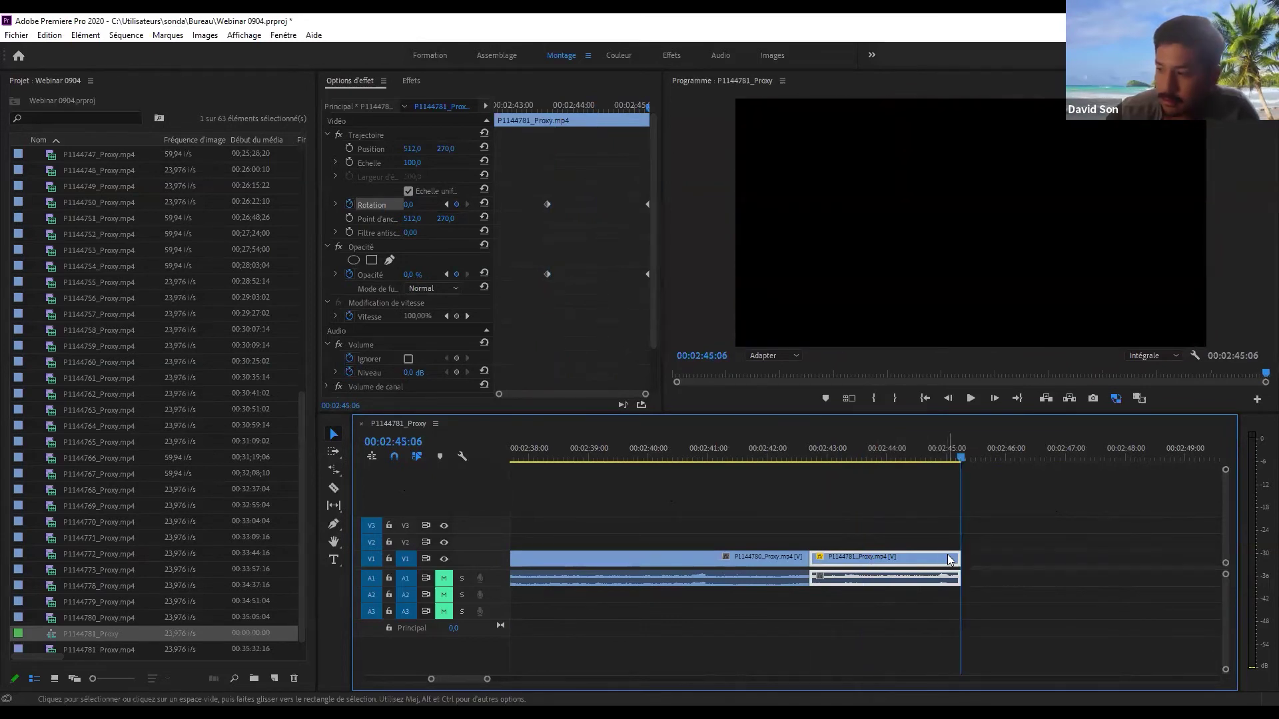
{"action": "left_click", "coordinate": [411, 205]}
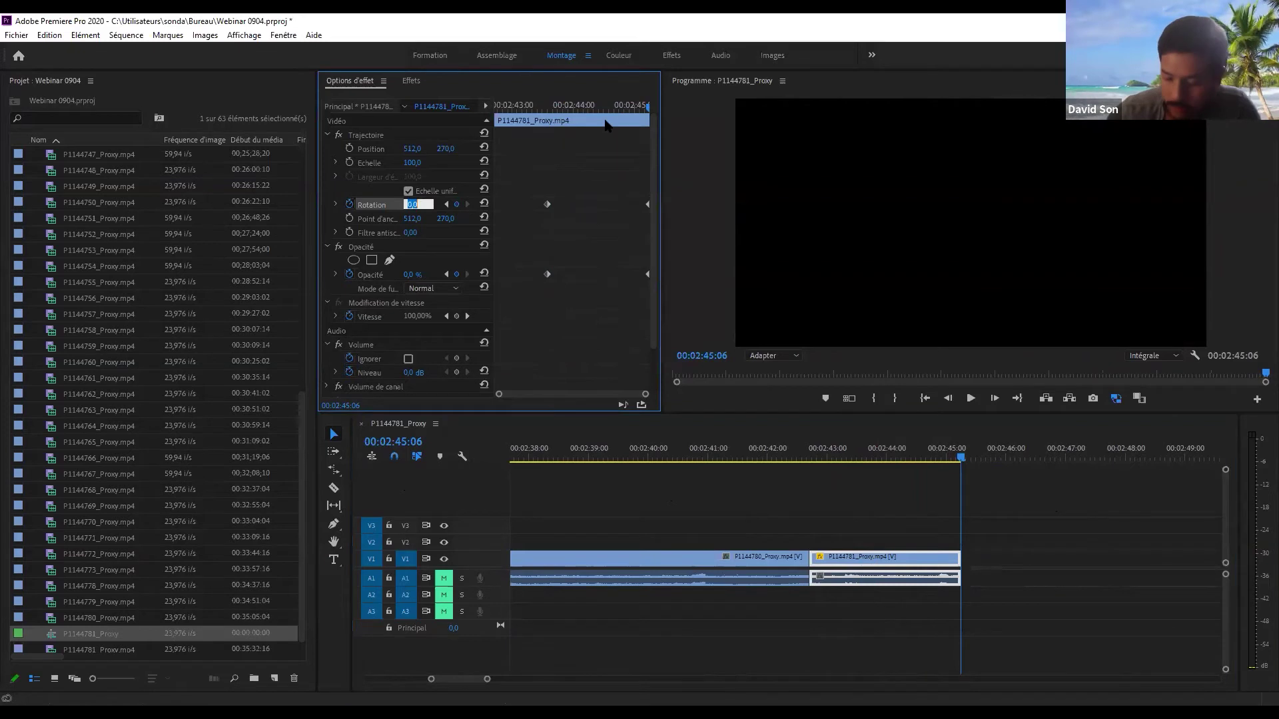
- Play the rotating fade-out on P1144781_Proxy and undo the rotation animation
{"action": "left_click_drag", "start_coordinate": [893, 450], "coordinate": [859, 452]}
{"action": "key", "text": "space"}
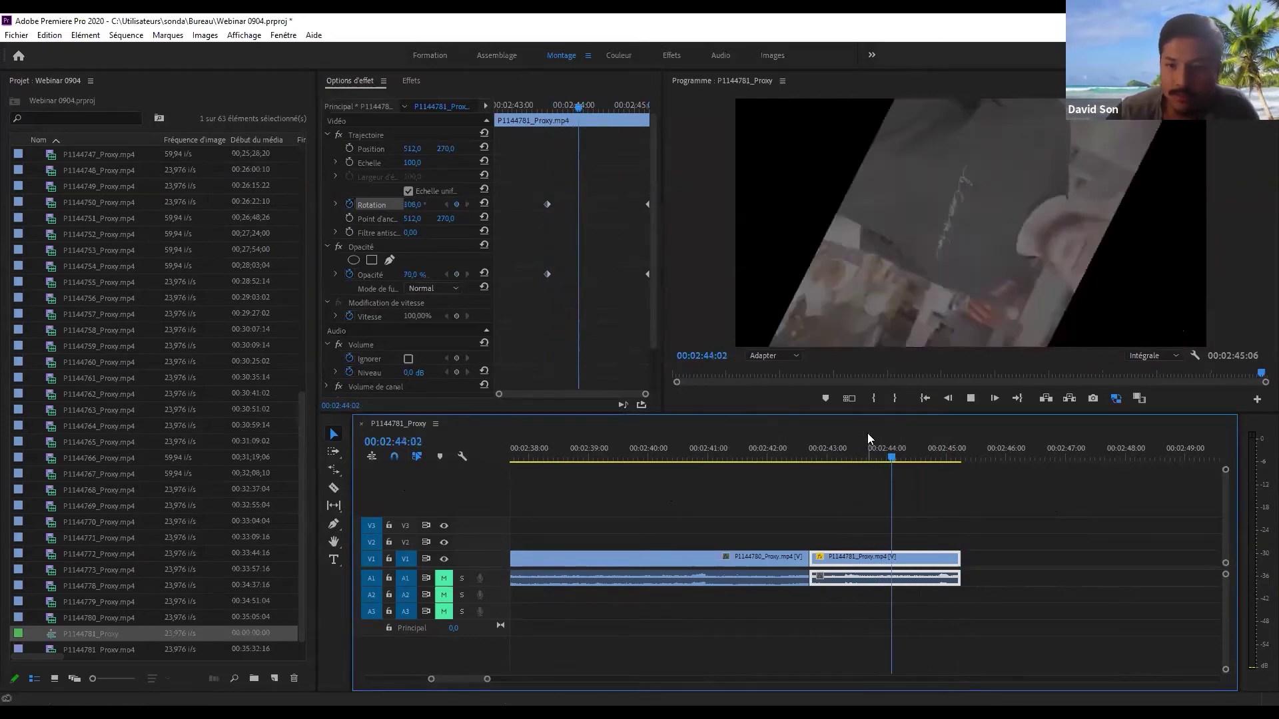
{"action": "left_click", "coordinate": [869, 456]}
{"action": "left_click", "coordinate": [867, 457]}
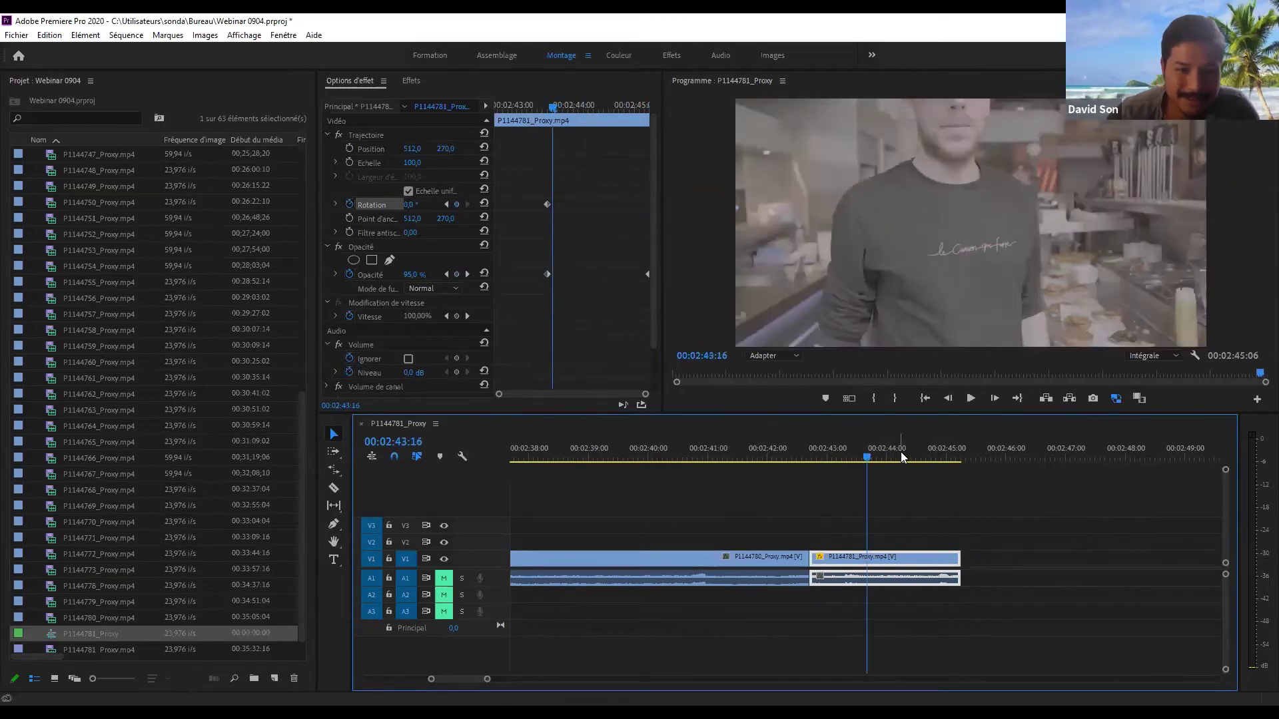
{"action": "key", "text": "ctrl+z"}
- Go to P1144753_Proxy at 00:01:11:20, try scaling it to 105 and 104, and restore Echelle to 100
{"action": "left_click_drag", "start_coordinate": [887, 457], "coordinate": [525, 460]}
{"action": "key", "text": "minus"}
{"action": "key", "text": "minus"}
{"action": "key", "text": "minus"}
{"action": "key", "text": "minus"}
{"action": "key", "text": "minus"}
{"action": "mouse_move", "coordinate": [659, 445]}
{"action": "left_mouse_down"}
{"action": "mouse_move", "coordinate": [706, 448]}
{"action": "mouse_move", "coordinate": [645, 449]}
{"action": "mouse_move", "coordinate": [669, 453]}
{"action": "mouse_move", "coordinate": [646, 462]}
{"action": "left_mouse_up"}
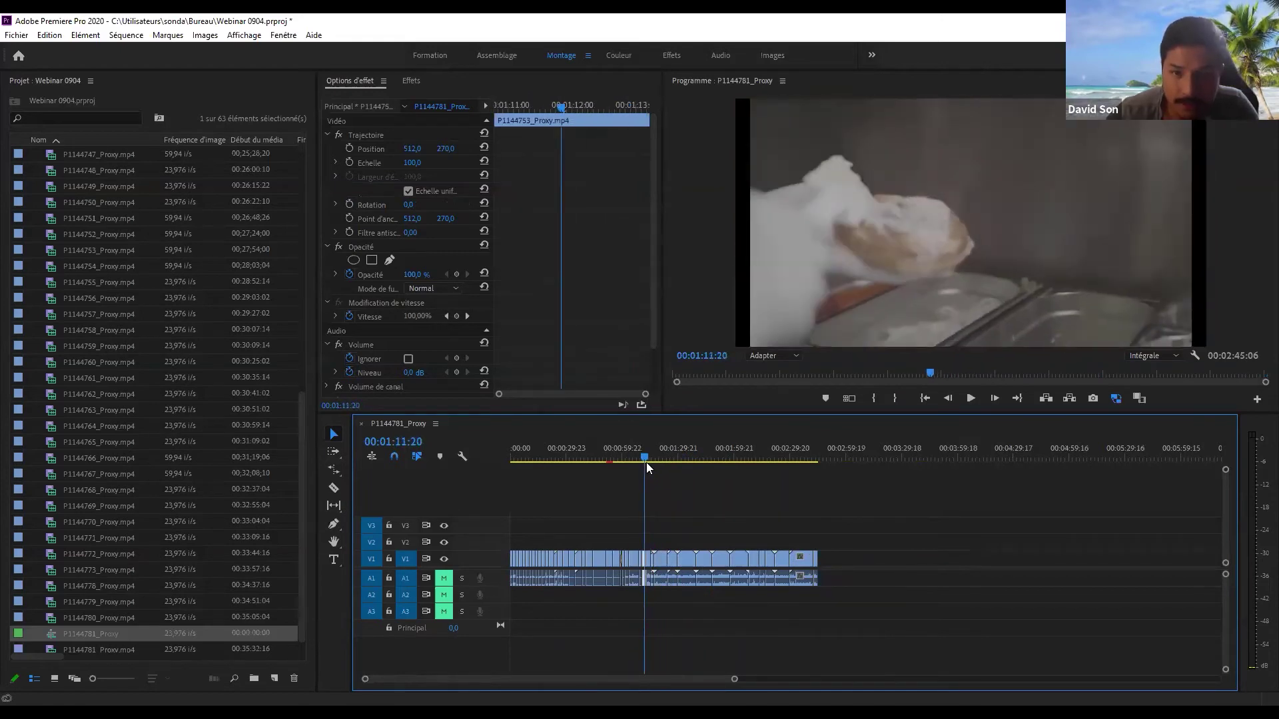
{"action": "key", "text": "="}
{"action": "key", "text": "="}
{"action": "key", "text": "="}
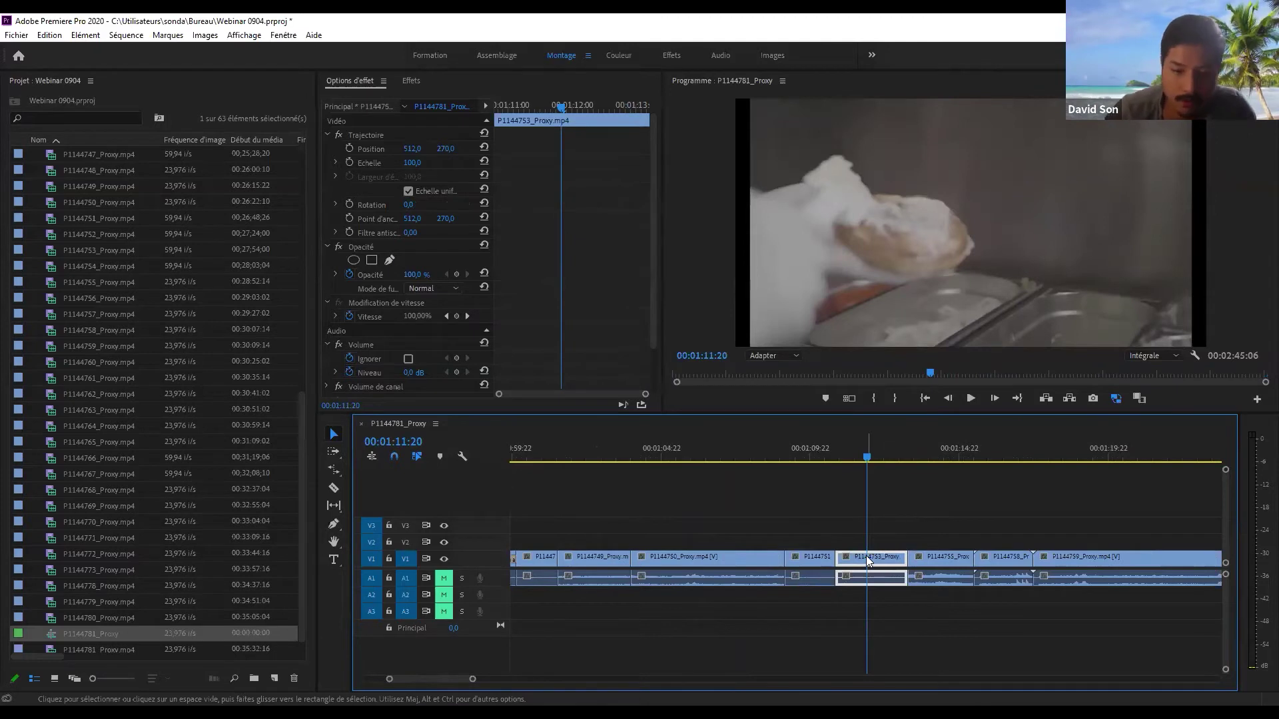
{"action": "left_click", "coordinate": [413, 163]}
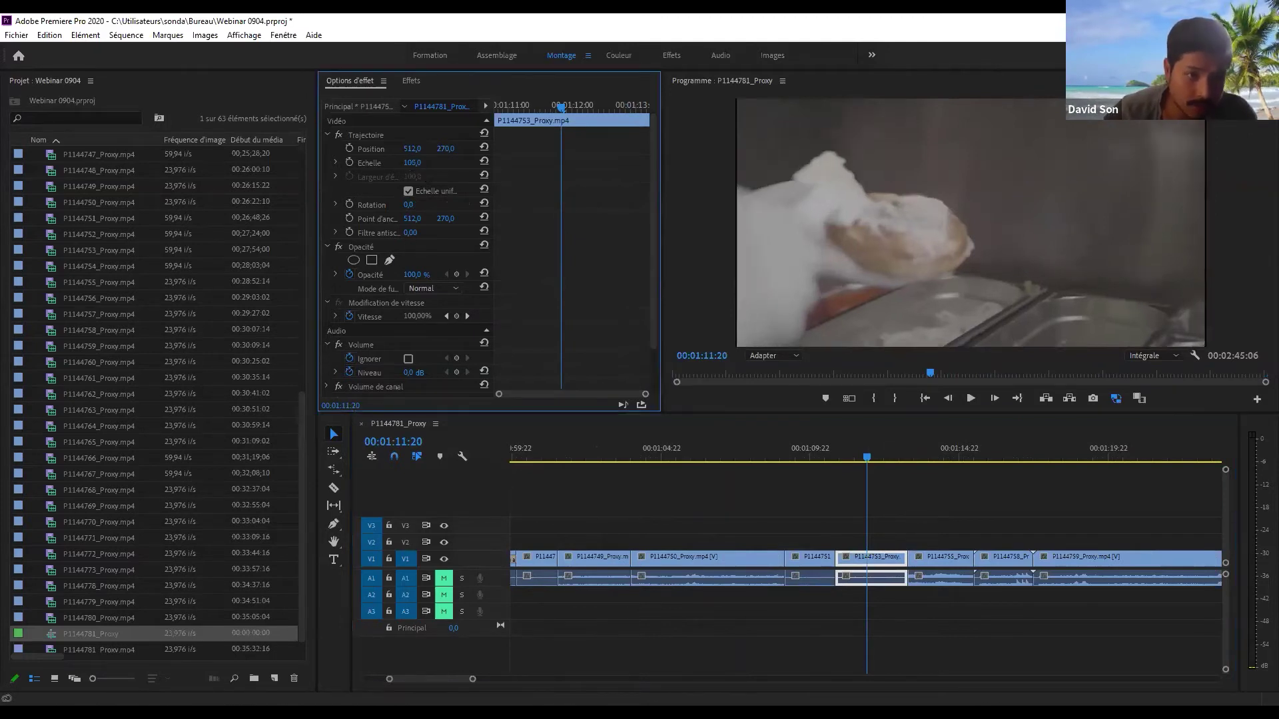
{"action": "left_click_drag", "start_coordinate": [414, 163], "coordinate": [417, 163]}
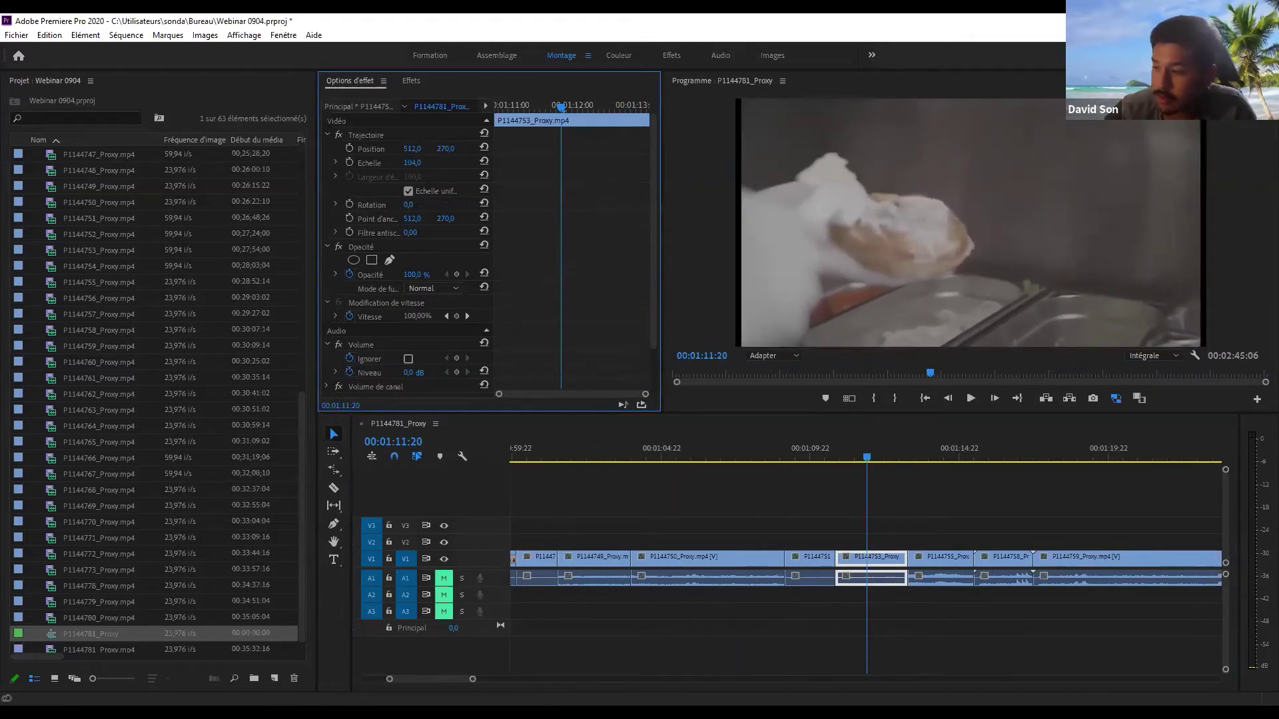
{"action": "mouse_move", "coordinate": [417, 164]}
{"action": "left_mouse_down"}
{"action": "mouse_move", "coordinate": [383, 163]}
{"action": "mouse_move", "coordinate": [413, 165]}
{"action": "left_mouse_up"}
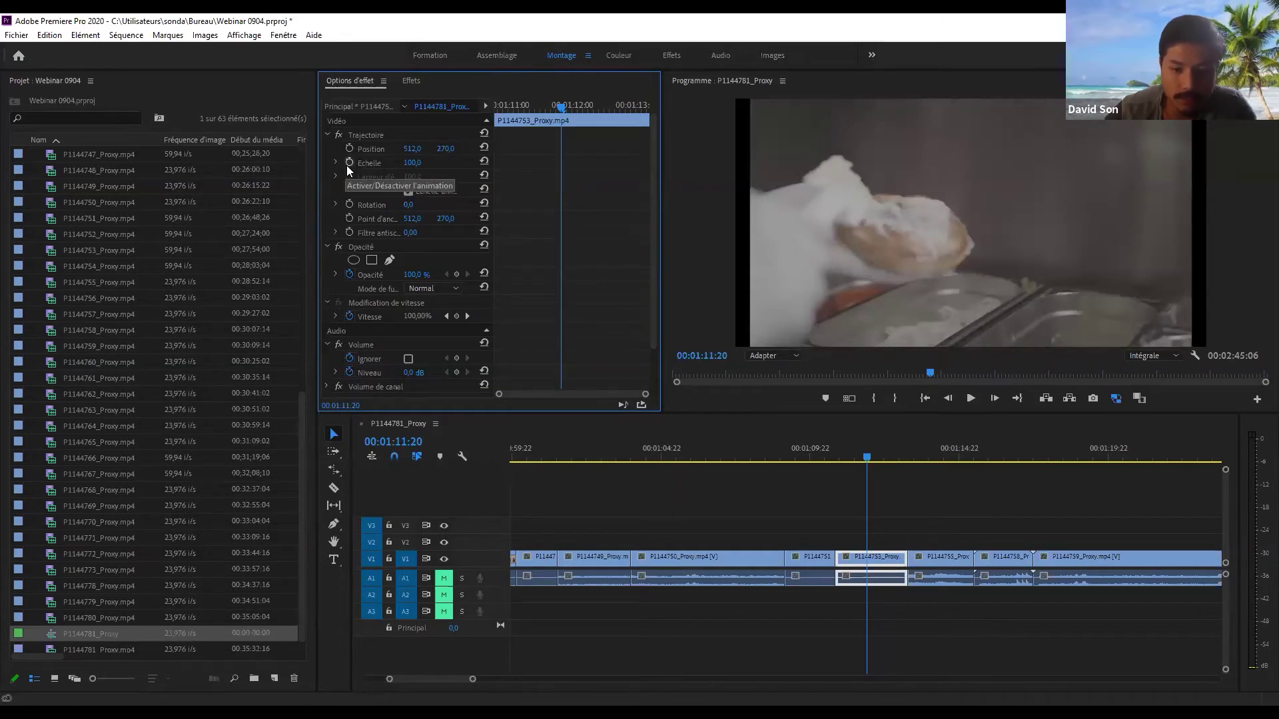
- Try moving the P1144753_Proxy image to a vertical position of 533 and reset its position
{"action": "left_click_drag", "start_coordinate": [412, 151], "coordinate": [510, 148]}
{"action": "left_click", "coordinate": [484, 133]}
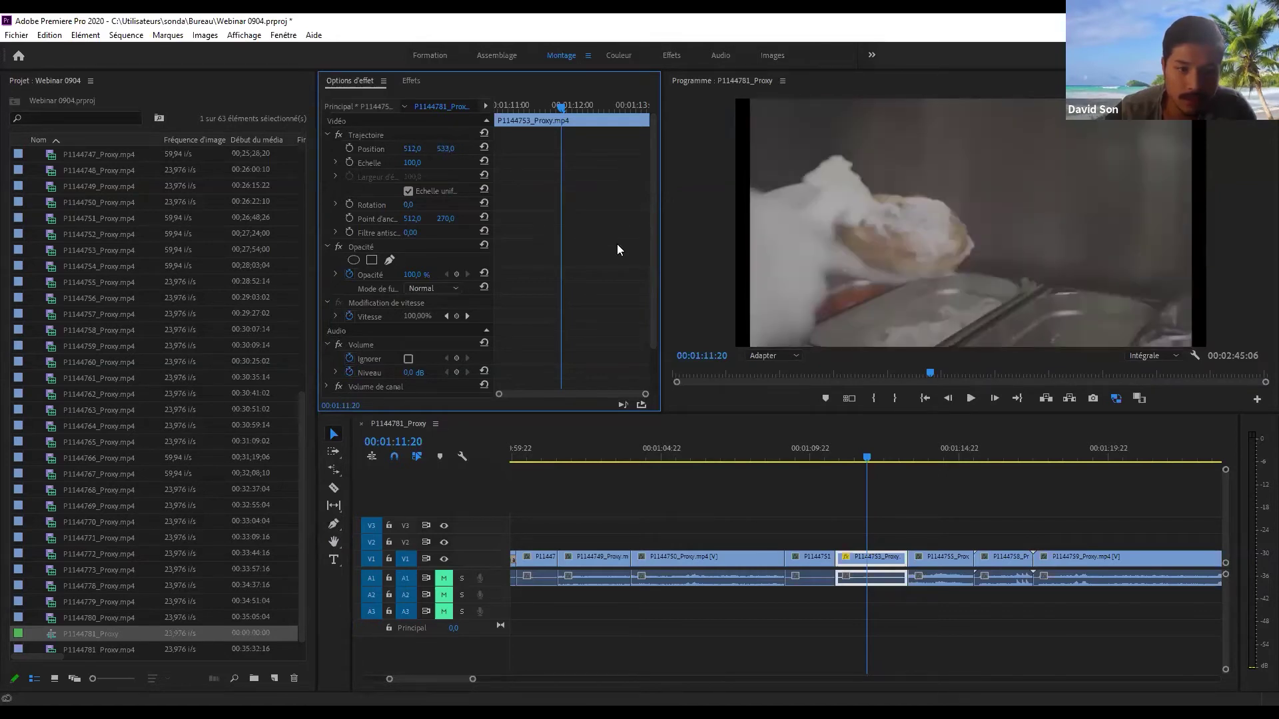
{"action": "scroll", "coordinate": [290, 295], "scroll_direction": "down", "scroll_amount": 1}
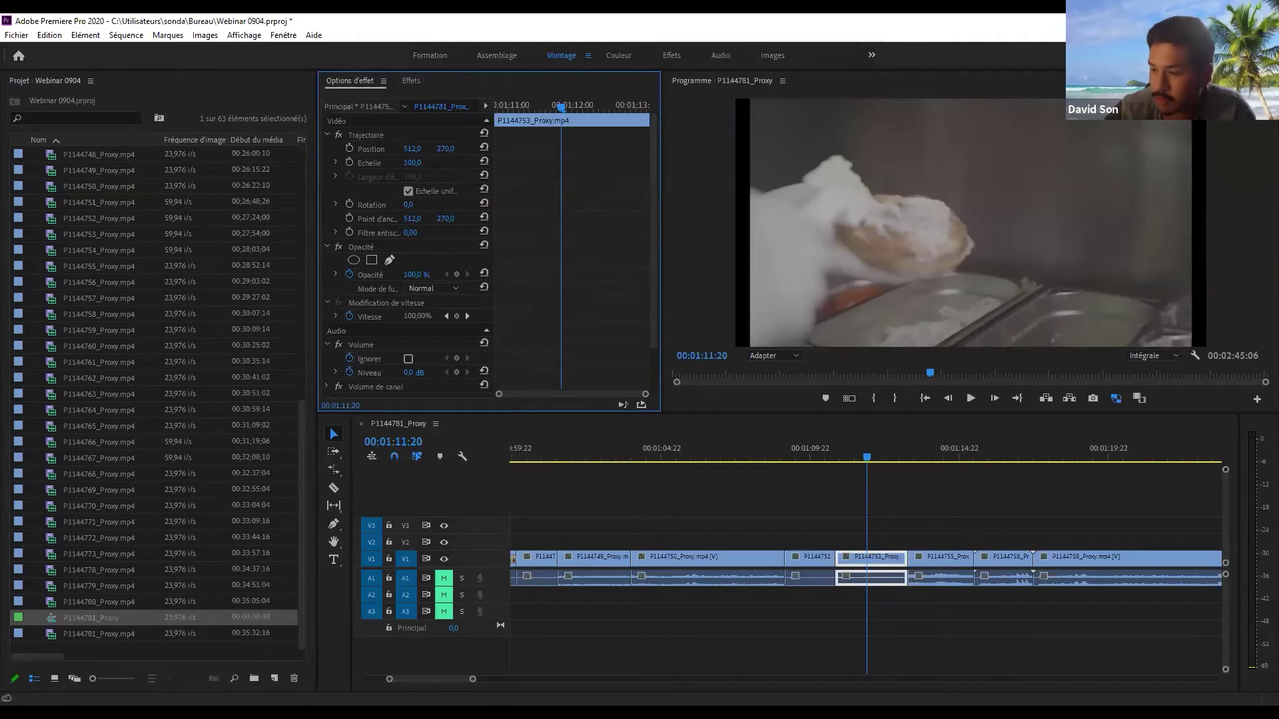
- Try shifting the horizontal position of P1144753_Proxy and deselect the clip
{"action": "left_click", "coordinate": [1025, 526]}
{"action": "key", "text": "minus"}
{"action": "left_click", "coordinate": [874, 557]}
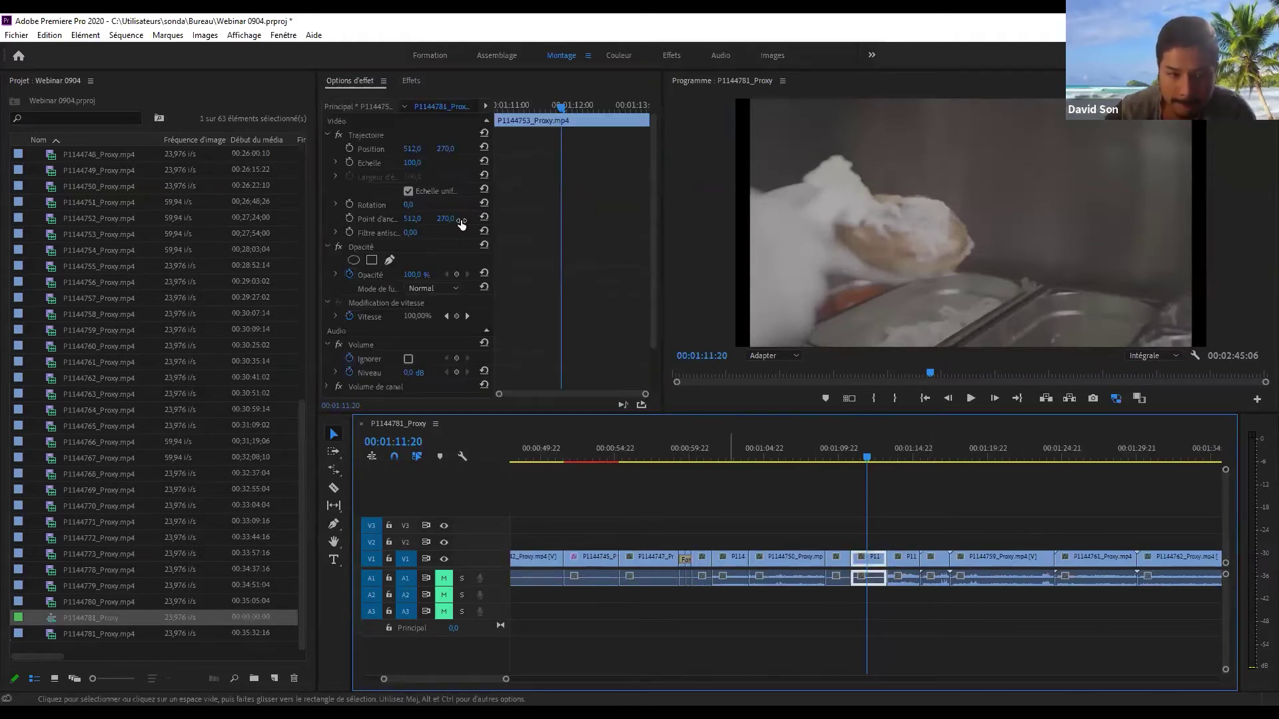
{"action": "left_click_drag", "start_coordinate": [413, 148], "coordinate": [440, 149]}
{"action": "key", "text": "minus"}
{"action": "key", "text": "minus"}
{"action": "key", "text": "minus"}
{"action": "key", "text": "minus"}
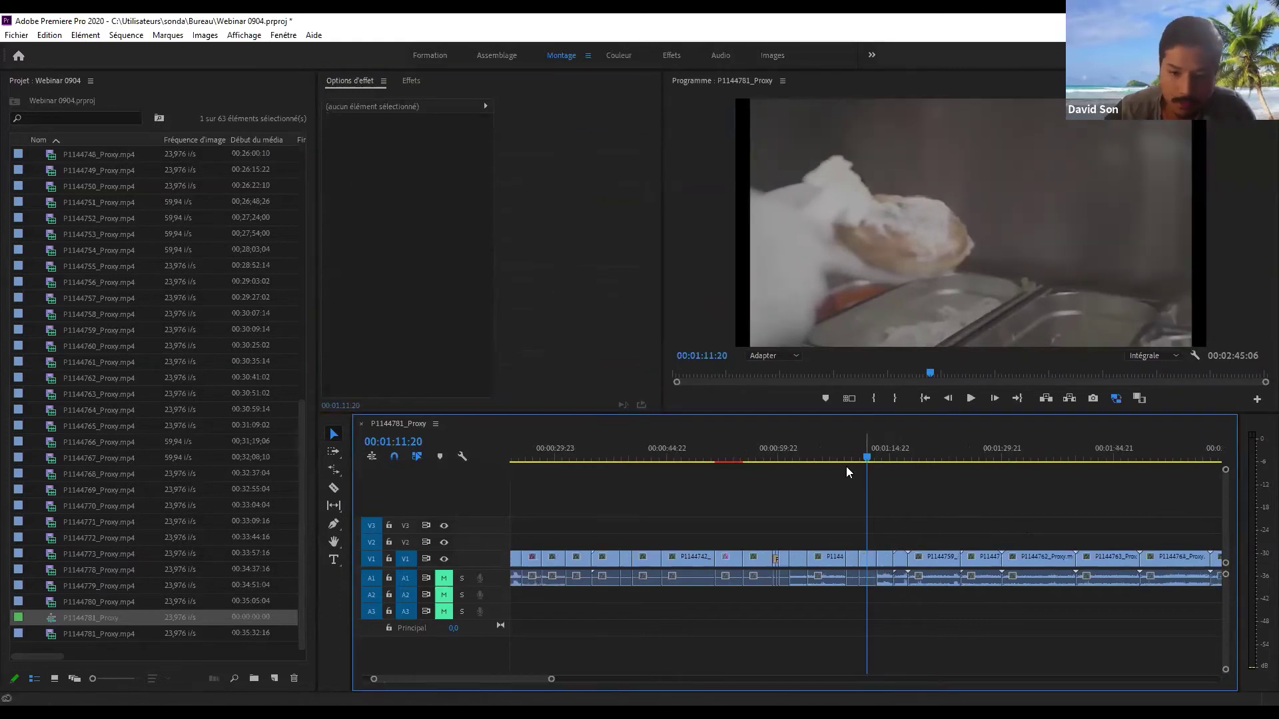
- Place the Roddy_Ricch_-_Bacc_Seat music file on audio track A2 at the very start of the sequence
{"action": "left_click", "coordinate": [820, 455]}
{"action": "key", "text": "Home"}
{"action": "key", "text": "backslash"}
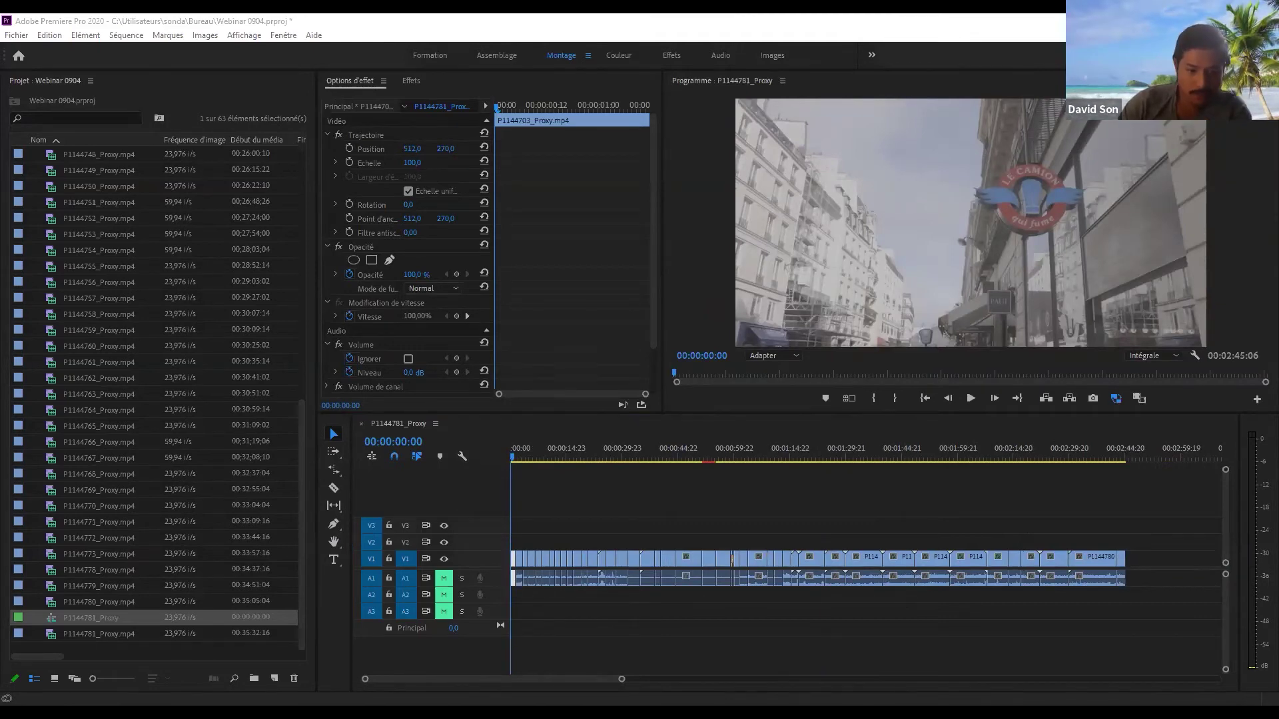
{"action": "left_click_drag", "start_coordinate": [533, 603], "coordinate": [517, 595]}
{"action": "key", "text": "equal"}
{"action": "key", "text": "equal"}
{"action": "key", "text": "equal"}
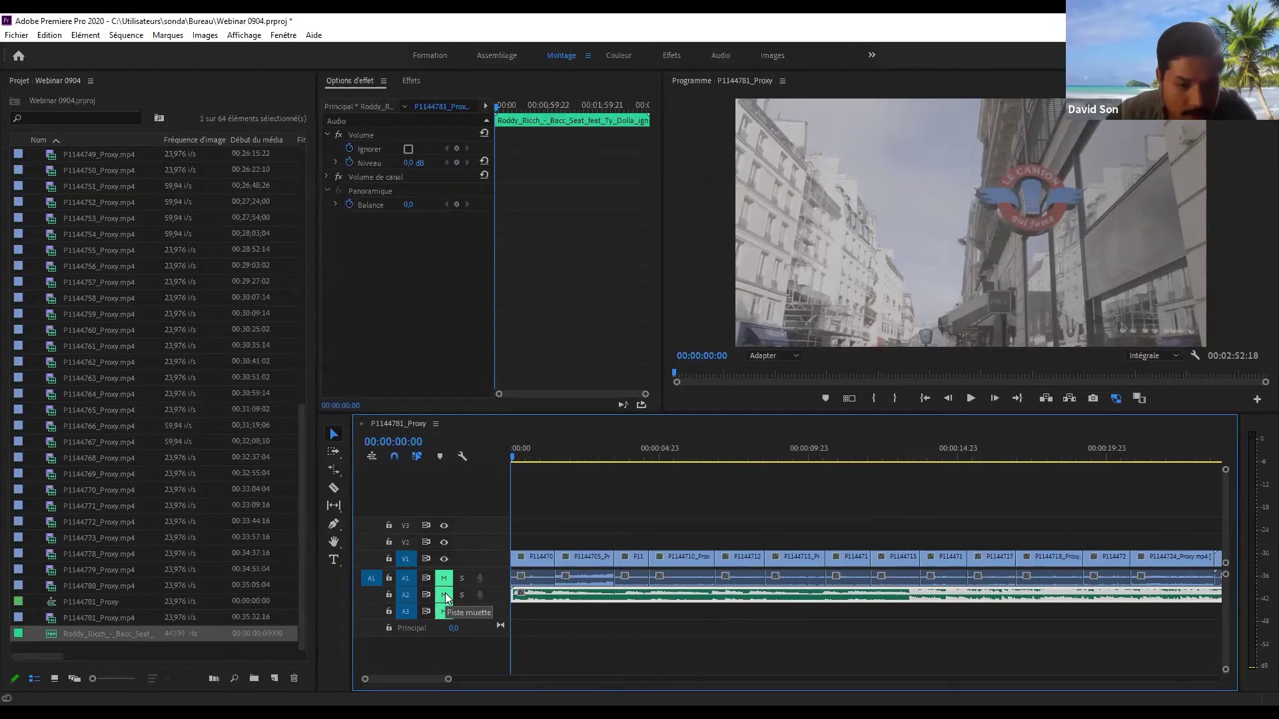
- Unmute track A2, turn off keyframing for the music clip's Niveau and set it to -20 dB
{"action": "left_click", "coordinate": [444, 595]}
{"action": "left_click", "coordinate": [351, 156]}
{"action": "left_click", "coordinate": [408, 162]}
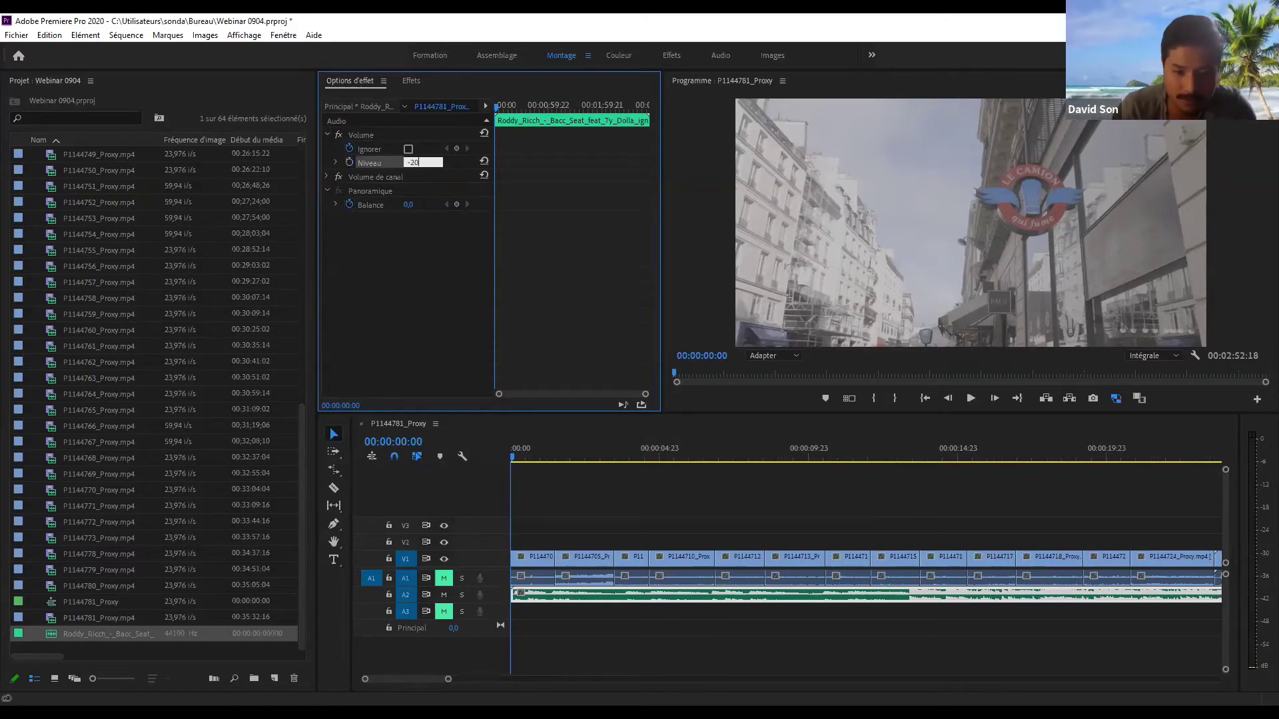
{"action": "type", "text": "-20"}
{"action": "key", "text": "Return"}
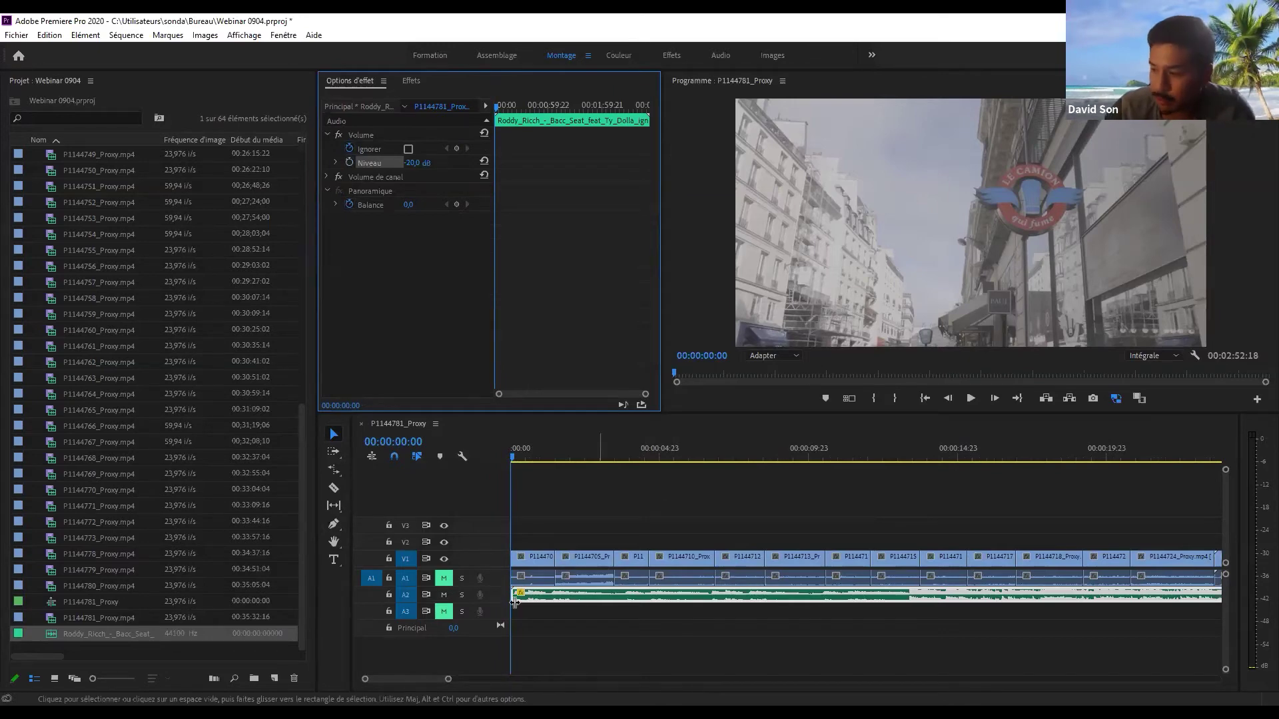
- Play the sequence with the music and replay it from the start to judge the music's volume
{"action": "left_click", "coordinate": [604, 509]}
{"action": "key", "text": "space"}
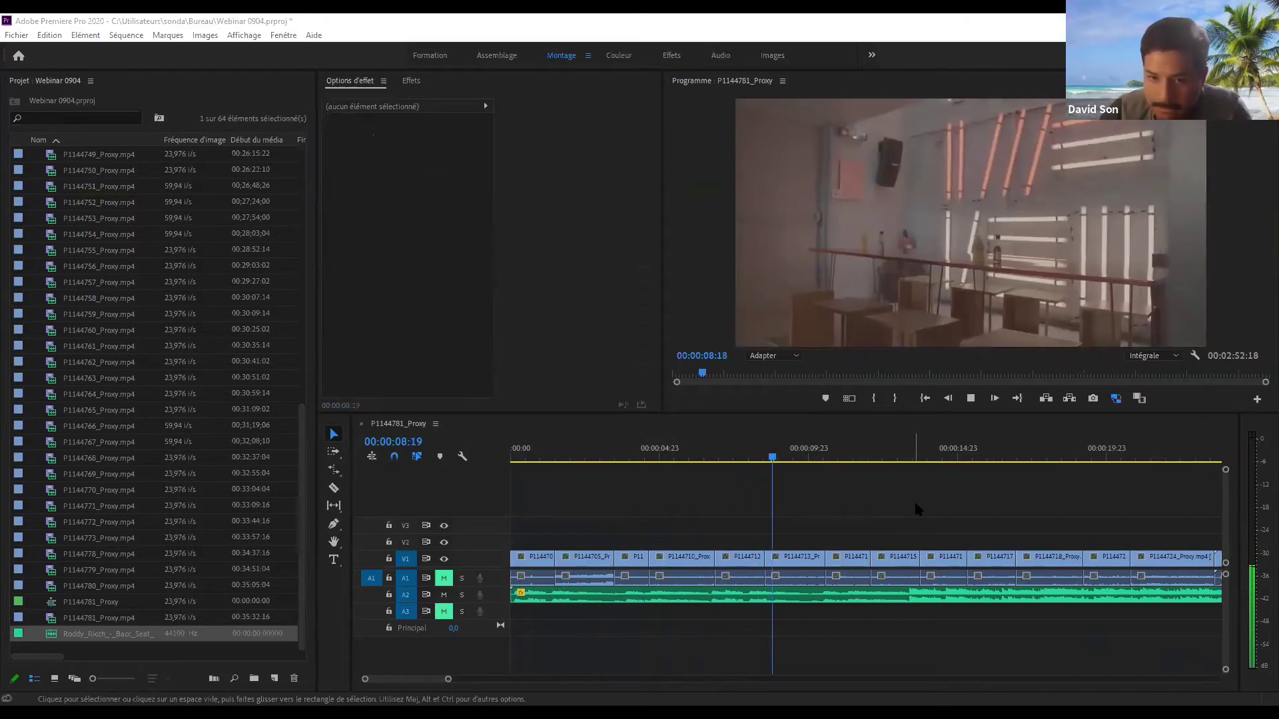
{"action": "left_click", "coordinate": [915, 499]}
{"action": "key", "text": "minus"}
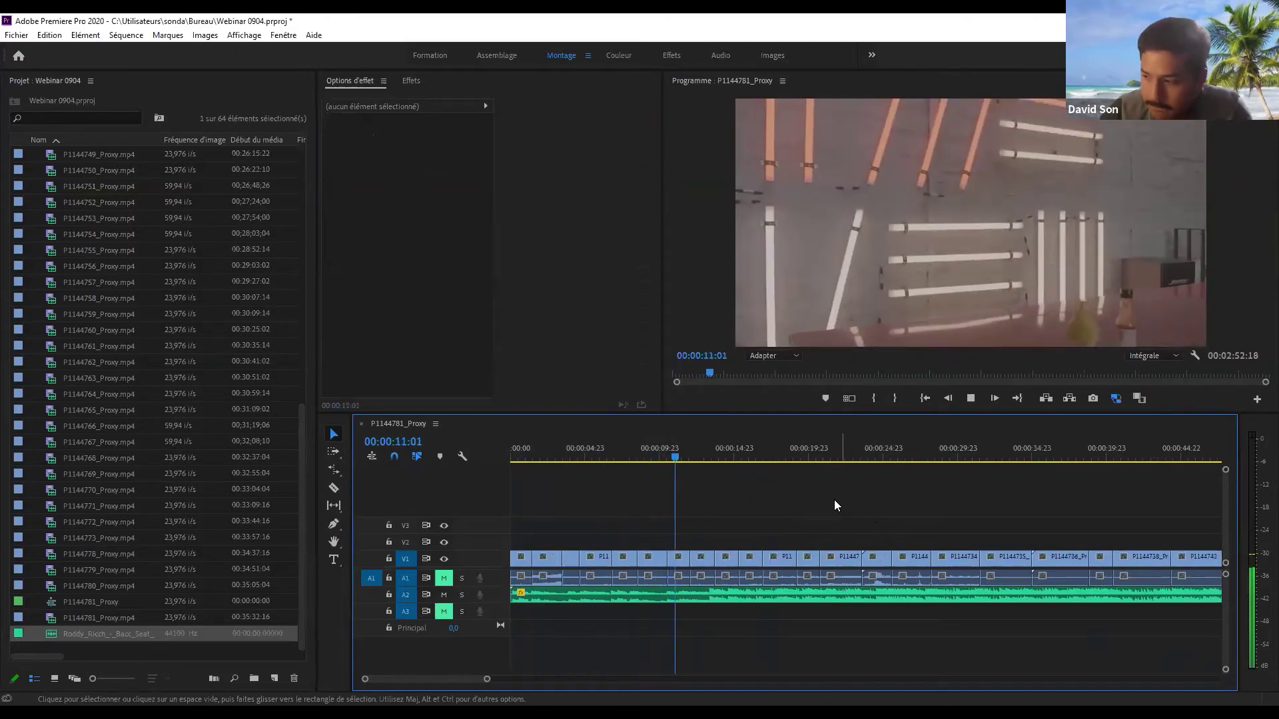
{"action": "key", "text": "Home"}
{"action": "key", "text": "equal"}
{"action": "key", "text": "equal"}
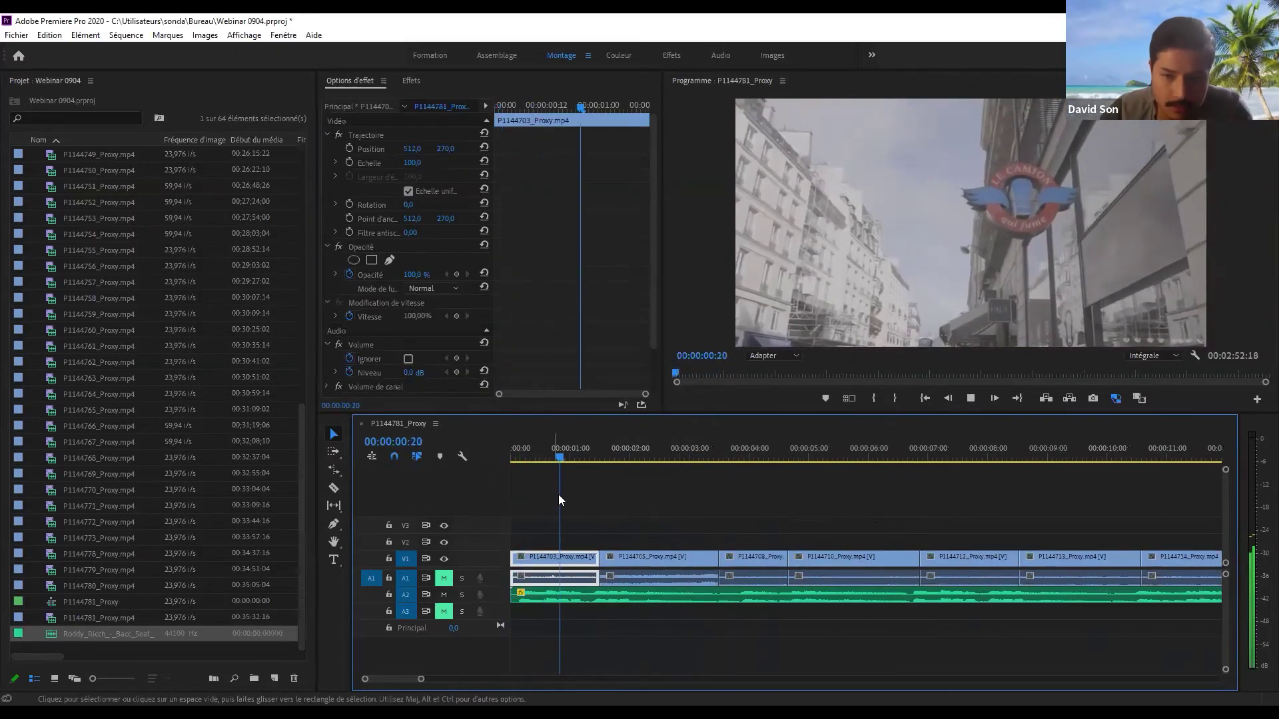
{"action": "key", "text": "Home"}
{"action": "key", "text": "space"}
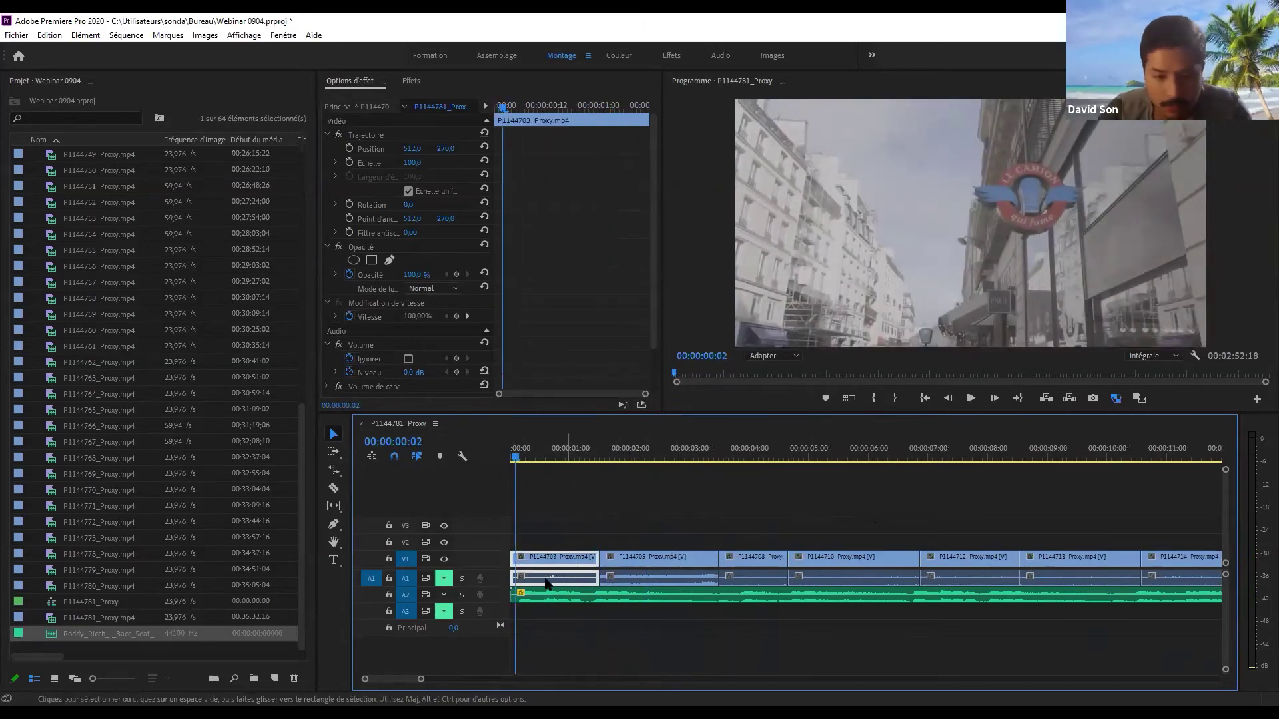
- Set the Niveau of the A2 music clip to -30 dB and deselect it
{"action": "left_click", "coordinate": [571, 594]}
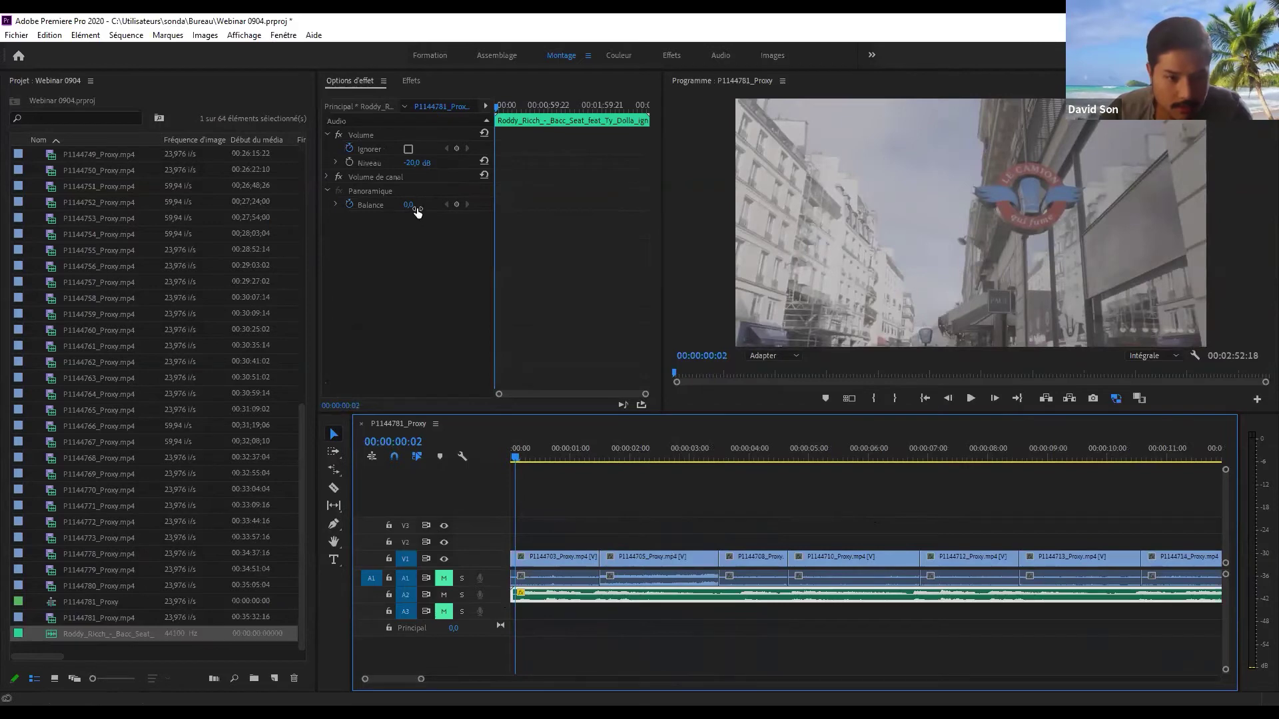
{"action": "left_click", "coordinate": [457, 160]}
{"action": "type", "text": "-"}
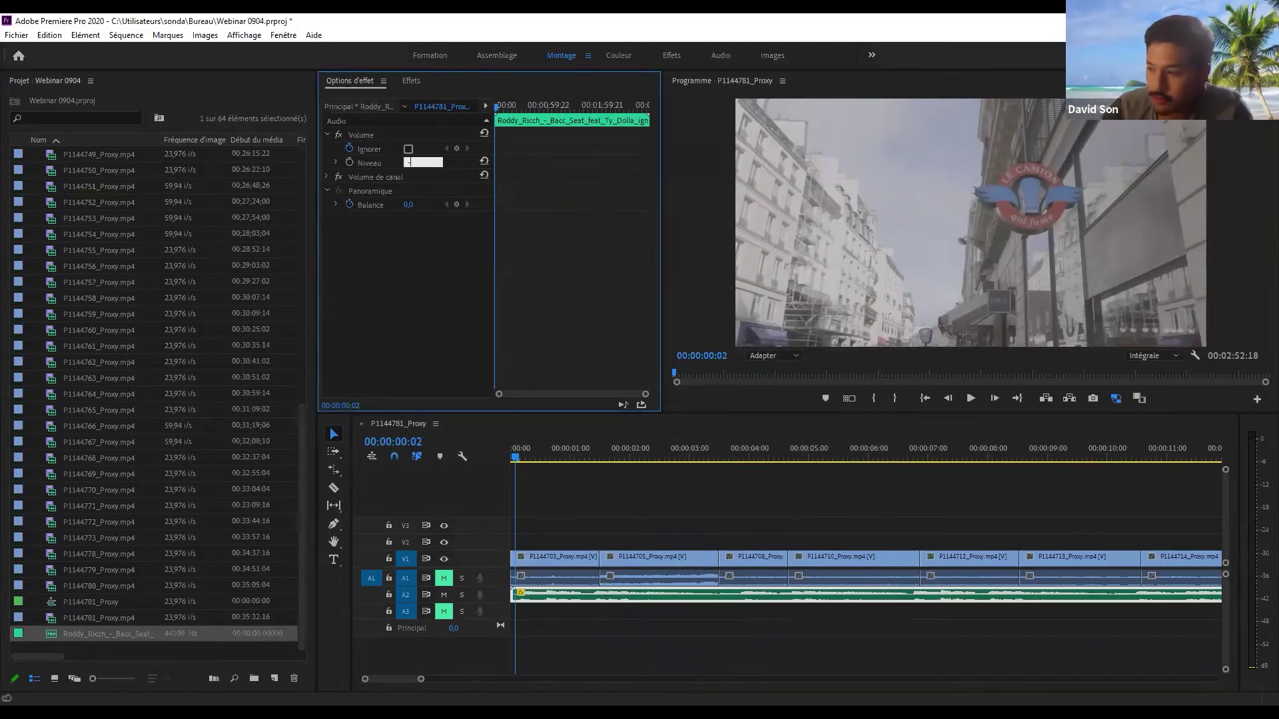
{"action": "type", "text": "30"}
{"action": "key", "text": "Return"}
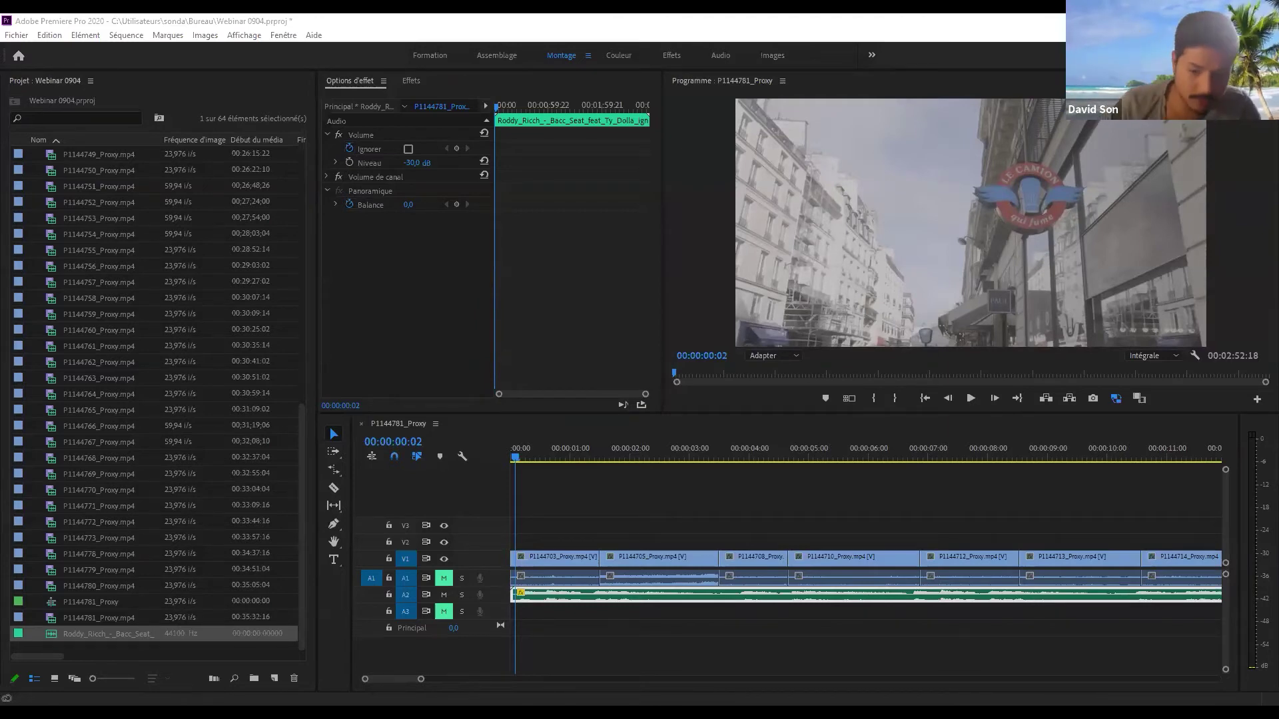
{"action": "left_click", "coordinate": [699, 508]}
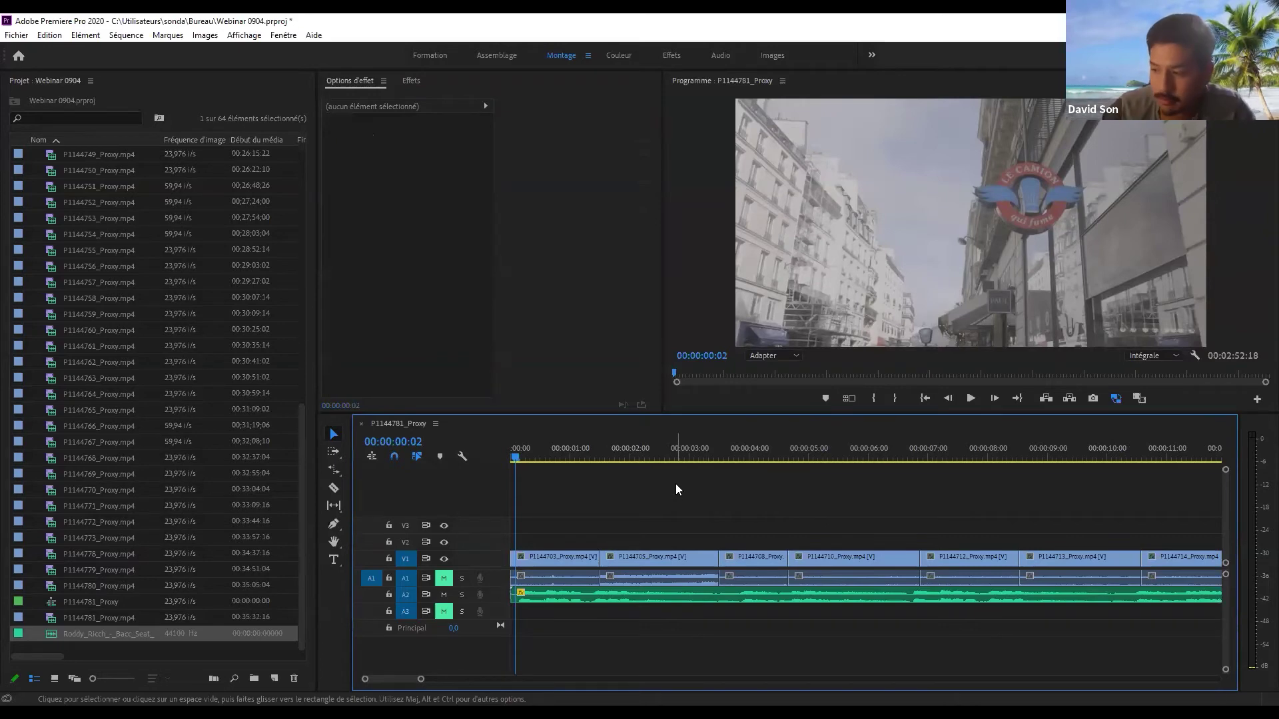
- Lock the A2 music track and test whether the music clip can still be moved
{"action": "key", "text": "equal"}
{"action": "left_click", "coordinate": [598, 597]}
{"action": "key", "text": "minus"}
{"action": "key", "text": "minus"}
{"action": "key", "text": "minus"}
{"action": "key", "text": "minus"}
{"action": "key", "text": "minus"}
{"action": "key", "text": "minus"}
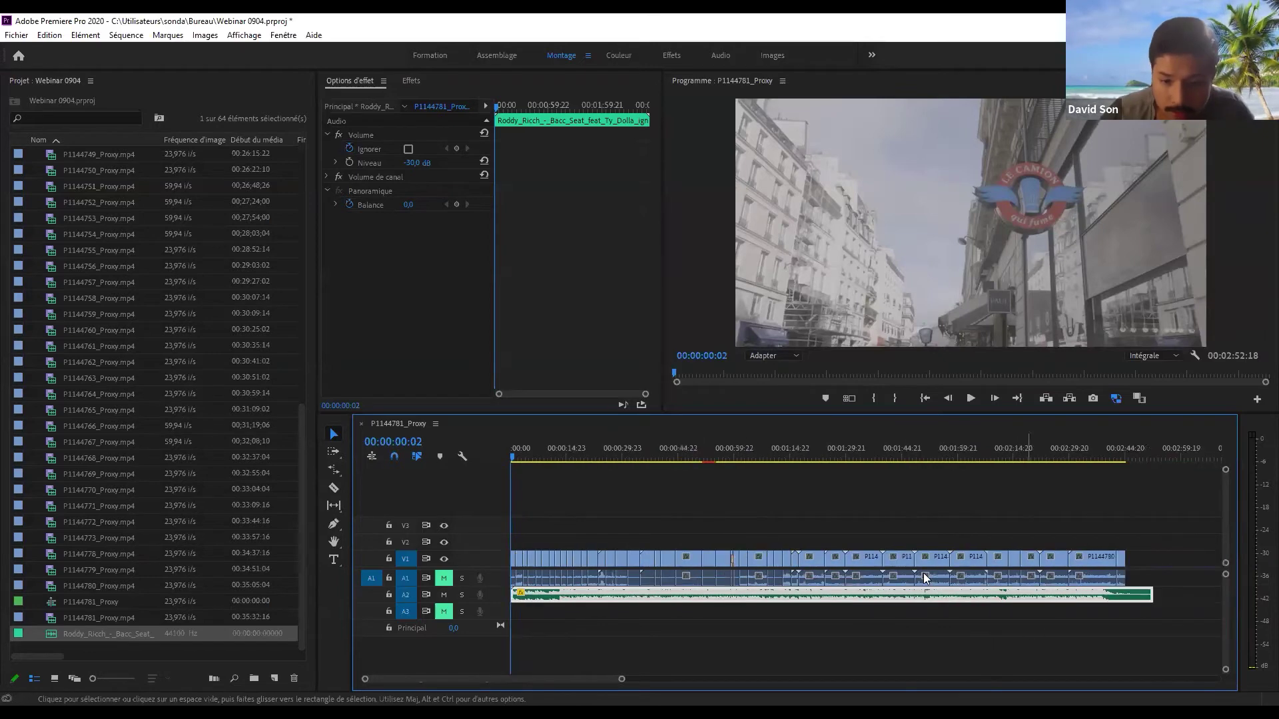
{"action": "key", "text": "equal"}
{"action": "left_click", "coordinate": [581, 502]}
{"action": "key", "text": "equal"}
{"action": "key", "text": "equal"}
{"action": "key", "text": "equal"}
{"action": "key", "text": "equal"}
{"action": "key", "text": "equal"}
{"action": "left_click", "coordinate": [390, 594]}
{"action": "left_click_drag", "start_coordinate": [618, 598], "coordinate": [592, 602]}
- Play from the start and ripple-trim P1144703_Proxy and P1144705_Proxy at the playhead to fit the music
{"action": "left_click_drag", "start_coordinate": [579, 453], "coordinate": [441, 464]}
{"action": "key", "text": "space"}
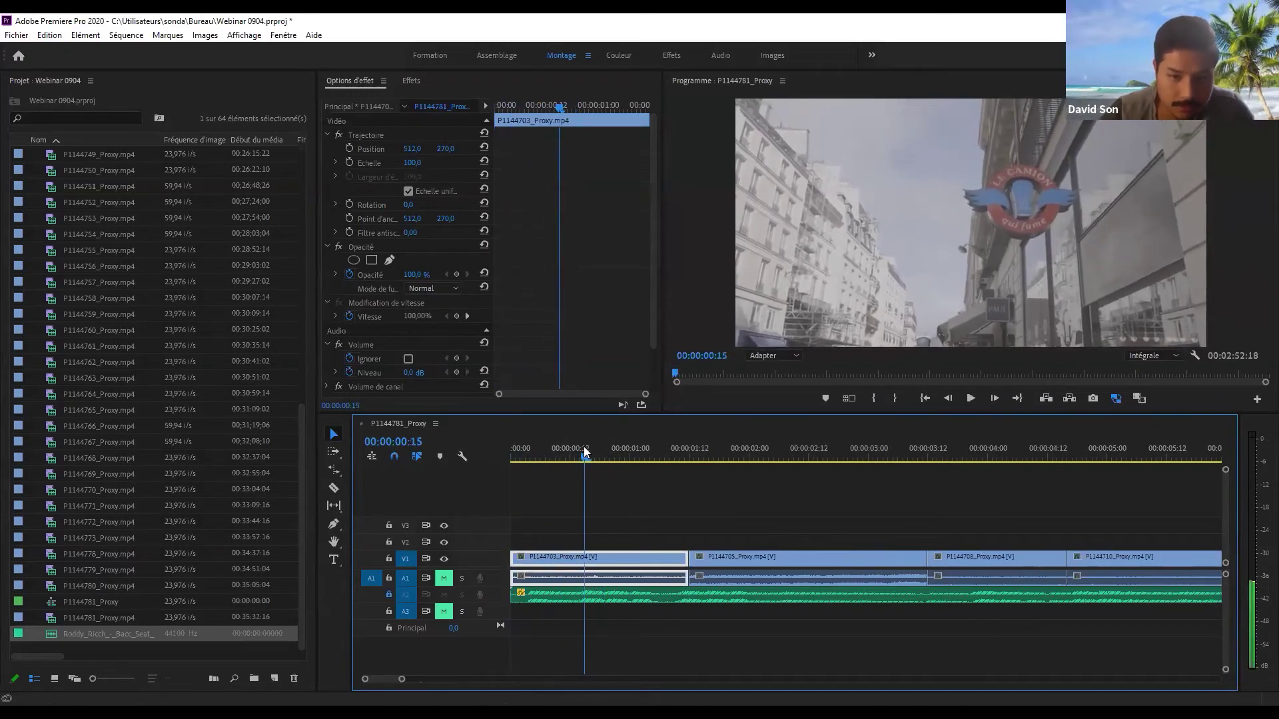
{"action": "key", "text": "w"}
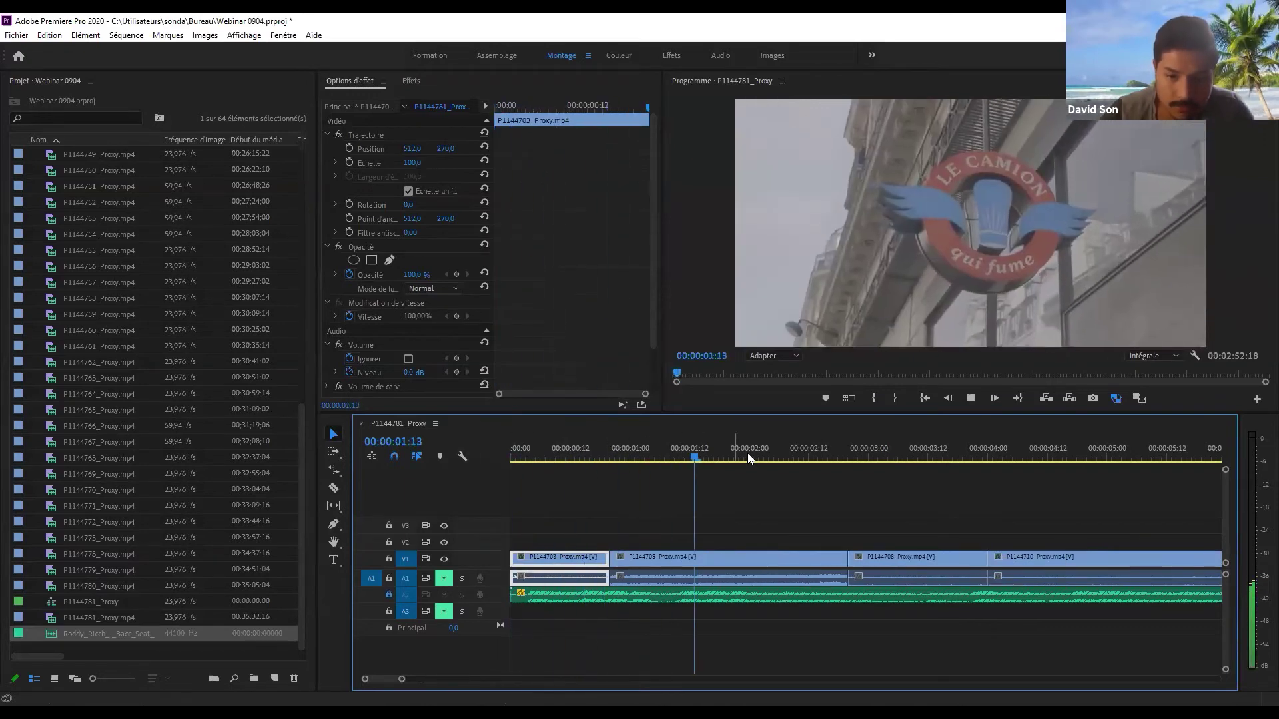
{"action": "left_click_drag", "start_coordinate": [766, 447], "coordinate": [688, 468]}
{"action": "key", "text": "q"}
{"action": "key", "text": "space"}
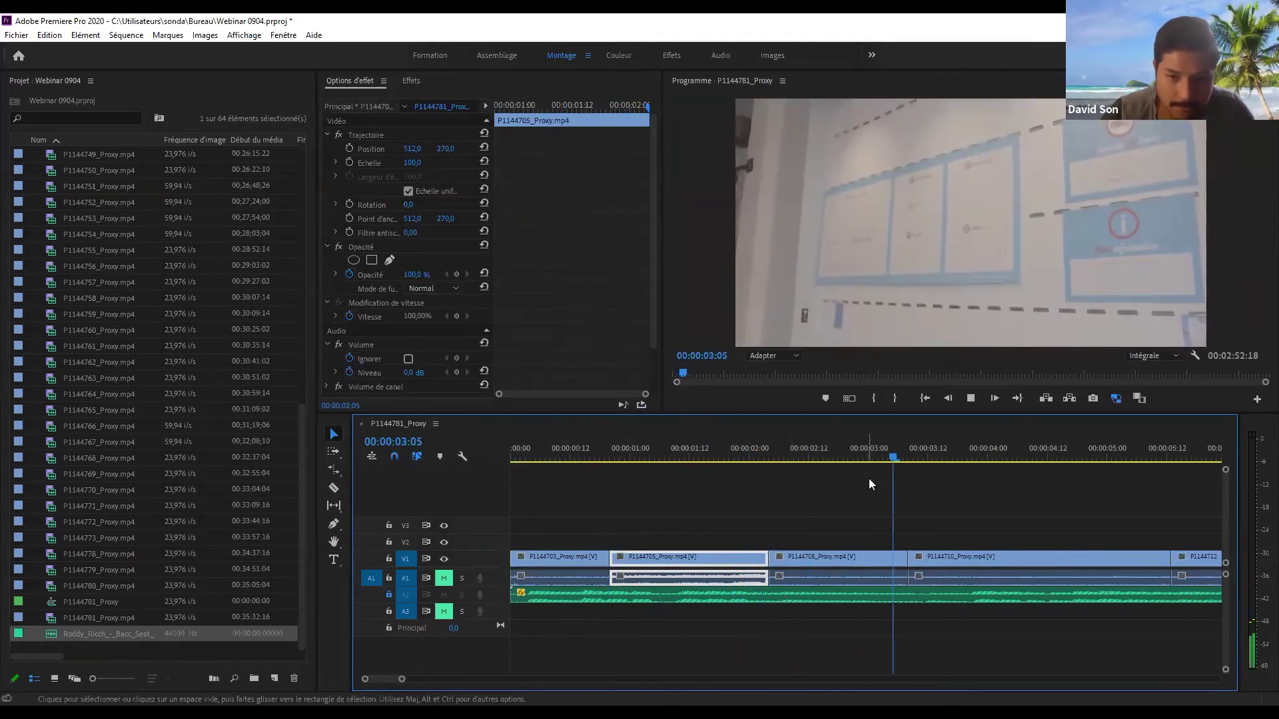
- Play on to about 00:00:17:05 to check how the cuts fall against the music
{"action": "key", "text": "minus"}
{"action": "key", "text": "minus"}
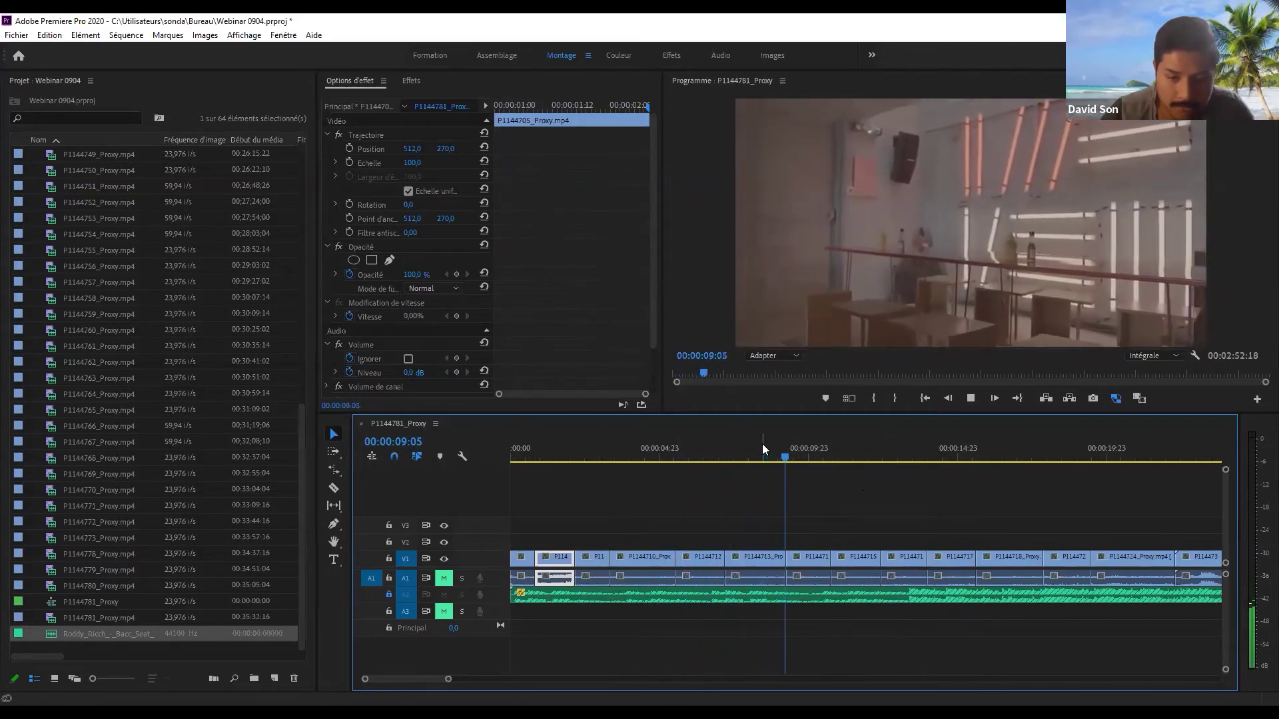
{"action": "key", "text": "minus"}
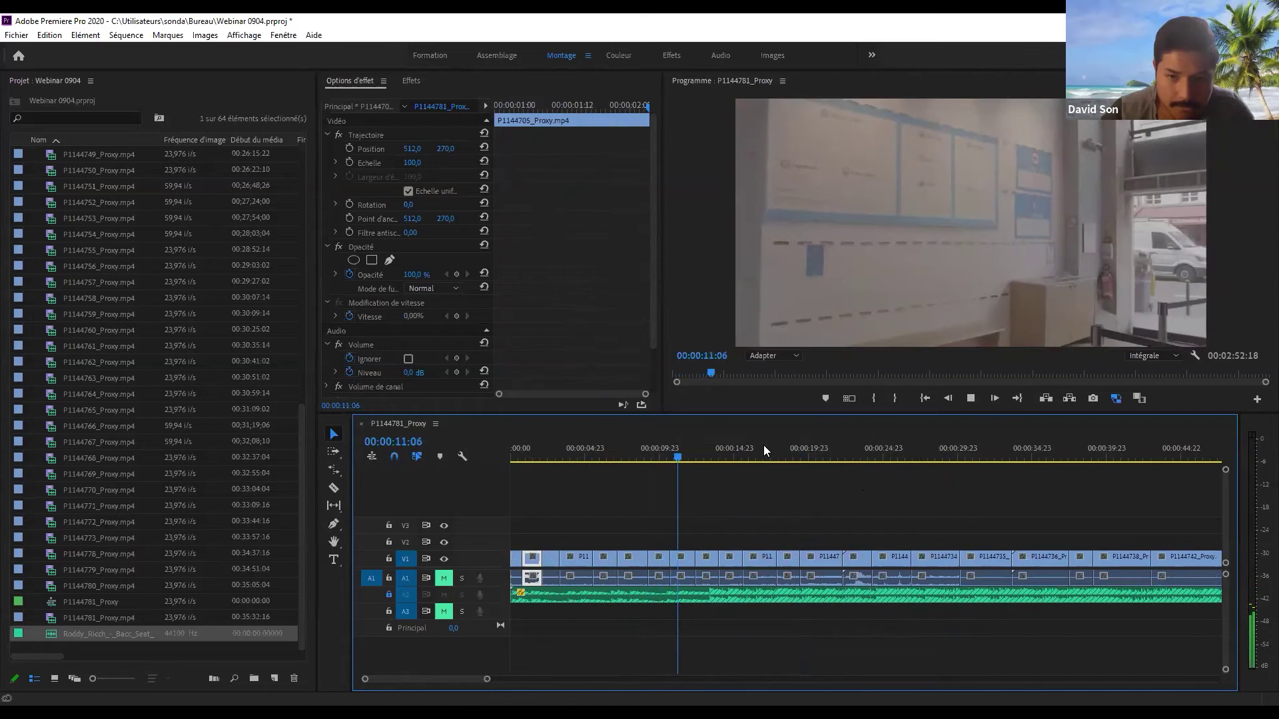
{"action": "key", "text": "equal"}
{"action": "key", "text": "equal"}
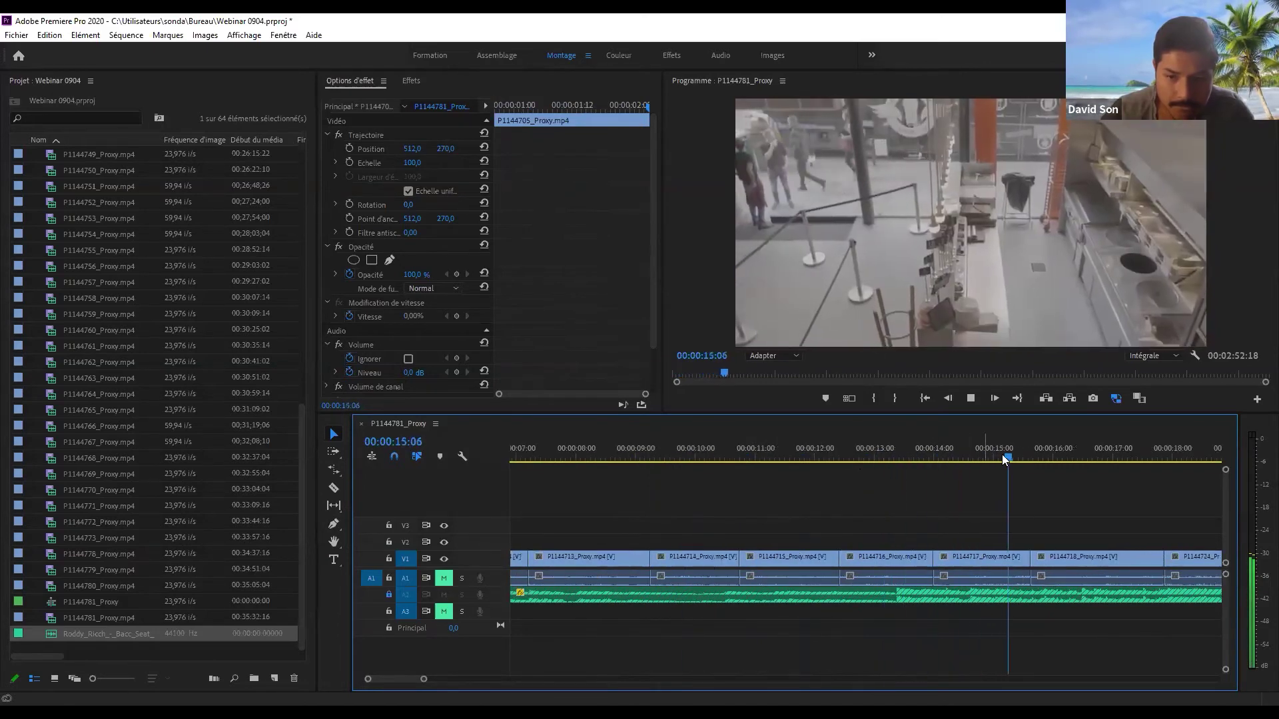
{"action": "key", "text": "minus"}
{"action": "key", "text": "minus"}
{"action": "key", "text": "minus"}
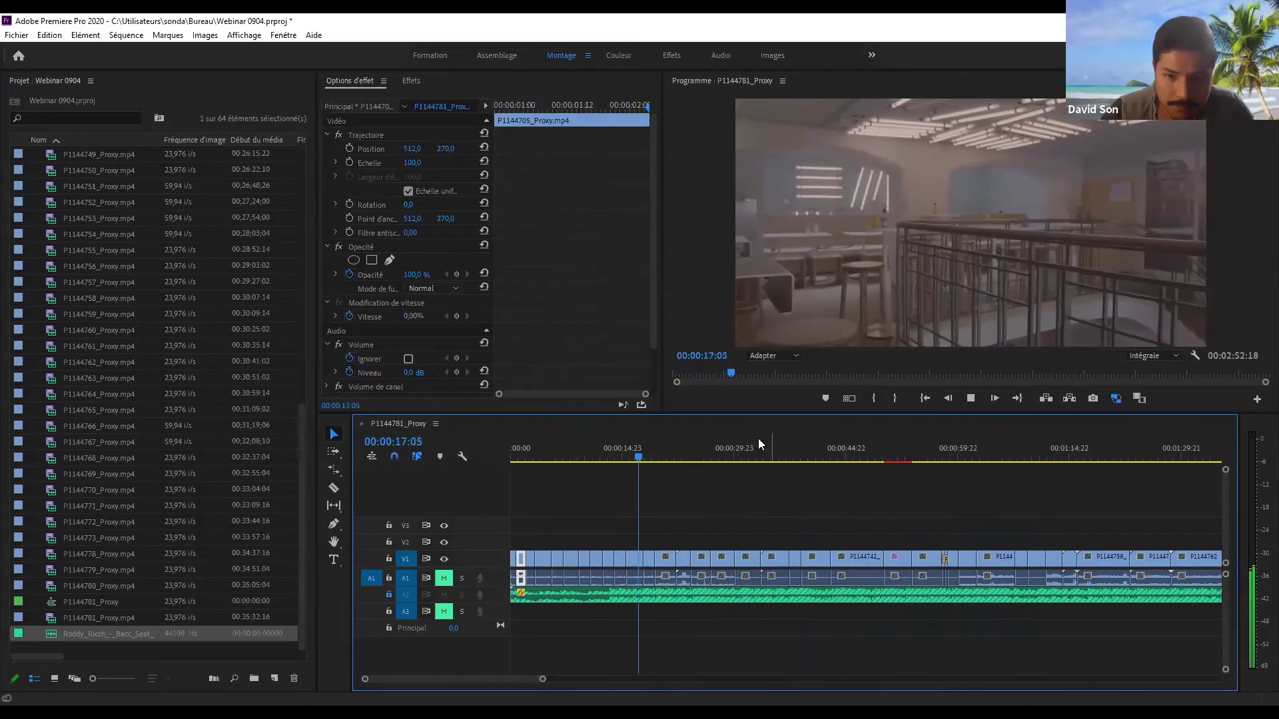
- Ripple-trim the end of P1144710_Proxy to 00:00:04:17 and remove the two clips after P1144713_Proxy together with their gap
{"action": "key", "text": "equal"}
{"action": "left_click_drag", "start_coordinate": [743, 447], "coordinate": [653, 433]}
{"action": "key", "text": "equal"}
{"action": "key", "text": "Delete"}
{"action": "key", "text": "w"}
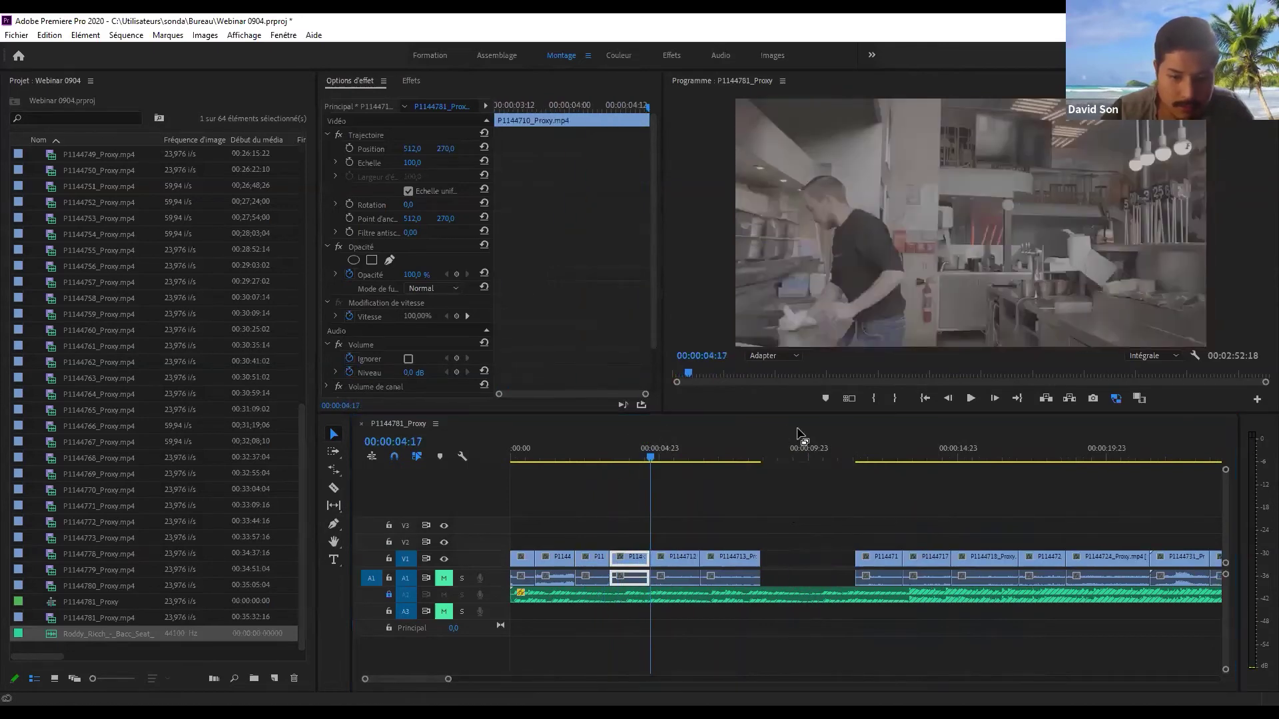
{"action": "left_click", "coordinate": [804, 562]}
{"action": "key", "text": "Delete"}
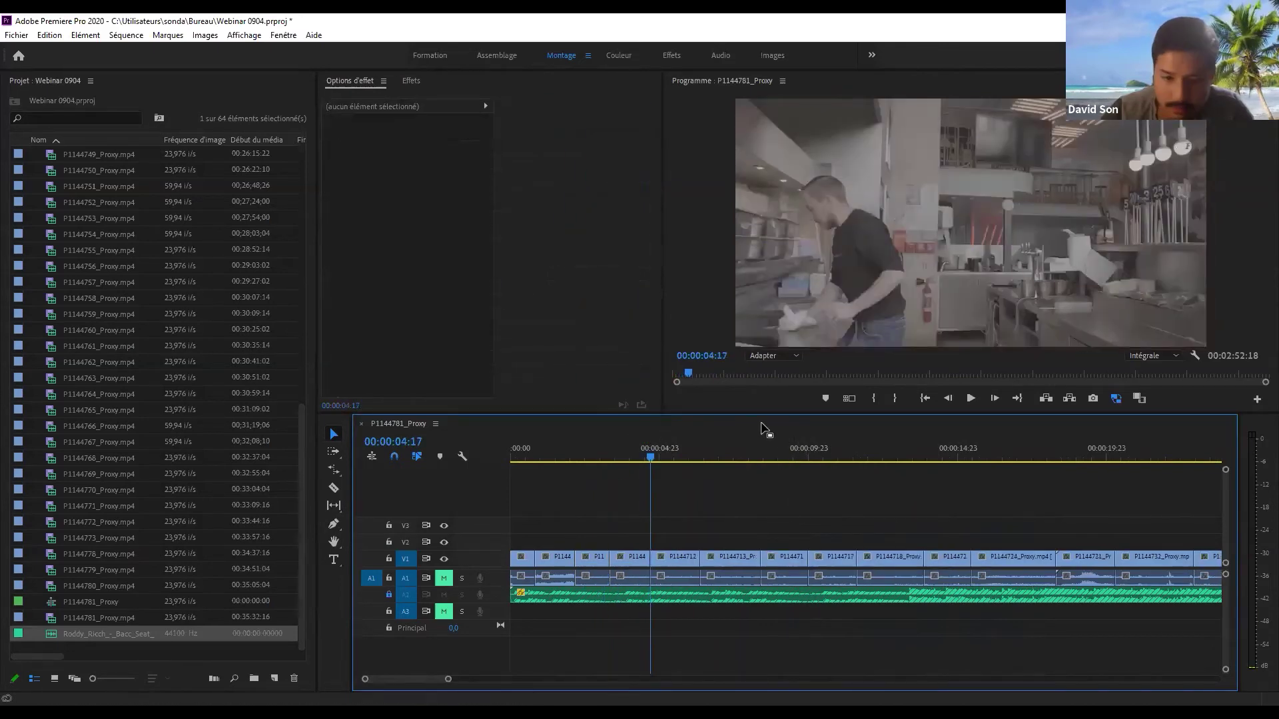
- Play from about 8 seconds and ripple-trim the end of P1144718_Proxy to the music change at 00:00:13:08
{"action": "left_click", "coordinate": [744, 447]}
{"action": "key", "text": "space"}
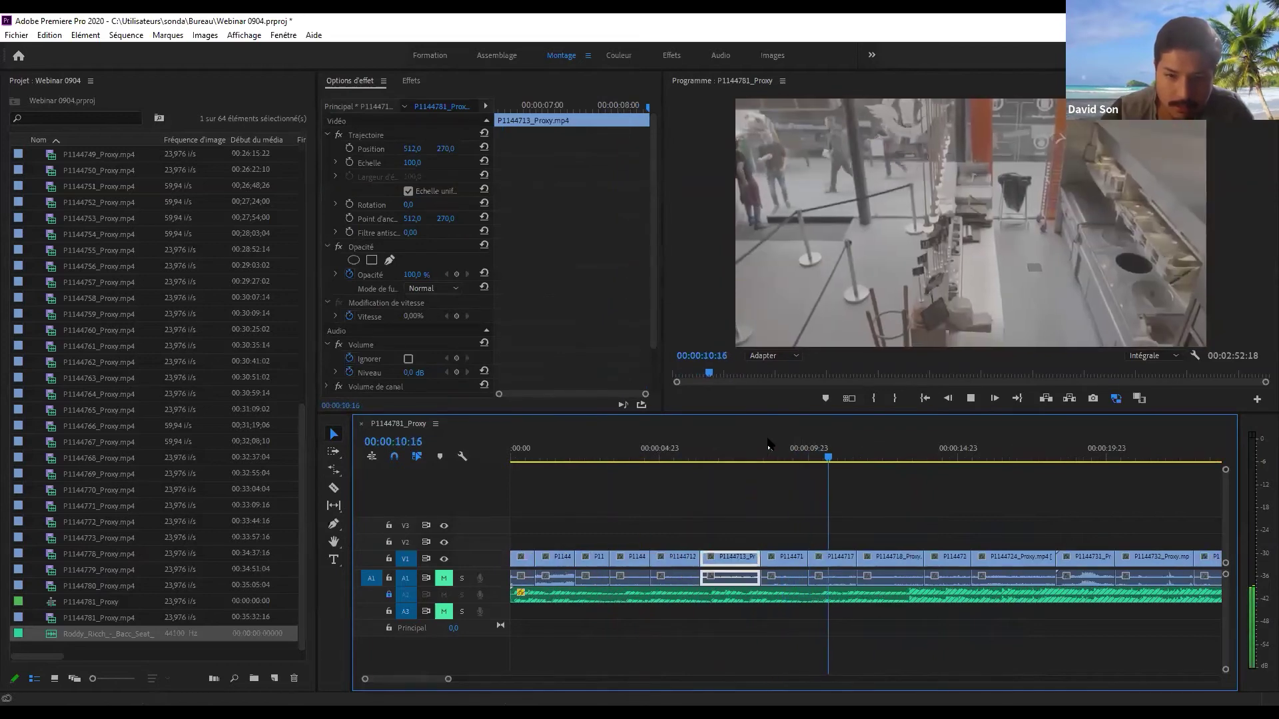
{"action": "key", "text": "="}
{"action": "key", "text": "space"}
{"action": "left_click_drag", "start_coordinate": [884, 457], "coordinate": [894, 445]}
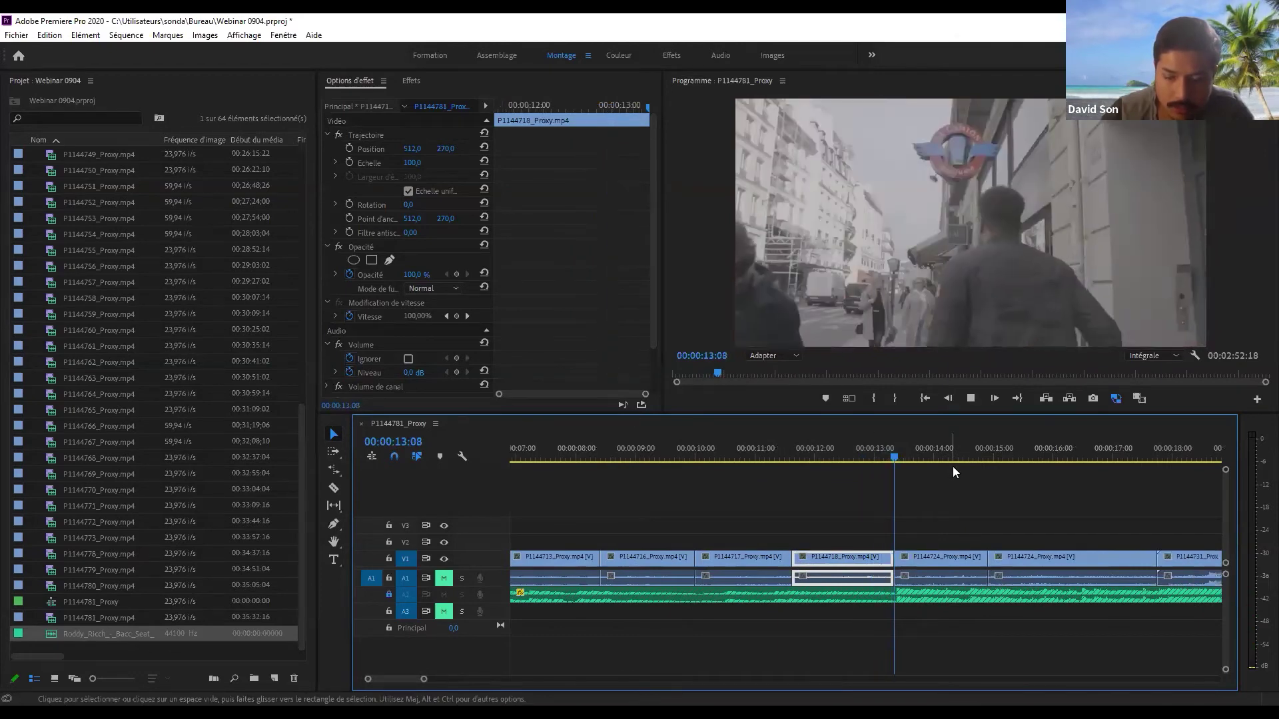
{"action": "key", "text": "space"}
- Ripple-trim the end of P1144724_Proxy to 00:00:17:01 and shorten P1144732_Proxy during playback to match the music
{"action": "key", "text": "minus"}
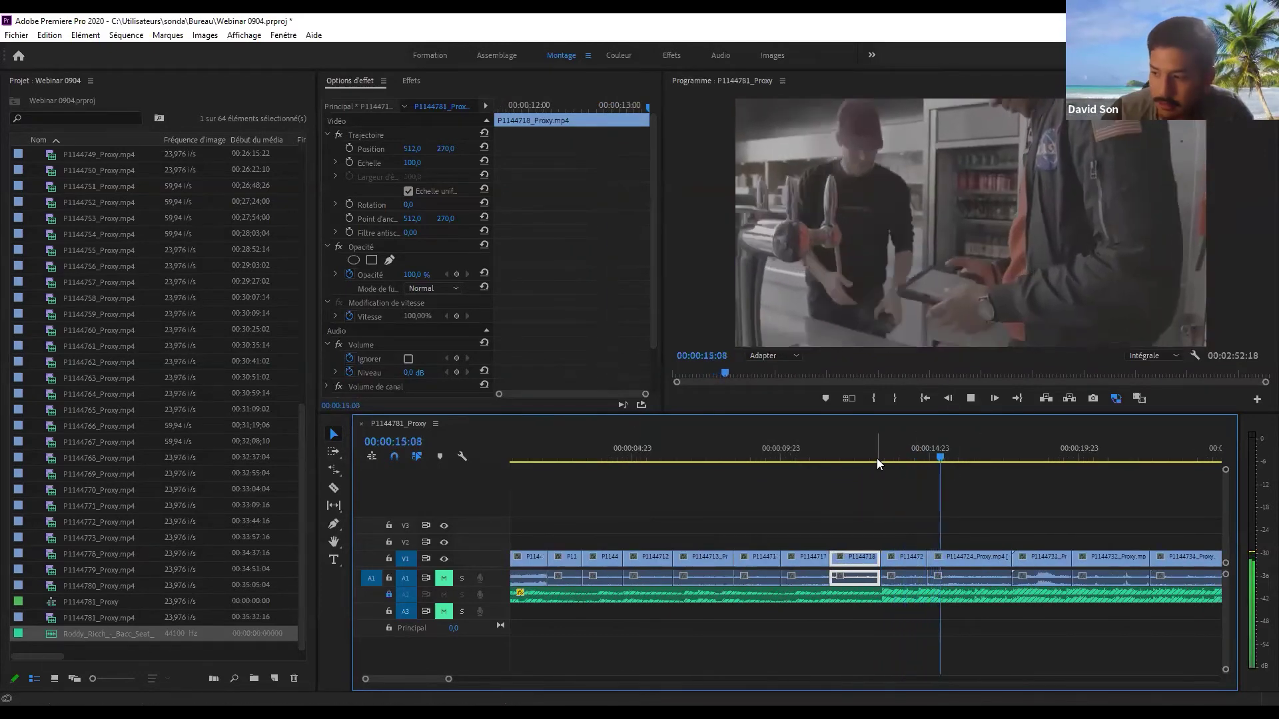
{"action": "key", "text": "minus"}
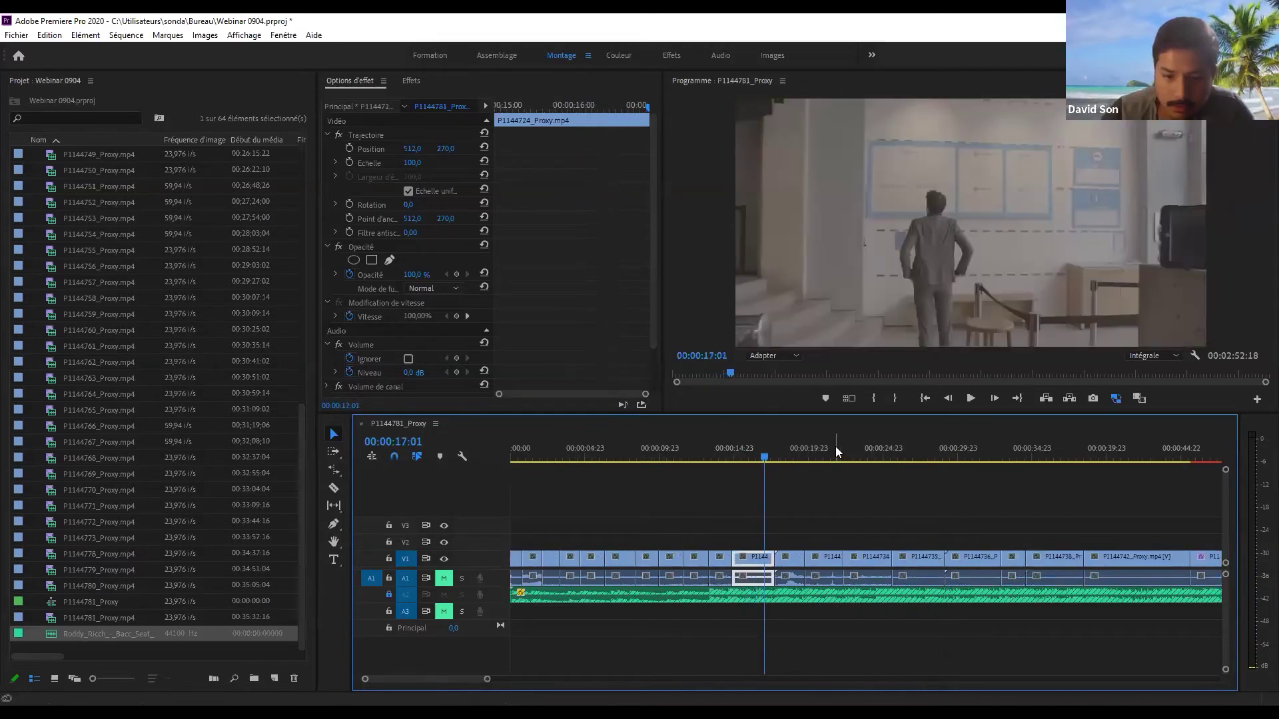
{"action": "key", "text": "equal"}
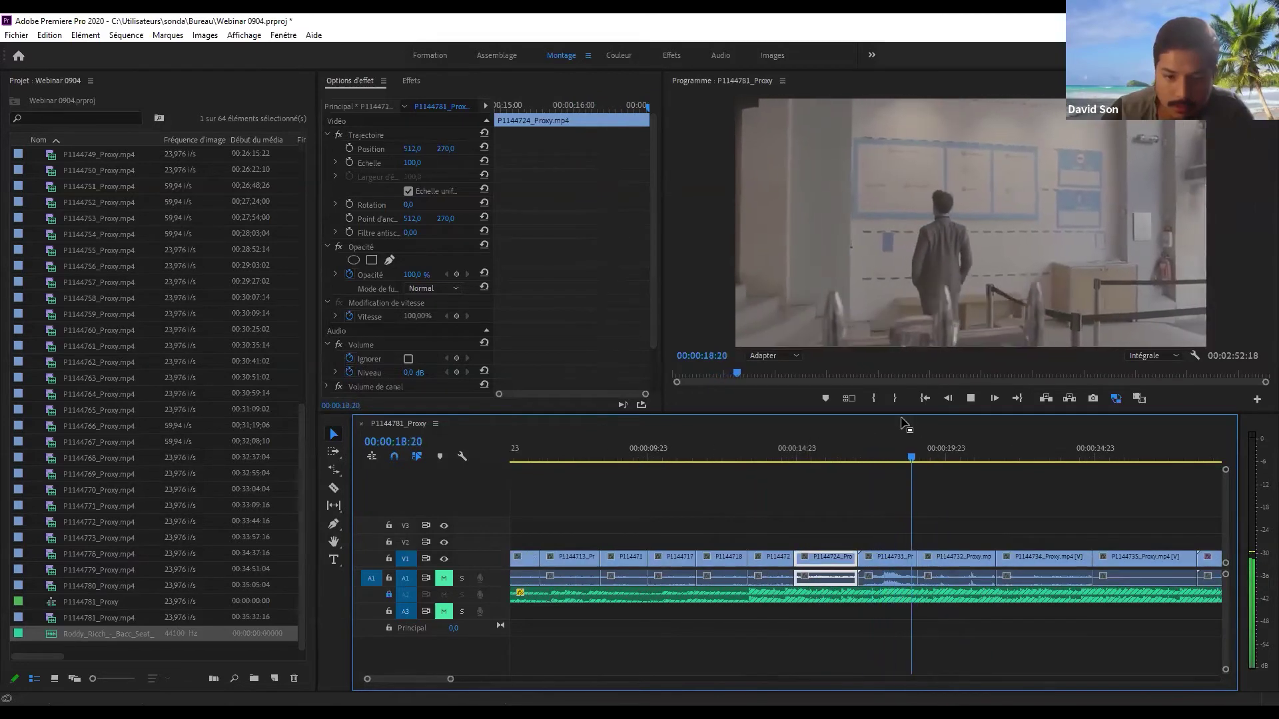
{"action": "key", "text": "minus"}
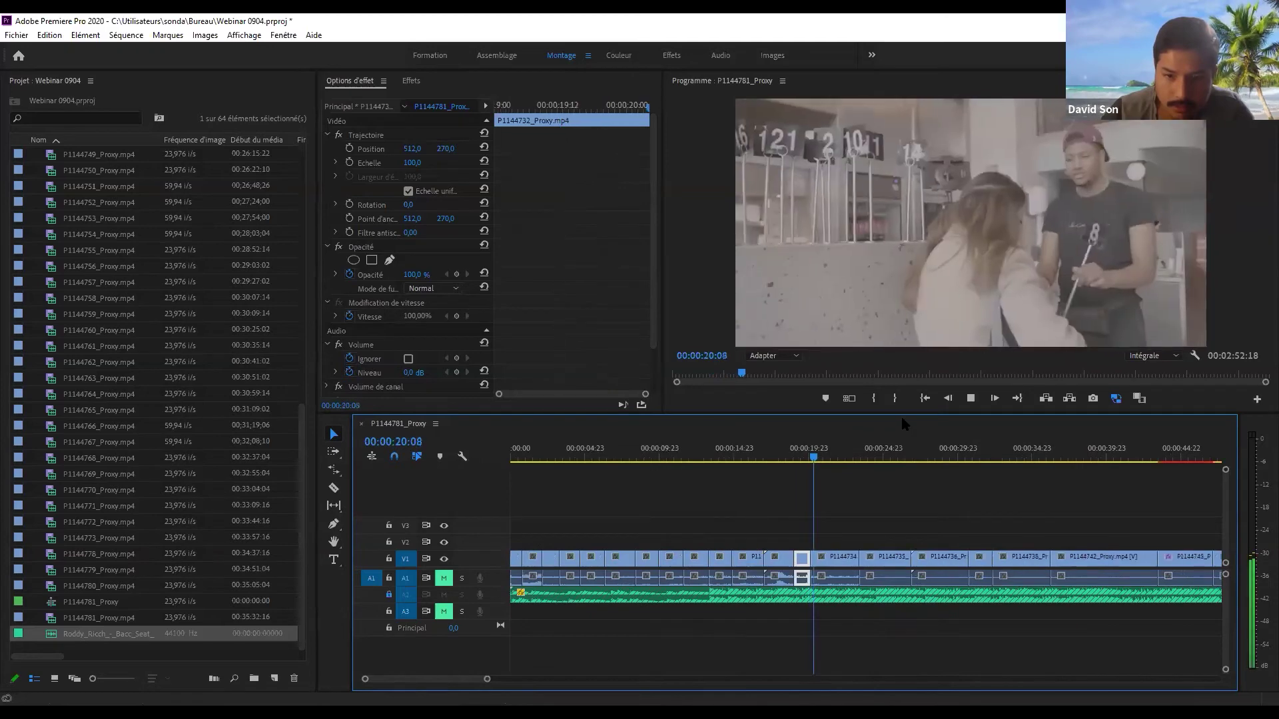
{"action": "key", "text": "equal"}
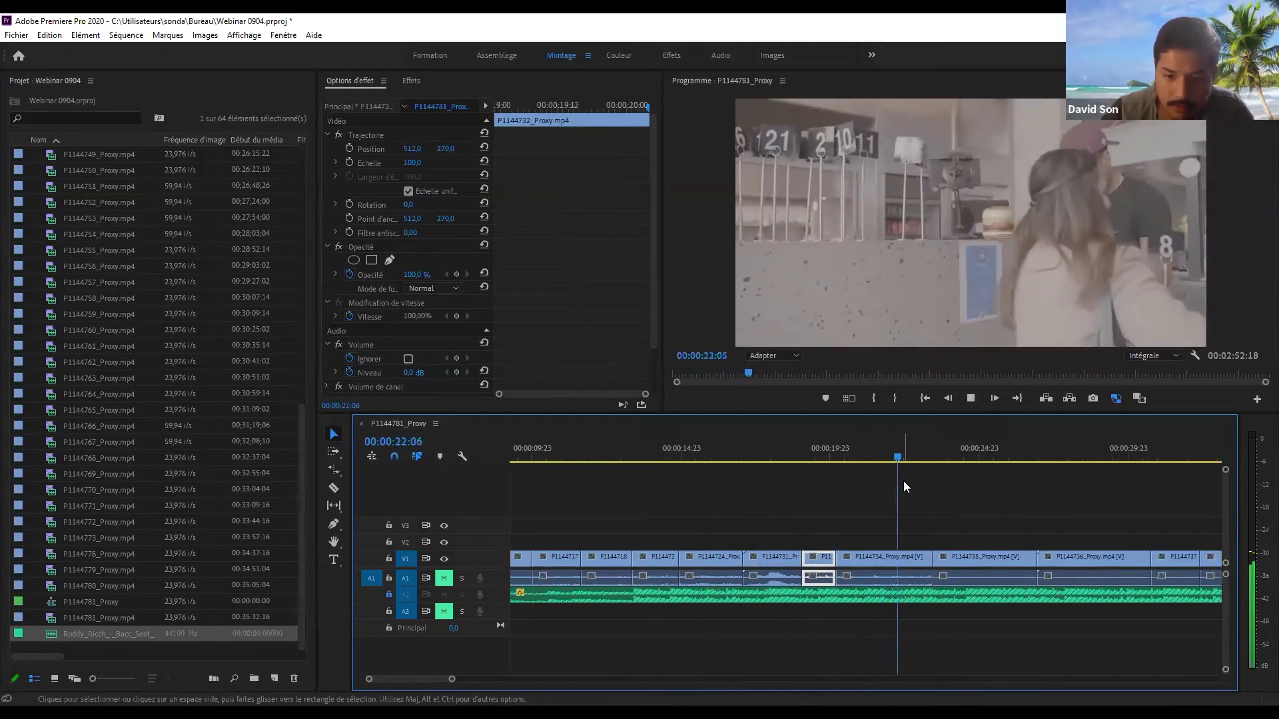
- Ripple-trim the end of P1144734_Proxy to 00:00:21:15 and shorten P1144735_Proxy to match the music
{"action": "left_click", "coordinate": [893, 459]}
{"action": "left_click_drag", "start_coordinate": [893, 460], "coordinate": [880, 457]}
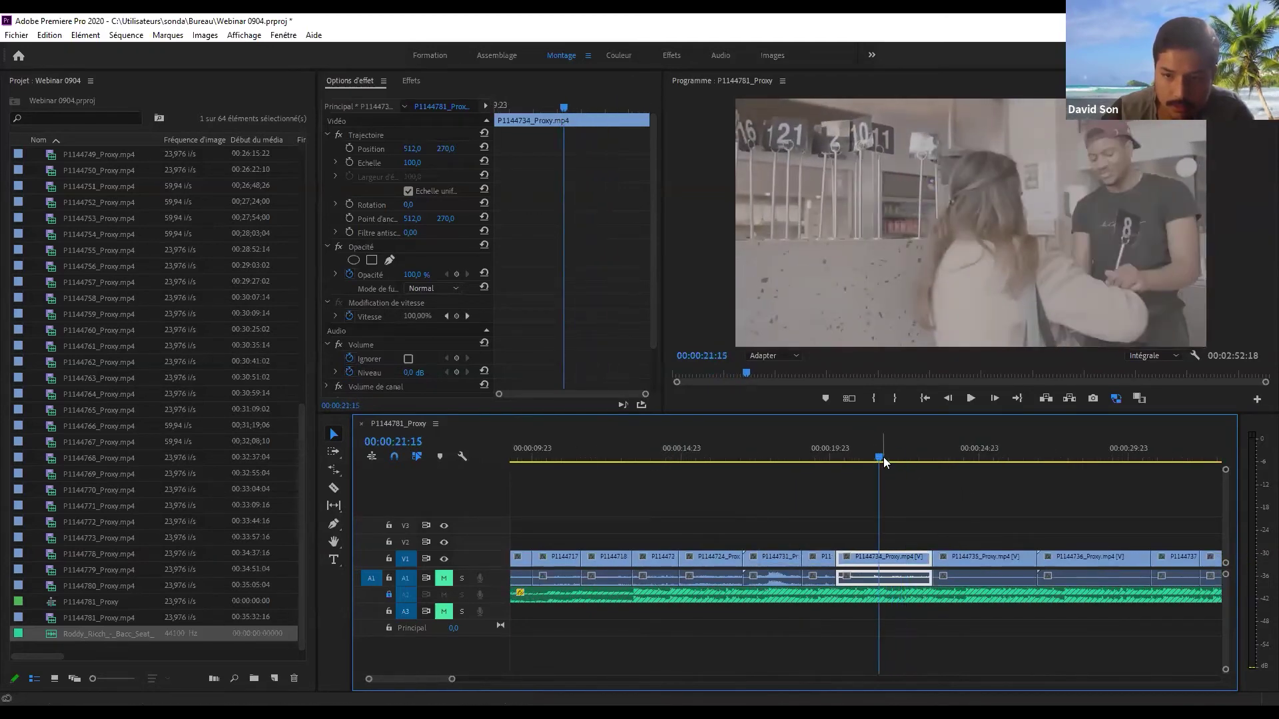
{"action": "key", "text": "w"}
{"action": "key", "text": "space"}
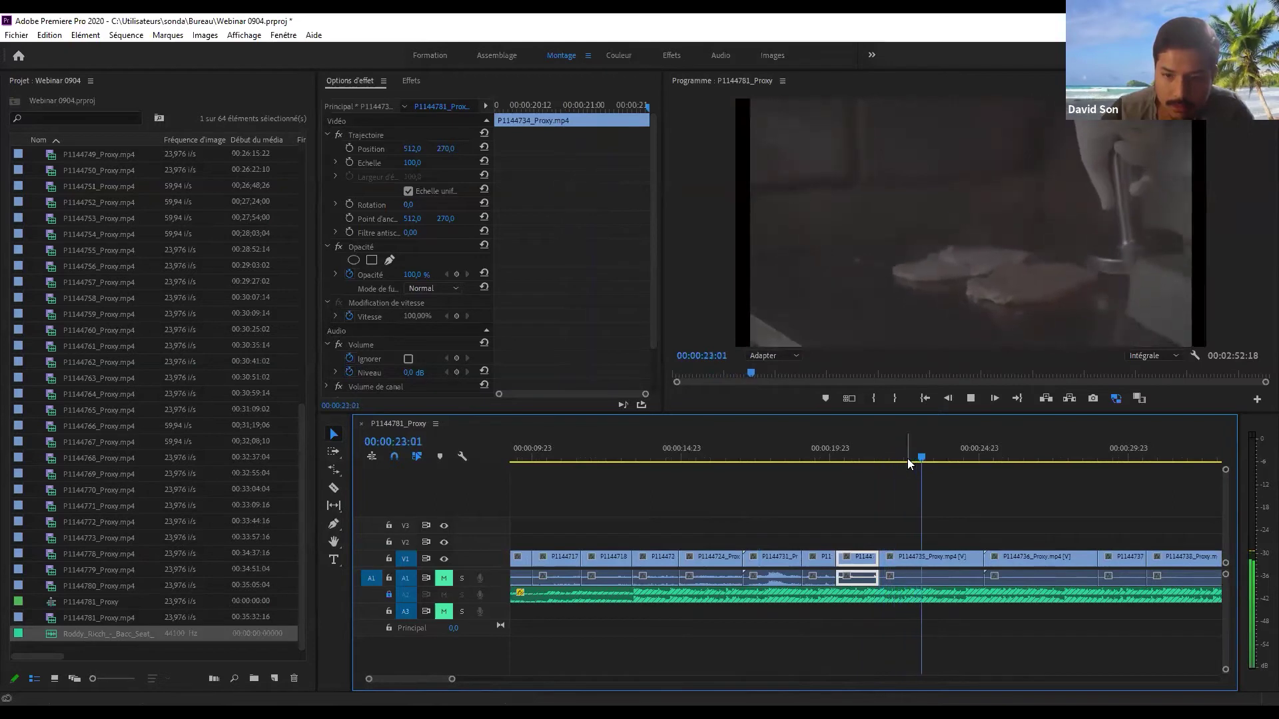
{"action": "key", "text": "w"}
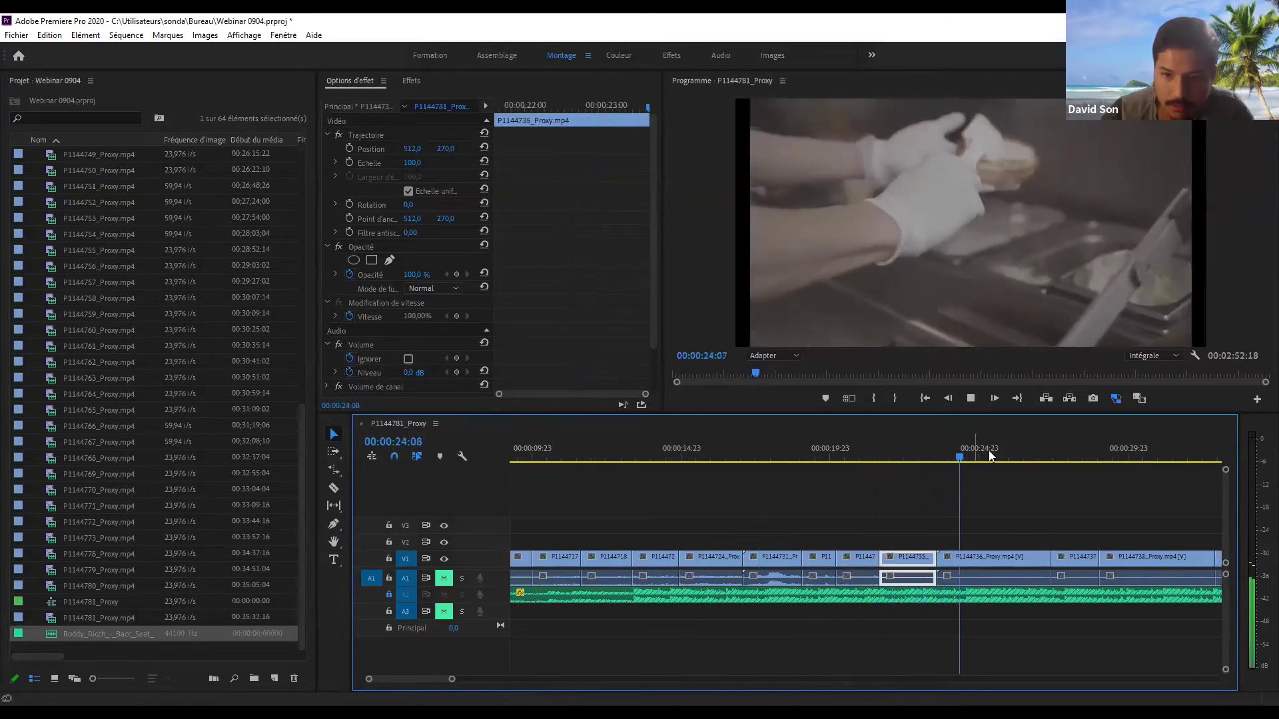
- Ripple-trim the start of P1144736_Proxy and cut its end at about 00:00:25:03 to match the music
{"action": "key", "text": "minus"}
{"action": "key", "text": "equal"}
{"action": "left_click_drag", "start_coordinate": [971, 457], "coordinate": [867, 448]}
{"action": "key", "text": "q"}
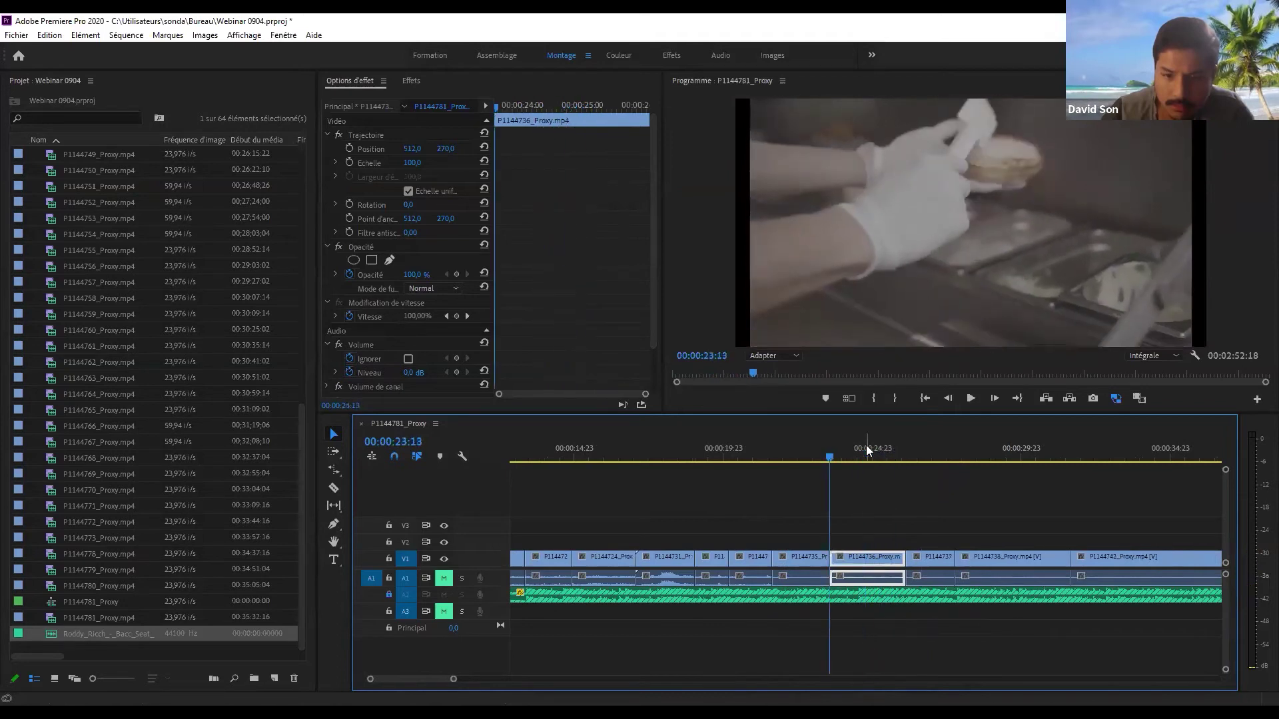
{"action": "key", "text": "space"}
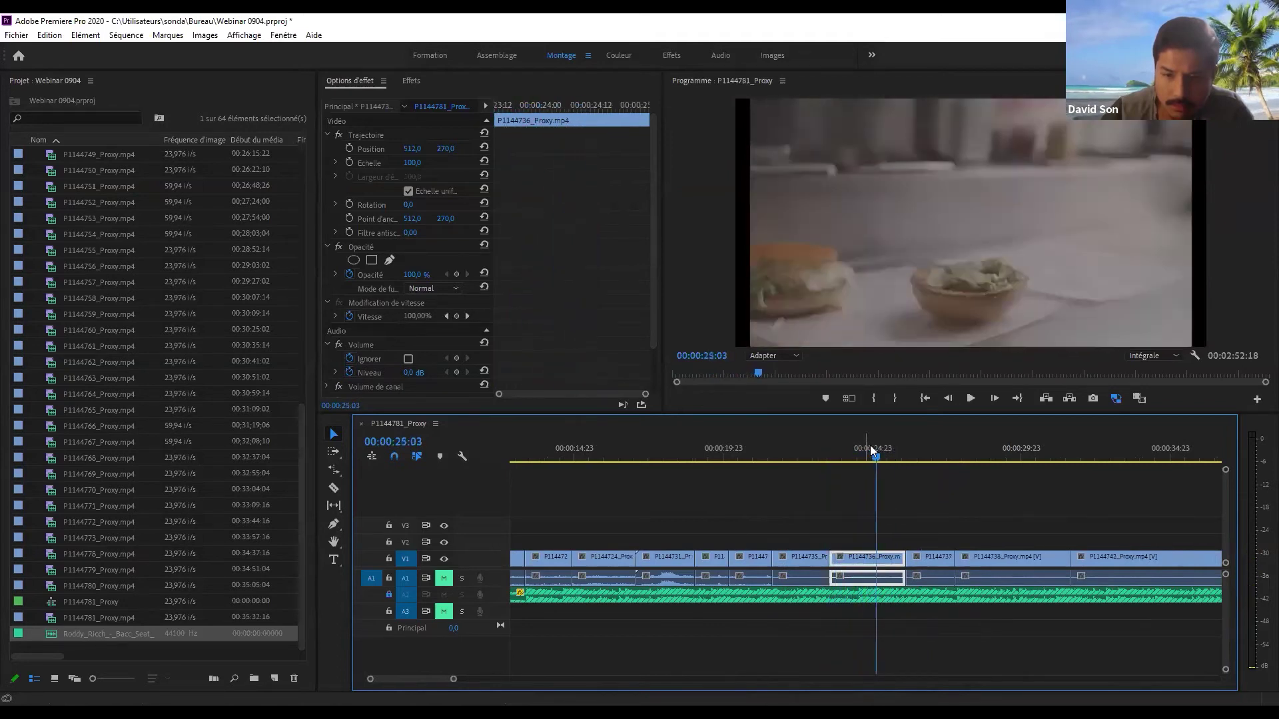
{"action": "key", "text": "w"}
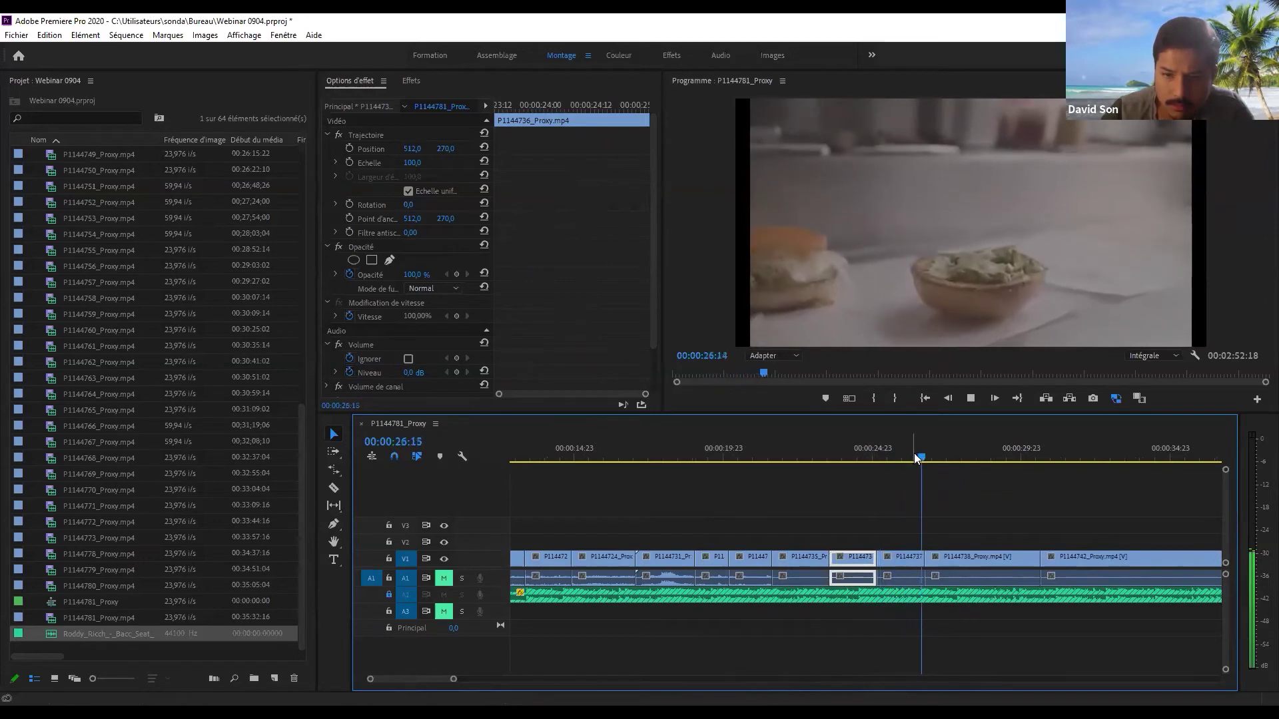
- Delete P1144737_Proxy from the sequence, close its gap and replay from just before P1144738_Proxy
{"action": "left_click", "coordinate": [888, 452]}
{"action": "left_click", "coordinate": [898, 560]}
{"action": "key", "text": "Delete"}
{"action": "key", "text": "Delete"}
{"action": "mouse_move", "coordinate": [879, 455]}
{"action": "left_mouse_down"}
{"action": "mouse_move", "coordinate": [748, 454]}
{"action": "mouse_move", "coordinate": [878, 455]}
{"action": "left_mouse_up"}
{"action": "key", "text": "space"}
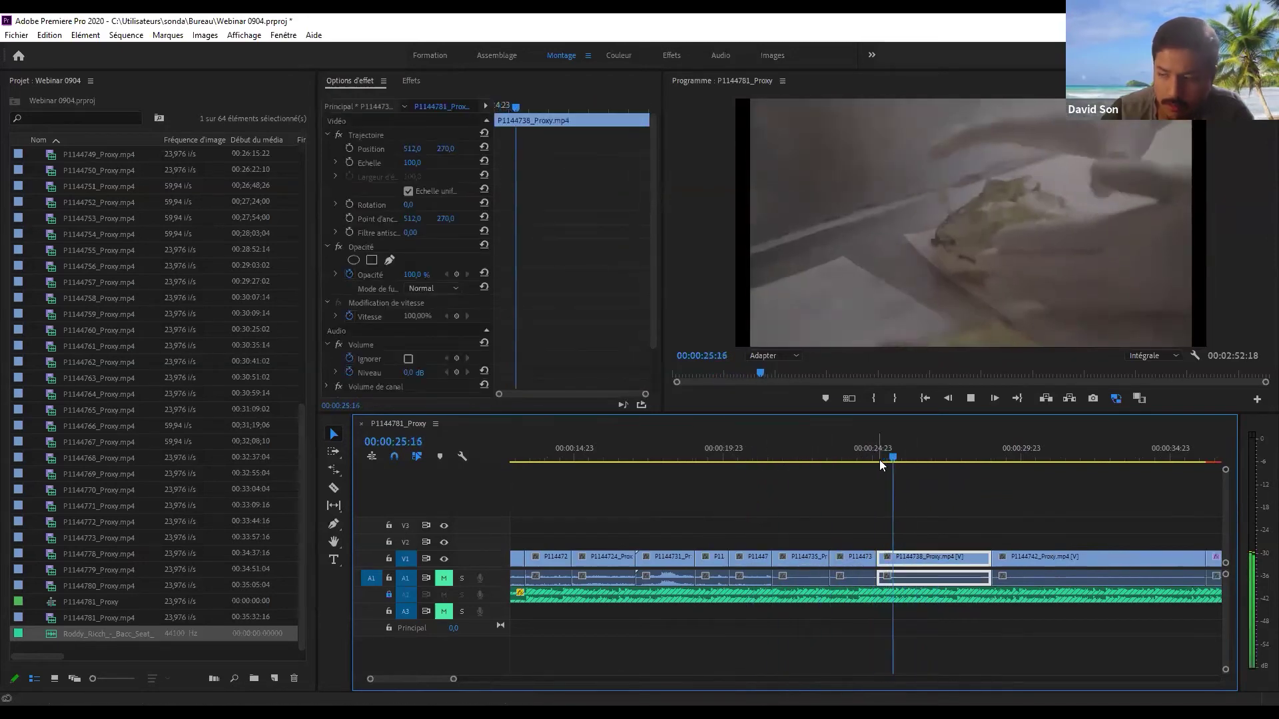
- Ripple-trim the end of P1144738_Proxy to about 00:00:27 during playback to match the music
{"action": "key", "text": "minus"}
{"action": "key", "text": "w"}
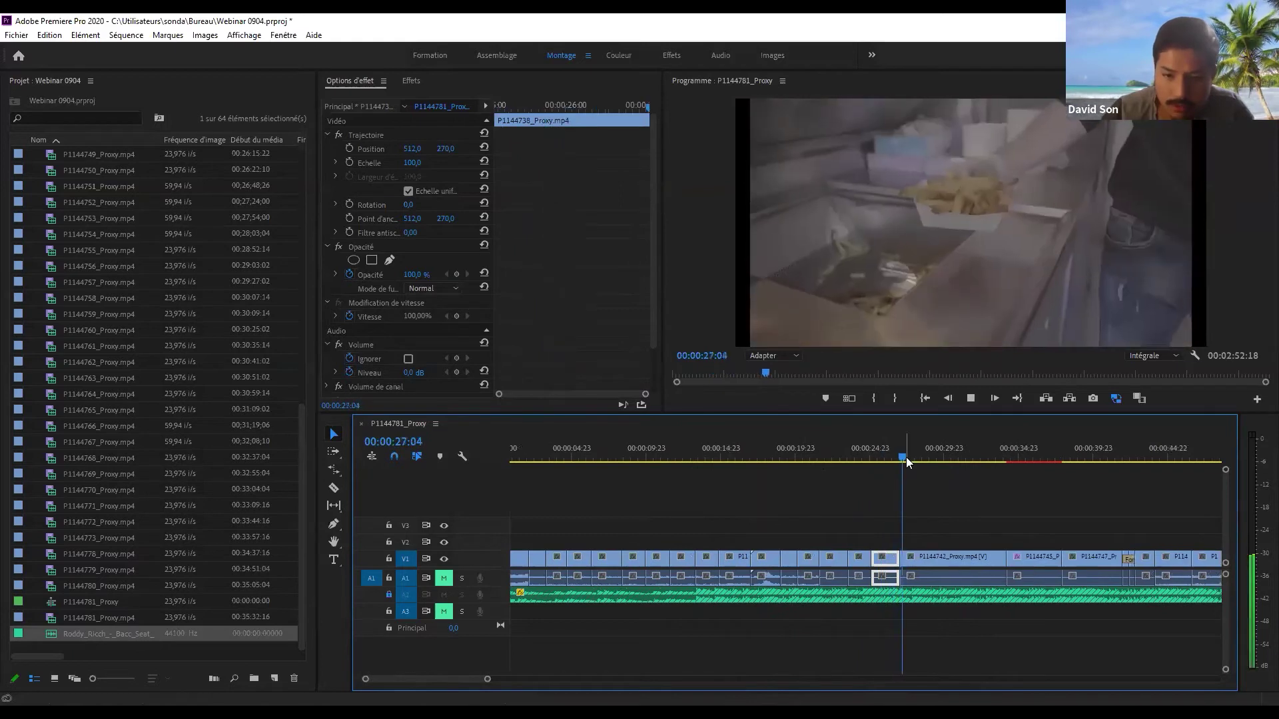
{"action": "key", "text": "equal"}
{"action": "key", "text": "space"}
- Split P1144742_Proxy at 00:00:27:23
{"action": "mouse_move", "coordinate": [873, 457]}
{"action": "left_mouse_down"}
{"action": "mouse_move", "coordinate": [850, 459]}
{"action": "mouse_move", "coordinate": [878, 458]}
{"action": "left_mouse_up"}
{"action": "key", "text": "c"}
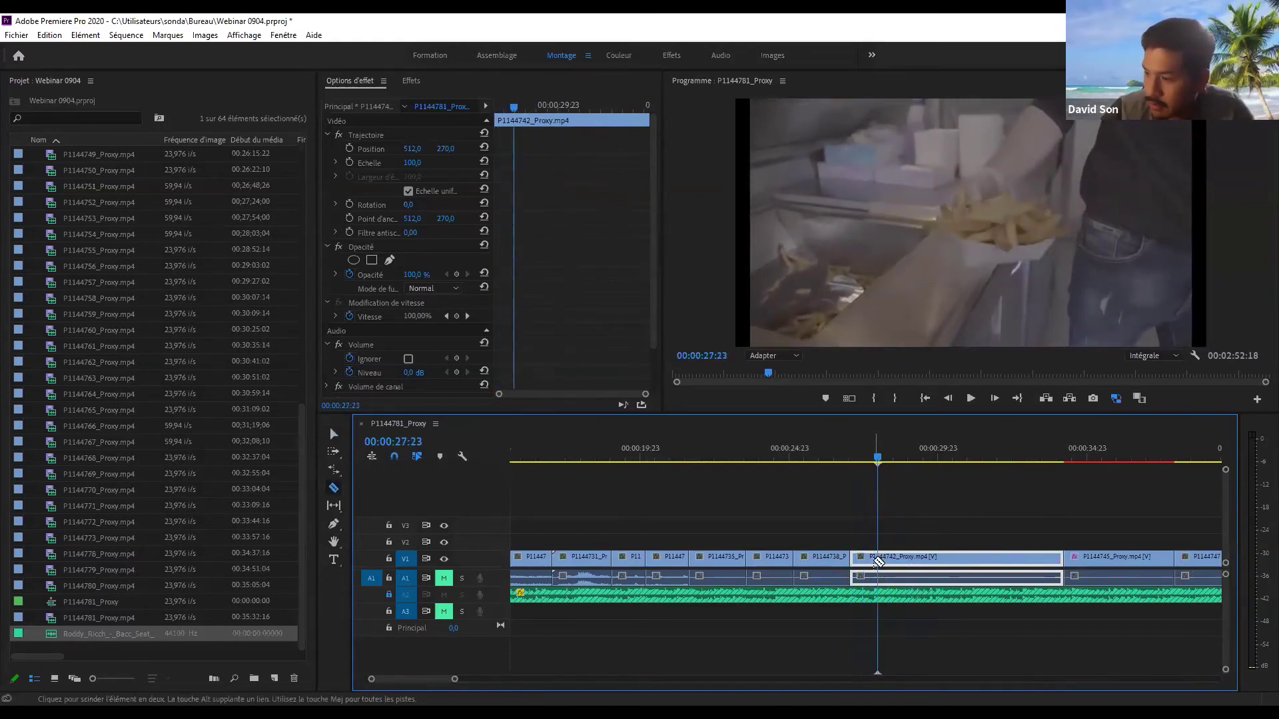
{"action": "left_click", "coordinate": [878, 562]}
{"action": "key", "text": "v"}
{"action": "left_click", "coordinate": [925, 539]}
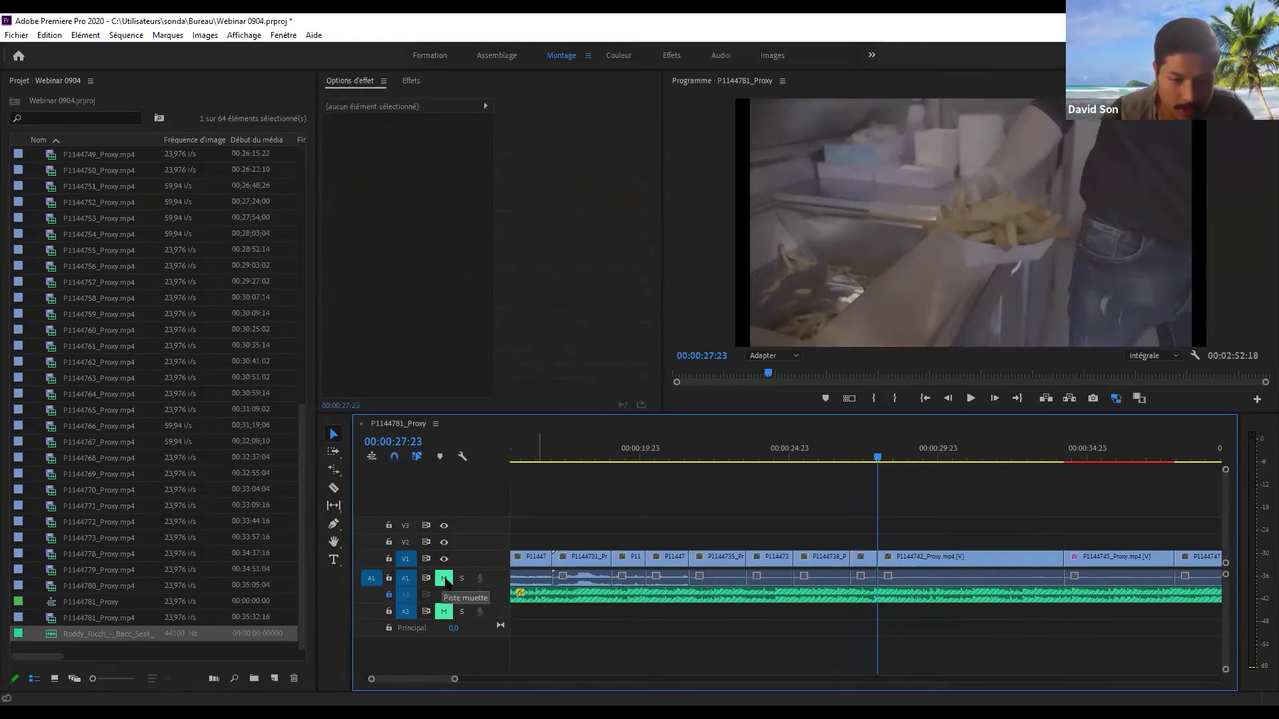
- Move the audio of the second part of P1144742_Proxy from A1 to A3
{"action": "left_click", "coordinate": [909, 577]}
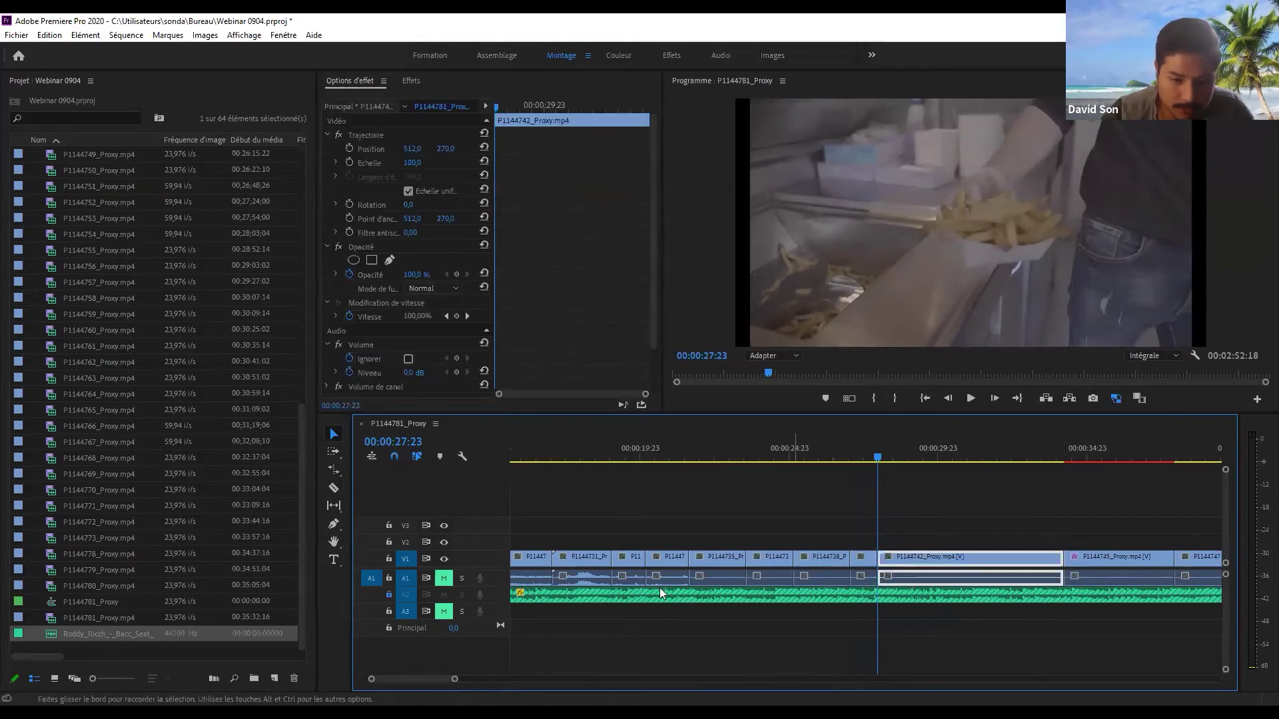
{"action": "left_click", "coordinate": [897, 460]}
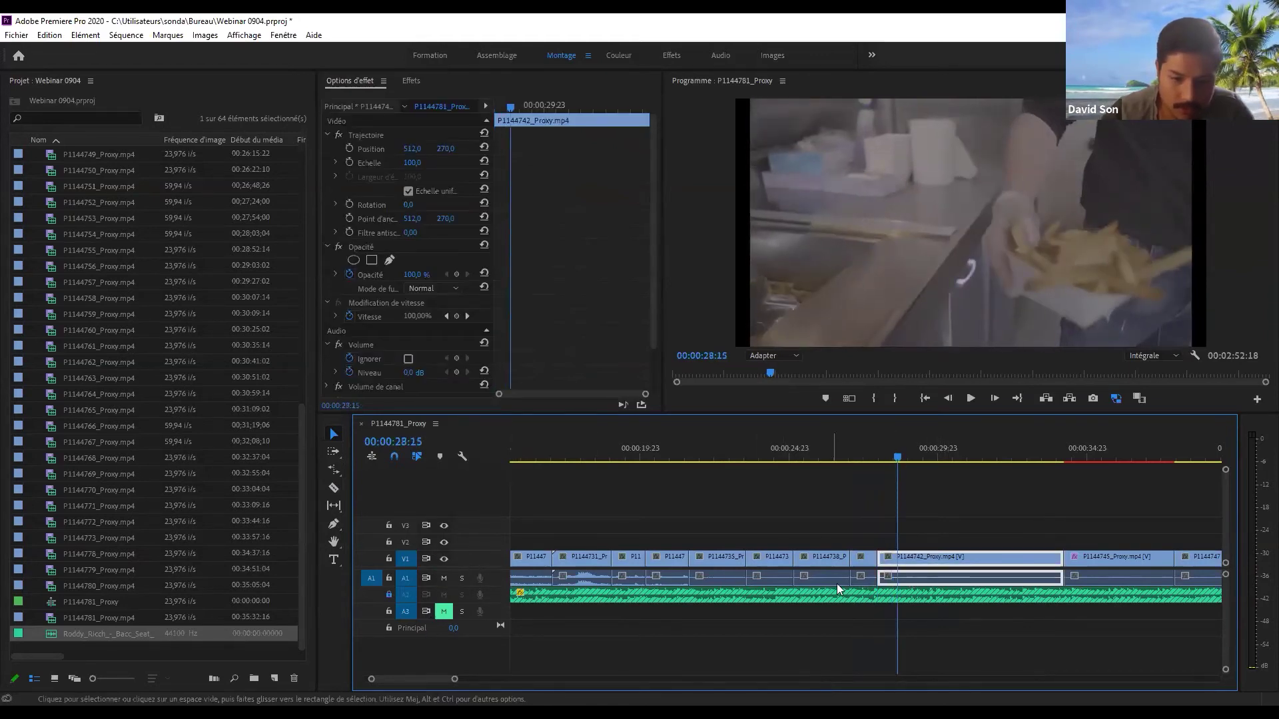
{"action": "left_click", "coordinate": [444, 578]}
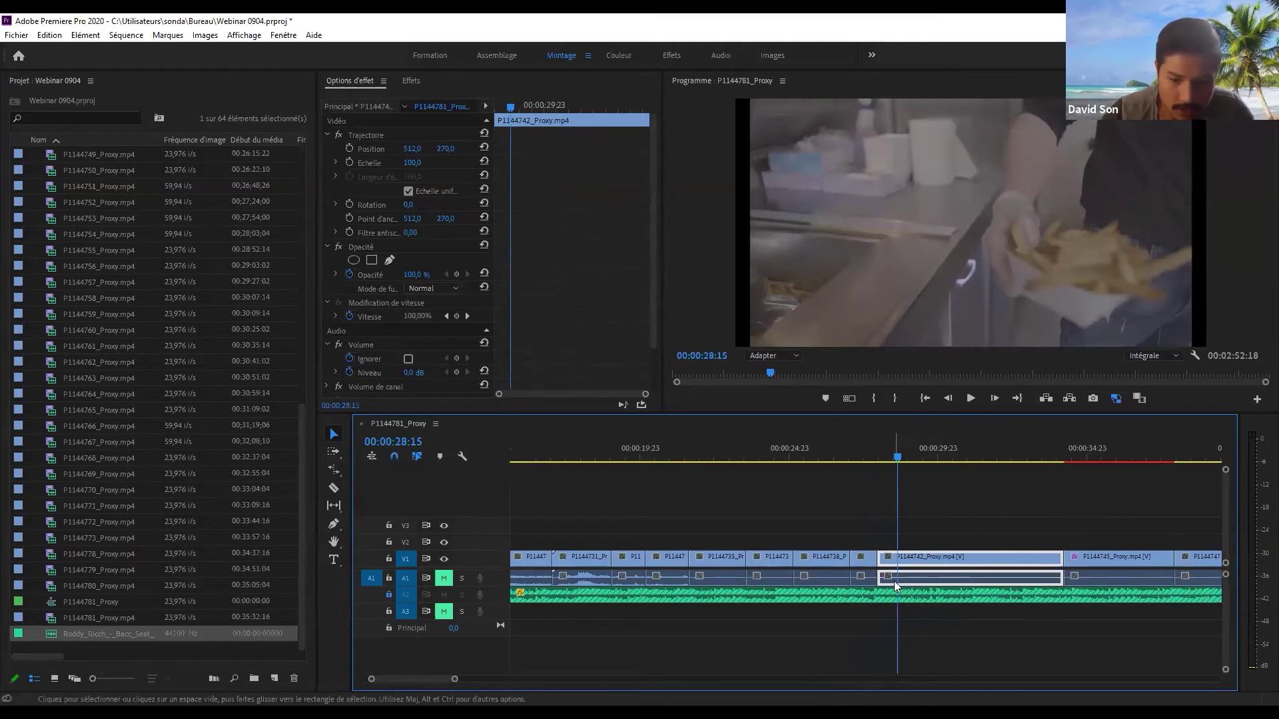
{"action": "left_click_drag", "start_coordinate": [894, 585], "coordinate": [896, 607]}
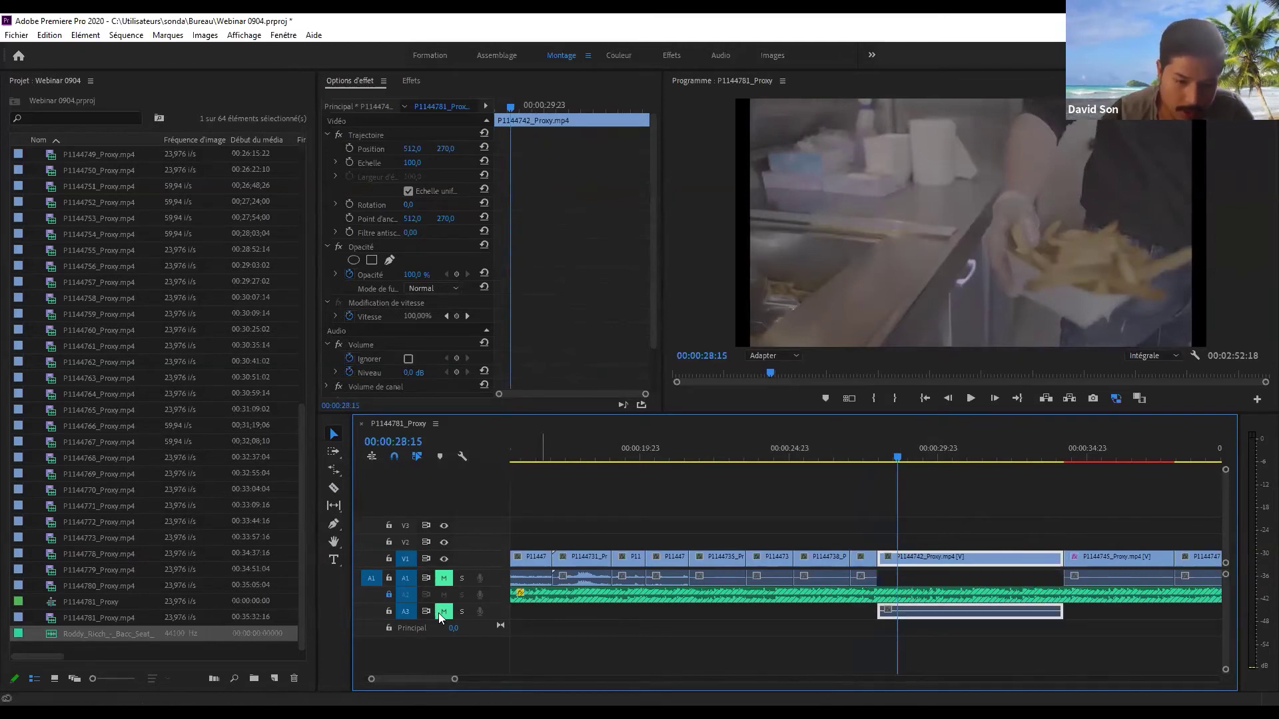
- Move the audio of P1144734_Proxy from A1 to A3 and unmute track A3
{"action": "key", "text": "minus"}
{"action": "key", "text": "minus"}
{"action": "left_click_drag", "start_coordinate": [708, 459], "coordinate": [661, 462]}
{"action": "key", "text": "="}
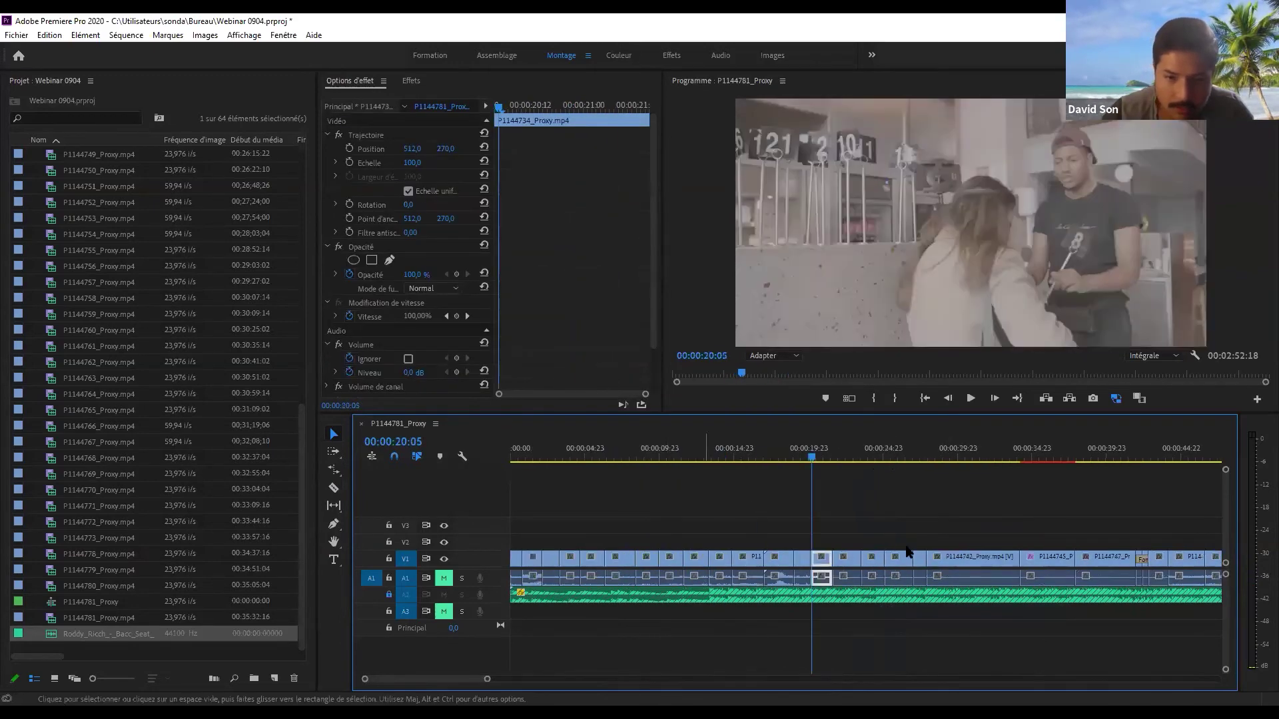
{"action": "left_click", "coordinate": [895, 579]}
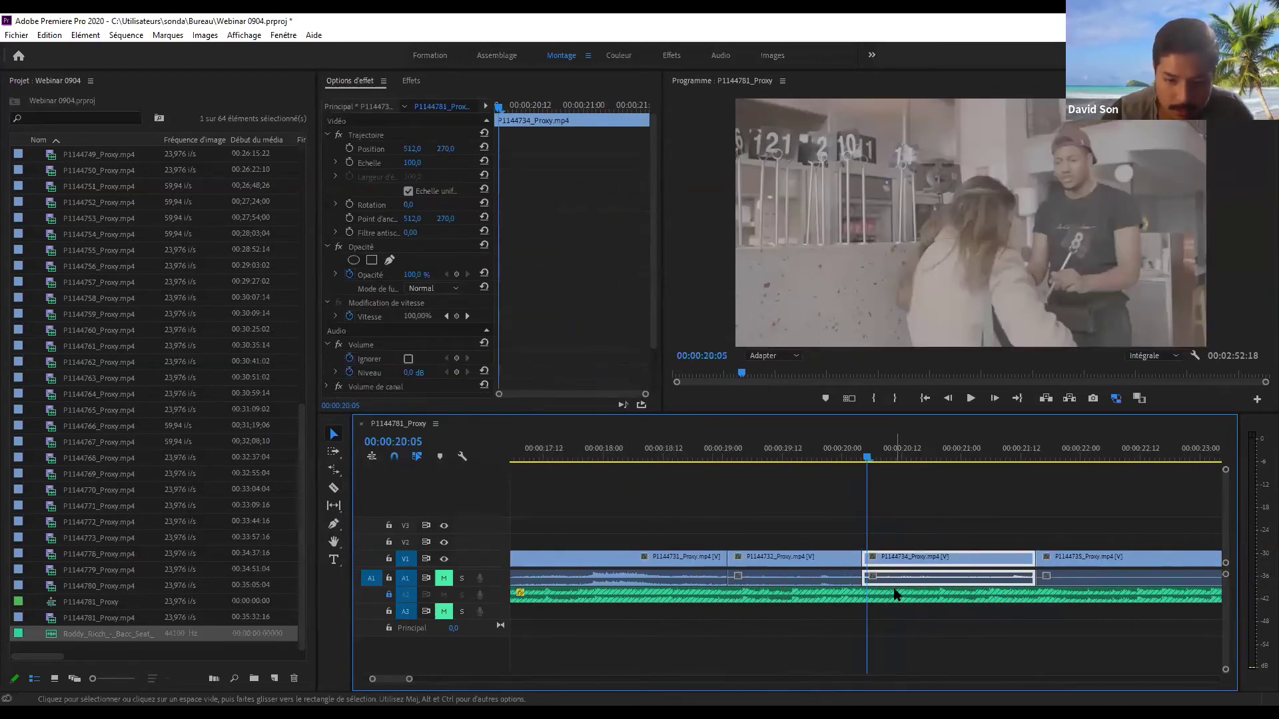
{"action": "key", "text": "alt+Down"}
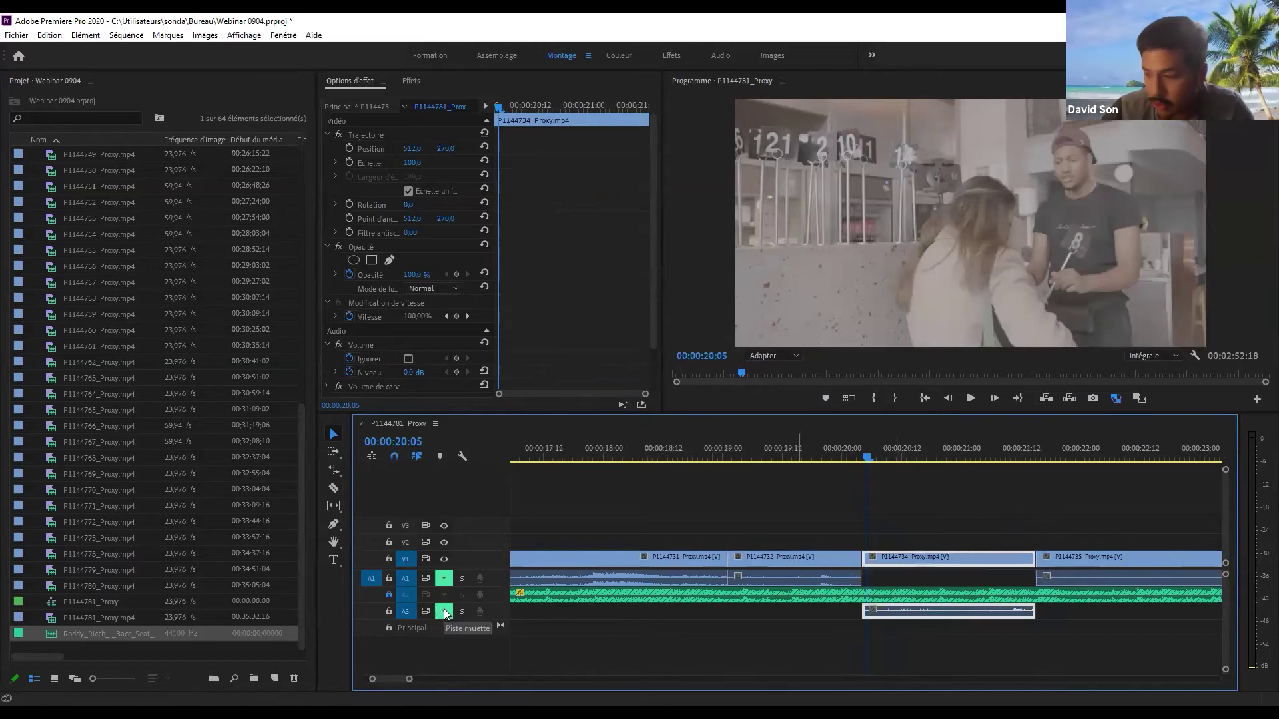
{"action": "left_click", "coordinate": [445, 612]}
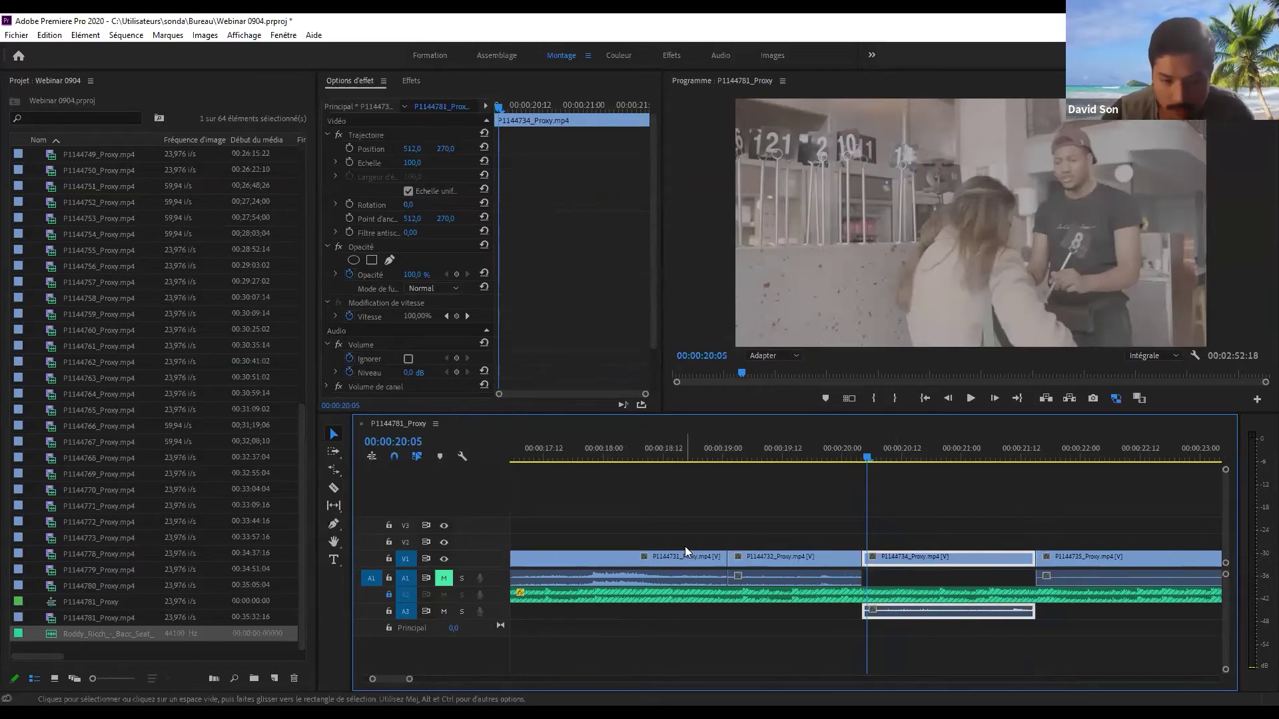
- Play the sequence from about 00:00:20:07 to hear the clip audio on A3 together with the music
{"action": "key", "text": "space"}
{"action": "key", "text": "space"}
{"action": "left_click", "coordinate": [877, 453]}
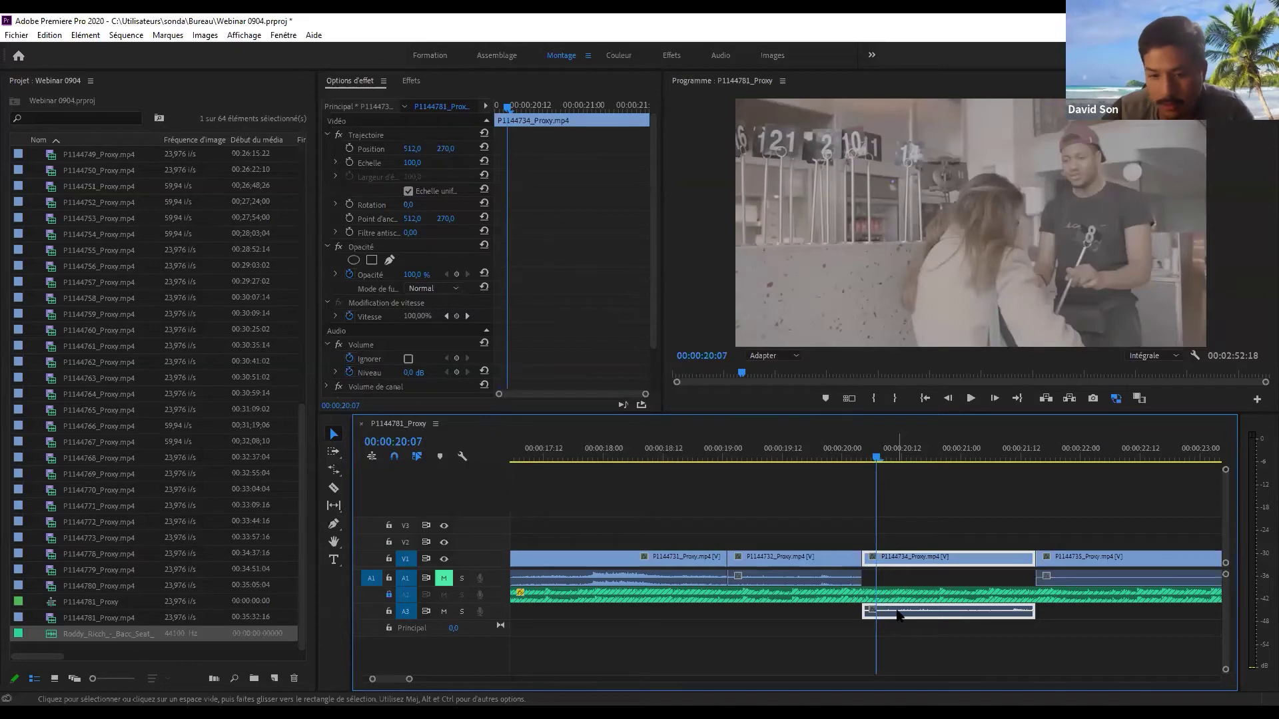
{"action": "key", "text": "space"}
{"action": "key", "text": "minus"}
{"action": "key", "text": "minus"}
{"action": "key", "text": "minus"}
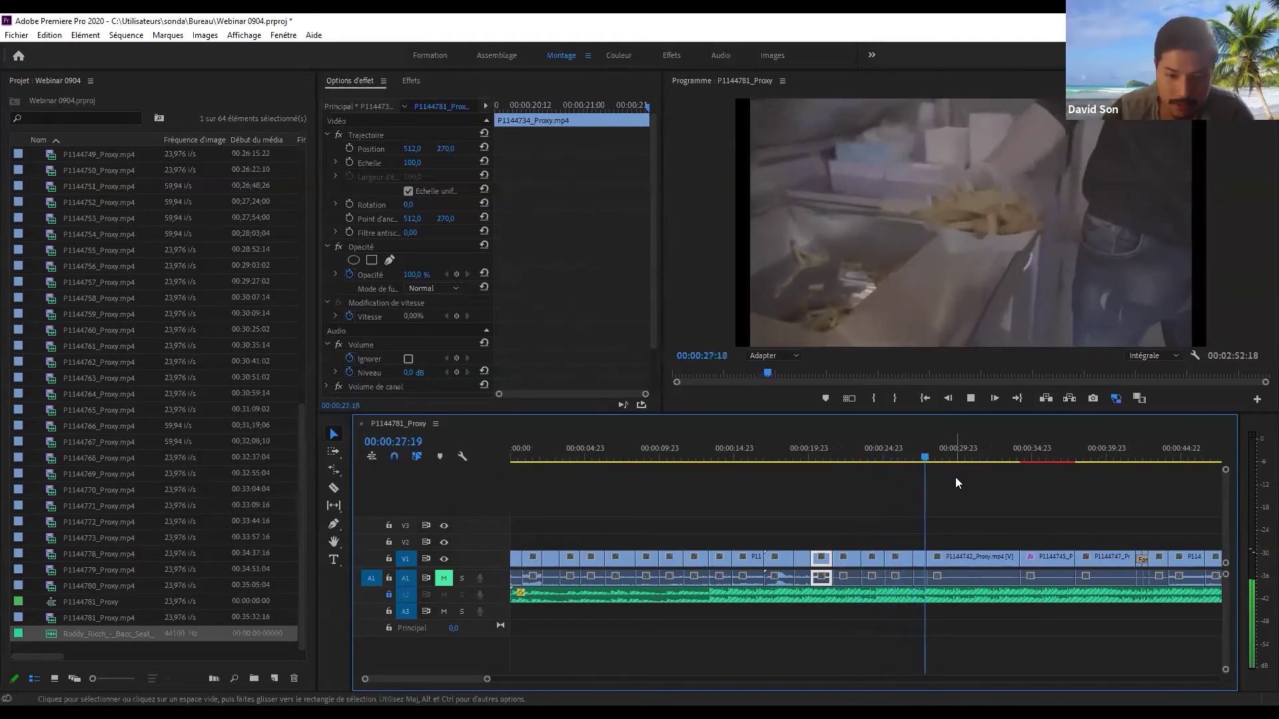
- Split the second part of P1144742_Proxy at about 00:00:32:12 and replay from the clip's start
{"action": "left_click", "coordinate": [989, 456]}
{"action": "left_click_drag", "start_coordinate": [991, 458], "coordinate": [915, 457]}
{"action": "key", "text": "c"}
{"action": "left_click", "coordinate": [995, 558]}
{"action": "key", "text": "v"}
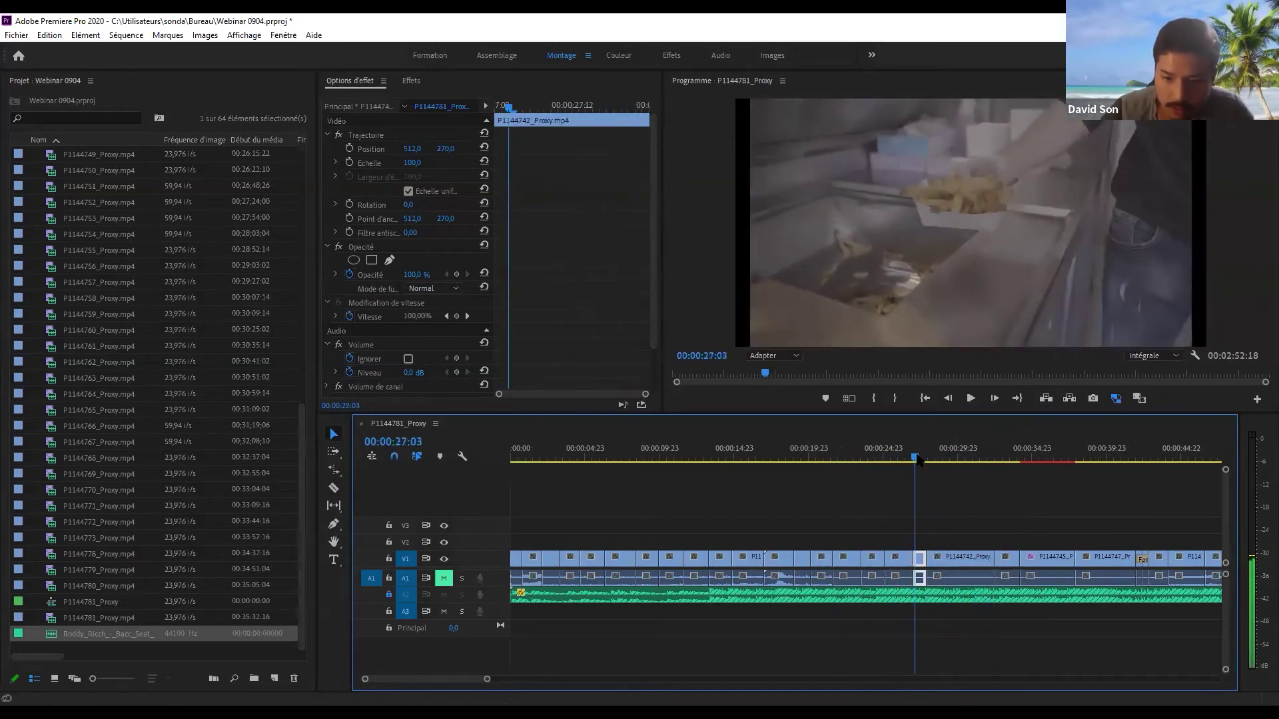
{"action": "key", "text": "space"}
{"action": "key", "text": "equal"}
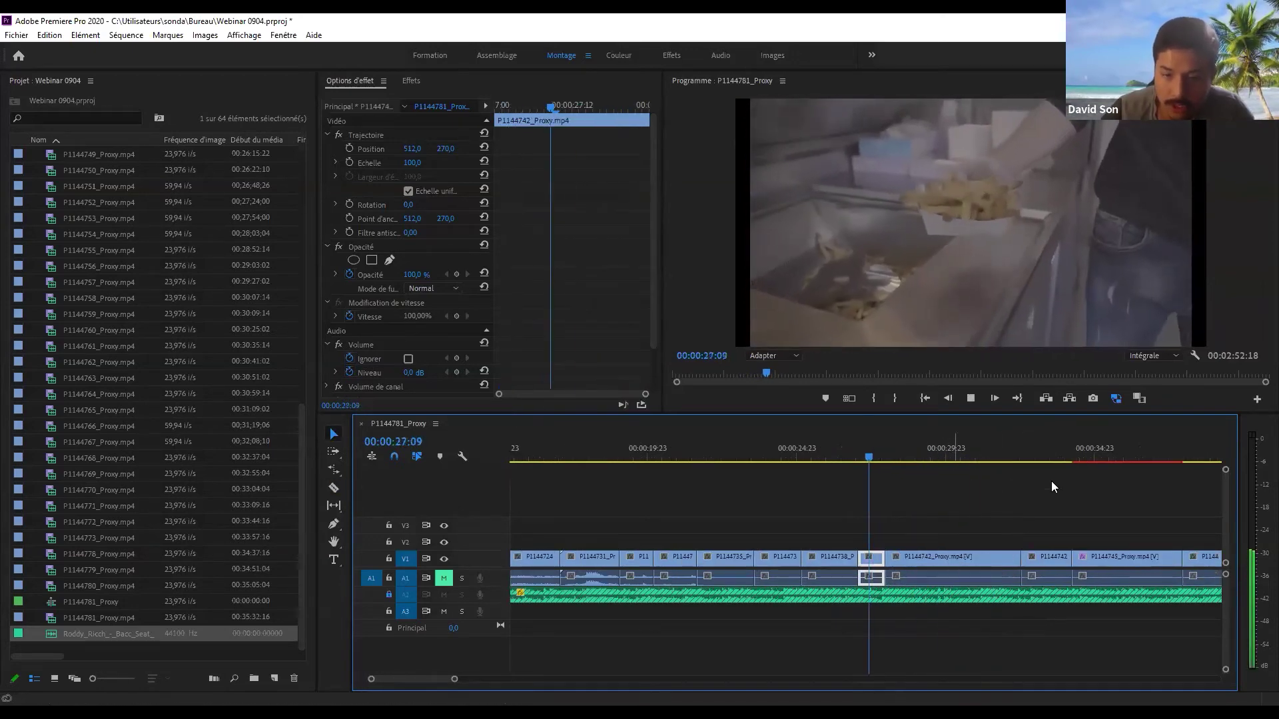
- Speed up the middle part of P1144742_Proxy into a very short burst with Rate Stretch and delete the gap after it
{"action": "left_click", "coordinate": [987, 562]}
{"action": "left_click_drag", "start_coordinate": [892, 454], "coordinate": [984, 454]}
{"action": "left_click", "coordinate": [907, 454]}
{"action": "key", "text": "r"}
{"action": "left_click_drag", "start_coordinate": [992, 562], "coordinate": [886, 560]}
{"action": "key", "text": "v"}
{"action": "left_click", "coordinate": [915, 559]}
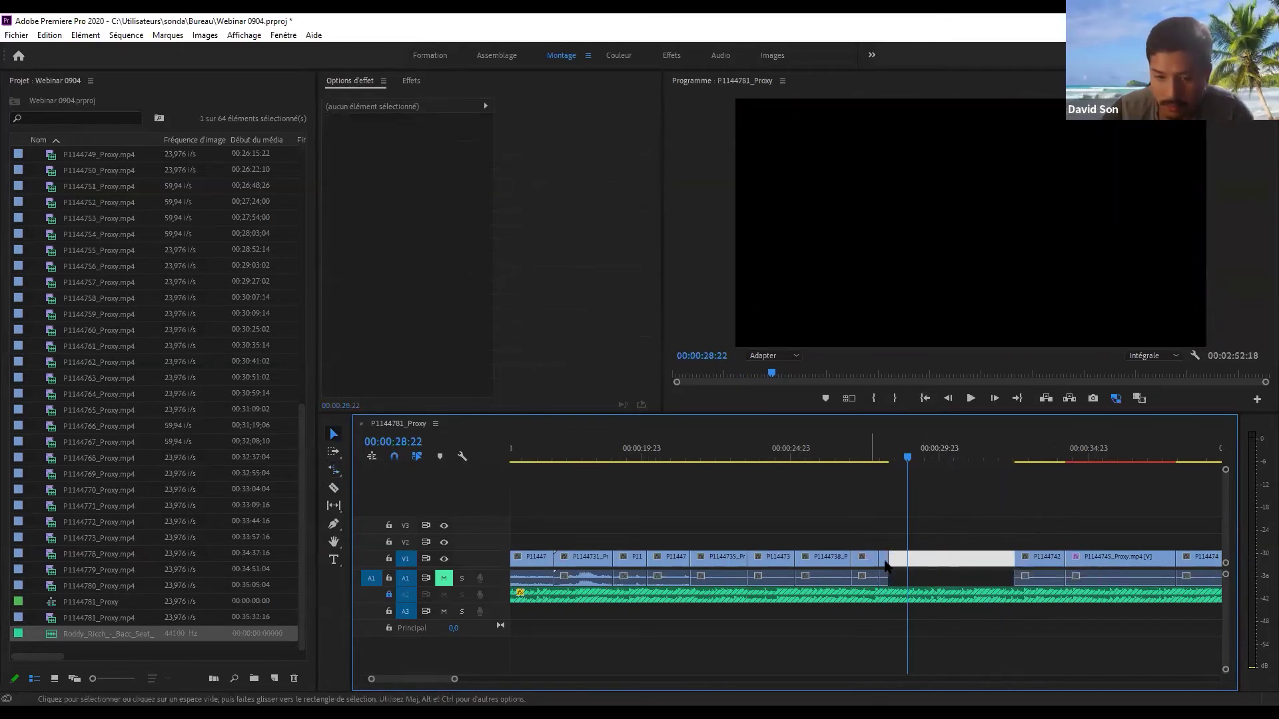
{"action": "key", "text": "Delete"}
- Ripple-trim the end of the last P1144742_Proxy part to 00:00:29:14 and shorten P1144745_Proxy during playback
{"action": "left_click_drag", "start_coordinate": [905, 454], "coordinate": [862, 449]}
{"action": "key", "text": "space"}
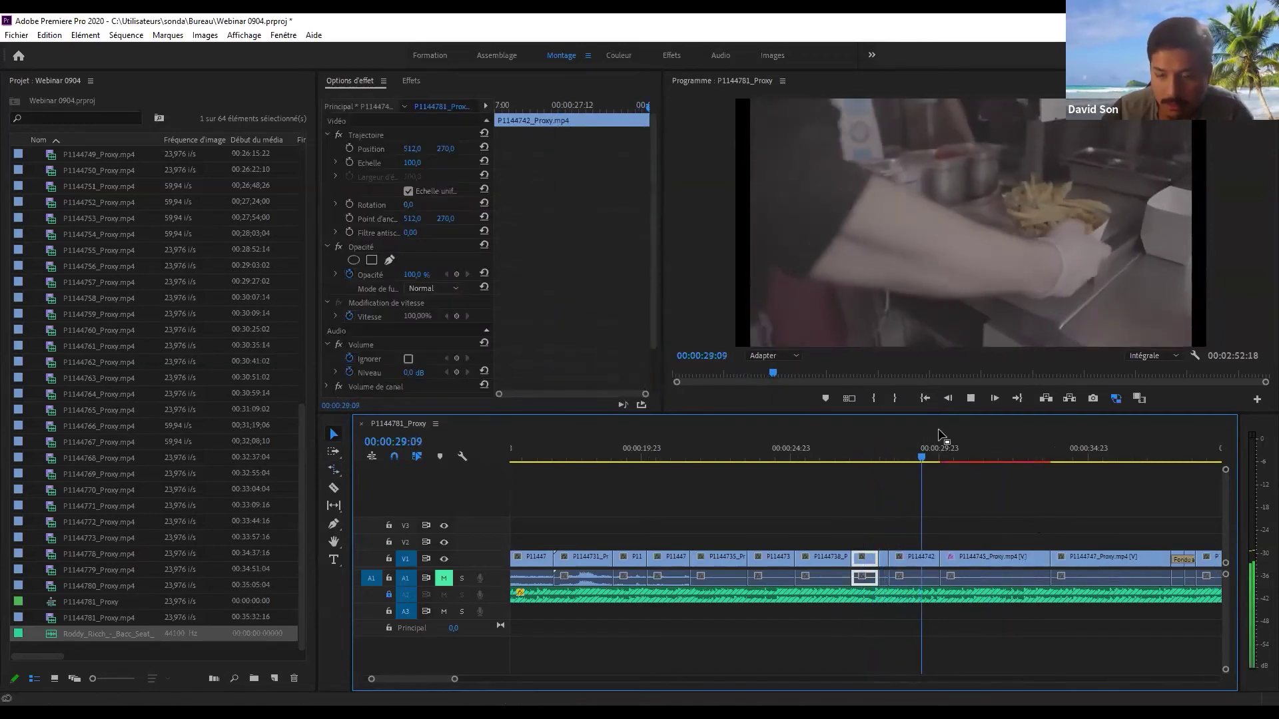
{"action": "left_click", "coordinate": [923, 451]}
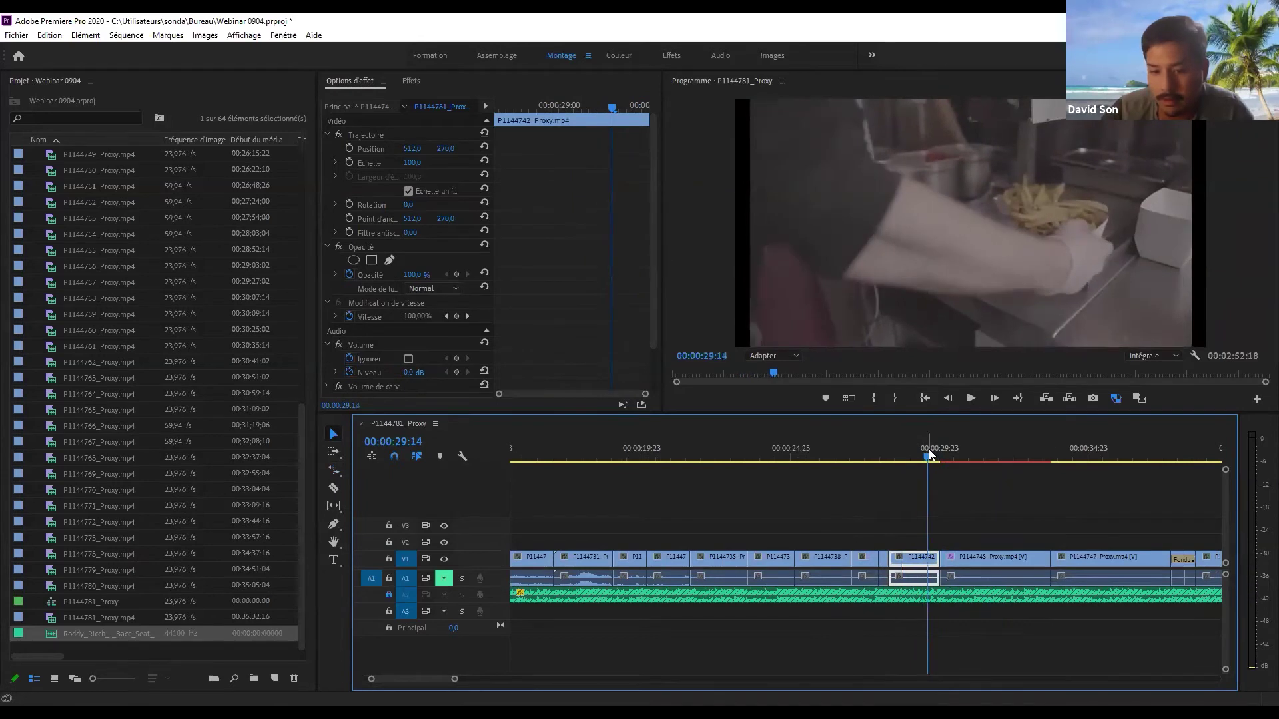
{"action": "key", "text": "w"}
{"action": "key", "text": "space"}
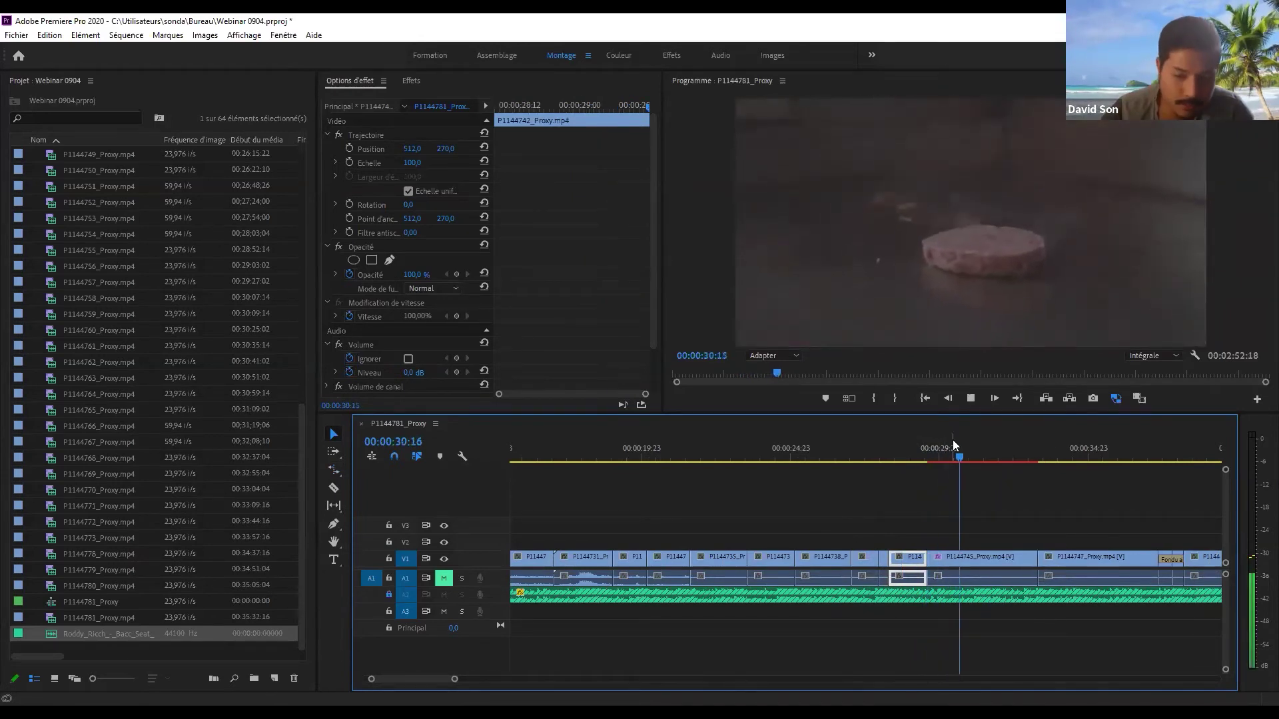
{"action": "key", "text": "w"}
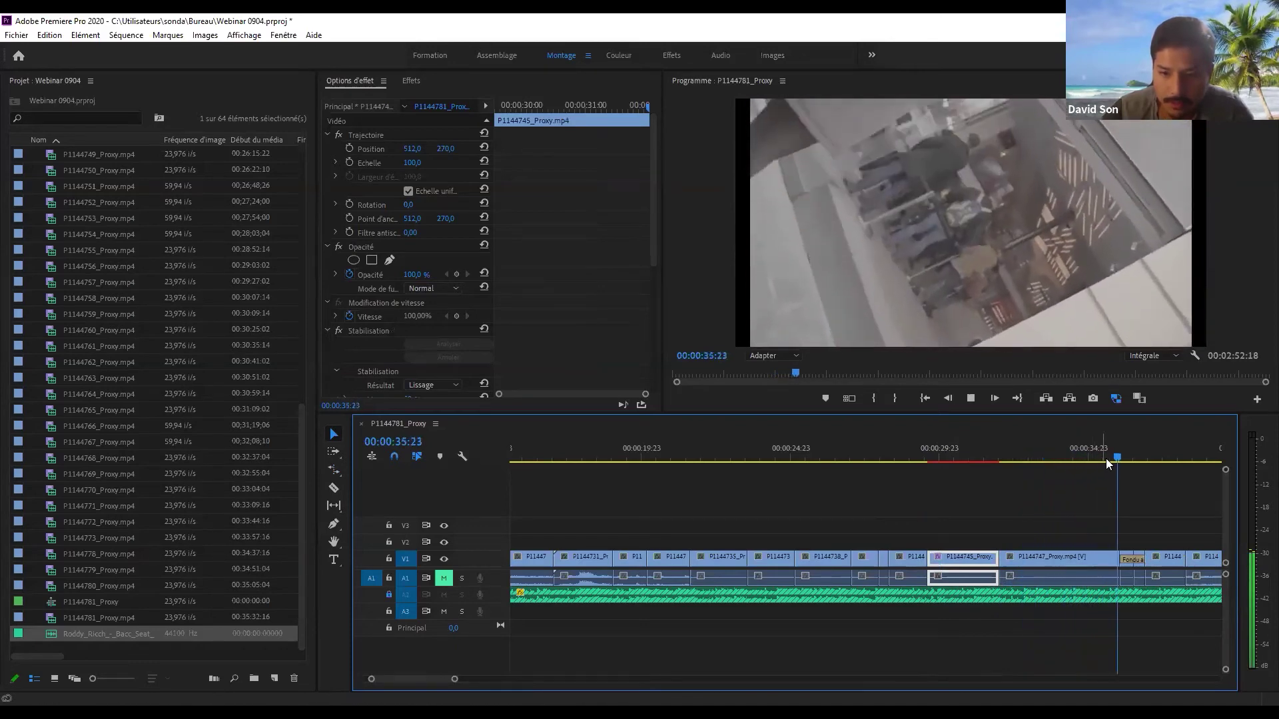
- Undo the latest ripple trims and the speed-up of the middle P1144742_Proxy part
{"action": "key", "text": "minus"}
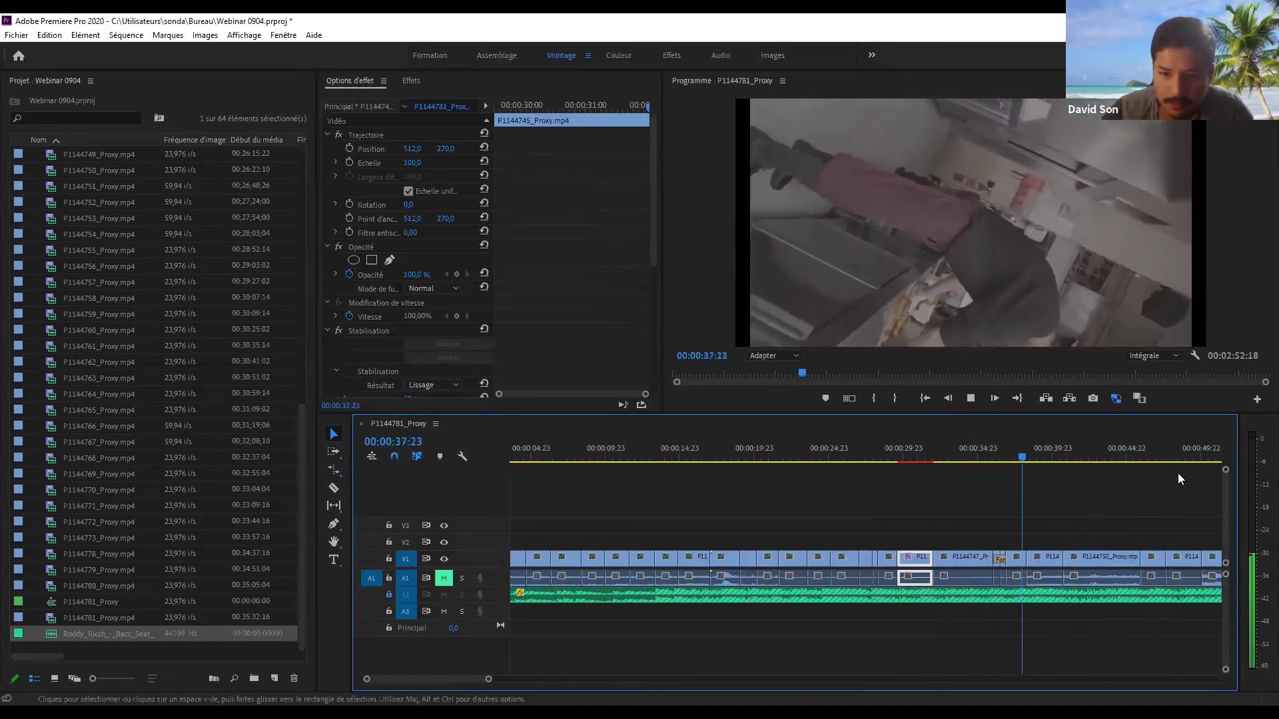
{"action": "key", "text": "minus"}
{"action": "key", "text": "equal"}
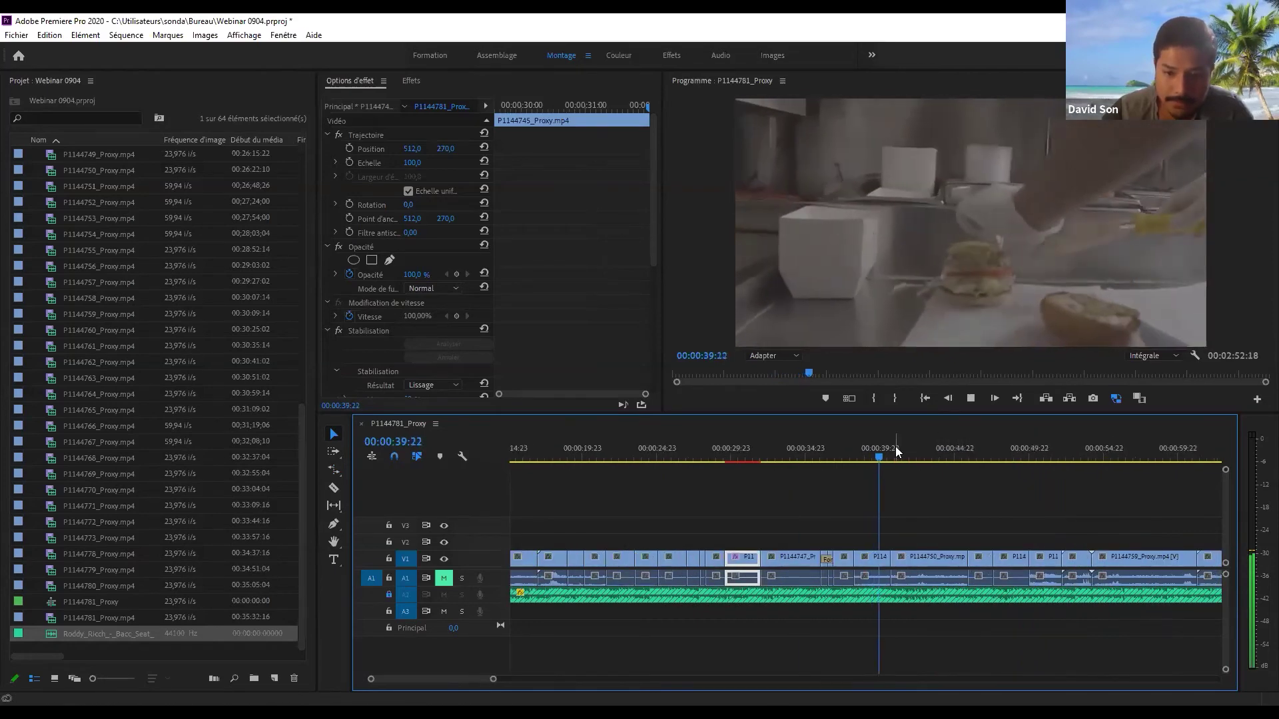
{"action": "left_click_drag", "start_coordinate": [904, 452], "coordinate": [698, 473]}
{"action": "key", "text": "equal"}
{"action": "left_click", "coordinate": [919, 530]}
{"action": "key", "text": "ctrl+z"}
{"action": "key", "text": "ctrl+z"}
{"action": "key", "text": "ctrl+z"}
{"action": "key", "text": "ctrl+z"}
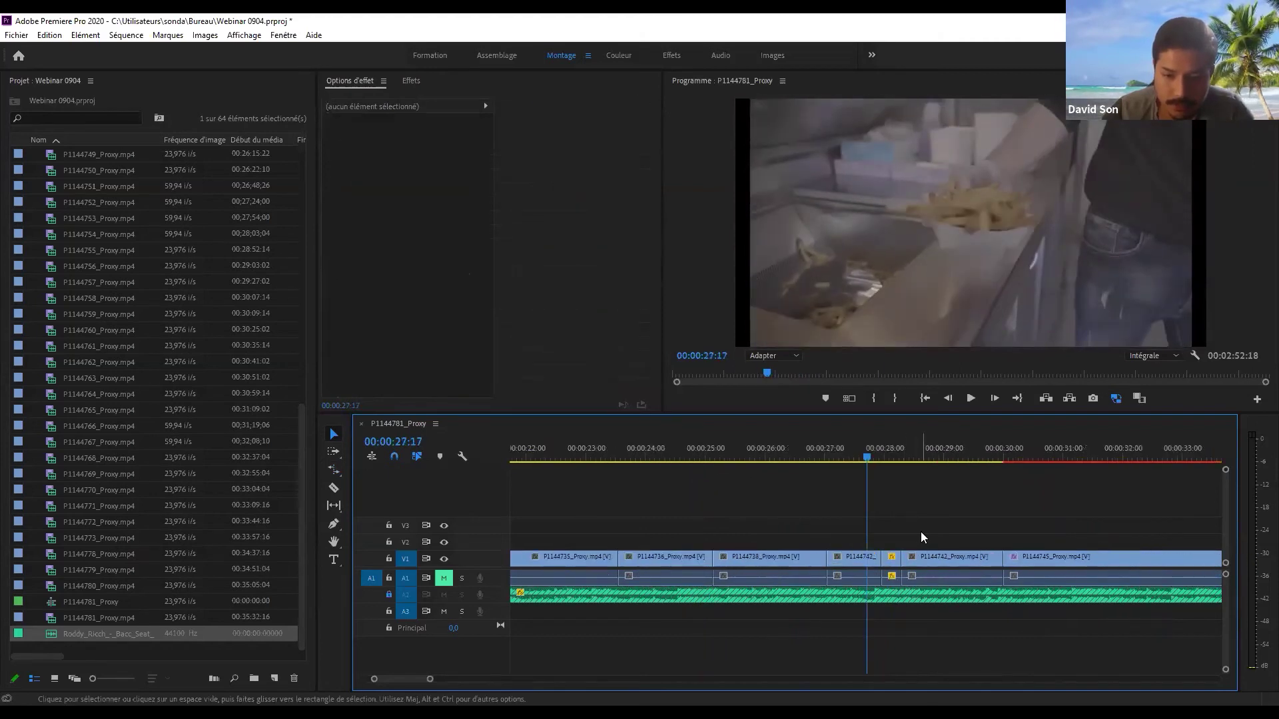
- Replay the sequence from about 00:00:27 to check the P1144742_Proxy parts against the music
{"action": "key", "text": "space"}
{"action": "key", "text": "minus"}
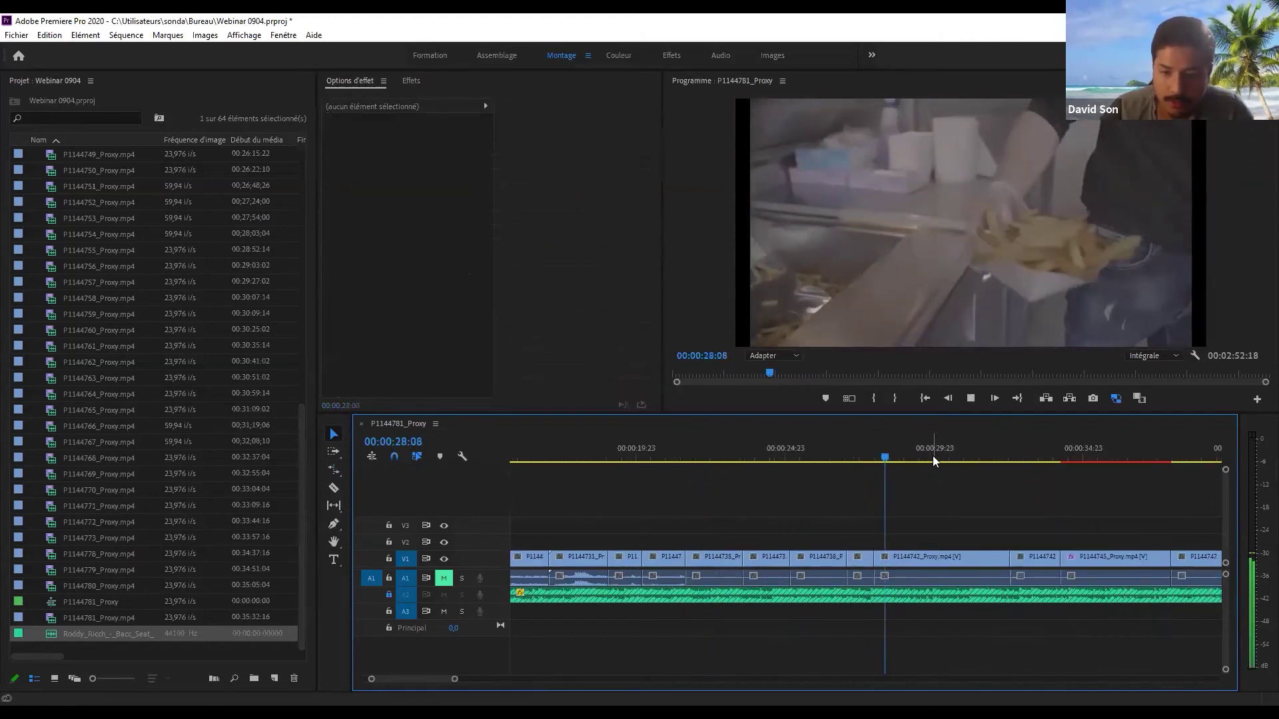
{"action": "left_click_drag", "start_coordinate": [898, 450], "coordinate": [862, 460]}
{"action": "key", "text": "space"}
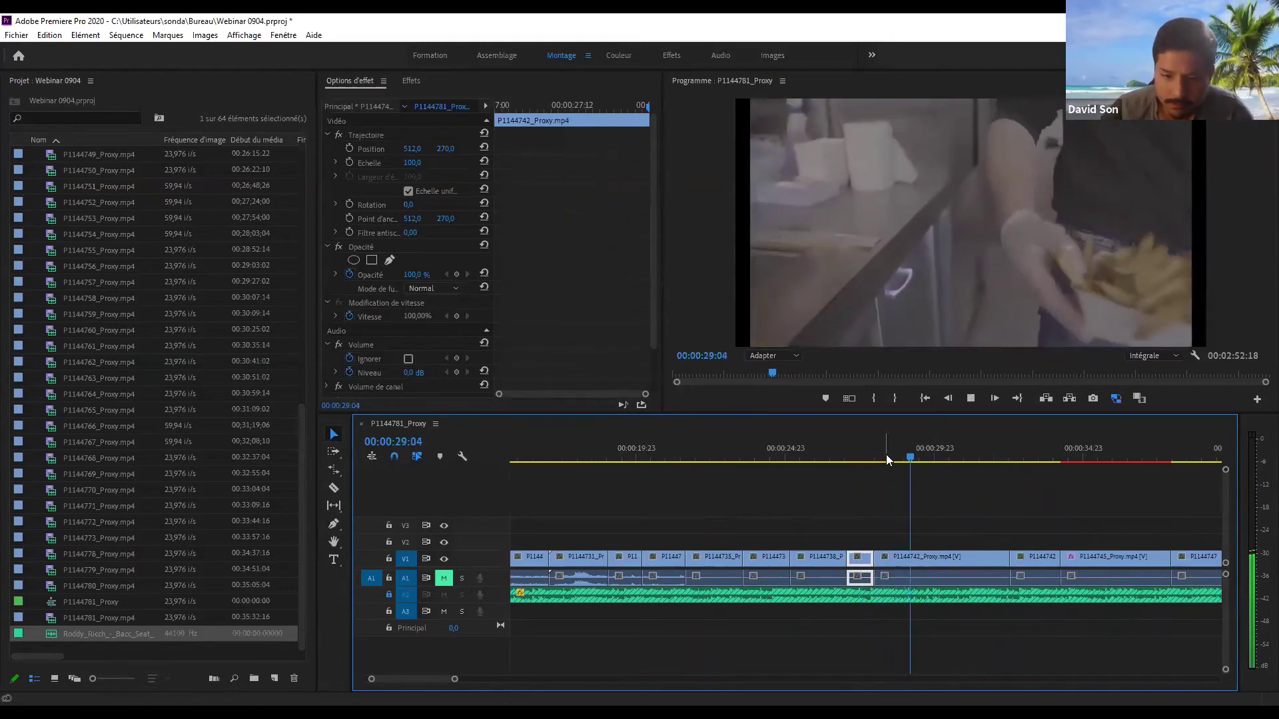
{"action": "key", "text": "="}
{"action": "key", "text": "minus"}
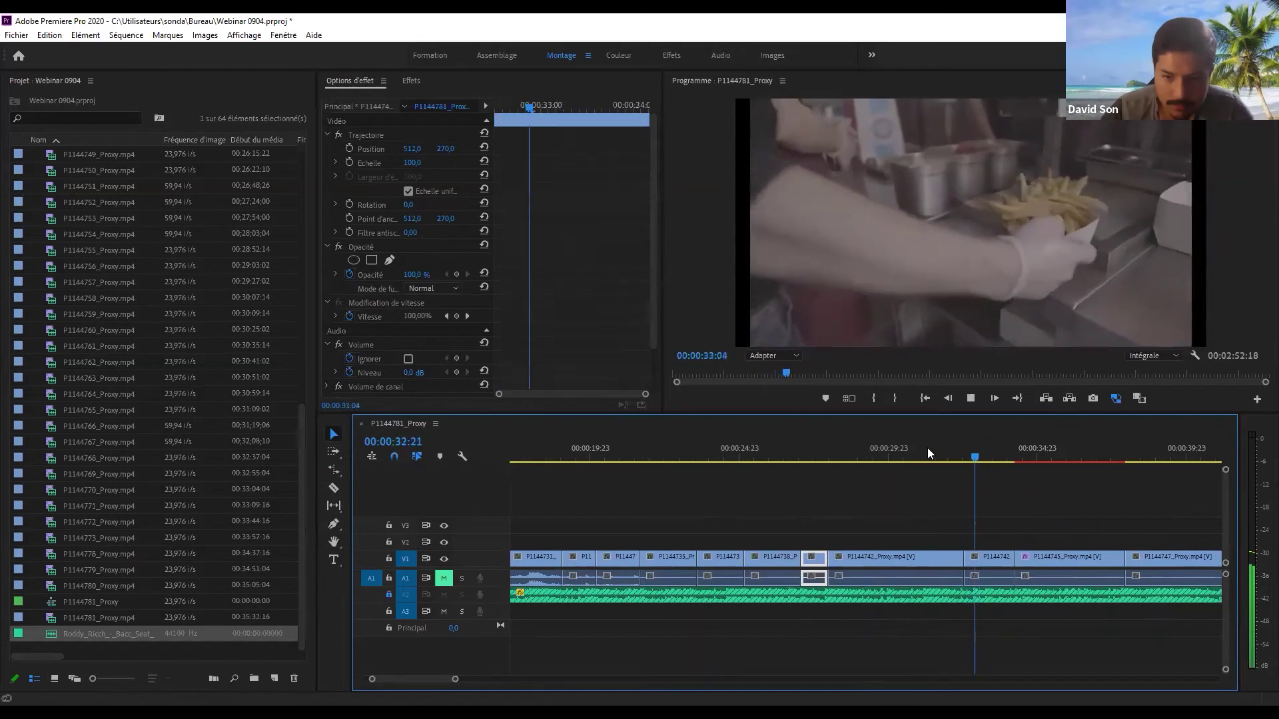
- Speed up the middle part of P1144742_Proxy with Rate Stretch so it ends at 00:00:28:03, and delete the gap after it
{"action": "left_click", "coordinate": [885, 458]}
{"action": "left_click", "coordinate": [886, 560]}
{"action": "left_click", "coordinate": [834, 457]}
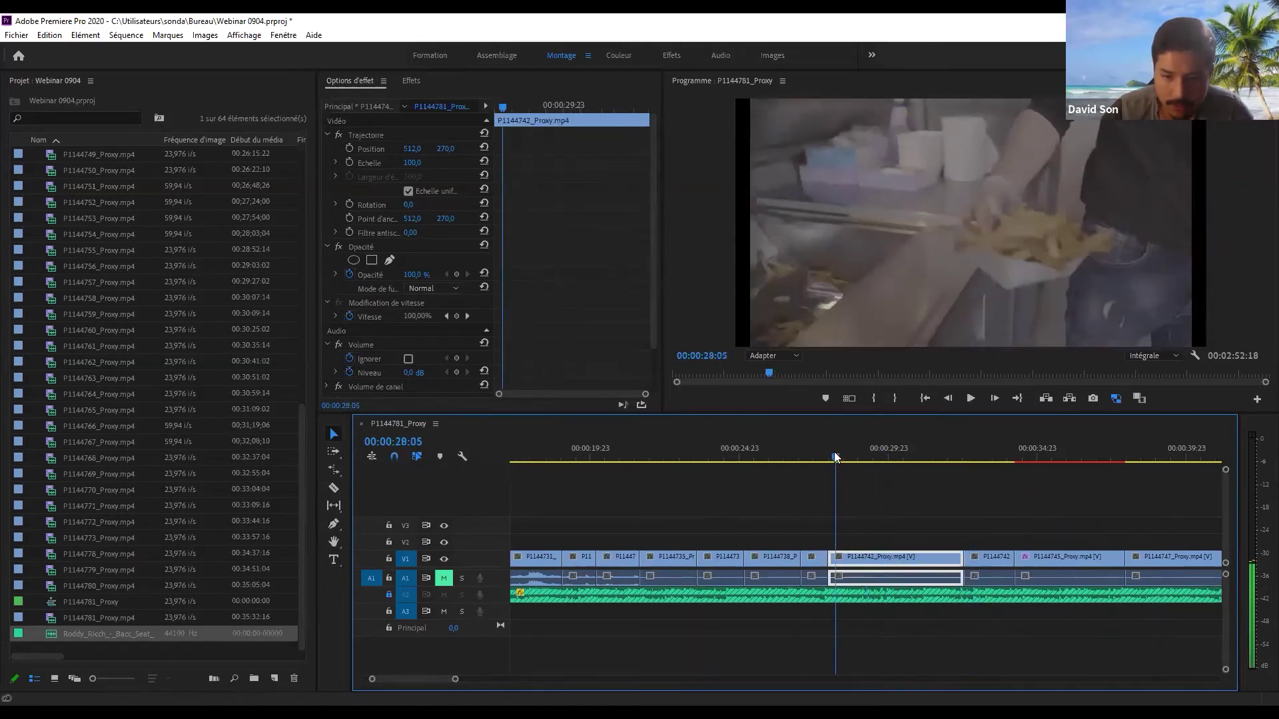
{"action": "left_click", "coordinate": [964, 456]}
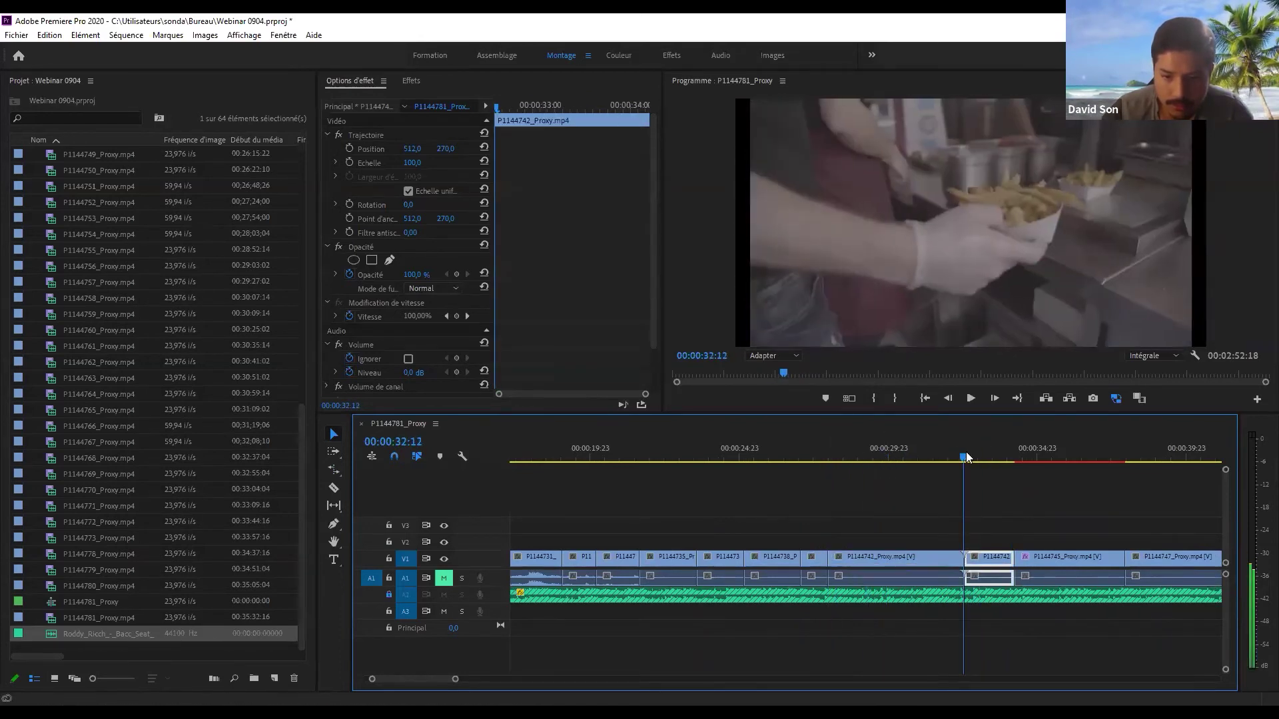
{"action": "left_click", "coordinate": [847, 458]}
{"action": "key", "text": "r"}
{"action": "left_click", "coordinate": [832, 459]}
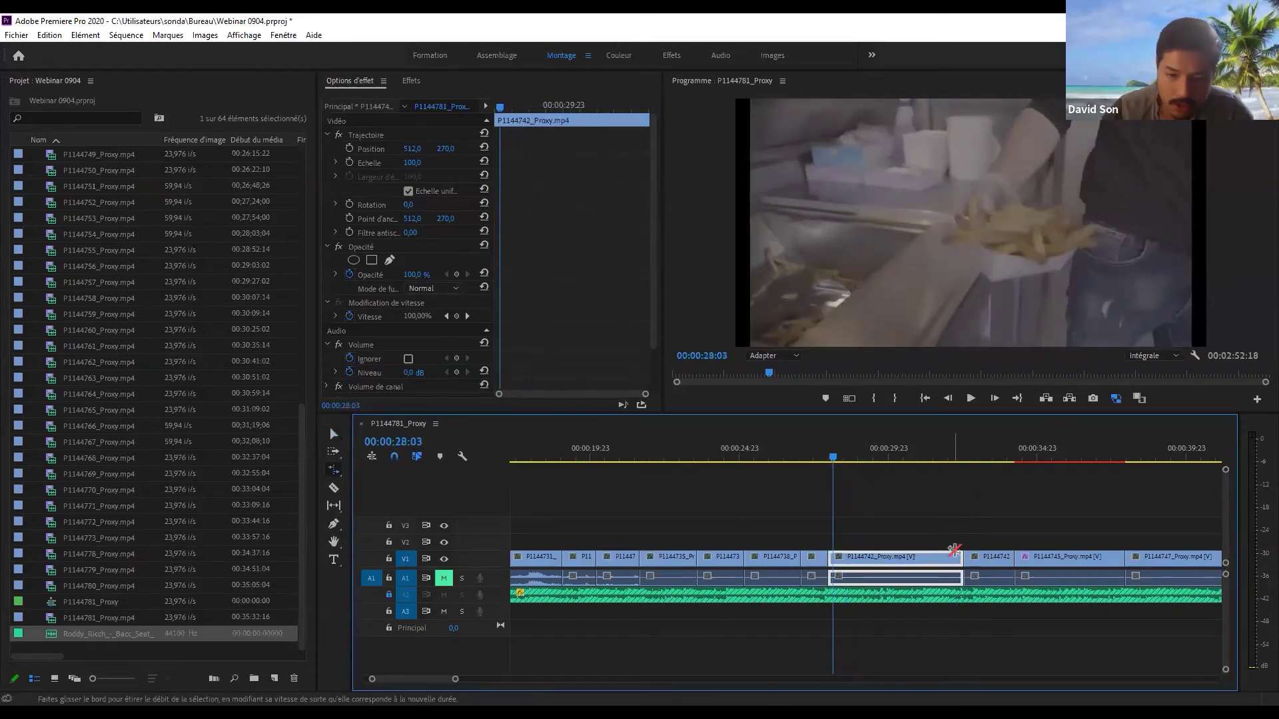
{"action": "left_click_drag", "start_coordinate": [958, 559], "coordinate": [832, 557]}
{"action": "key", "text": "v"}
{"action": "left_click", "coordinate": [878, 557]}
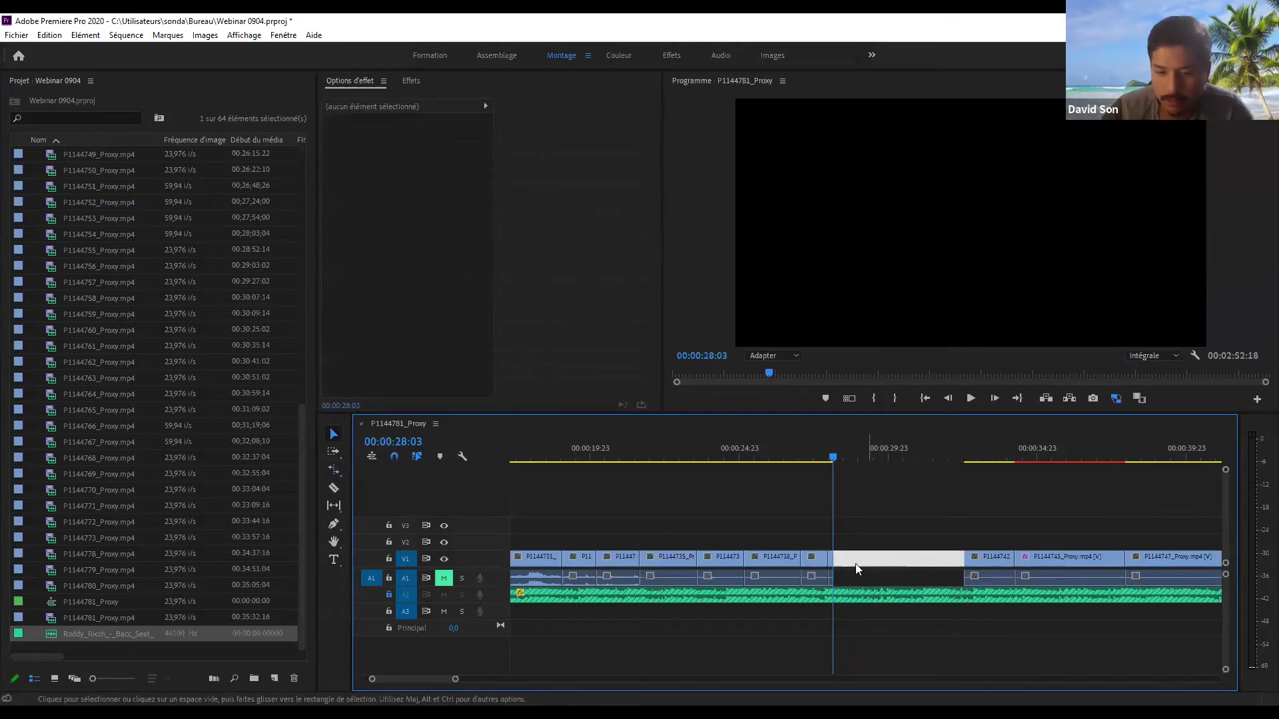
{"action": "key", "text": "Delete"}
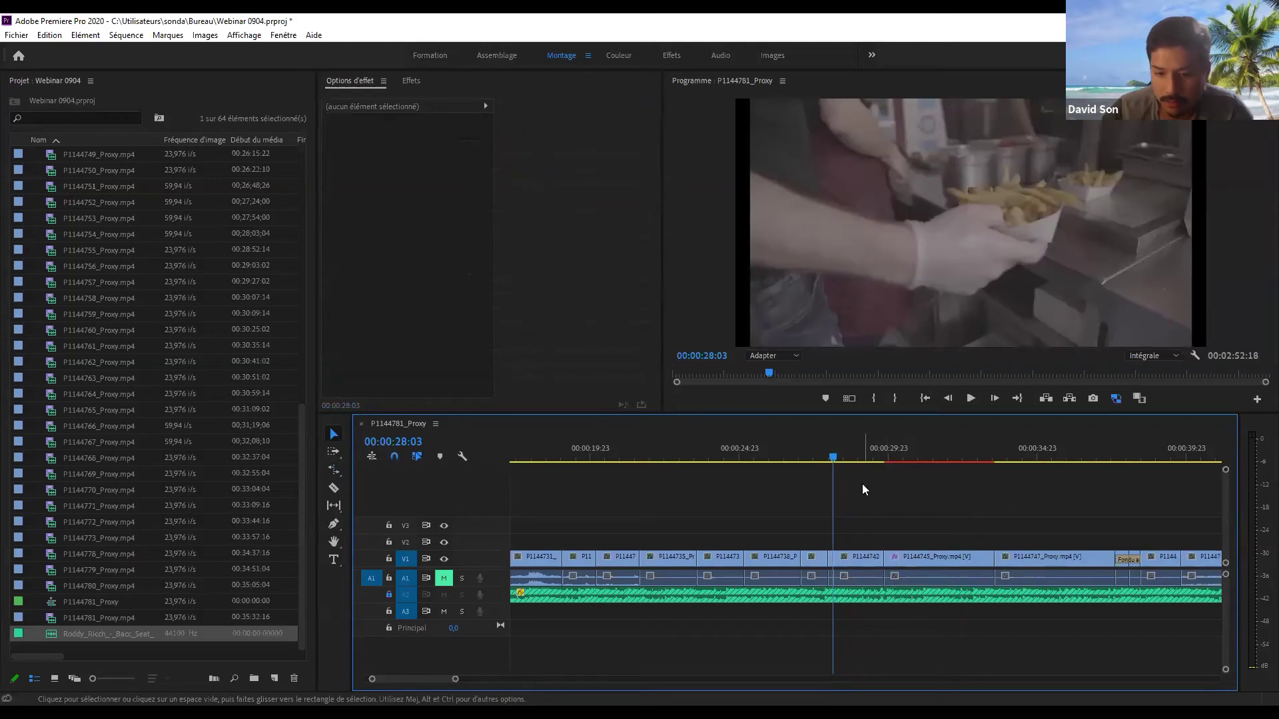
- Apply the Fondu additif transition at the cut between the last P1144742_Proxy part and P1144745_Proxy
{"action": "left_click", "coordinate": [814, 447]}
{"action": "key", "text": "space"}
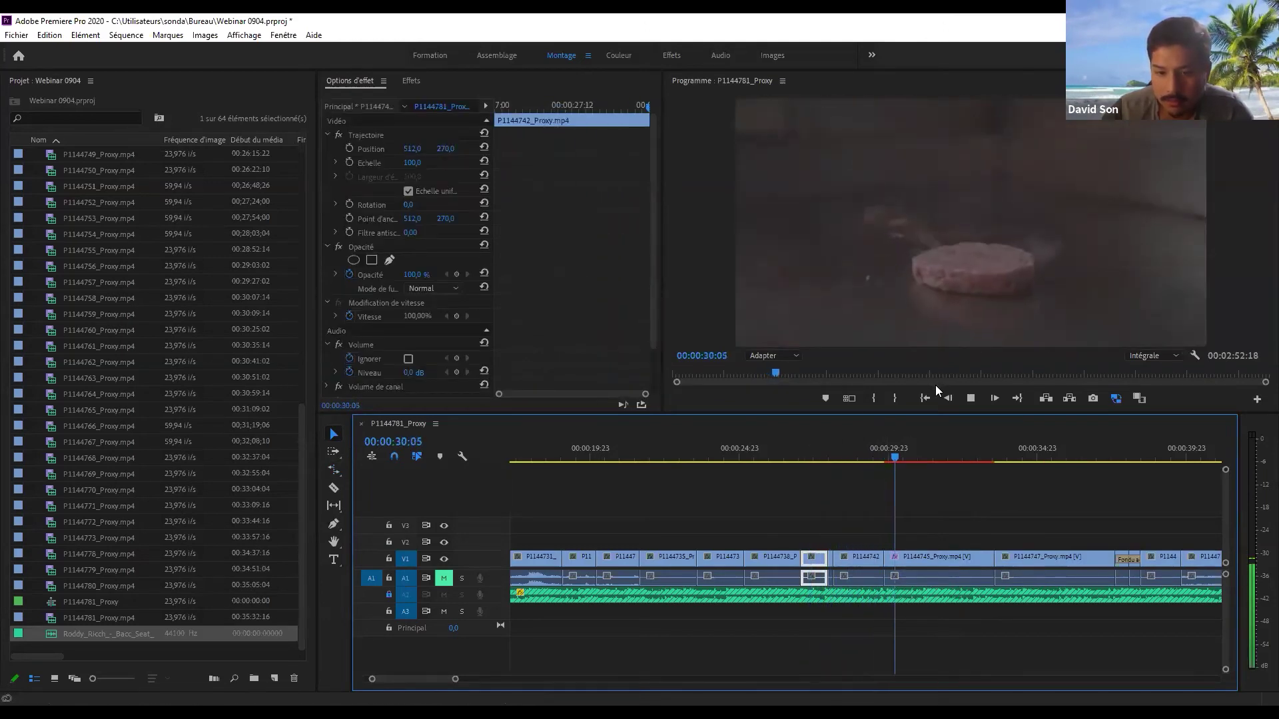
{"action": "key", "text": "Up"}
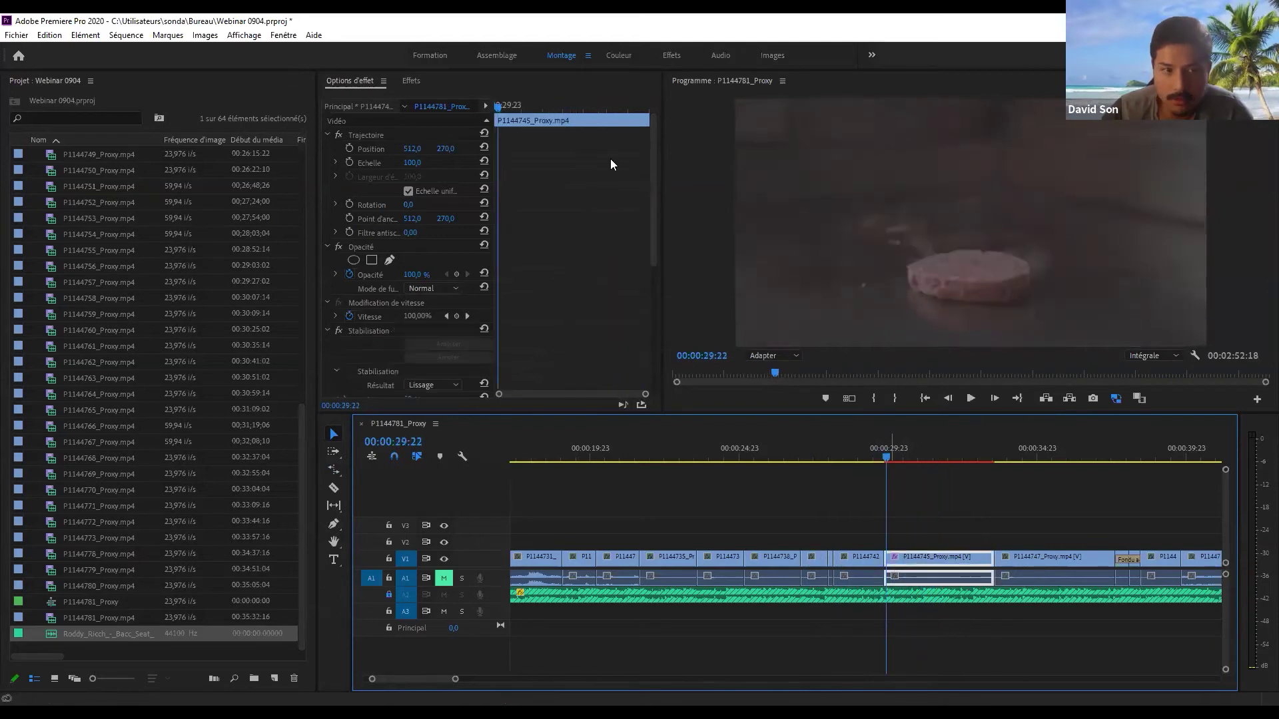
{"action": "left_click", "coordinate": [420, 80]}
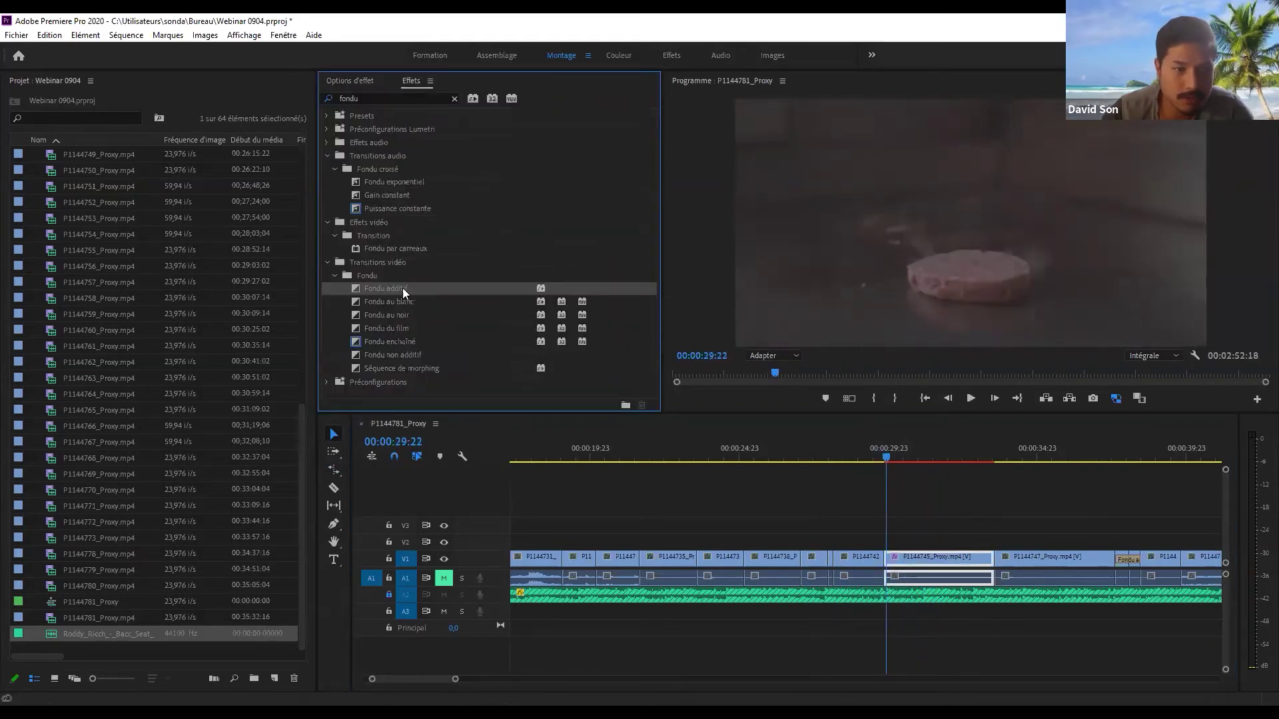
{"action": "left_click_drag", "start_coordinate": [408, 289], "coordinate": [886, 558]}
- Play on past the new transition, delete the P1144749_Proxy clip and close the gap before P1144750_Proxy
{"action": "left_click_drag", "start_coordinate": [881, 457], "coordinate": [1010, 458]}
{"action": "key", "text": "space"}
{"action": "key", "text": "minus"}
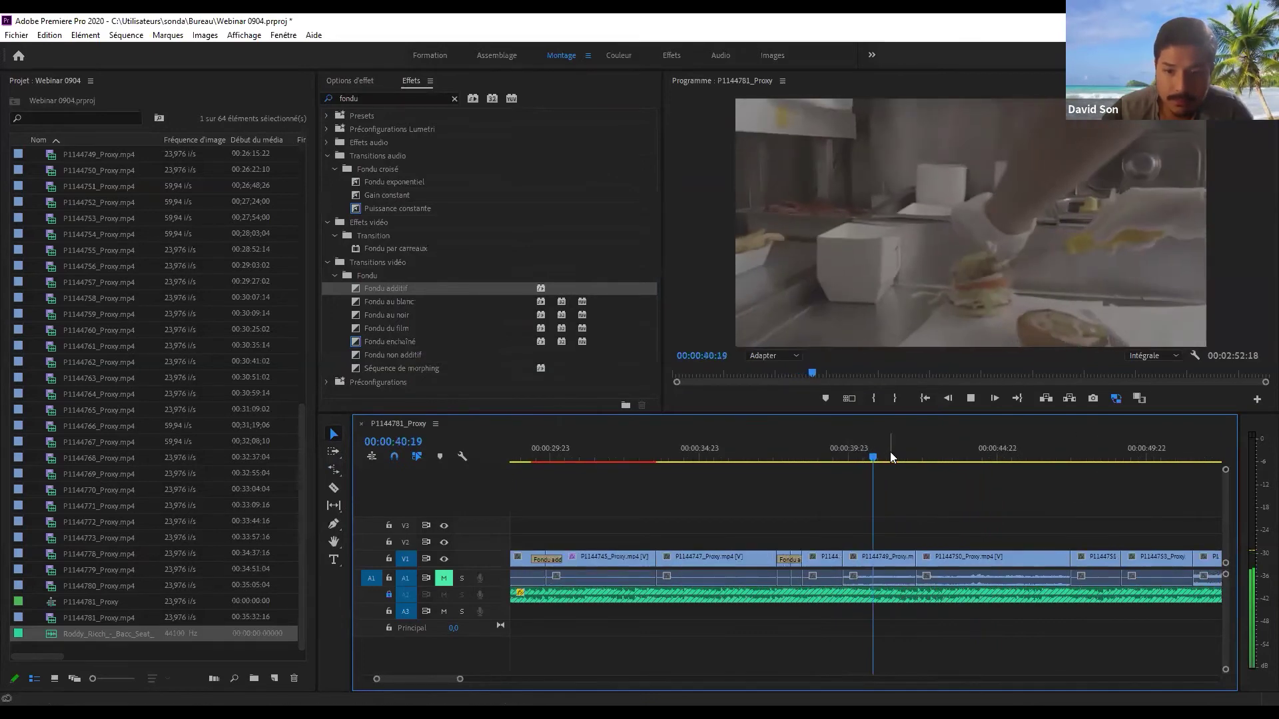
{"action": "left_click", "coordinate": [866, 559]}
{"action": "key", "text": "Delete"}
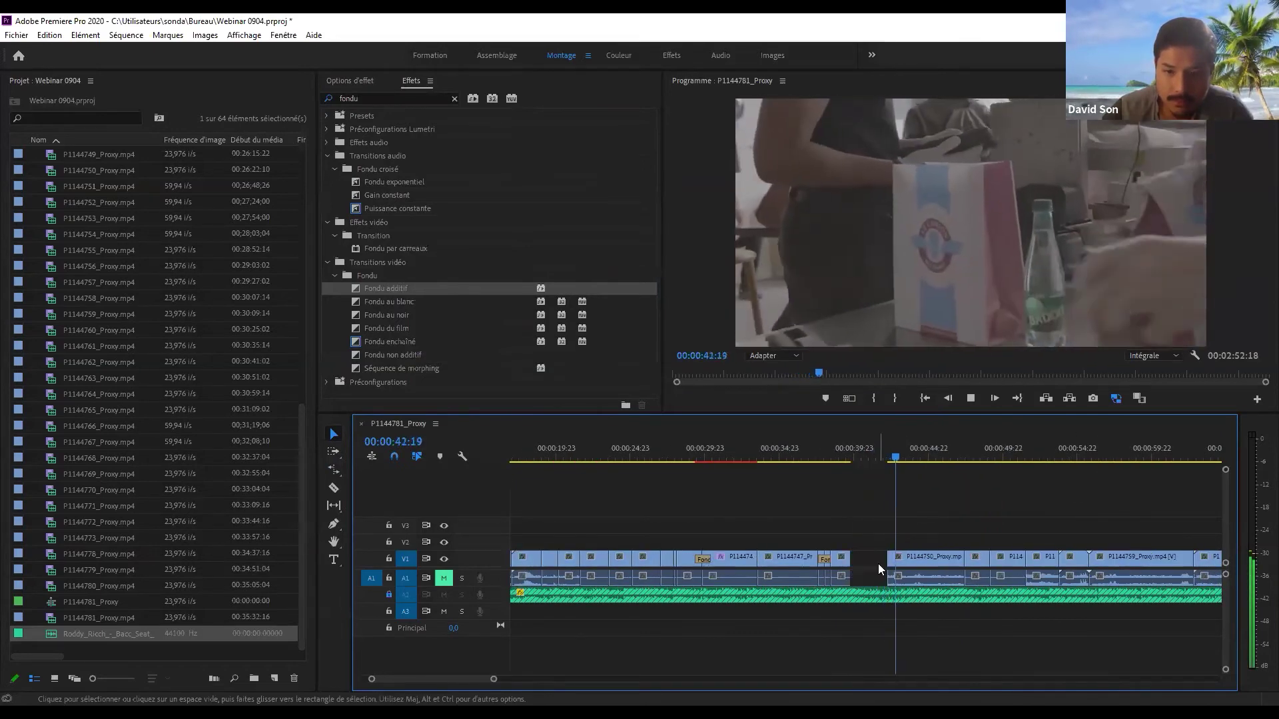
{"action": "key", "text": "Delete"}
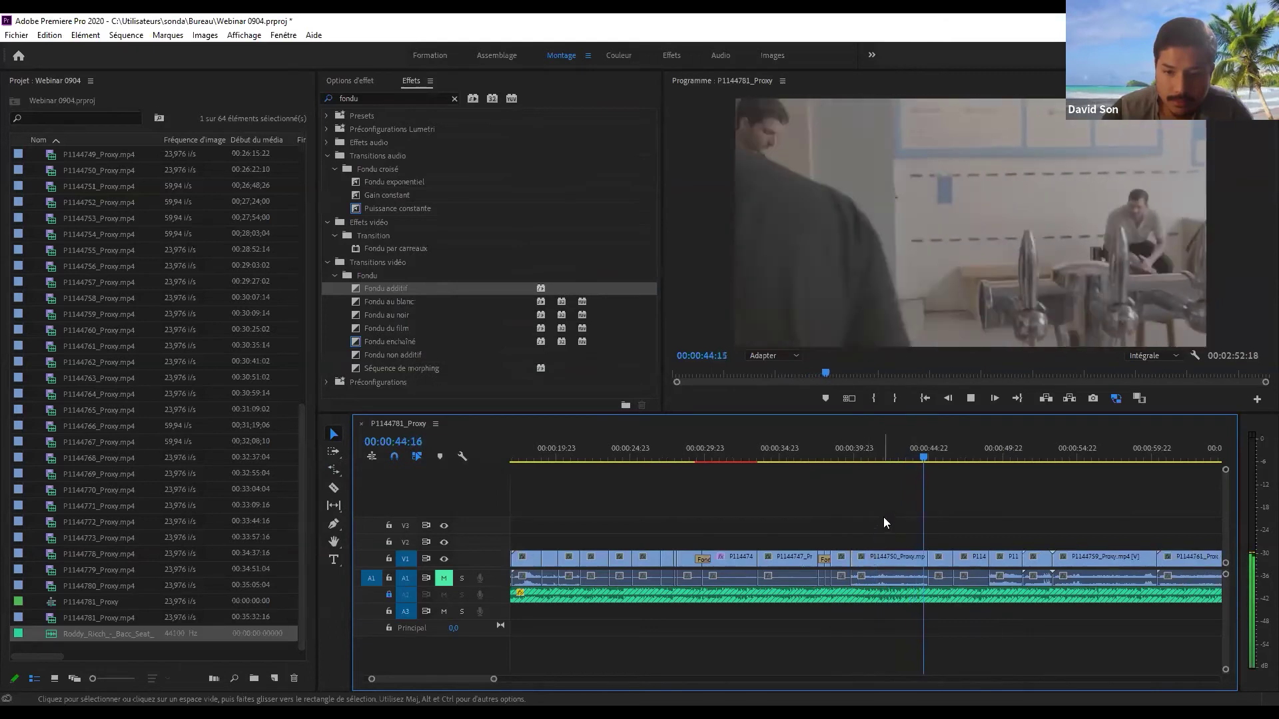
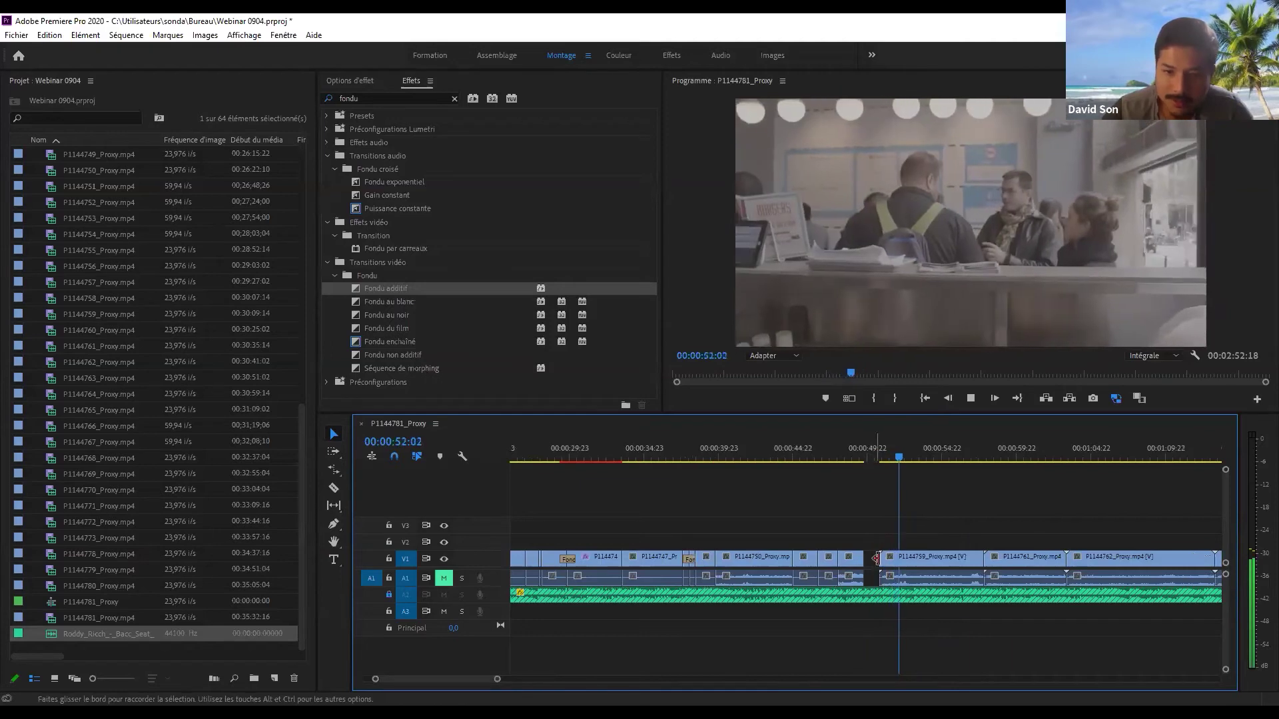
- Trim P1144759_Proxy at its start and end, and delete the gaps before and after it
{"action": "key", "text": "Delete"}
{"action": "mouse_move", "coordinate": [916, 453]}
{"action": "left_mouse_down"}
{"action": "mouse_move", "coordinate": [962, 465]}
{"action": "mouse_move", "coordinate": [883, 460]}
{"action": "mouse_move", "coordinate": [898, 459]}
{"action": "left_mouse_up"}
{"action": "key", "text": "q"}
{"action": "left_click_drag", "start_coordinate": [963, 558], "coordinate": [908, 558]}
{"action": "left_click", "coordinate": [871, 559]}
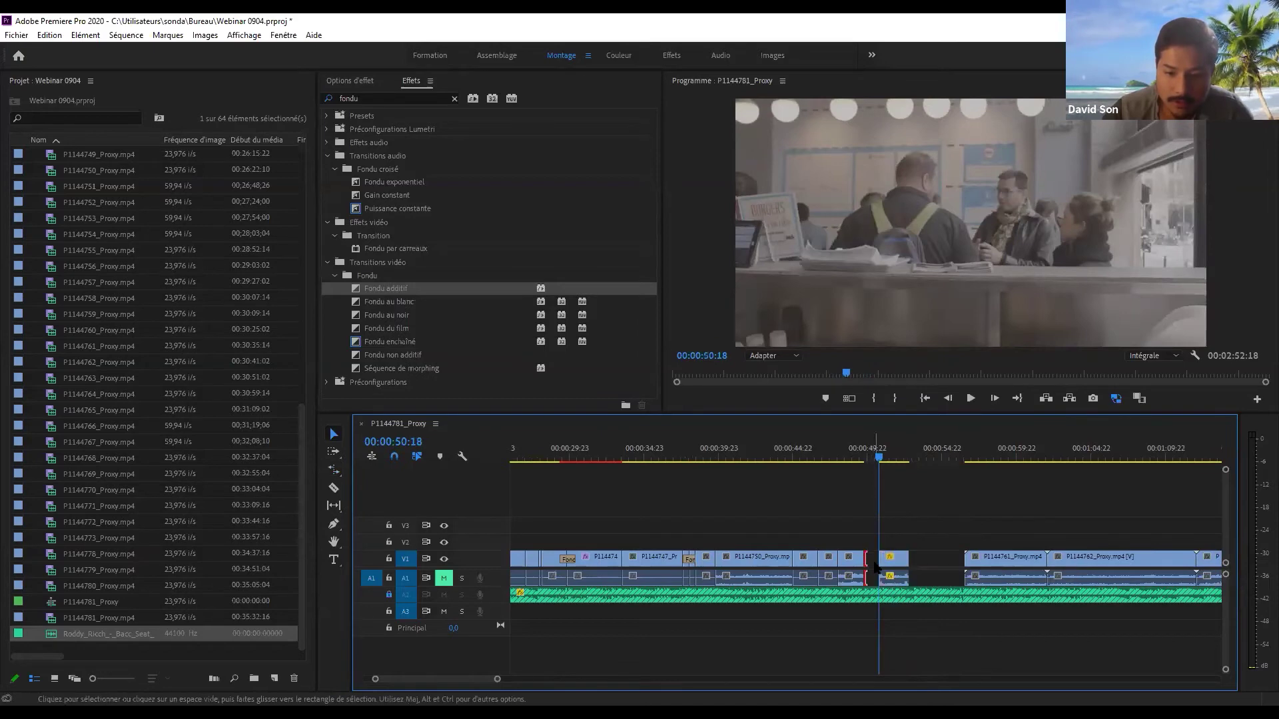
{"action": "left_click", "coordinate": [873, 562]}
{"action": "key", "text": "Delete"}
{"action": "left_click_drag", "start_coordinate": [861, 454], "coordinate": [866, 453]}
{"action": "key", "text": "space"}
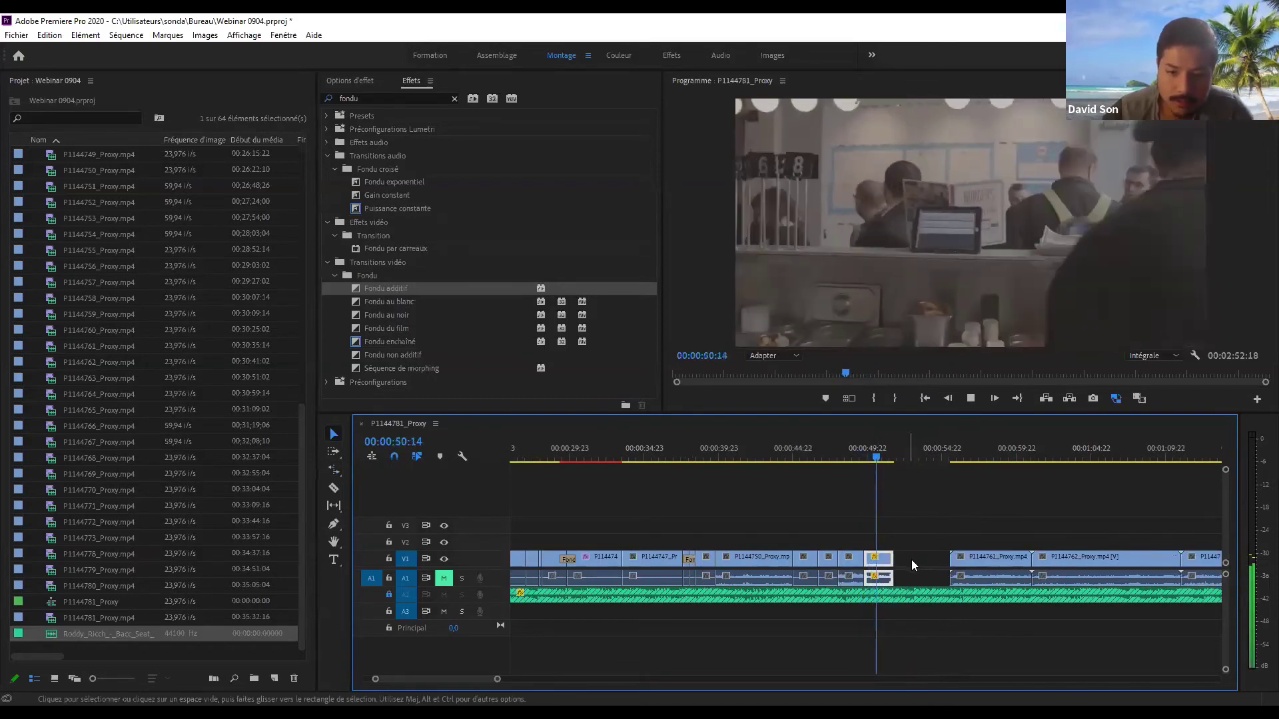
{"action": "left_click", "coordinate": [913, 560]}
{"action": "key", "text": "Delete"}
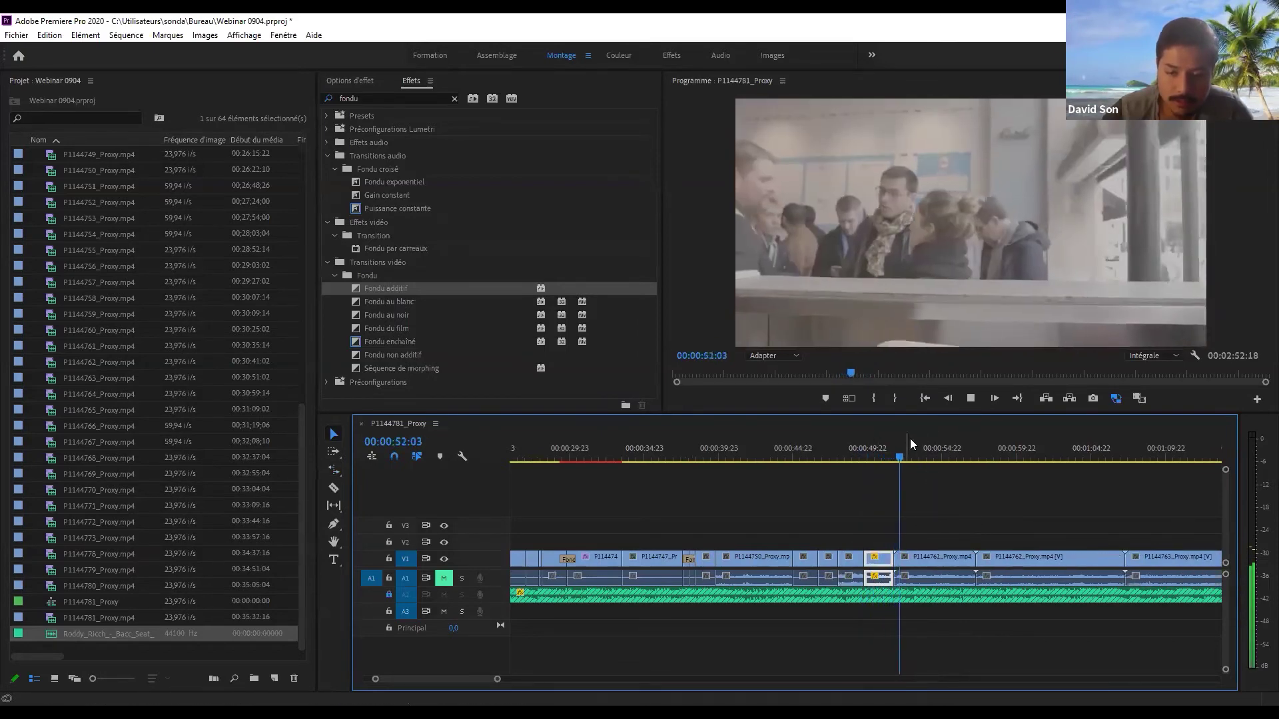
- Delete the clips from P1144762_Proxy to P1144765_Proxy together with the gap they leave after P1144761_Proxy
{"action": "key", "text": "backslash"}
{"action": "key", "text": "backslash"}
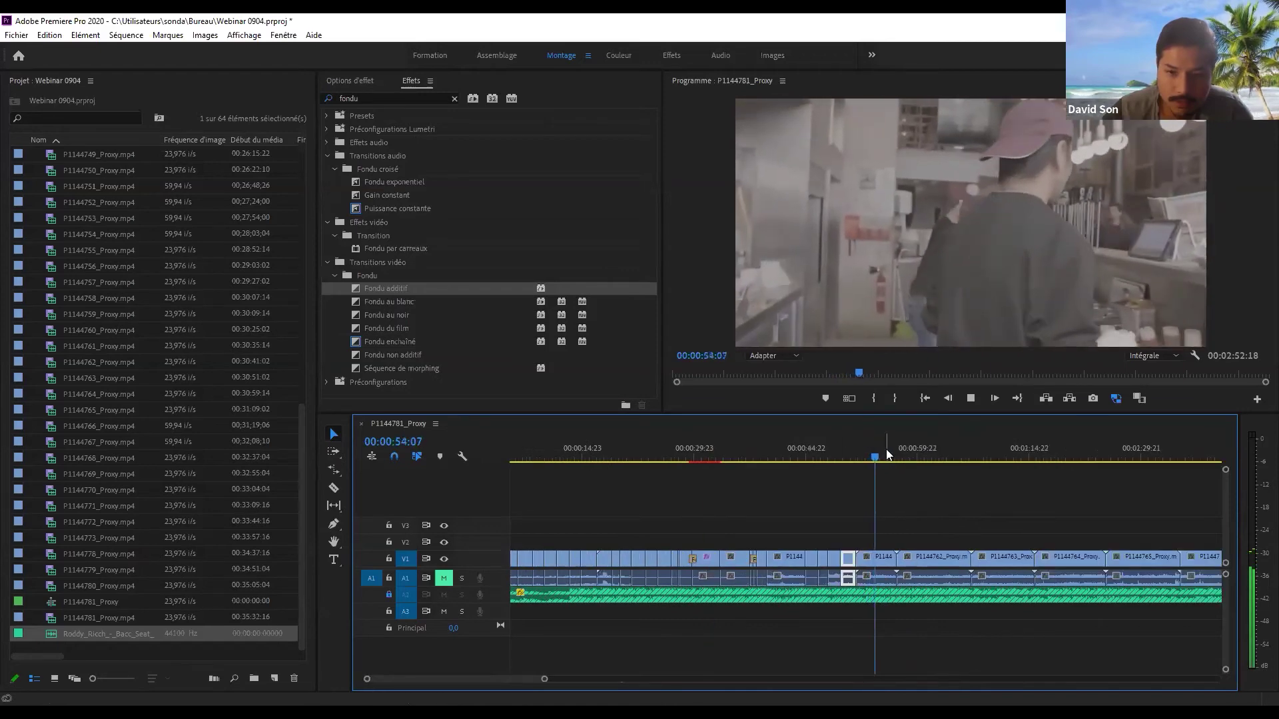
{"action": "key", "text": "backslash"}
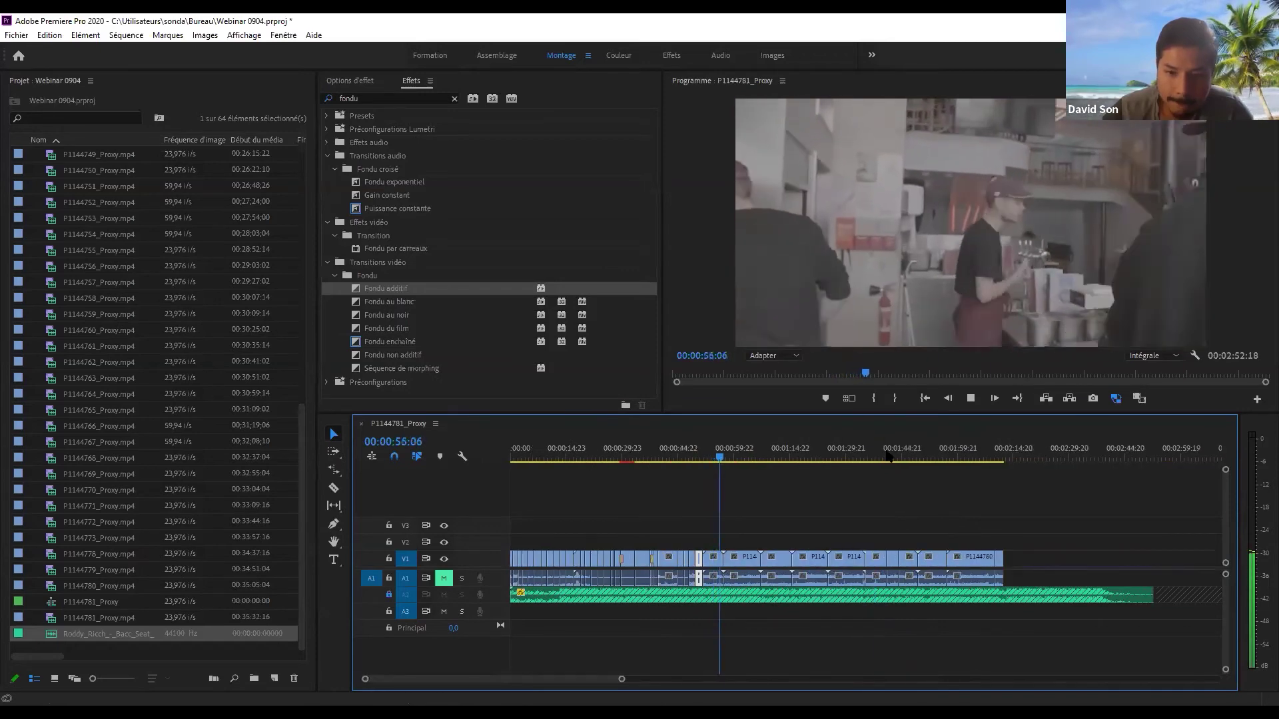
{"action": "key", "text": "backslash"}
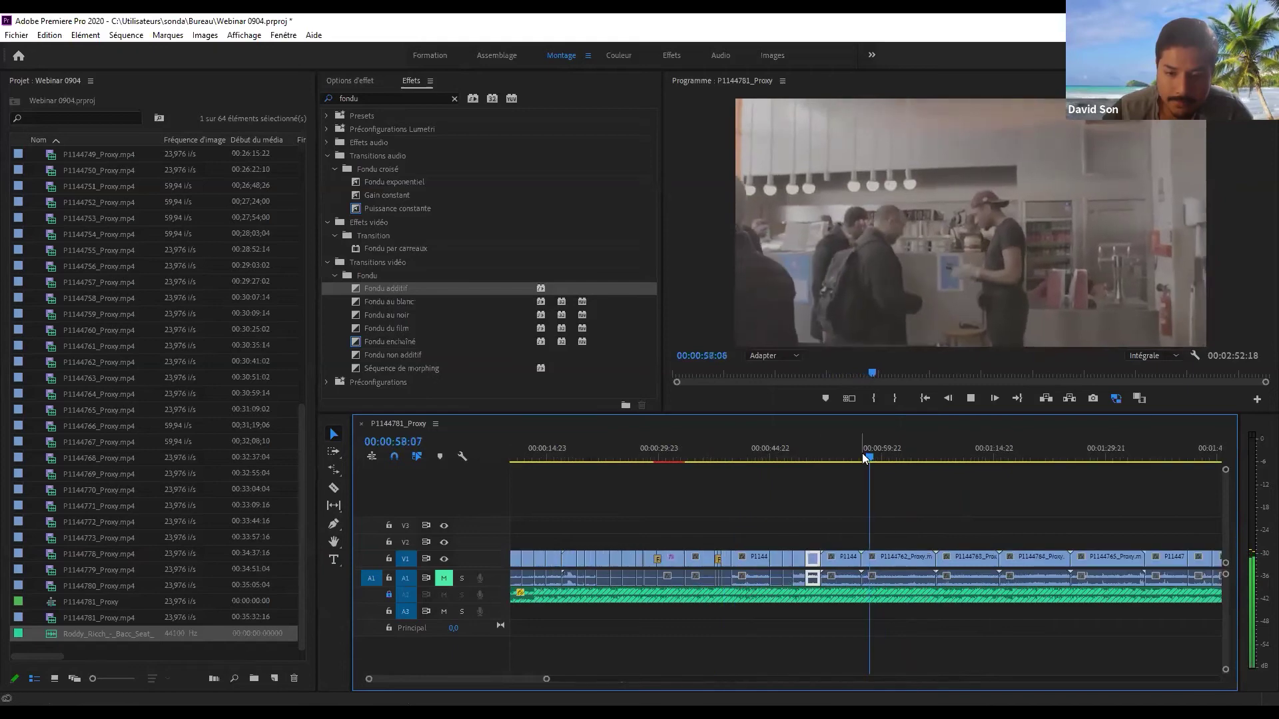
{"action": "left_click_drag", "start_coordinate": [891, 455], "coordinate": [1193, 461]}
{"action": "key", "text": "backslash"}
{"action": "left_click_drag", "start_coordinate": [861, 532], "coordinate": [744, 565]}
{"action": "key", "text": "Delete"}
{"action": "left_click", "coordinate": [808, 459]}
{"action": "left_click", "coordinate": [806, 558]}
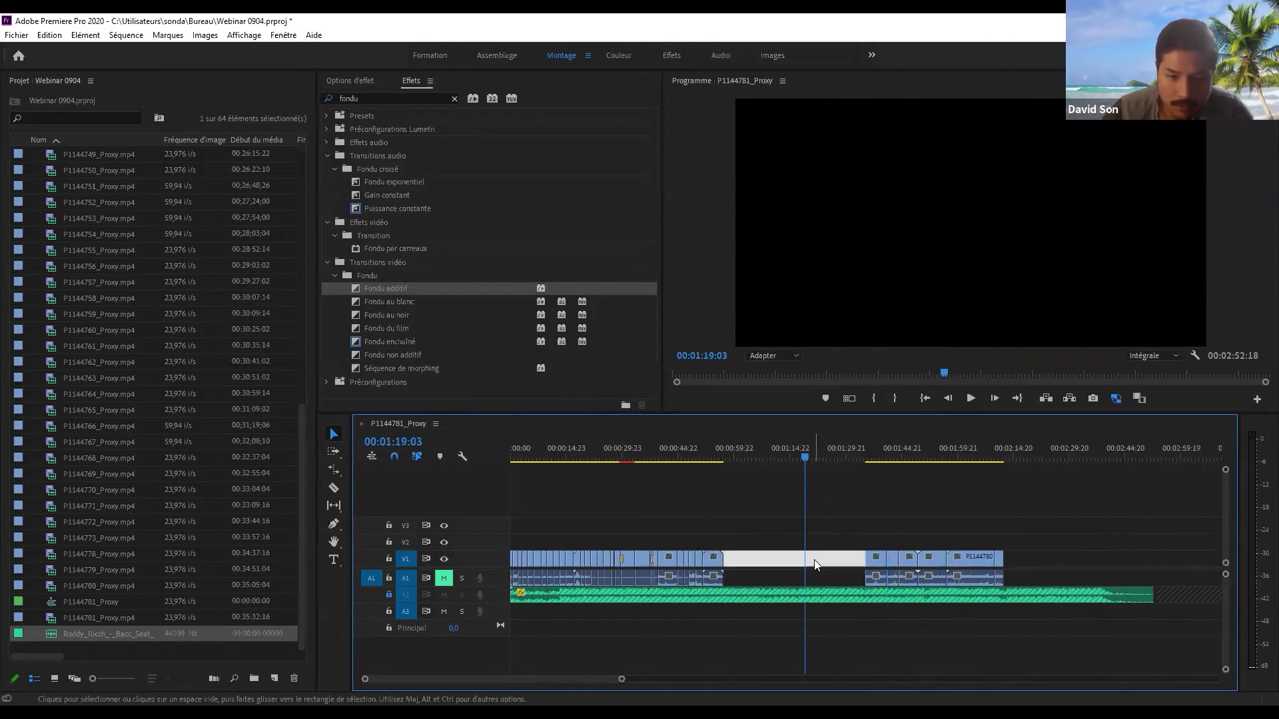
{"action": "key", "text": "Delete"}
- Split P1144780_Proxy at 00:01:21:16 and delete the part before the cut
{"action": "left_click_drag", "start_coordinate": [758, 453], "coordinate": [816, 454]}
{"action": "key", "text": "shift+d"}
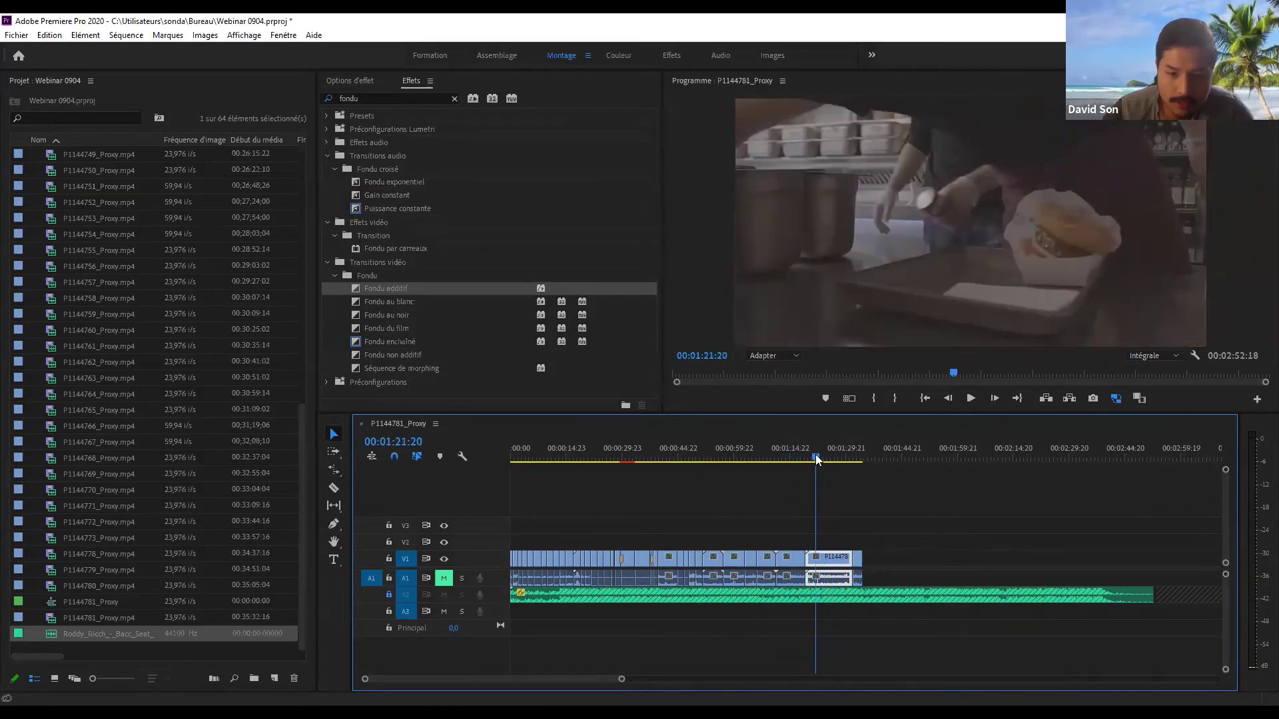
{"action": "key", "text": "equal"}
{"action": "key", "text": "space"}
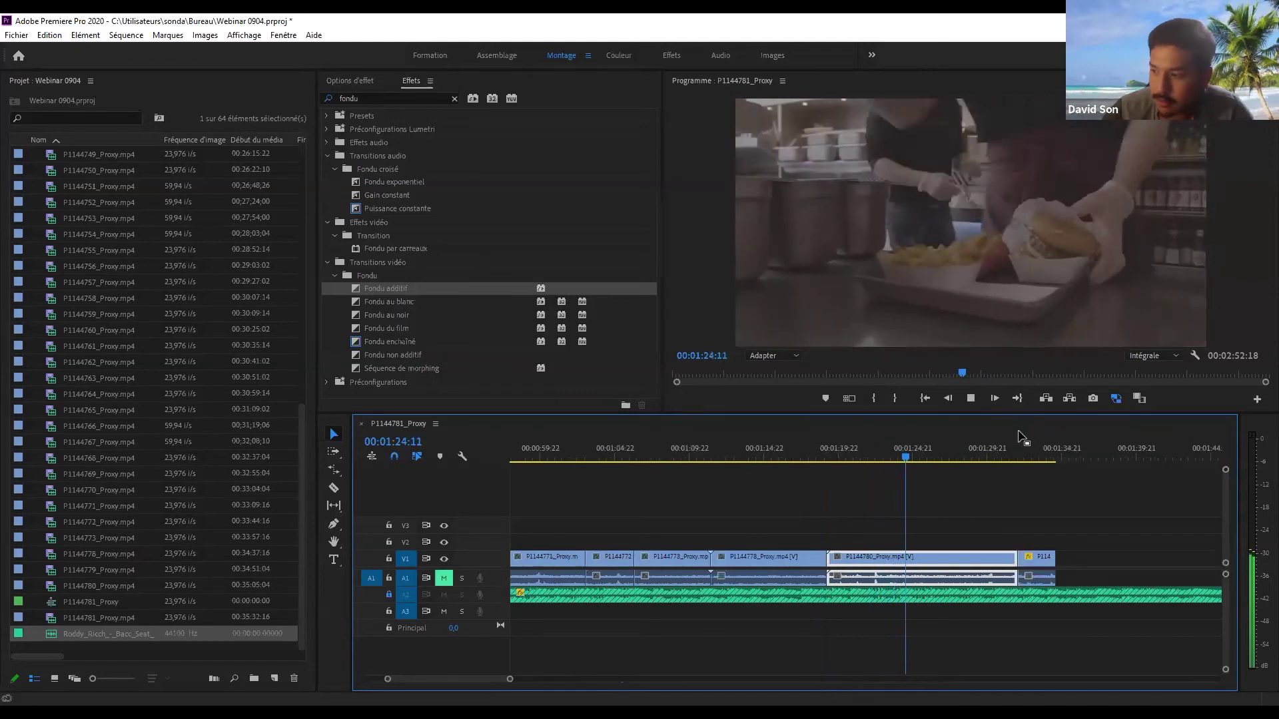
{"action": "left_click_drag", "start_coordinate": [931, 459], "coordinate": [867, 462]}
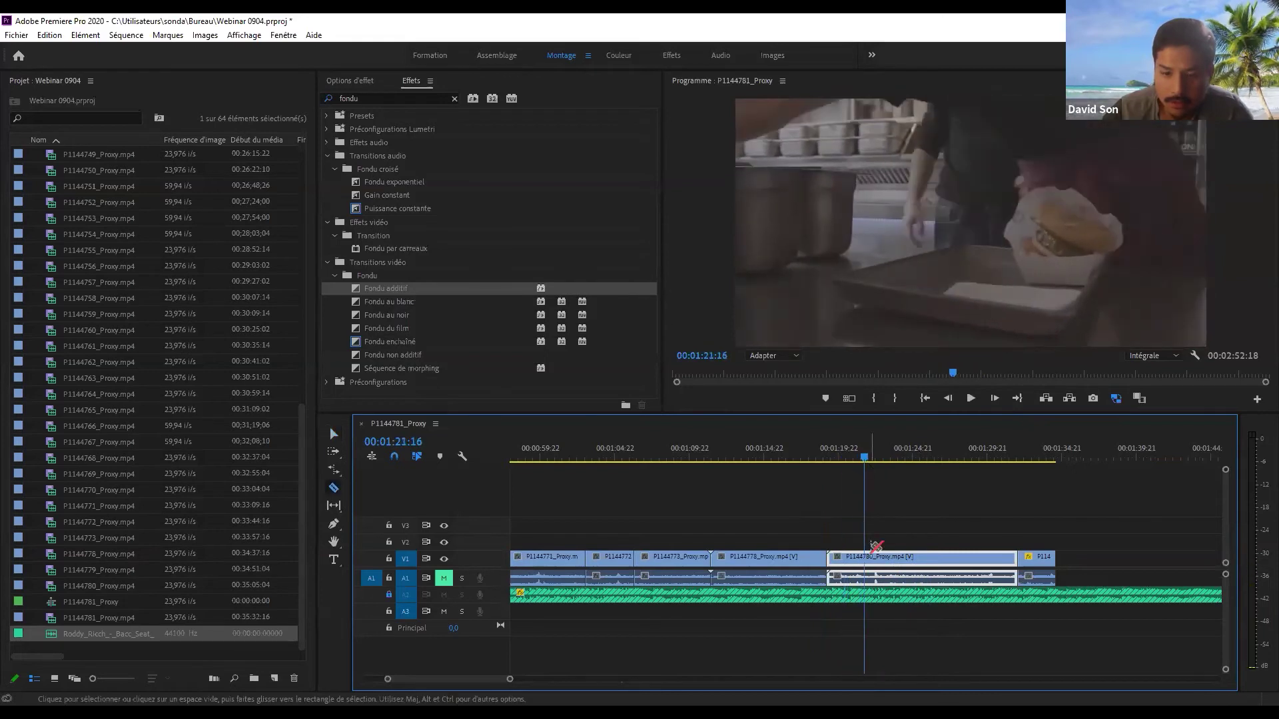
{"action": "key", "text": "ctrl+k"}
{"action": "left_click", "coordinate": [852, 557]}
{"action": "key", "text": "Delete"}
- Split P1144780_Proxy again at about 00:01:23 and ripple-trim the start of the part after the cut
{"action": "left_click", "coordinate": [880, 458]}
{"action": "mouse_move", "coordinate": [885, 456]}
{"action": "left_mouse_down"}
{"action": "mouse_move", "coordinate": [900, 456]}
{"action": "mouse_move", "coordinate": [889, 459]}
{"action": "left_mouse_up"}
{"action": "key", "text": "ctrl+k"}
{"action": "left_click", "coordinate": [931, 459]}
{"action": "left_click", "coordinate": [926, 460]}
{"action": "key", "text": "q"}
{"action": "left_click_drag", "start_coordinate": [926, 459], "coordinate": [877, 459]}
- Split the longer P1144780_Proxy part at 00:01:24:11 and further on, and speed up the middle section with Rate Stretch, leaving no gap
{"action": "key", "text": "space"}
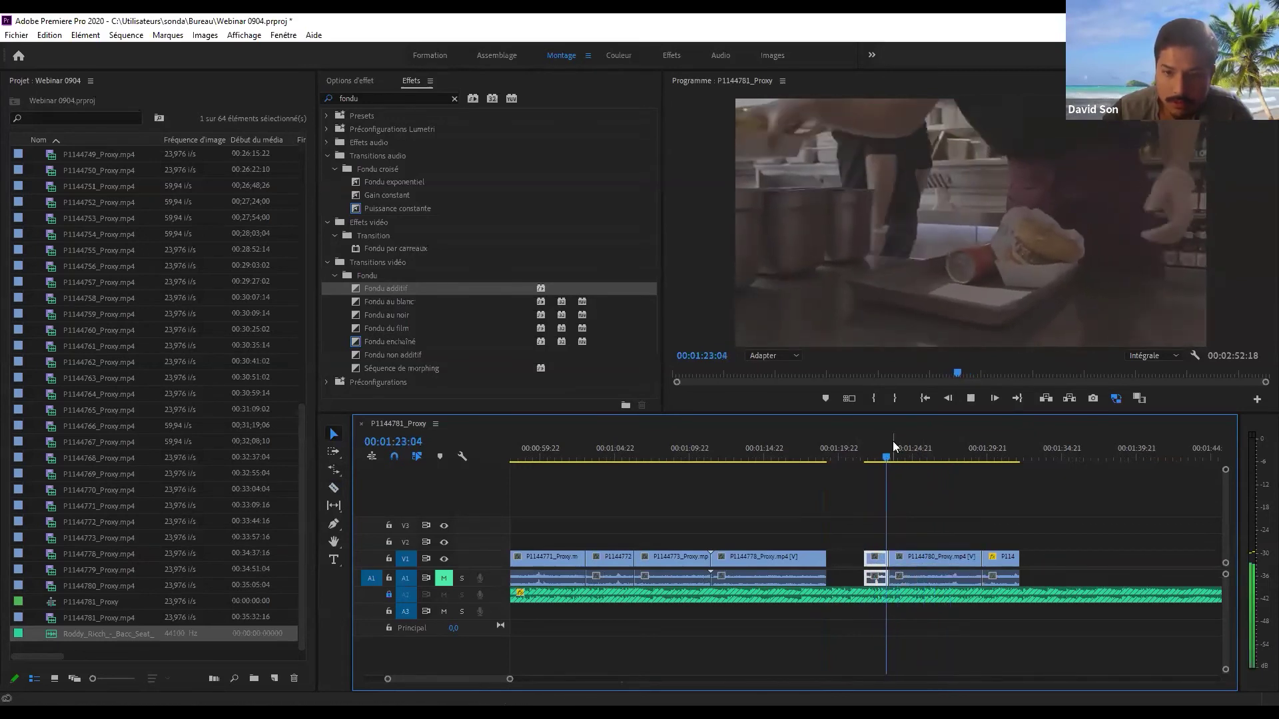
{"action": "key", "text": "space"}
{"action": "key", "text": "ctrl+k"}
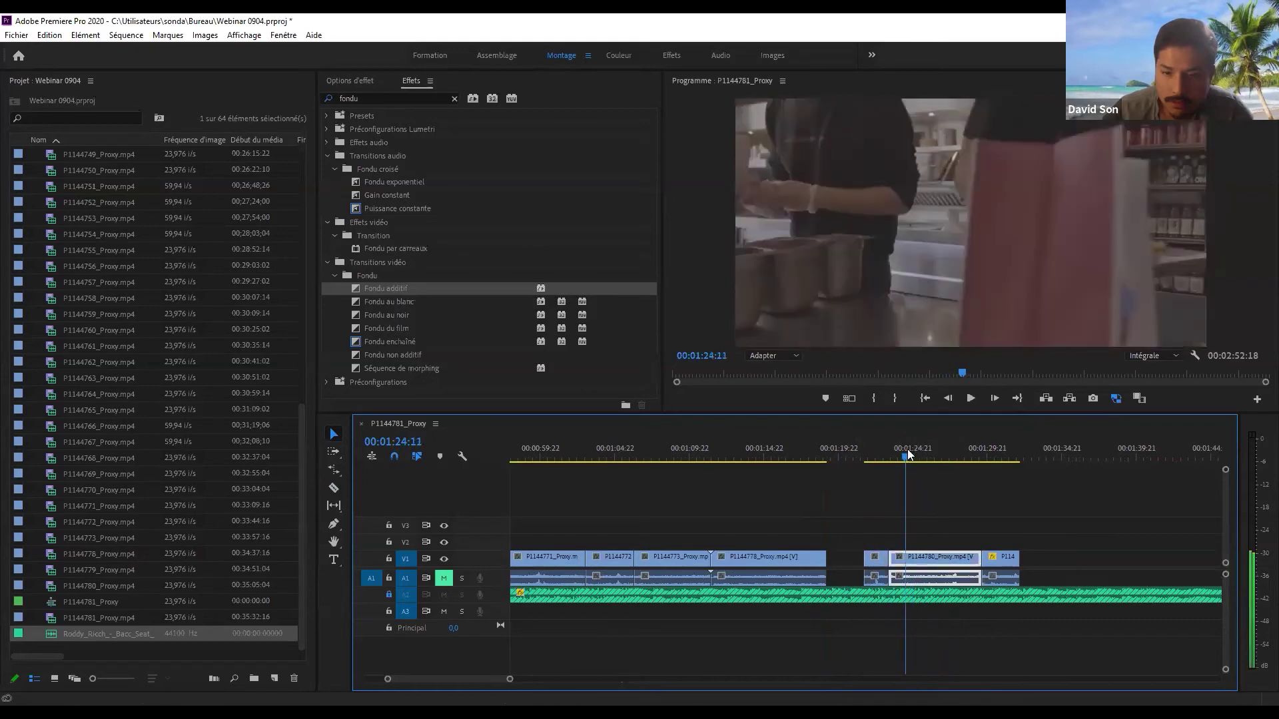
{"action": "left_click_drag", "start_coordinate": [906, 457], "coordinate": [957, 472]}
{"action": "key", "text": "r"}
{"action": "left_click_drag", "start_coordinate": [908, 557], "coordinate": [907, 557]}
{"action": "key", "text": "v"}
- Replay the P1144780_Proxy parts and close the gap between P1144778_Proxy and the first of them
{"action": "left_click_drag", "start_coordinate": [906, 461], "coordinate": [878, 464]}
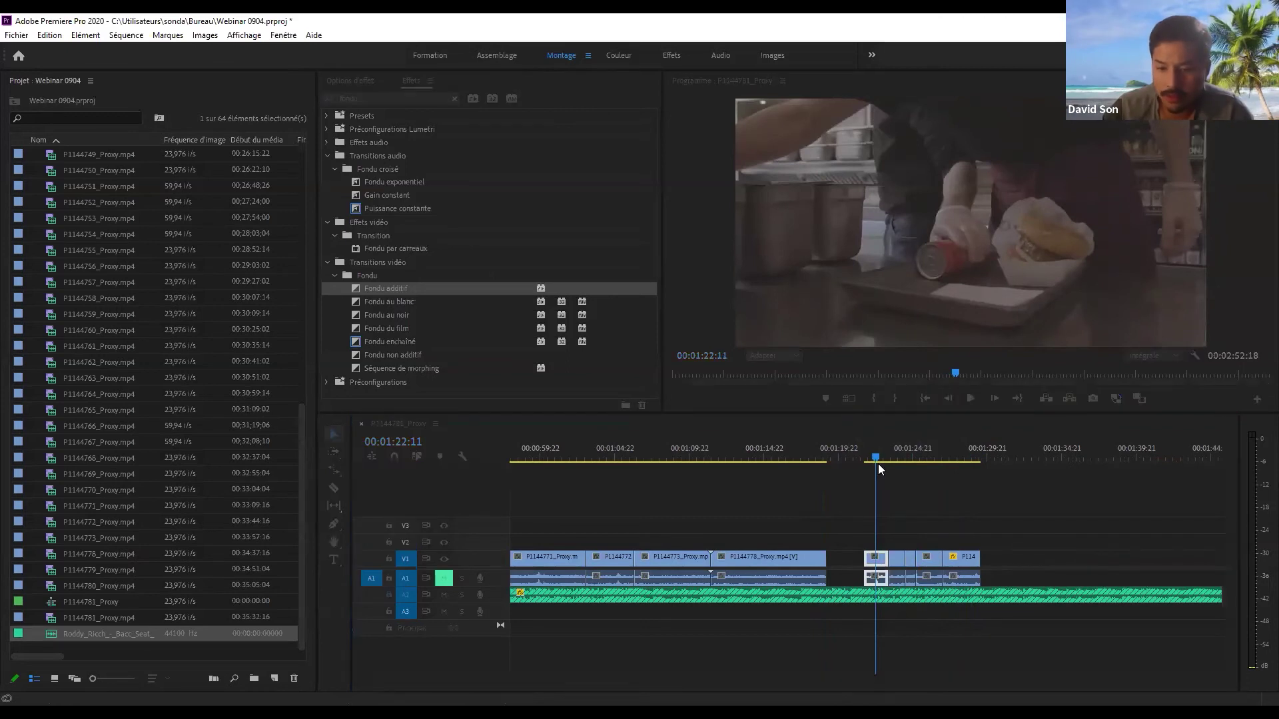
{"action": "key", "text": "space"}
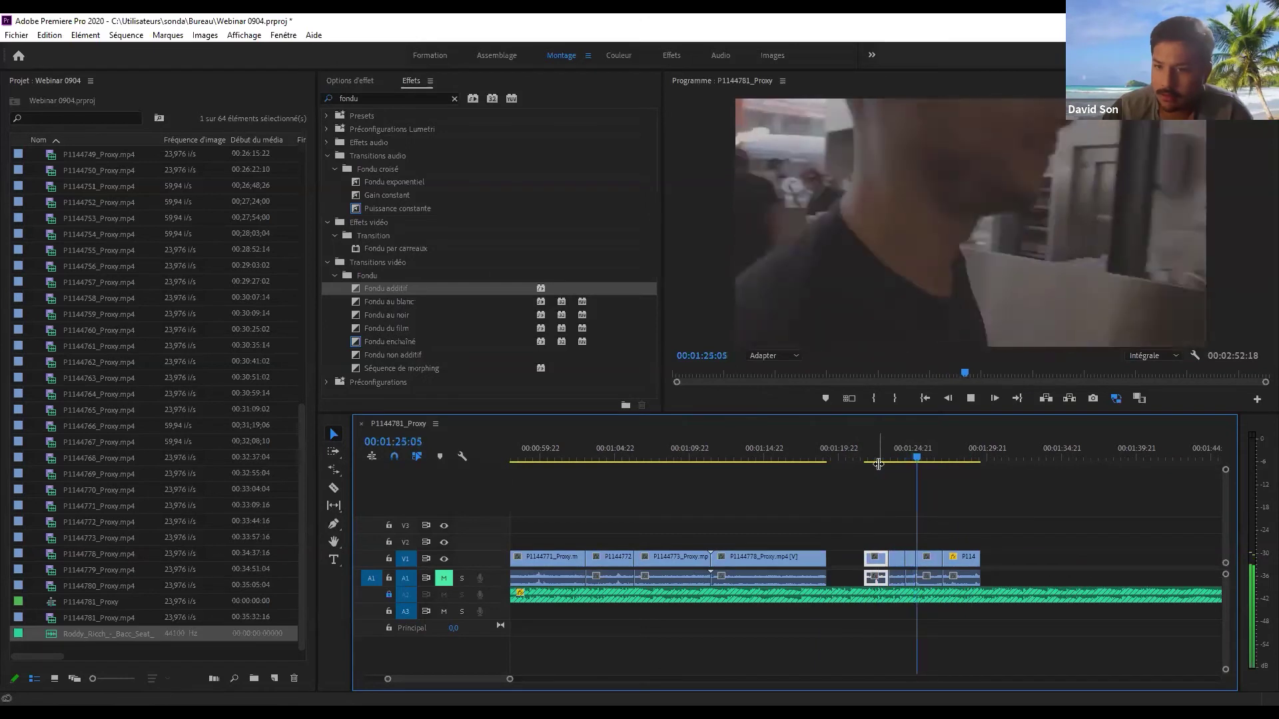
{"action": "key", "text": "space"}
{"action": "key", "text": "="}
{"action": "left_click_drag", "start_coordinate": [873, 453], "coordinate": [700, 456]}
{"action": "key", "text": "-"}
{"action": "key", "text": "-"}
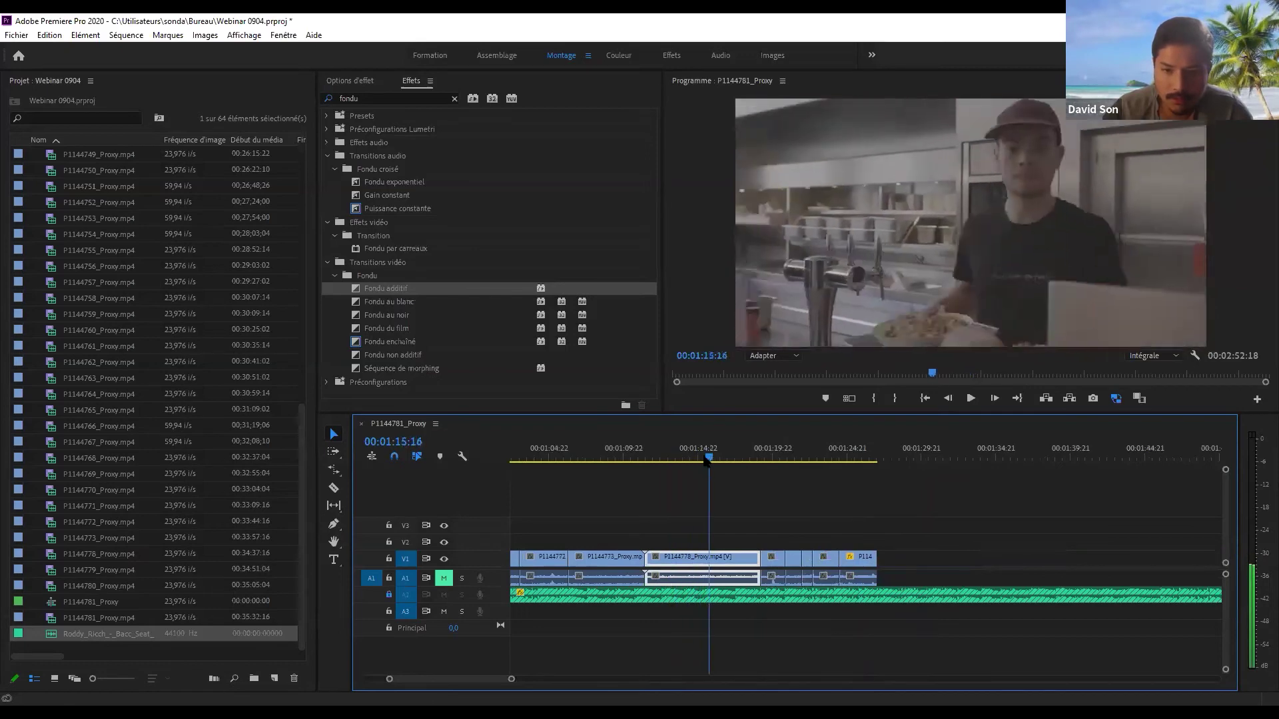
- Delete the P1144778_Proxy clip so that P1144780_Proxy directly follows P1144773_Proxy
{"action": "key", "text": "Delete"}
{"action": "mouse_move", "coordinate": [608, 455]}
{"action": "left_mouse_down"}
{"action": "mouse_move", "coordinate": [582, 455]}
{"action": "mouse_move", "coordinate": [594, 455]}
{"action": "left_mouse_up"}
{"action": "key", "text": "minus"}
{"action": "key", "text": "minus"}
{"action": "key", "text": "equal"}
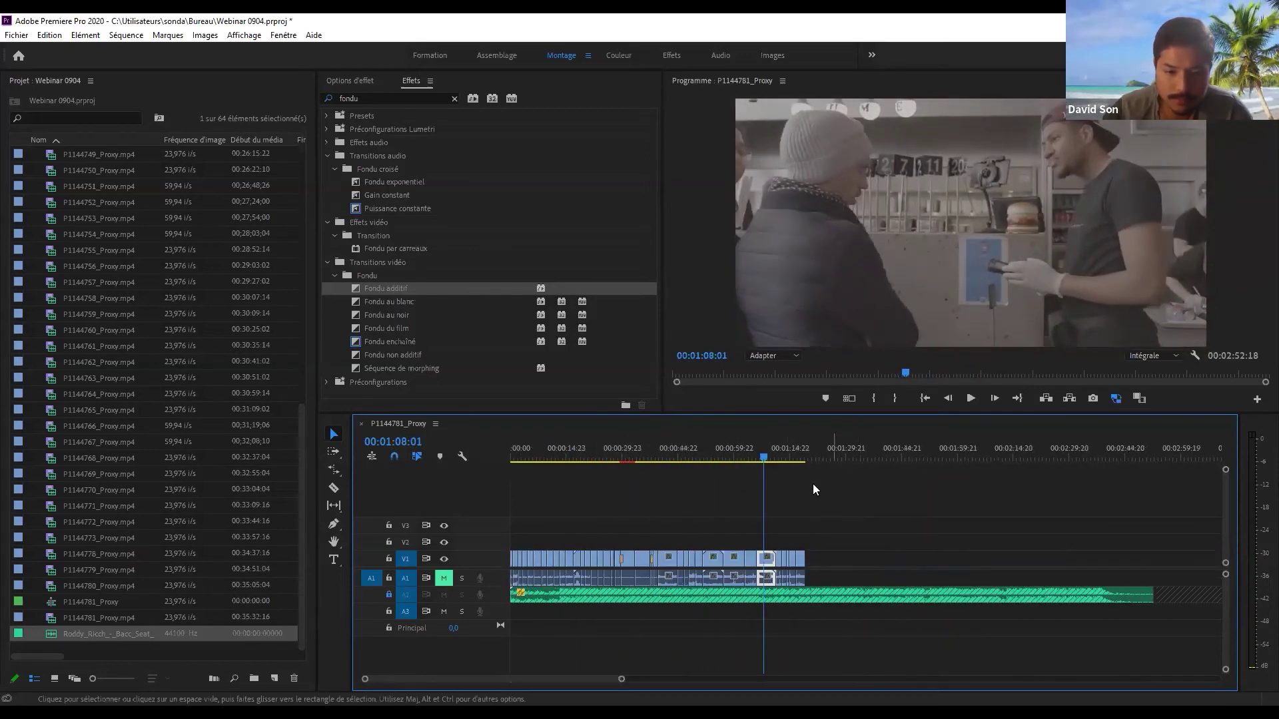
{"action": "key", "text": "minus"}
{"action": "key", "text": "equal"}
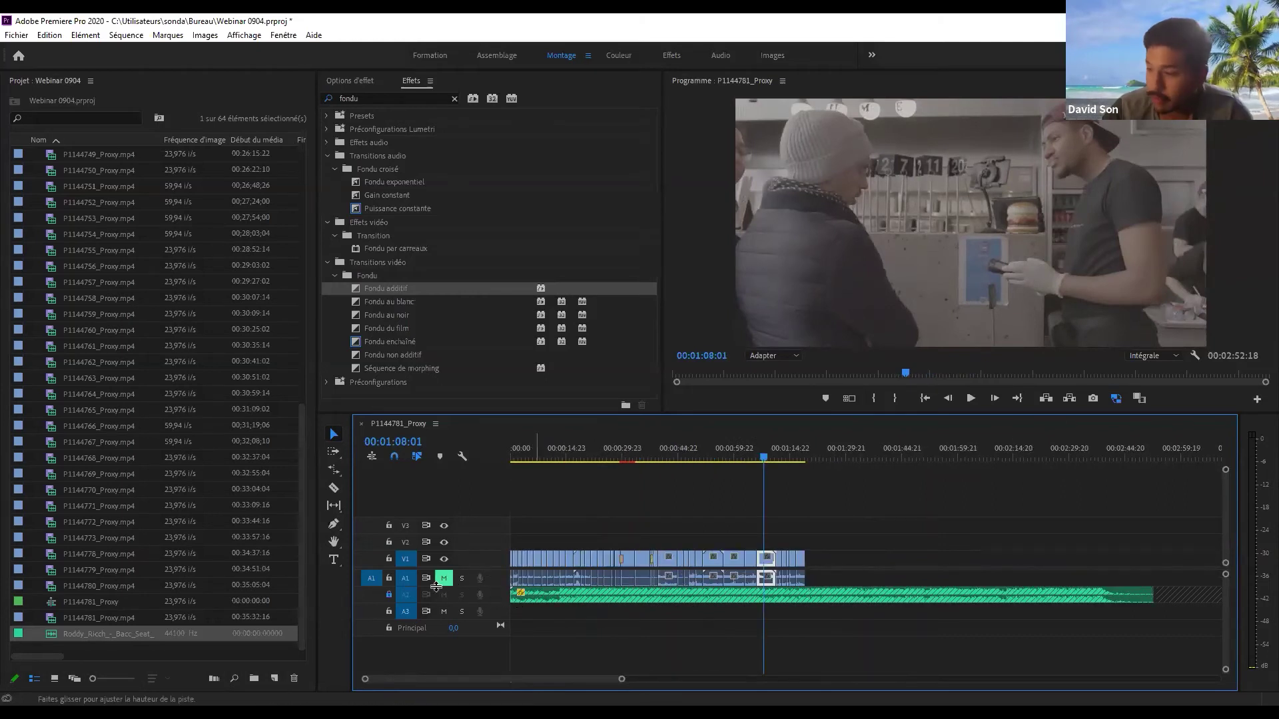
- Unlock the A2 track, split the music at the end of the video at 00:01:19:05 and delete the remainder
{"action": "left_click", "coordinate": [389, 594]}
{"action": "left_click", "coordinate": [839, 598]}
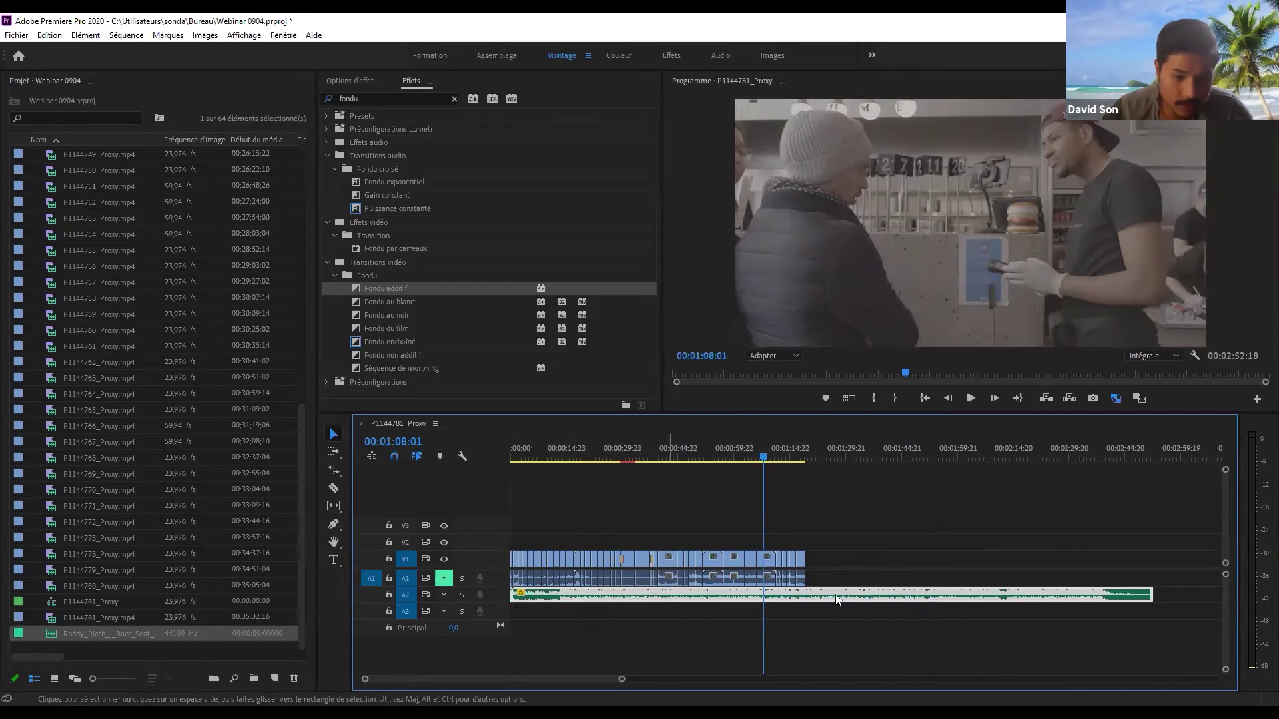
{"action": "left_click_drag", "start_coordinate": [834, 449], "coordinate": [808, 445]}
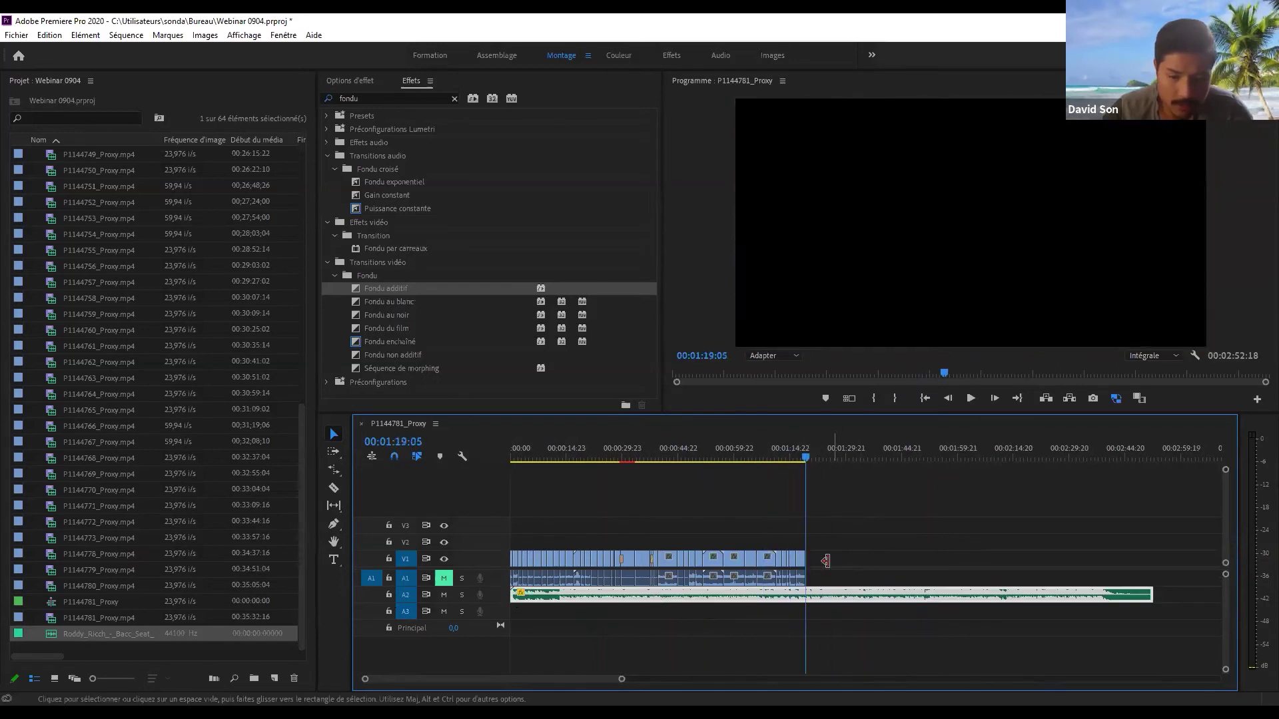
{"action": "key", "text": "equal"}
{"action": "key", "text": "equal"}
{"action": "key", "text": "equal"}
{"action": "key", "text": "c"}
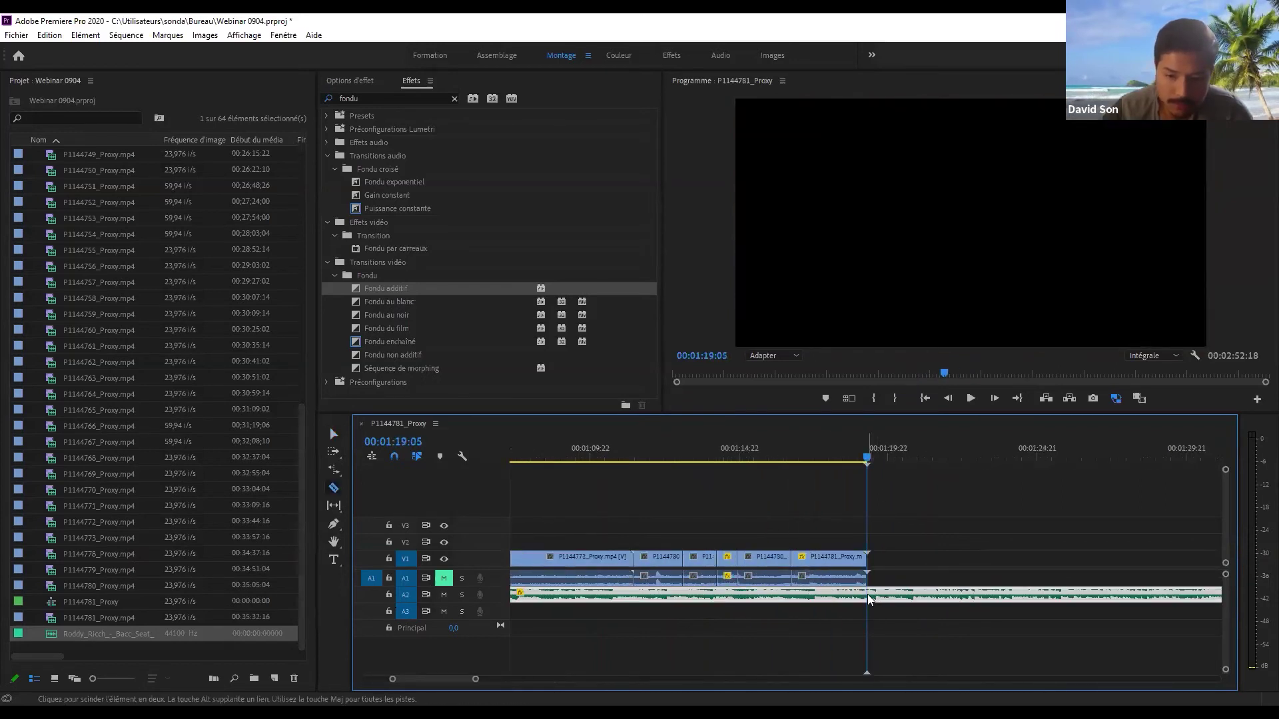
{"action": "left_click", "coordinate": [867, 594]}
{"action": "key", "text": "v"}
{"action": "left_click_drag", "start_coordinate": [981, 531], "coordinate": [999, 600]}
{"action": "key", "text": "Delete"}
- Fade out the A2 music with Niveau keyframes, starting at 00:01:17:18 and set to -1000 dB at 00:01:19:05
{"action": "left_click_drag", "start_coordinate": [859, 455], "coordinate": [833, 453]}
{"action": "left_click", "coordinate": [799, 595]}
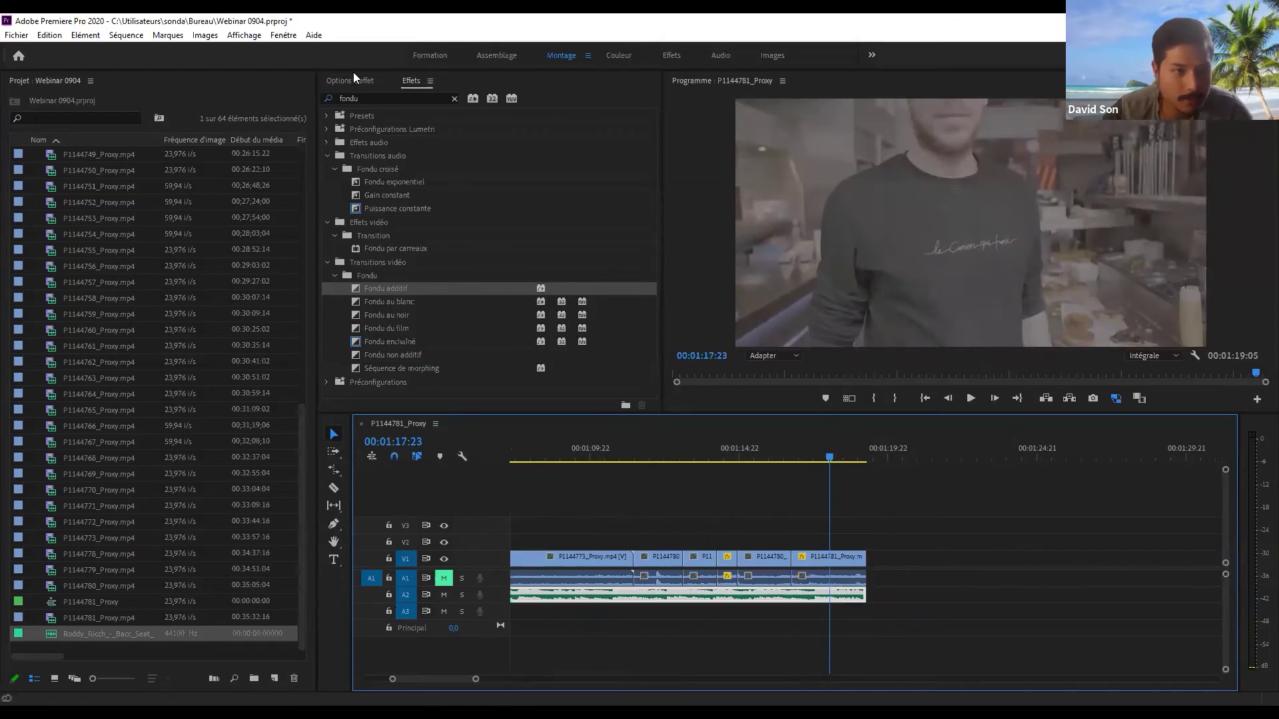
{"action": "left_click", "coordinate": [350, 80]}
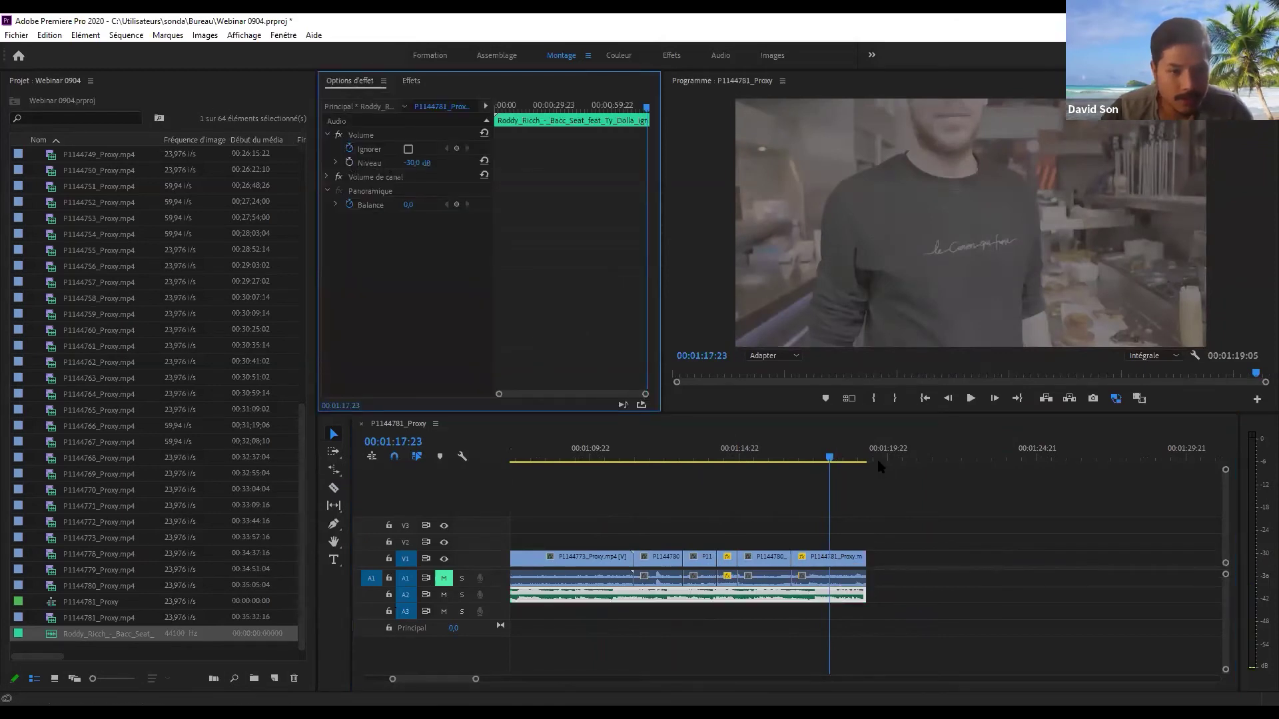
{"action": "left_click_drag", "start_coordinate": [829, 457], "coordinate": [824, 457]}
{"action": "left_click", "coordinate": [349, 162]}
{"action": "left_click", "coordinate": [839, 457]}
{"action": "left_click", "coordinate": [877, 457]}
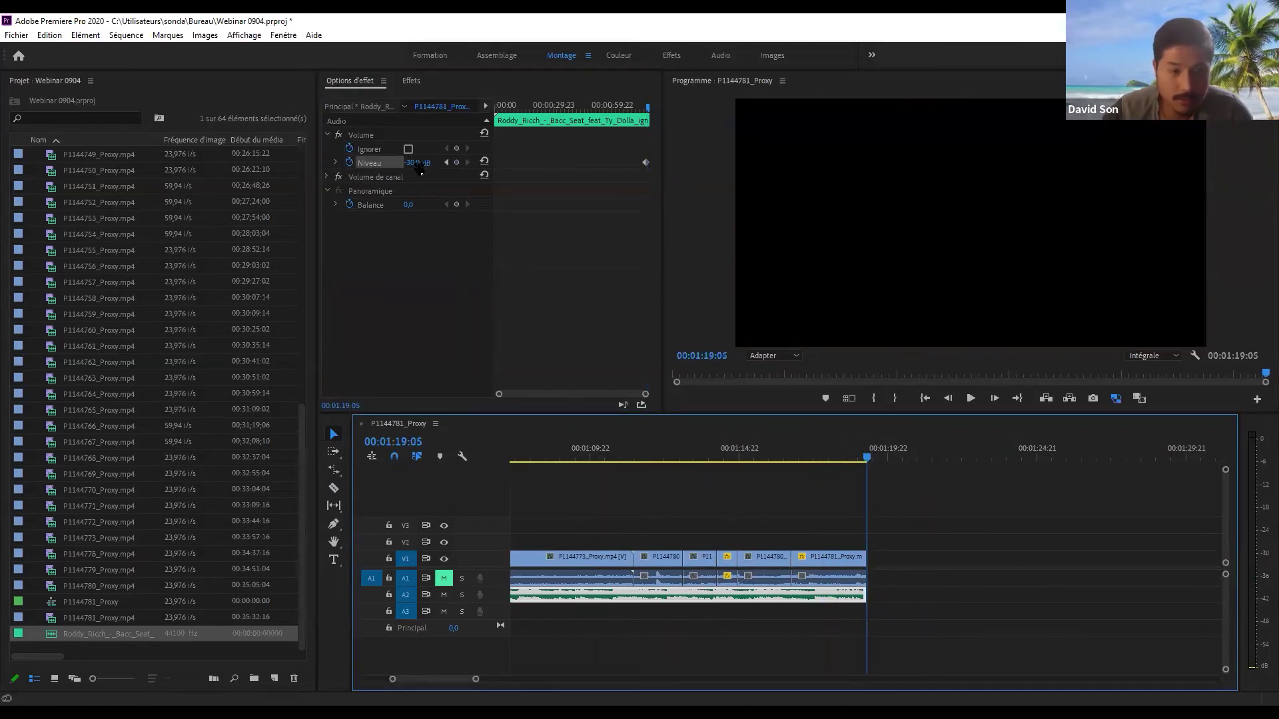
{"action": "left_click", "coordinate": [417, 162]}
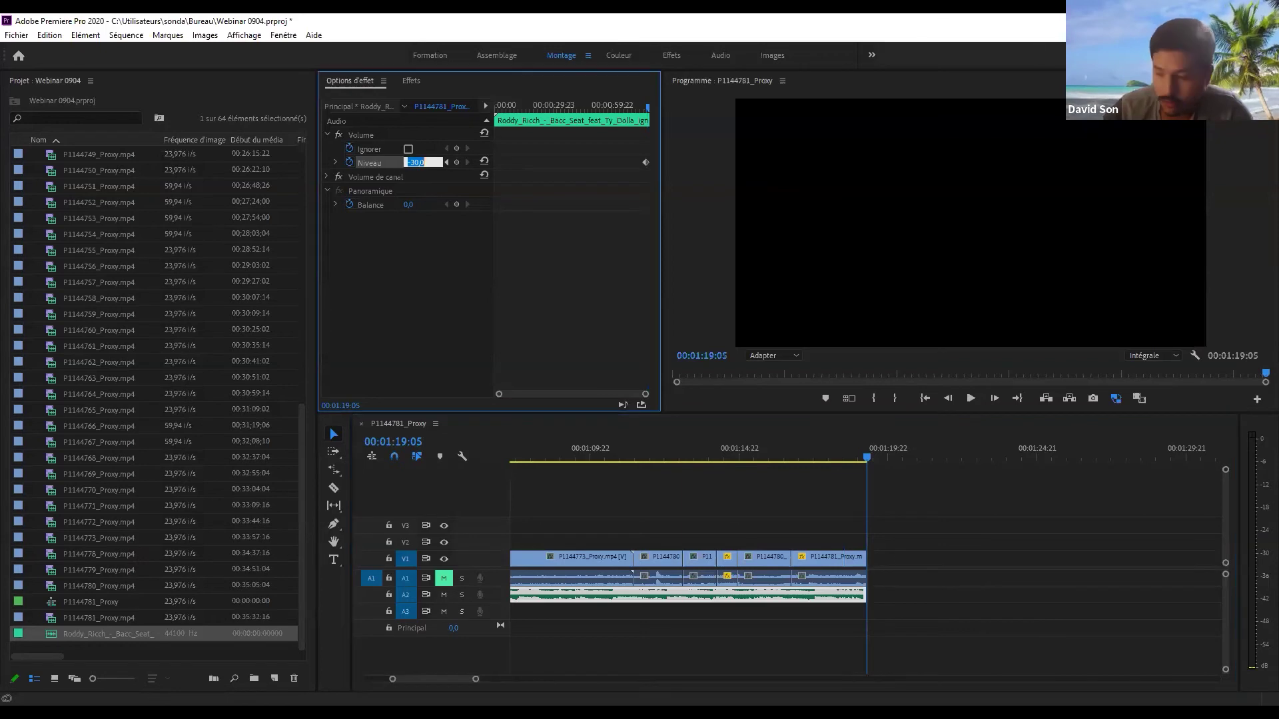
{"action": "type", "text": "-1000"}
{"action": "key", "text": "Return"}
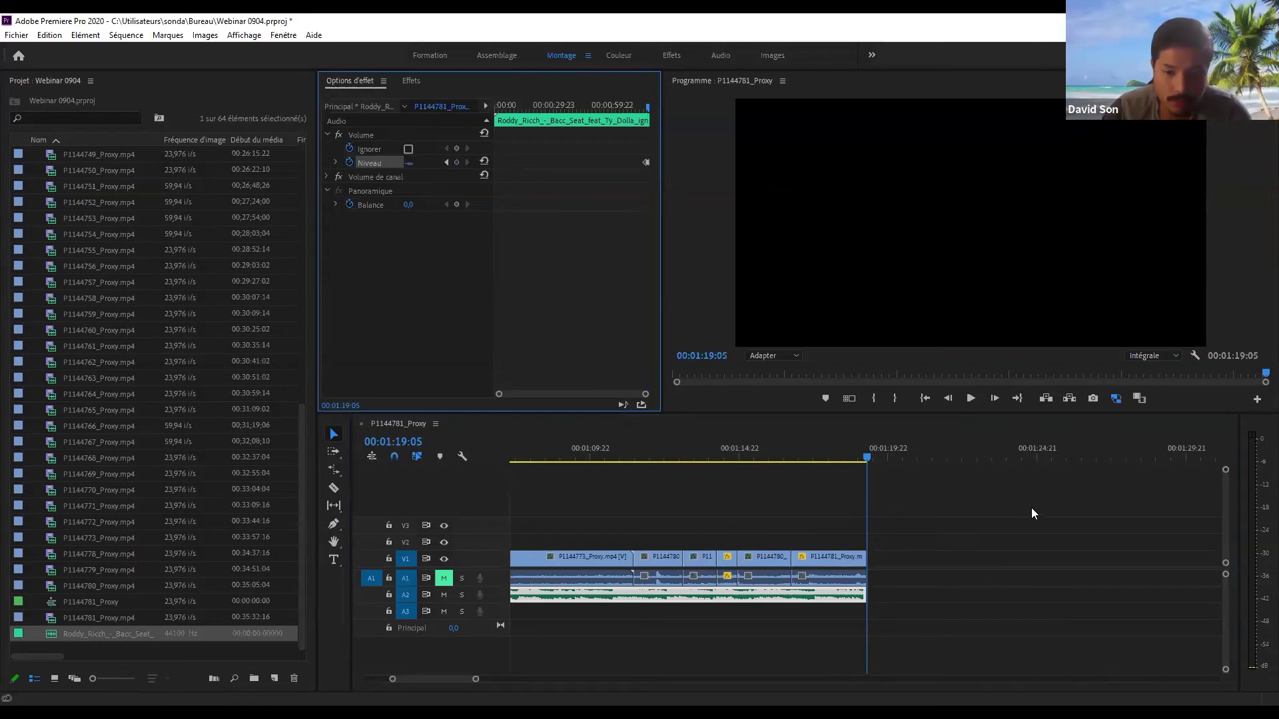
- Examine the music's Niveau keyframes up close and replay the ending from 00:01:17:18 to check the fade-out
{"action": "left_click_drag", "start_coordinate": [851, 457], "coordinate": [817, 457]}
{"action": "key", "text": "space"}
{"action": "left_click", "coordinate": [801, 457]}
{"action": "left_click", "coordinate": [653, 372]}
{"action": "left_click_drag", "start_coordinate": [646, 395], "coordinate": [608, 398]}
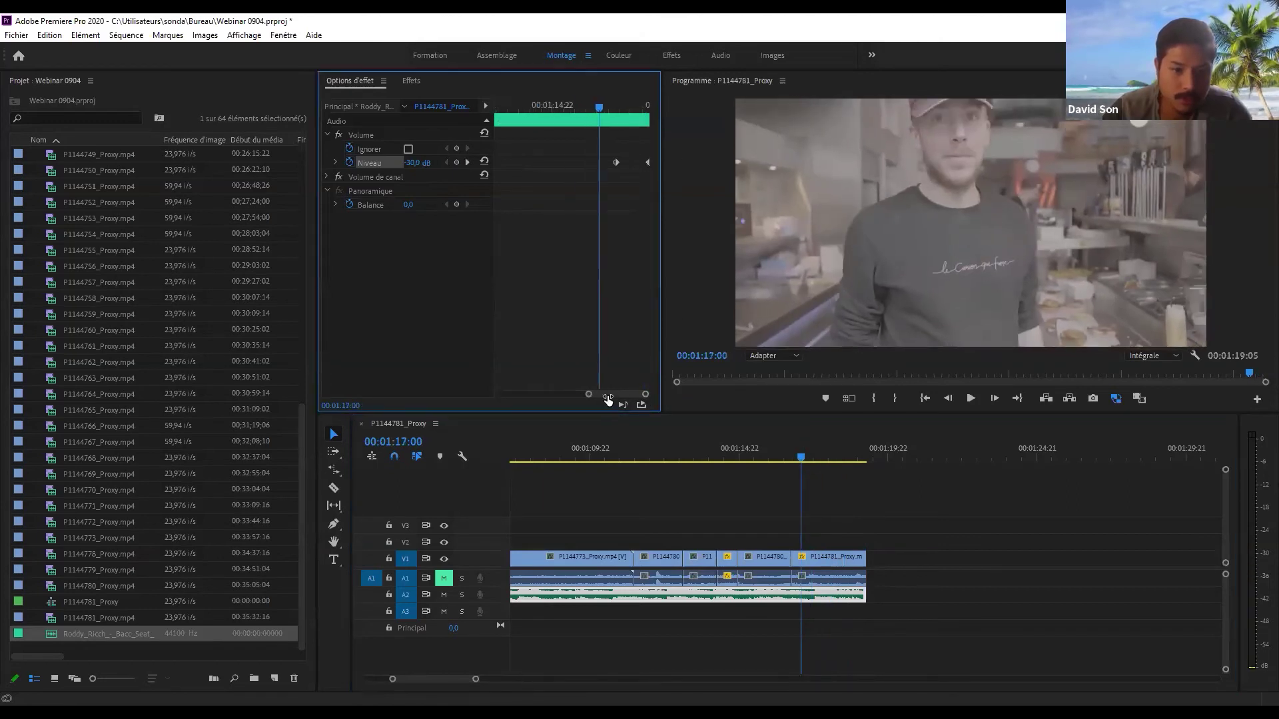
{"action": "left_click", "coordinate": [616, 107]}
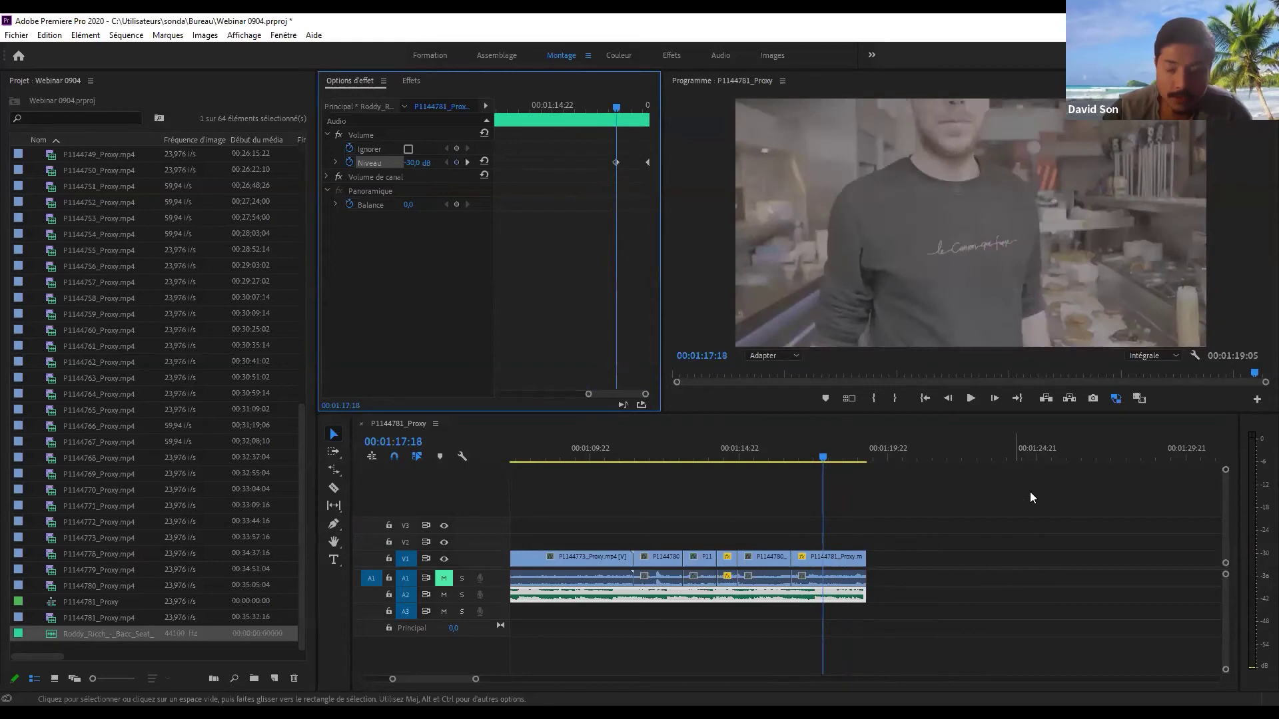
{"action": "key", "text": "space"}
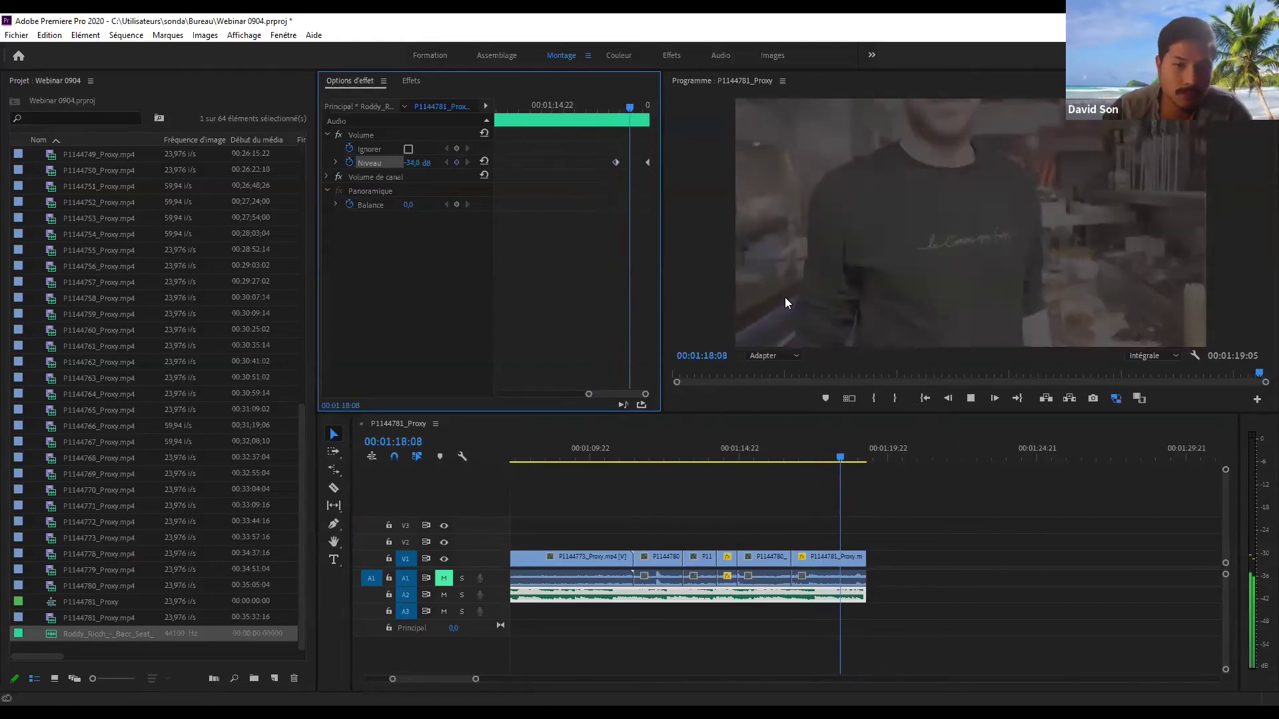
- Replay and scrub through the end of the sequence to check the music fade-out against the closing clip
{"action": "left_click", "coordinate": [794, 475]}
{"action": "left_click", "coordinate": [794, 474]}
{"action": "key", "text": "space"}
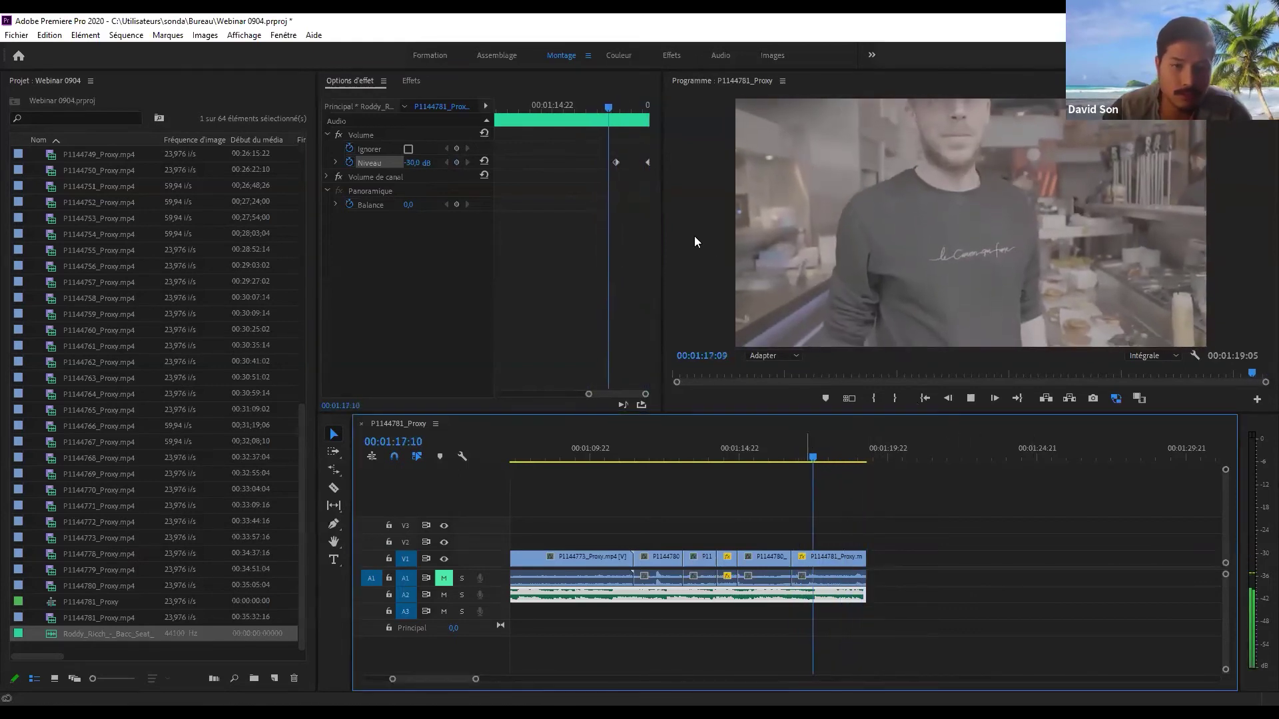
{"action": "left_click_drag", "start_coordinate": [864, 457], "coordinate": [678, 477]}
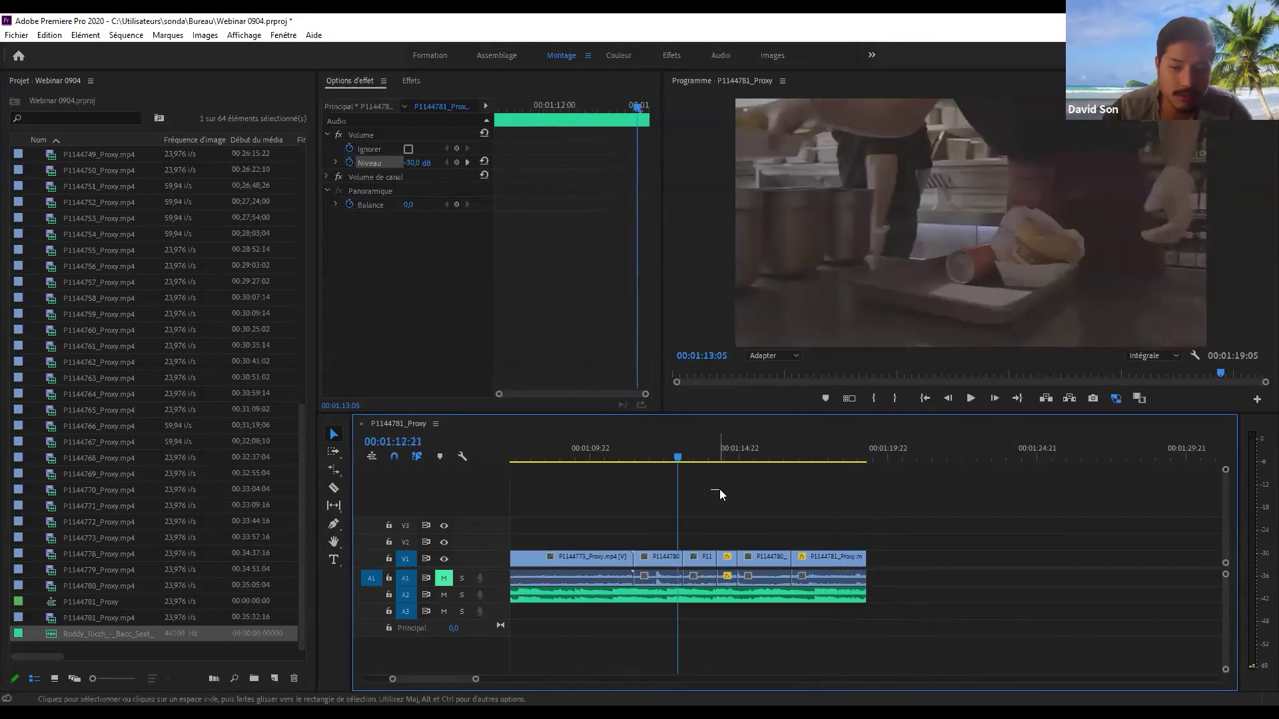
{"action": "left_click", "coordinate": [842, 449]}
{"action": "key", "text": "space"}
{"action": "left_click", "coordinate": [814, 457]}
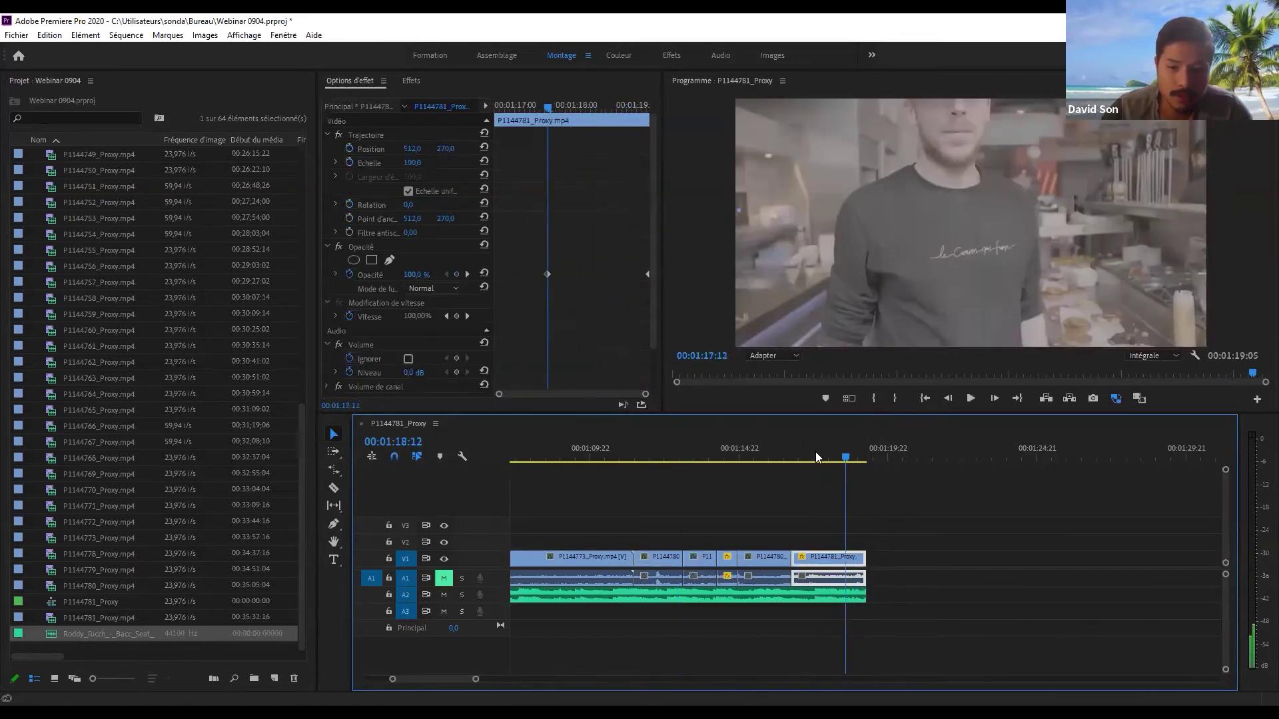
{"action": "left_click", "coordinate": [959, 565]}
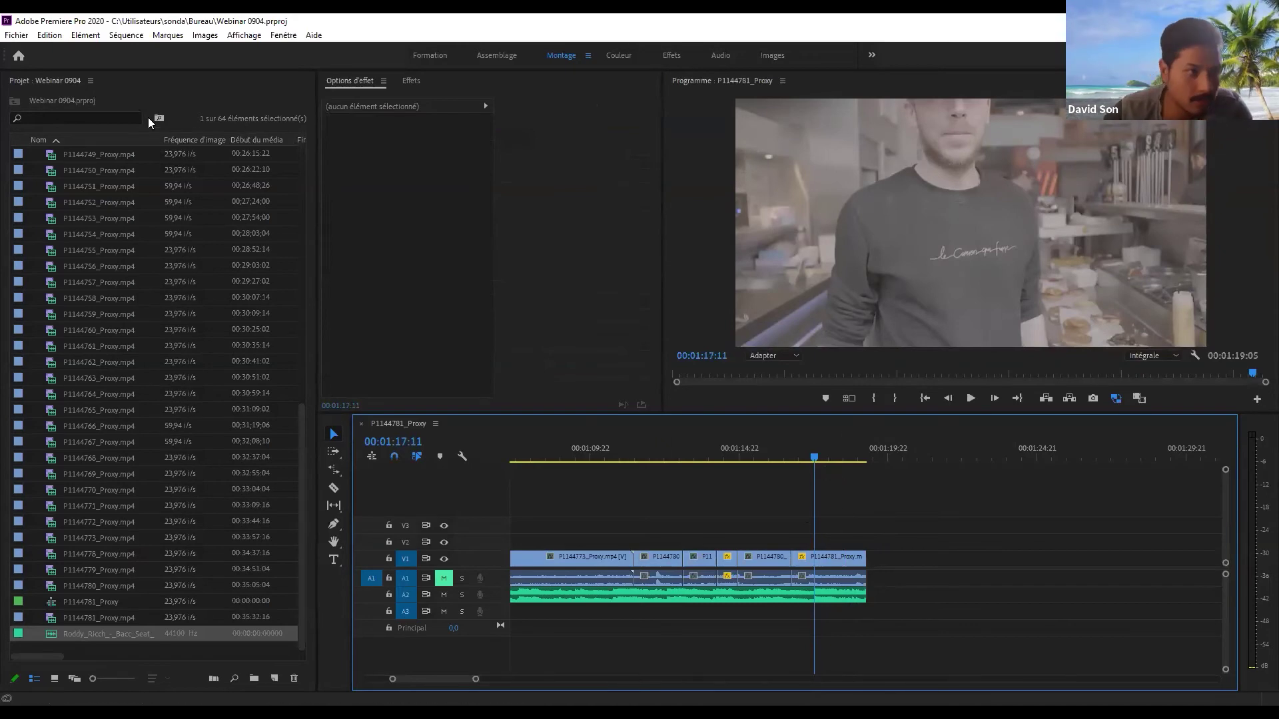
- Create a new adjustment layer (Calque d'effets) in the project
{"action": "left_click", "coordinate": [85, 81]}
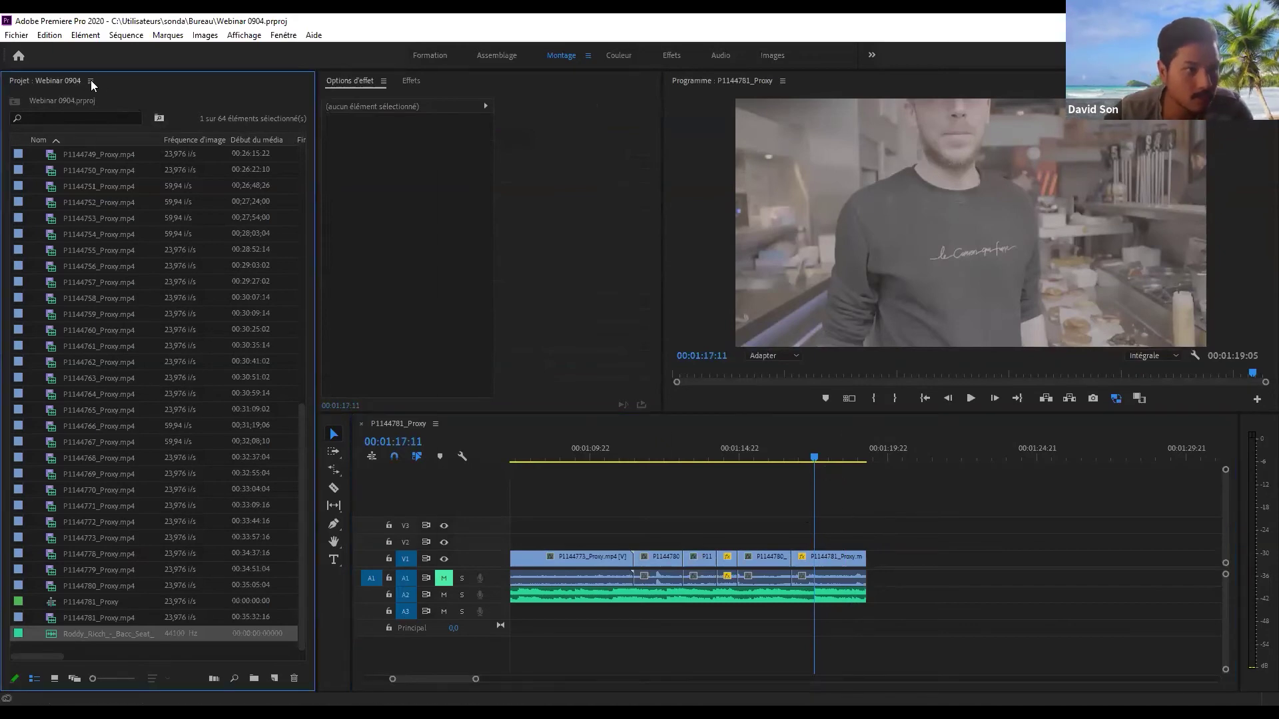
{"action": "left_click", "coordinate": [90, 80]}
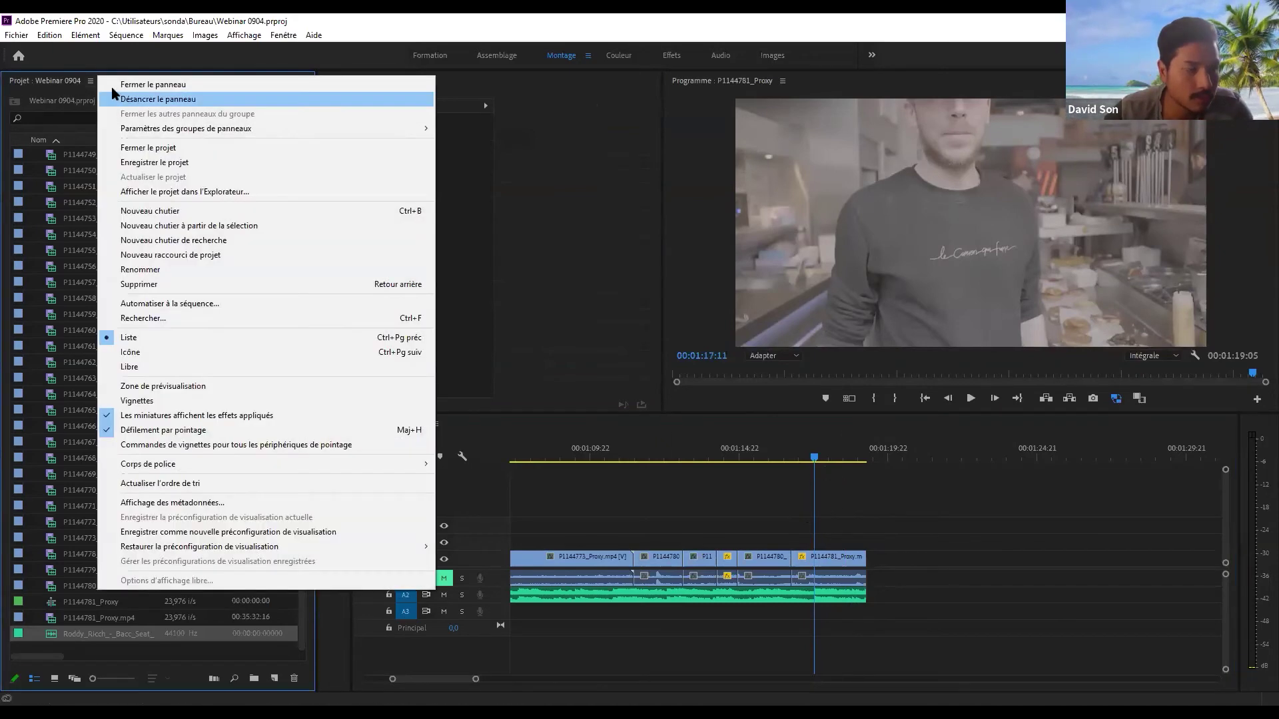
{"action": "left_click", "coordinate": [53, 634]}
{"action": "scroll", "coordinate": [84, 333], "scroll_direction": "up", "scroll_amount": 10}
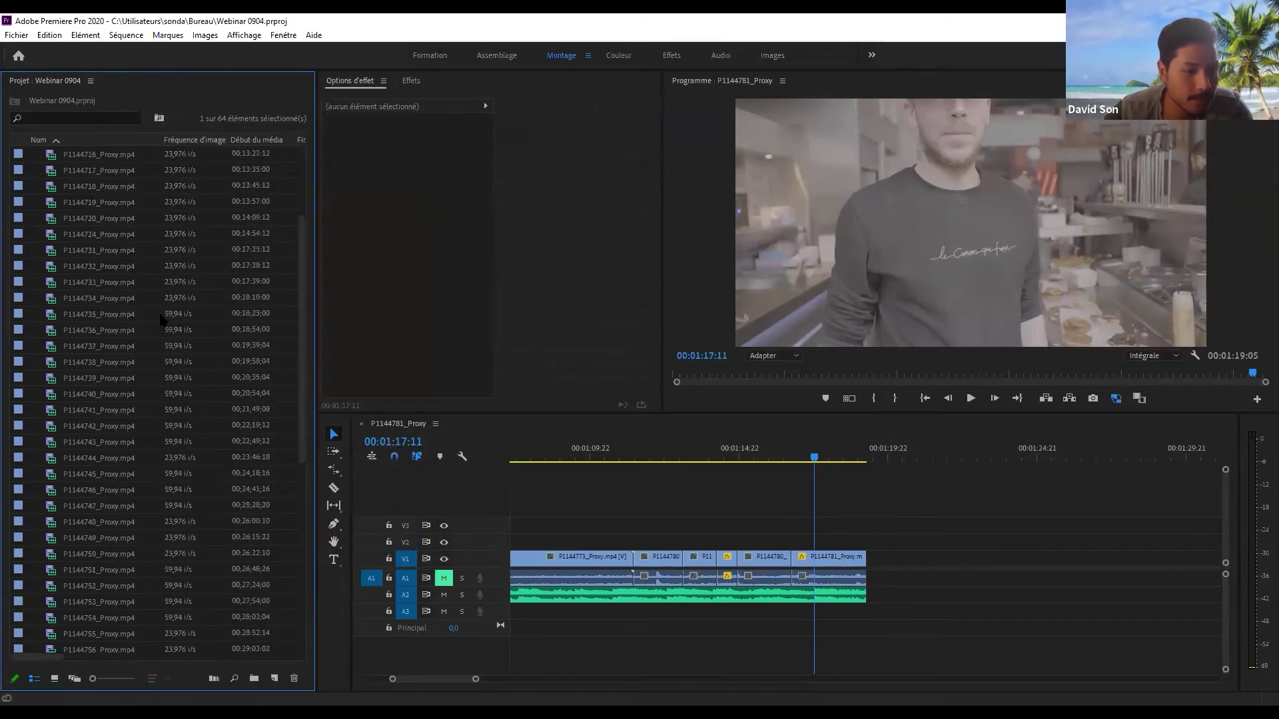
{"action": "scroll", "coordinate": [153, 318], "scroll_direction": "down", "scroll_amount": 10}
{"action": "right_click", "coordinate": [241, 653]}
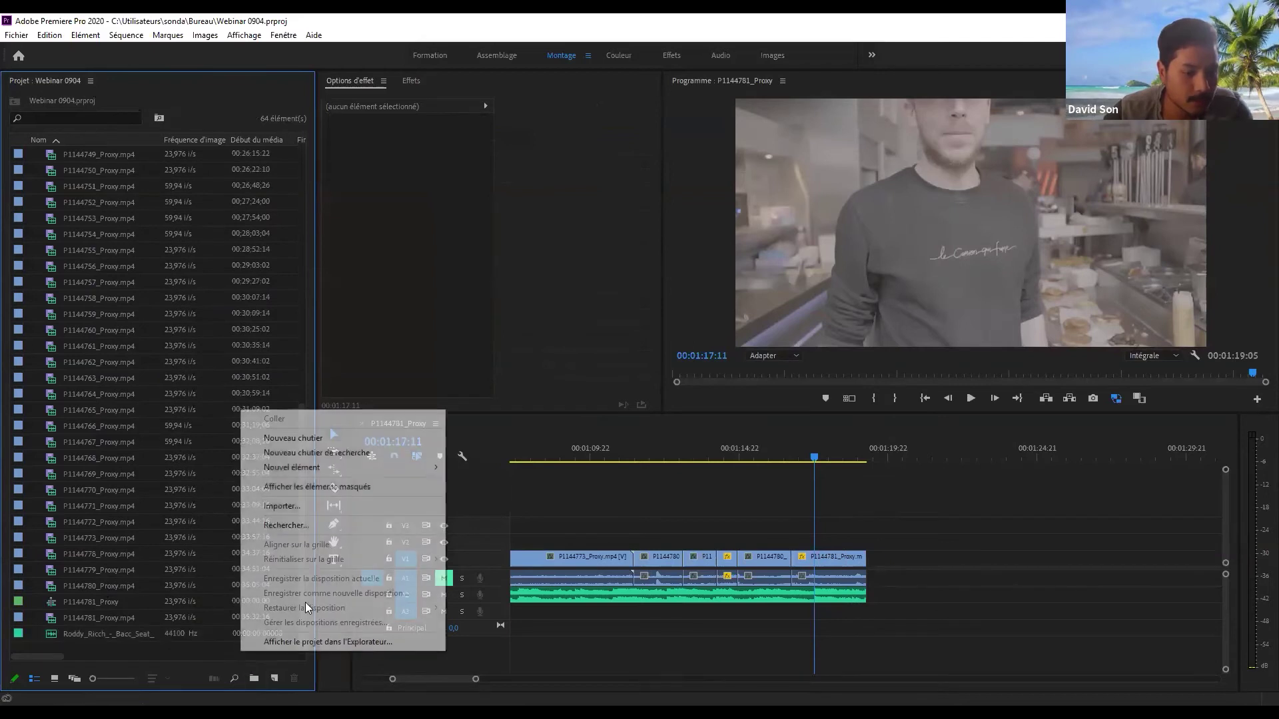
{"action": "mouse_move", "coordinate": [337, 470]}
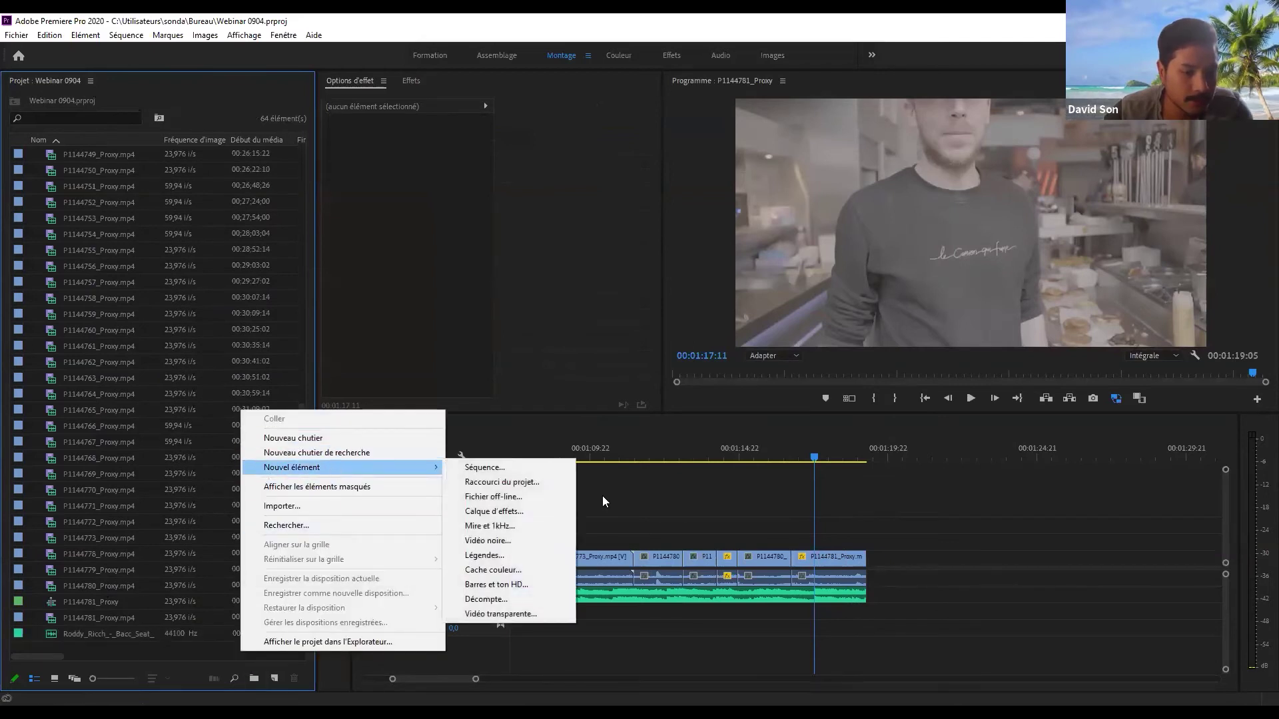
{"action": "left_click", "coordinate": [549, 513]}
{"action": "left_click", "coordinate": [669, 413]}
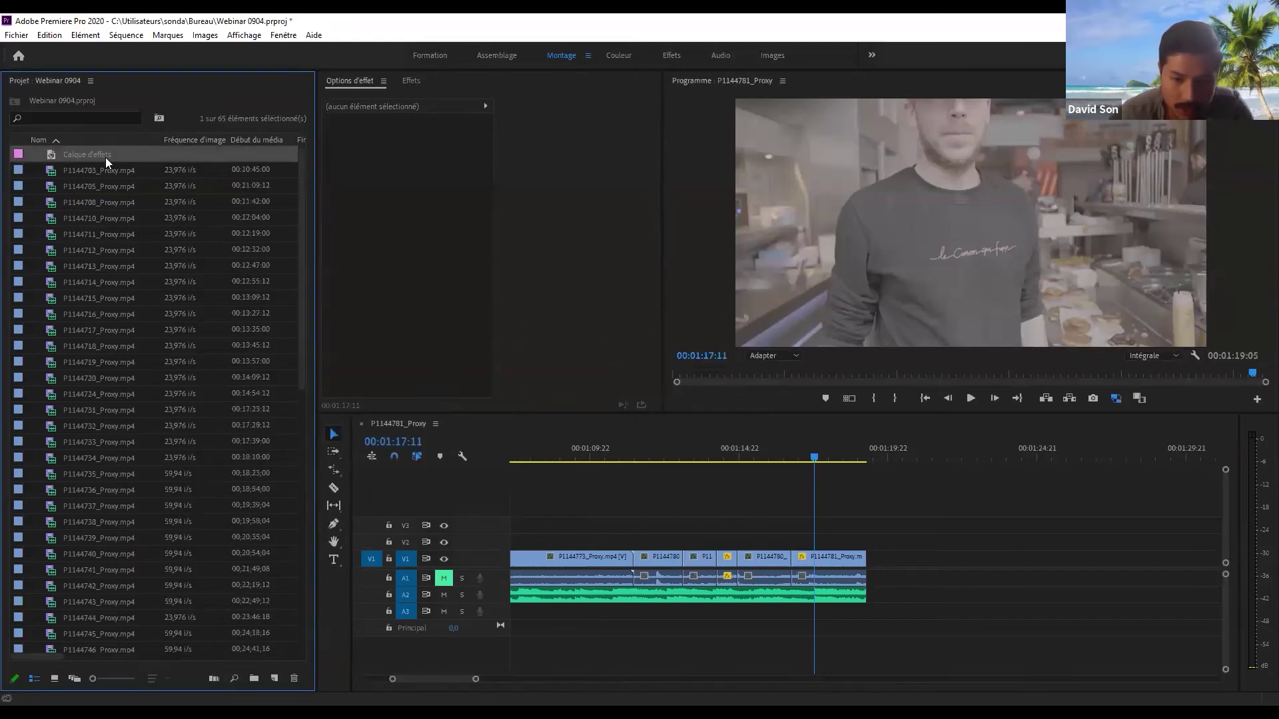
- Place the Calque d'effets on track V2 and extend it back to the sequence start so it covers the whole edit
{"action": "left_click_drag", "start_coordinate": [106, 158], "coordinate": [726, 543]}
{"action": "key", "text": "minus"}
{"action": "key", "text": "minus"}
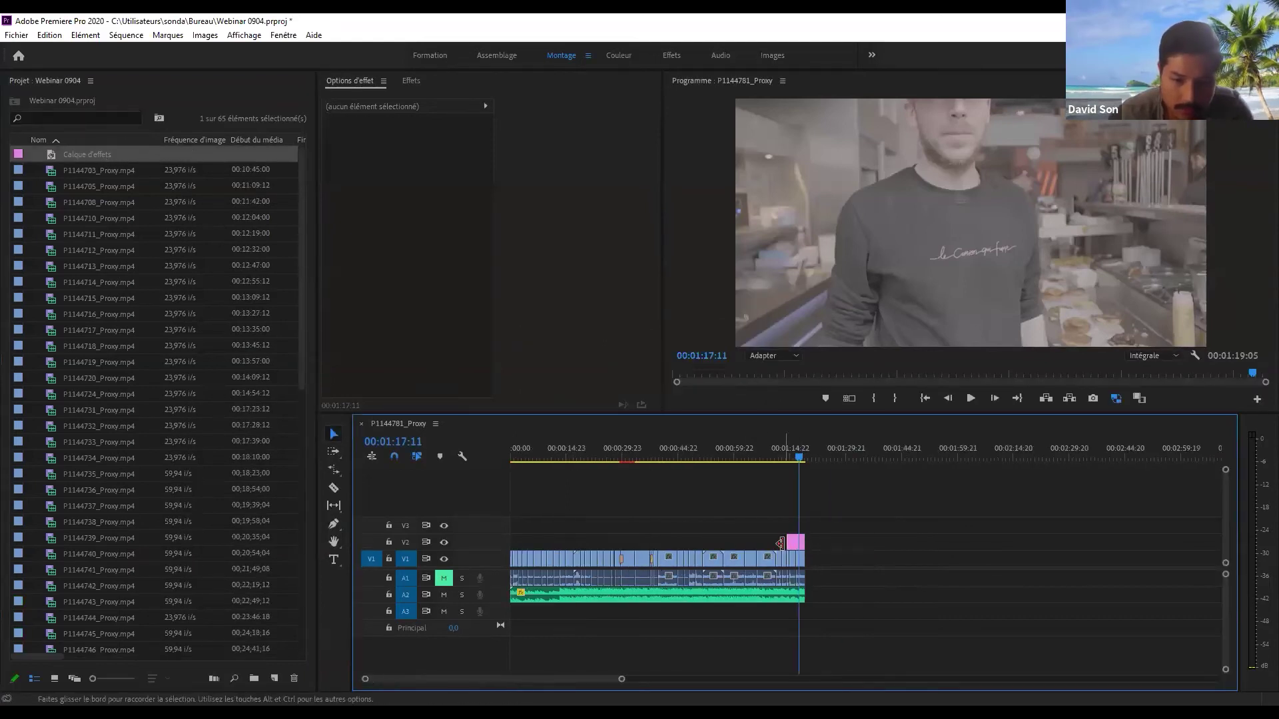
{"action": "left_click_drag", "start_coordinate": [521, 545], "coordinate": [514, 544]}
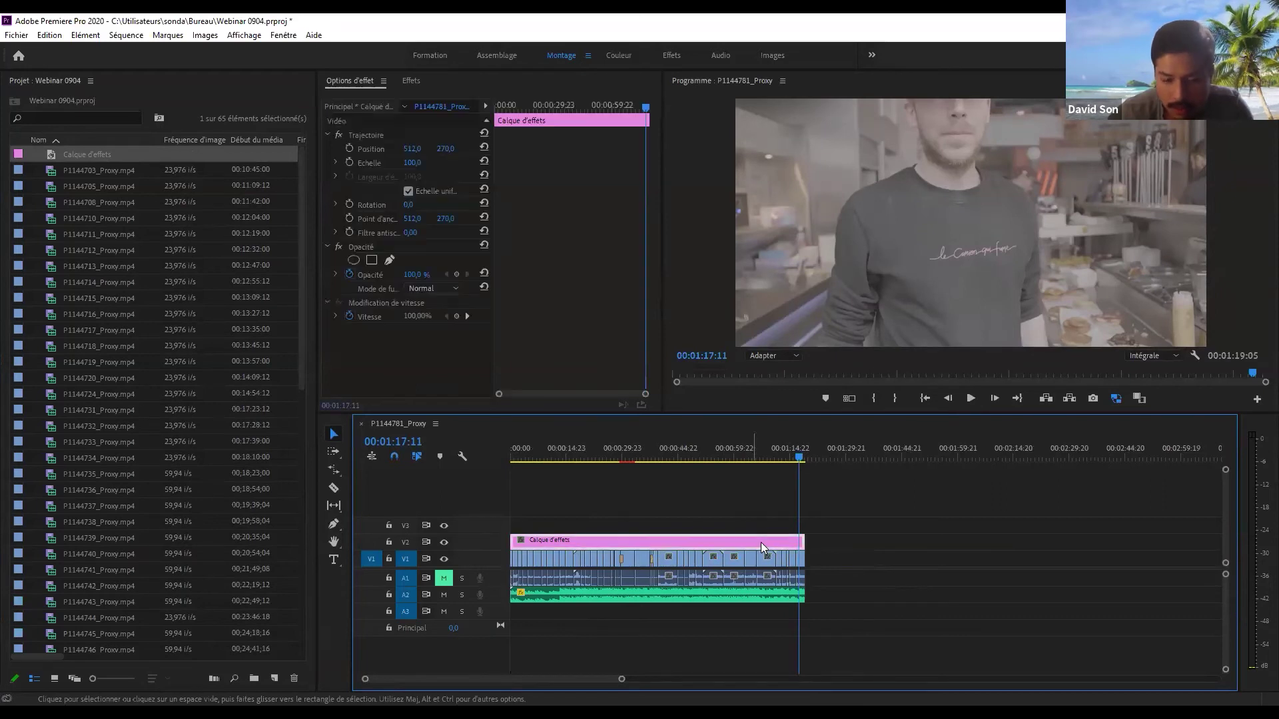
{"action": "key", "text": "equal"}
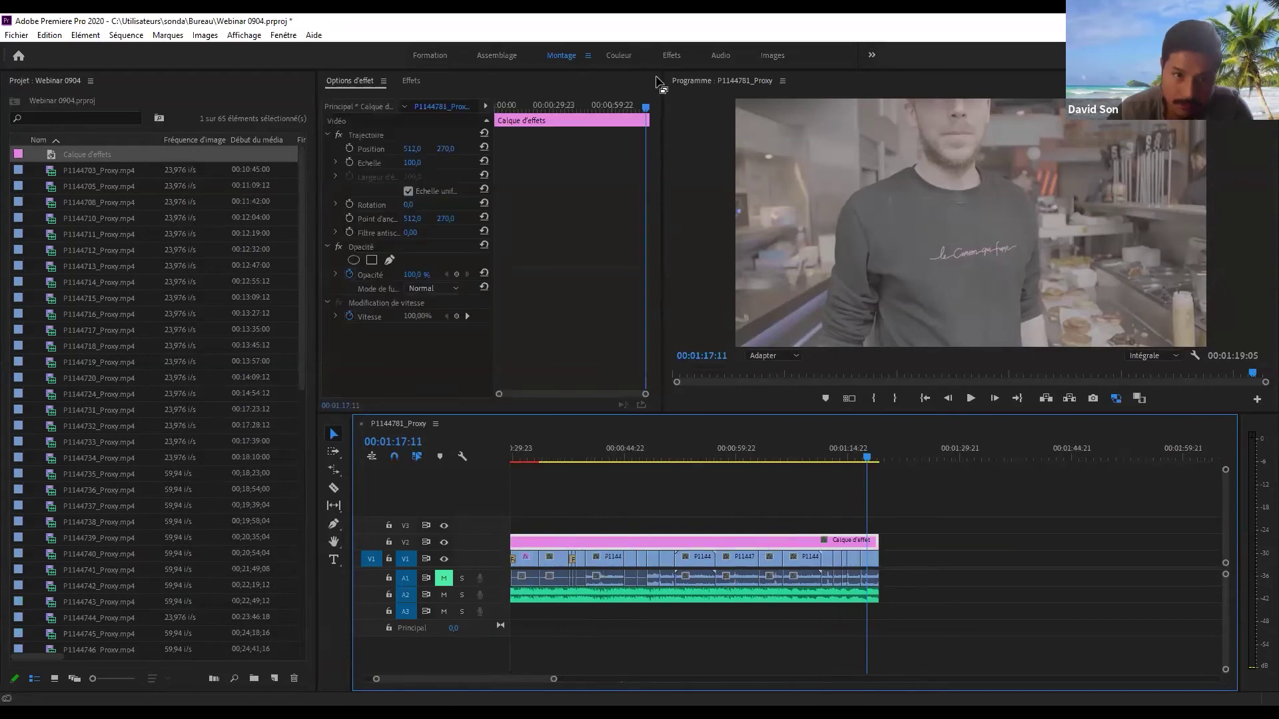
- Switch to the Couleur workspace and extend the ends of P1144781_Proxy, the A2 music and the adjustment layer to 00:01:20:10
{"action": "left_click", "coordinate": [618, 54]}
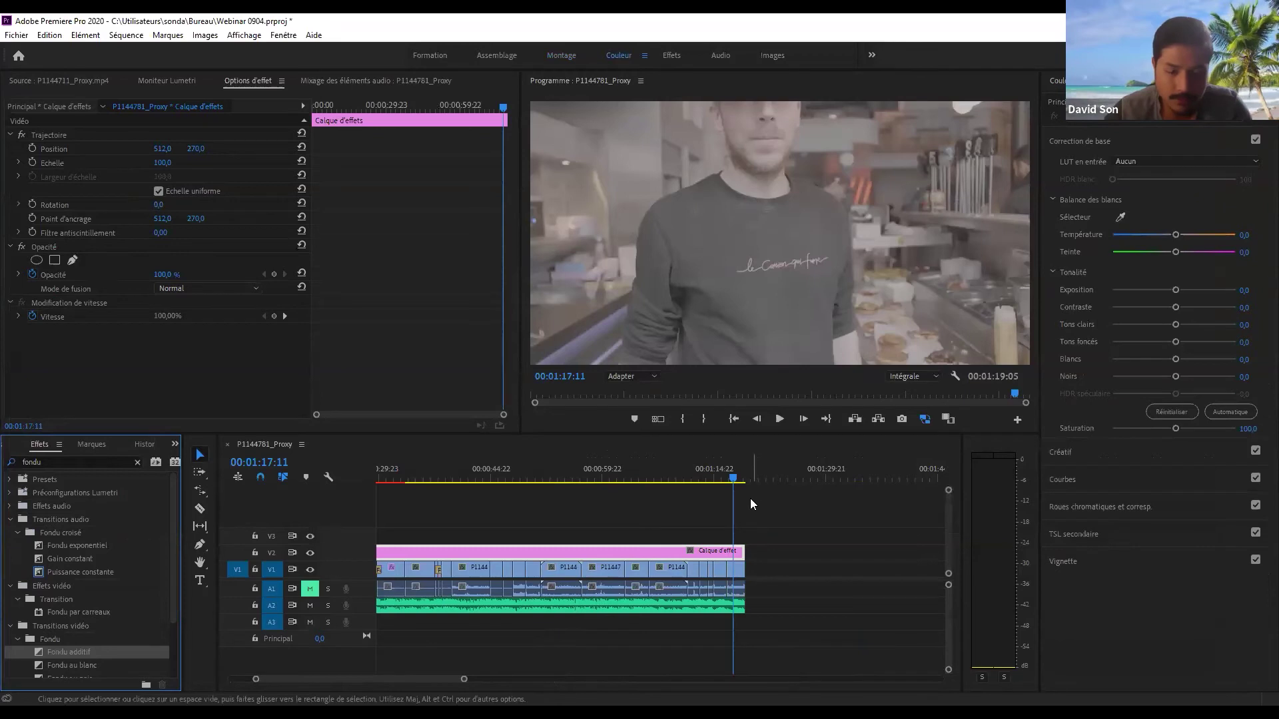
{"action": "left_click", "coordinate": [737, 485]}
{"action": "left_click_drag", "start_coordinate": [736, 485], "coordinate": [728, 479]}
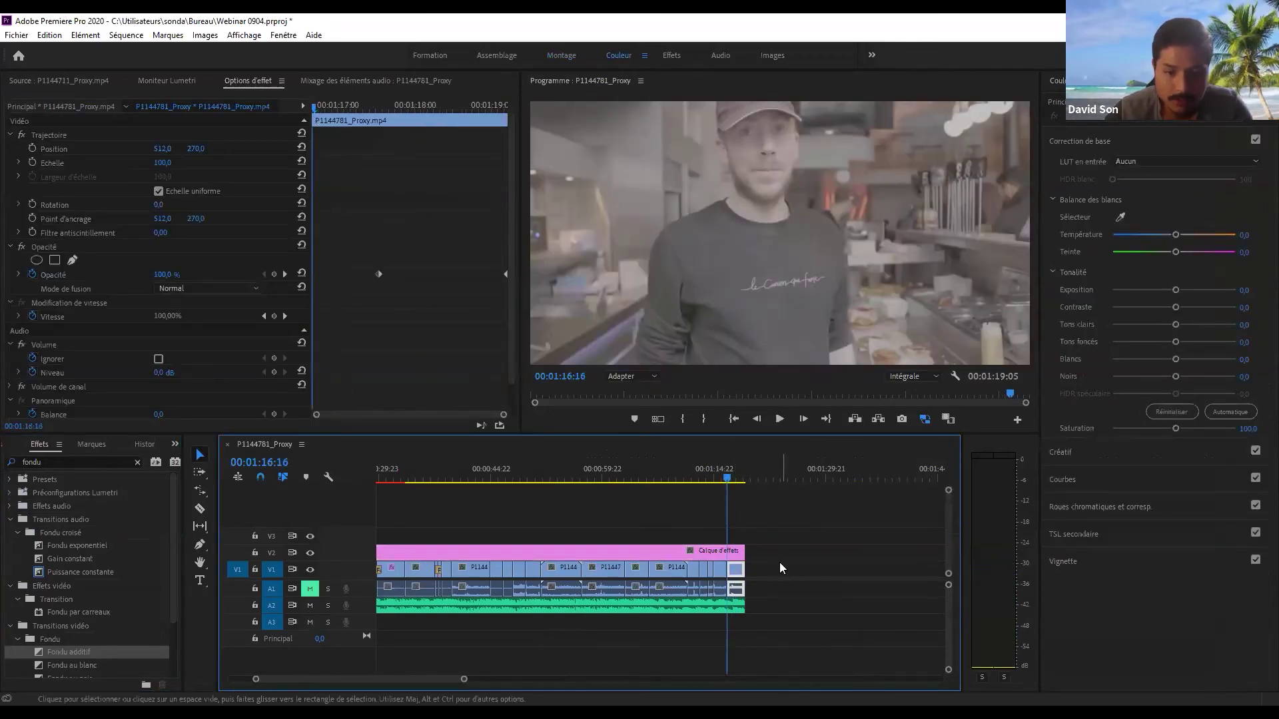
{"action": "key", "text": "equal"}
{"action": "key", "text": "equal"}
{"action": "left_click", "coordinate": [695, 573]}
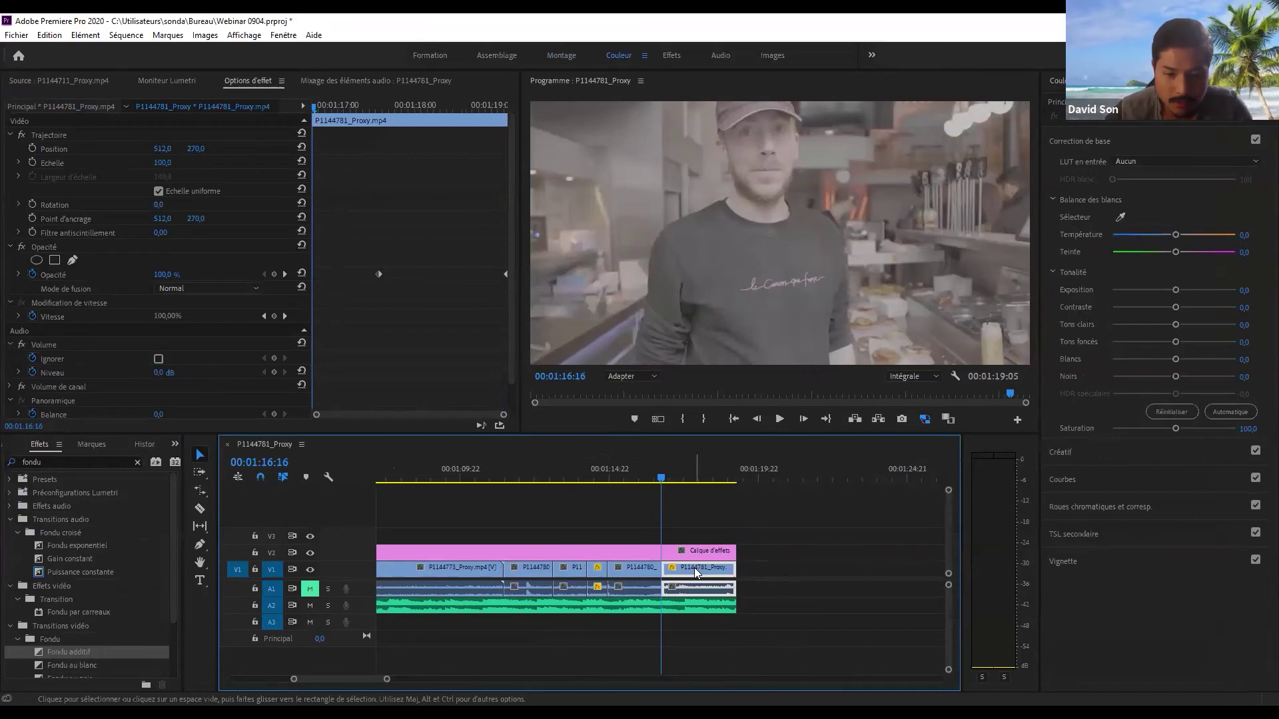
{"action": "left_click_drag", "start_coordinate": [735, 606], "coordinate": [772, 606]}
{"action": "left_click_drag", "start_coordinate": [737, 551], "coordinate": [772, 552]}
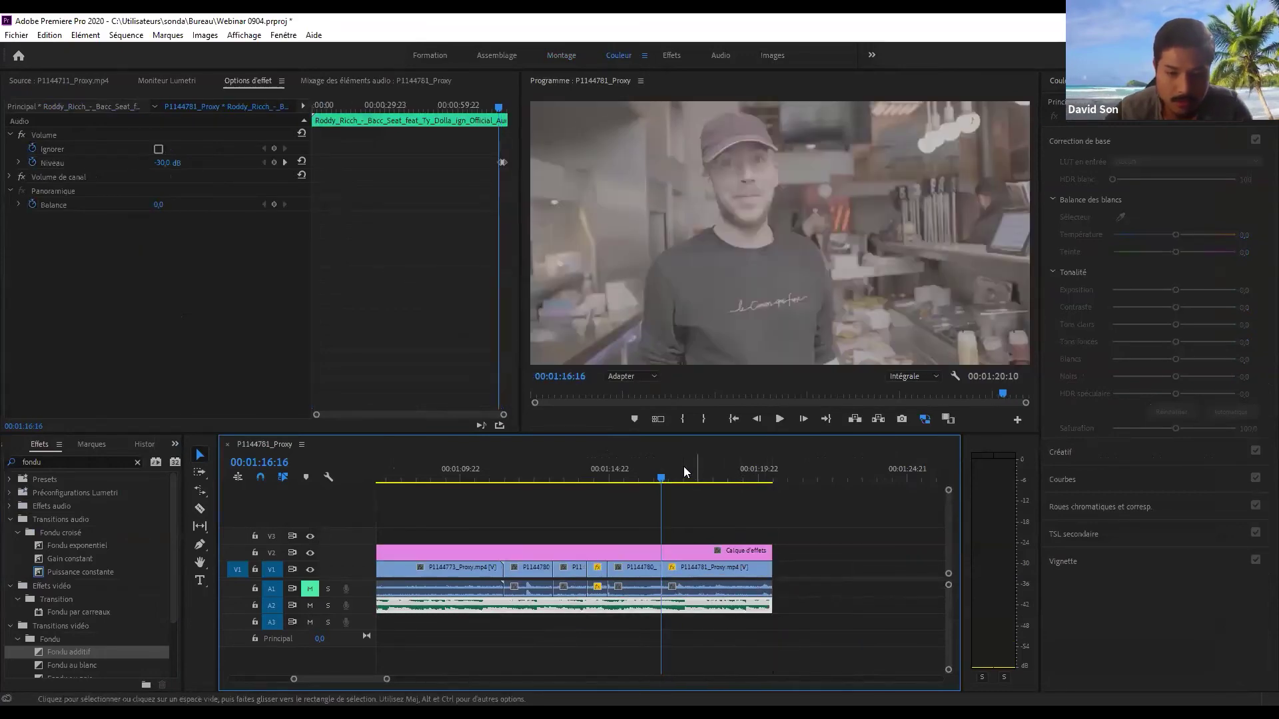
- Park the playhead at 00:01:17:09 and set the adjustment layer's Créatif Saturation to 120
{"action": "key", "text": "space"}
{"action": "key", "text": "space"}
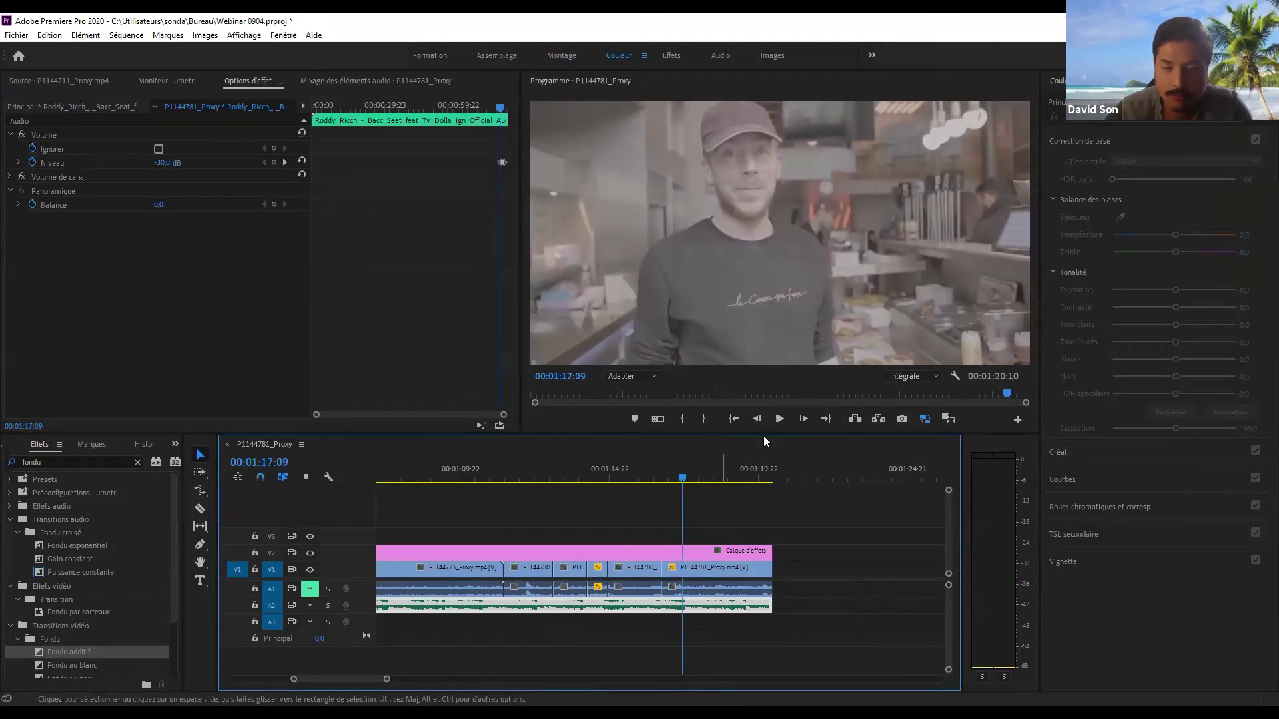
{"action": "left_click", "coordinate": [731, 555]}
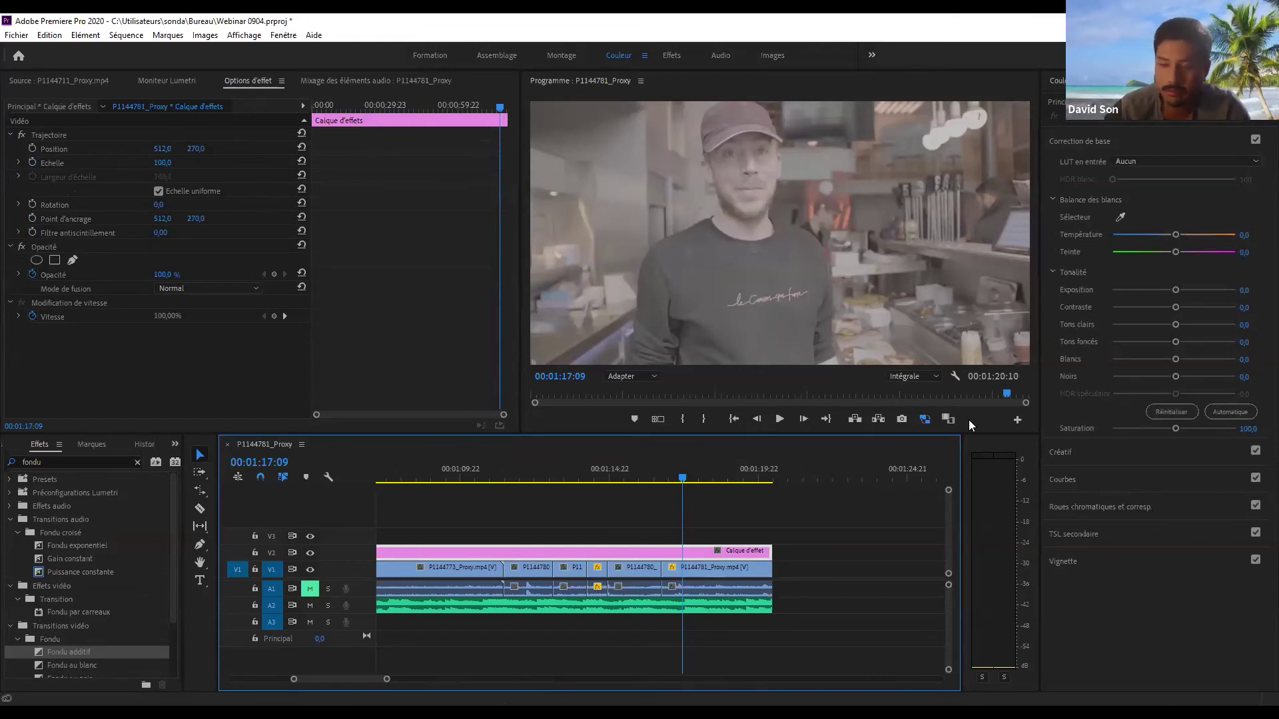
{"action": "left_click", "coordinate": [1093, 450]}
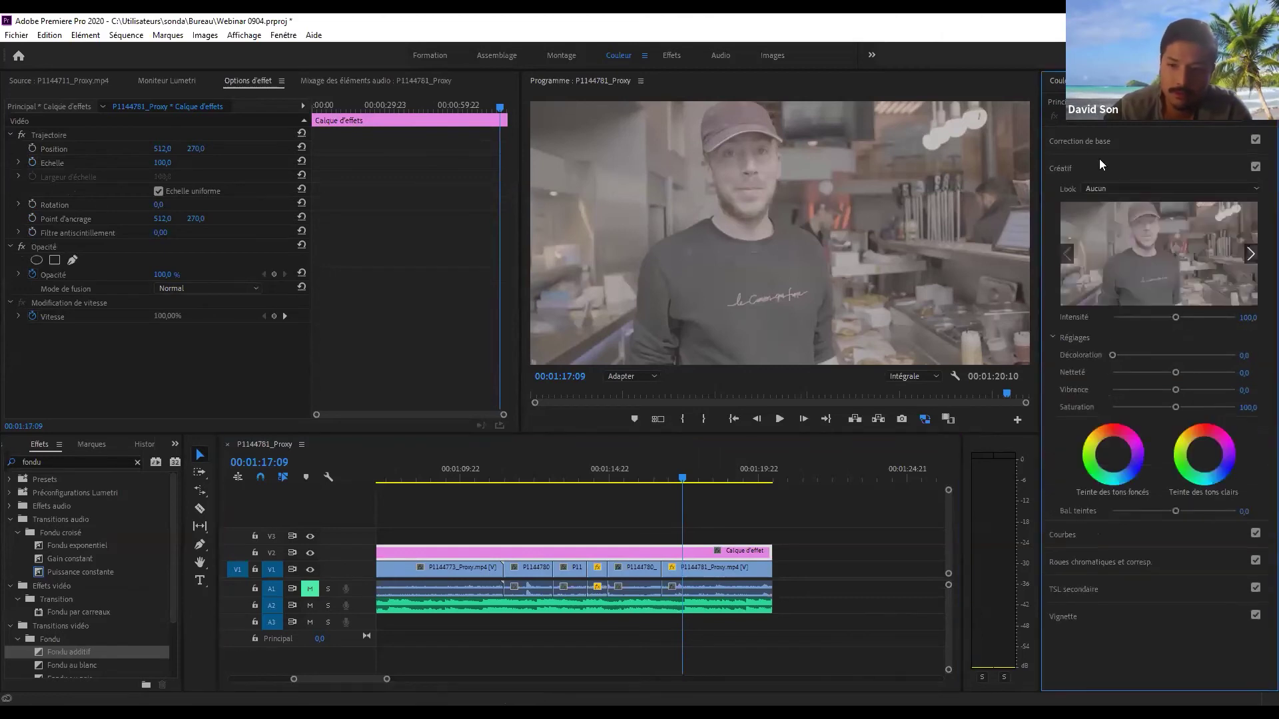
{"action": "left_click", "coordinate": [1251, 407]}
{"action": "type", "text": "110"}
{"action": "key", "text": "Return"}
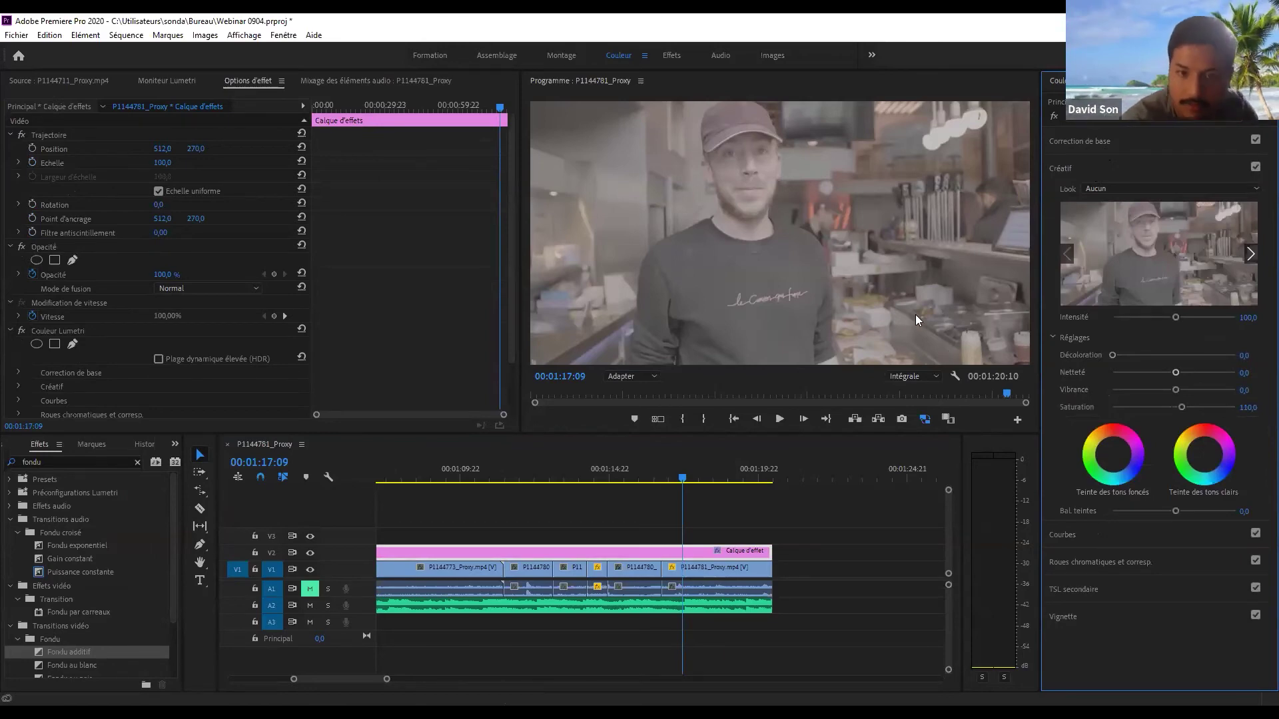
{"action": "left_click", "coordinate": [1250, 407]}
{"action": "type", "text": "120"}
{"action": "key", "text": "Return"}
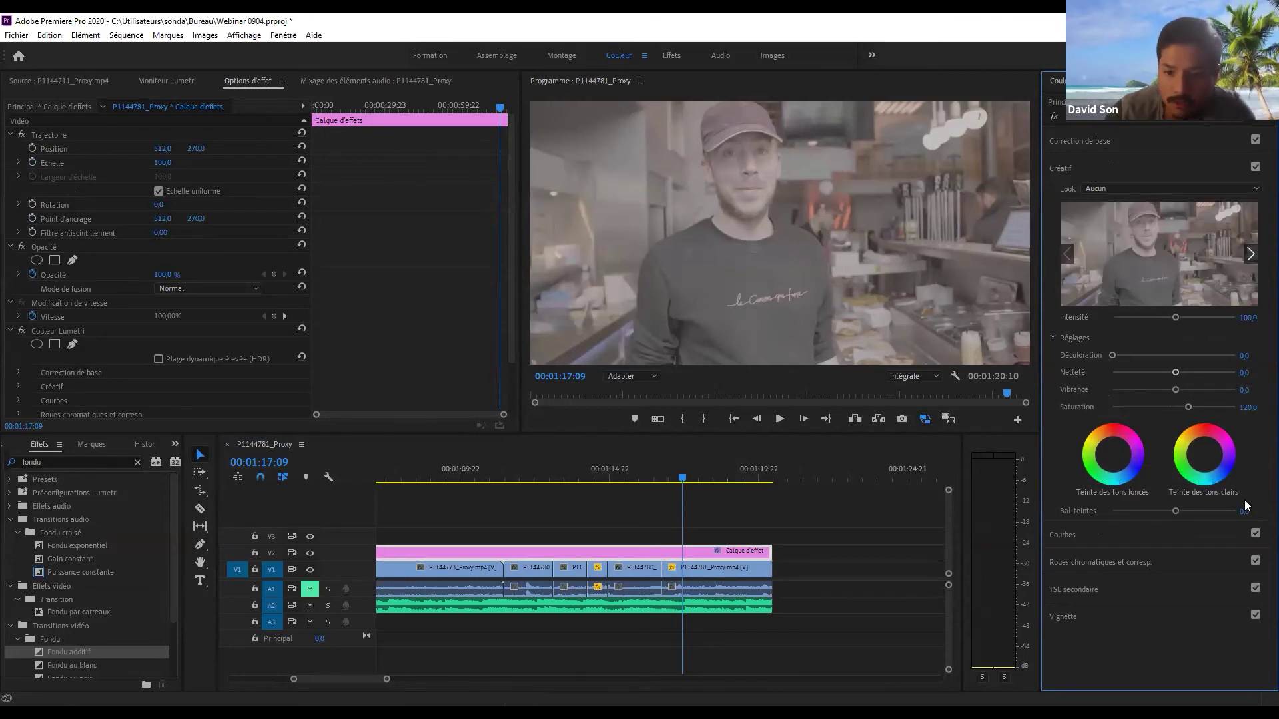
- Shape the adjustment layer's white RGB curve into an S, anchoring the midtones, lowering the shadows and raising the highlights
{"action": "left_click", "coordinate": [1106, 537]}
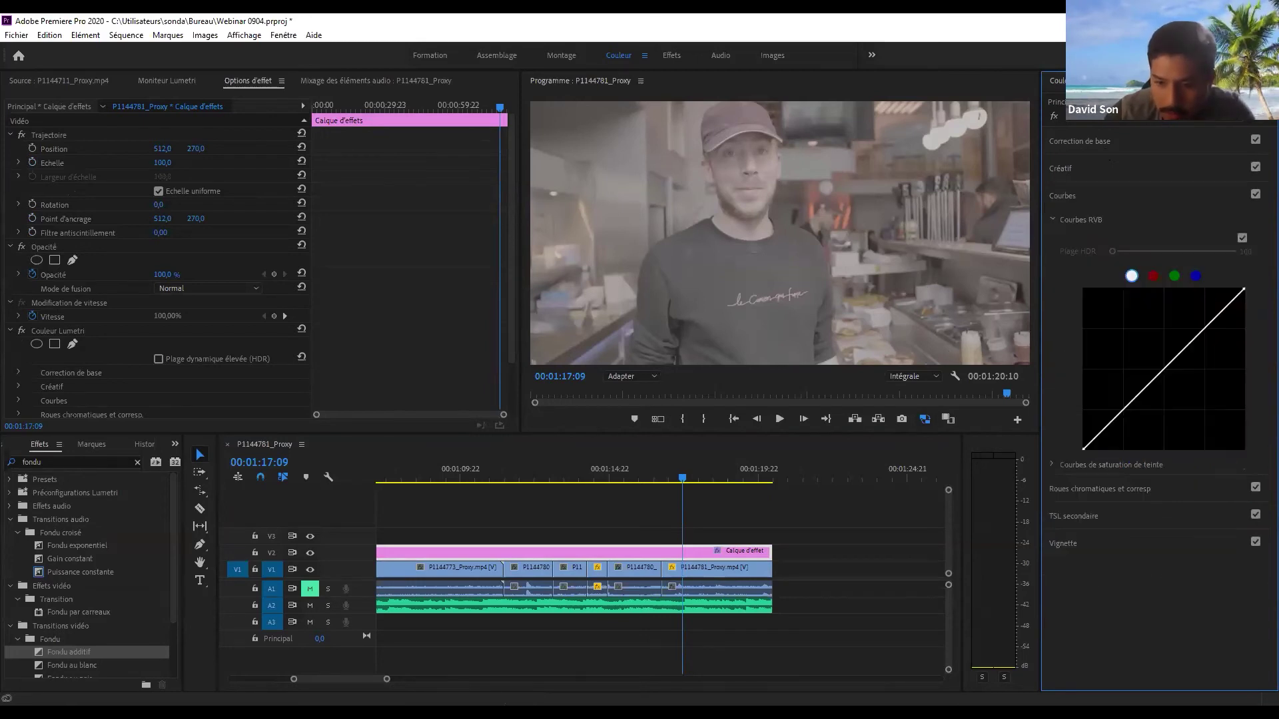
{"action": "left_click", "coordinate": [1118, 419]}
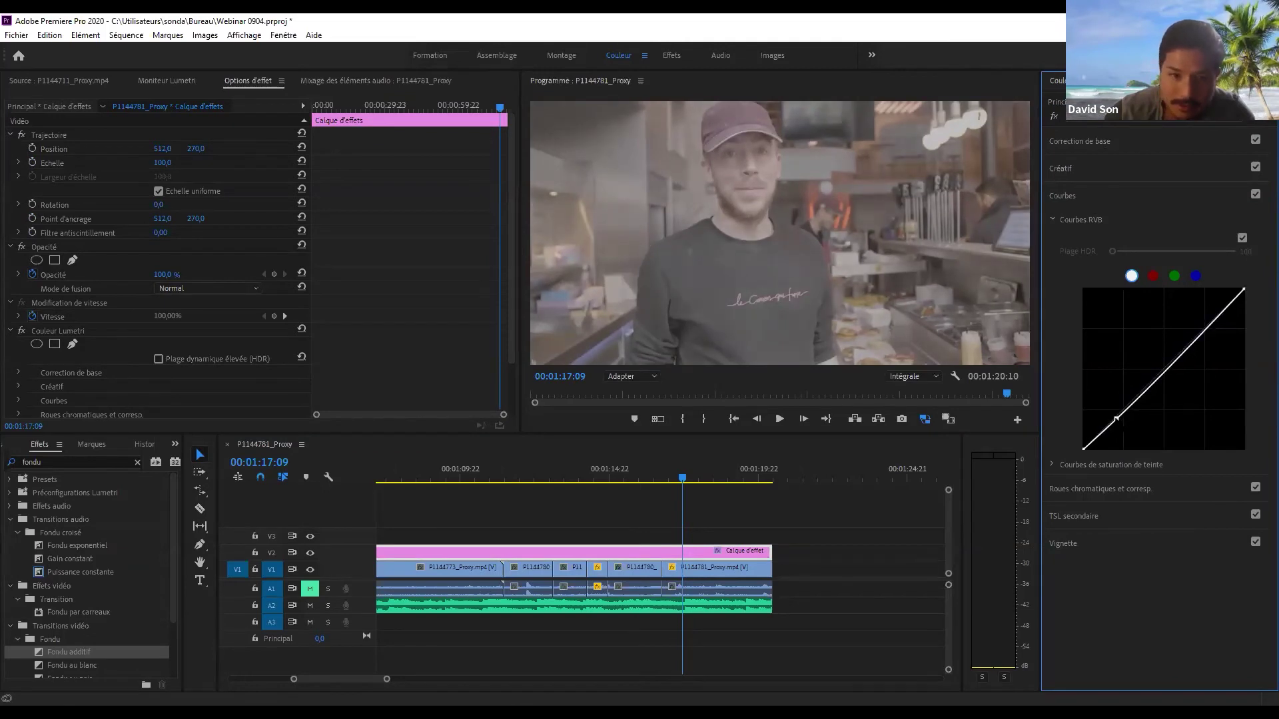
{"action": "left_click_drag", "start_coordinate": [1168, 375], "coordinate": [1165, 376]}
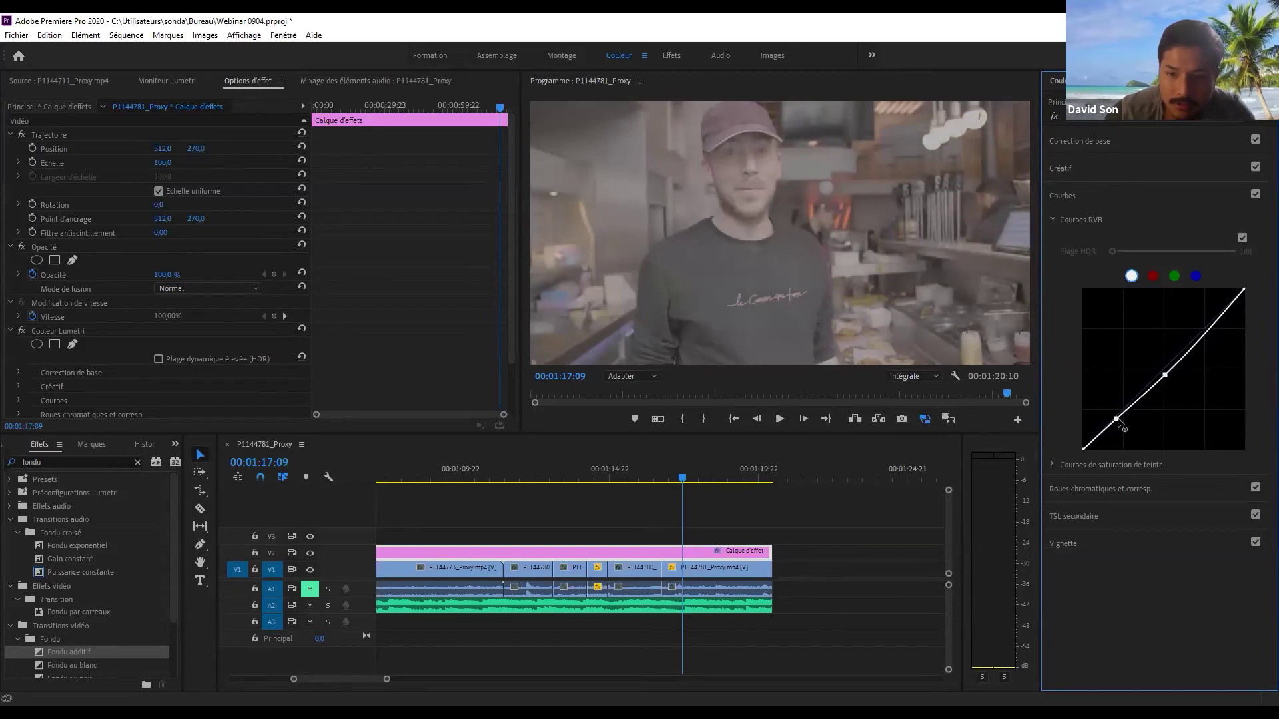
{"action": "left_click_drag", "start_coordinate": [1117, 419], "coordinate": [1124, 434]}
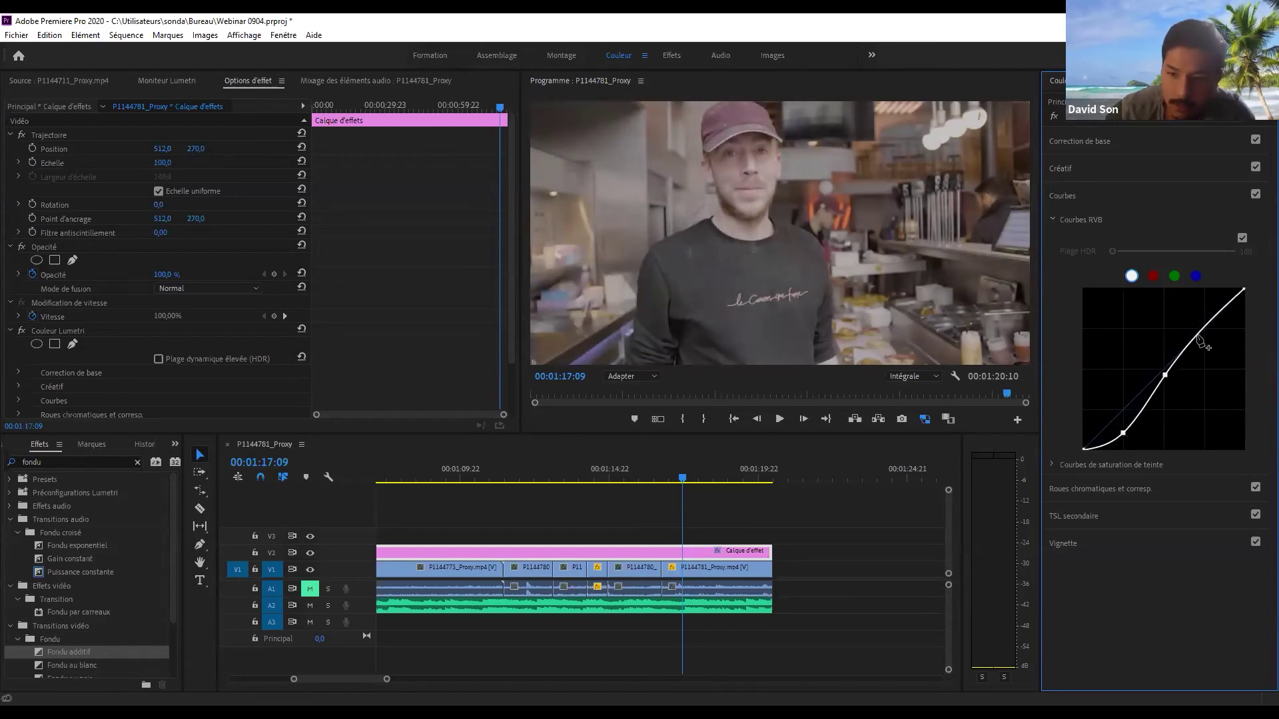
{"action": "left_click_drag", "start_coordinate": [1203, 332], "coordinate": [1200, 325]}
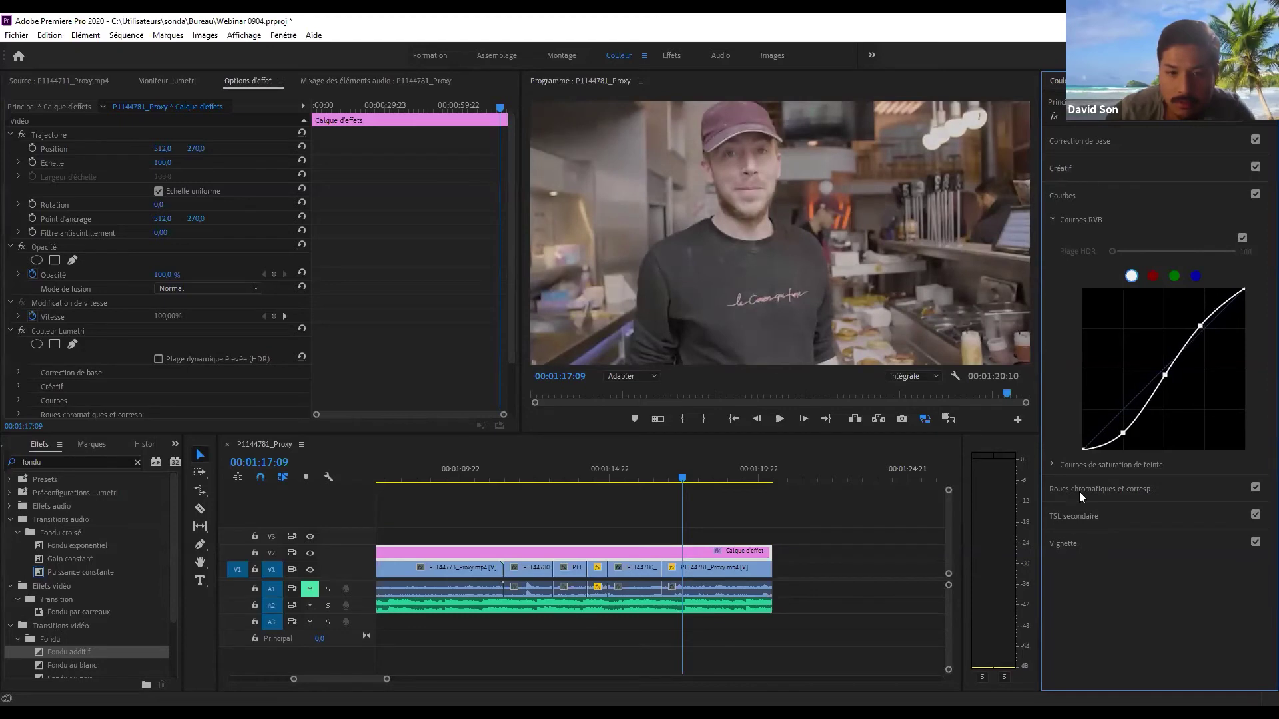
- Set the adjustment layer's Créatif Vibrance to 11.4 and Netteté to 12.4
{"action": "left_click", "coordinate": [1107, 171]}
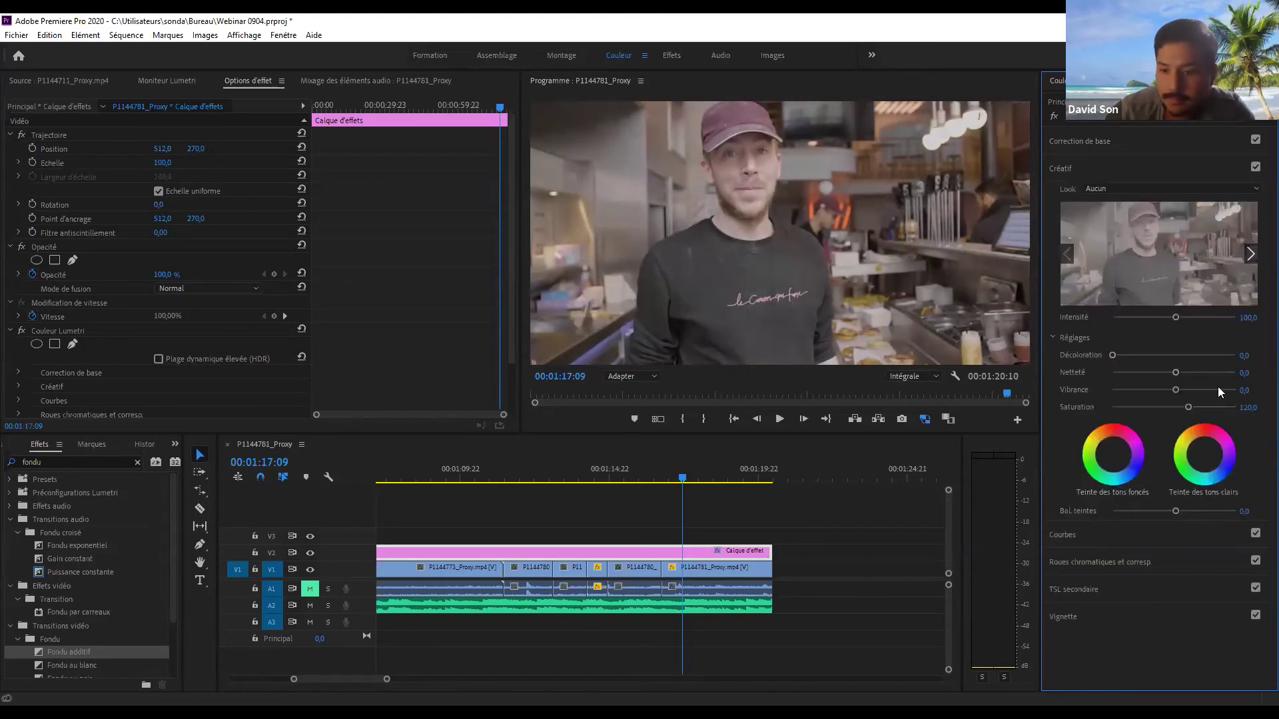
{"action": "mouse_move", "coordinate": [1176, 389]}
{"action": "left_mouse_down"}
{"action": "mouse_move", "coordinate": [1190, 387]}
{"action": "mouse_move", "coordinate": [1166, 391]}
{"action": "mouse_move", "coordinate": [1188, 372]}
{"action": "mouse_move", "coordinate": [1166, 378]}
{"action": "mouse_move", "coordinate": [1181, 377]}
{"action": "left_mouse_up"}
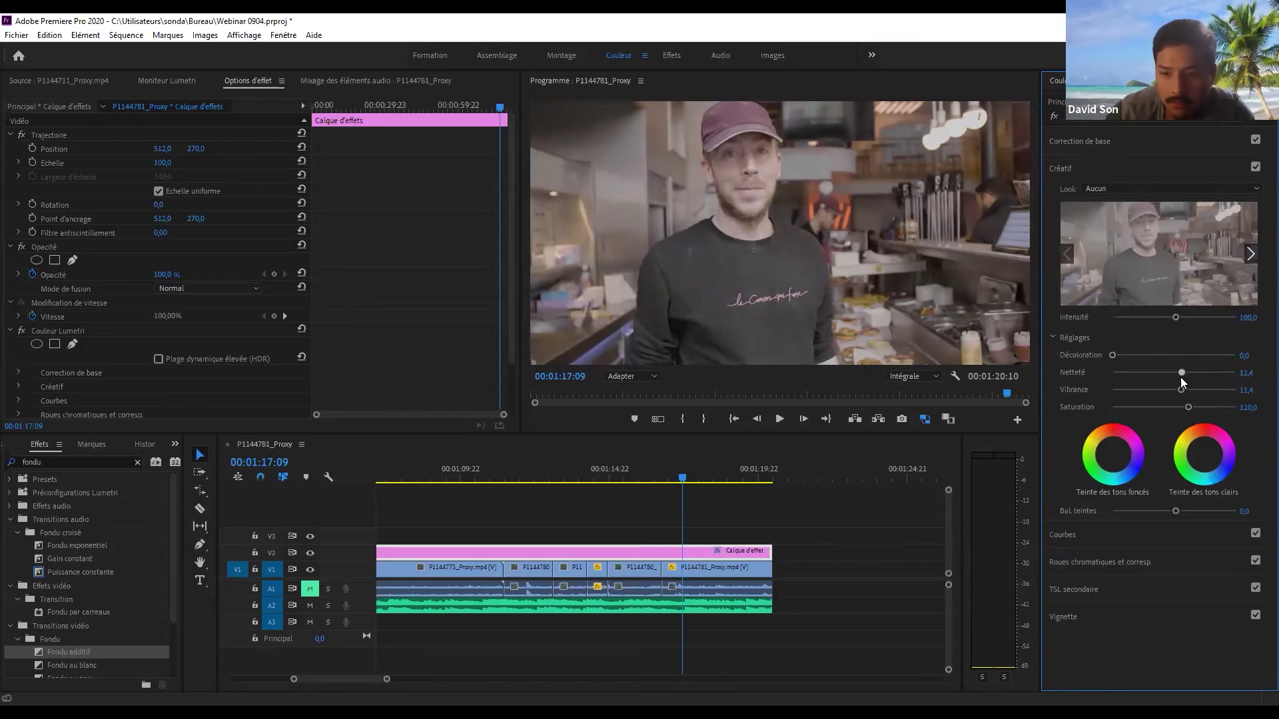
- Set the basic correction to Contraste 22.2, Tons clairs -8.1, Tons foncés -15.7 and Saturation 110
{"action": "left_click", "coordinate": [1121, 140]}
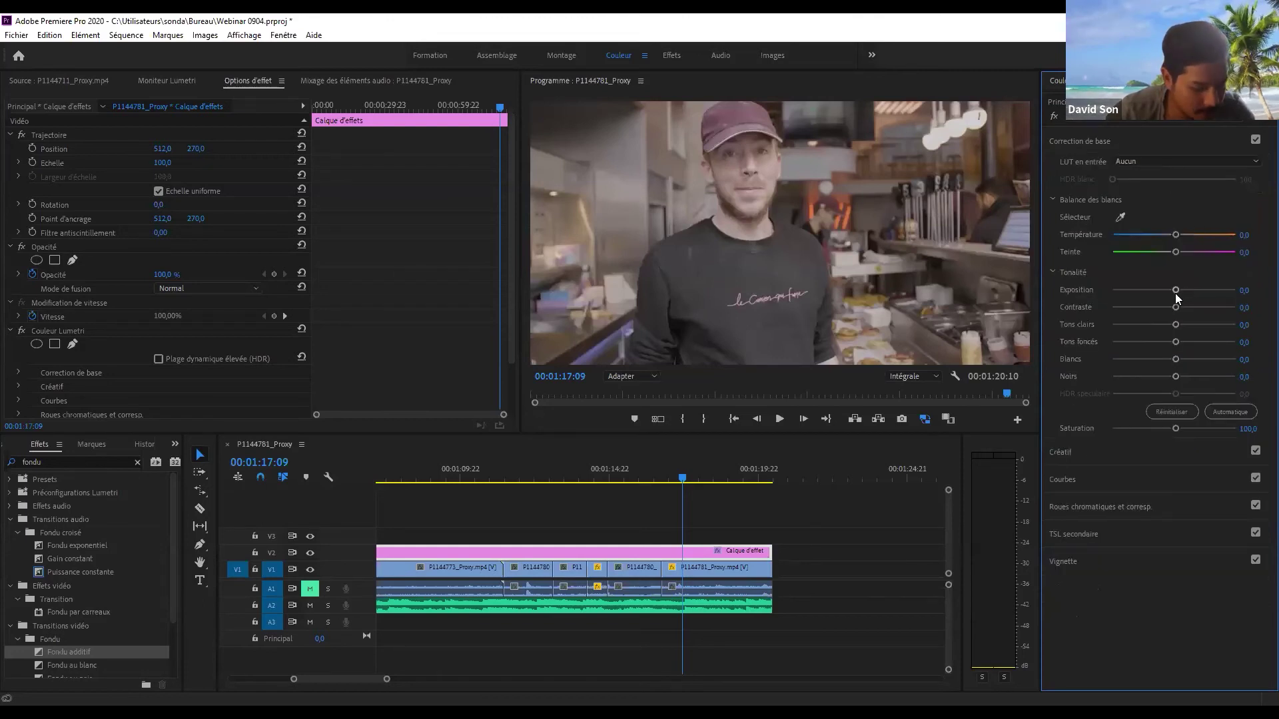
{"action": "left_click_drag", "start_coordinate": [1176, 308], "coordinate": [1185, 315]}
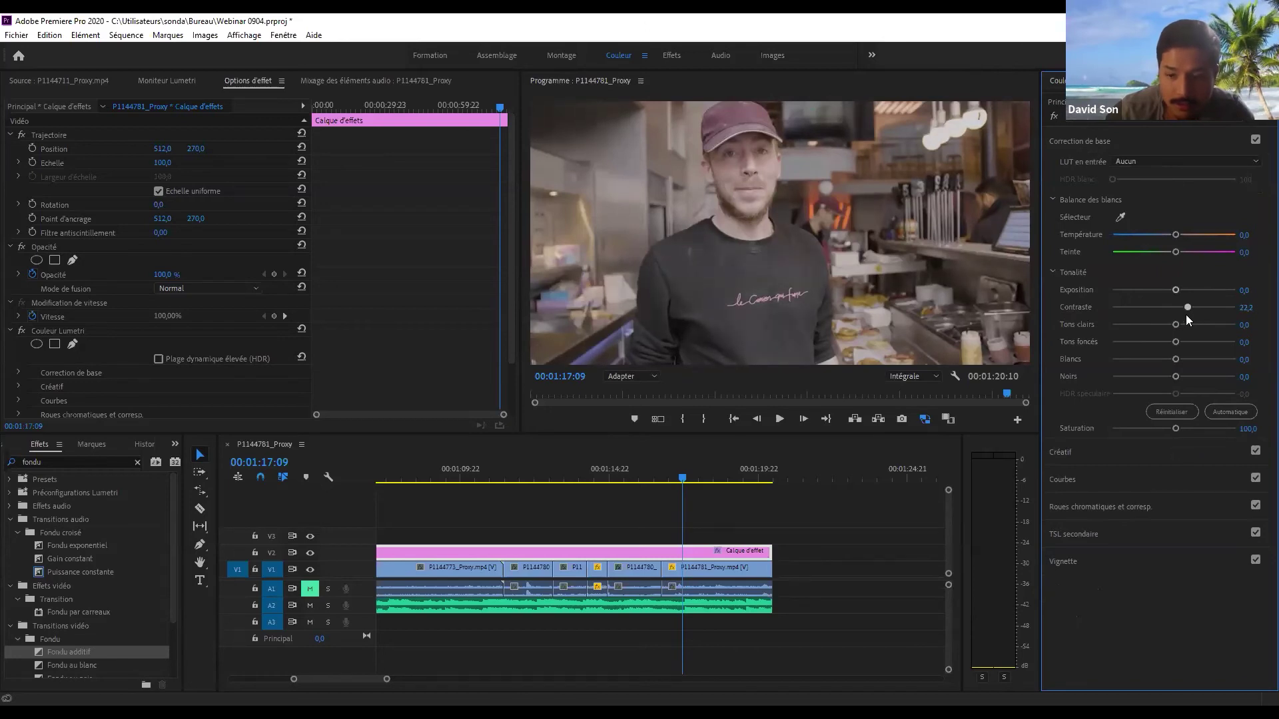
{"action": "mouse_move", "coordinate": [1175, 325]}
{"action": "left_mouse_down"}
{"action": "mouse_move", "coordinate": [1178, 343]}
{"action": "mouse_move", "coordinate": [1163, 343]}
{"action": "left_mouse_up"}
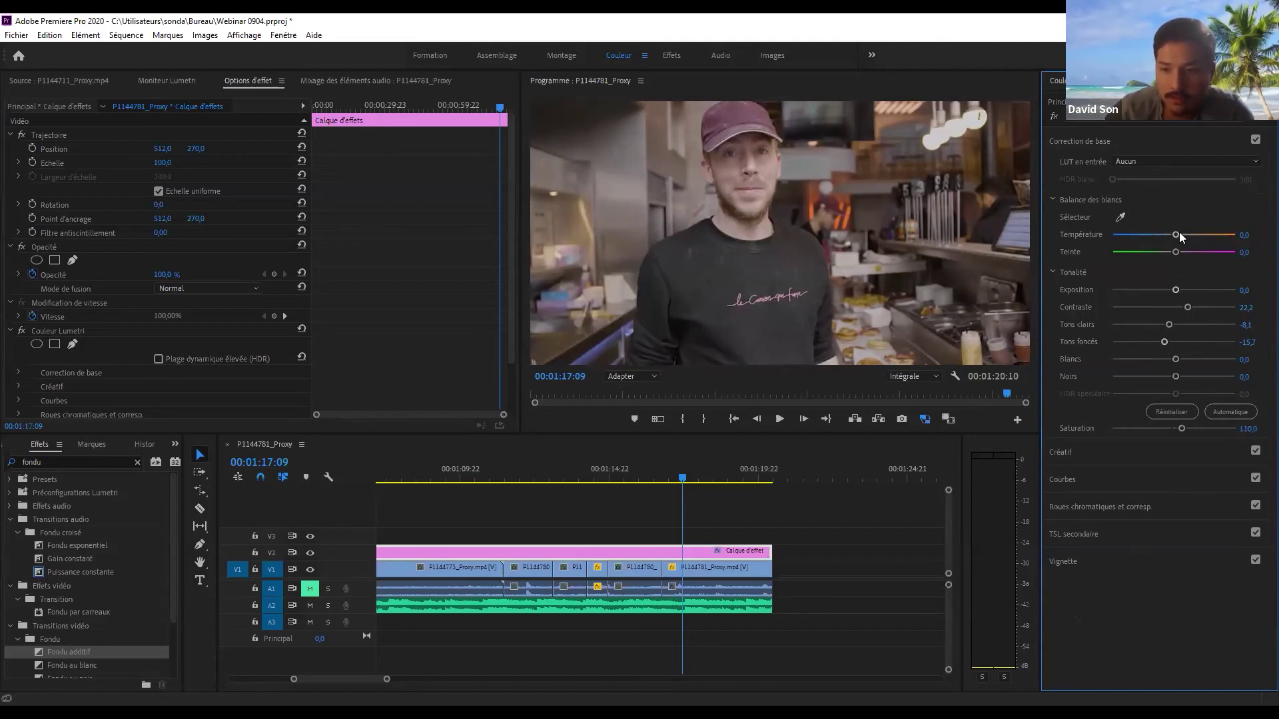
- Slightly adjust the Créatif shadow and highlight tints, and set the white balance Température to 2
{"action": "left_click", "coordinate": [1100, 452]}
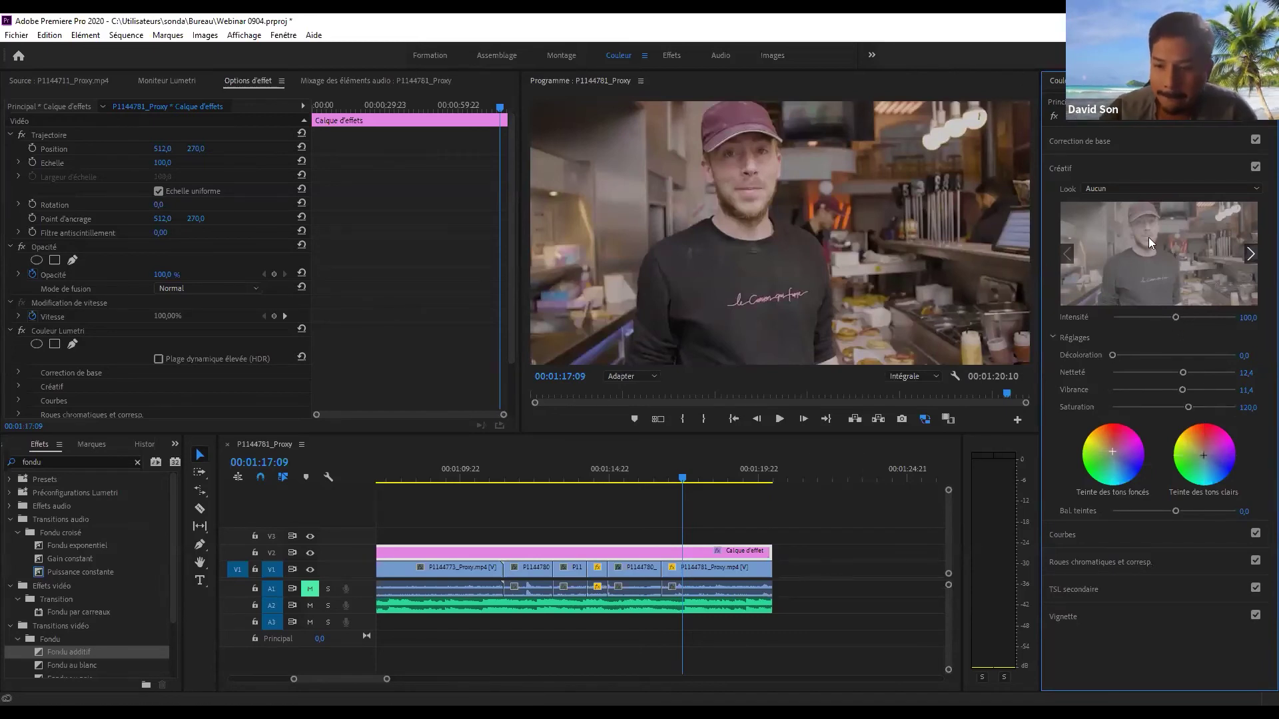
{"action": "left_click", "coordinate": [1141, 143]}
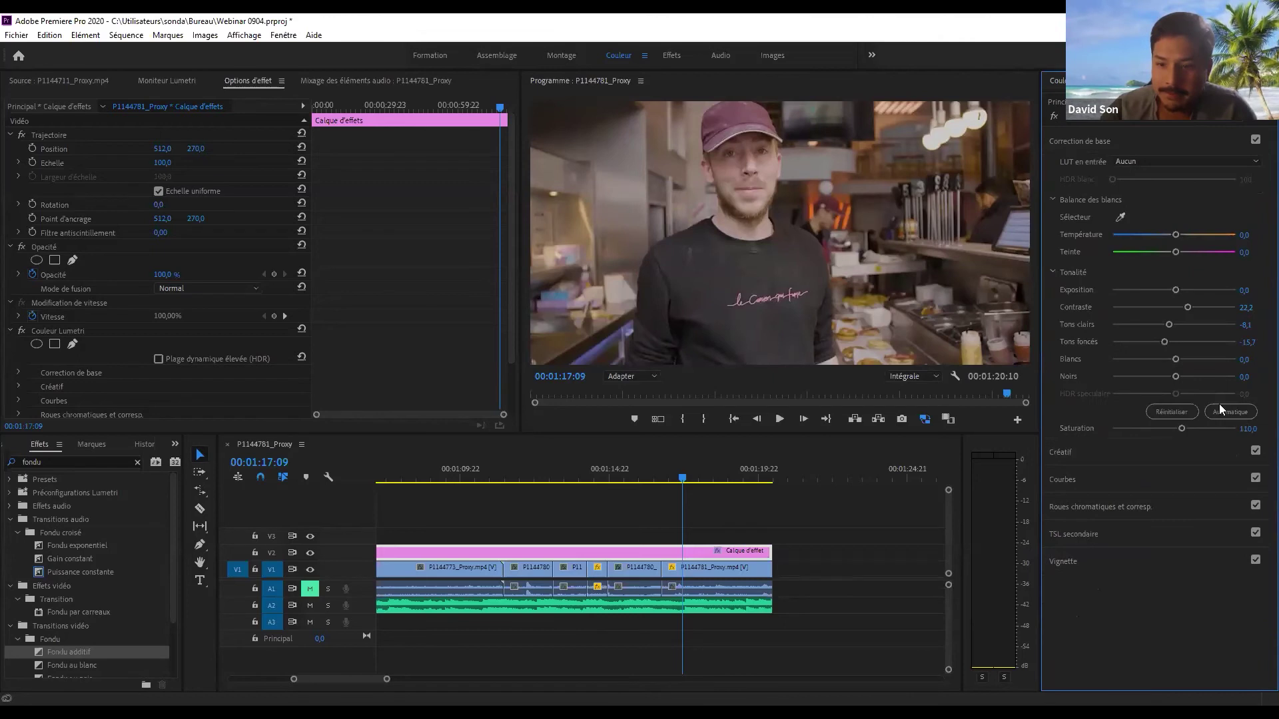
{"action": "left_click", "coordinate": [1243, 235]}
{"action": "type", "text": "2"}
{"action": "key", "text": "Return"}
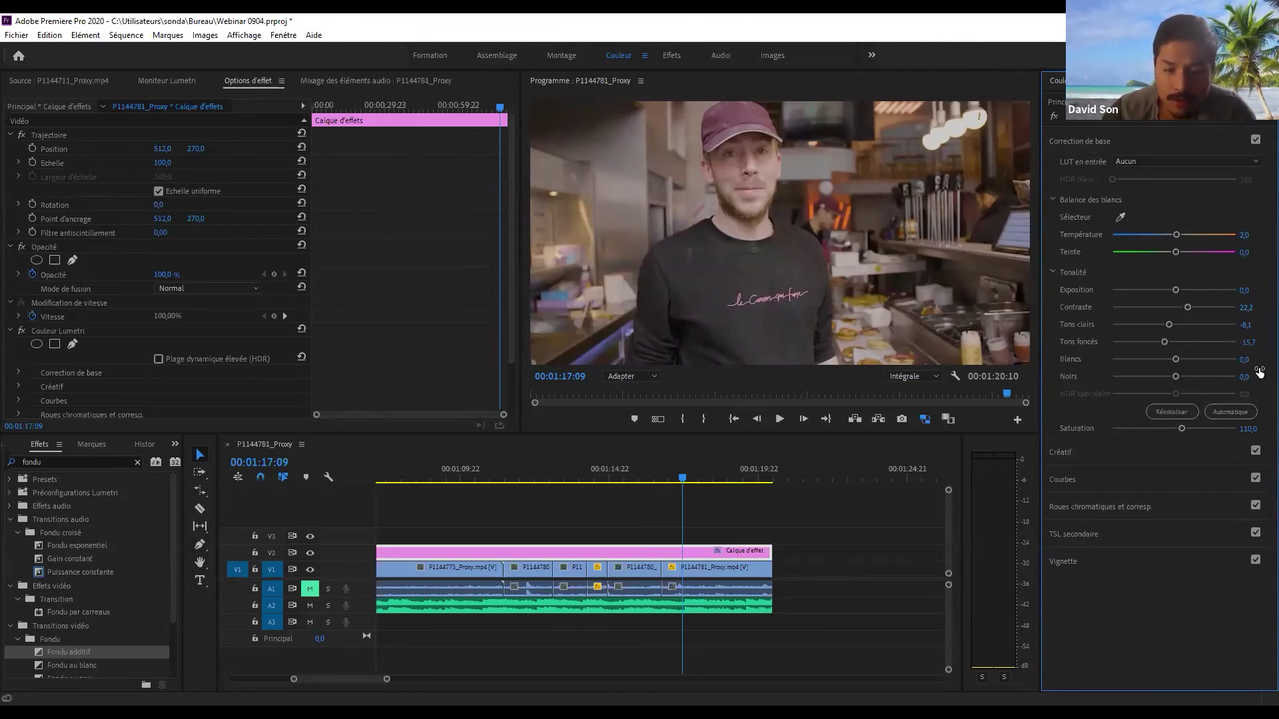
- Set the adjustment layer's basic correction Saturation to 115
{"action": "left_click", "coordinate": [1253, 426]}
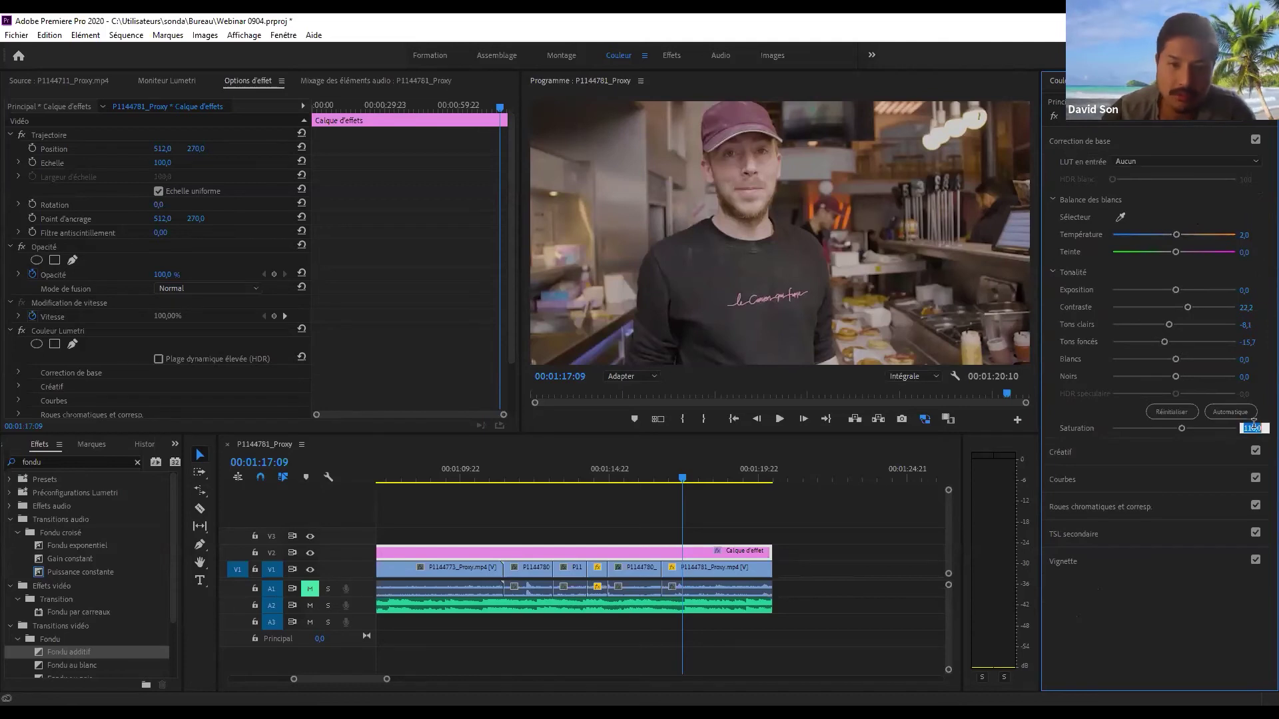
{"action": "type", "text": "115"}
{"action": "key", "text": "Return"}
- Slightly raise the luminance of the Tons clairs colour wheel and lower the shadow point of the white RGB curve
{"action": "left_click", "coordinate": [1063, 481]}
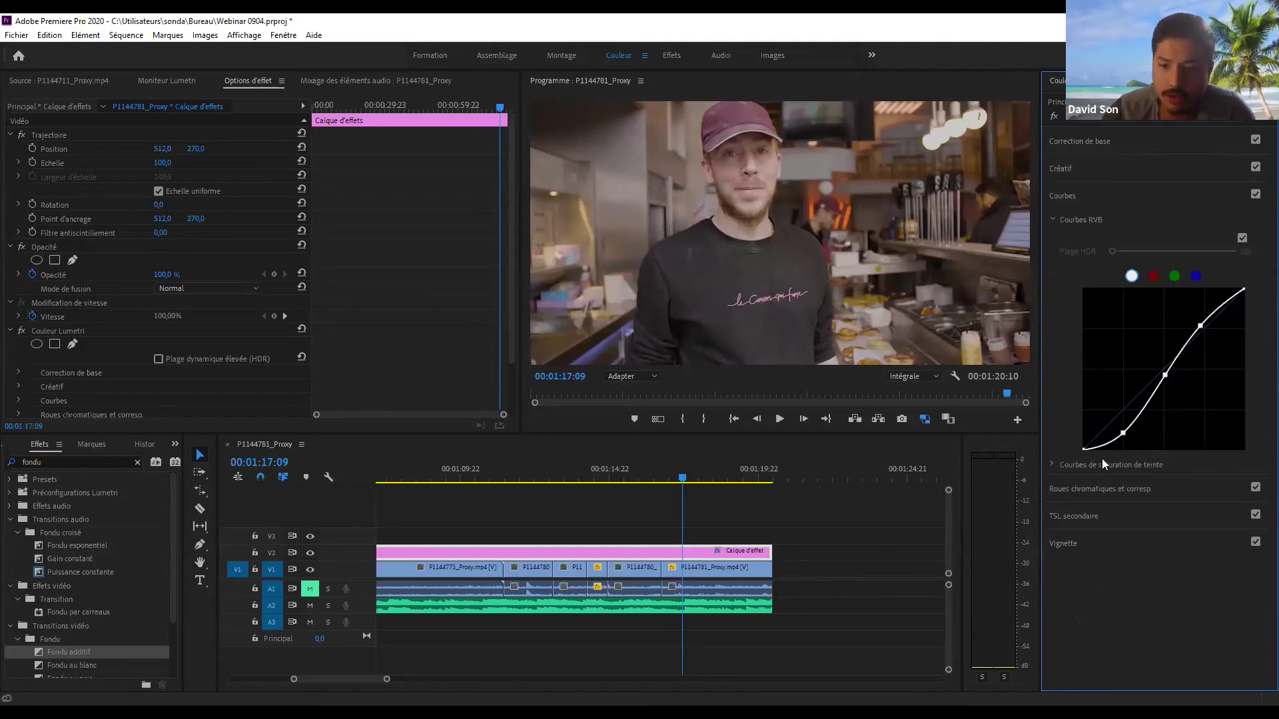
{"action": "left_click", "coordinate": [1108, 488]}
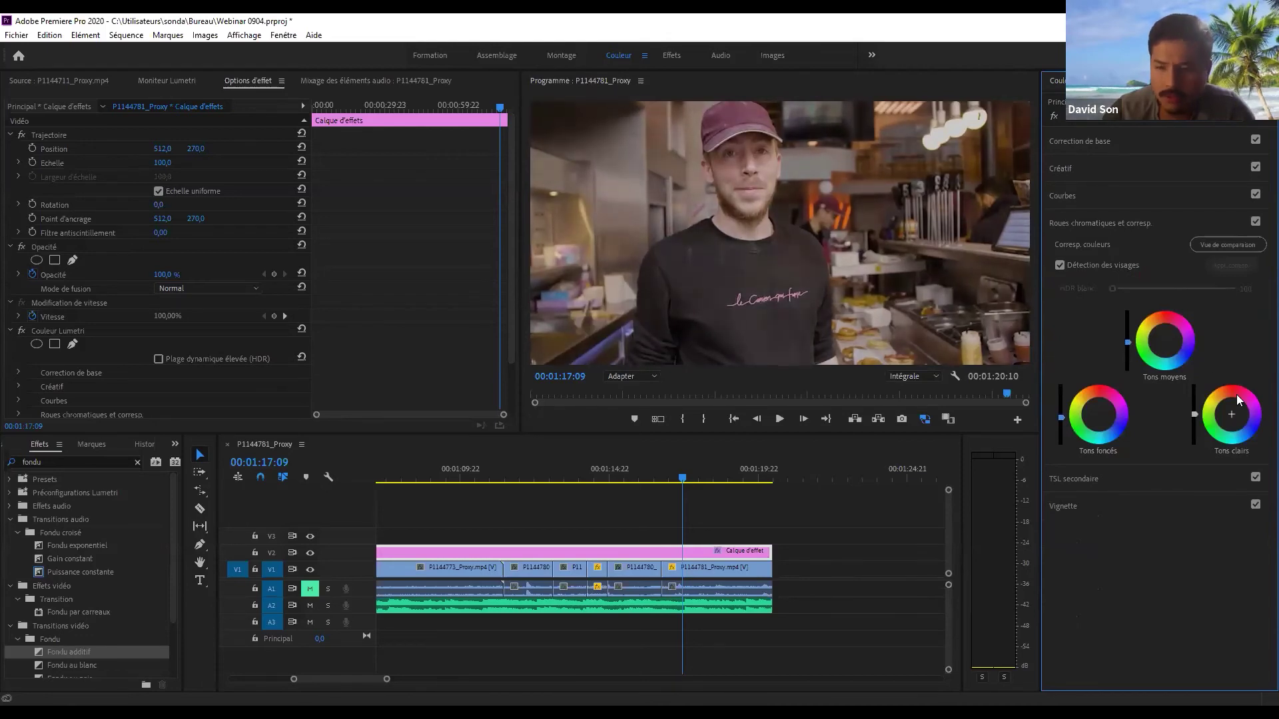
{"action": "left_click_drag", "start_coordinate": [1195, 413], "coordinate": [1195, 409]}
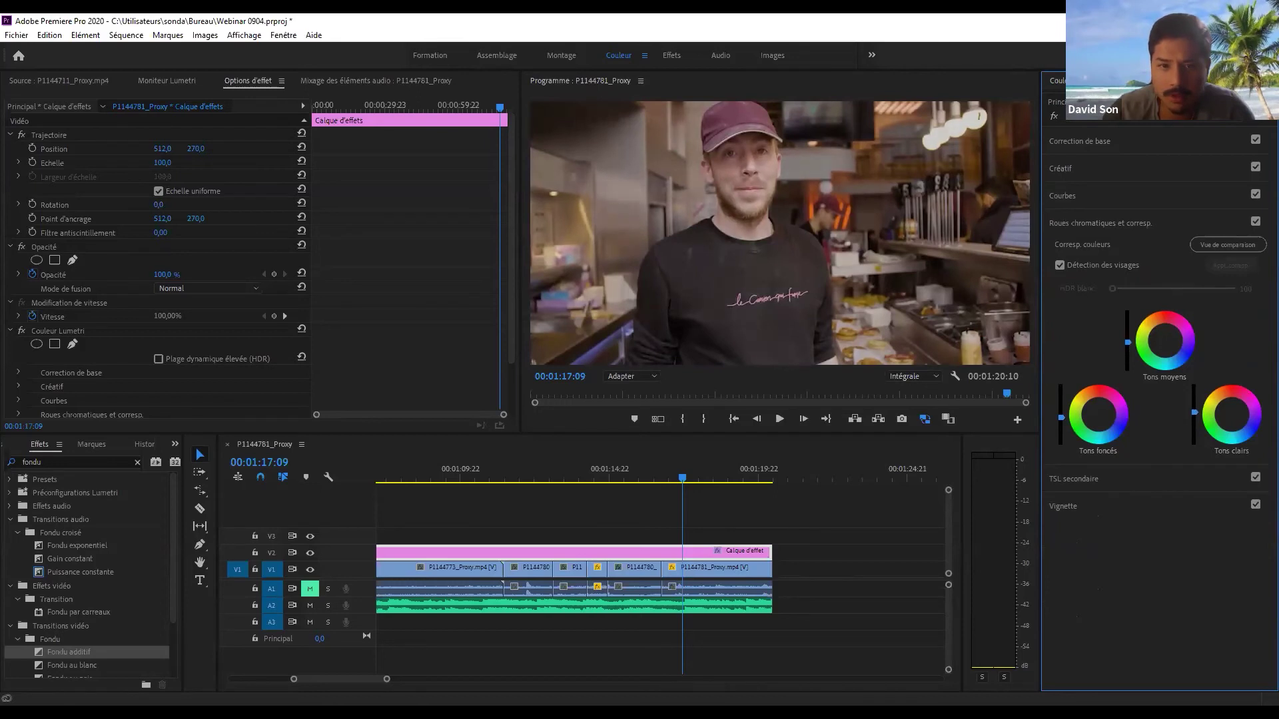
{"action": "left_click", "coordinate": [1113, 193]}
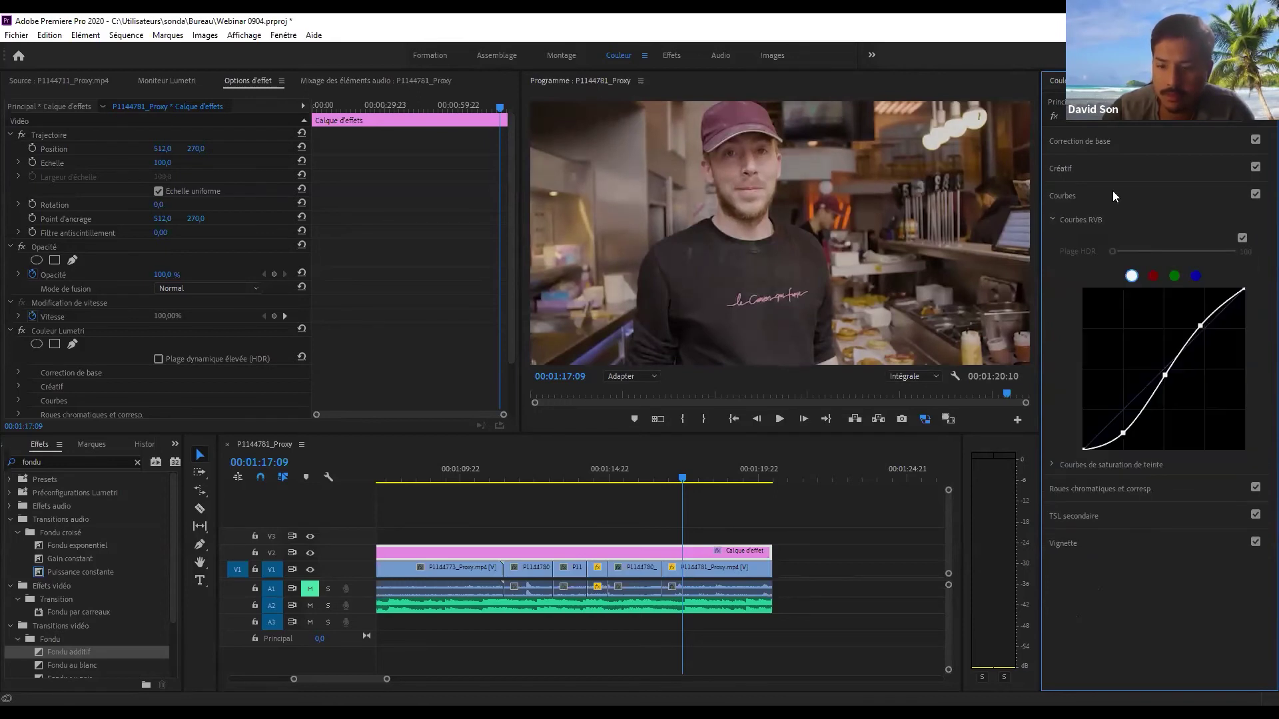
{"action": "mouse_move", "coordinate": [1122, 432]}
{"action": "left_mouse_down"}
{"action": "mouse_move", "coordinate": [1108, 417]}
{"action": "mouse_move", "coordinate": [1120, 438]}
{"action": "left_mouse_up"}
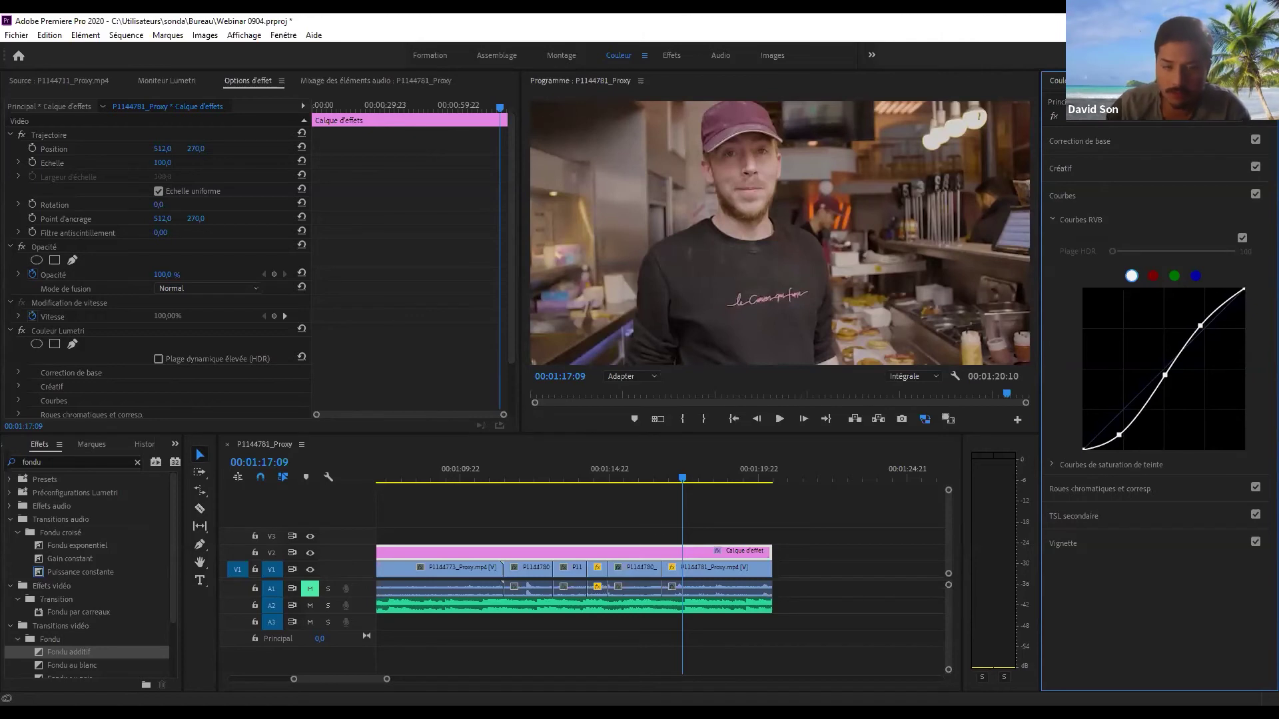
- Toggle the adjustment layer's Lumetri effect off and on repeatedly to compare the shot before and after grading
{"action": "left_click", "coordinate": [1052, 117]}
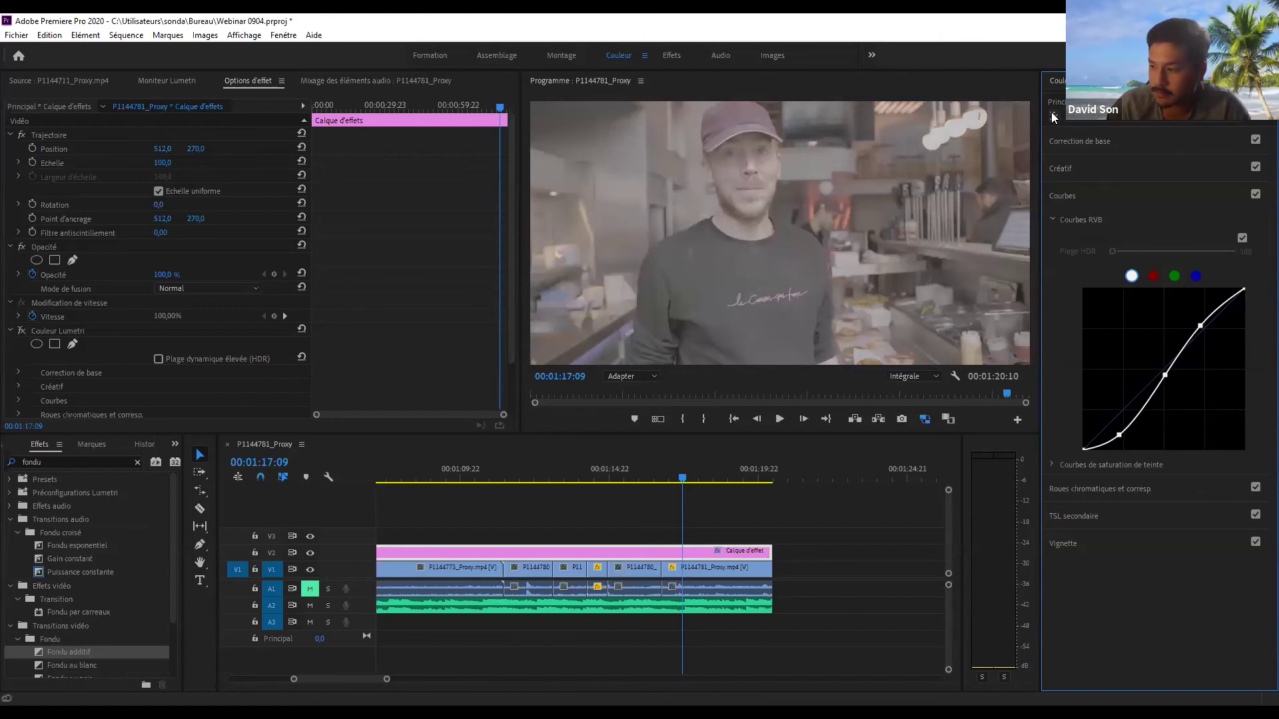
{"action": "left_click", "coordinate": [1053, 116]}
{"action": "left_click", "coordinate": [1053, 117]}
{"action": "left_click", "coordinate": [1053, 117]}
{"action": "left_click", "coordinate": [1053, 116]}
{"action": "left_click", "coordinate": [1053, 116]}
{"action": "left_click", "coordinate": [1053, 117]}
{"action": "left_click", "coordinate": [1053, 117]}
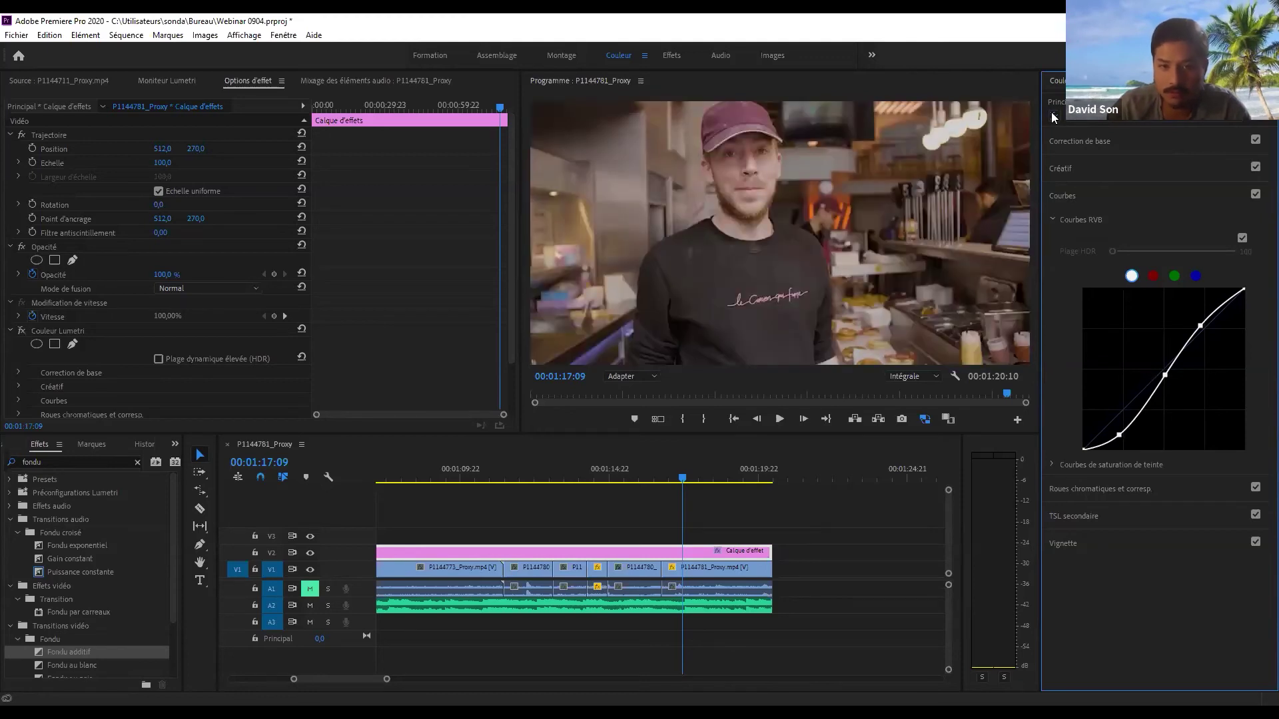
{"action": "left_click", "coordinate": [1053, 118]}
{"action": "left_click", "coordinate": [1054, 117]}
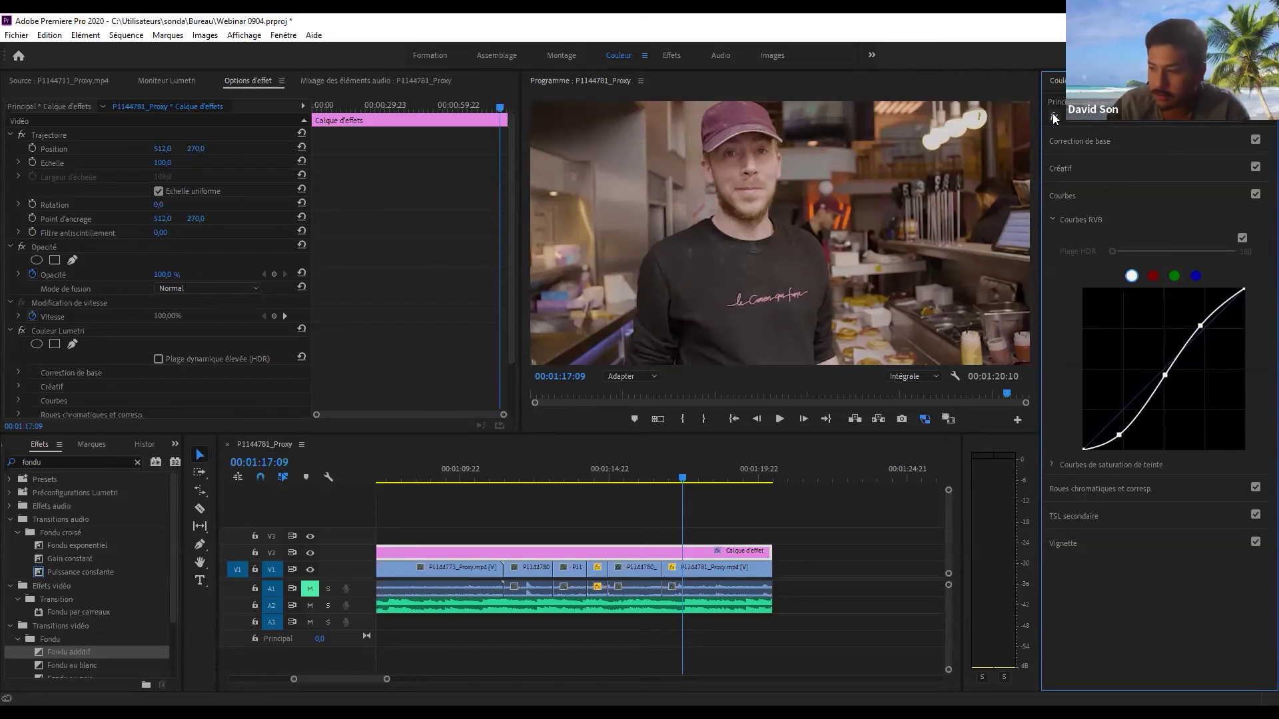
{"action": "left_click", "coordinate": [1053, 117]}
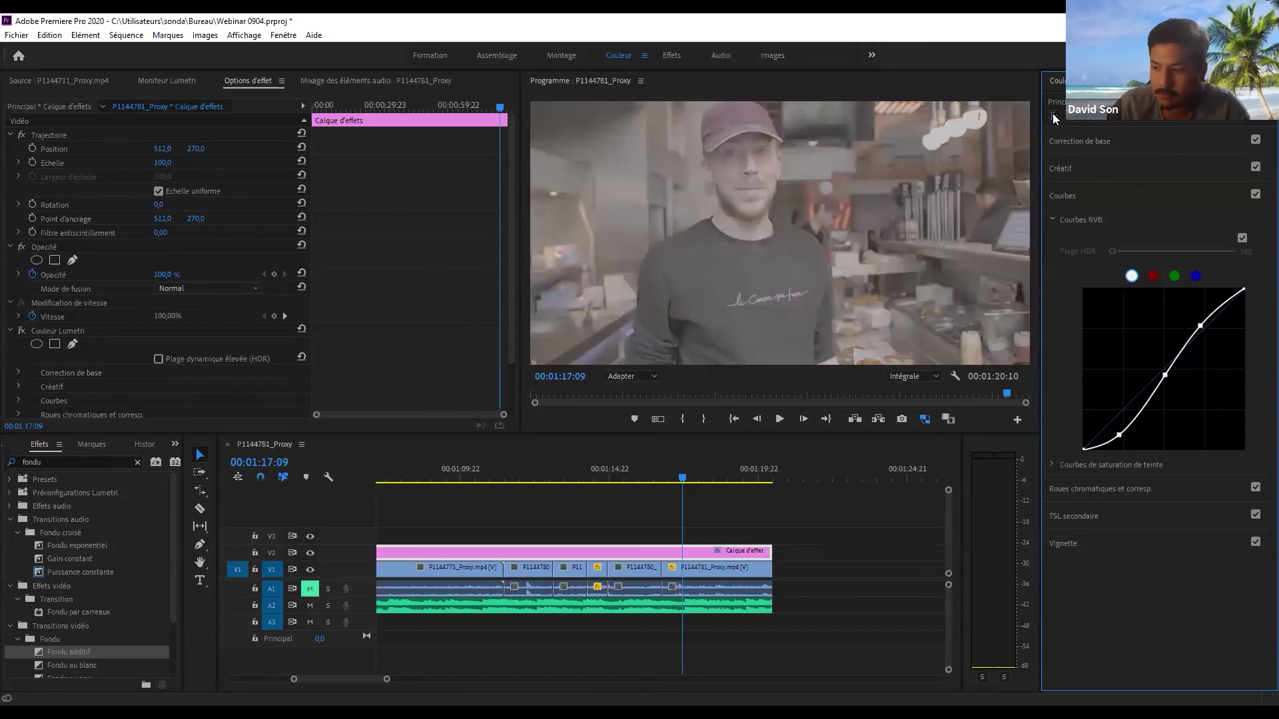
{"action": "left_click", "coordinate": [1053, 117]}
- Scrub through the whole graded sequence to check the look from the opening shot to the closing fade
{"action": "left_click", "coordinate": [729, 508]}
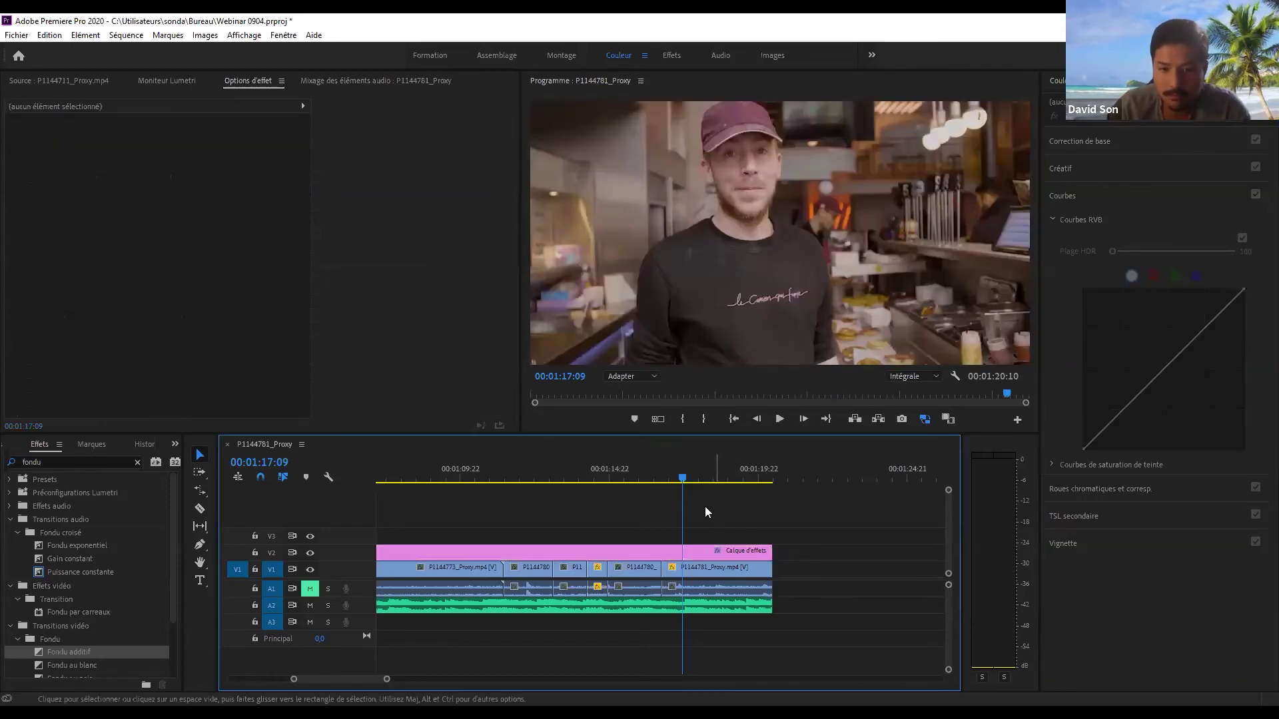
{"action": "left_click", "coordinate": [678, 550]}
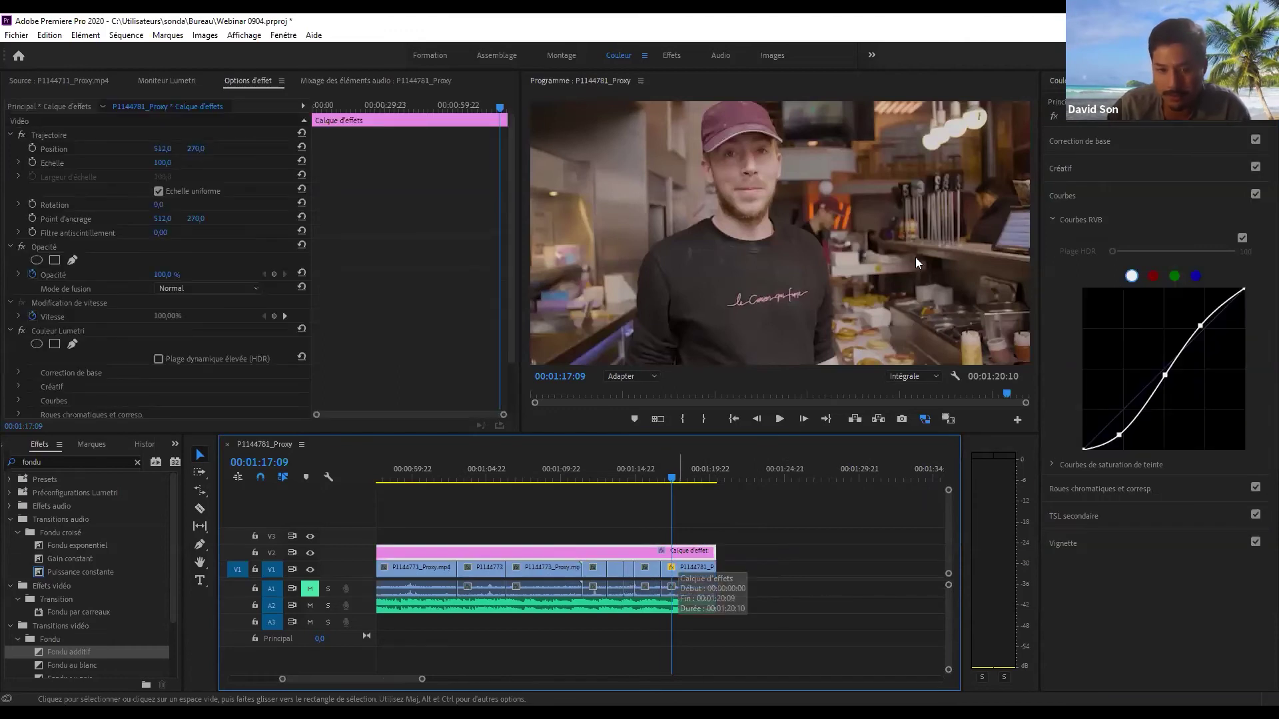
{"action": "key", "text": "minus"}
{"action": "key", "text": "minus"}
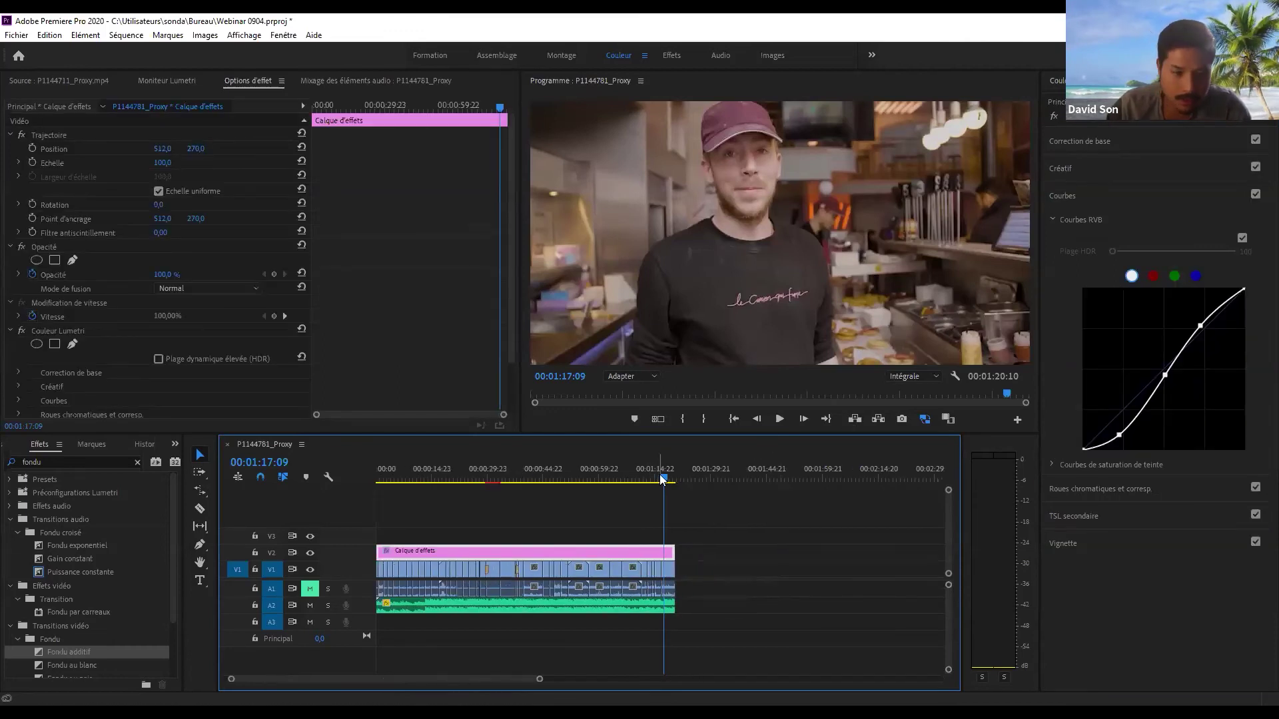
{"action": "left_click_drag", "start_coordinate": [665, 474], "coordinate": [550, 474]}
{"action": "key", "text": "Home"}
{"action": "left_click", "coordinate": [549, 508]}
{"action": "key", "text": "backslash"}
{"action": "key", "text": "backslash"}
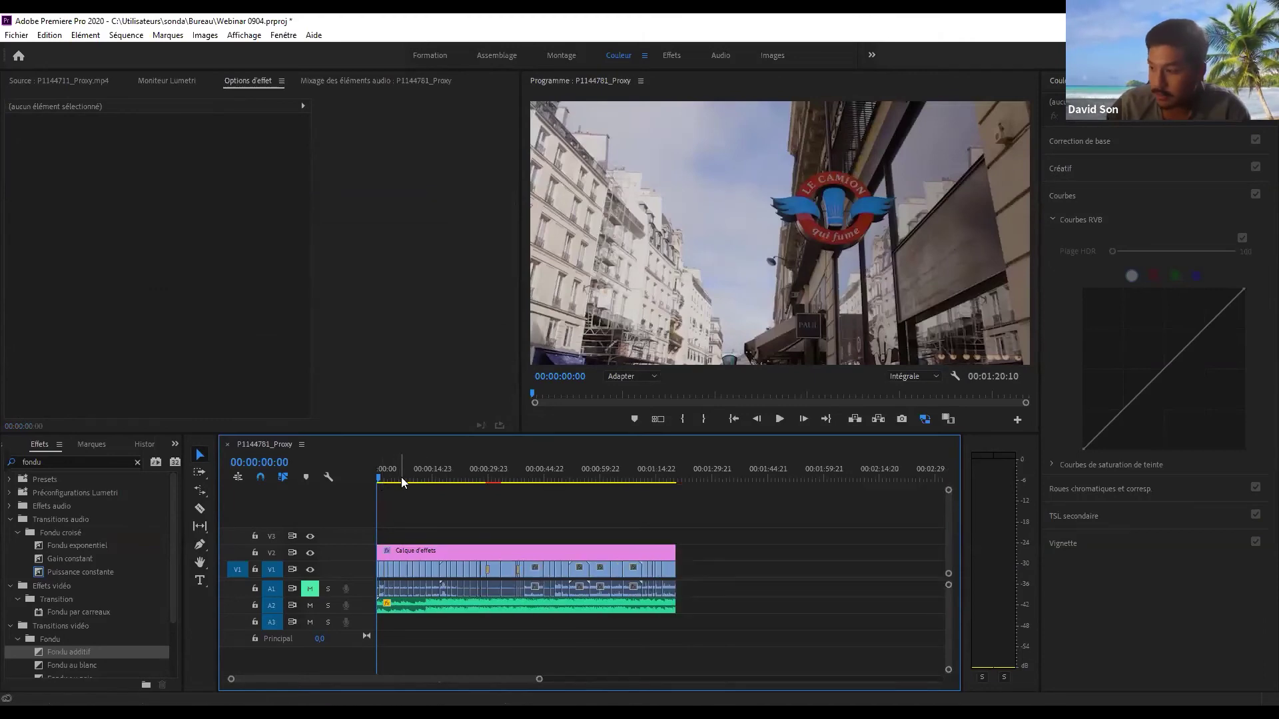
{"action": "left_click_drag", "start_coordinate": [639, 475], "coordinate": [673, 475]}
- Examine the options available for the adjustment layer's Couleur Lumetri effect, such as saving a preset or adding another Lumetri effect
{"action": "left_click", "coordinate": [558, 553]}
{"action": "key", "text": "equal"}
{"action": "key", "text": "equal"}
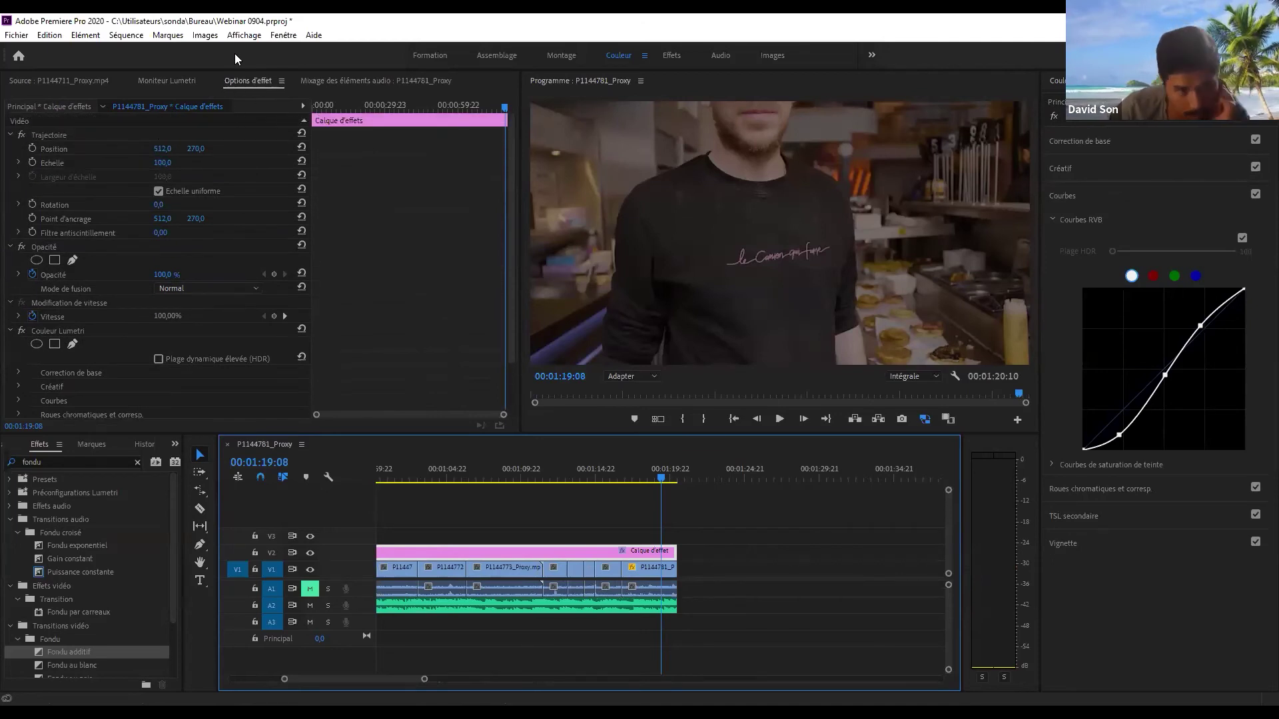
{"action": "scroll", "coordinate": [54, 330], "scroll_direction": "down", "scroll_amount": 1}
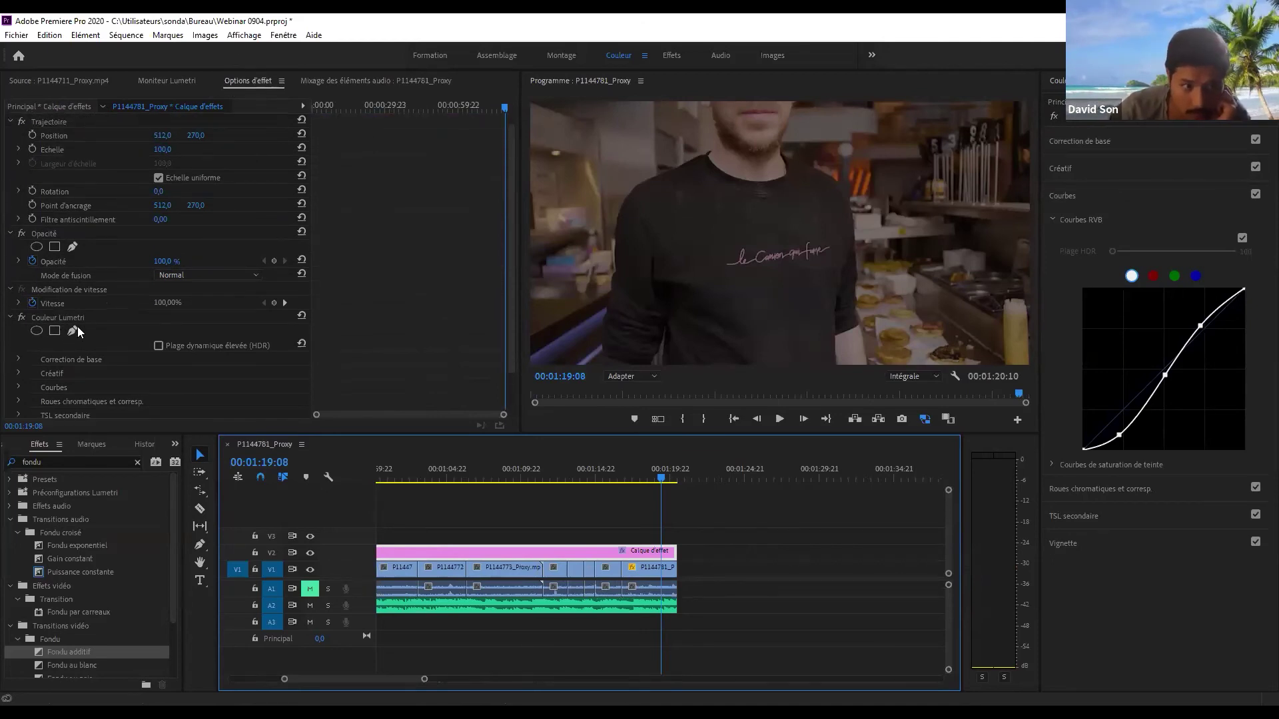
{"action": "right_click", "coordinate": [72, 317]}
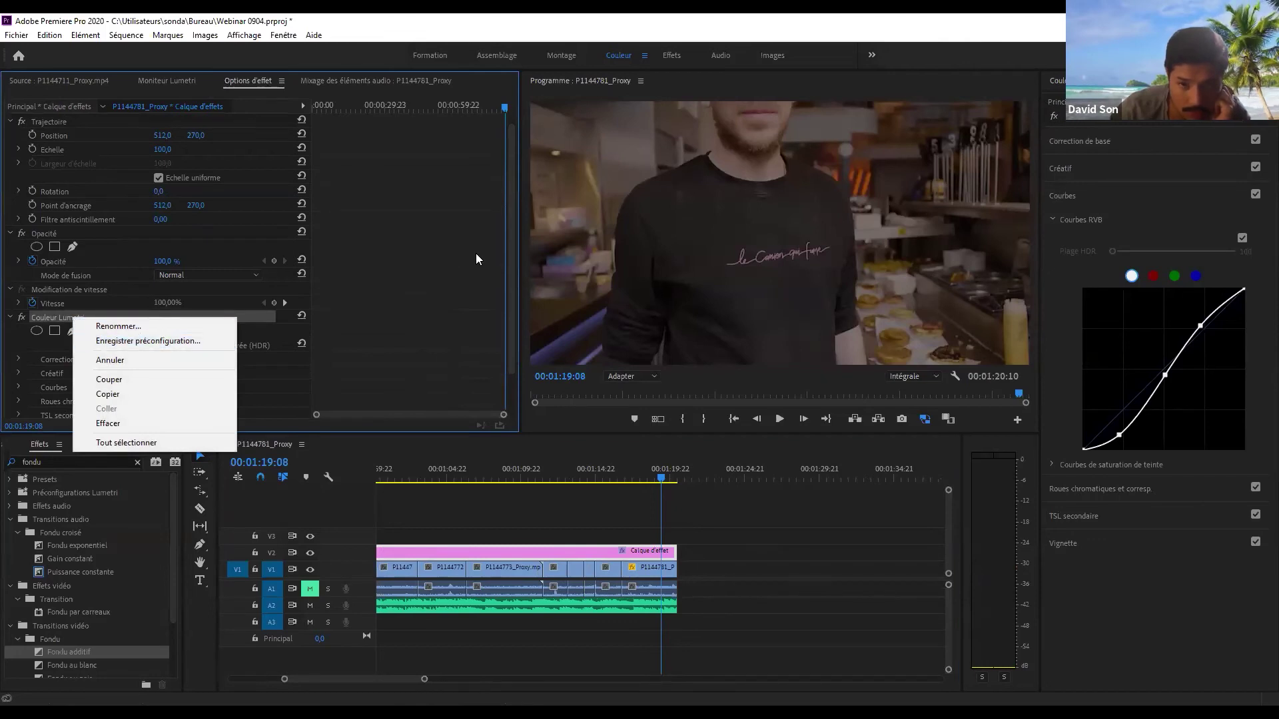
{"action": "left_click", "coordinate": [1163, 146]}
{"action": "left_click", "coordinate": [1210, 121]}
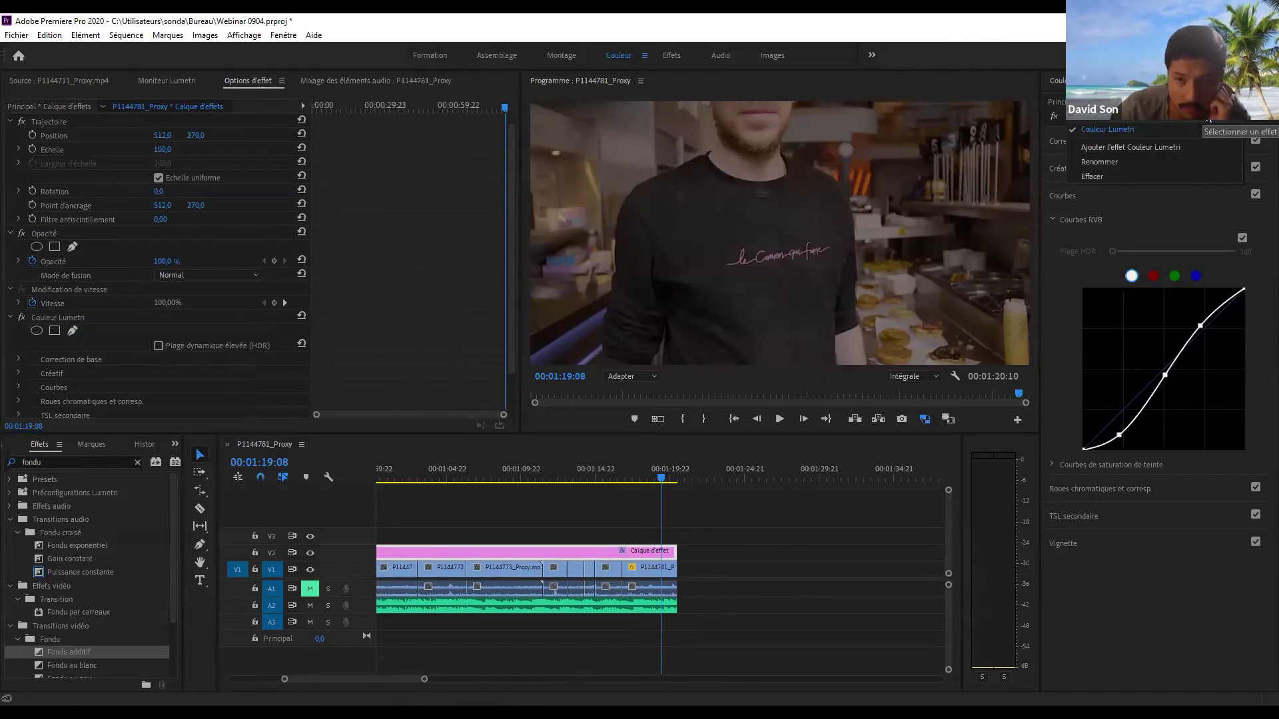
{"action": "left_click", "coordinate": [1208, 120]}
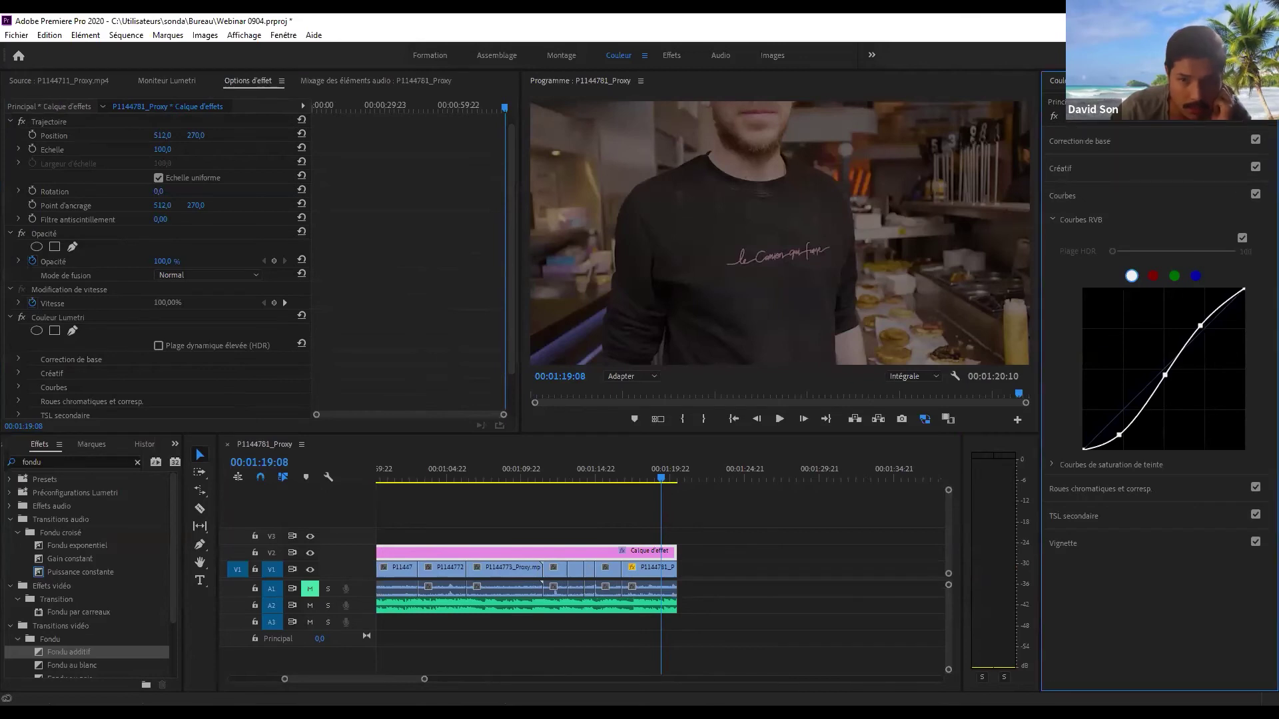
{"action": "left_click", "coordinate": [1173, 121]}
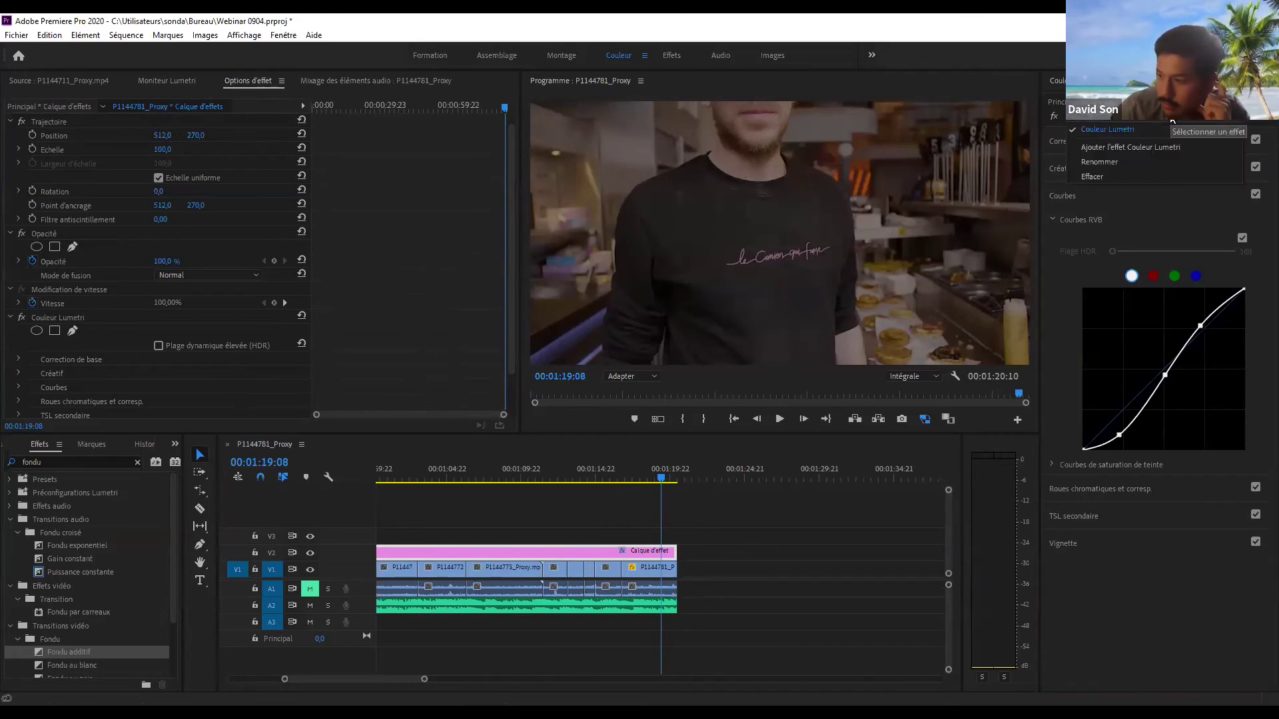
- Go back to the sequence start and review the graded footage again up to the dark shots near the end
{"action": "left_click", "coordinate": [710, 498]}
{"action": "left_click", "coordinate": [632, 477]}
{"action": "left_click_drag", "start_coordinate": [625, 473], "coordinate": [656, 502]}
{"action": "mouse_move", "coordinate": [461, 518]}
{"action": "left_mouse_down"}
{"action": "mouse_move", "coordinate": [393, 537]}
{"action": "mouse_move", "coordinate": [443, 535]}
{"action": "left_mouse_up"}
{"action": "key", "text": "minus"}
{"action": "key", "text": "minus"}
{"action": "left_click_drag", "start_coordinate": [517, 470], "coordinate": [365, 484]}
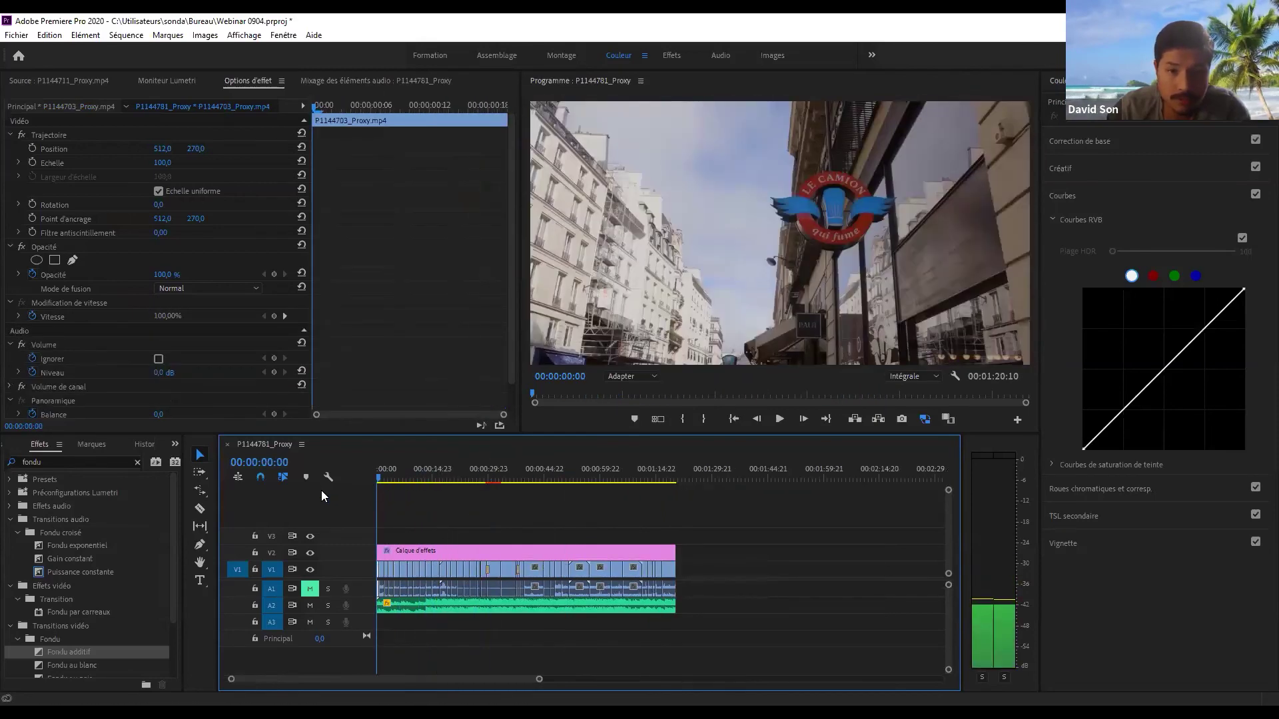
{"action": "key", "text": "space"}
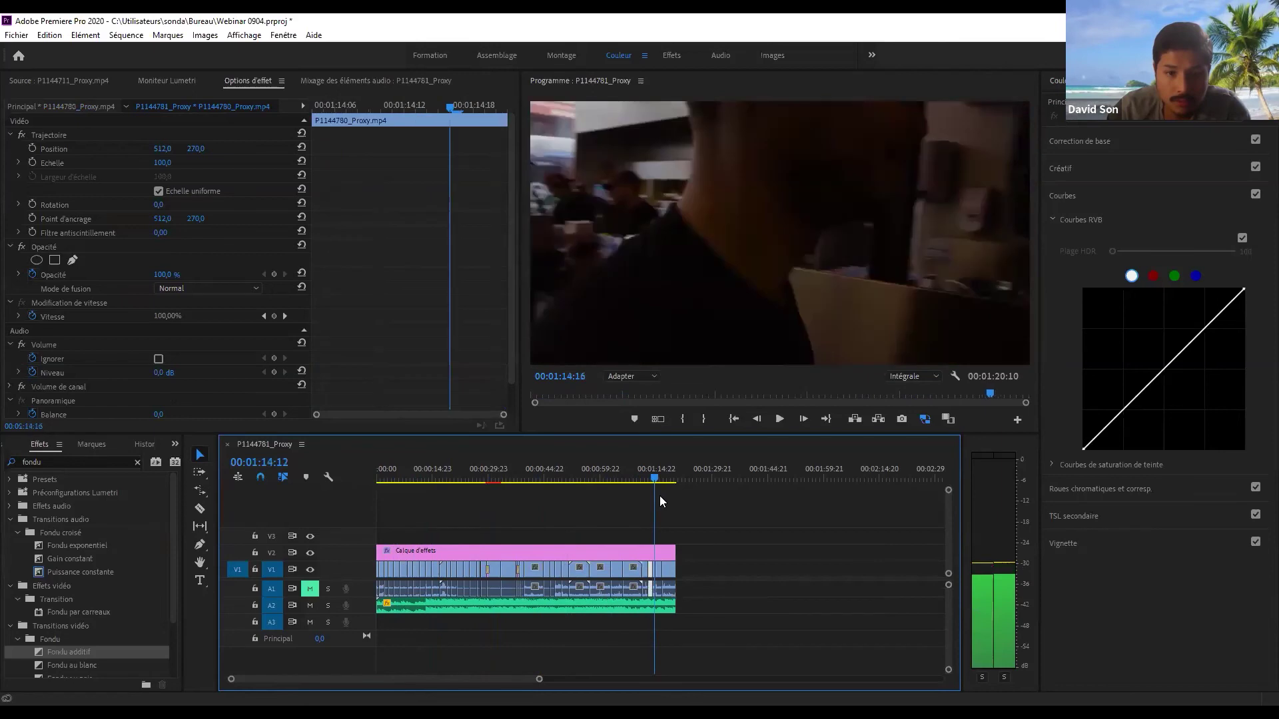
- Split the adjustment layer just before the last clip, around 00:01:16, and move the playhead to 00:01:10:01
{"action": "key", "text": "equal"}
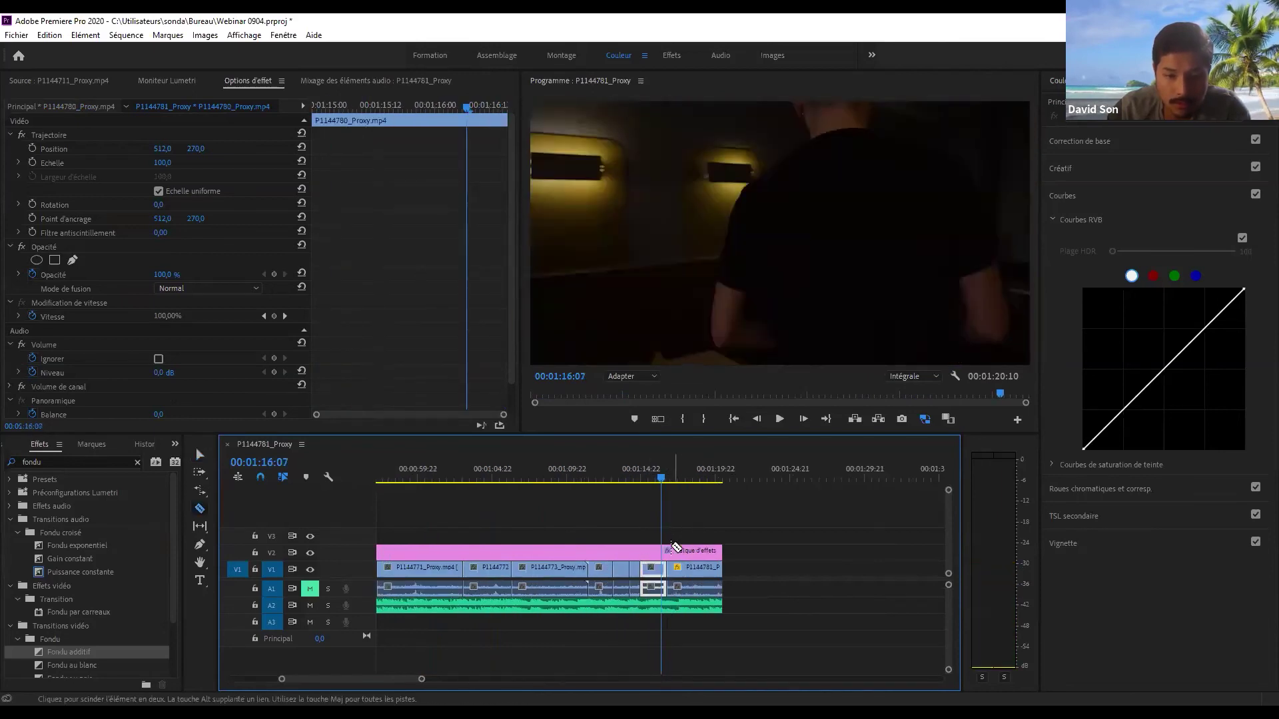
{"action": "left_click", "coordinate": [572, 475]}
{"action": "key", "text": "minus"}
{"action": "key", "text": "minus"}
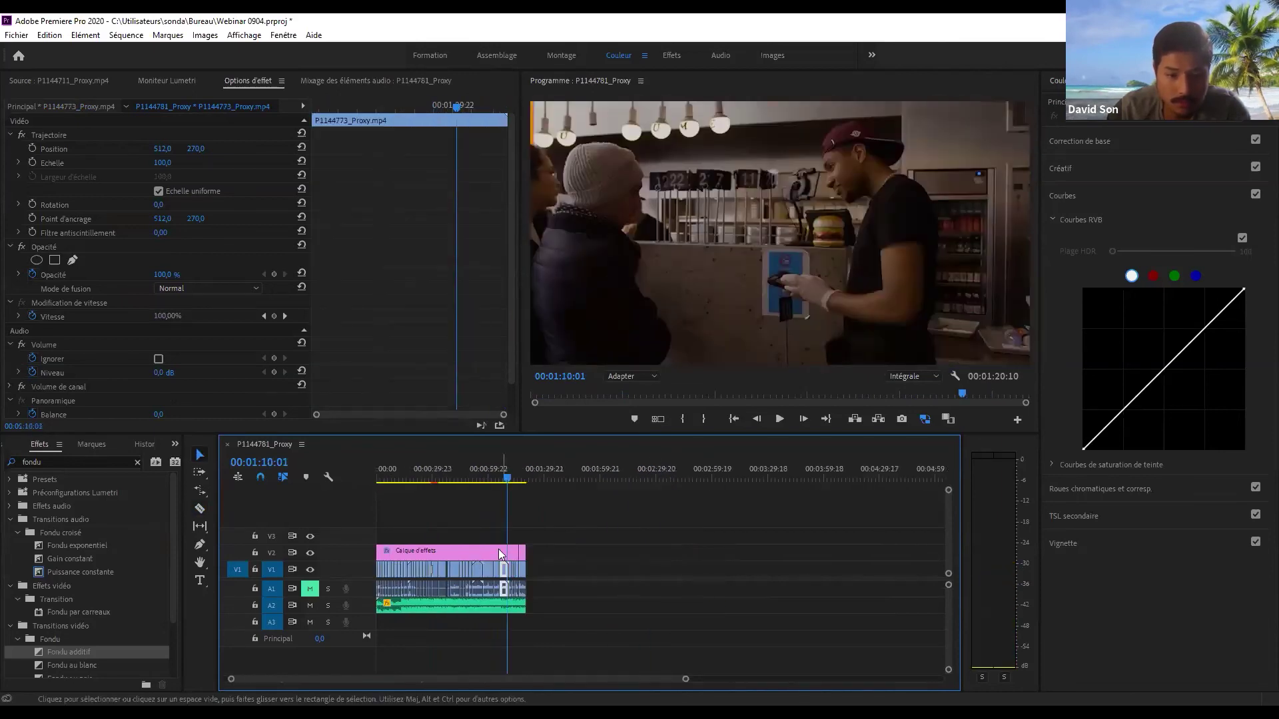
- On the adjustment layer's first section, raise the white RGB curve's shadow point and set Exposition to 0.7
{"action": "left_click", "coordinate": [503, 554]}
{"action": "left_click", "coordinate": [1121, 439]}
{"action": "left_click_drag", "start_coordinate": [1121, 440], "coordinate": [1125, 429]}
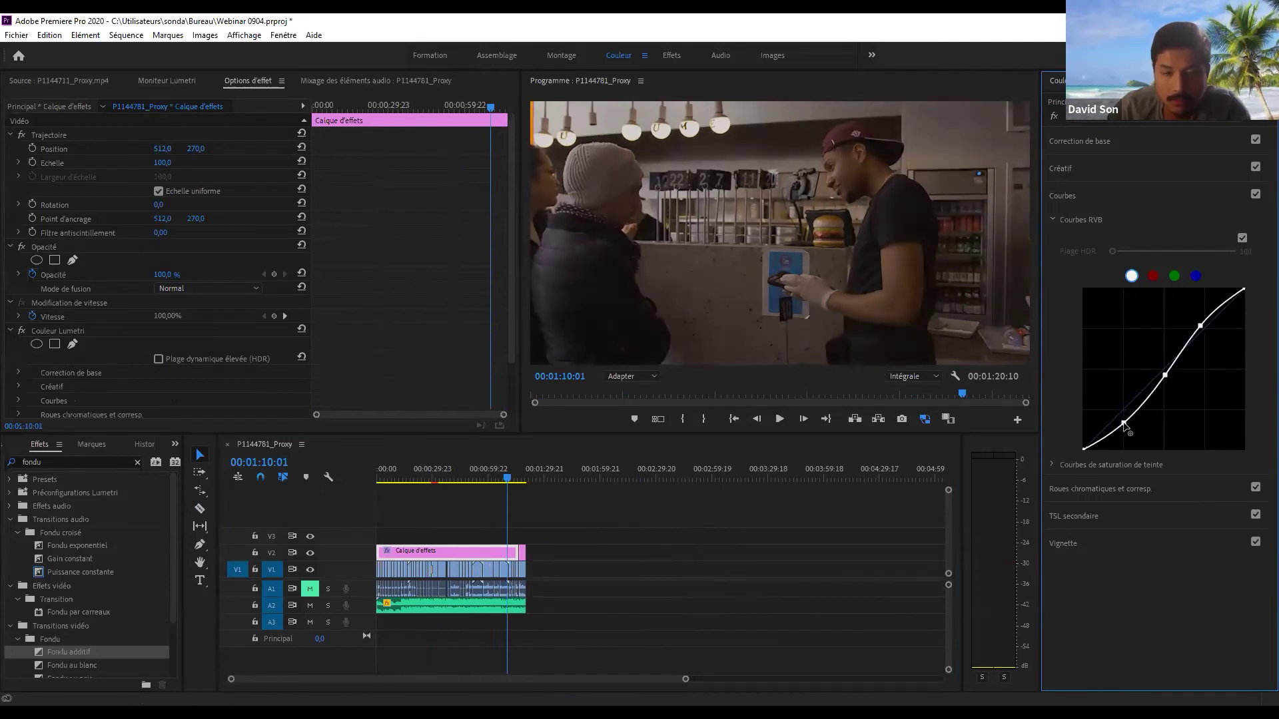
{"action": "left_click", "coordinate": [1121, 143]}
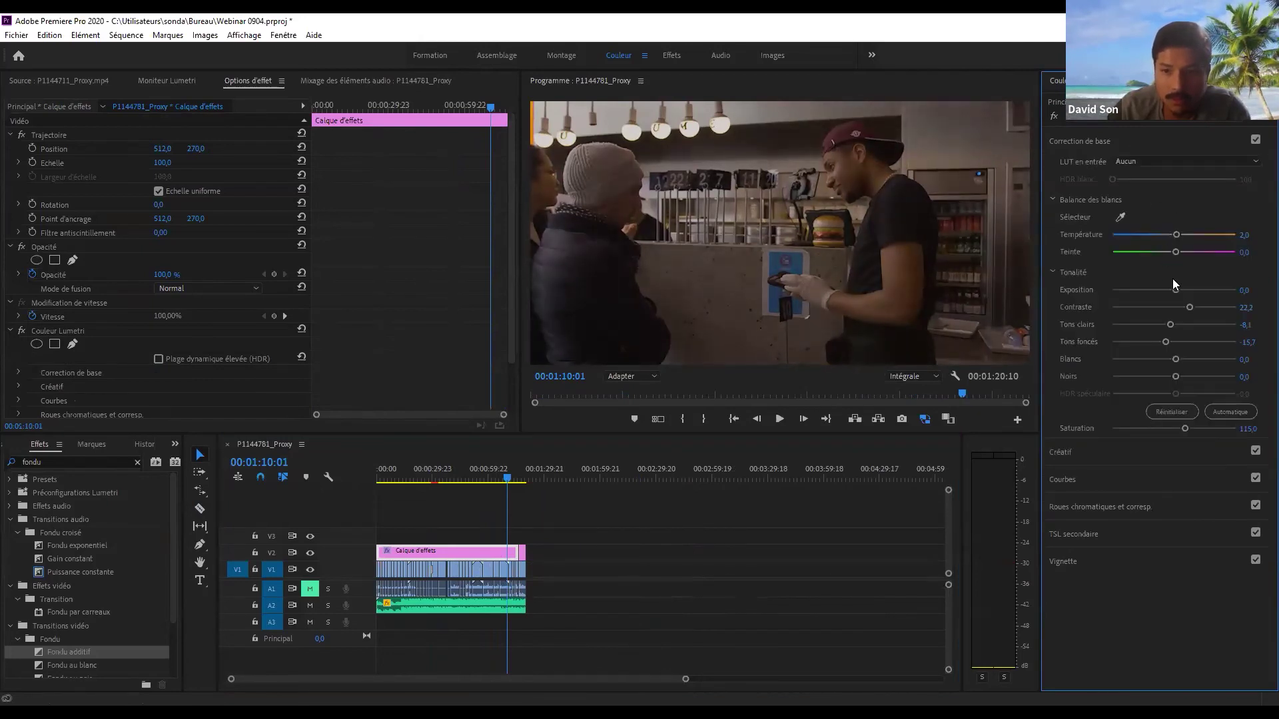
{"action": "left_click_drag", "start_coordinate": [1173, 289], "coordinate": [1181, 292]}
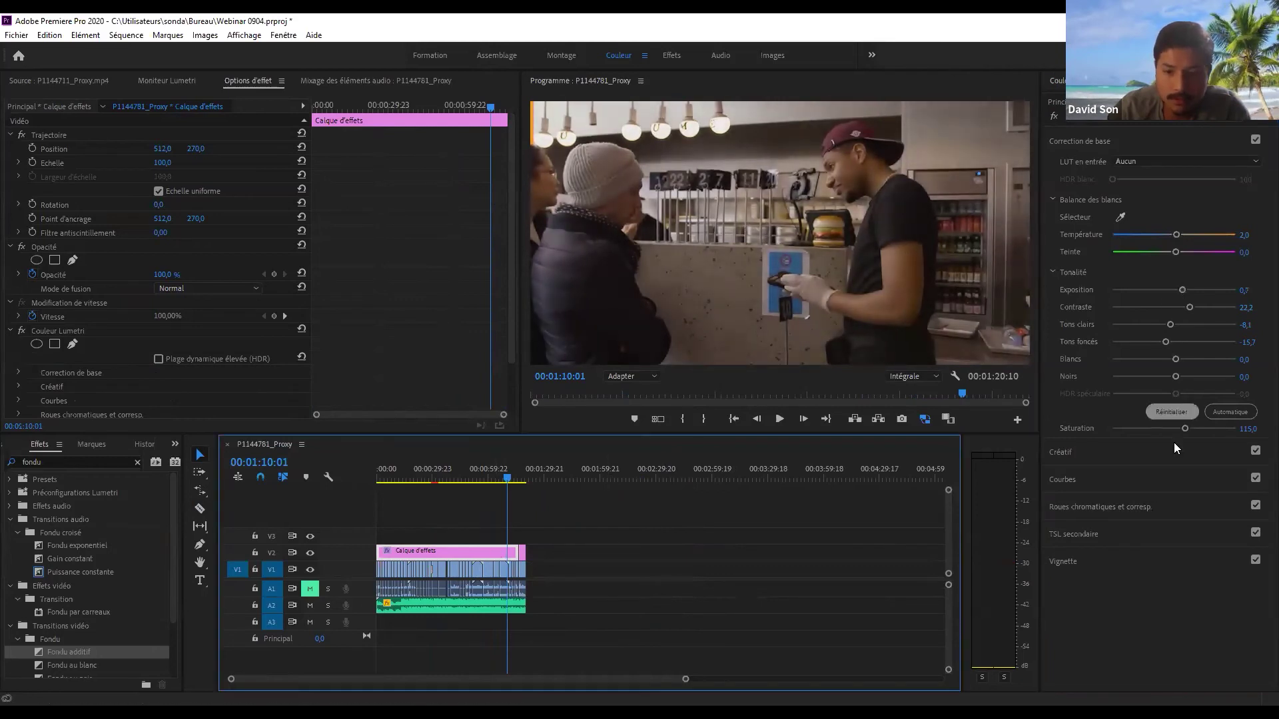
- Slightly raise the midtone point of the first section's white RGB curve
{"action": "left_click", "coordinate": [1116, 452]}
{"action": "left_click", "coordinate": [1106, 533]}
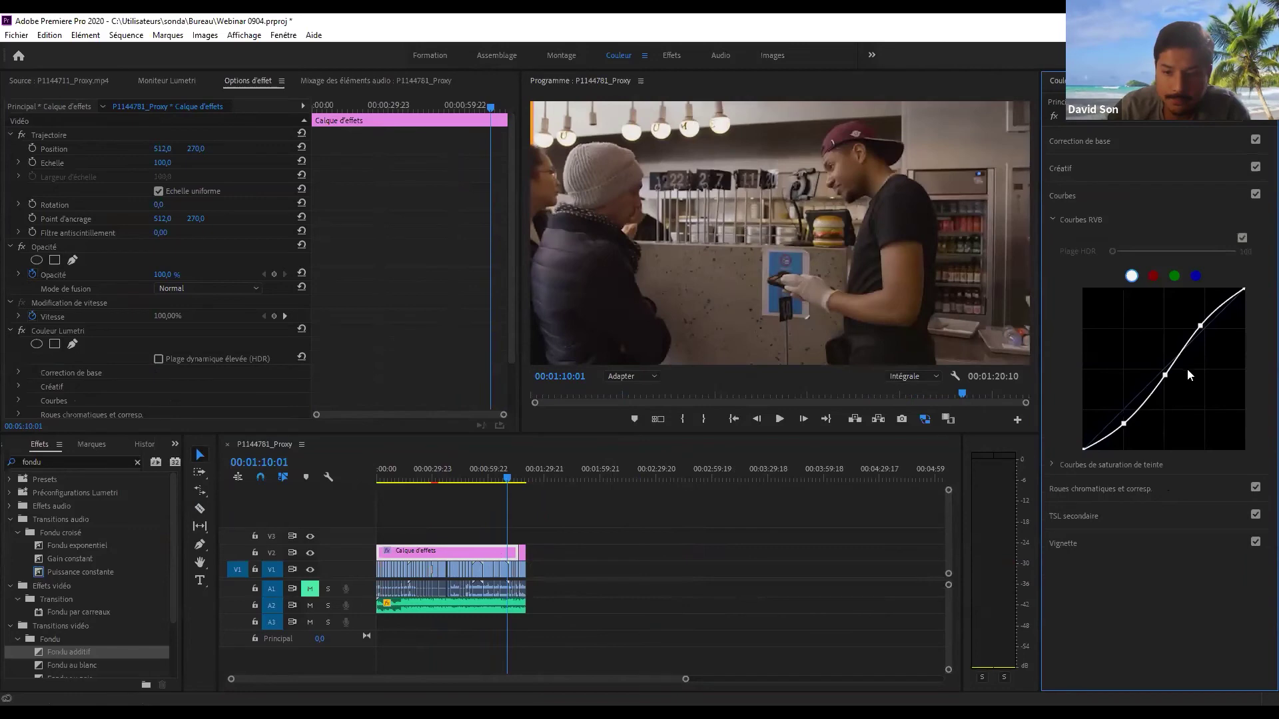
{"action": "mouse_move", "coordinate": [1165, 375]}
{"action": "left_mouse_down"}
{"action": "mouse_move", "coordinate": [1160, 363]}
{"action": "mouse_move", "coordinate": [1165, 377]}
{"action": "left_mouse_up"}
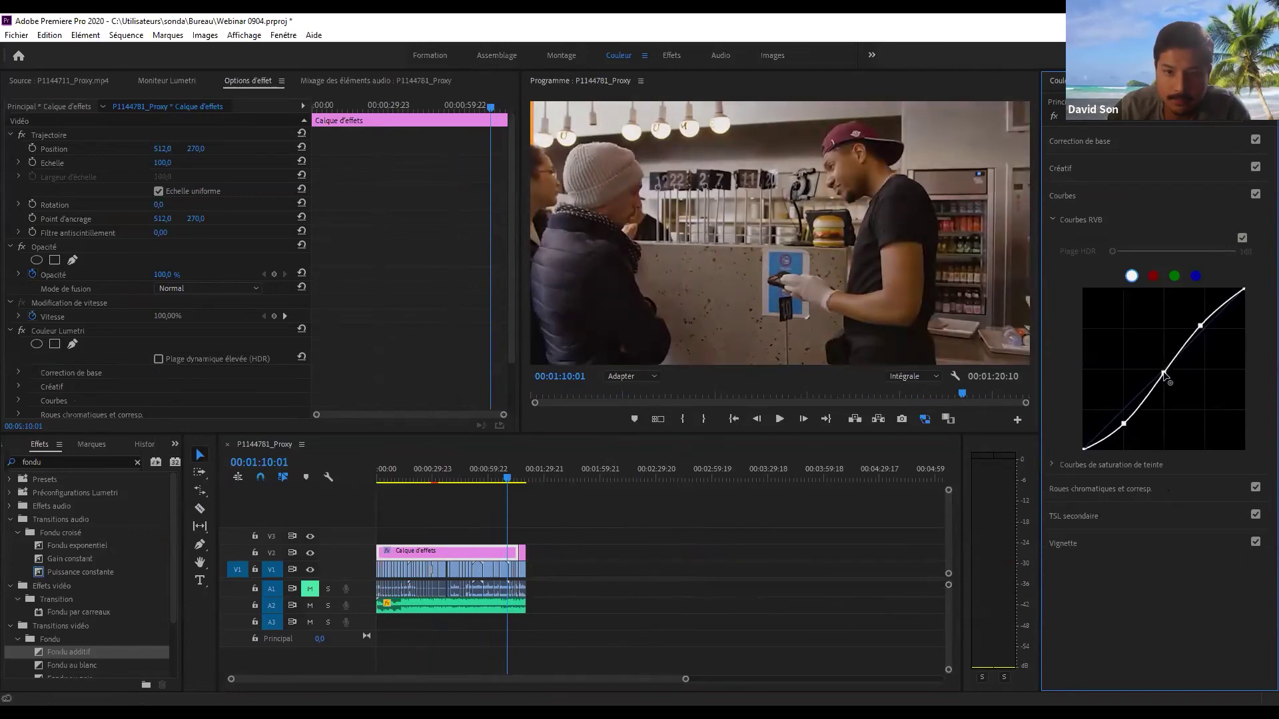
- Rerun the Stabilisation analysis on the P1144745_Proxy clip at 00:00:31:19
{"action": "left_click_drag", "start_coordinate": [466, 470], "coordinate": [438, 479]}
{"action": "key", "text": "="}
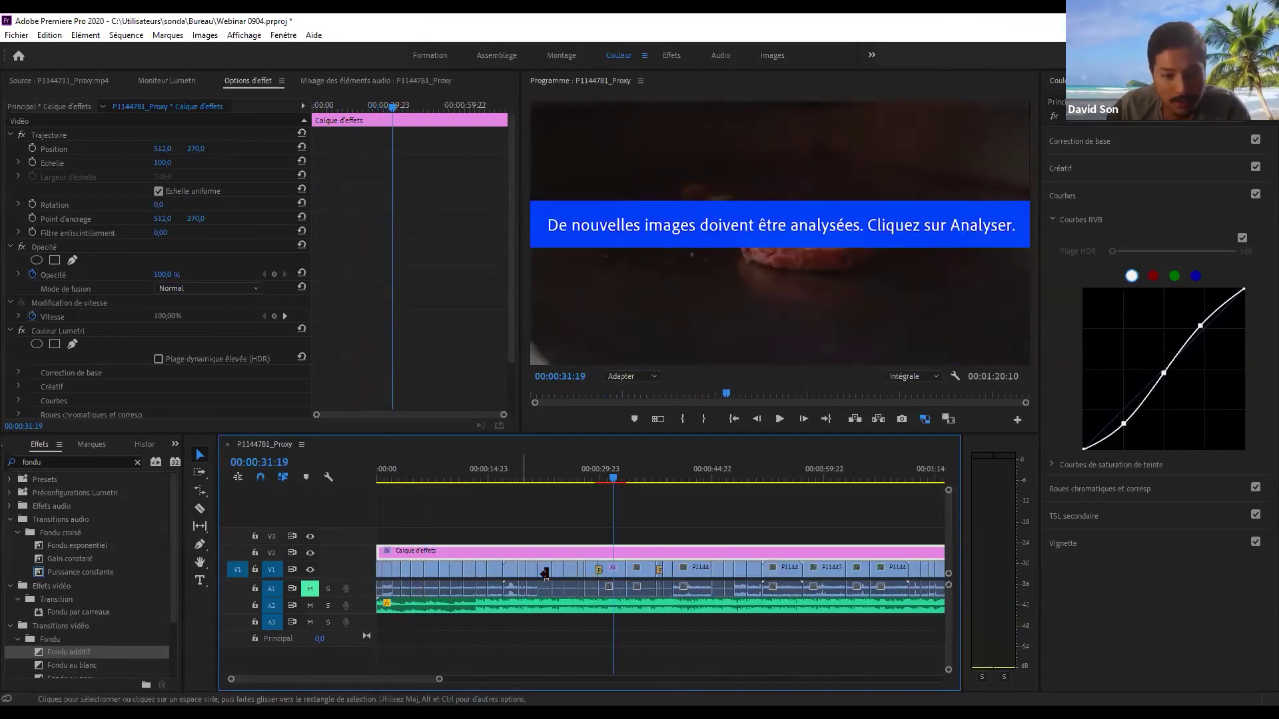
{"action": "left_click", "coordinate": [620, 571]}
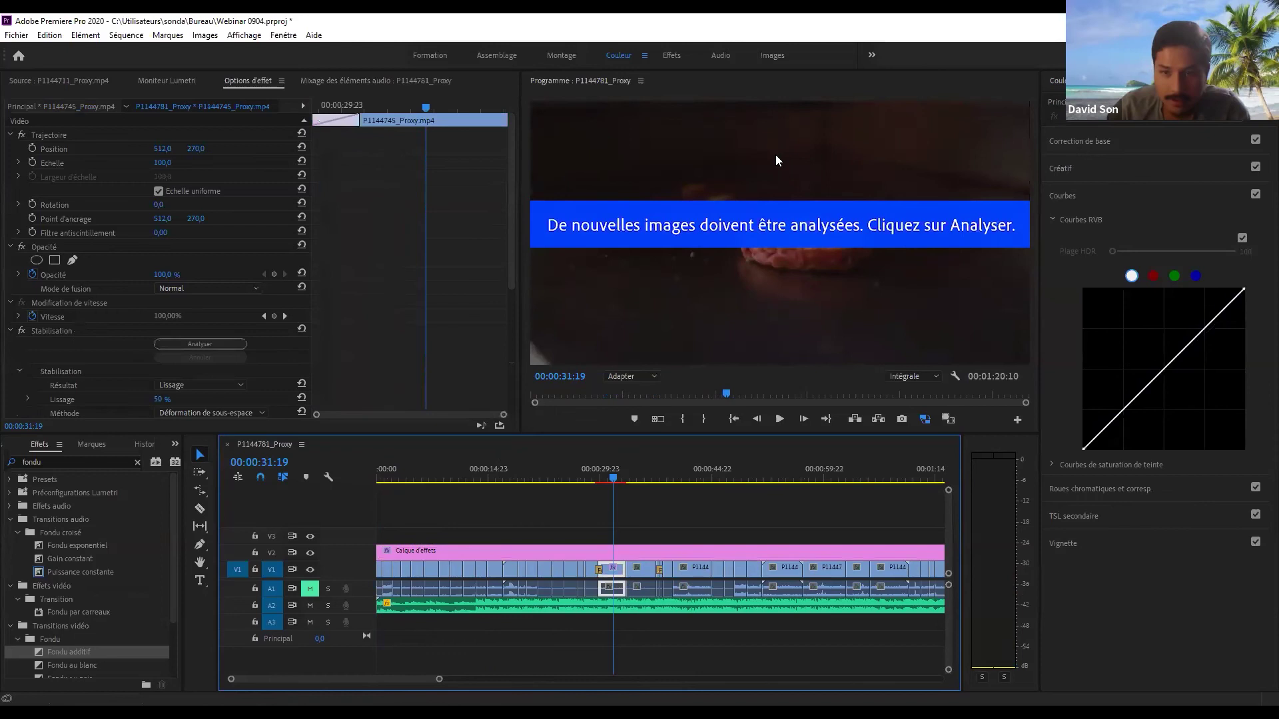
{"action": "left_click", "coordinate": [200, 344]}
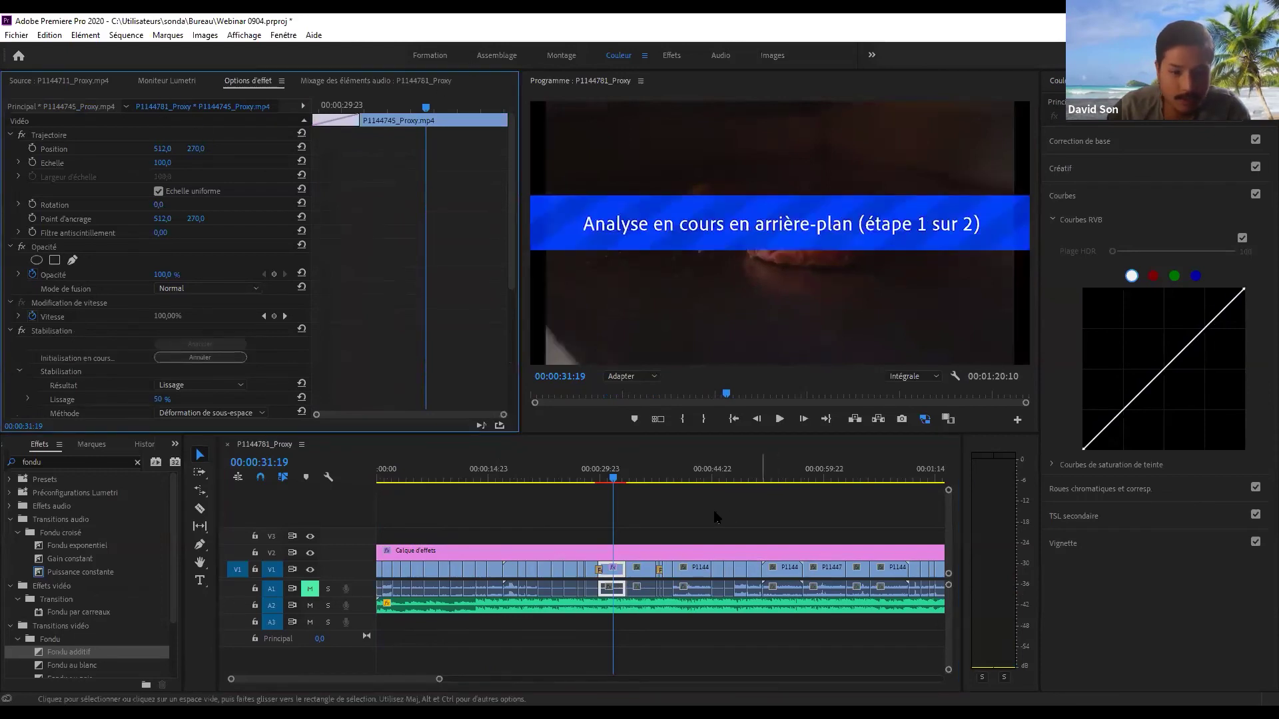
- Show the whole sequence in the timeline and return the playhead to its start with nothing selected
{"action": "left_click", "coordinate": [633, 493]}
{"action": "key", "text": "-"}
{"action": "key", "text": "-"}
{"action": "key", "text": "-"}
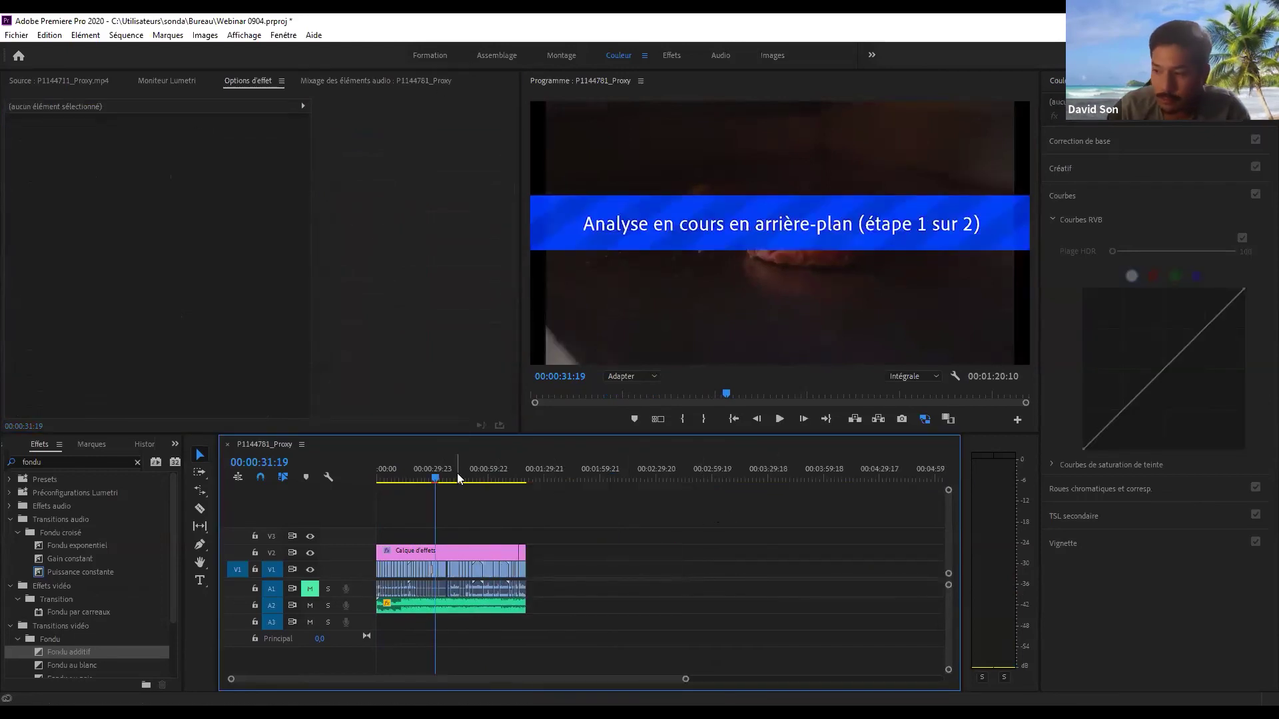
{"action": "key", "text": "Home"}
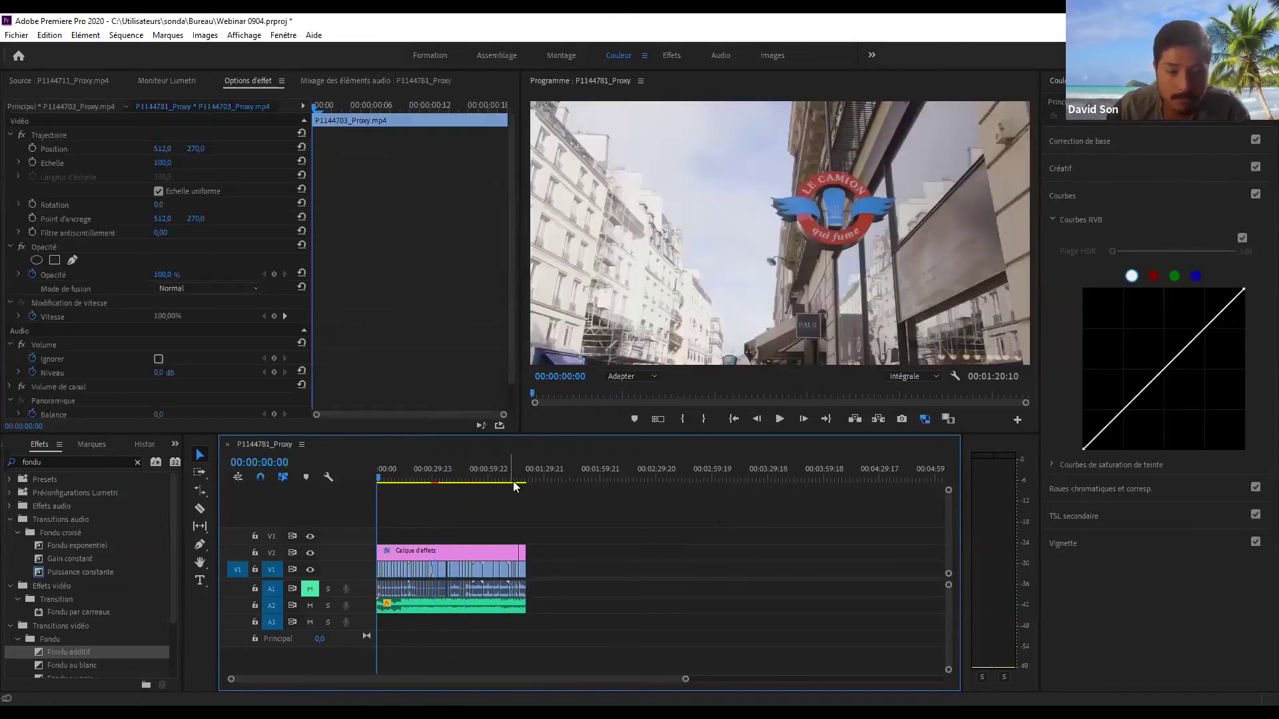
{"action": "left_click", "coordinate": [512, 491]}
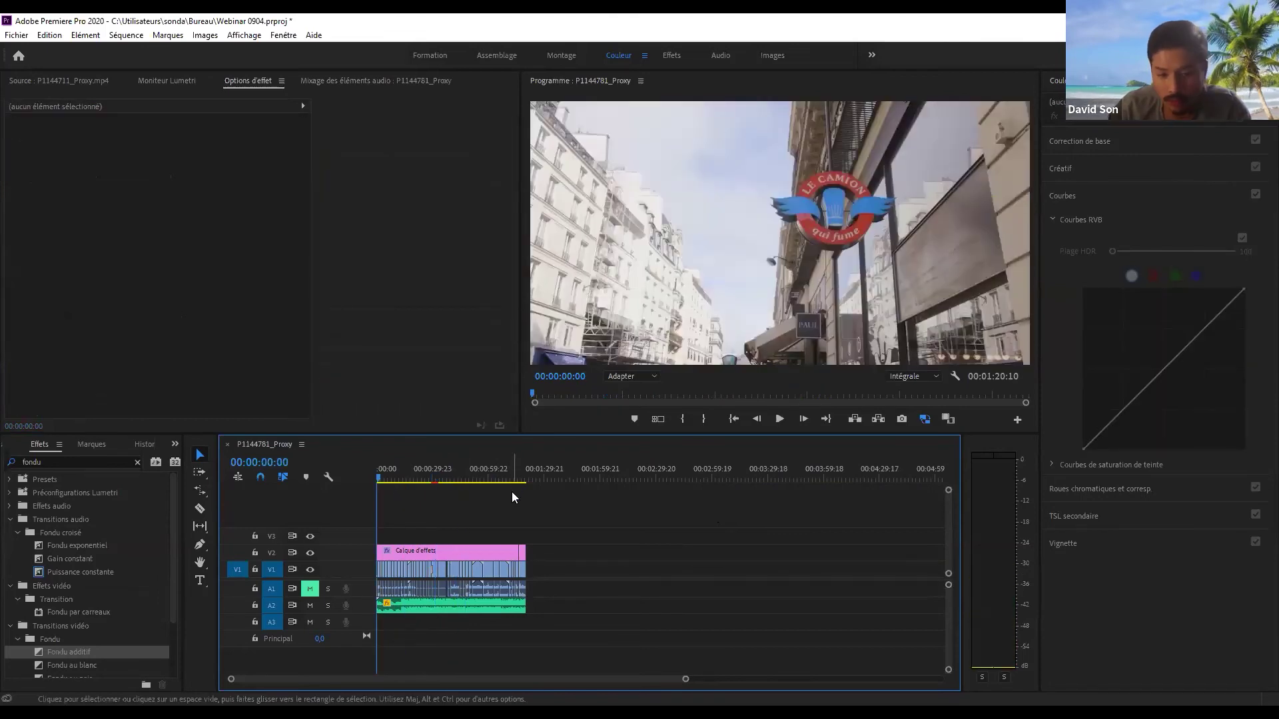
- Play the first seconds of the sequence, then return the playhead to 00:00:00:00 with nothing selected
{"action": "key", "text": "space"}
{"action": "key", "text": "equal"}
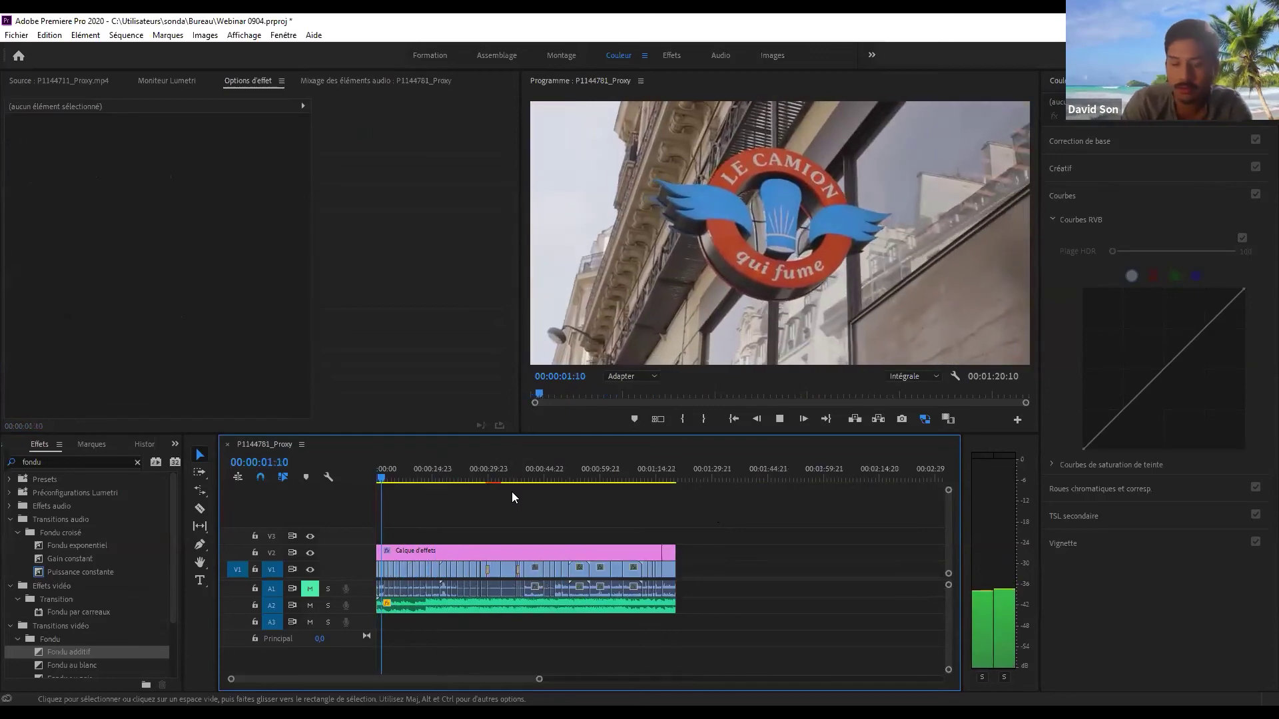
{"action": "key", "text": "space"}
{"action": "key", "text": "equal"}
{"action": "key", "text": "minus"}
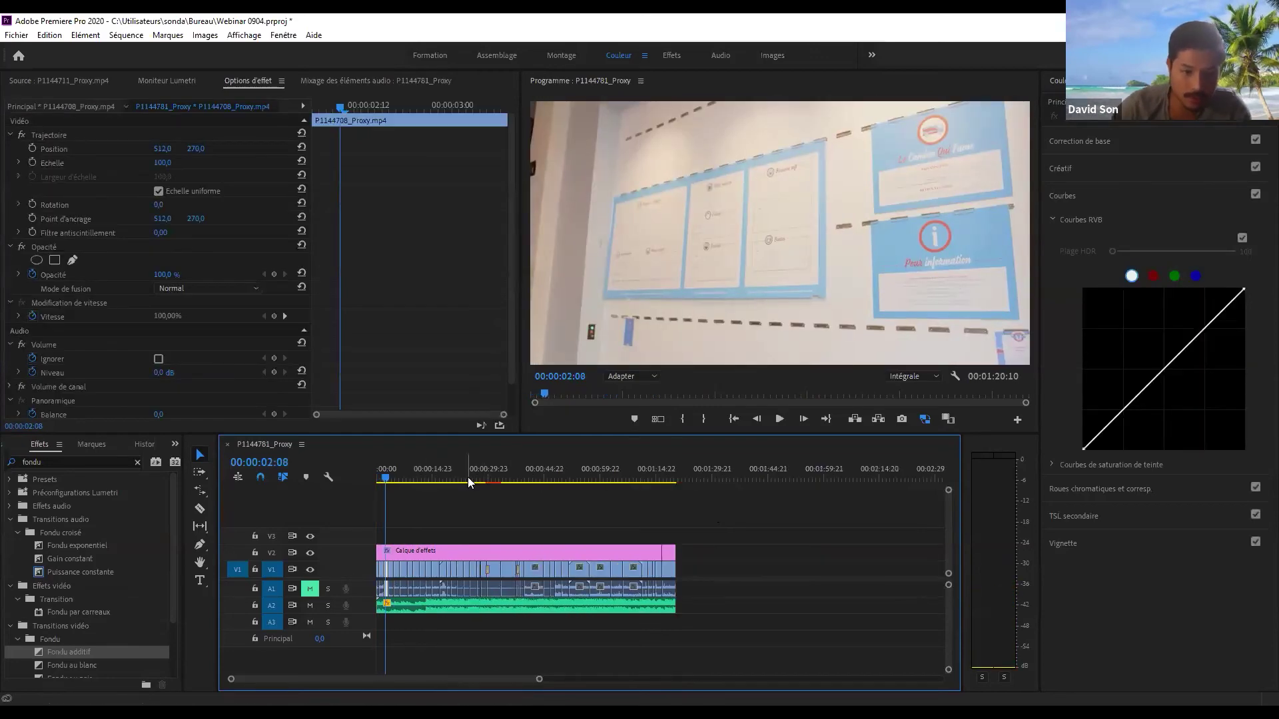
{"action": "left_click_drag", "start_coordinate": [467, 477], "coordinate": [355, 486]}
{"action": "key", "text": "equal"}
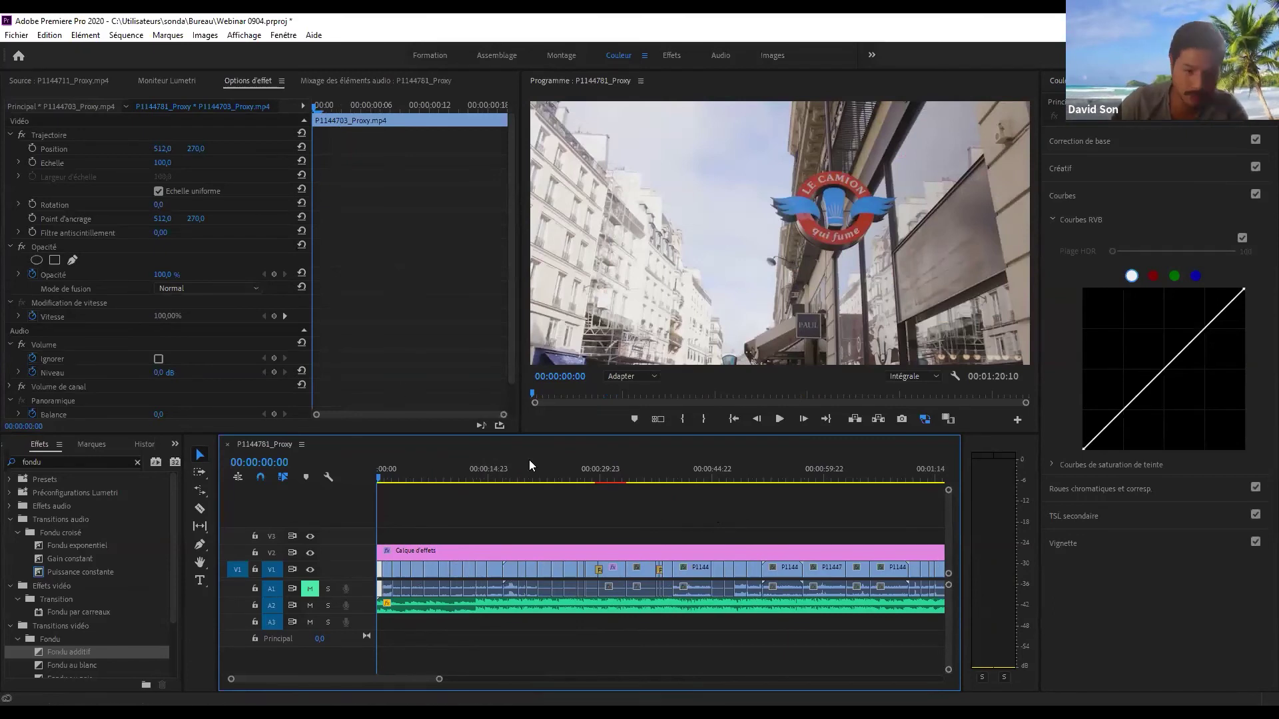
{"action": "left_click", "coordinate": [578, 509]}
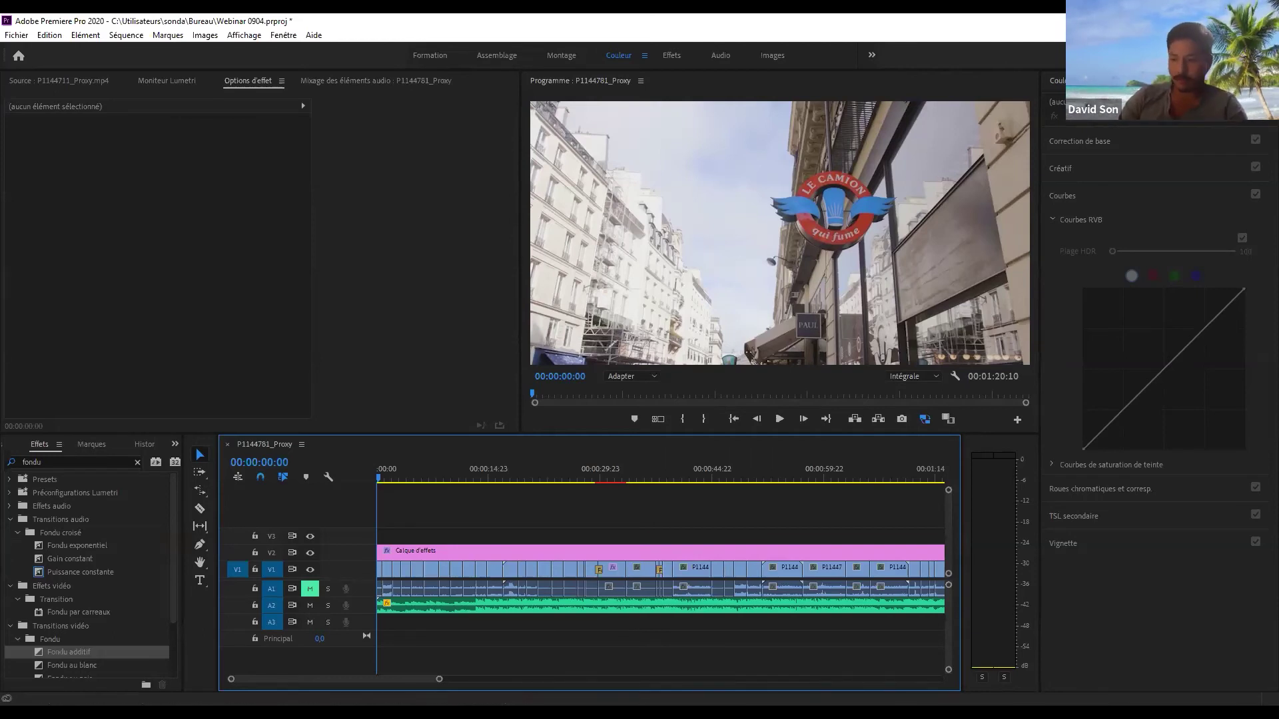
- Mark the whole sequence up to 00:01:20:09 as the In/Out range and return the playhead to the start
{"action": "key", "text": "minus"}
{"action": "key", "text": "minus"}
{"action": "left_click_drag", "start_coordinate": [692, 466], "coordinate": [681, 469]}
{"action": "key", "text": "x"}
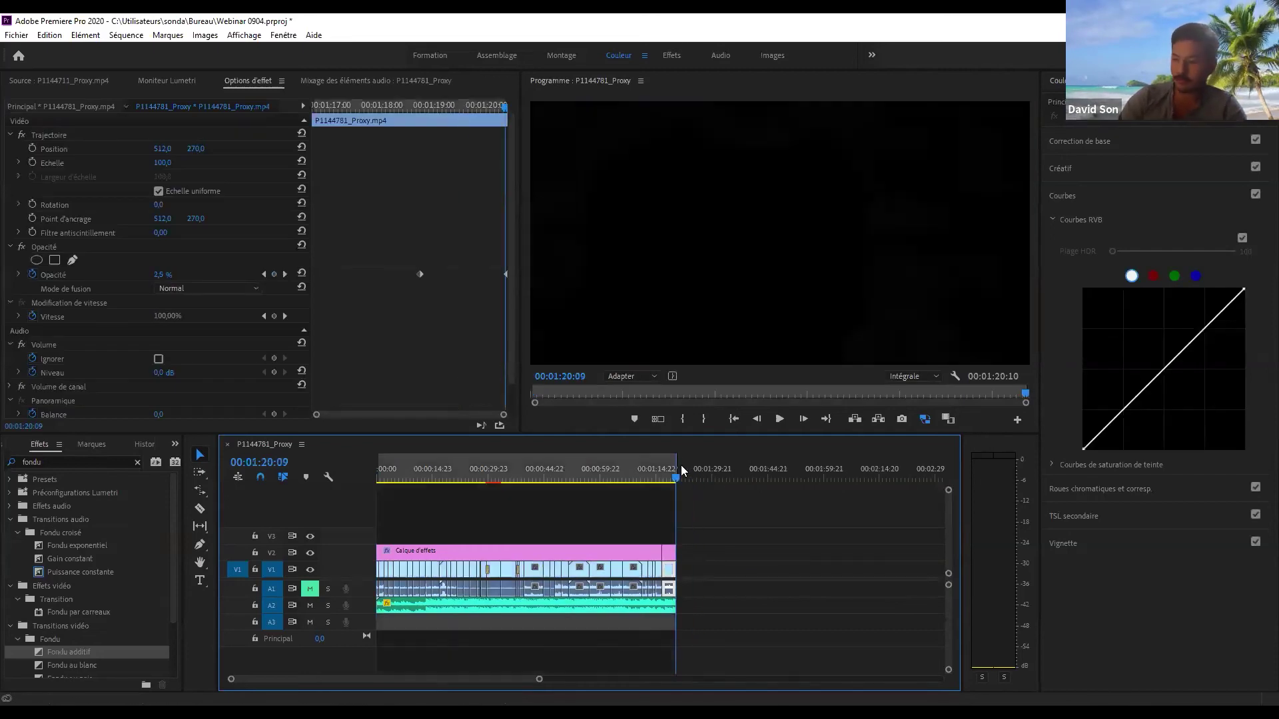
{"action": "key", "text": "Home"}
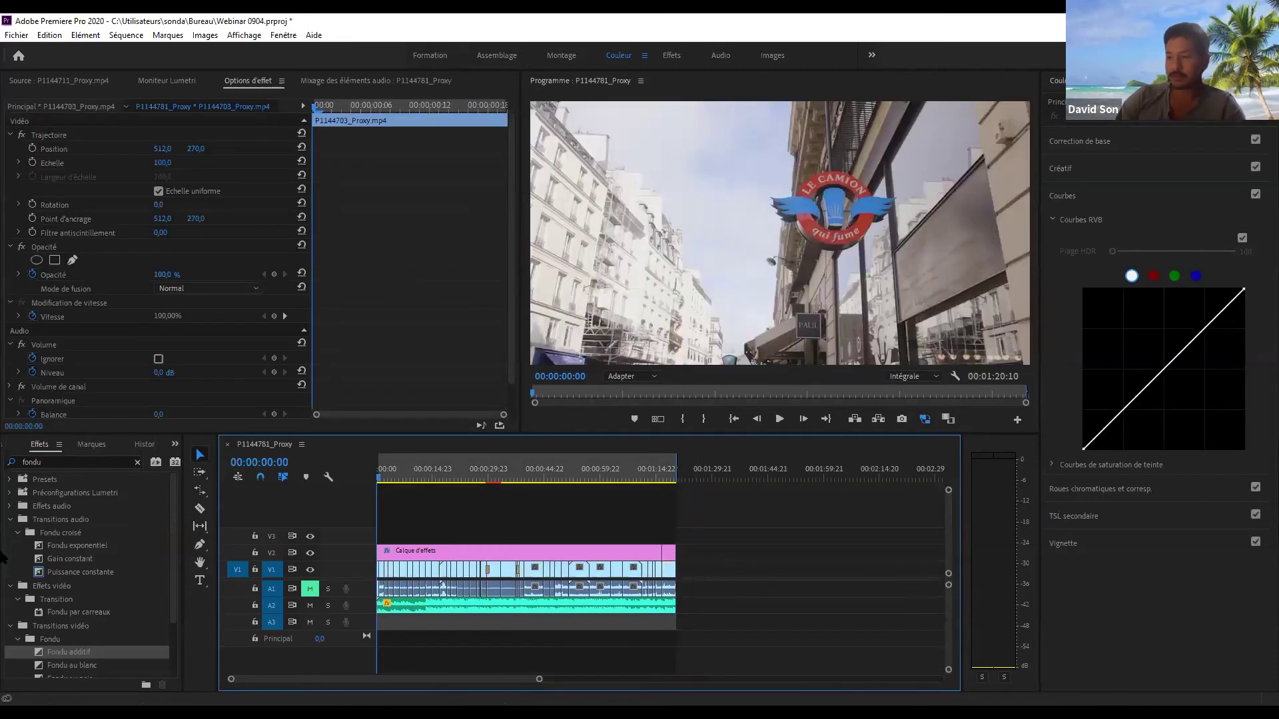
- Review the edit full screen from the start, stopping at 00:00:55:16
{"action": "key", "text": "space"}
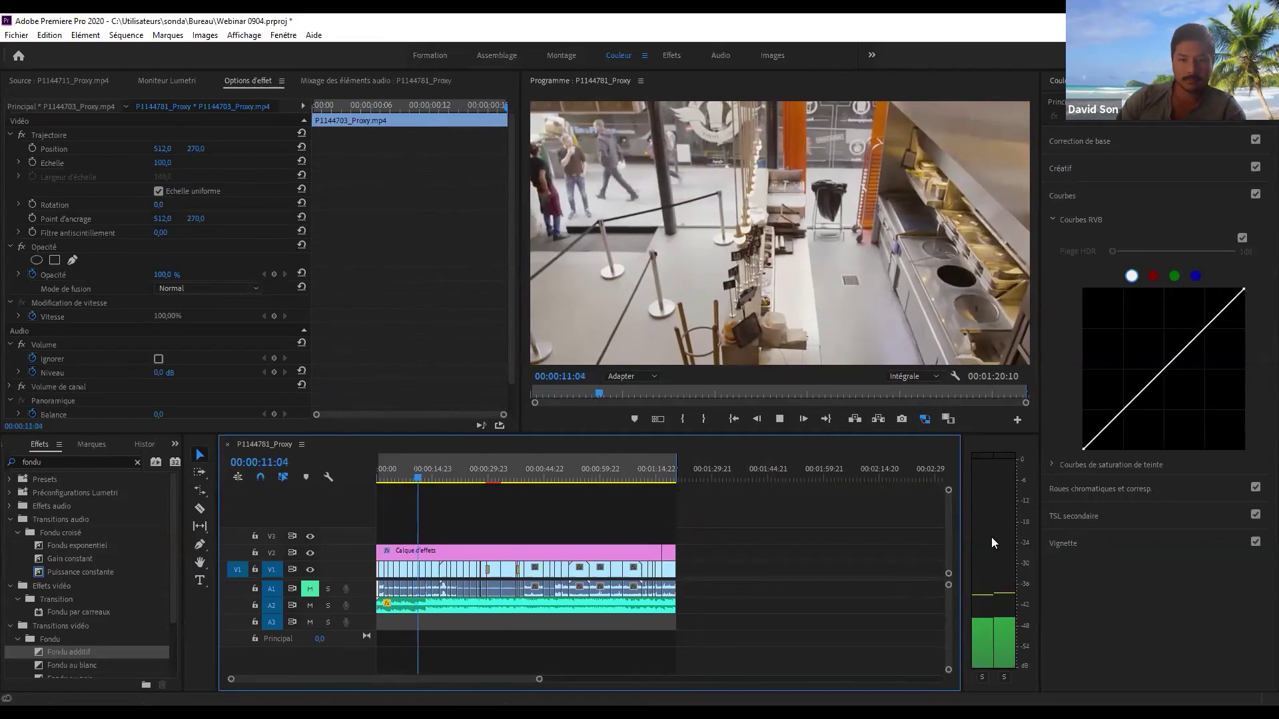
{"action": "key", "text": "ctrl+grave"}
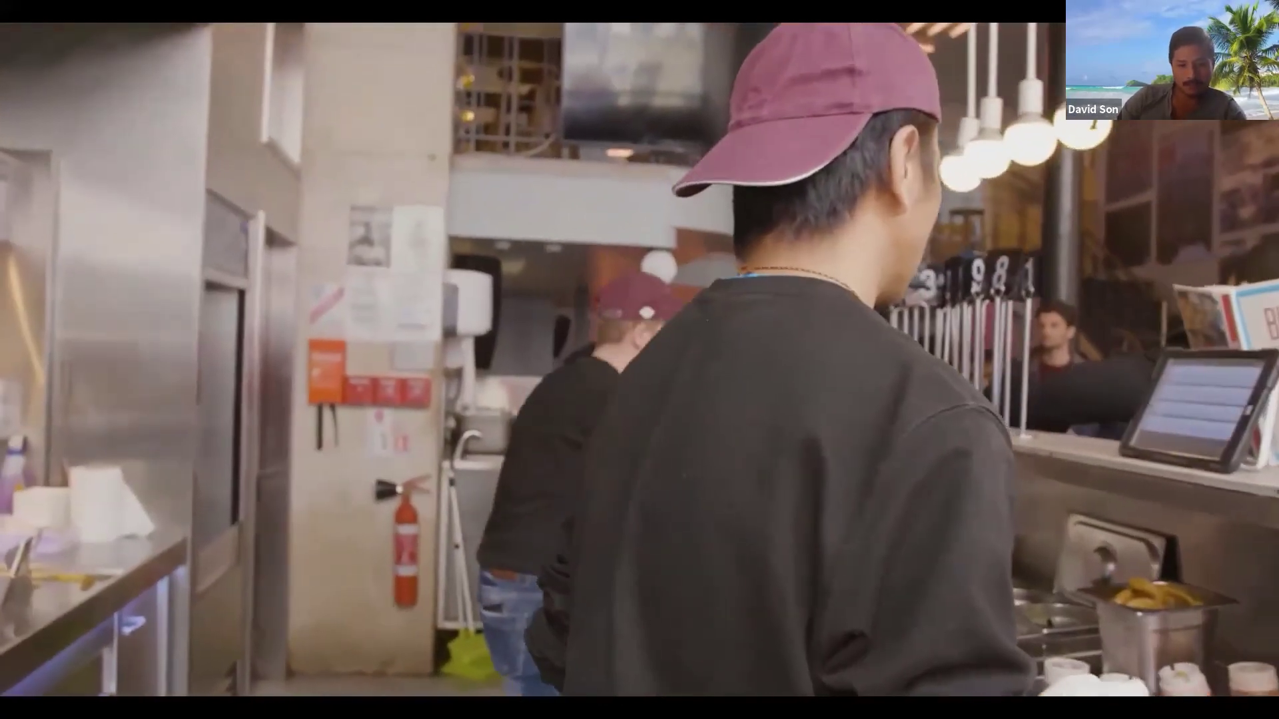
{"action": "key", "text": "Escape"}
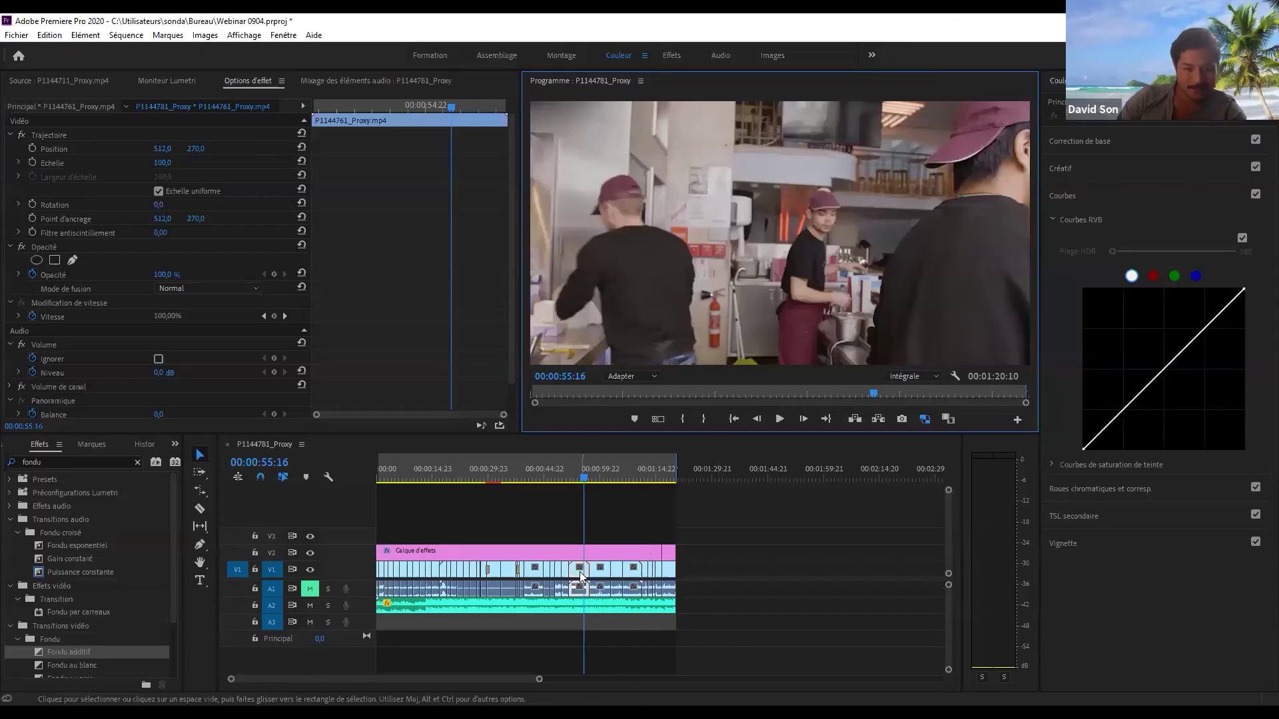
- Delete the P1144761_Proxy clip at 00:00:55:16 and close the gap by shifting the following clips earlier
{"action": "left_click", "coordinate": [581, 577]}
{"action": "key", "text": "Delete"}
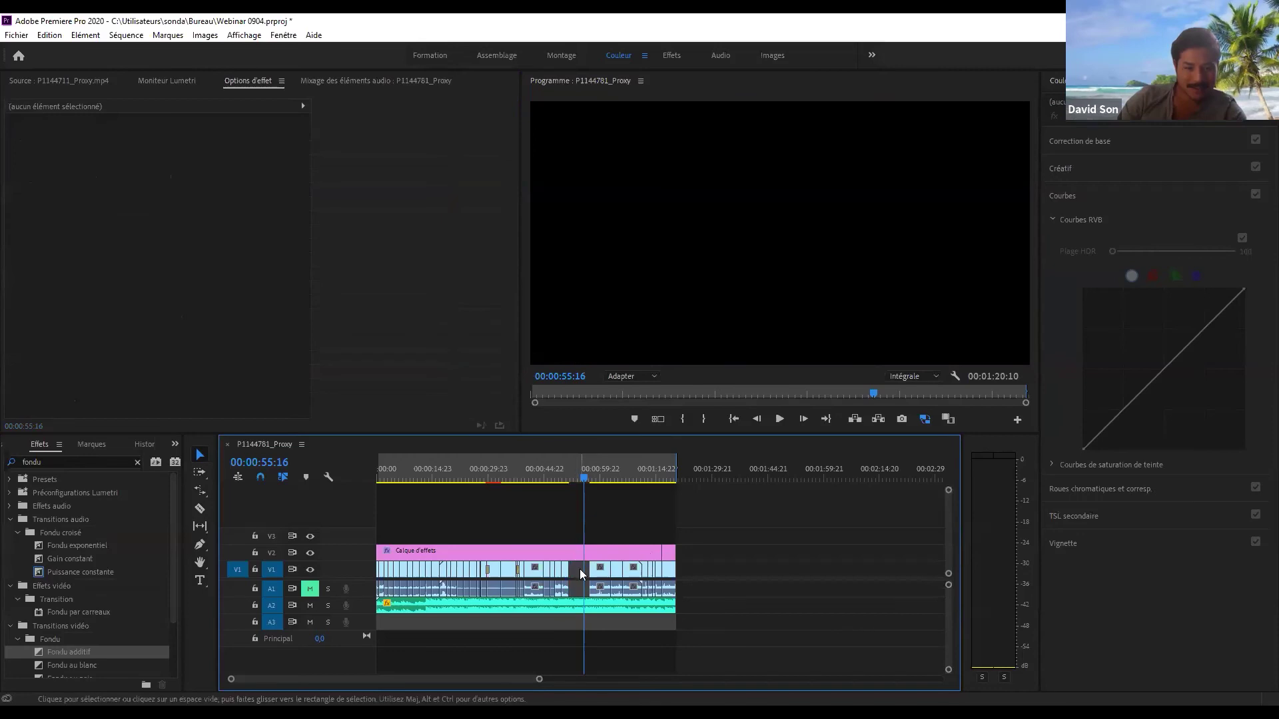
{"action": "left_click", "coordinate": [578, 466]}
{"action": "key", "text": "="}
{"action": "key", "text": "="}
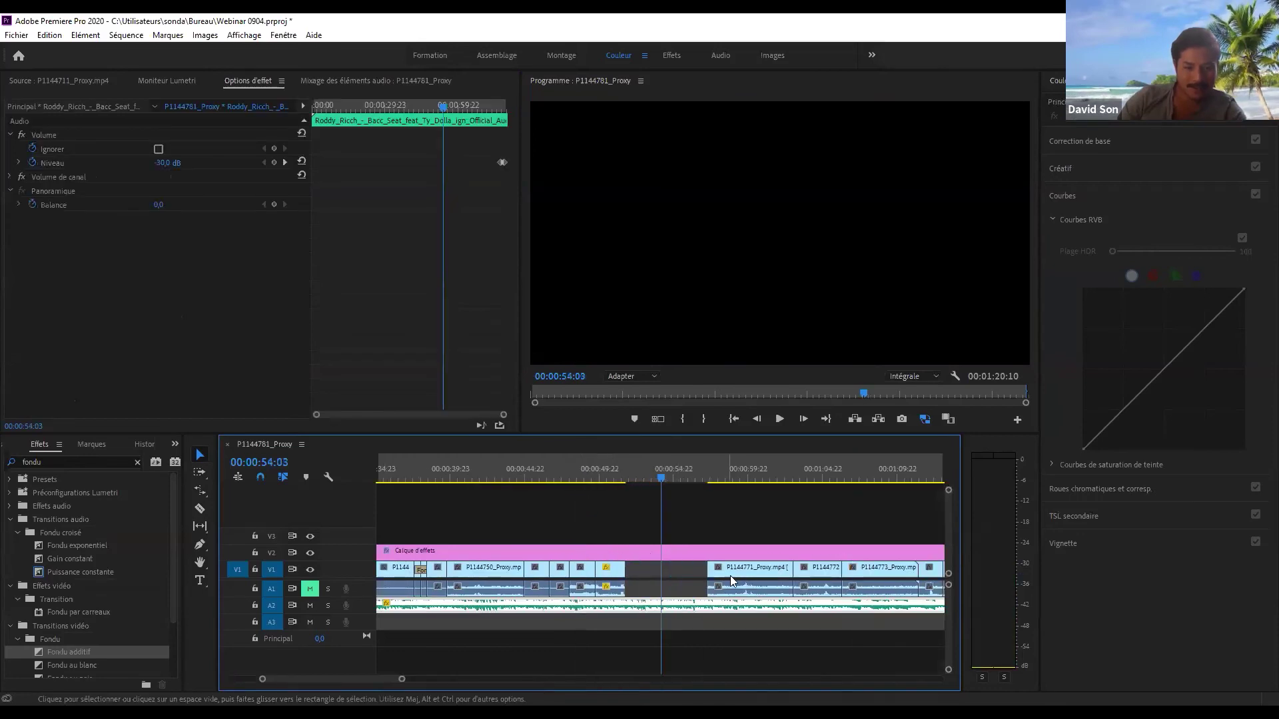
{"action": "left_click", "coordinate": [679, 574]}
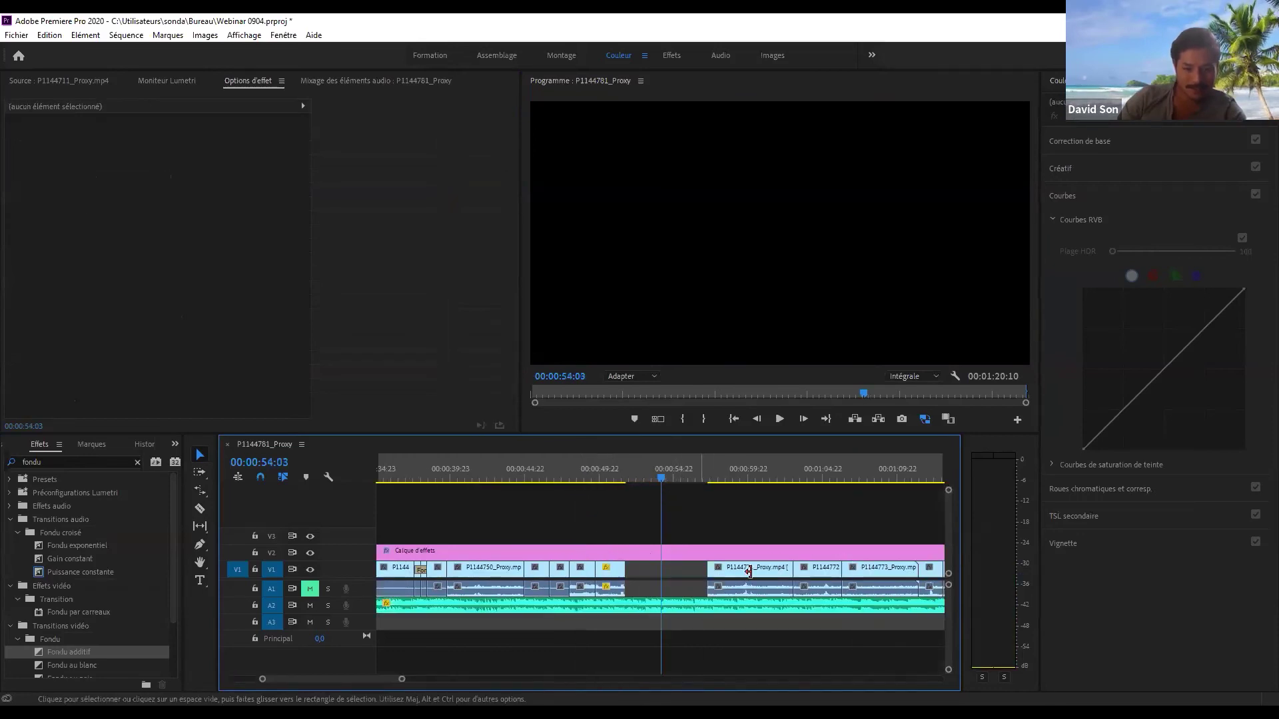
{"action": "key", "text": "minus"}
{"action": "left_click_drag", "start_coordinate": [874, 572], "coordinate": [654, 577]}
- Review the edit full screen from just before the closed gap to the final fade-out
{"action": "left_click_drag", "start_coordinate": [651, 469], "coordinate": [636, 469]}
{"action": "left_click", "coordinate": [701, 254]}
{"action": "key", "text": "ctrl+grave"}
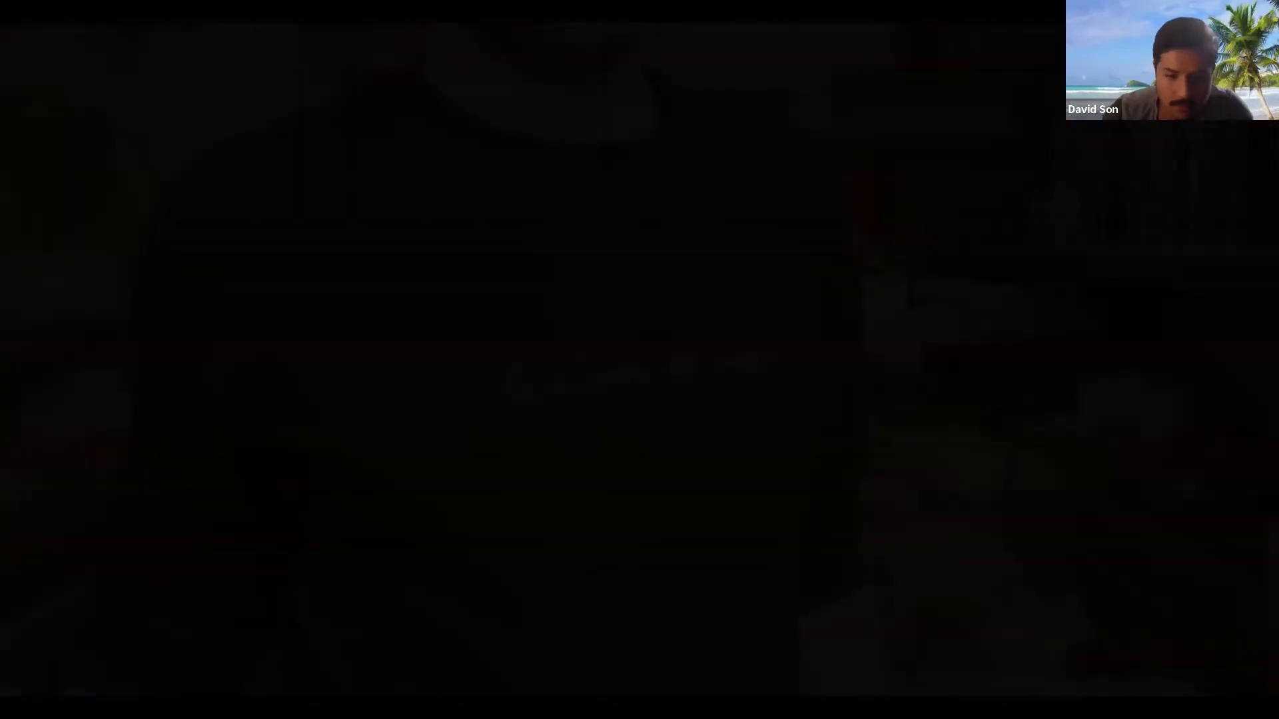
{"action": "key", "text": "Escape"}
- Move the adjustment layer's final section back to end with the last video clip and trim the music to the same end
{"action": "left_click", "coordinate": [763, 480]}
{"action": "left_click", "coordinate": [850, 535]}
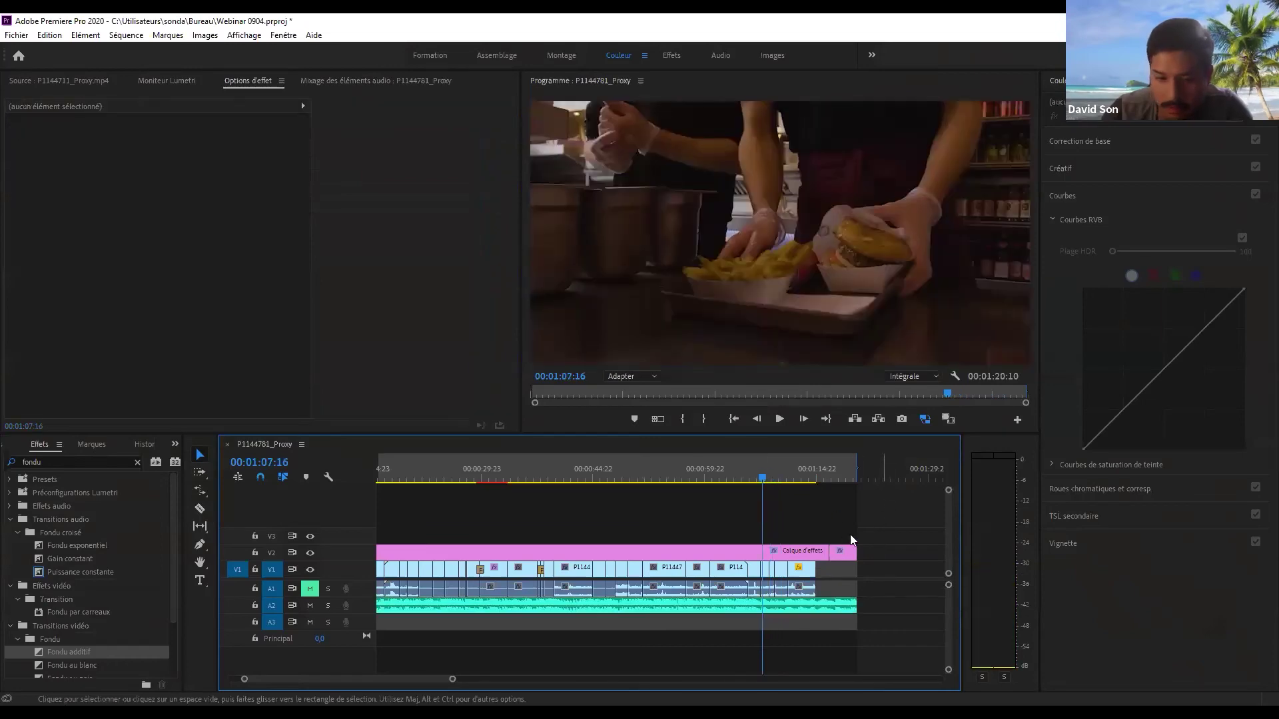
{"action": "mouse_move", "coordinate": [830, 552]}
{"action": "left_mouse_down"}
{"action": "mouse_move", "coordinate": [787, 552]}
{"action": "mouse_move", "coordinate": [805, 557]}
{"action": "left_mouse_up"}
{"action": "mouse_move", "coordinate": [825, 478]}
{"action": "left_mouse_down"}
{"action": "mouse_move", "coordinate": [795, 477]}
{"action": "mouse_move", "coordinate": [816, 478]}
{"action": "left_mouse_up"}
{"action": "left_click_drag", "start_coordinate": [855, 605], "coordinate": [814, 601]}
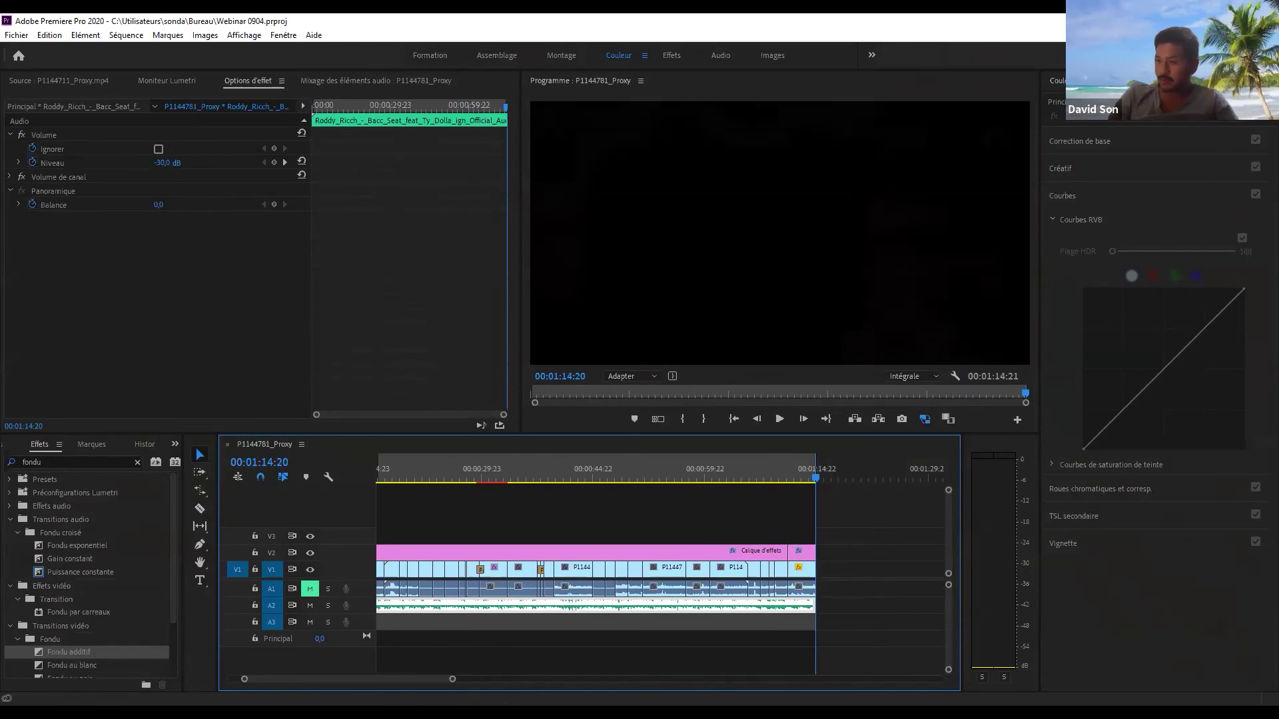
{"action": "mouse_move", "coordinate": [844, 465]}
{"action": "left_mouse_down"}
{"action": "mouse_move", "coordinate": [811, 473]}
{"action": "mouse_move", "coordinate": [843, 474]}
{"action": "left_mouse_up"}
{"action": "key", "text": "Up"}
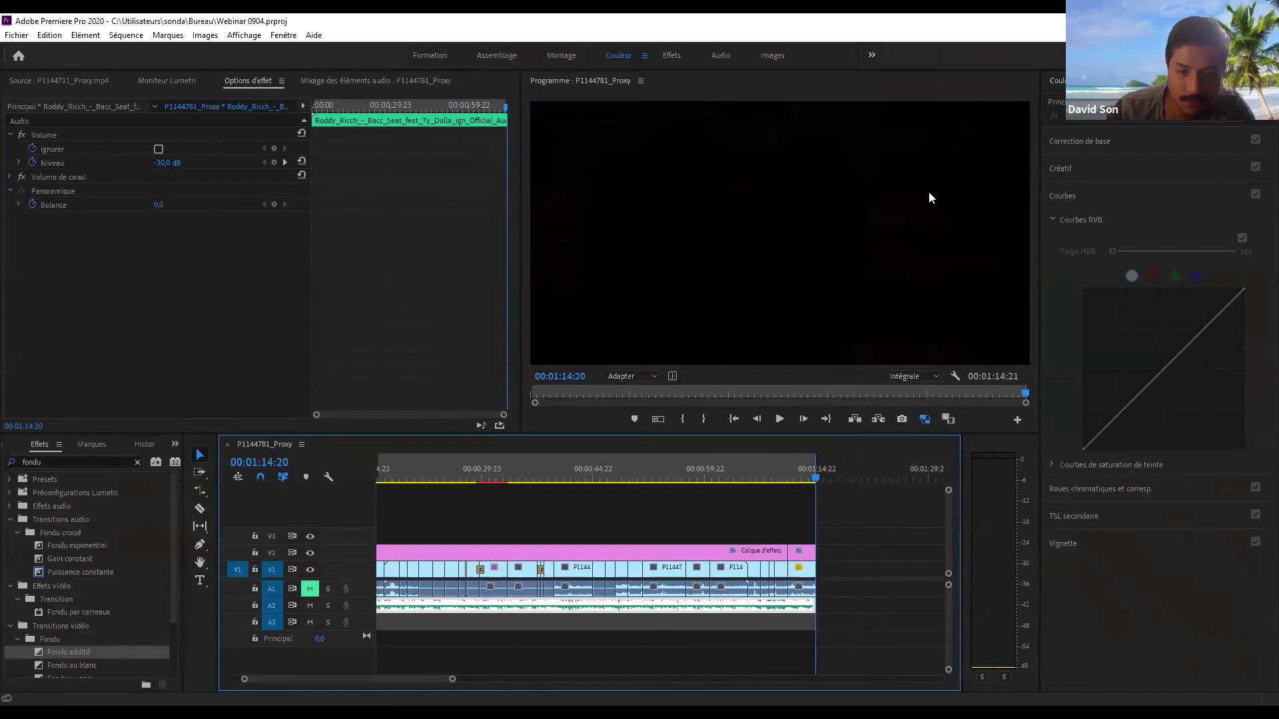
{"action": "key", "text": "ctrl+m"}
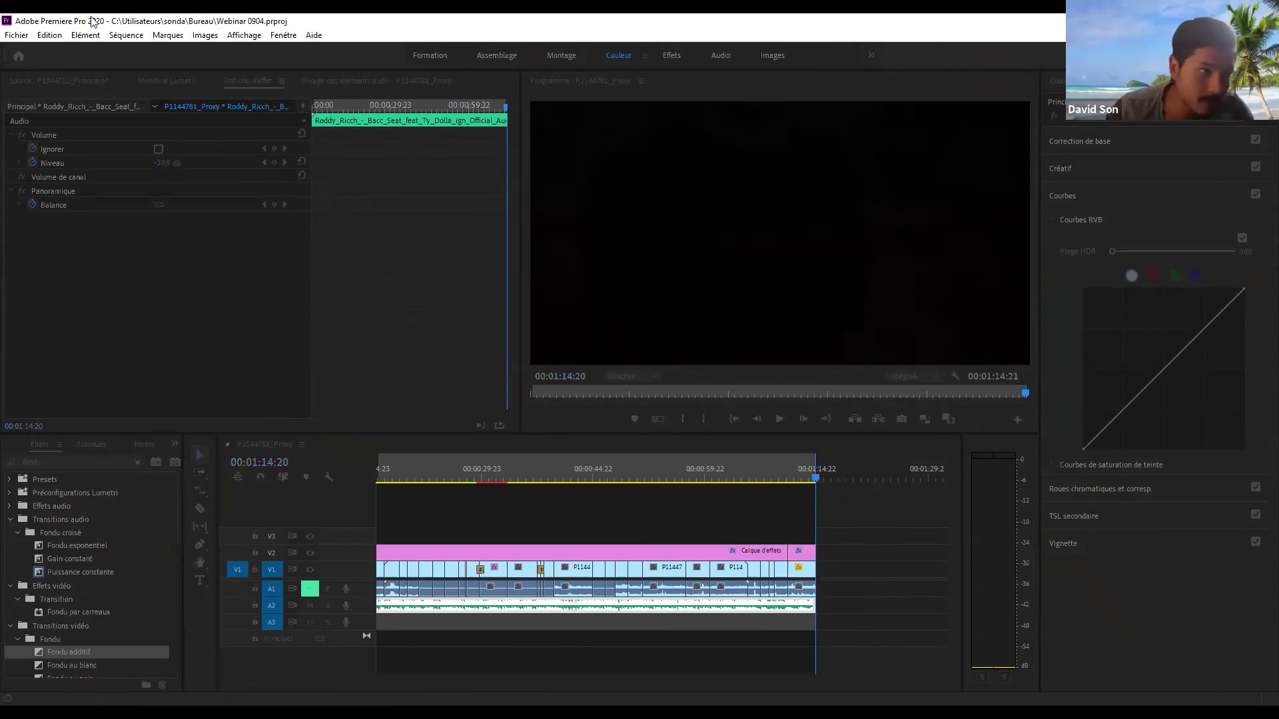
{"action": "key", "text": "Escape"}
- Inspect the sequence's full range by moving the playhead to its start and its end
{"action": "left_click_drag", "start_coordinate": [770, 474], "coordinate": [653, 480]}
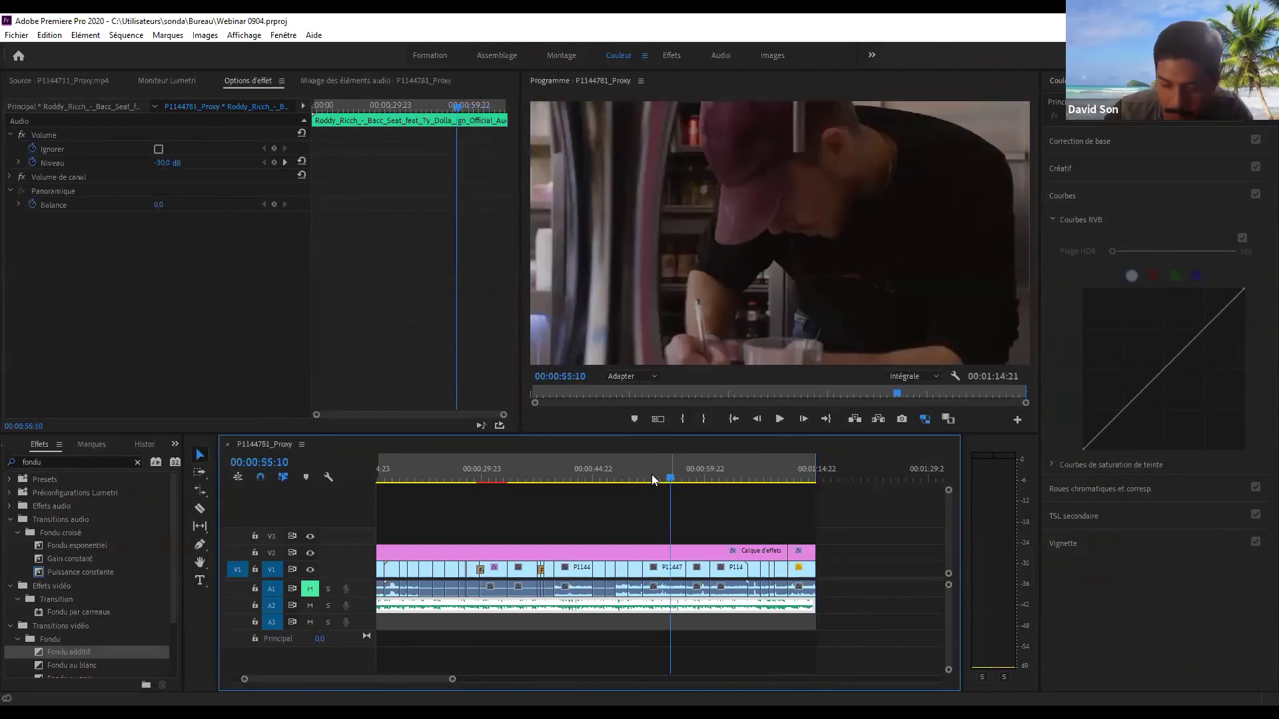
{"action": "key", "text": "minus"}
{"action": "key", "text": "minus"}
{"action": "key", "text": "Home"}
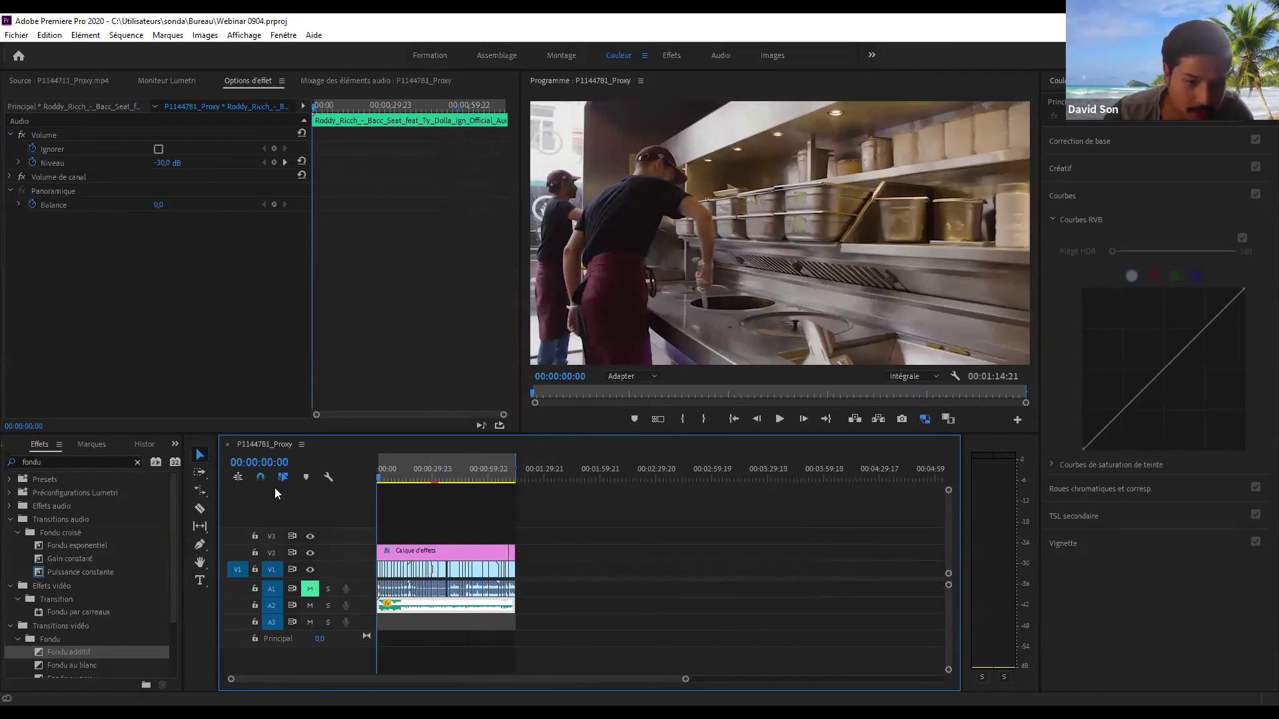
{"action": "key", "text": "equal"}
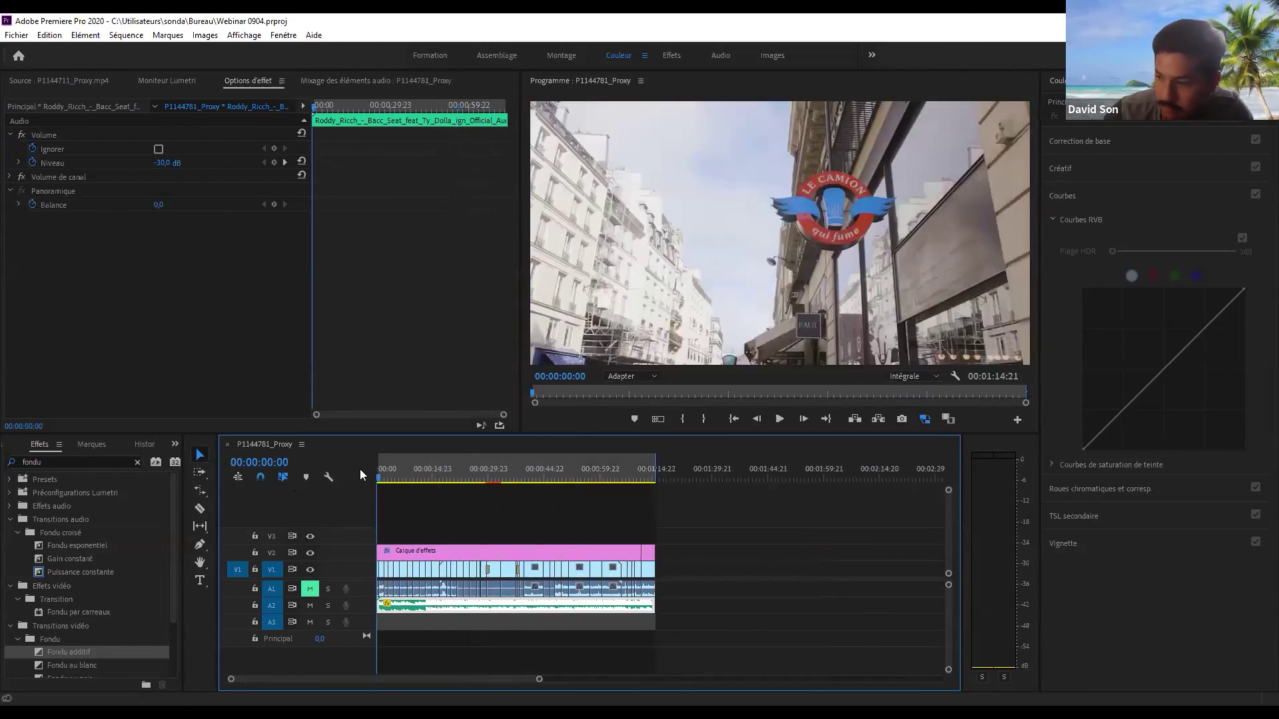
{"action": "key", "text": "equal"}
{"action": "left_click_drag", "start_coordinate": [448, 483], "coordinate": [310, 489]}
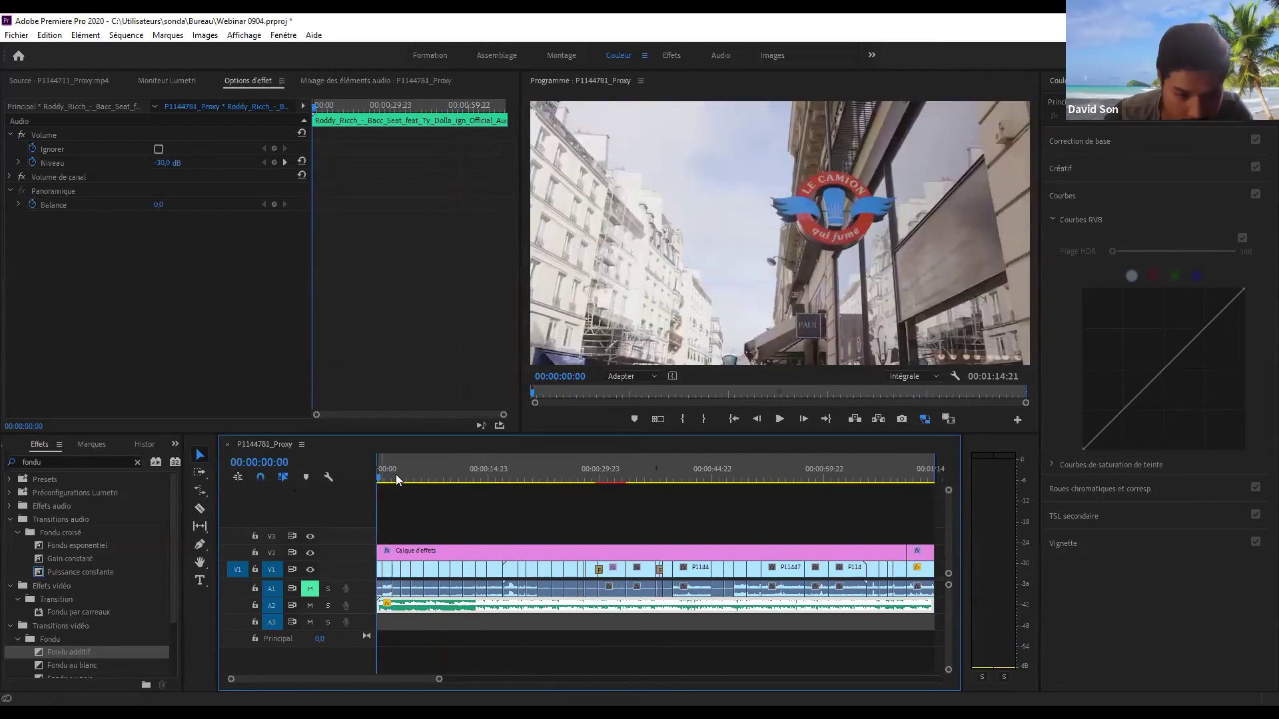
{"action": "key", "text": "minus"}
{"action": "left_click", "coordinate": [563, 477]}
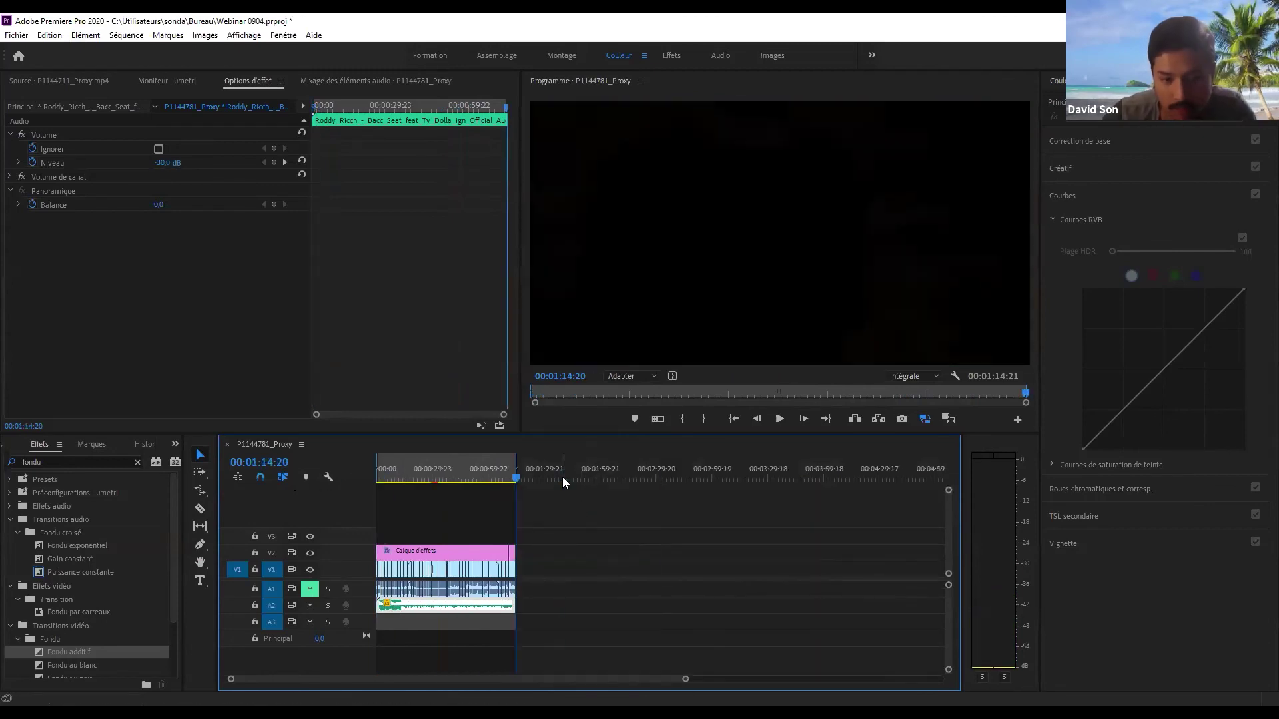
{"action": "key", "text": "equal"}
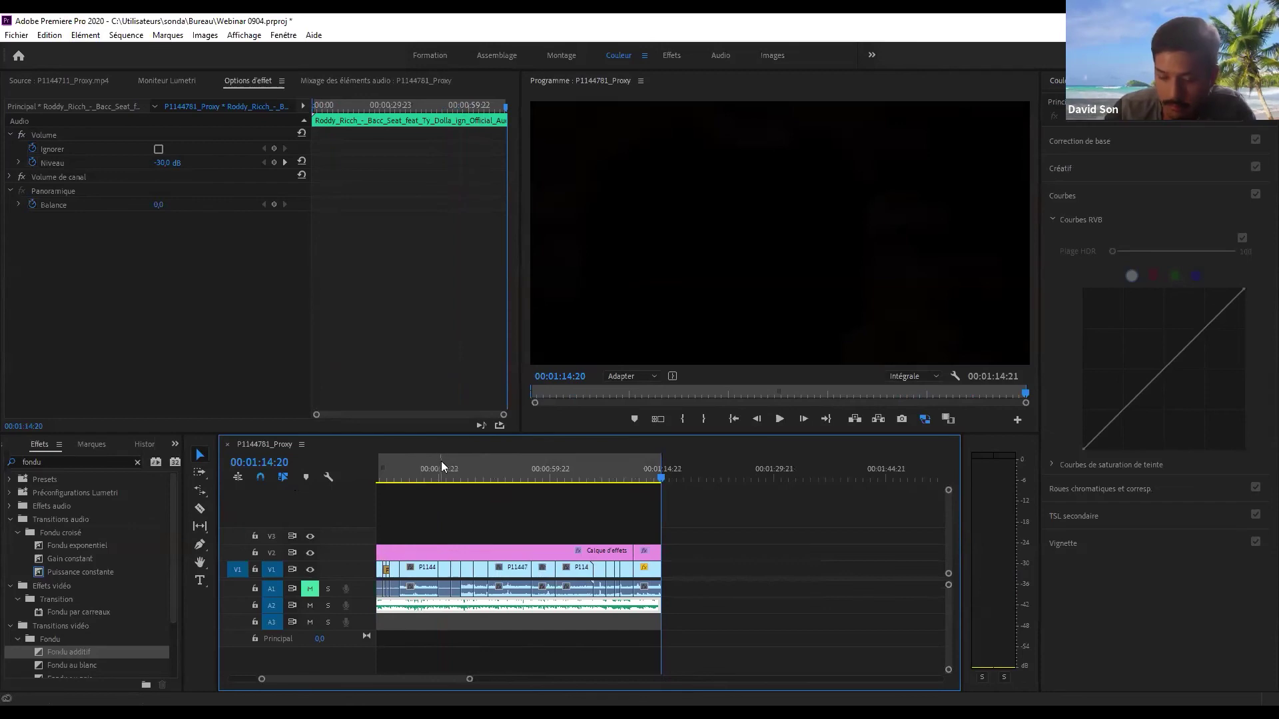
- Mark the sequence's In point at 00:00:25:03
{"action": "mouse_move", "coordinate": [479, 468]}
{"action": "left_mouse_down"}
{"action": "mouse_move", "coordinate": [461, 464]}
{"action": "mouse_move", "coordinate": [493, 478]}
{"action": "mouse_move", "coordinate": [470, 482]}
{"action": "left_mouse_up"}
{"action": "key", "text": "minus"}
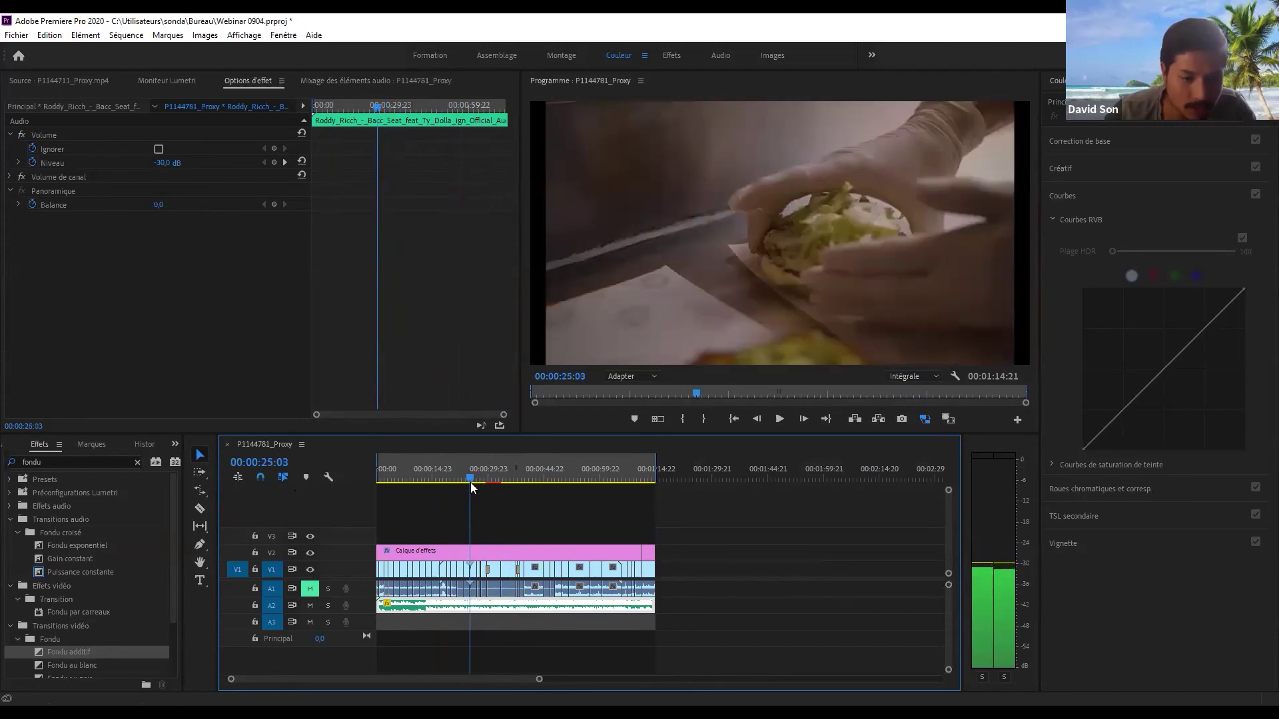
{"action": "key", "text": "equal"}
{"action": "key", "text": "i"}
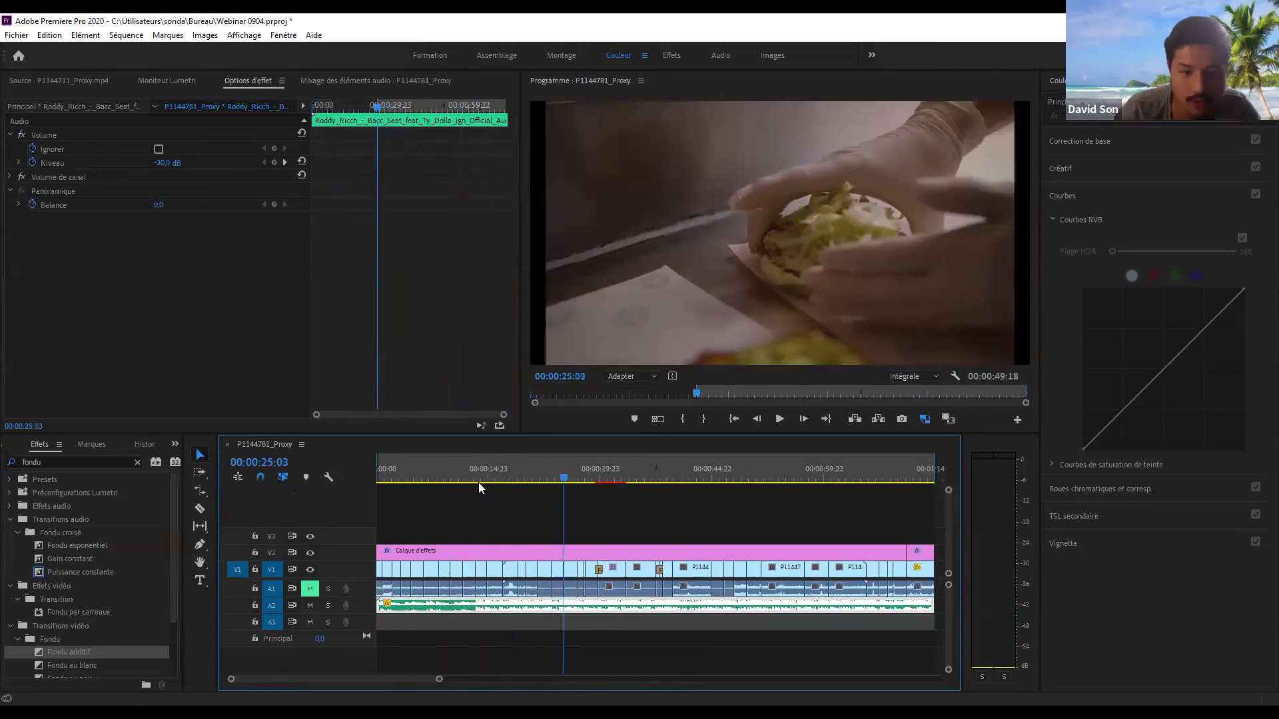
- Mark the sequence's Out point at 00:00:48:00
{"action": "key", "text": "minus"}
{"action": "mouse_move", "coordinate": [563, 469]}
{"action": "left_mouse_down"}
{"action": "mouse_move", "coordinate": [631, 470]}
{"action": "mouse_move", "coordinate": [560, 484]}
{"action": "left_mouse_up"}
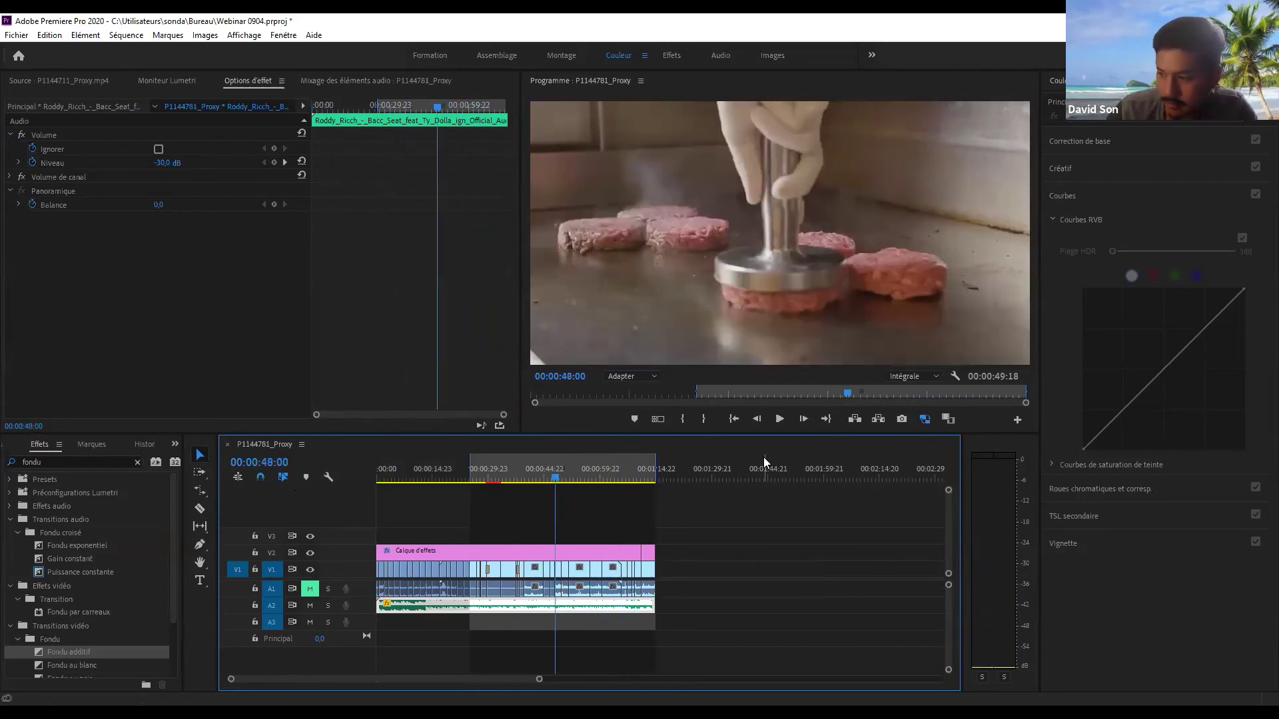
{"action": "key", "text": "equal"}
{"action": "key", "text": "equal"}
{"action": "key", "text": "equal"}
{"action": "key", "text": "o"}
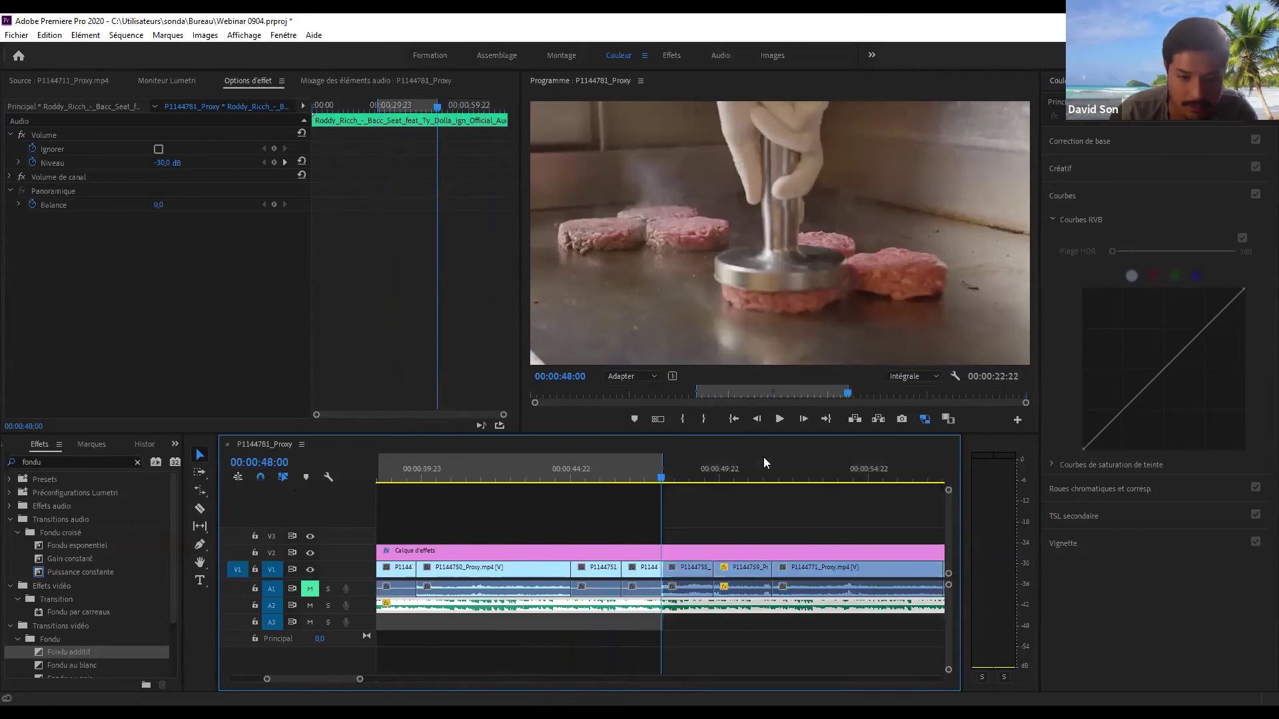
- Park the playhead at 00:00:33:14 inside the marked range and open the media export settings
{"action": "key", "text": "minus"}
{"action": "key", "text": "minus"}
{"action": "left_click_drag", "start_coordinate": [651, 471], "coordinate": [553, 480]}
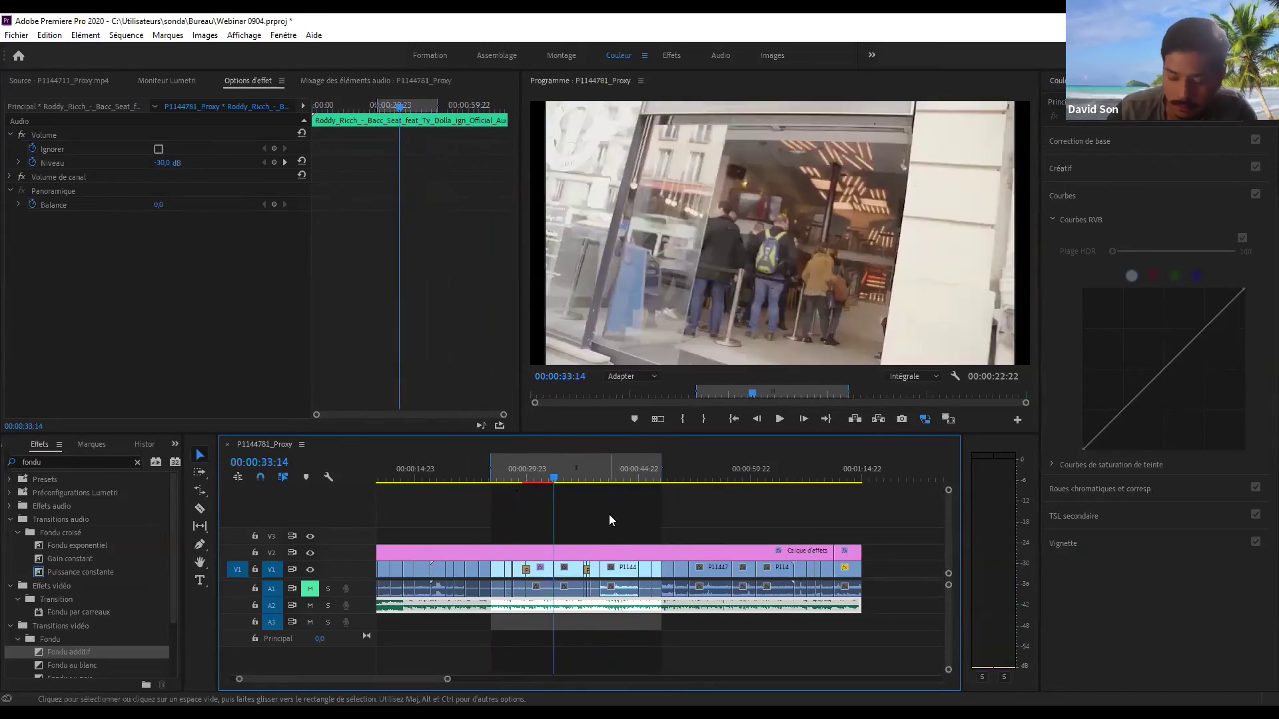
{"action": "left_click", "coordinate": [17, 35]}
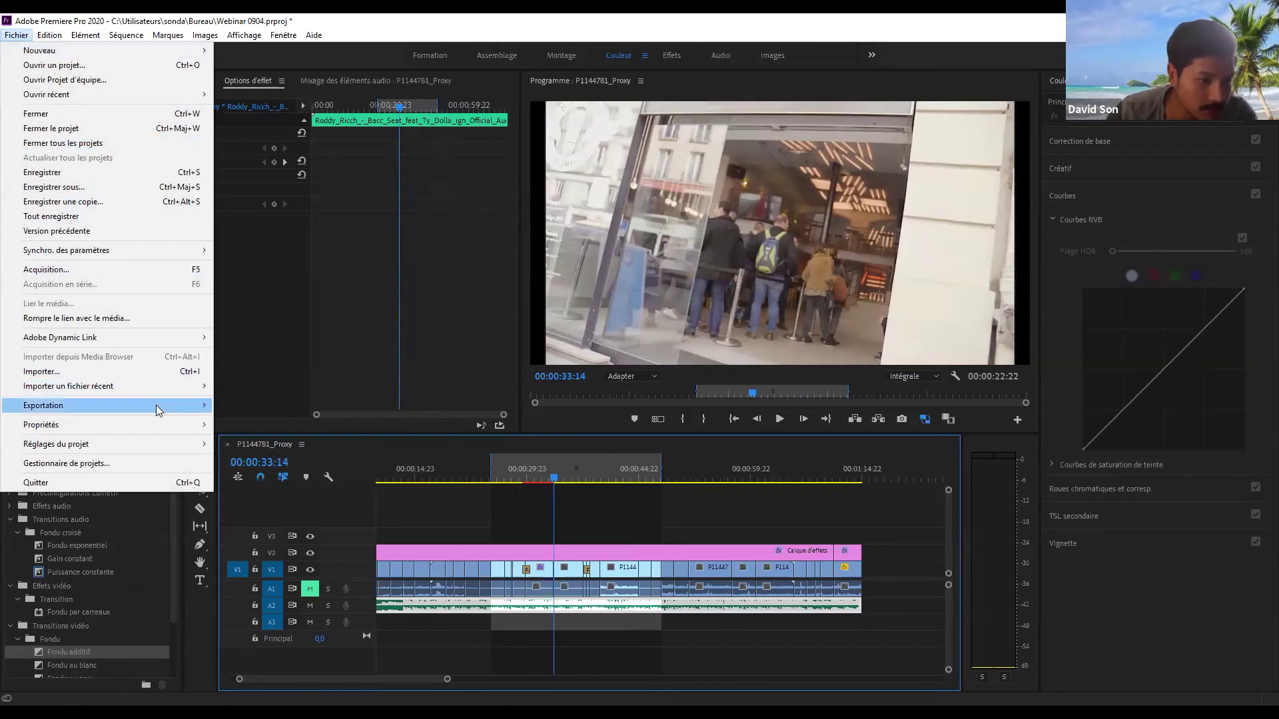
{"action": "mouse_move", "coordinate": [162, 405]}
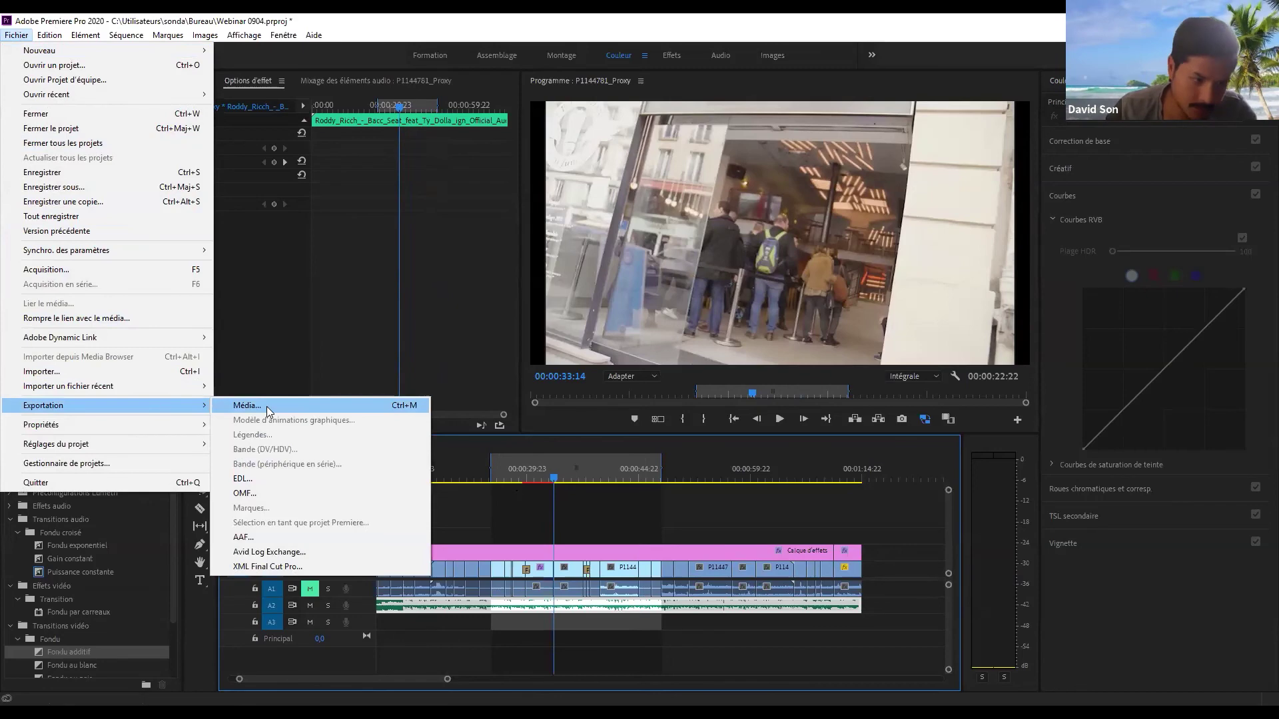
{"action": "left_click", "coordinate": [266, 406]}
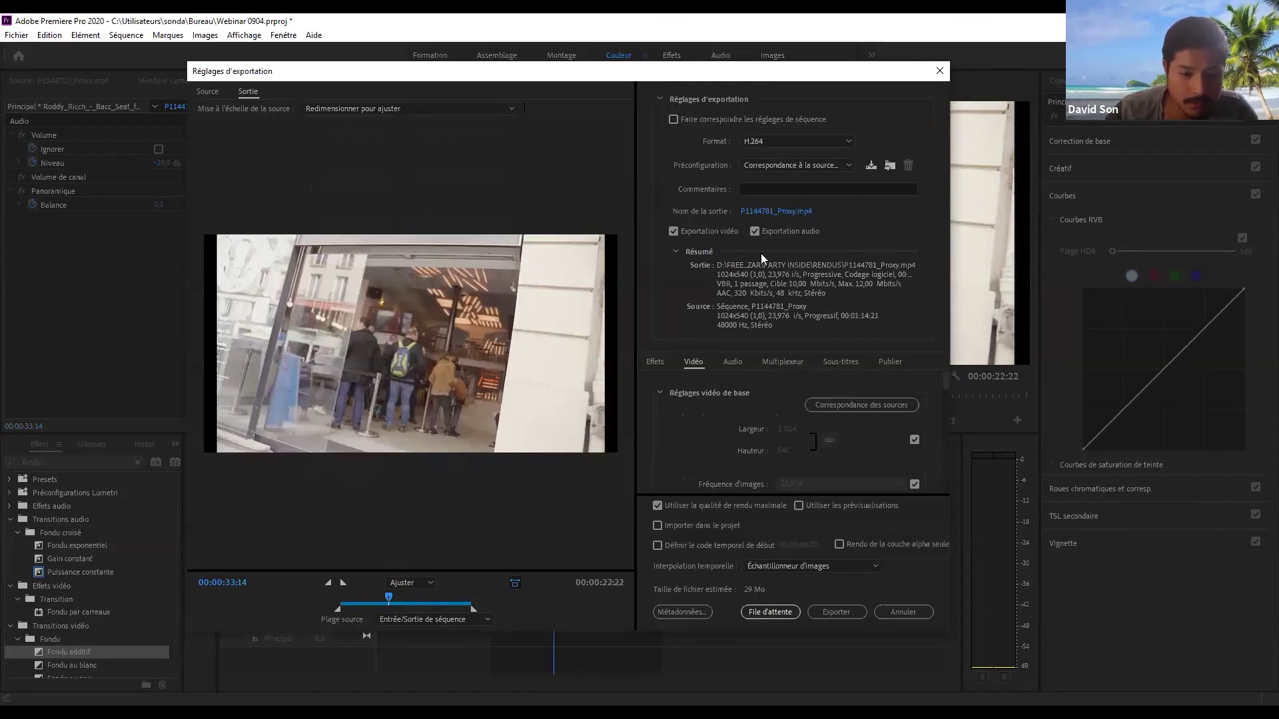
- Examine the list of available export formats and keep H.264
{"action": "left_click", "coordinate": [789, 141]}
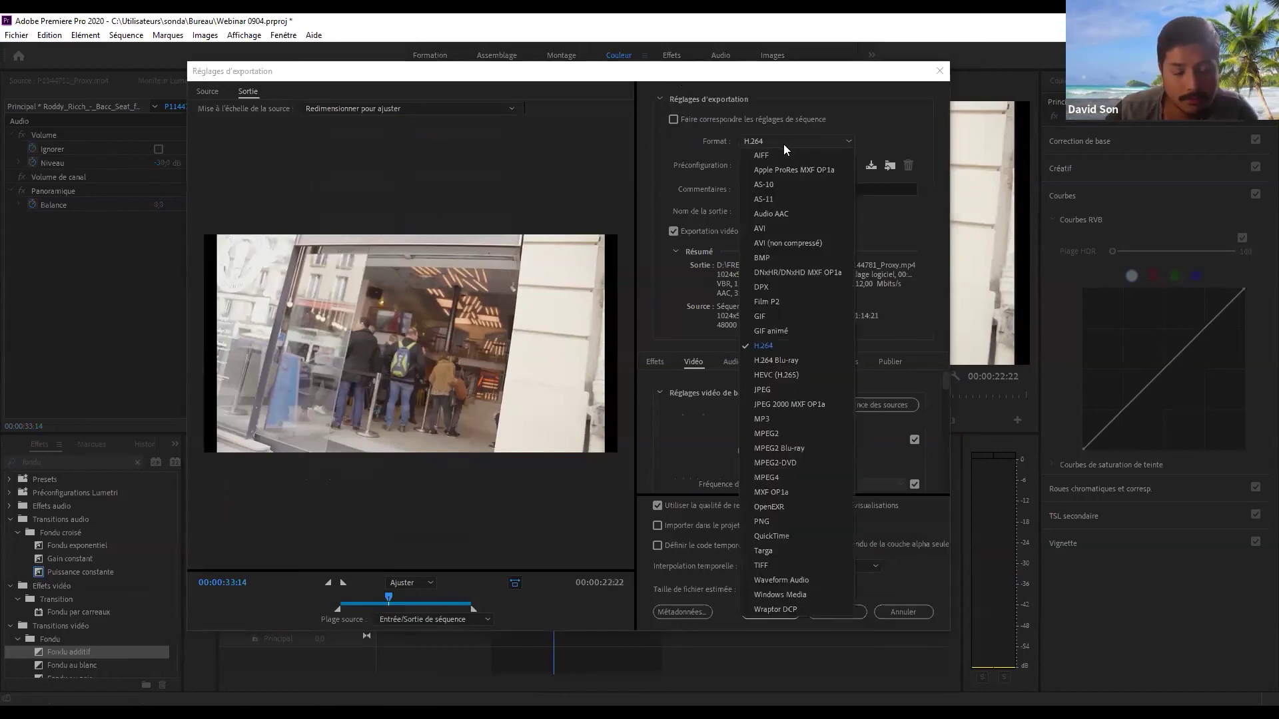
{"action": "left_click", "coordinate": [785, 139]}
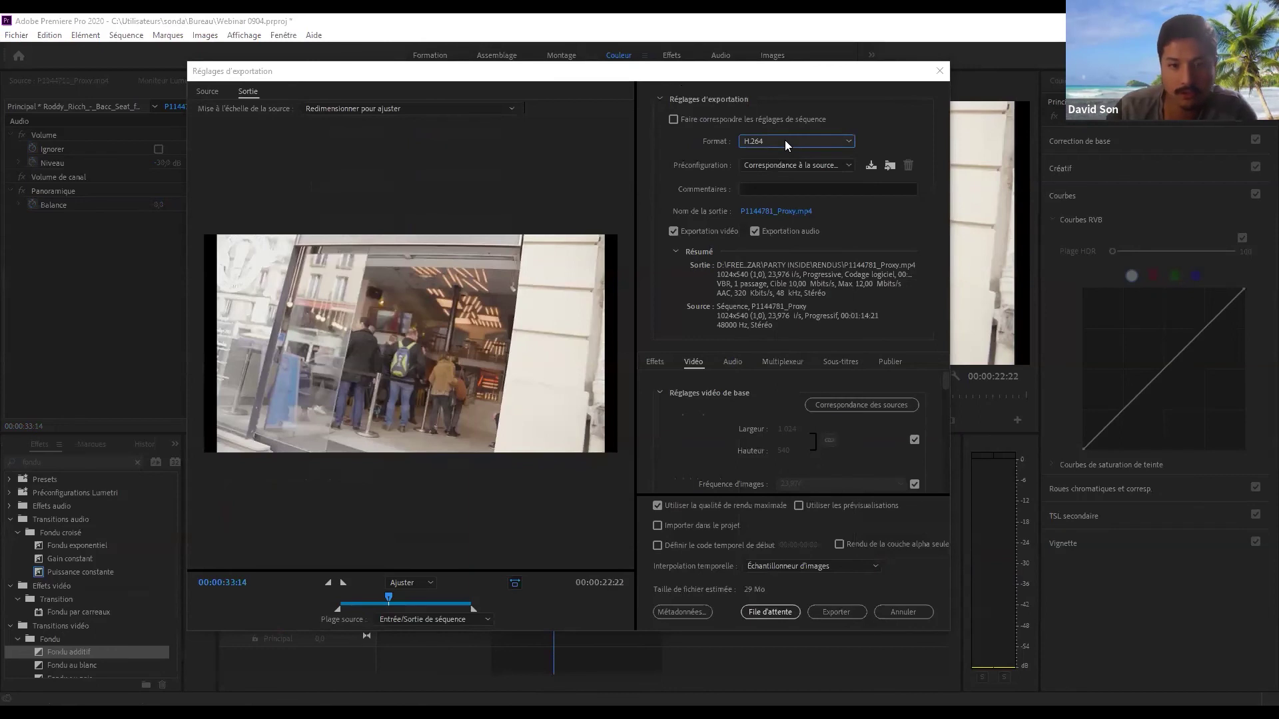
{"action": "left_click", "coordinate": [785, 140]}
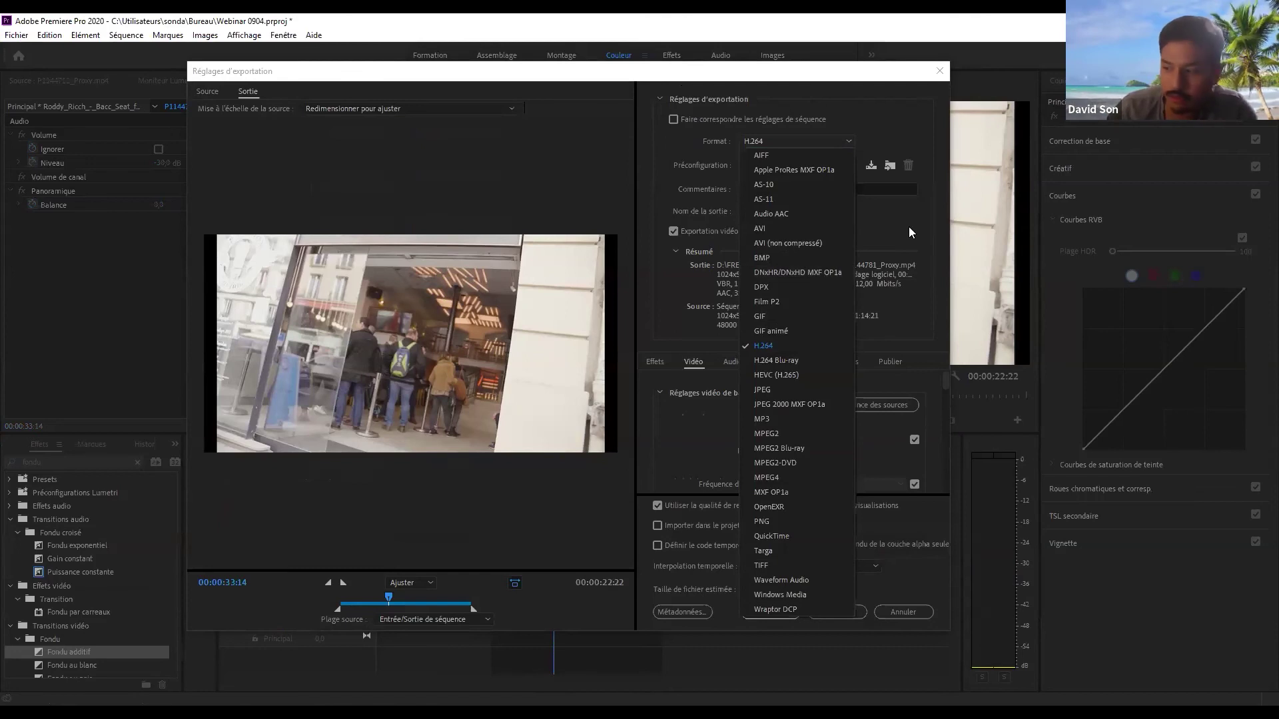
{"action": "left_click", "coordinate": [796, 142]}
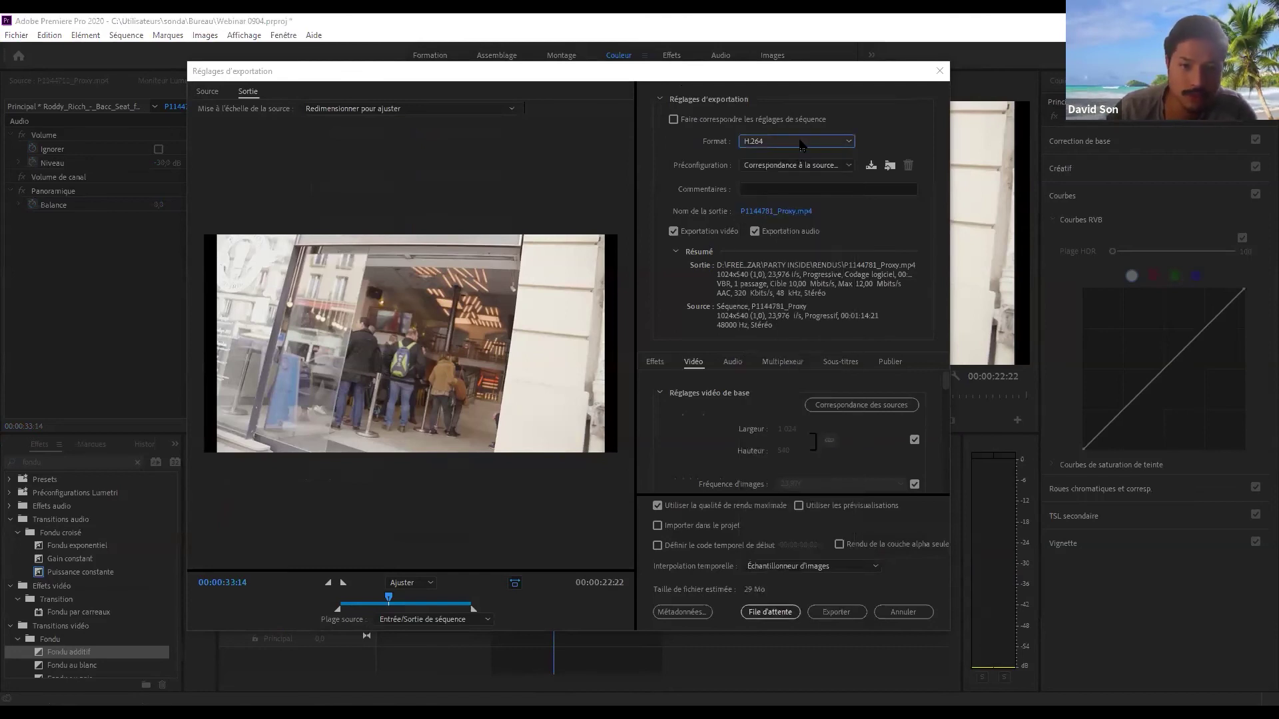
- Keep the H.264 format and set the export destination to P1144781_Proxy.mp4 in the Bureau (desktop) folder
{"action": "left_click", "coordinate": [802, 144]}
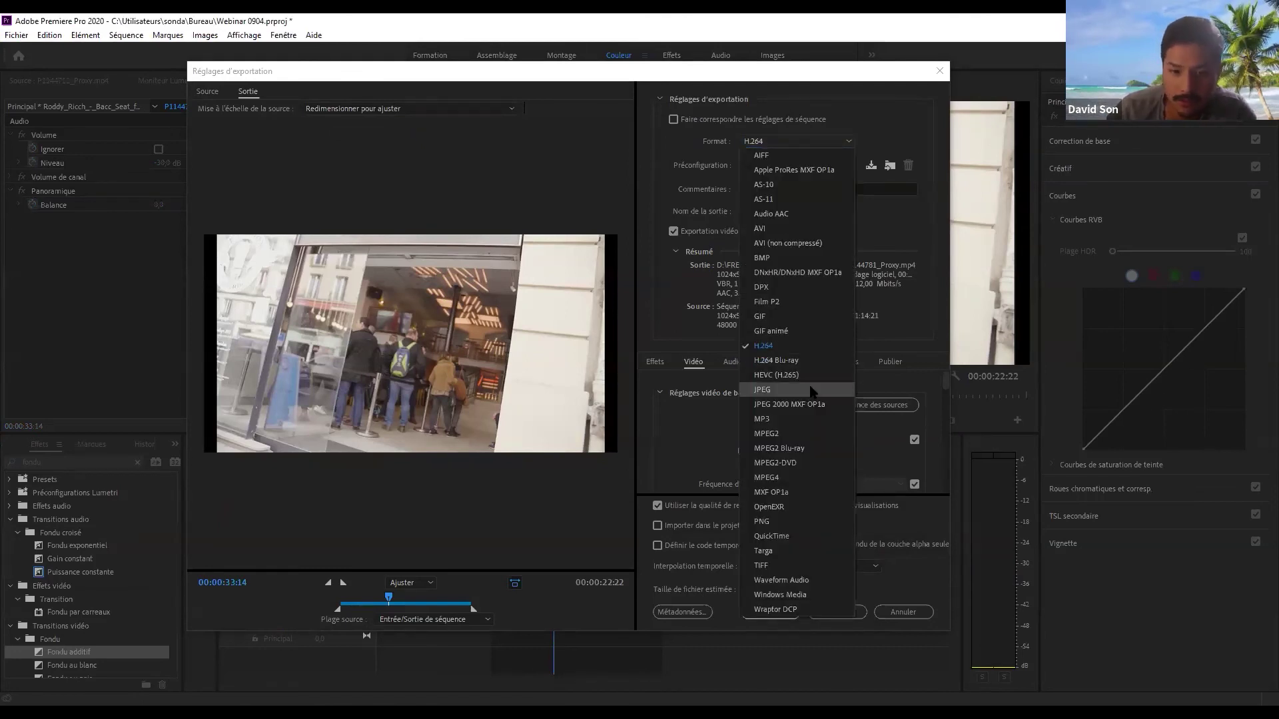
{"action": "left_click", "coordinate": [915, 281]}
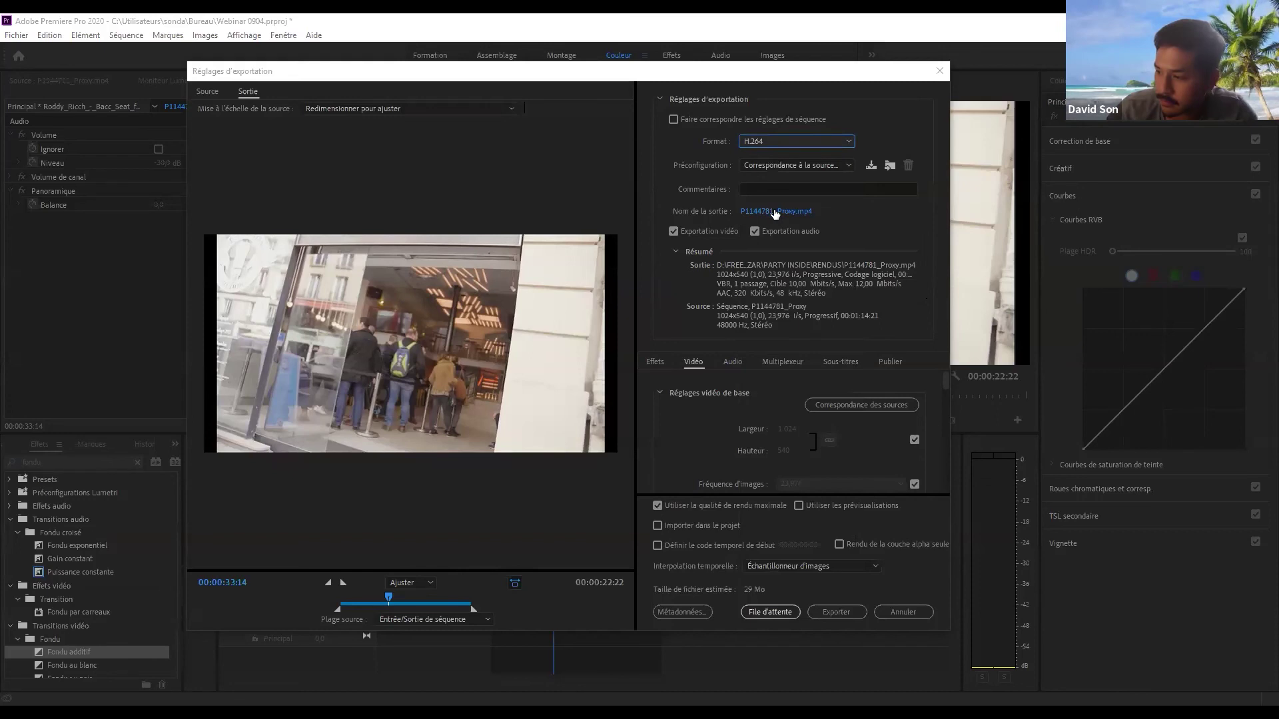
{"action": "left_click", "coordinate": [775, 212]}
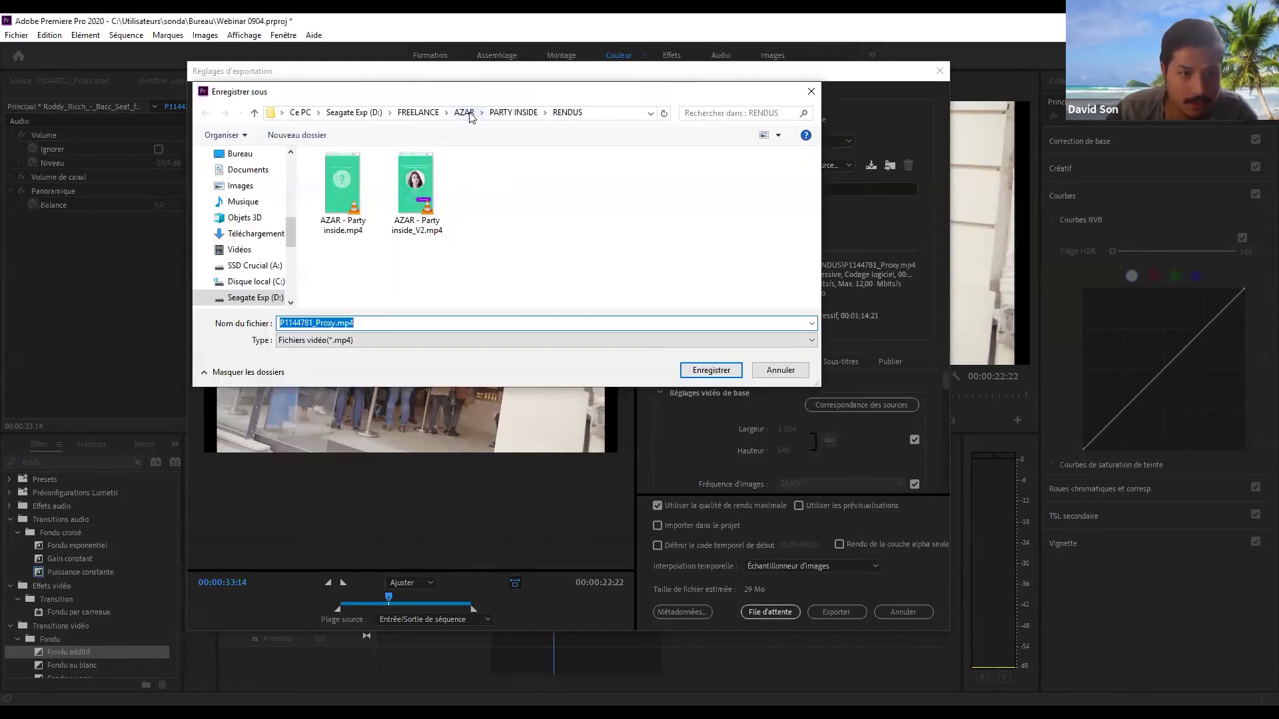
{"action": "left_click", "coordinate": [418, 113]}
{"action": "left_click", "coordinate": [810, 91]}
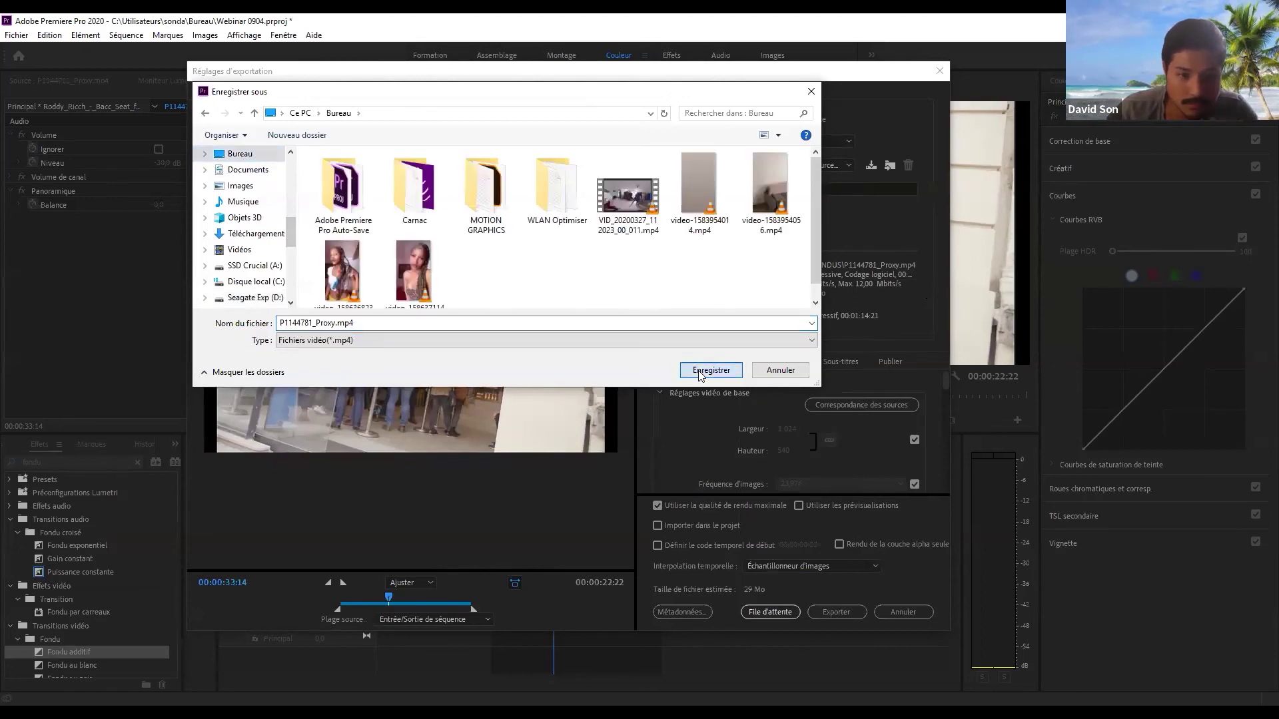
{"action": "left_click", "coordinate": [710, 371]}
- Enable rendering at maximum resolution in the video export settings and review the audio format and codec options
{"action": "scroll", "coordinate": [746, 427], "scroll_direction": "down", "scroll_amount": 5}
{"action": "scroll", "coordinate": [746, 427], "scroll_direction": "up", "scroll_amount": 1}
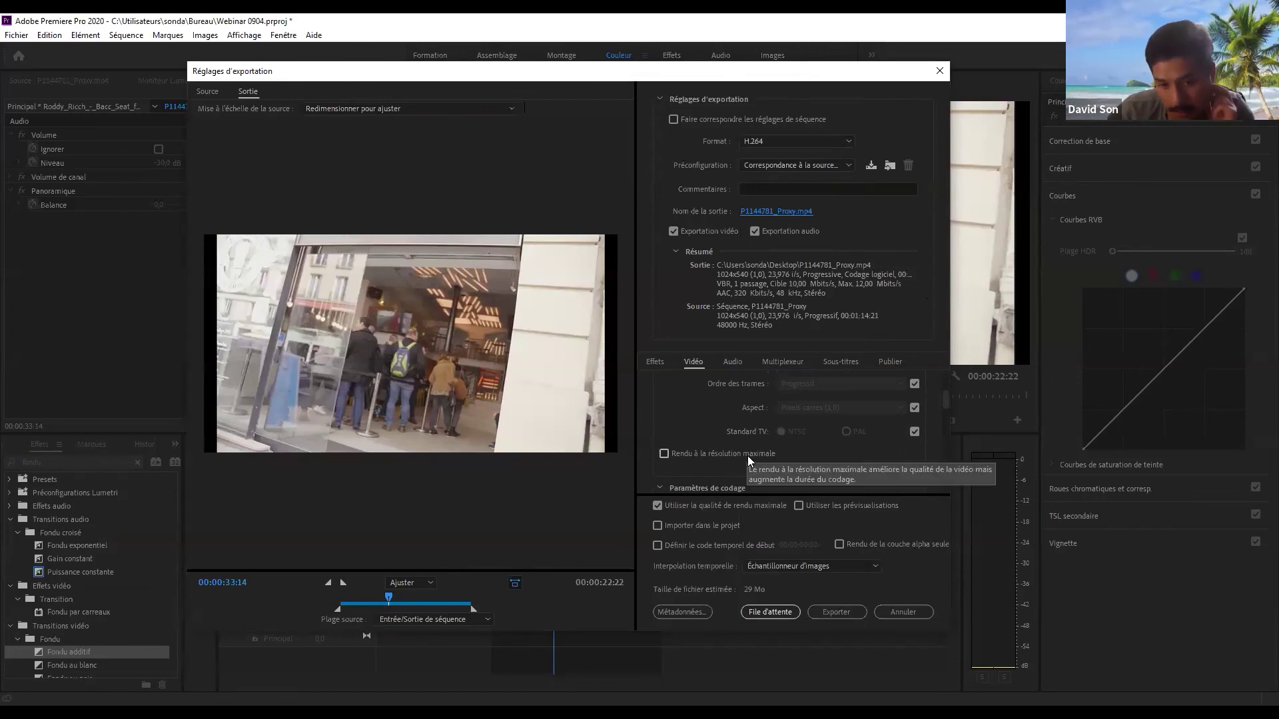
{"action": "left_click", "coordinate": [748, 455]}
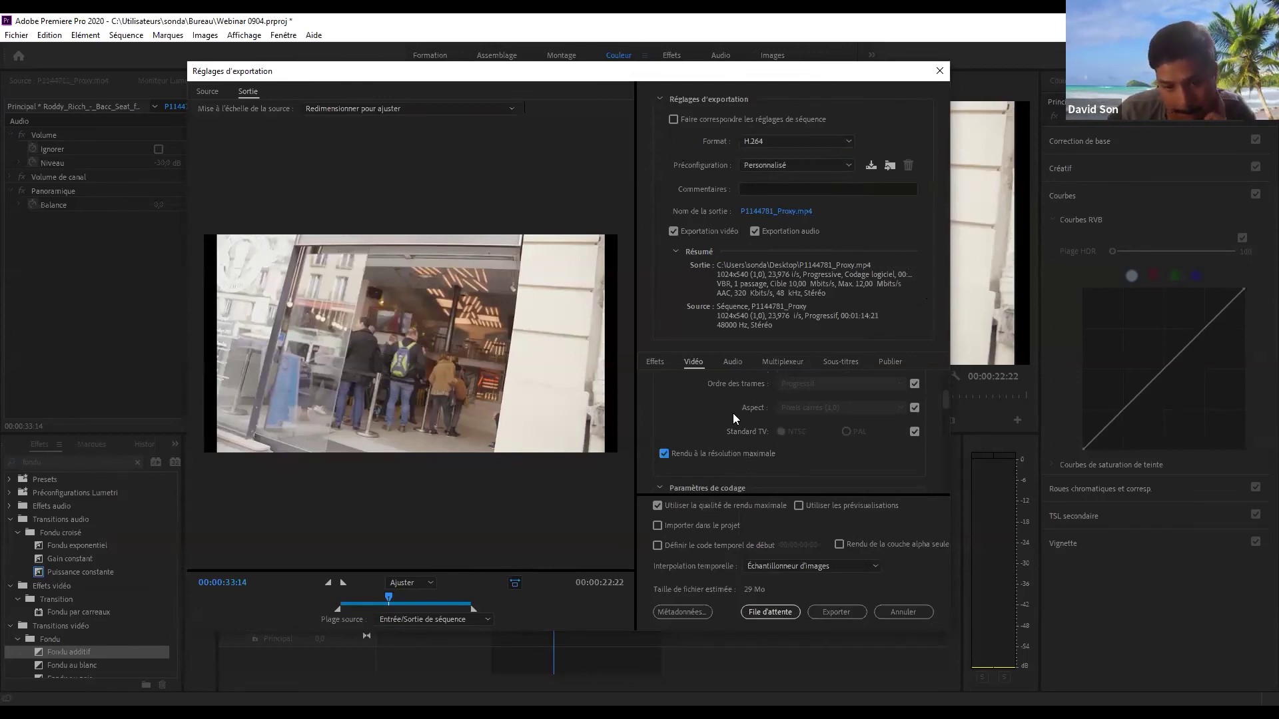
{"action": "left_click", "coordinate": [733, 363]}
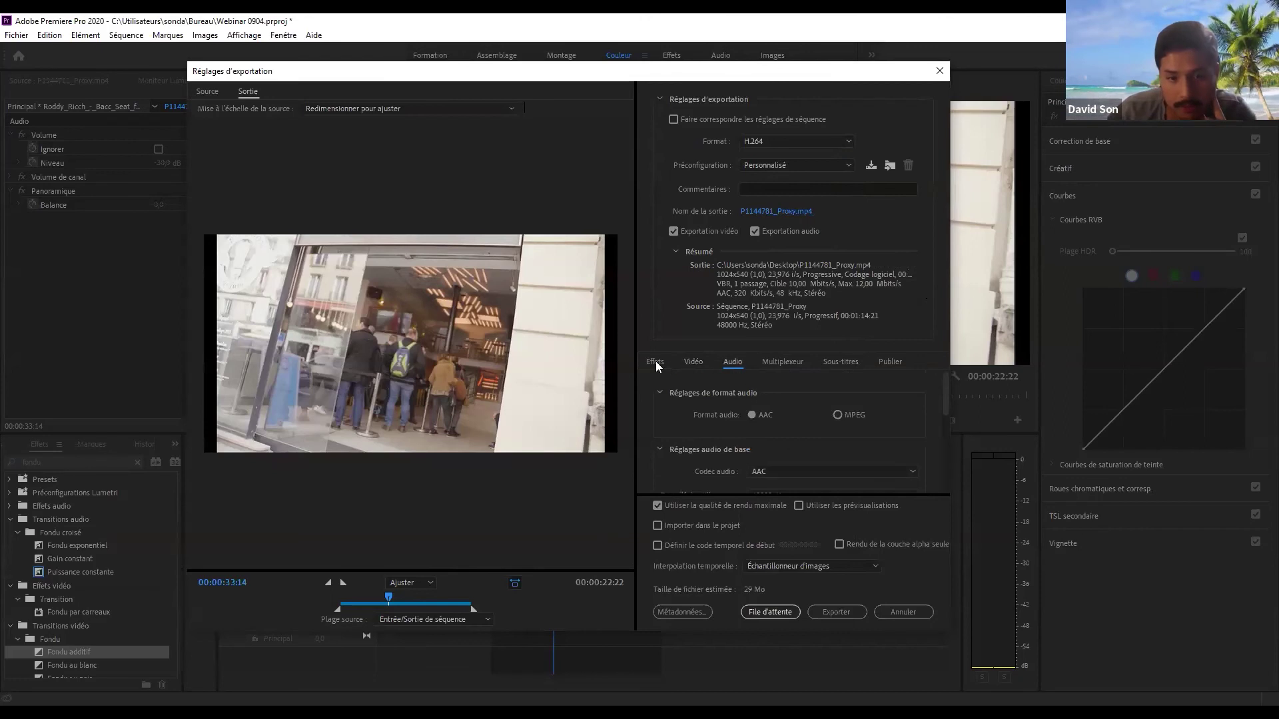
{"action": "scroll", "coordinate": [708, 403], "scroll_direction": "down", "scroll_amount": 3}
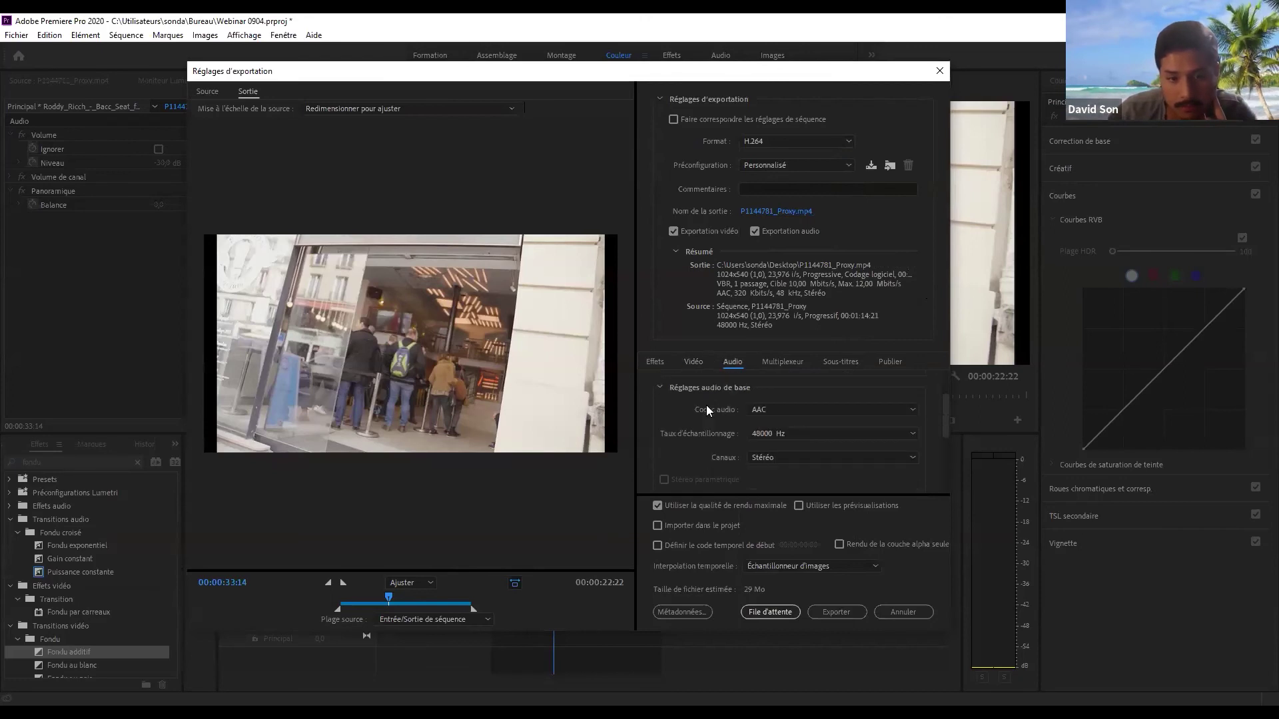
{"action": "scroll", "coordinate": [699, 413], "scroll_direction": "up", "scroll_amount": 3}
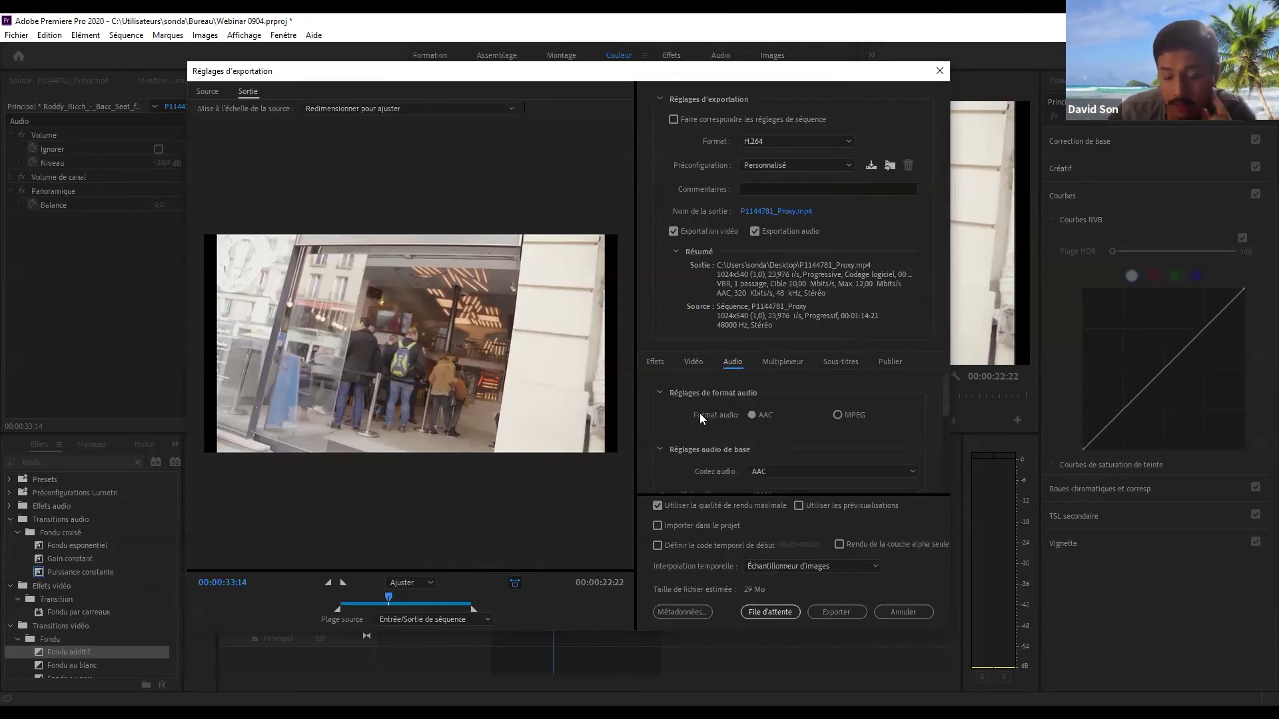
- Set the video bitrate encoding to CBR and export the marked In/Out range
{"action": "left_click", "coordinate": [693, 364]}
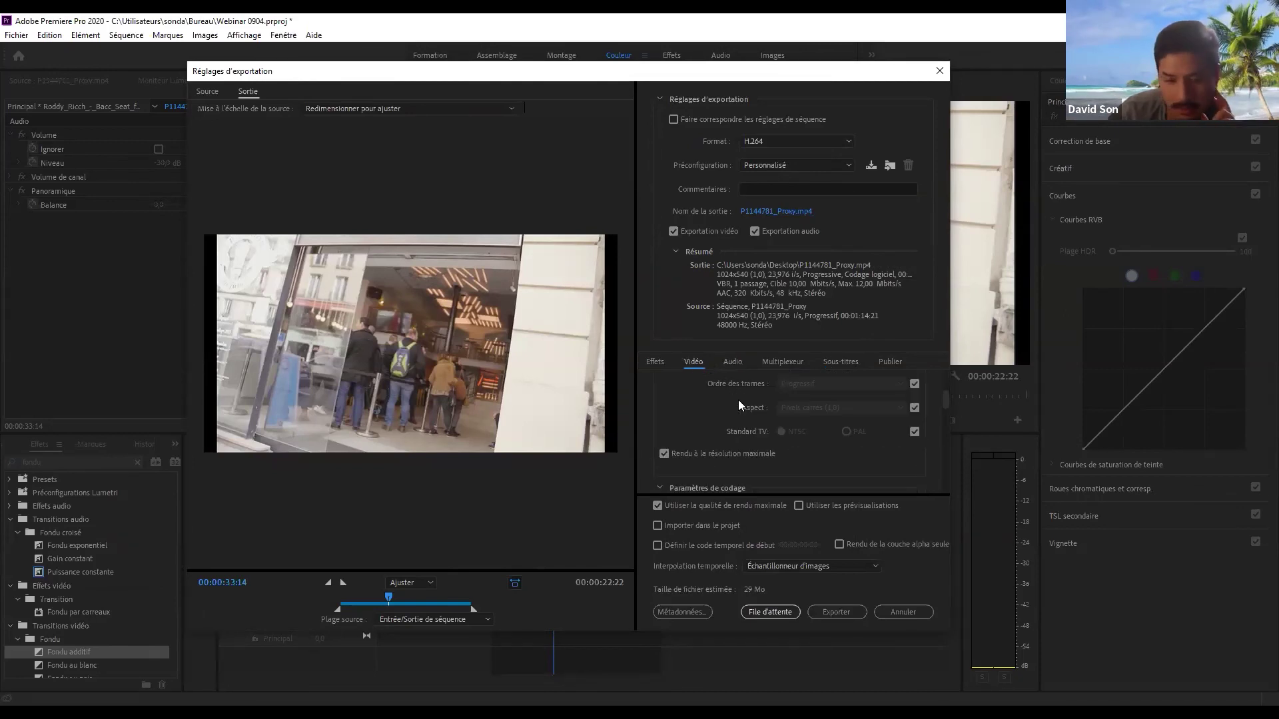
{"action": "scroll", "coordinate": [737, 416], "scroll_direction": "down", "scroll_amount": 5}
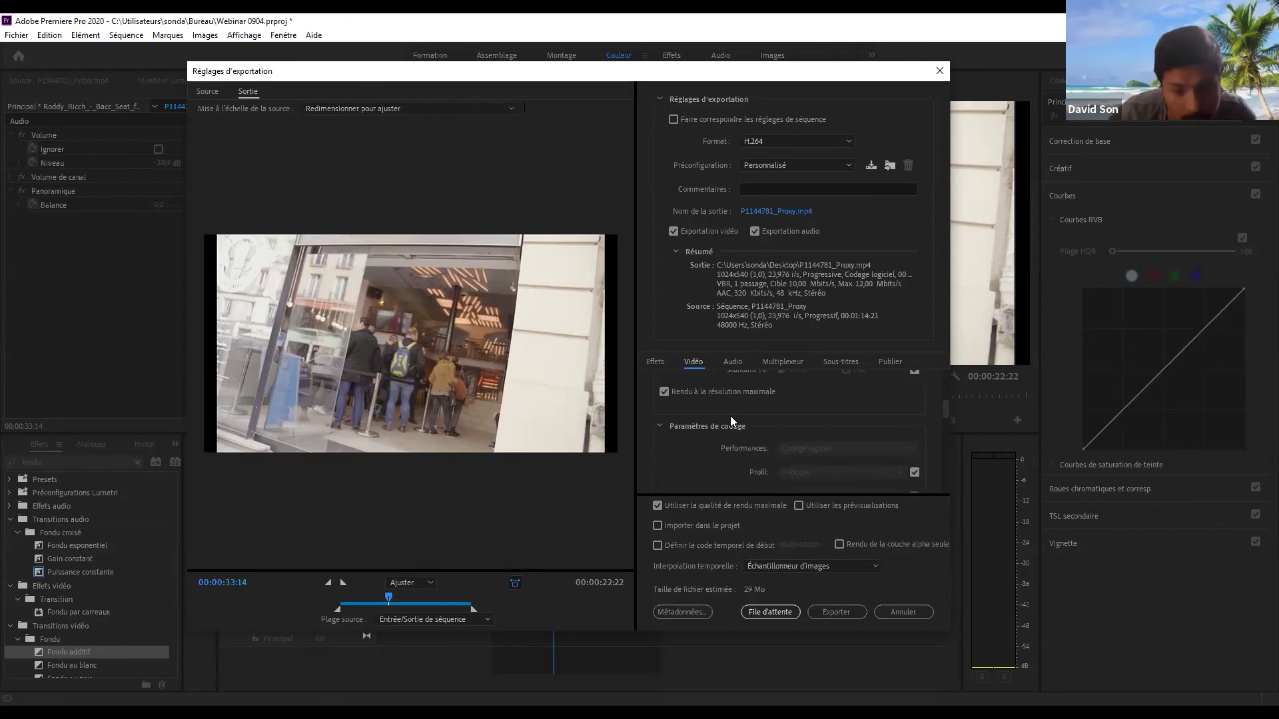
{"action": "scroll", "coordinate": [735, 413], "scroll_direction": "down", "scroll_amount": 5}
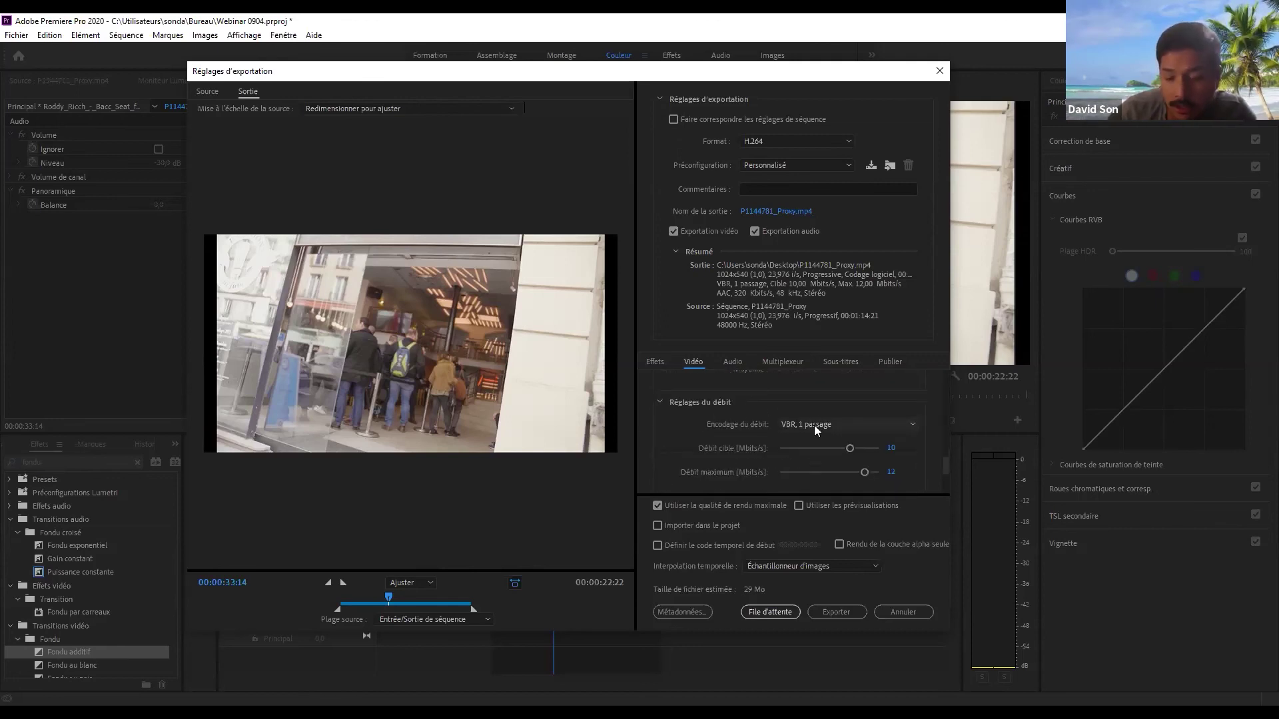
{"action": "left_click", "coordinate": [814, 425]}
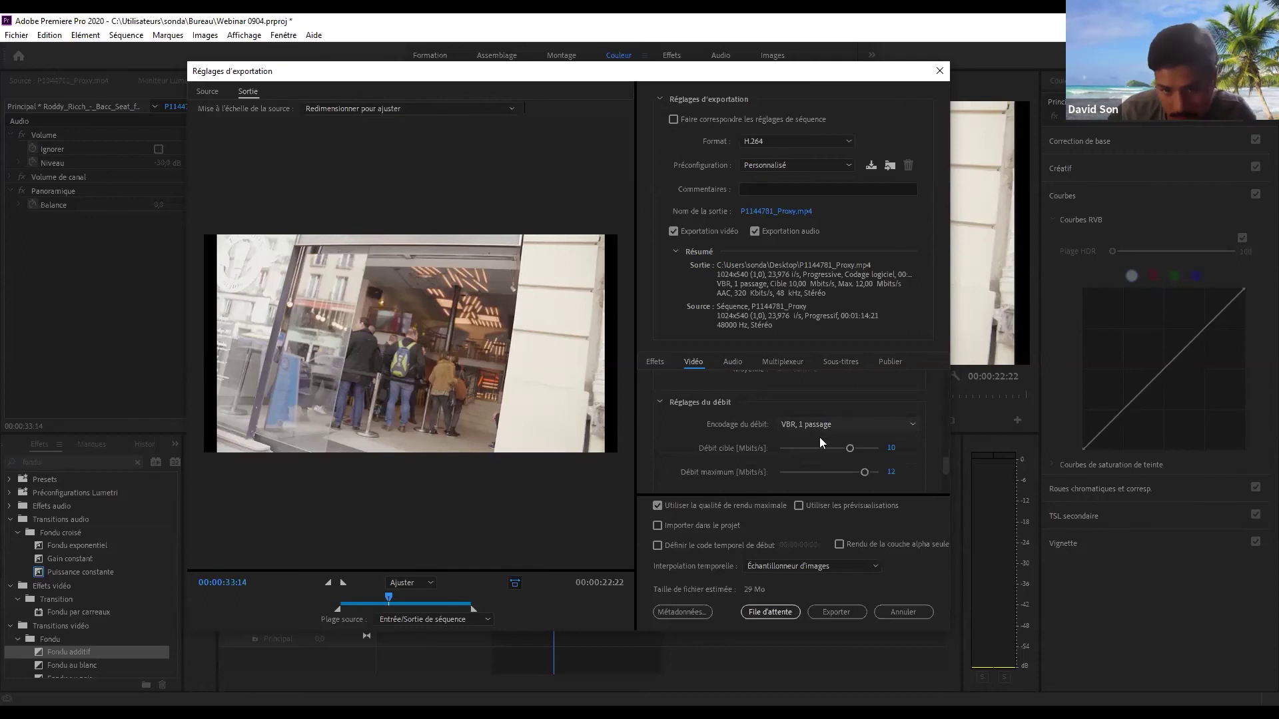
{"action": "left_click", "coordinate": [819, 437]}
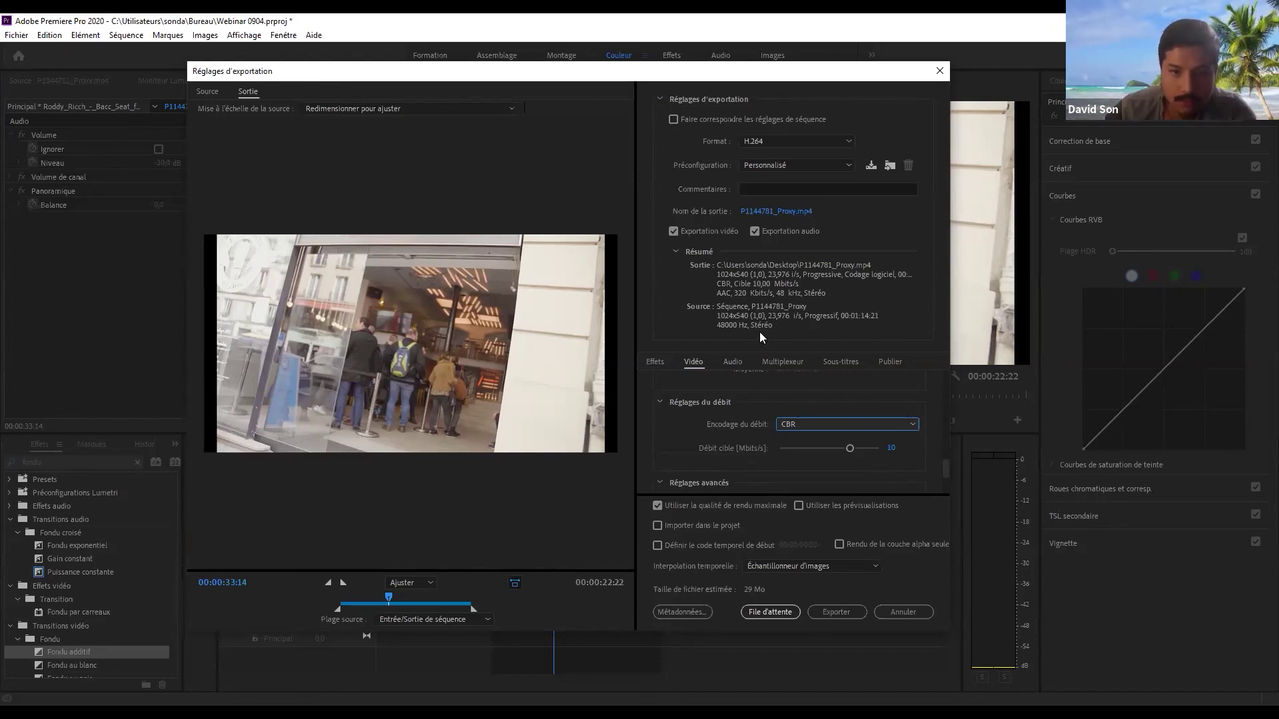
{"action": "left_click", "coordinate": [830, 613]}
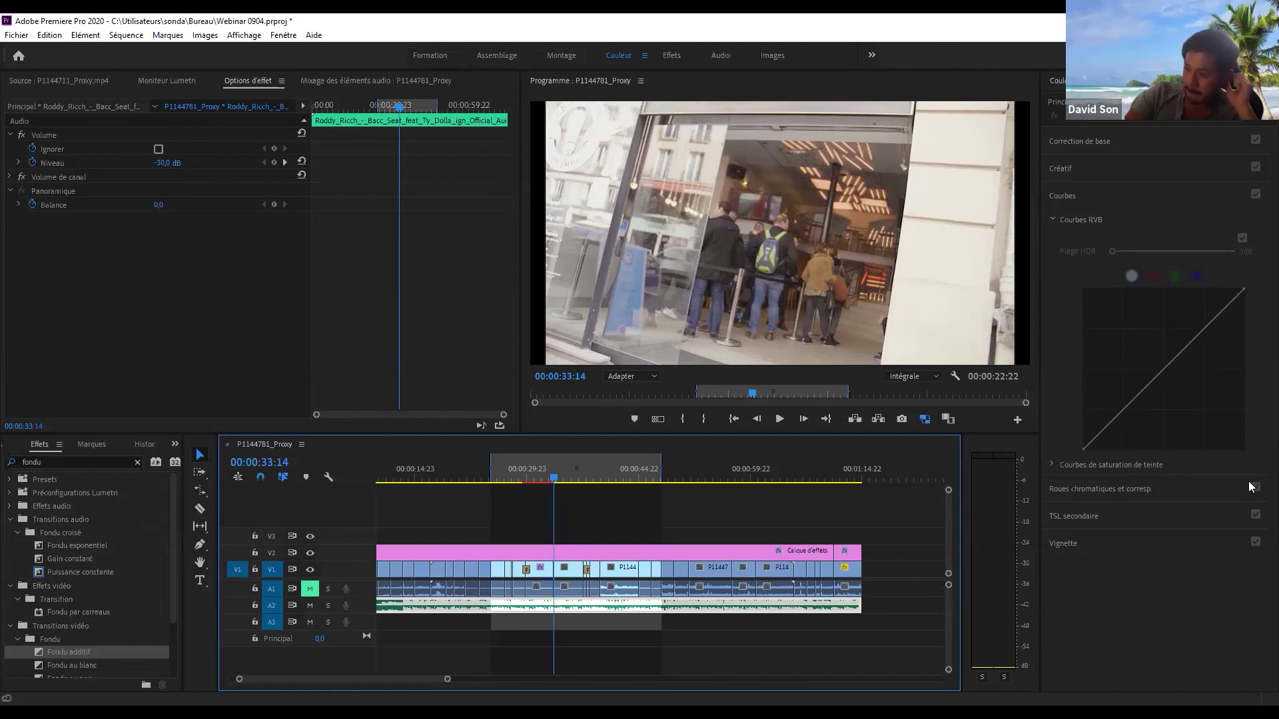
- Deselect the timeline clips, park the playhead at 00:00:28:05 and reopen the media export settings
{"action": "left_click", "coordinate": [759, 481]}
{"action": "left_click_drag", "start_coordinate": [736, 488], "coordinate": [614, 507]}
{"action": "left_click", "coordinate": [683, 506]}
{"action": "key", "text": "minus"}
{"action": "key", "text": "minus"}
{"action": "left_click_drag", "start_coordinate": [493, 478], "coordinate": [431, 484]}
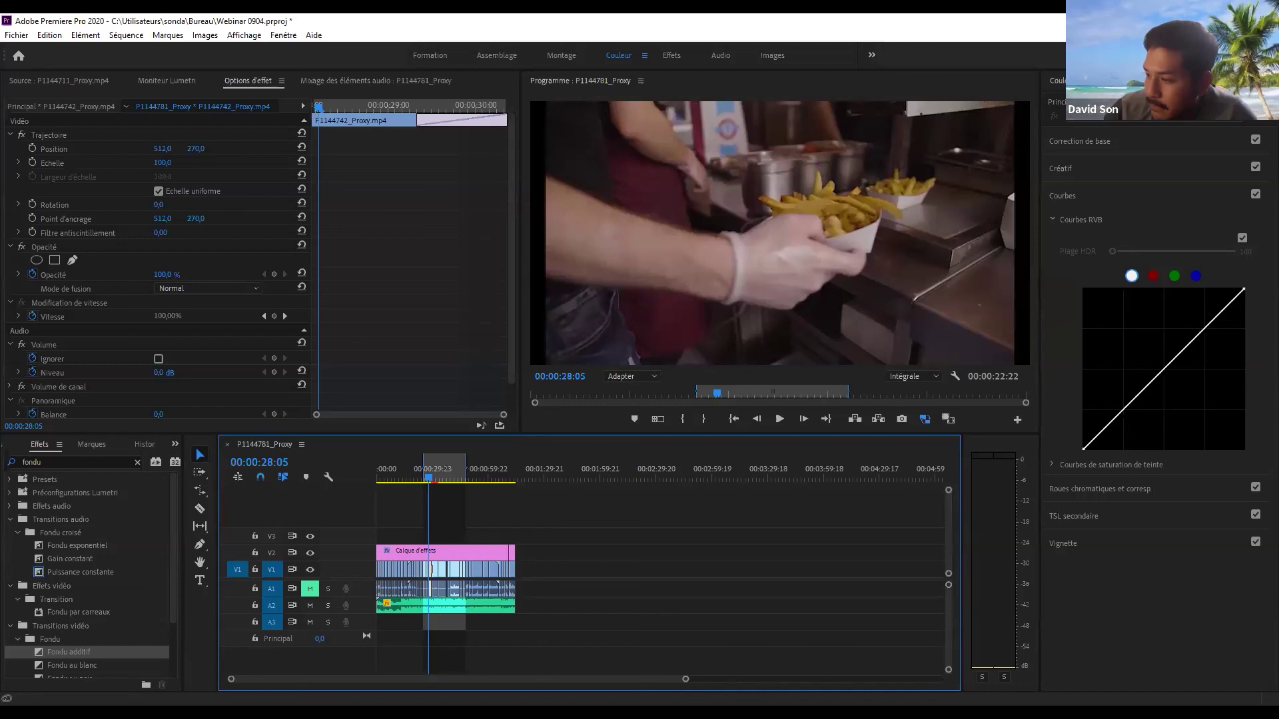
{"action": "key", "text": "ctrl+m"}
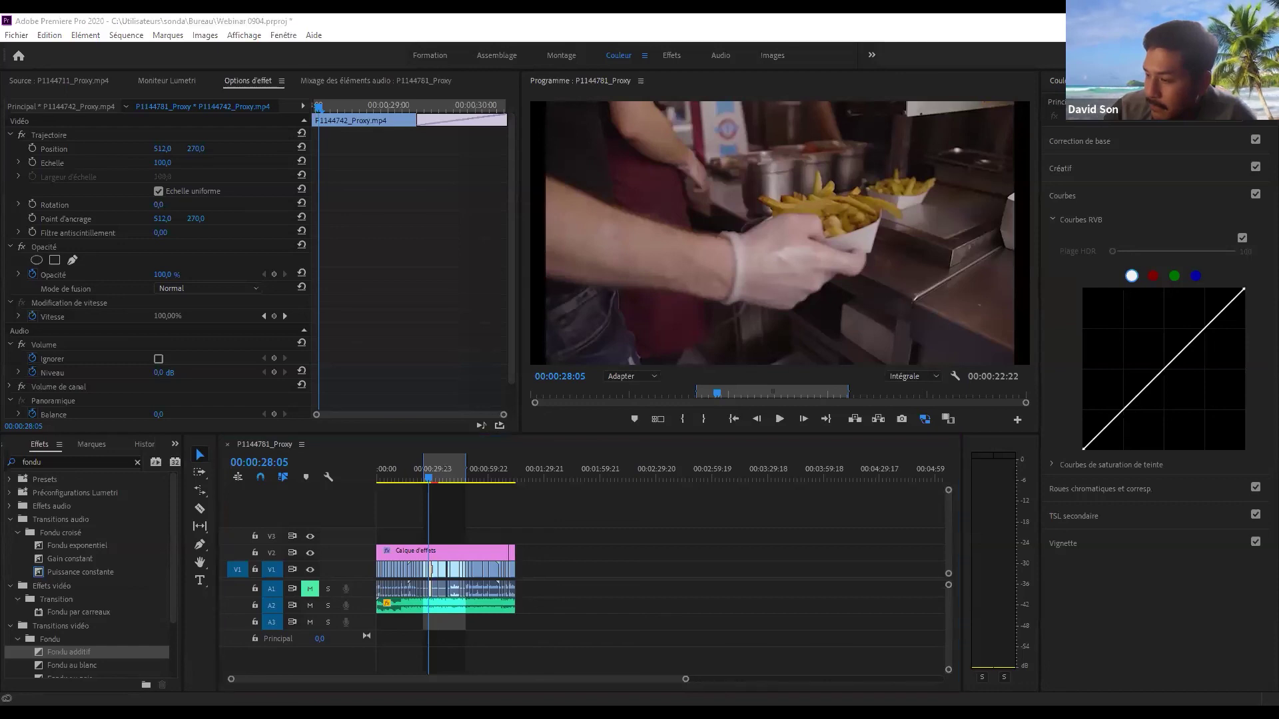